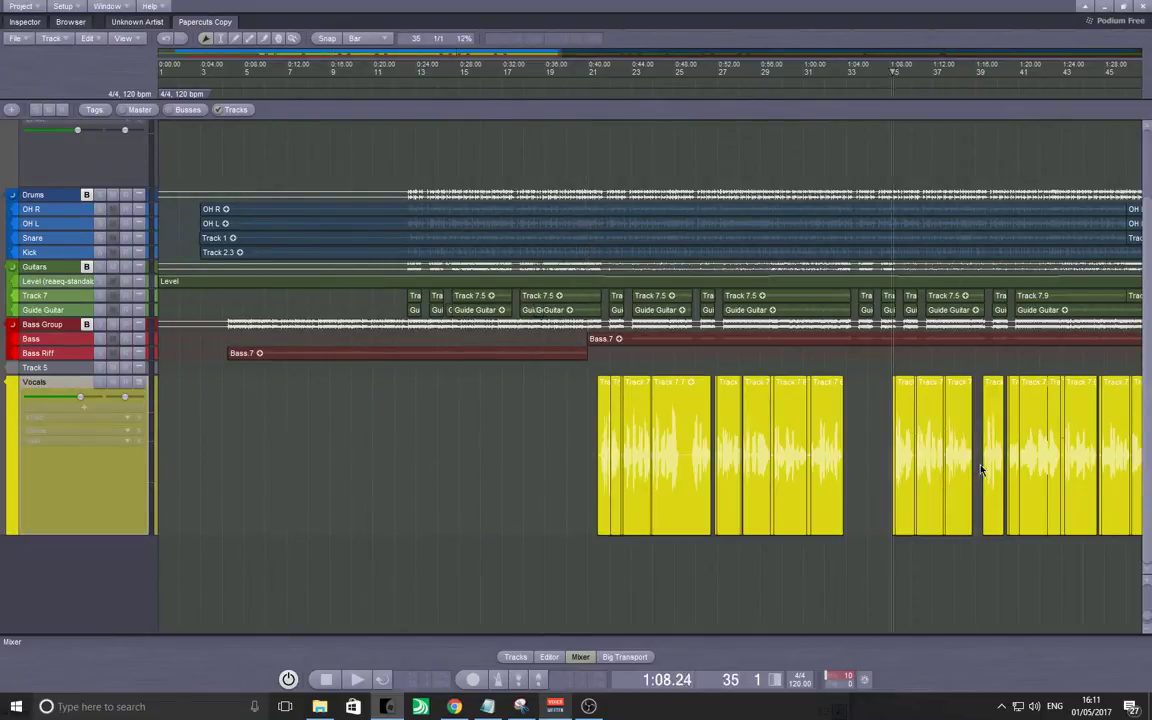
Examine the vocal clips around bars 35 to 39, including the short low-level clips in front of each phrase.
left_click(625, 485)
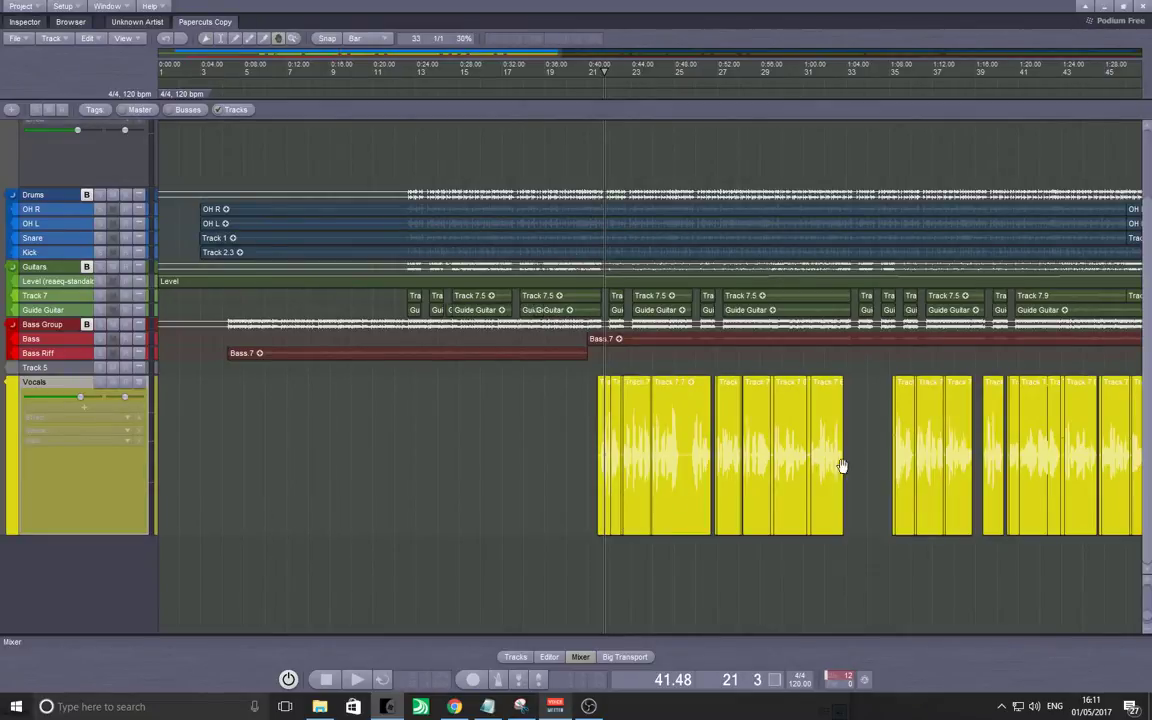
left_click_drag(843, 465, 414, 478)
scroll(453, 465, "up", 10)
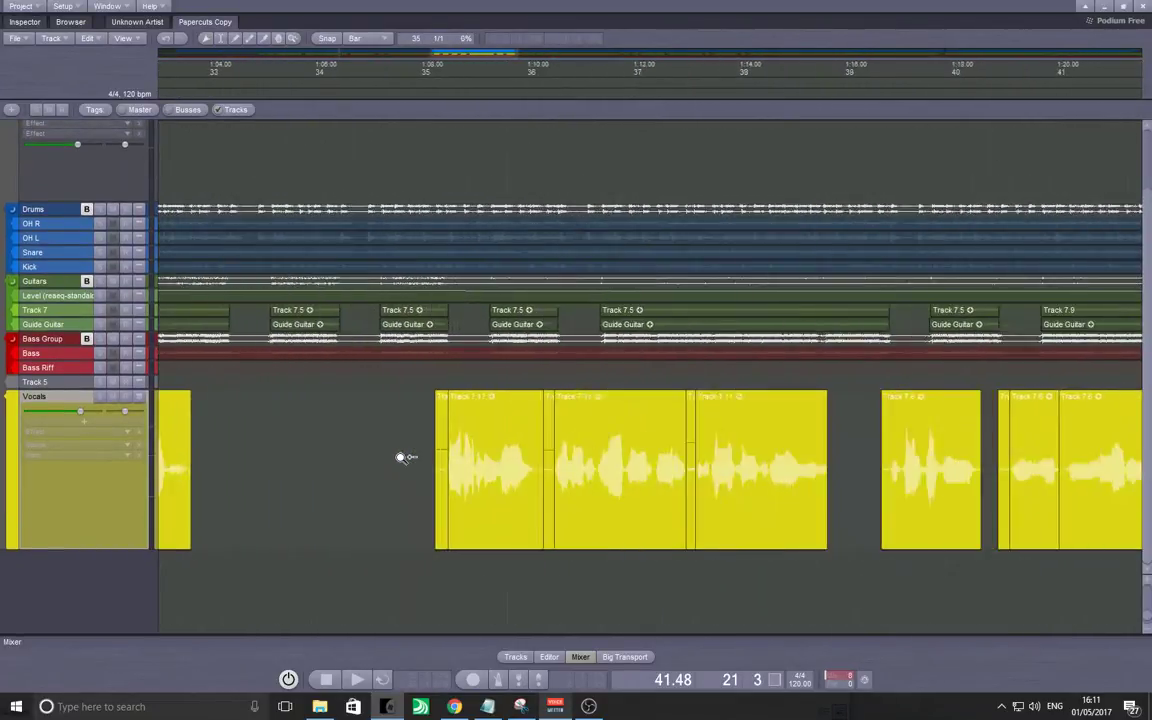
scroll(407, 458, "down", 2)
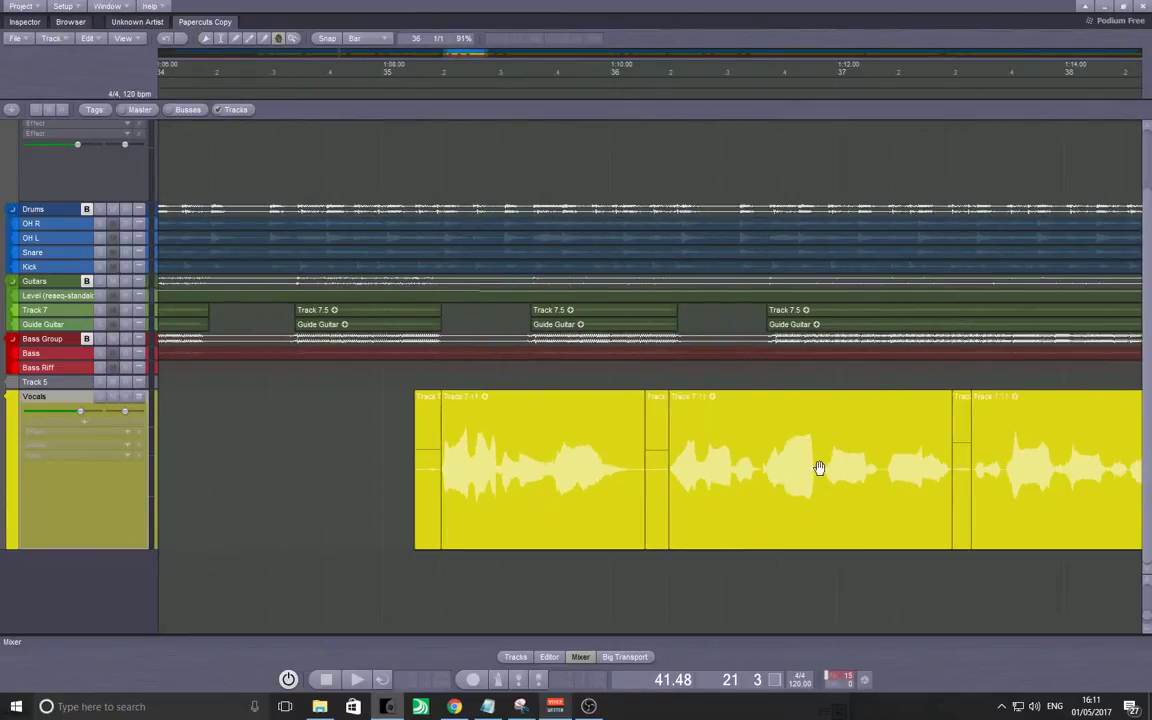
left_click_drag(818, 468, 553, 468)
scroll(552, 470, "down", 1)
left_click(696, 450)
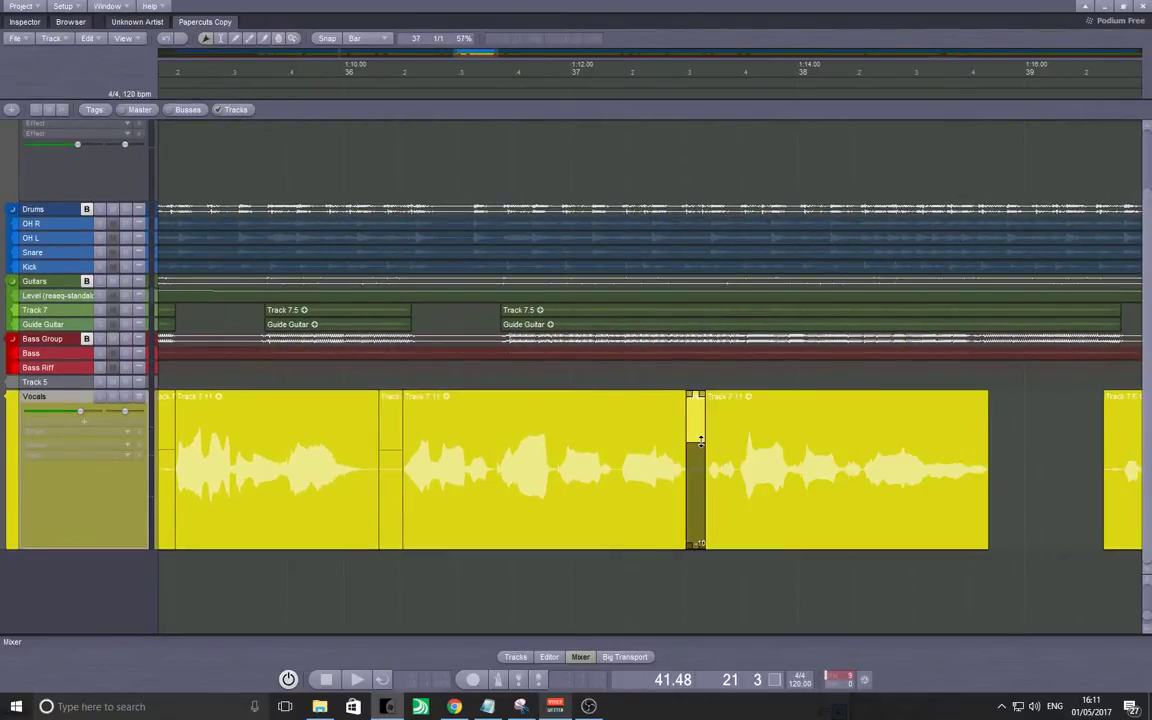
left_click_drag(393, 487, 445, 447)
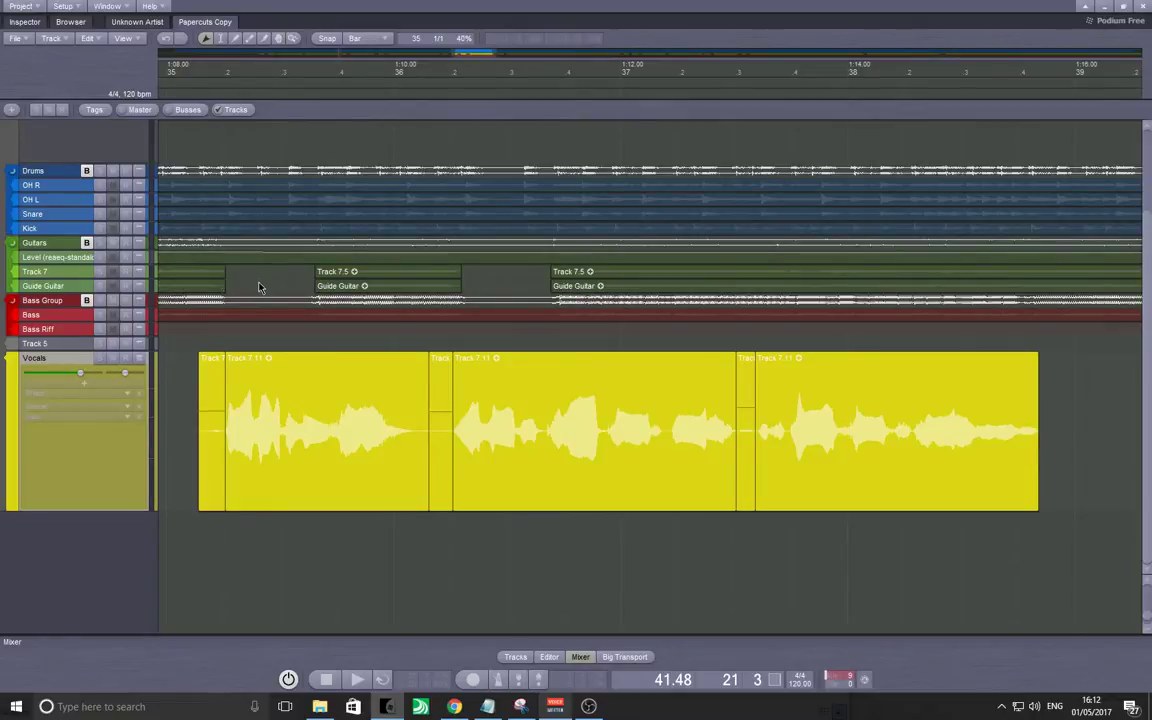
Compare the gap between the guitar clips near 1:09 with the vocal waveform at the same point.
mouse_move(283, 270)
left_mouse_down()
mouse_move(320, 265)
mouse_move(285, 277)
left_mouse_up()
left_click(310, 386)
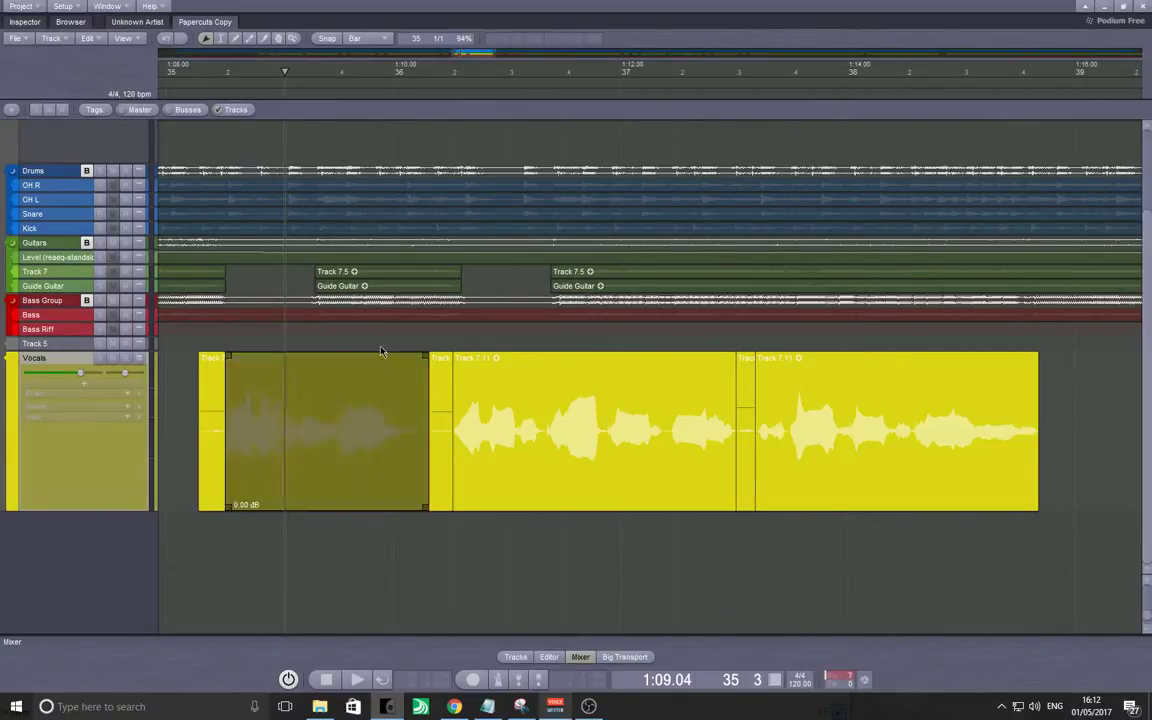
left_click(279, 287)
scroll(310, 305, "up", 6)
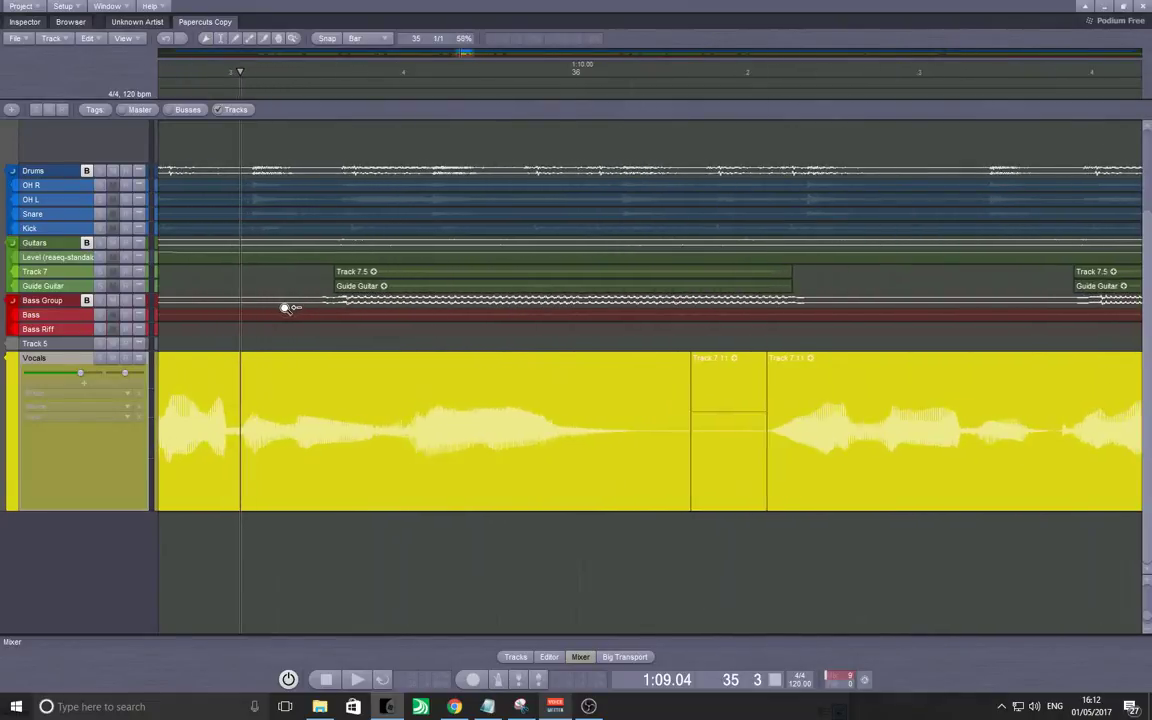
scroll(420, 300, "down", 2)
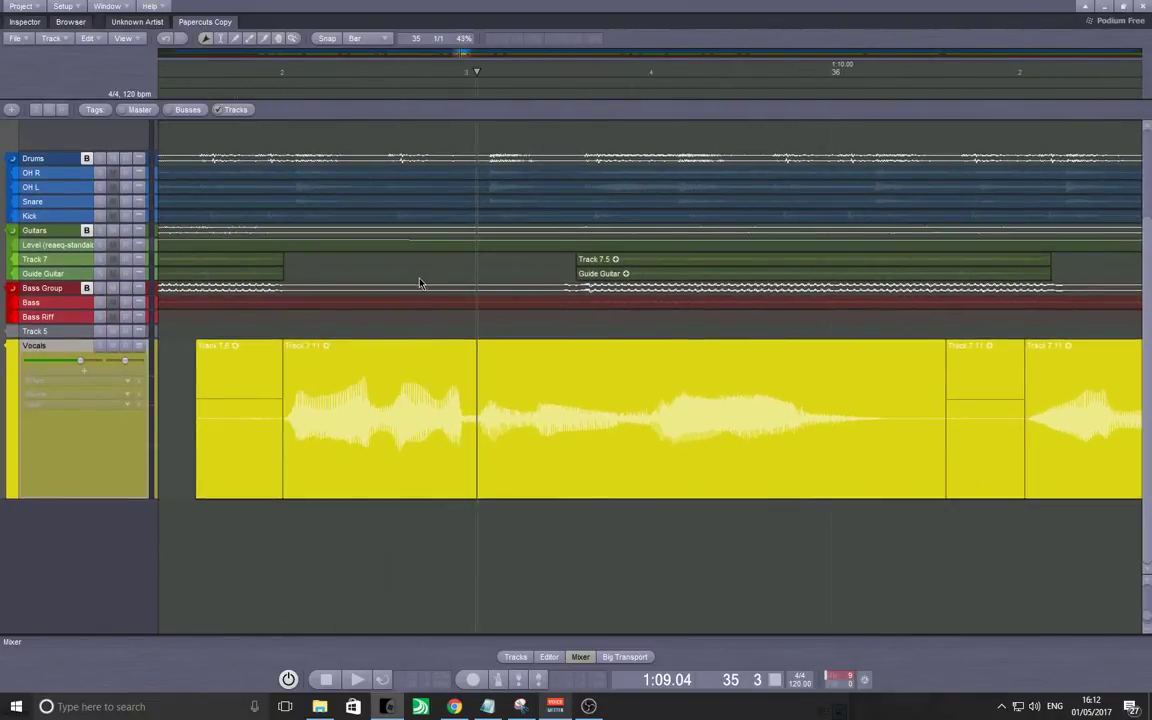
scroll(365, 316, "down", 4)
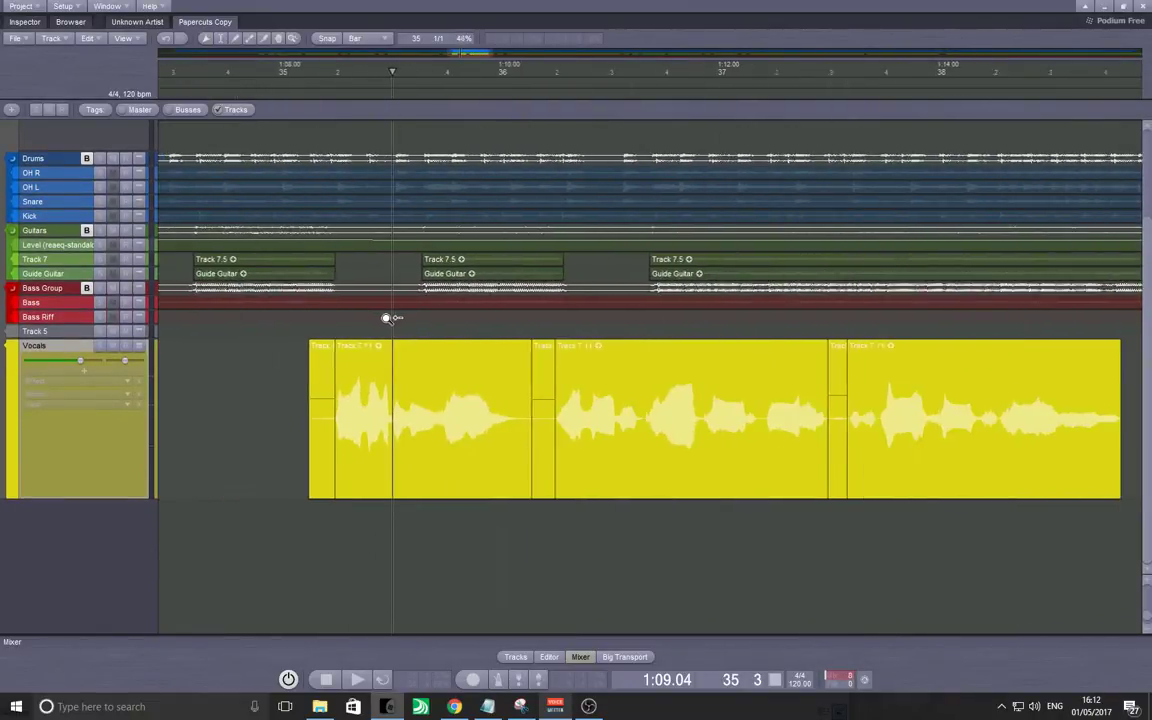
Solo the Guitars group, play it from about 1:07 in bar 34, and take the solo off again.
left_click(355, 258)
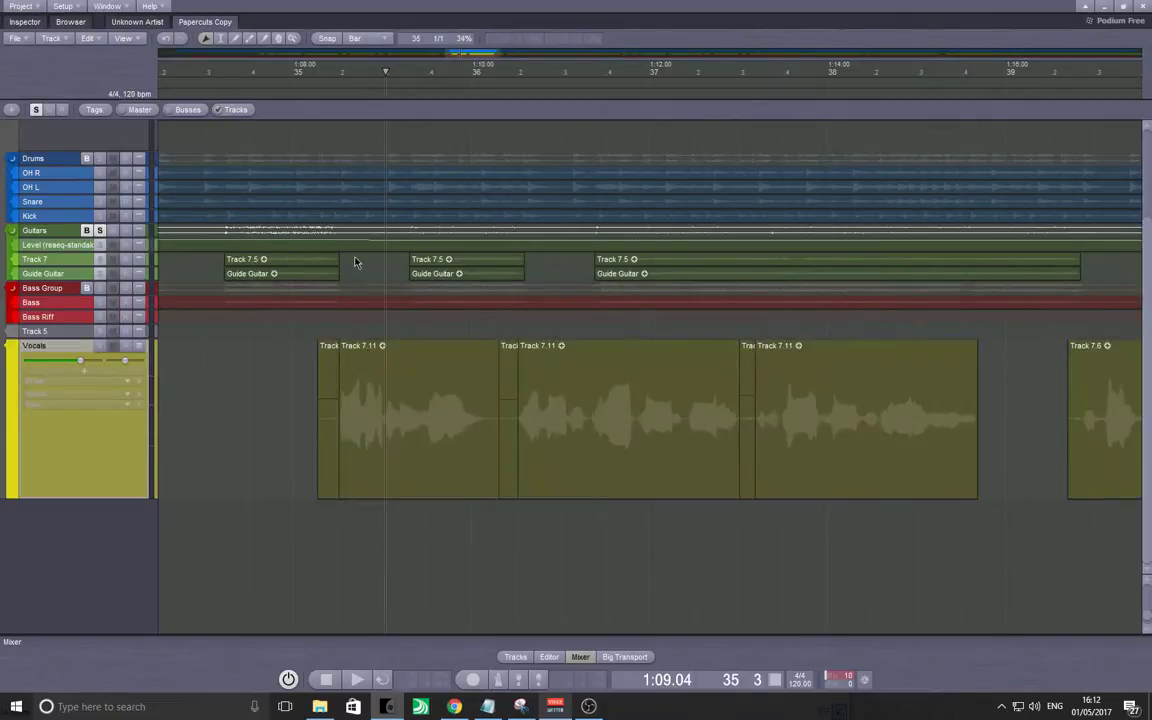
left_click(211, 275)
key("space")
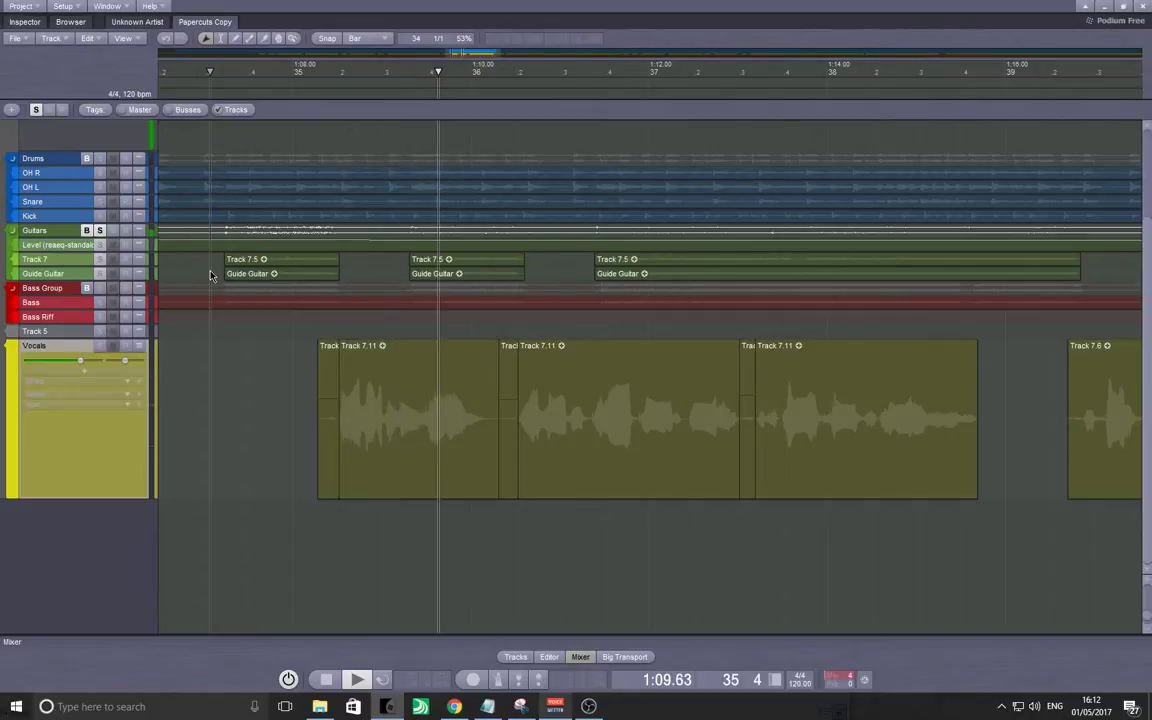
key("space")
left_click(102, 232)
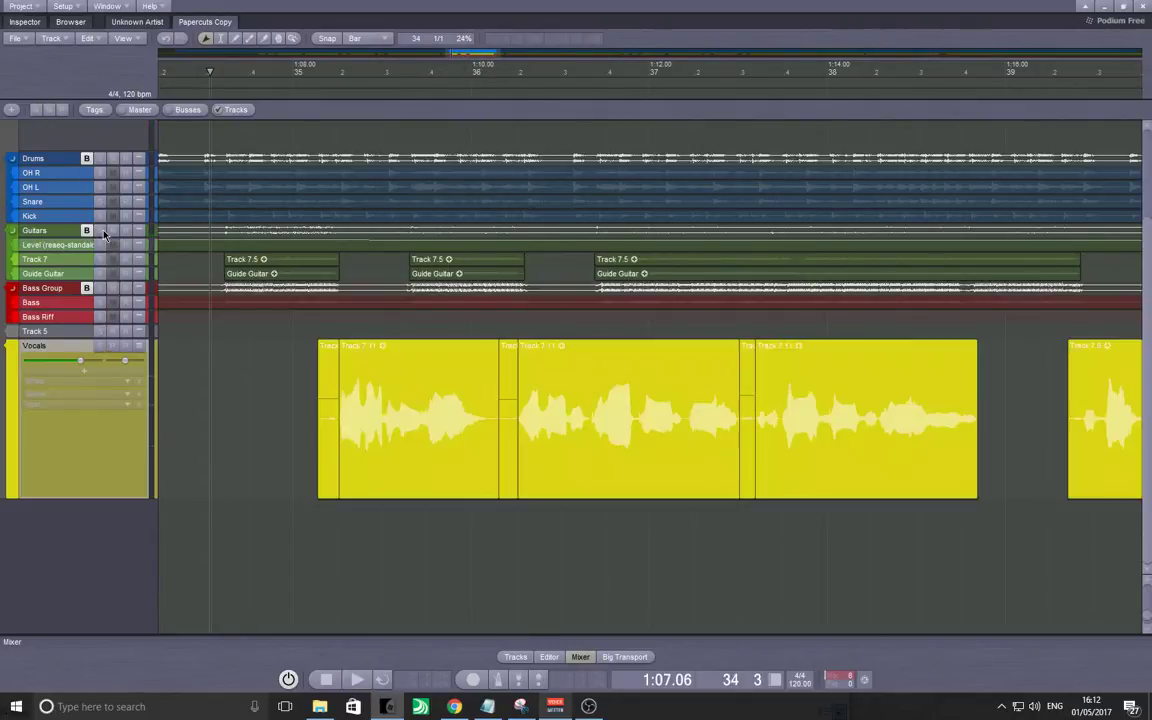
Select the three short clips in front of the vocal phrases between bars 35 and 38 on the Vocals track.
left_click(358, 397)
left_click(329, 411)
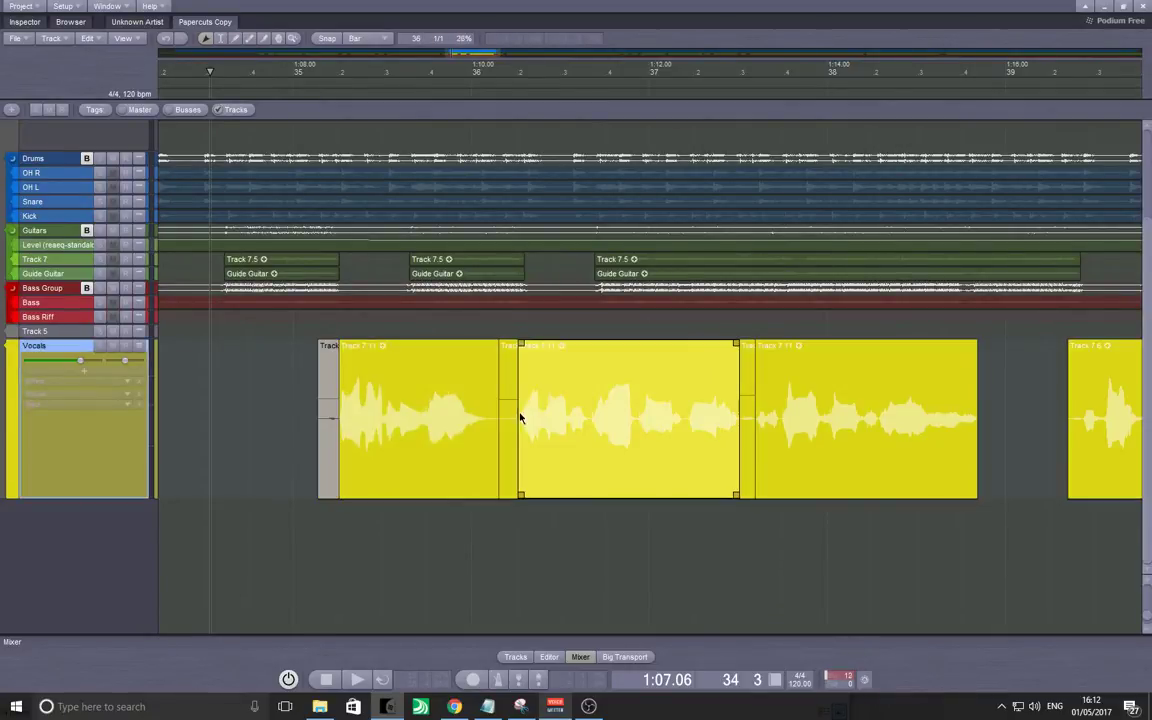
left_click(748, 419)
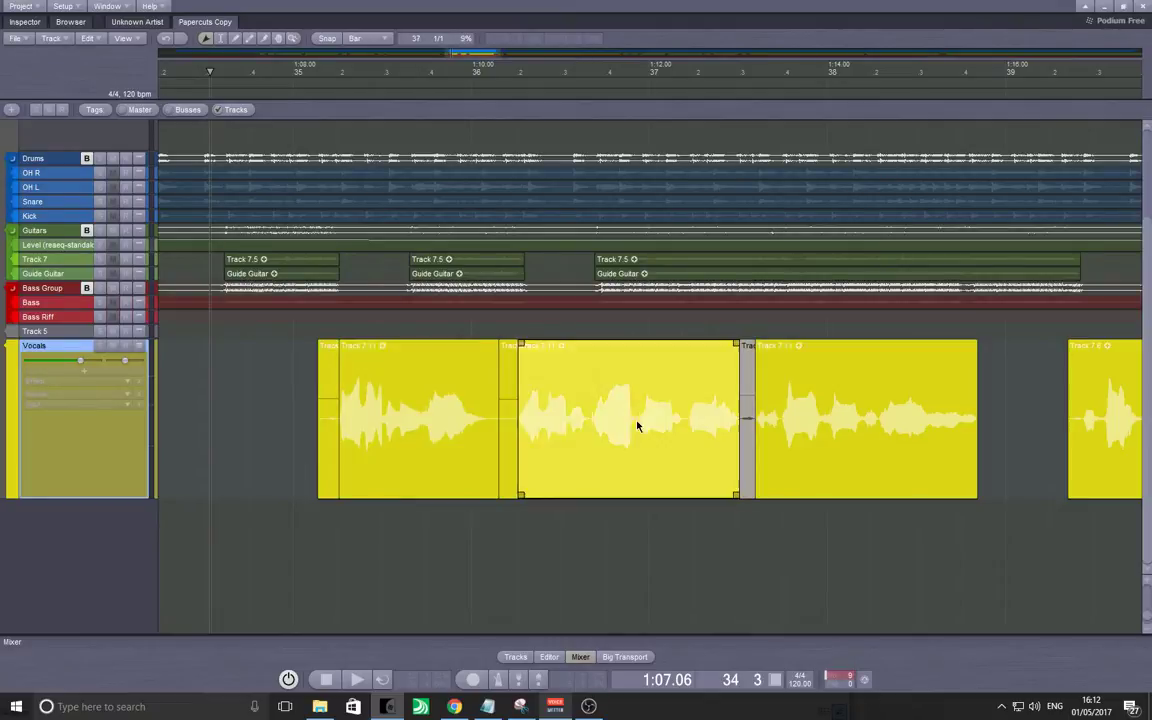
left_click(333, 415)
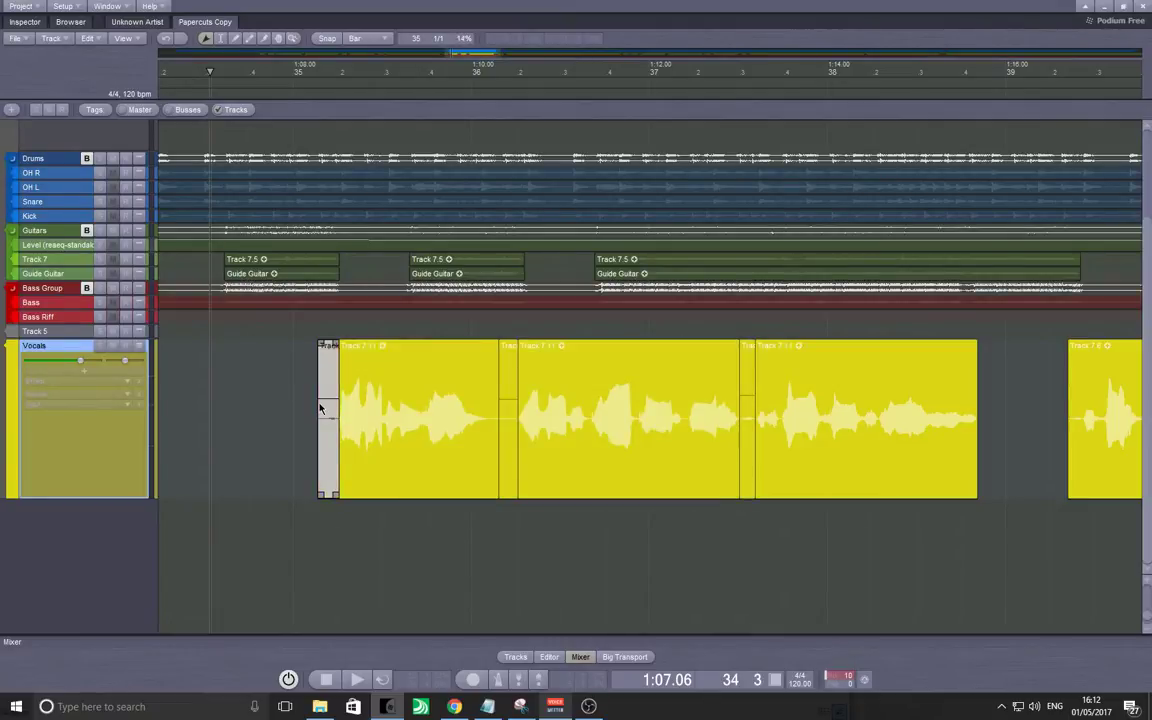
left_click(505, 430, "ctrl")
left_click(748, 435, "ctrl")
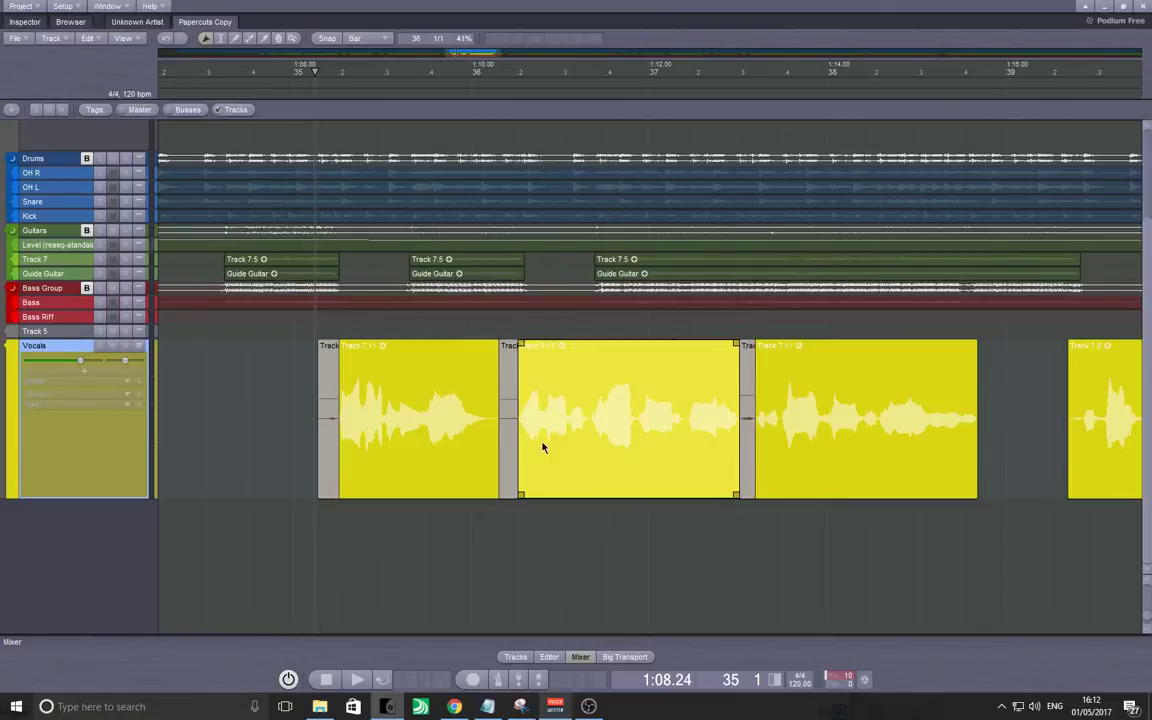
Solo the Vocals track and play the three phrases from bar 35.
key("space")
key("space")
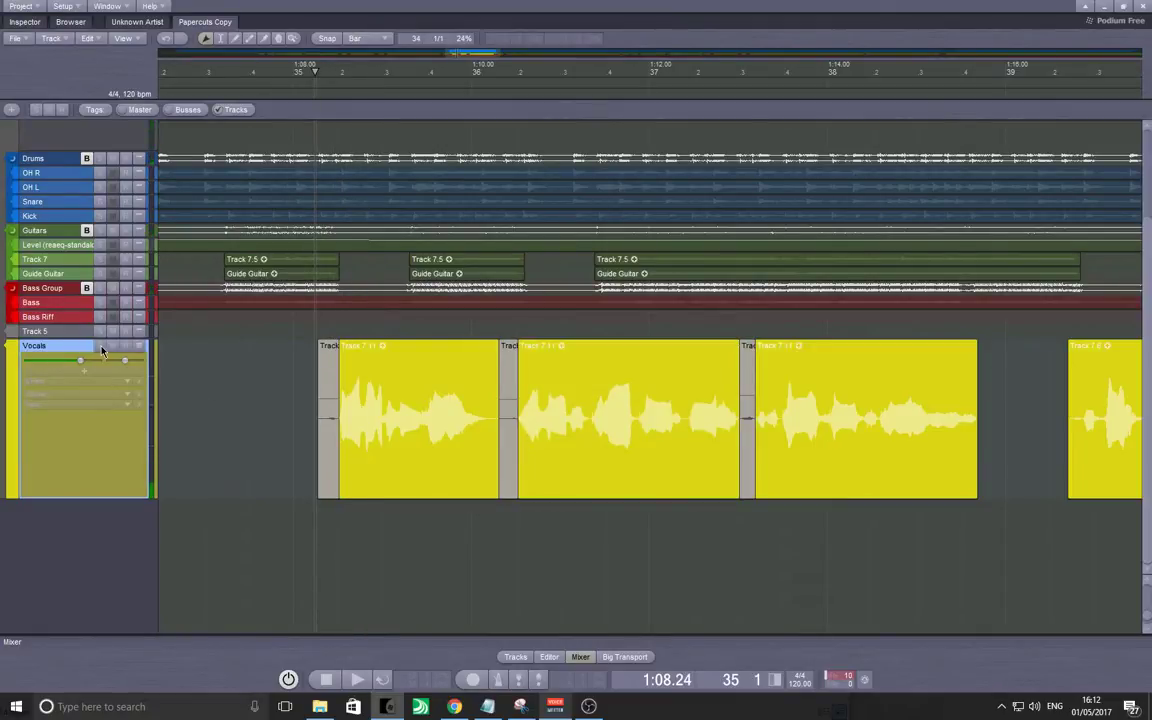
left_click(99, 345)
key("space")
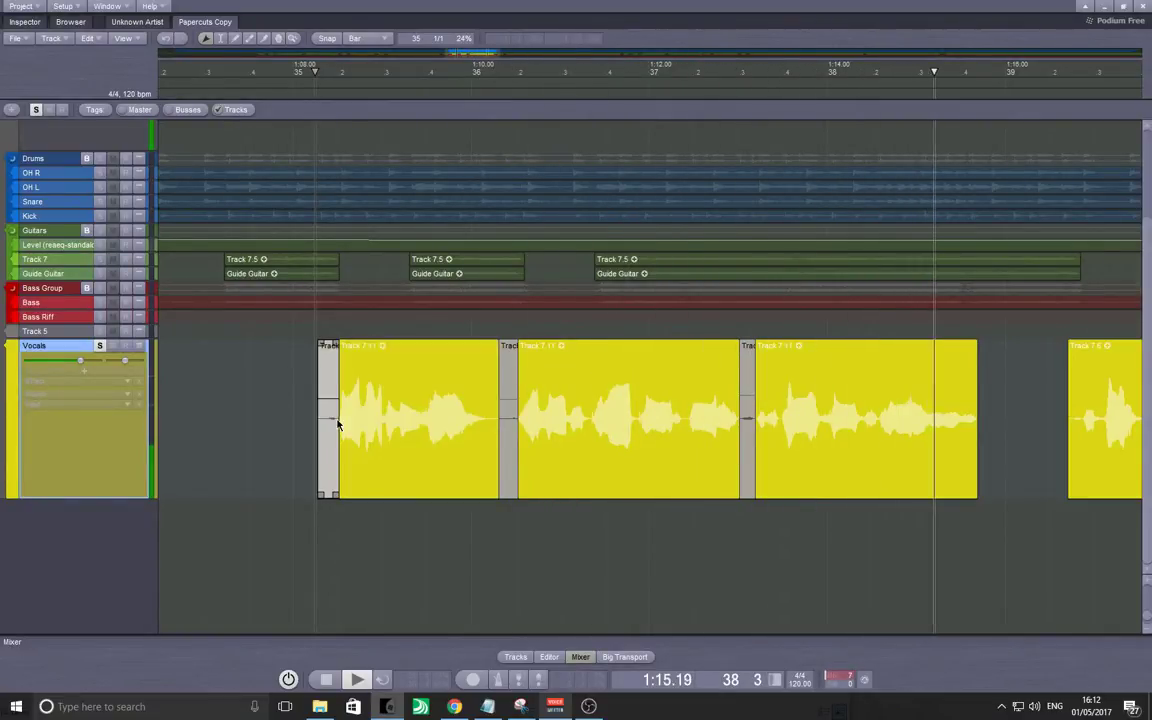
key("space")
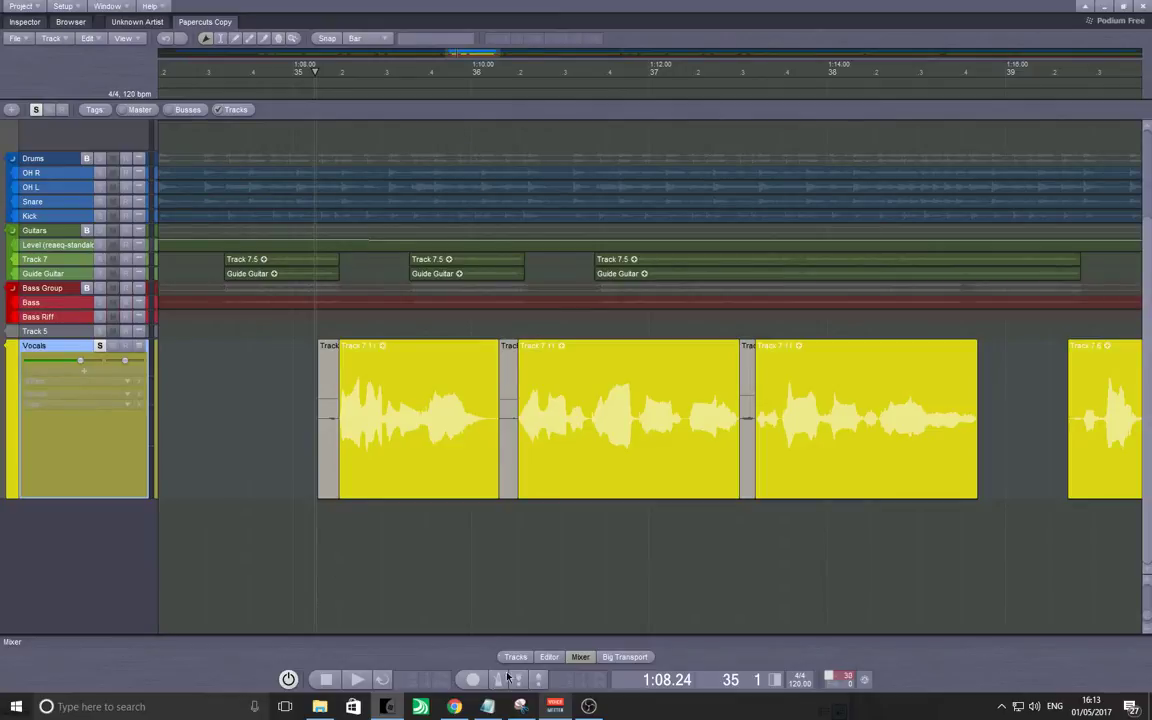
Look at the mixer in VoiceMeeter, return to the Podium arrangement, and place the play cursor at the start of bar 35.
left_click(557, 705)
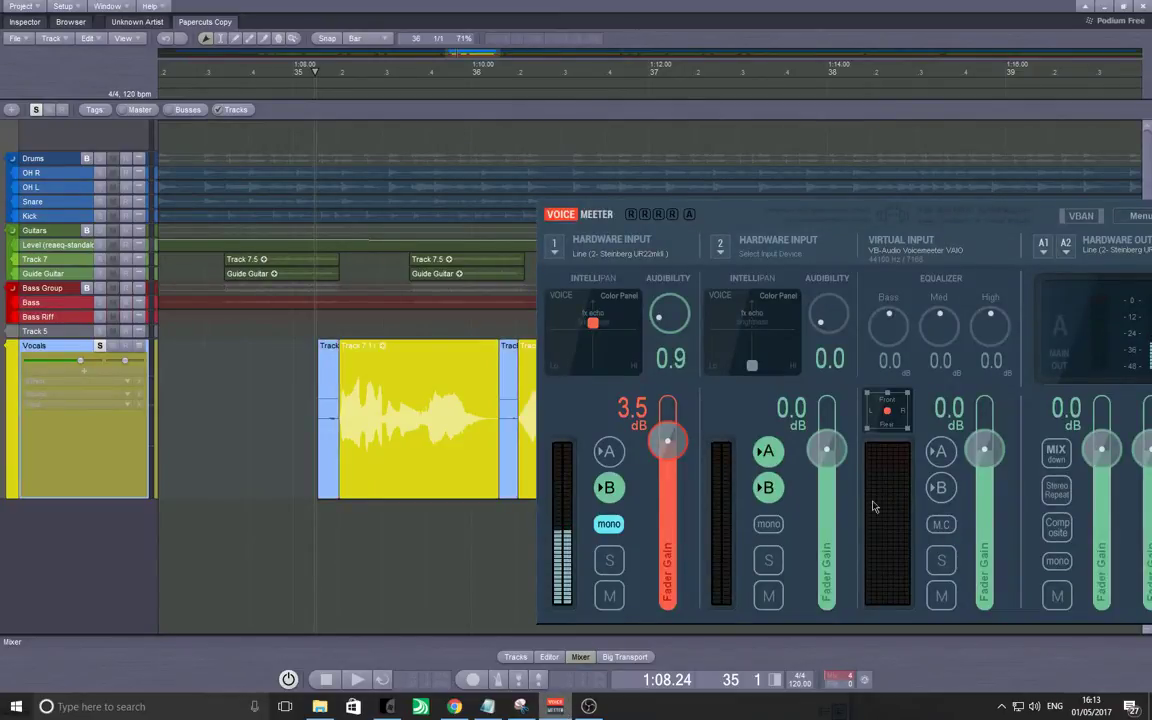
left_click(406, 563)
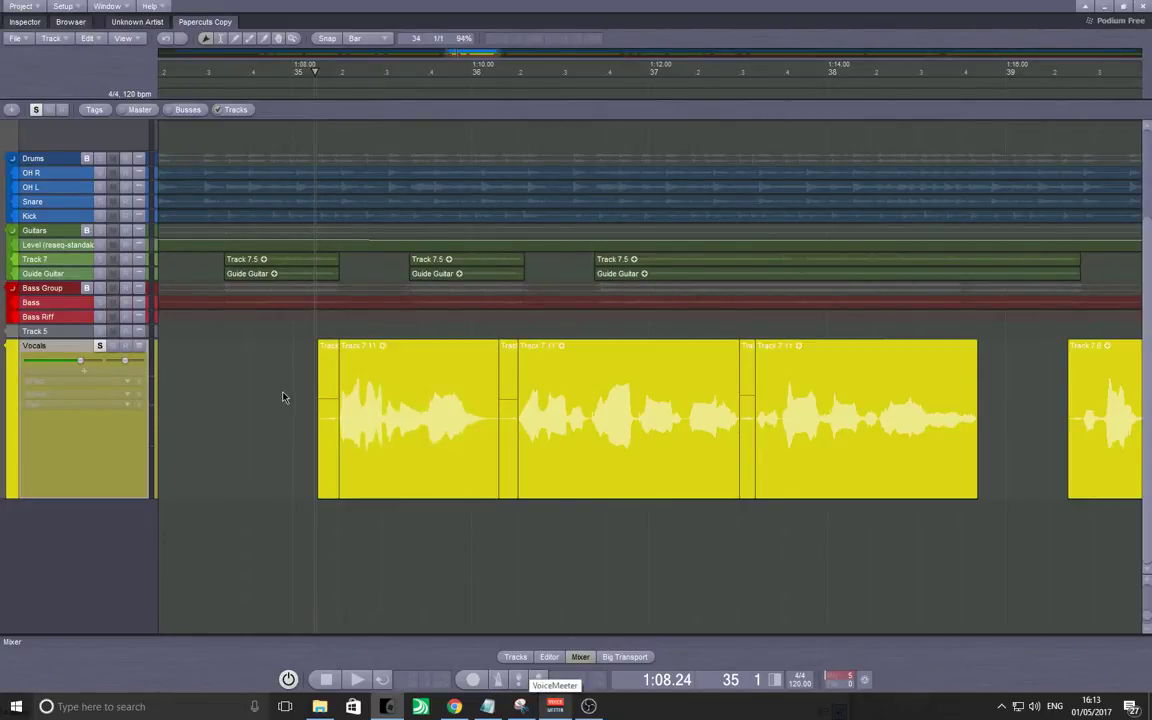
left_click(298, 420)
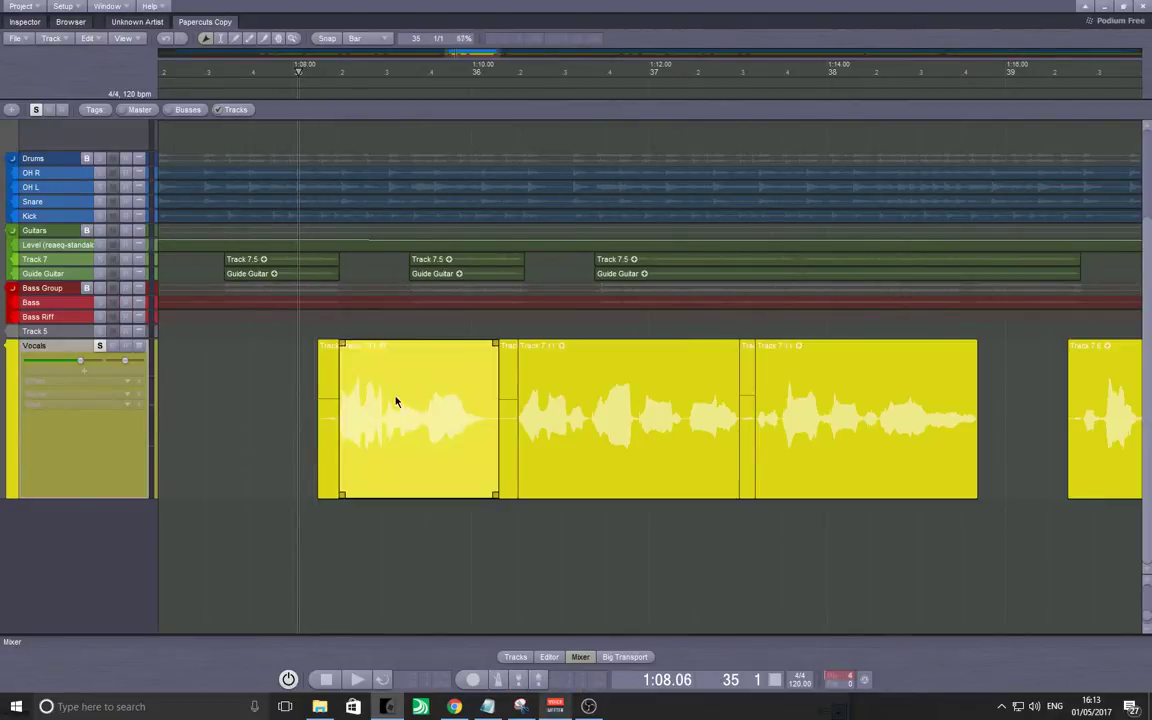
Insert the reaeq-standalone stereo effect on the Vocals track and pull its low-shelf band down to -inf gain at about 117 Hz.
left_click(58, 377)
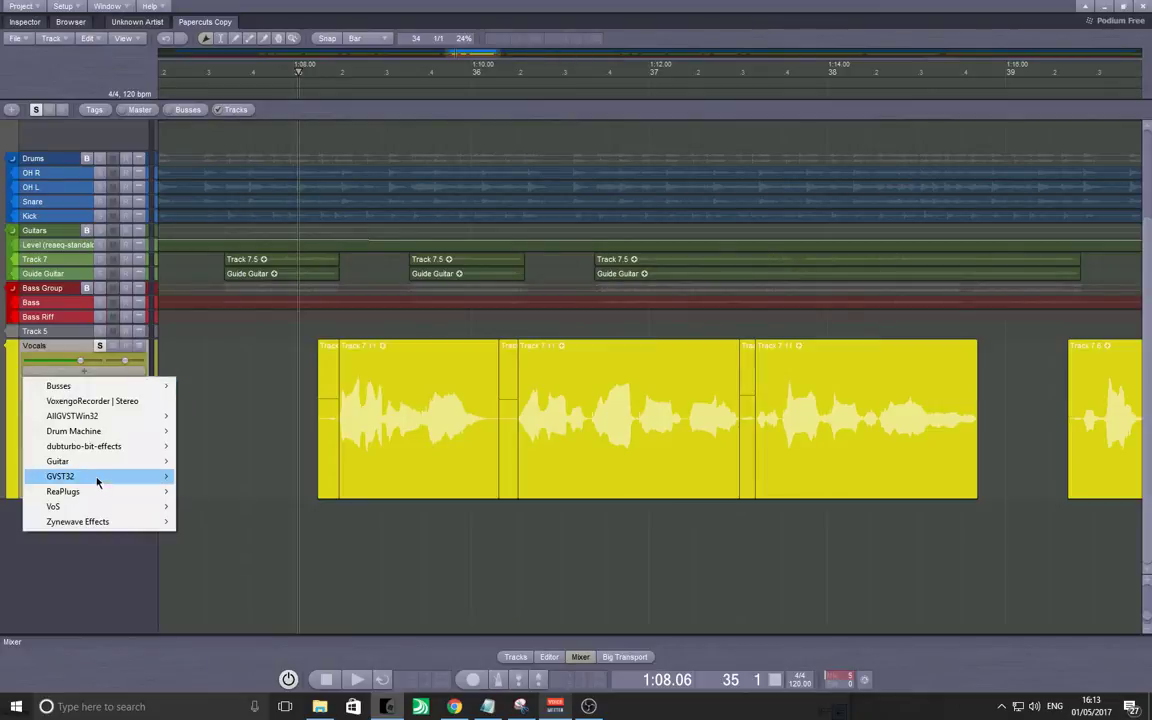
mouse_move(93, 497)
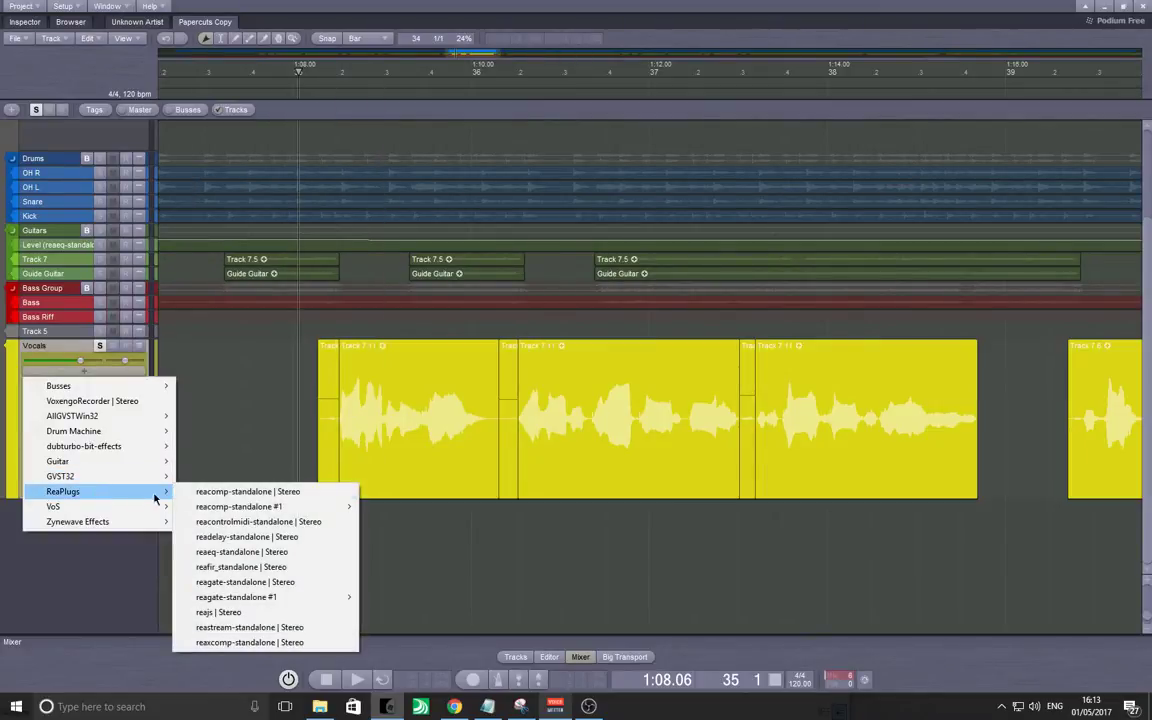
left_click(216, 553)
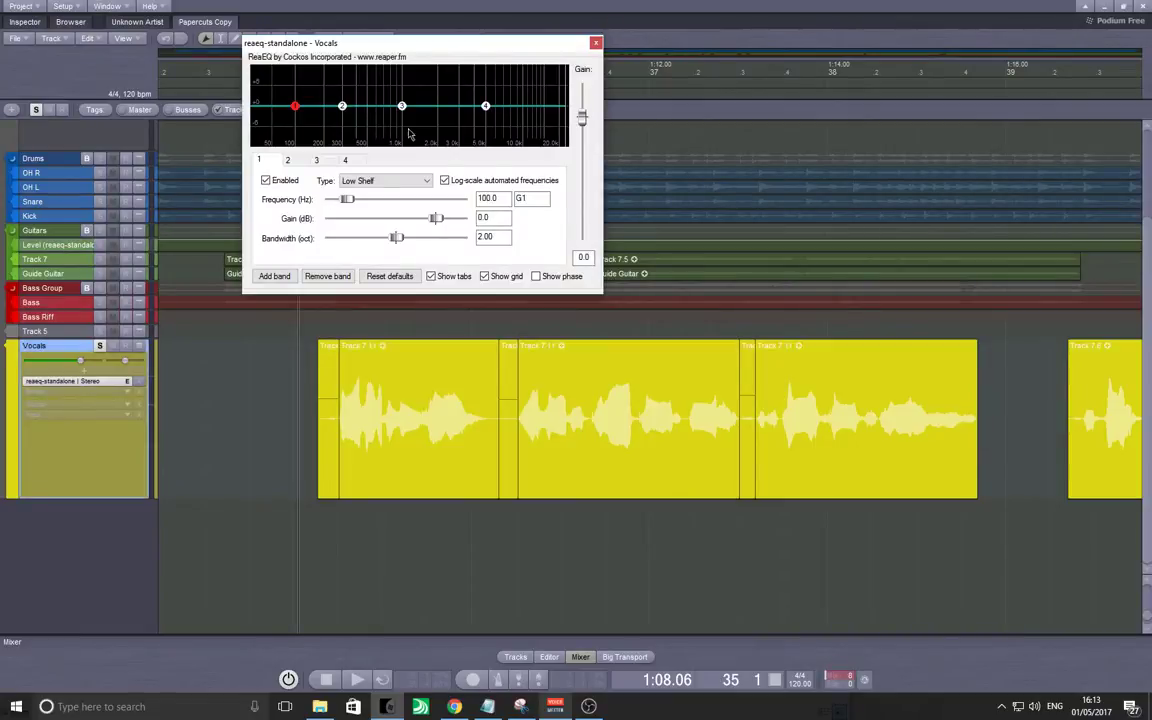
left_click_drag(296, 107, 305, 192)
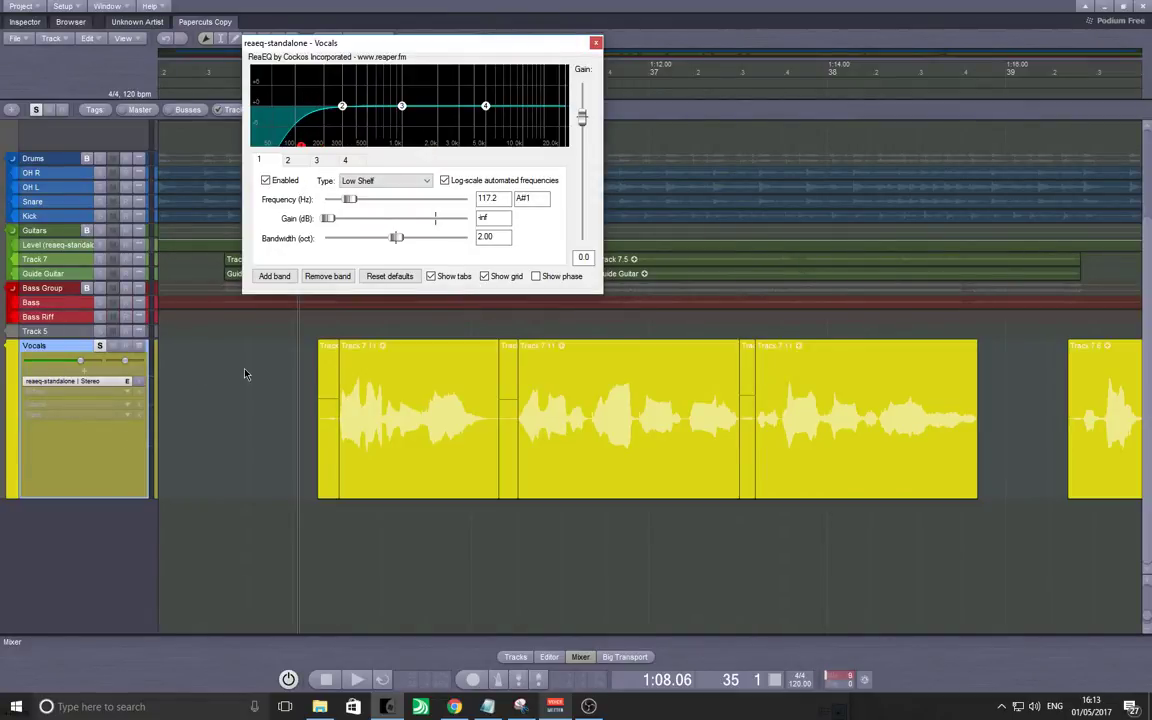
Set a loop over the three vocal phrases from bar 35 to bar 38 and start playback.
left_click(368, 419)
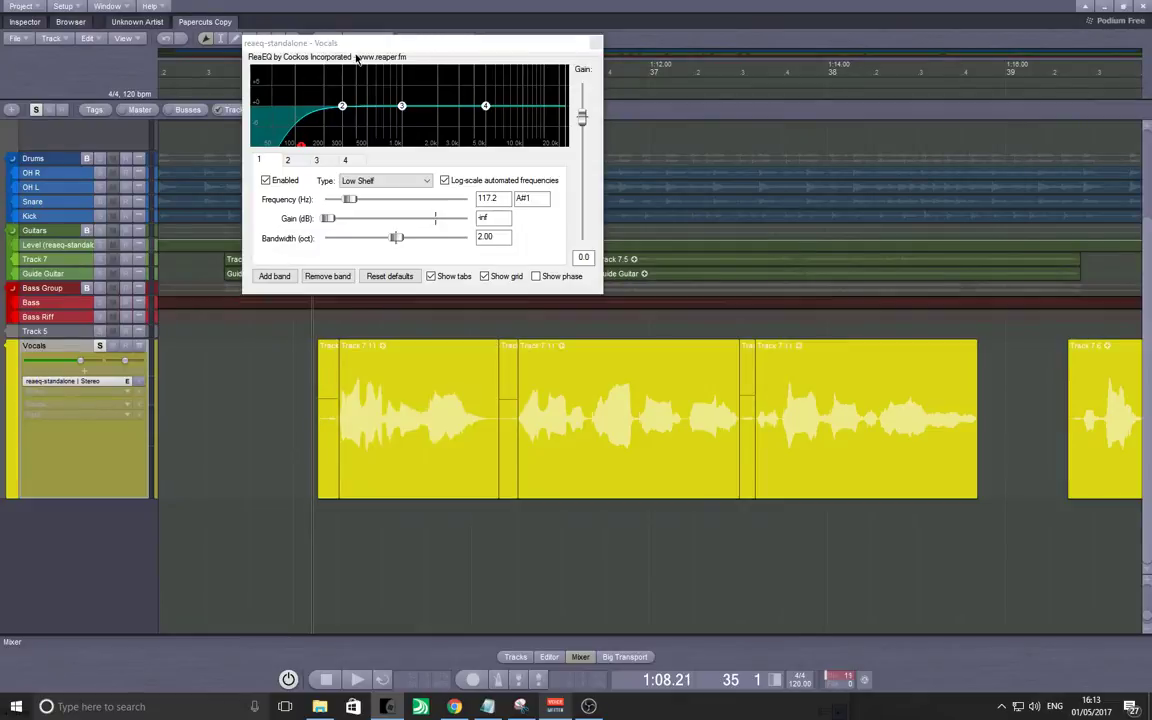
left_click_drag(355, 46, 334, 269)
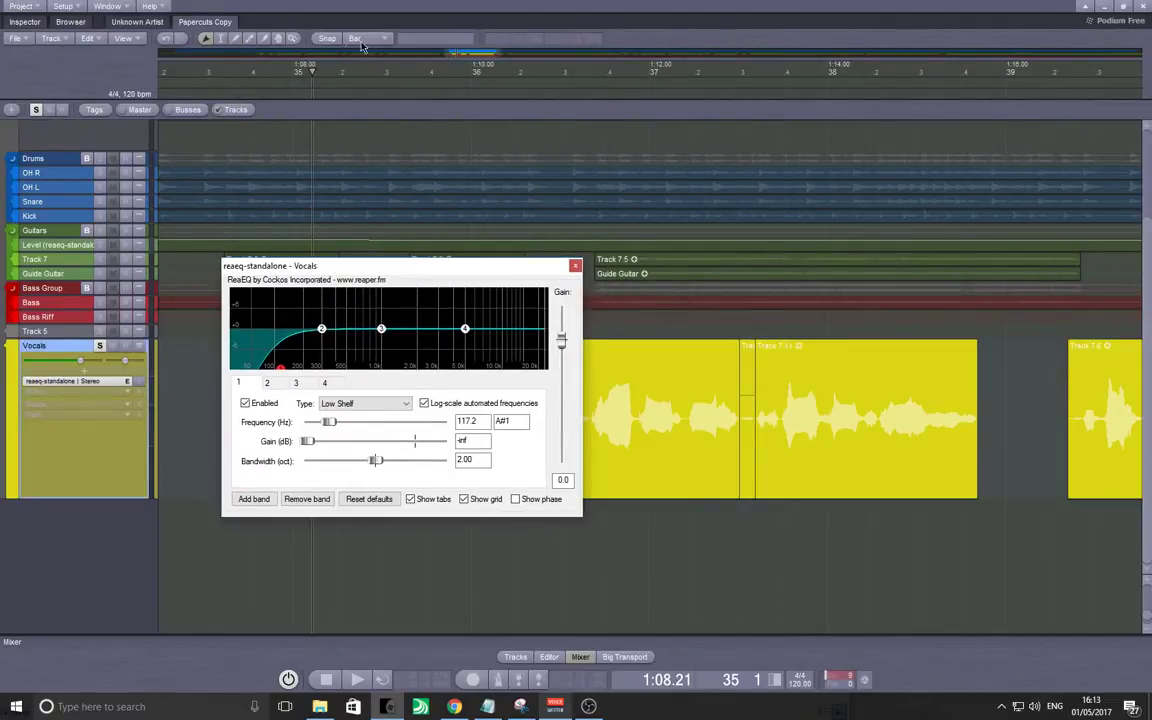
left_click_drag(312, 67, 754, 58)
key("space")
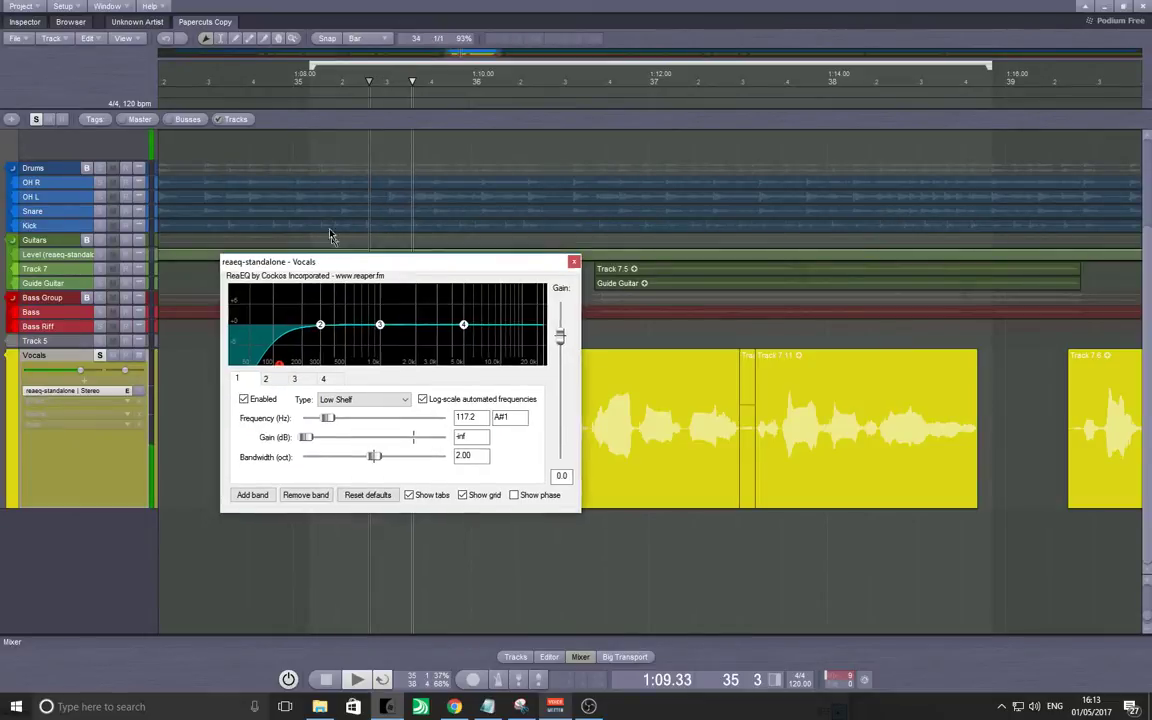
Raise the vocal EQ's low-shelf cut to about 450 Hz during playback and close the EQ window.
left_click_drag(290, 266, 265, 169)
left_click_drag(256, 272, 318, 305)
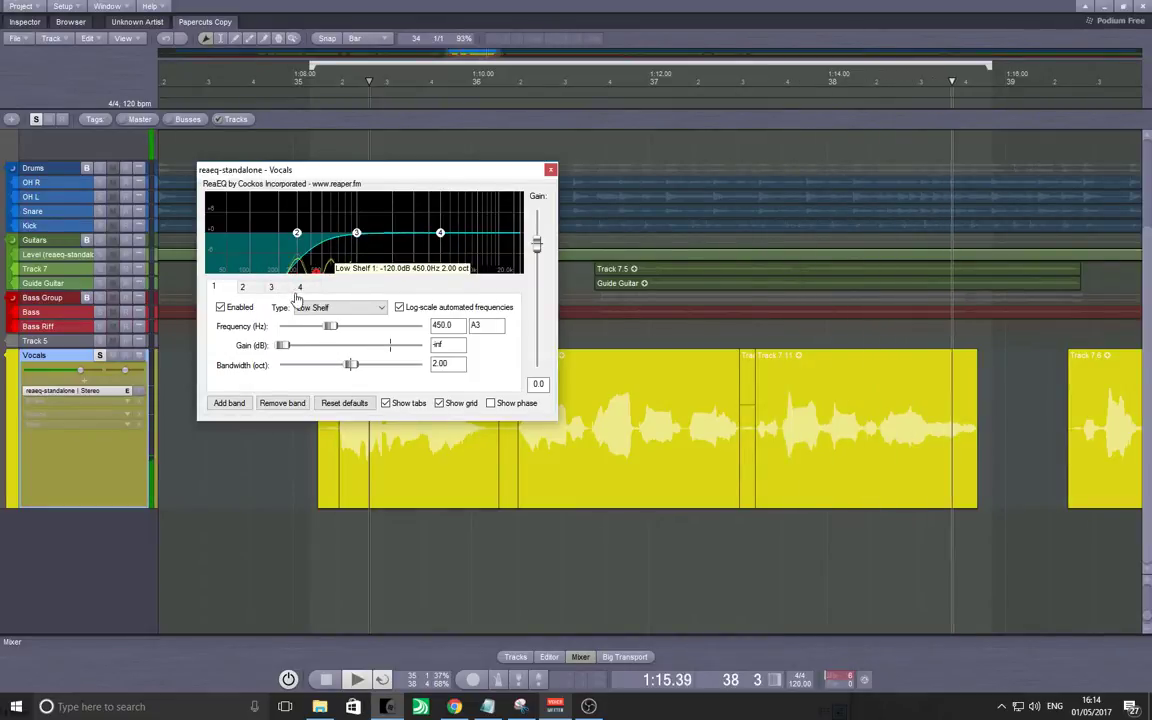
left_click(551, 170)
Reopen the vocal EQ, set its low-shelf cut to about 437 Hz, and audition the looped section.
left_click(127, 390)
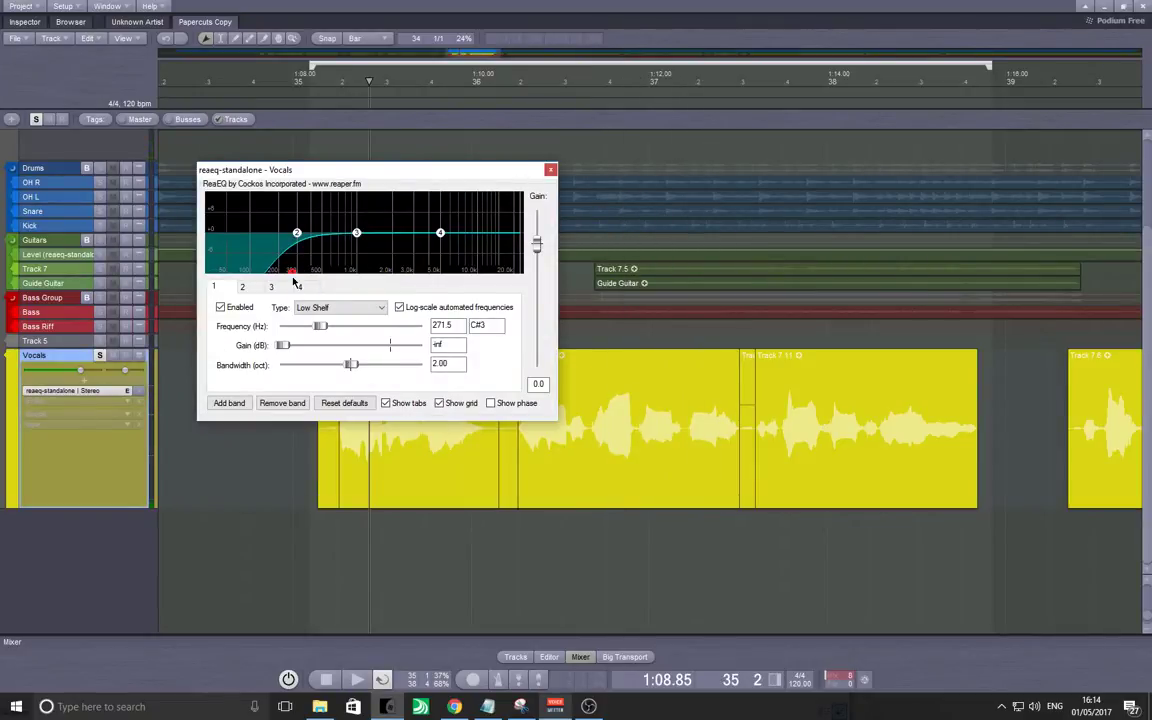
left_click_drag(292, 280, 316, 275)
key("space")
key("space")
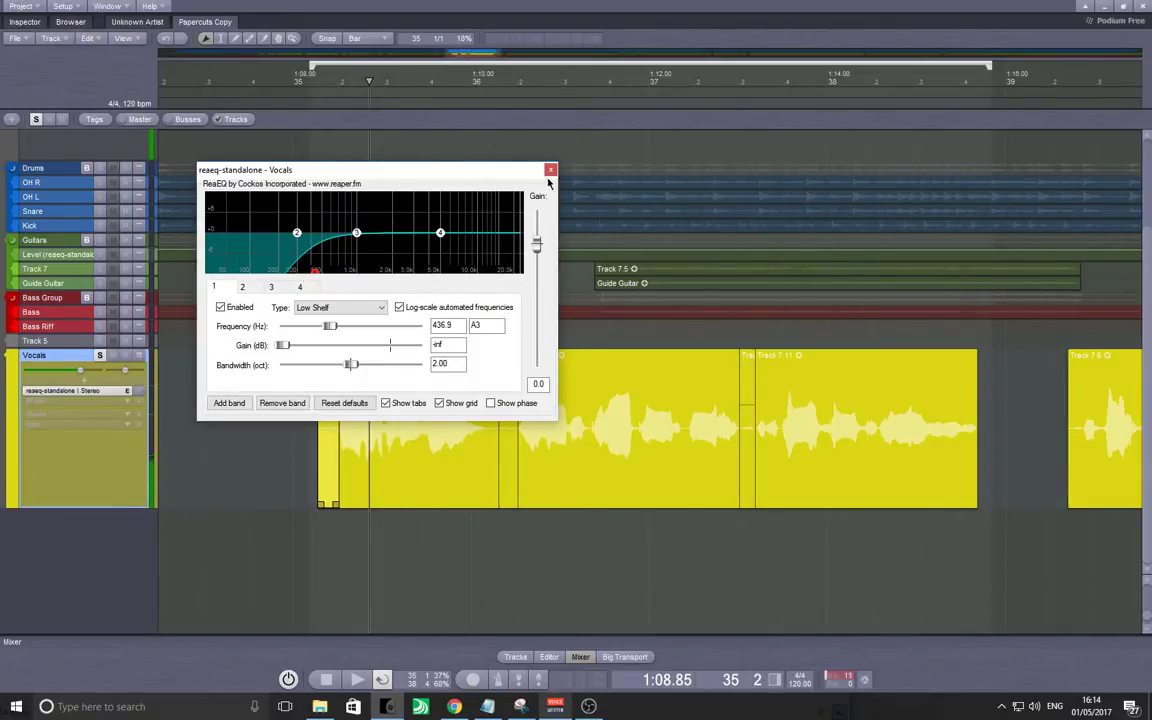
Close the EQ window and delete the reaeq-standalone effect from the Vocals track.
left_click(550, 170)
right_click(117, 404)
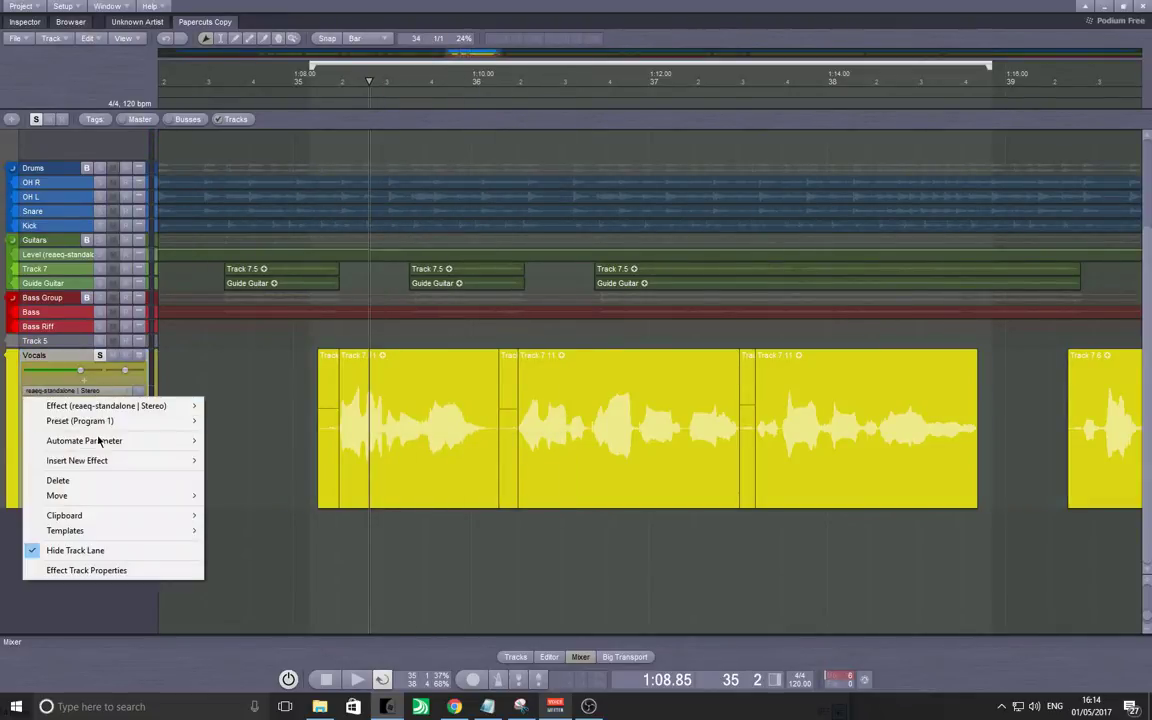
left_click(80, 480)
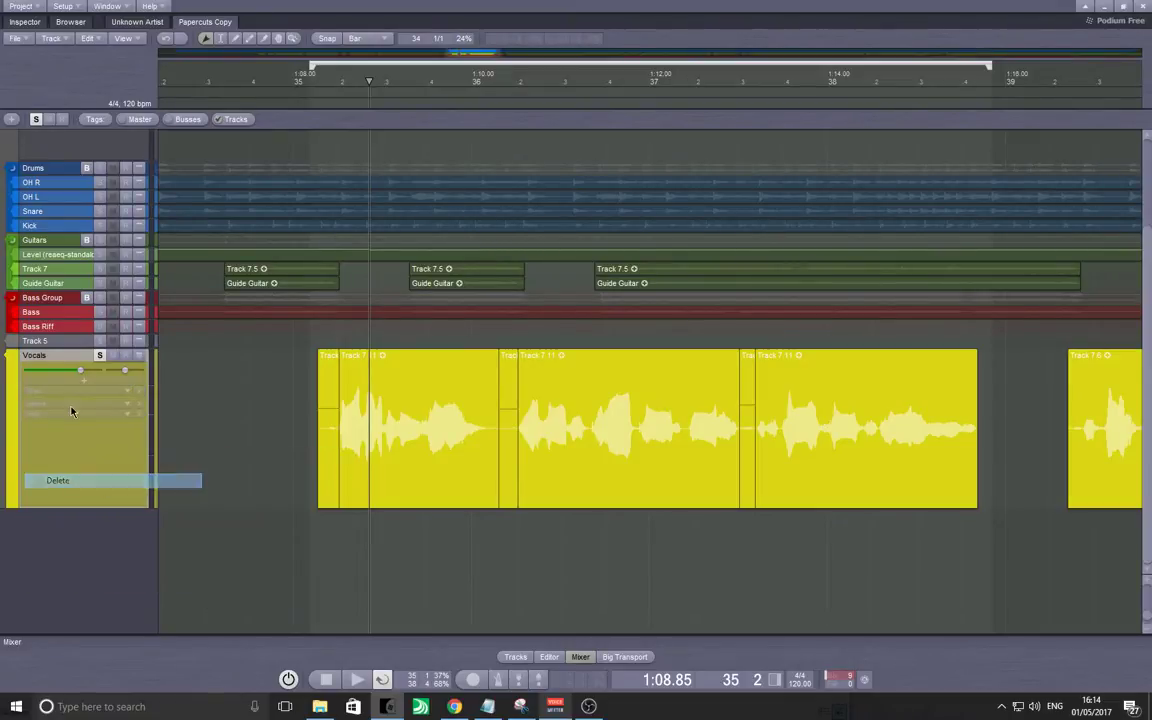
Insert the reaeq-standalone stereo effect on the Vocals track, cut its low shelf to -inf at about 86 Hz, and close its window.
left_click(82, 384)
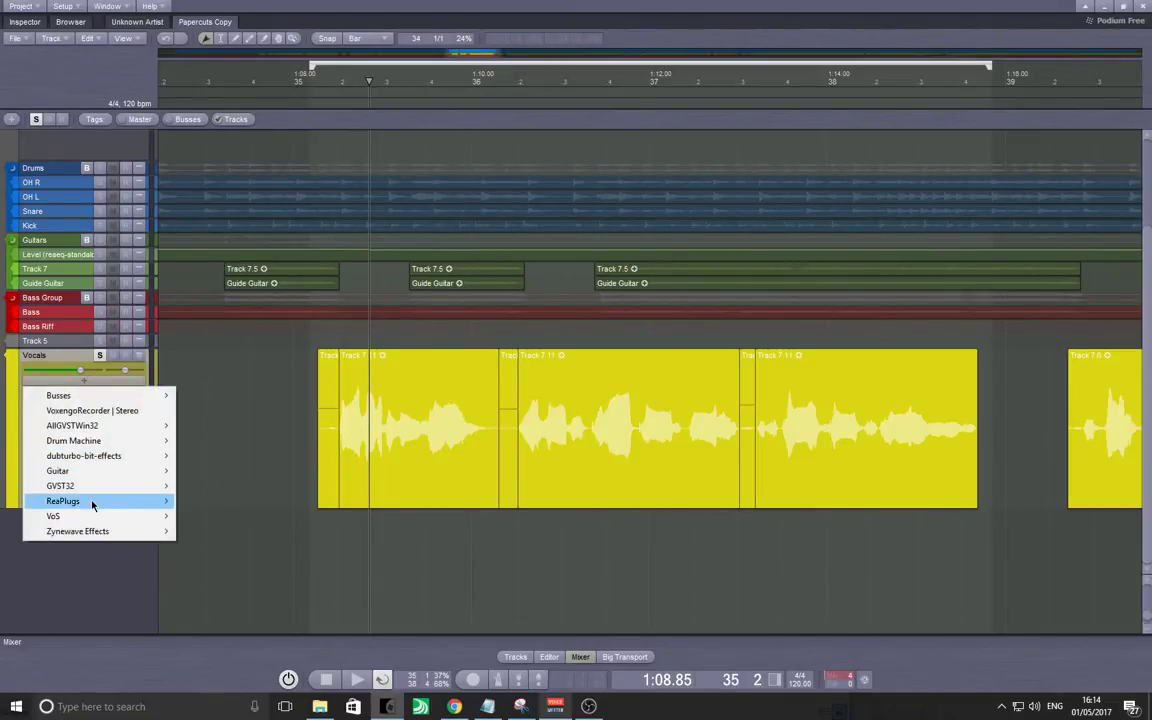
mouse_move(105, 501)
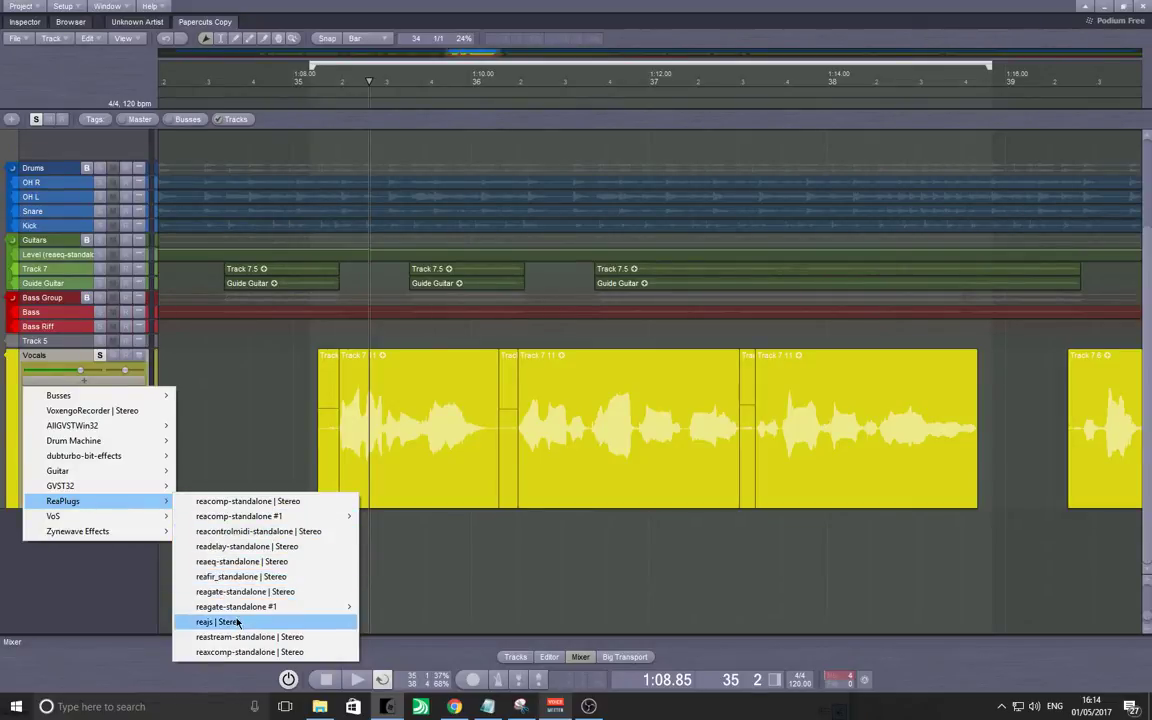
mouse_move(240, 607)
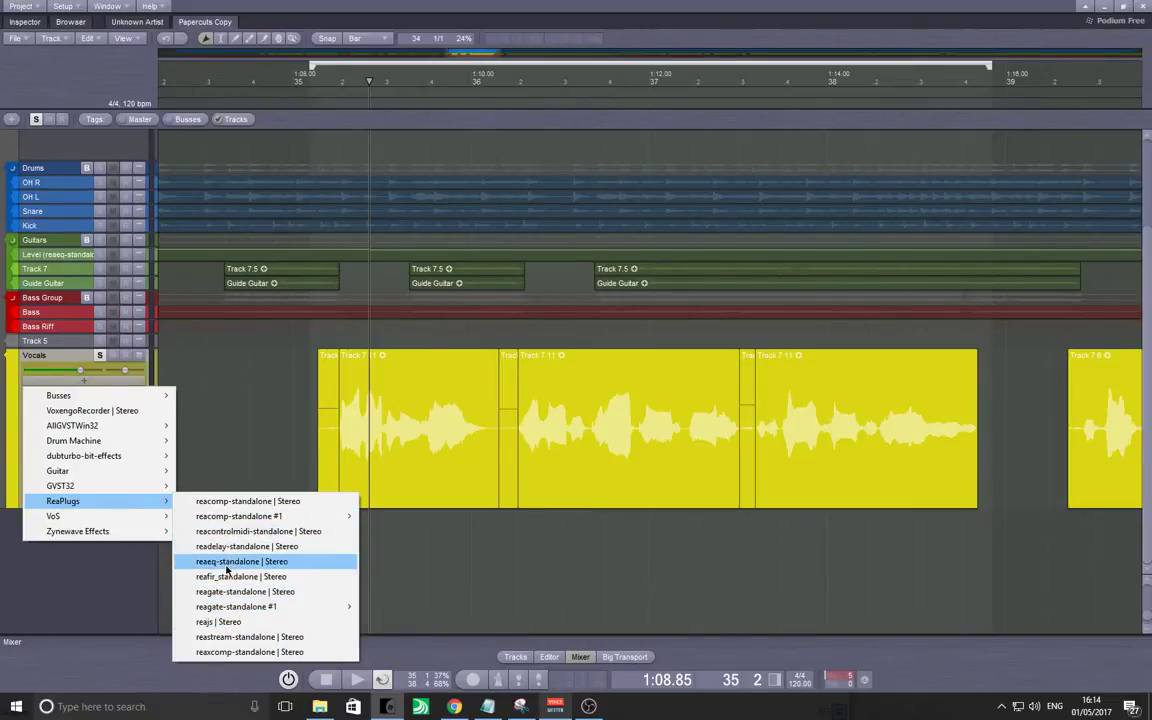
left_click(232, 561)
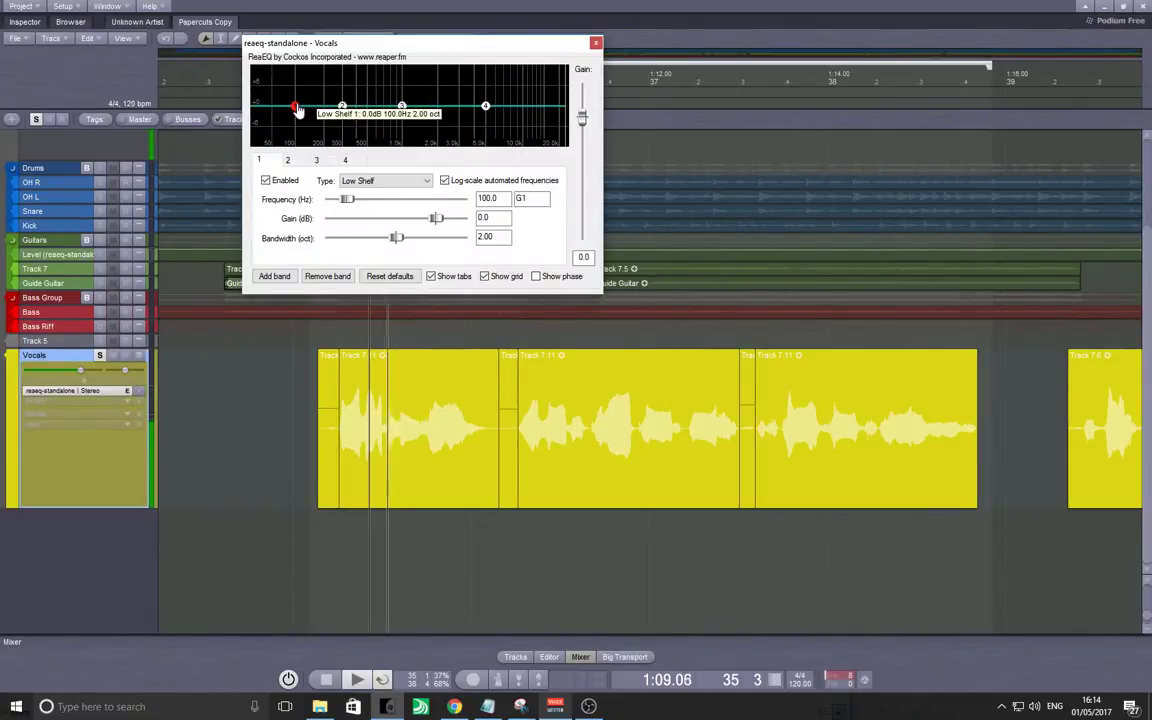
left_click_drag(297, 110, 289, 148)
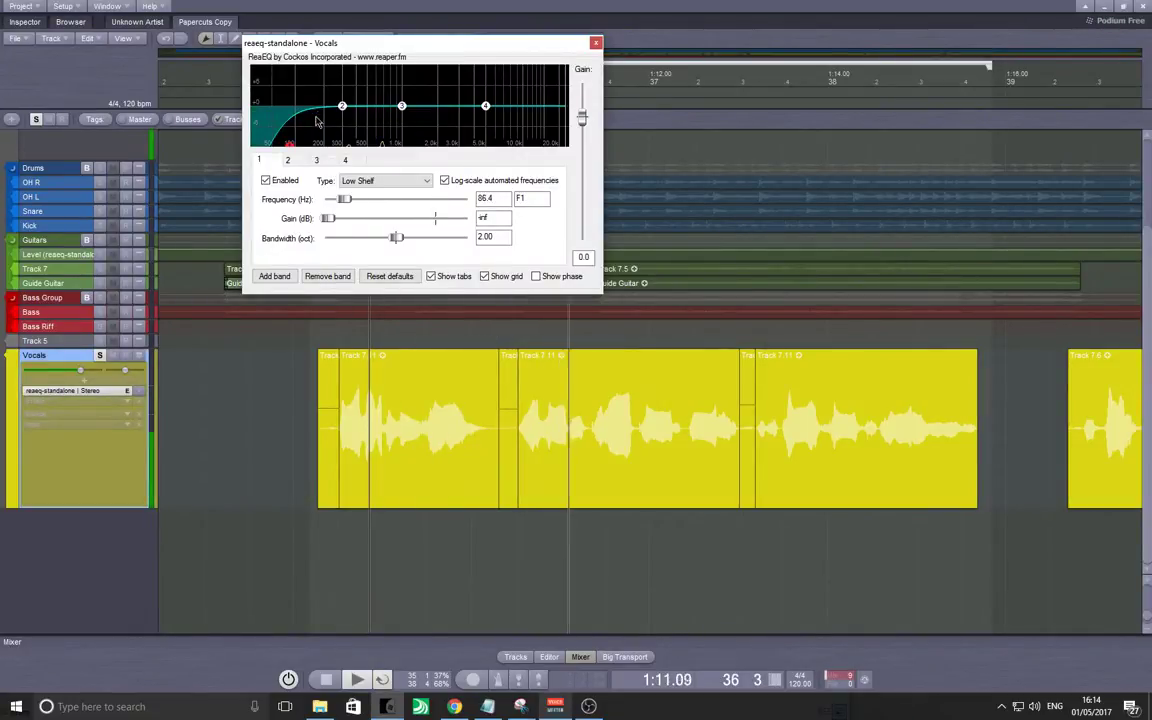
left_click(595, 42)
key("space")
scroll(233, 399, "up", 3)
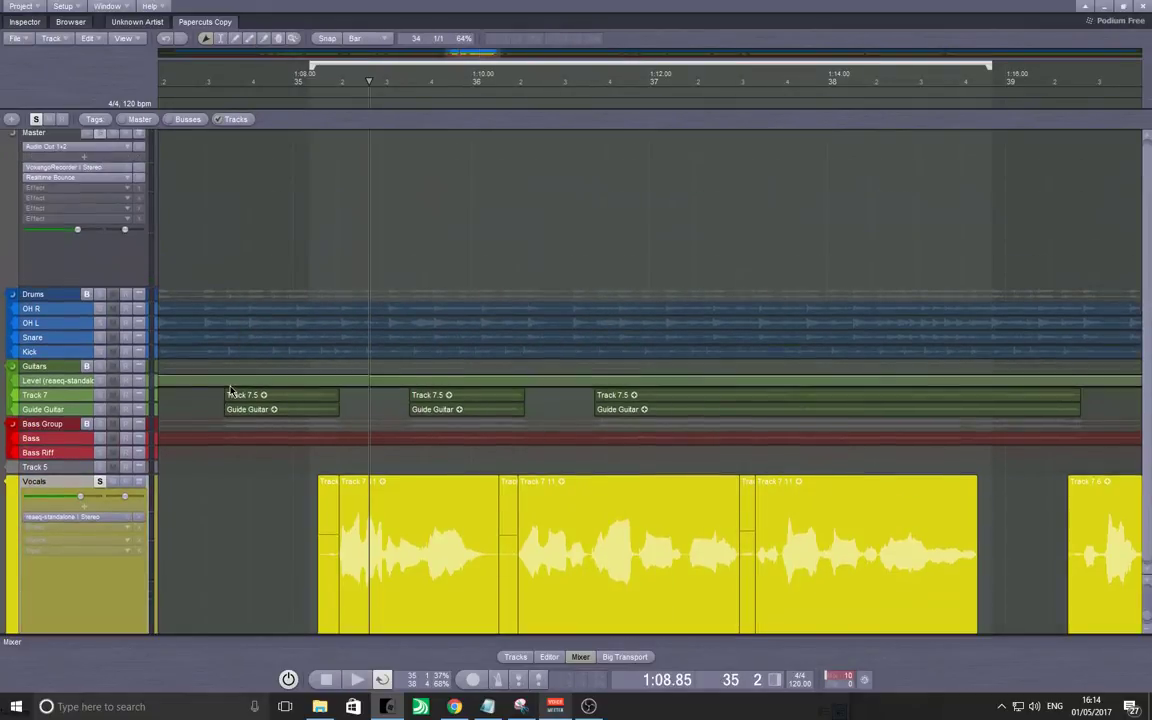
right_click(84, 186)
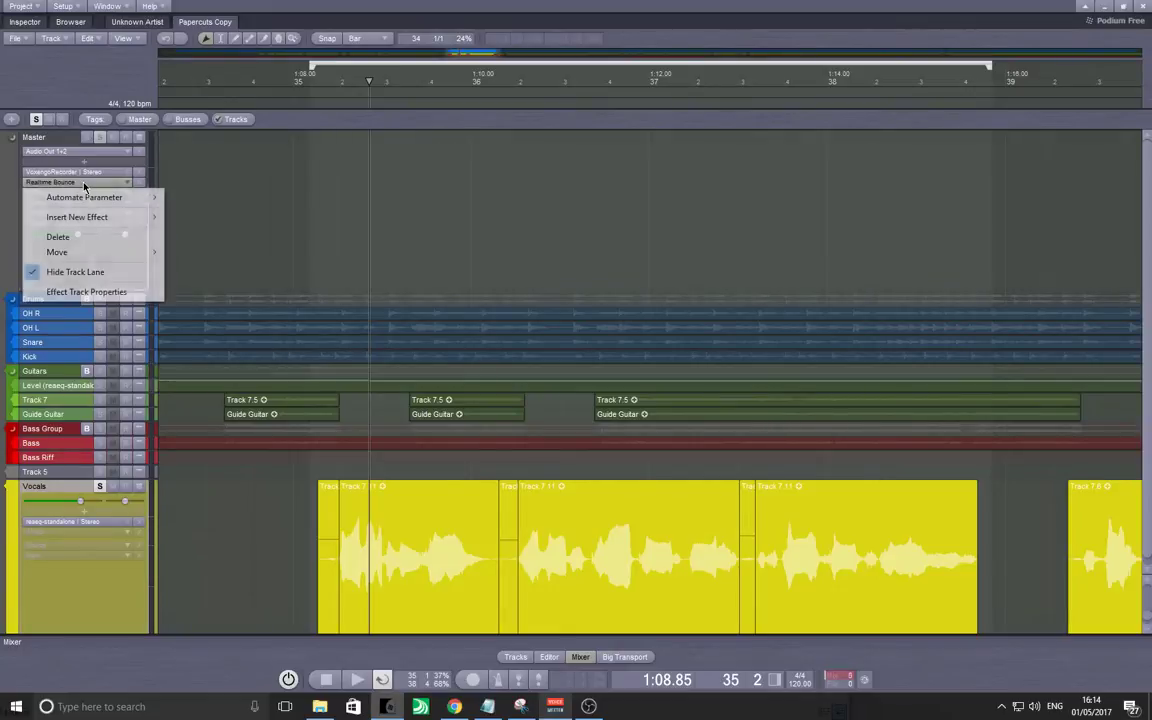
left_click(305, 188)
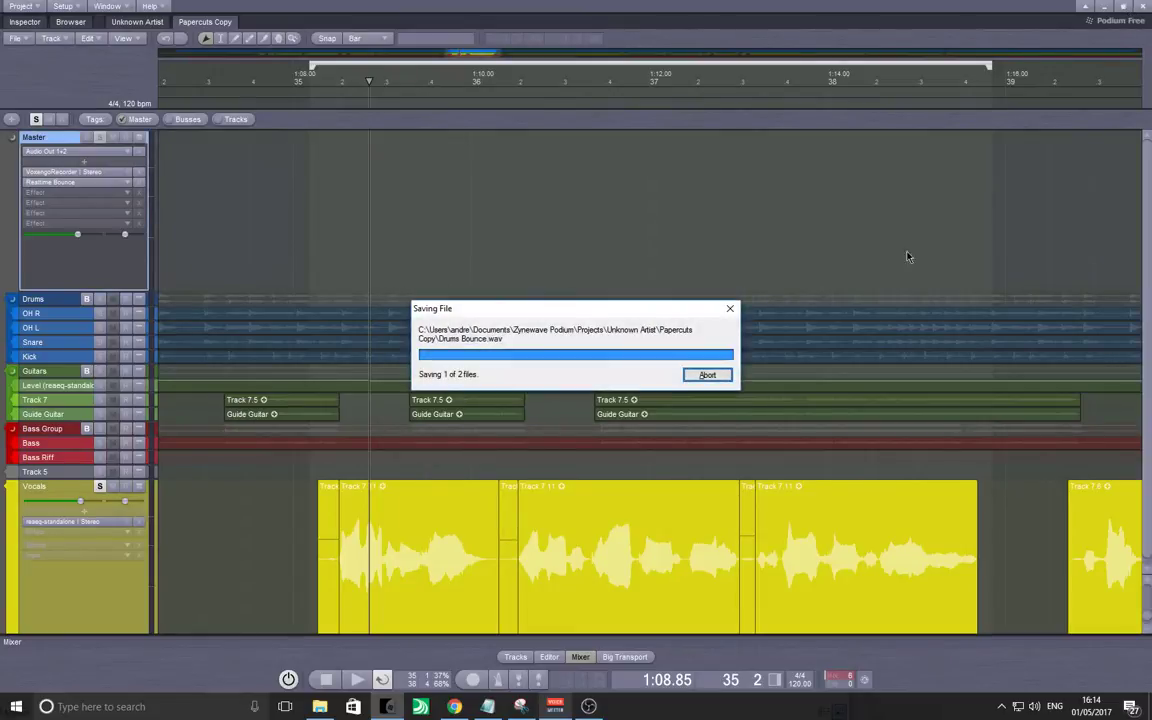
Close the project with its changes saved and reopen the Papercuts Copy arrangement.
left_click(1143, 7)
left_click(536, 376)
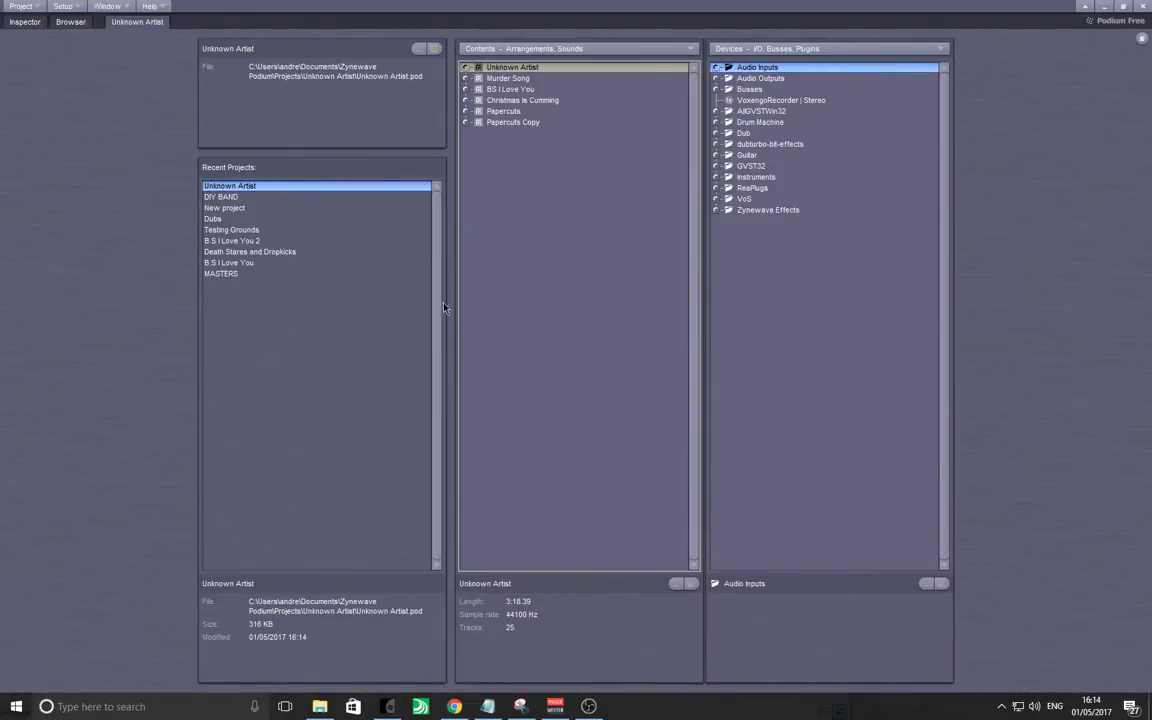
double_click(490, 122)
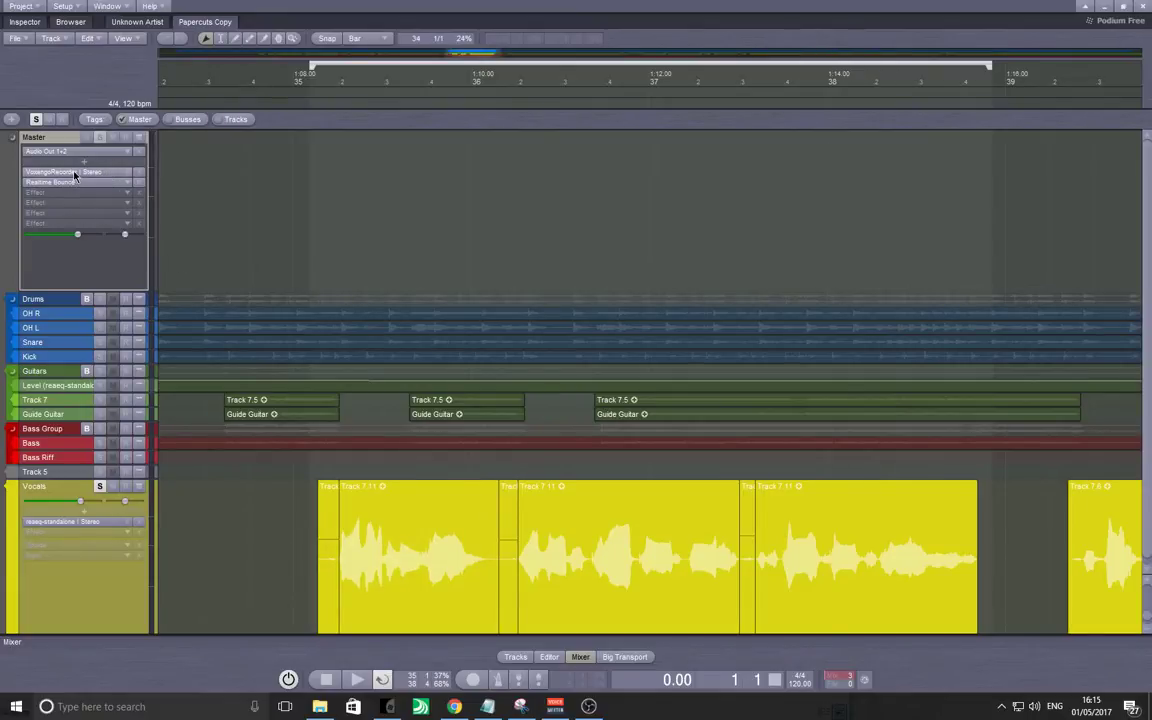
Open the VoxengoRecorder effect on the Master track and start its MME output routing.
double_click(74, 173)
left_click(492, 229)
key("space")
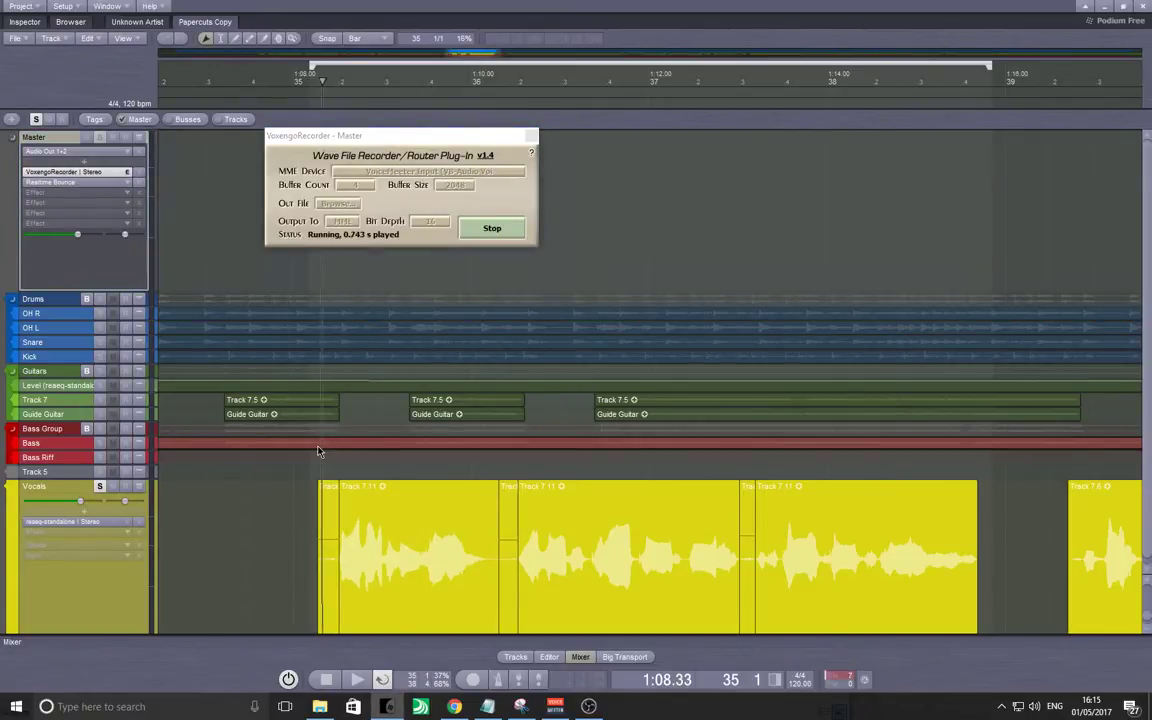
Open the vocal EQ and raise its low-shelf cut to about 438 Hz during looped playback.
double_click(110, 522)
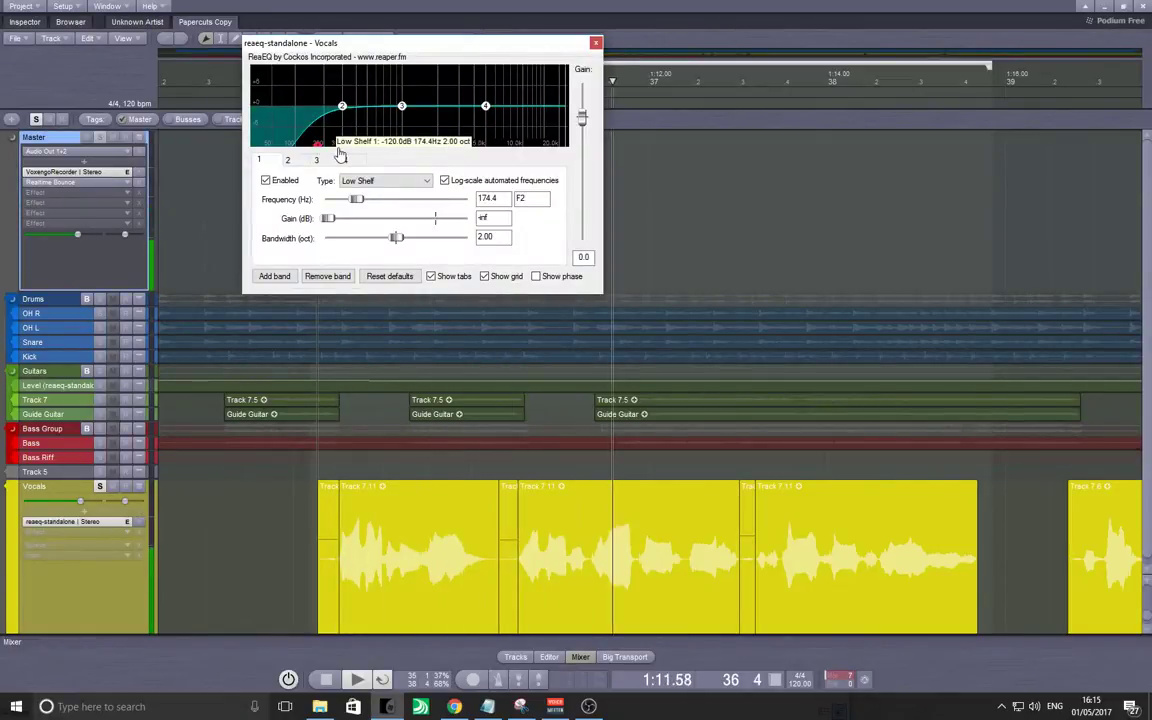
left_click_drag(318, 150, 362, 150)
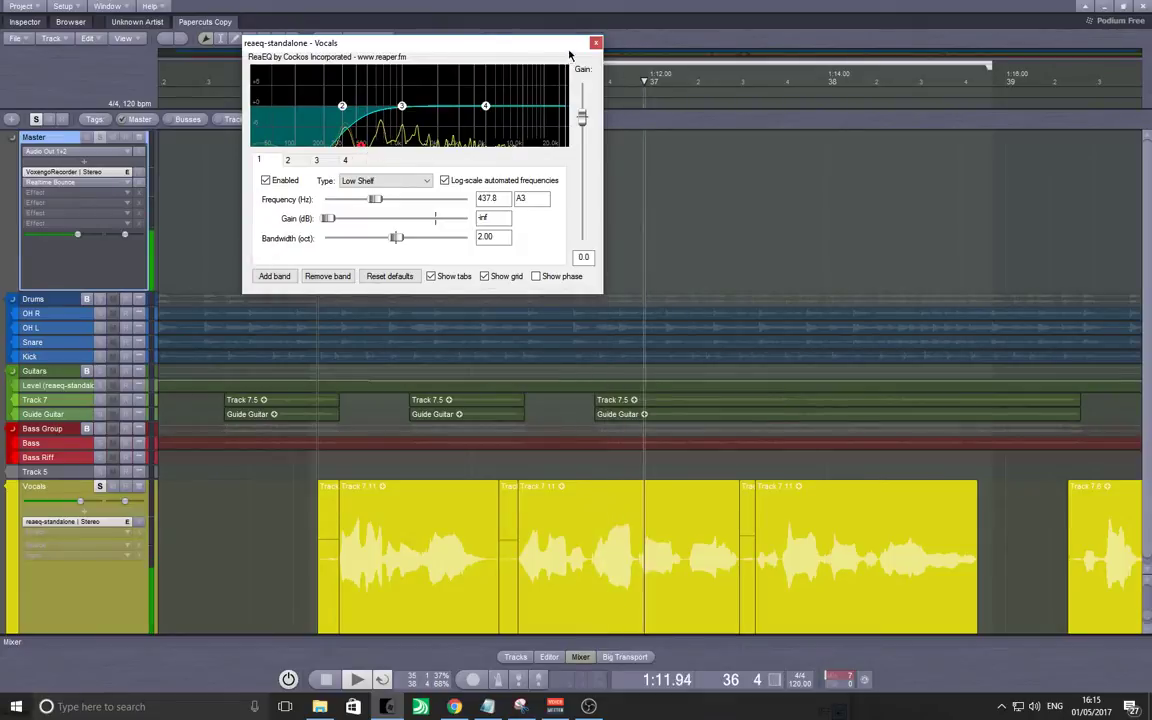
Switch to the Snipping Tool and close it without saving the snip.
left_click(558, 706)
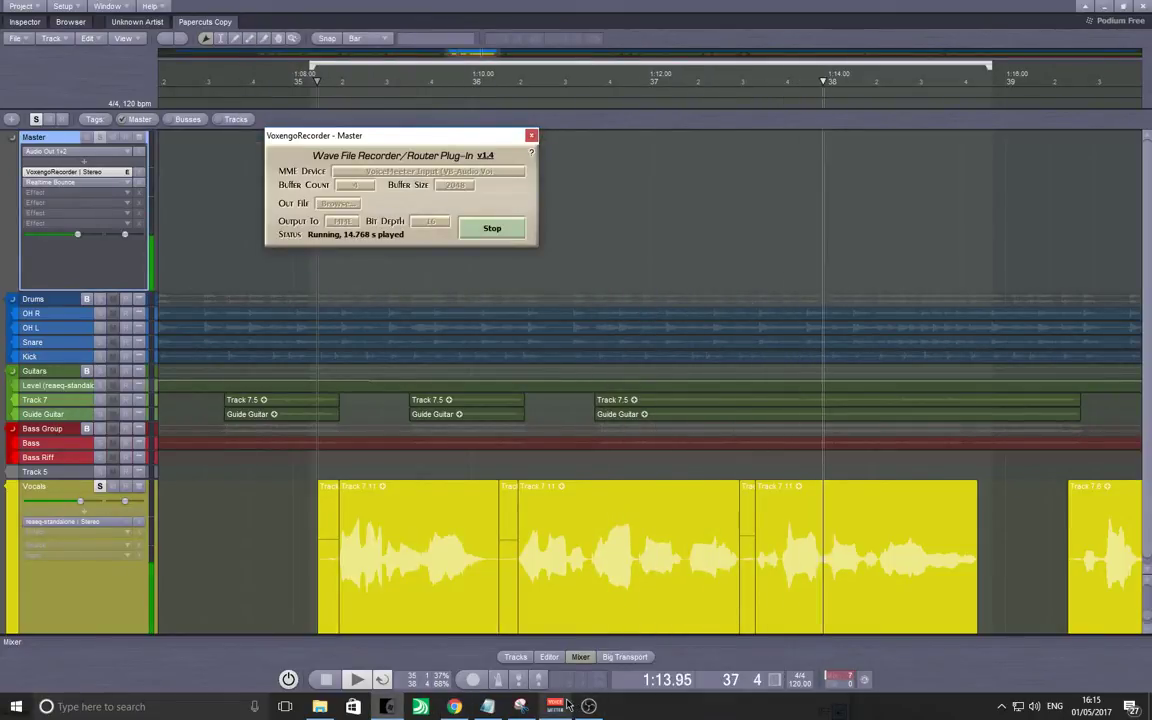
left_click(521, 706)
left_click(521, 706)
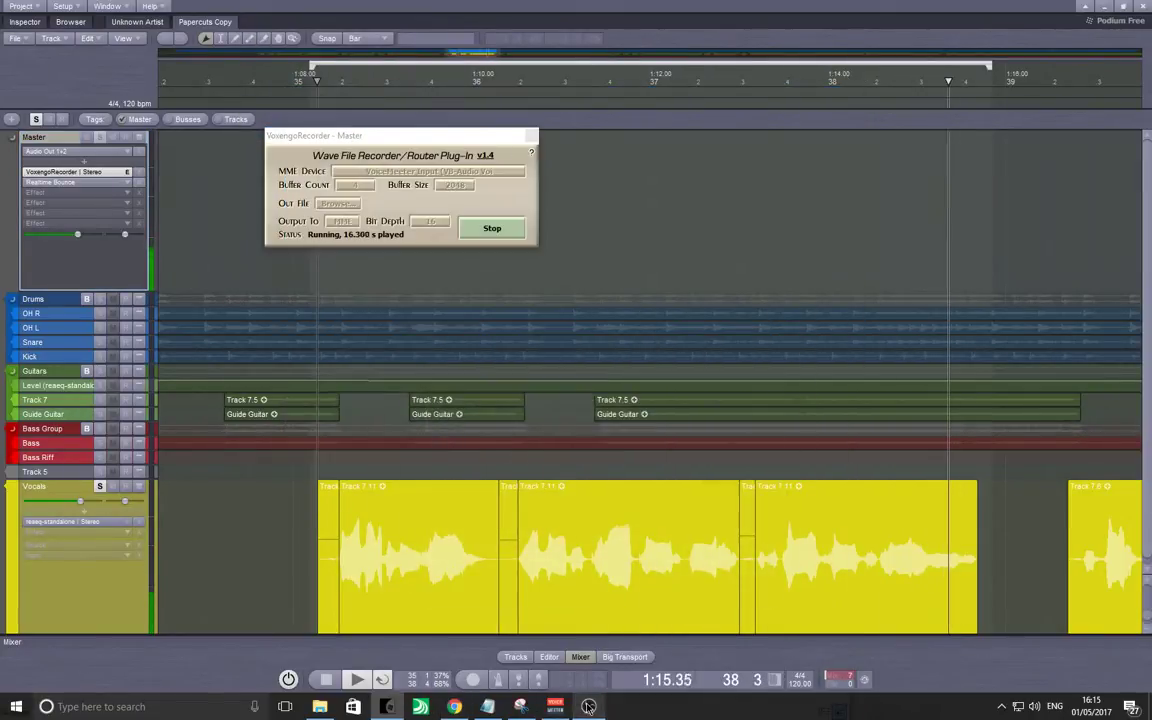
left_click(521, 706)
left_click(873, 108)
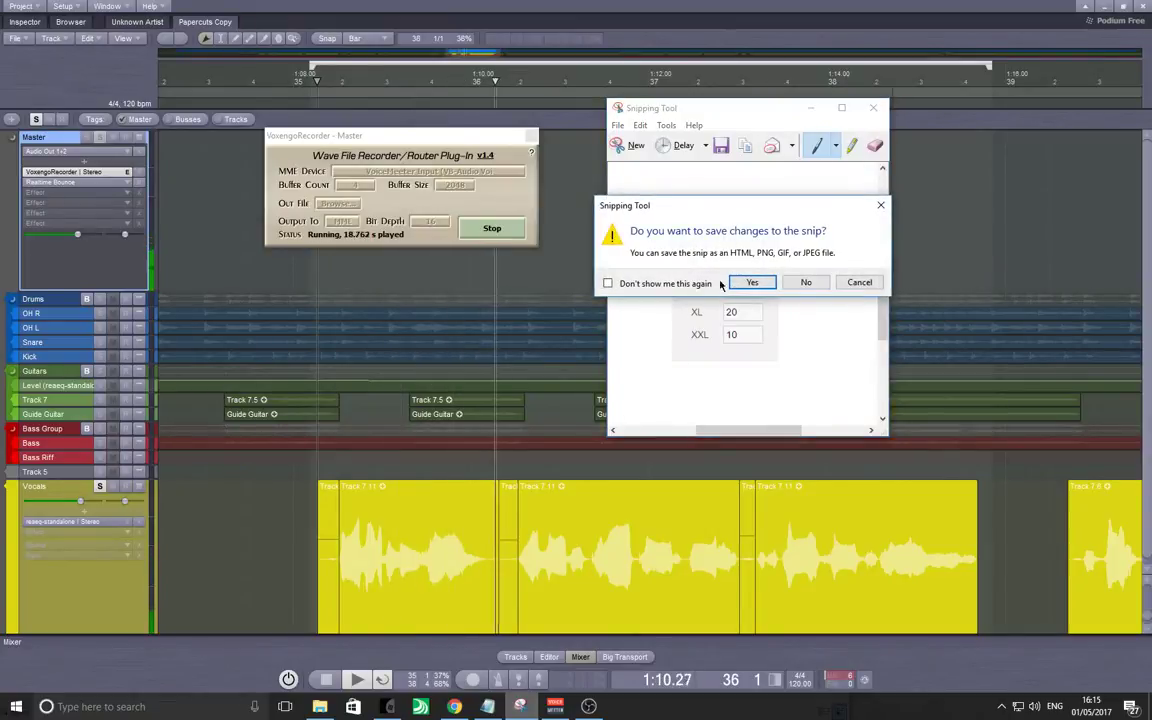
left_click(806, 282)
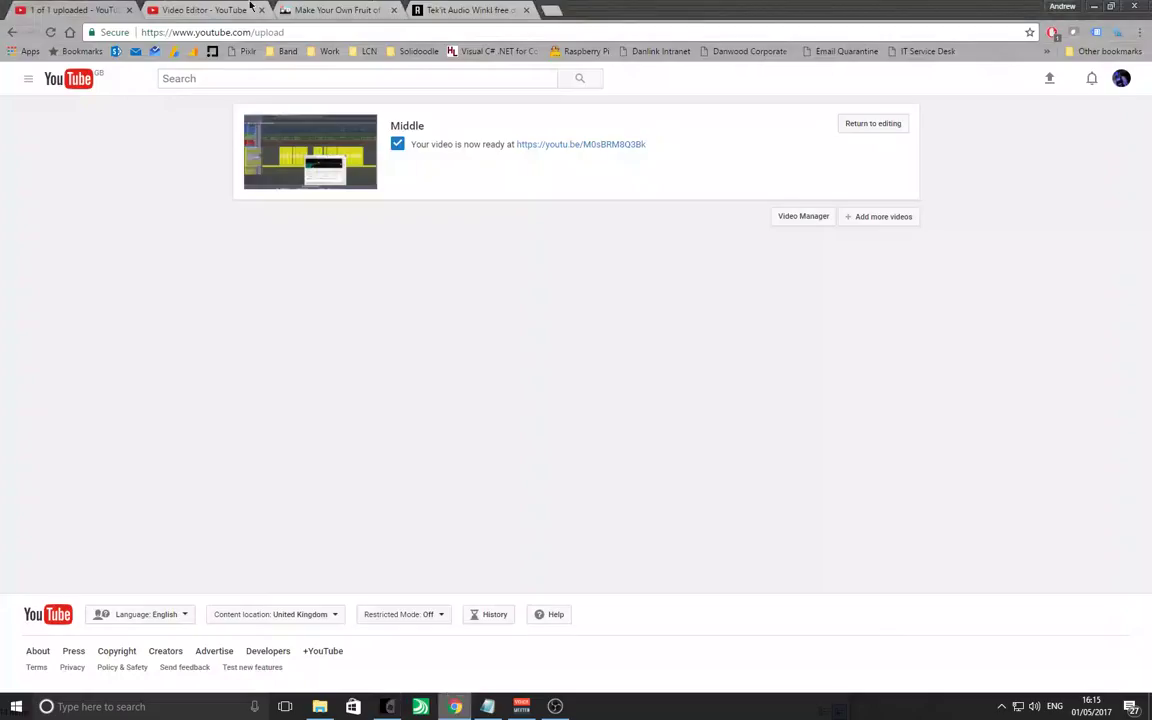
Close all four Chrome tabs and the VoxengoRecorder effect window in Podium.
left_click(130, 10)
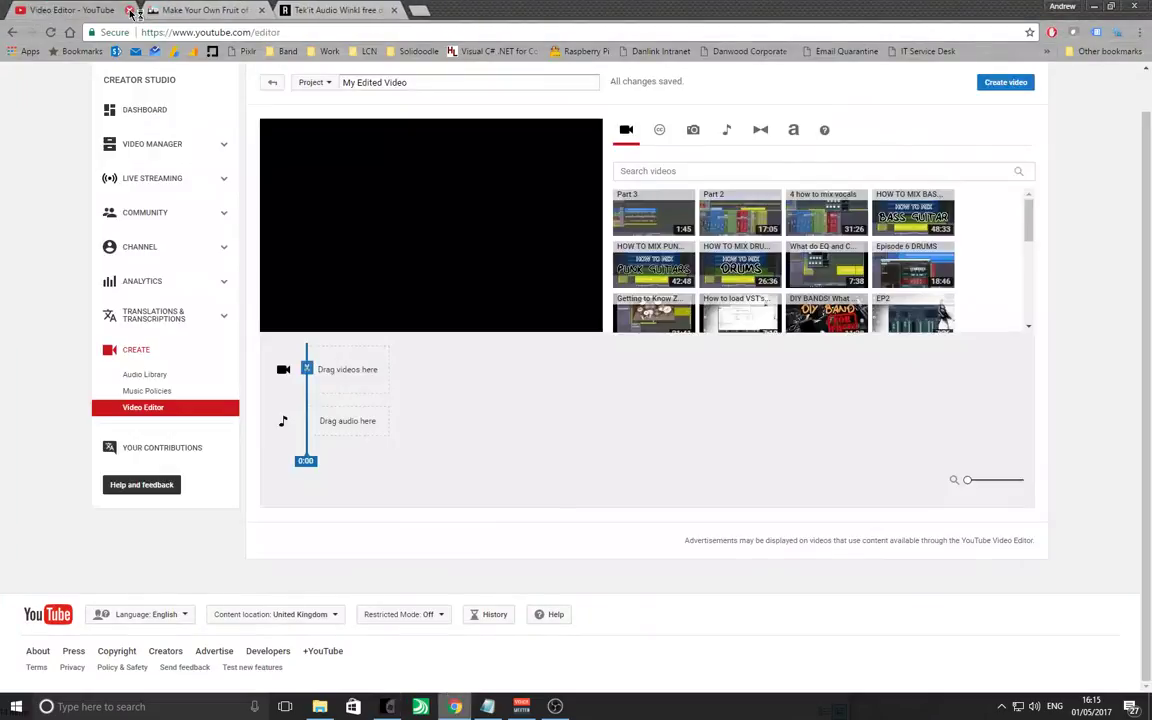
left_click(130, 10)
left_click(130, 10)
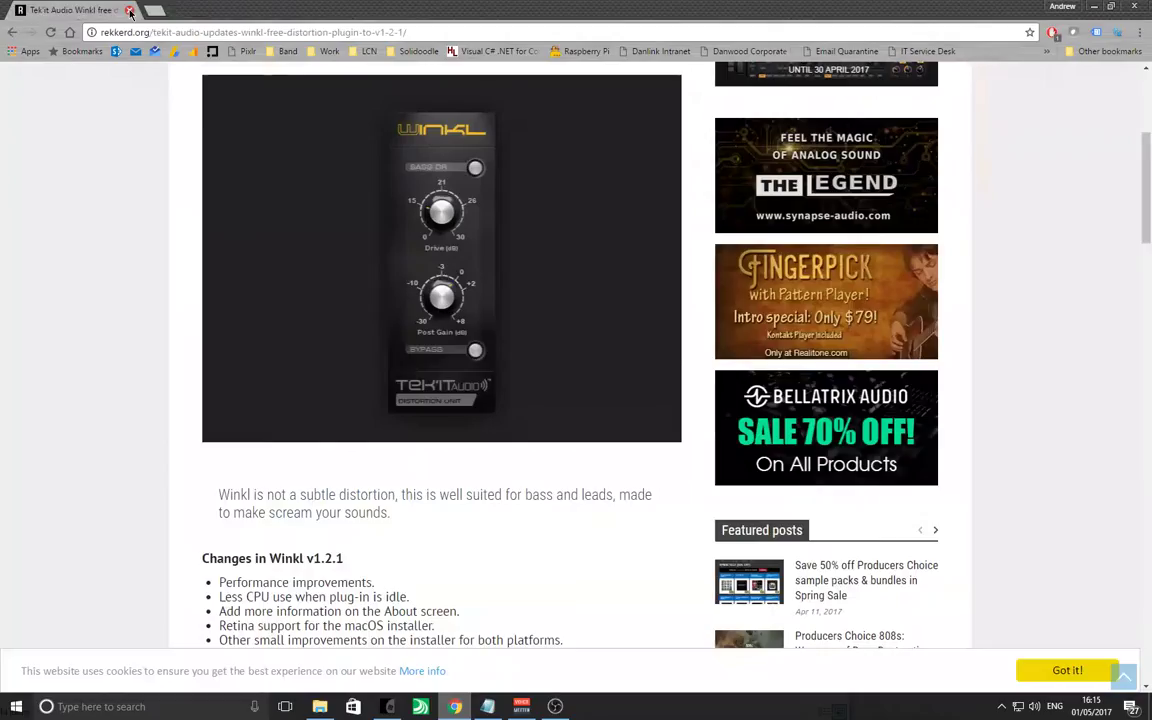
left_click(130, 10)
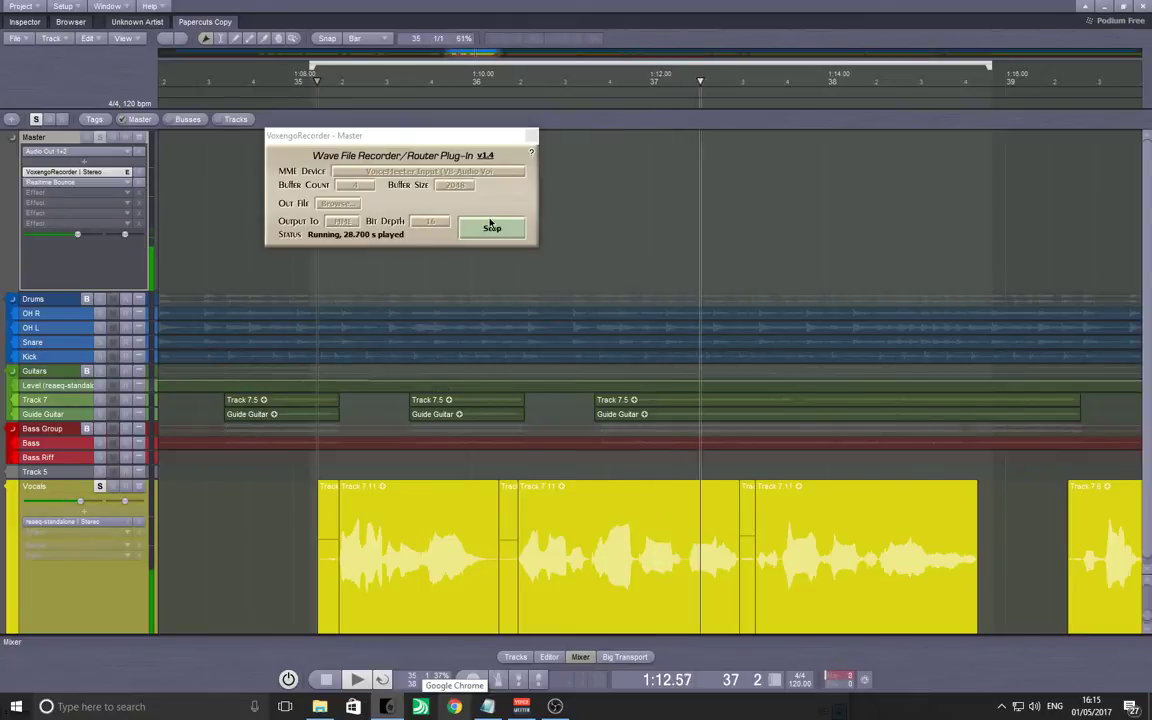
left_click(532, 136)
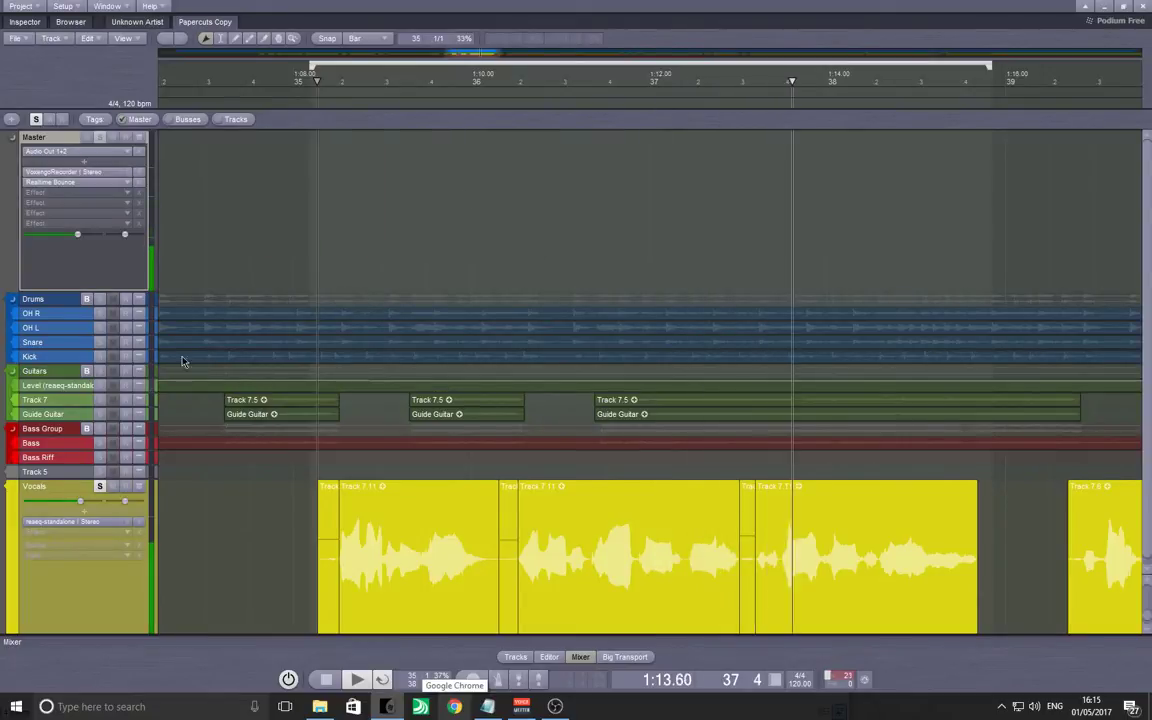
Reopen the vocal EQ, lower its low-shelf cut to about 158 Hz while listening, and stop playback.
double_click(88, 521)
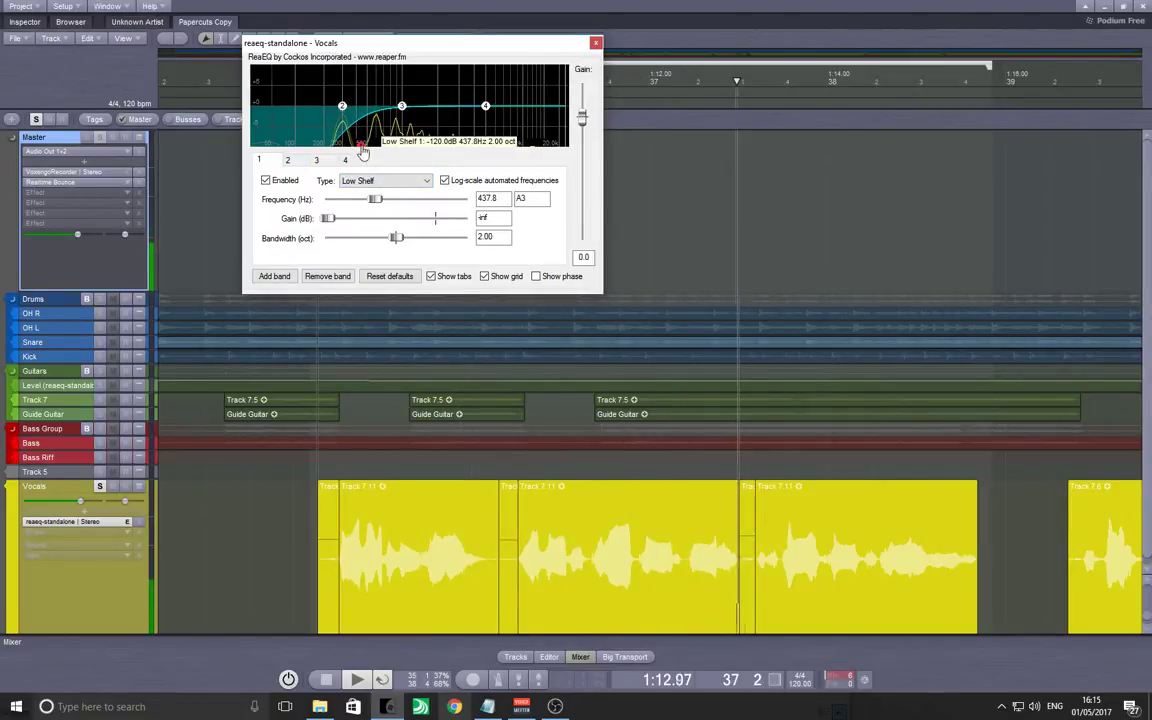
left_click_drag(362, 148, 355, 203)
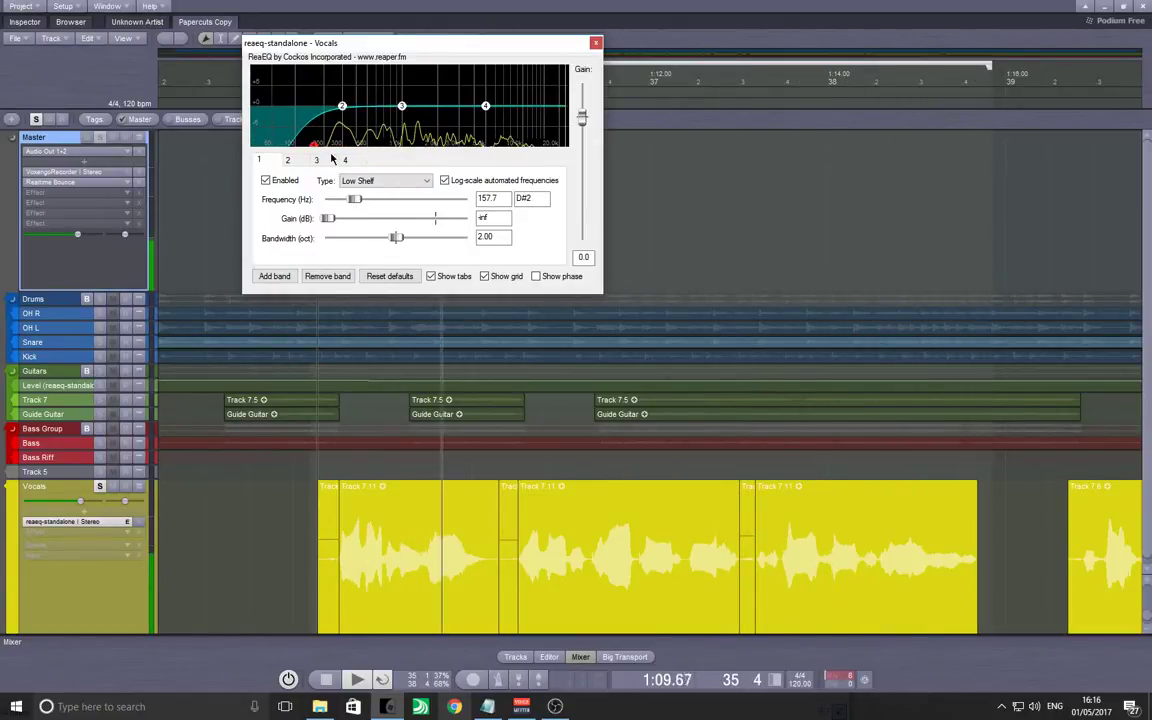
left_click(279, 526)
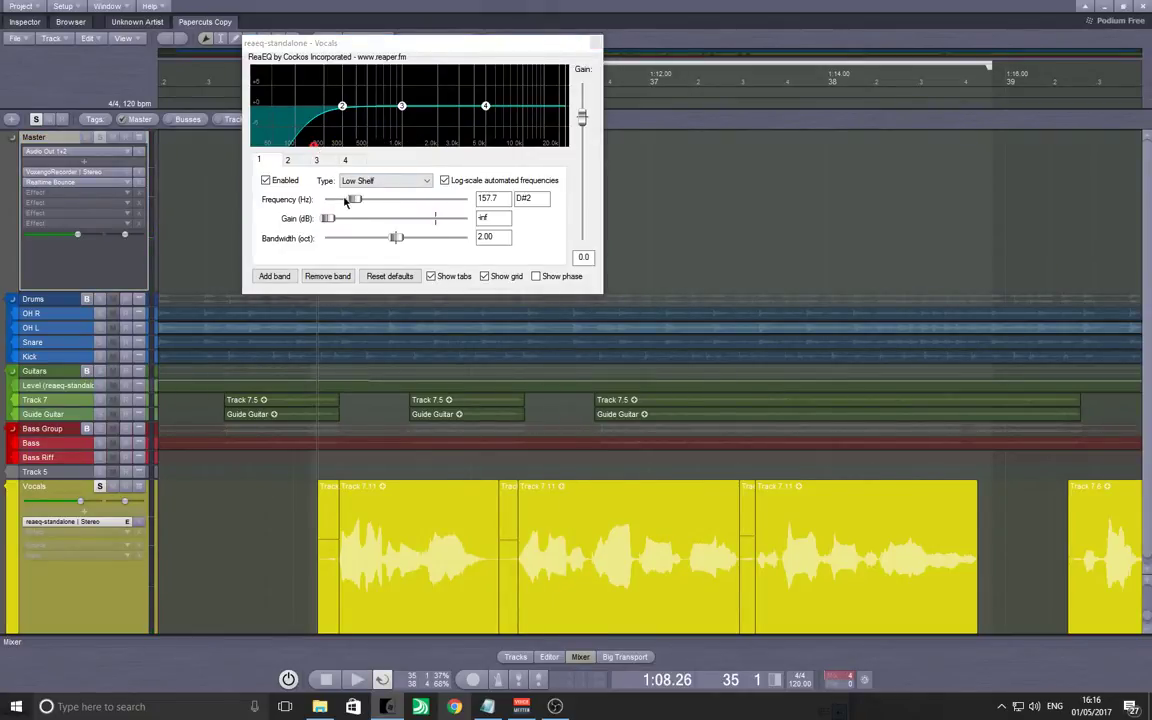
Raise the vocal EQ's low-shelf frequency to about 1104 Hz and close the EQ window.
left_click_drag(357, 201, 397, 215)
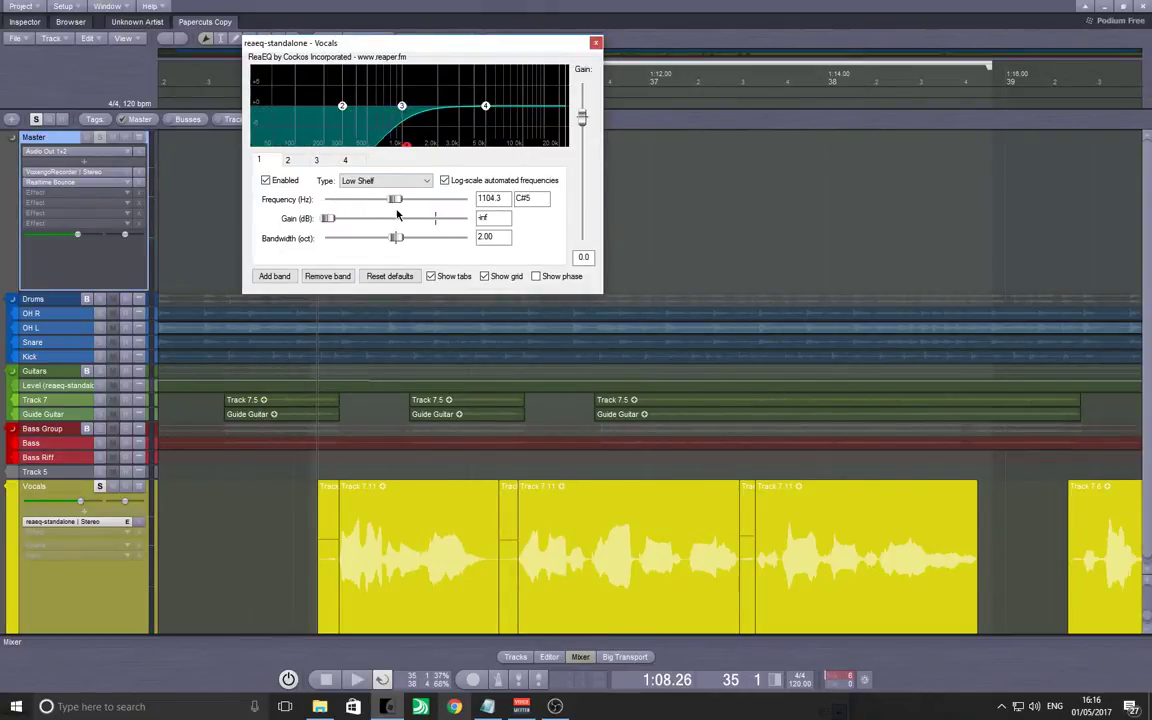
left_click(87, 520)
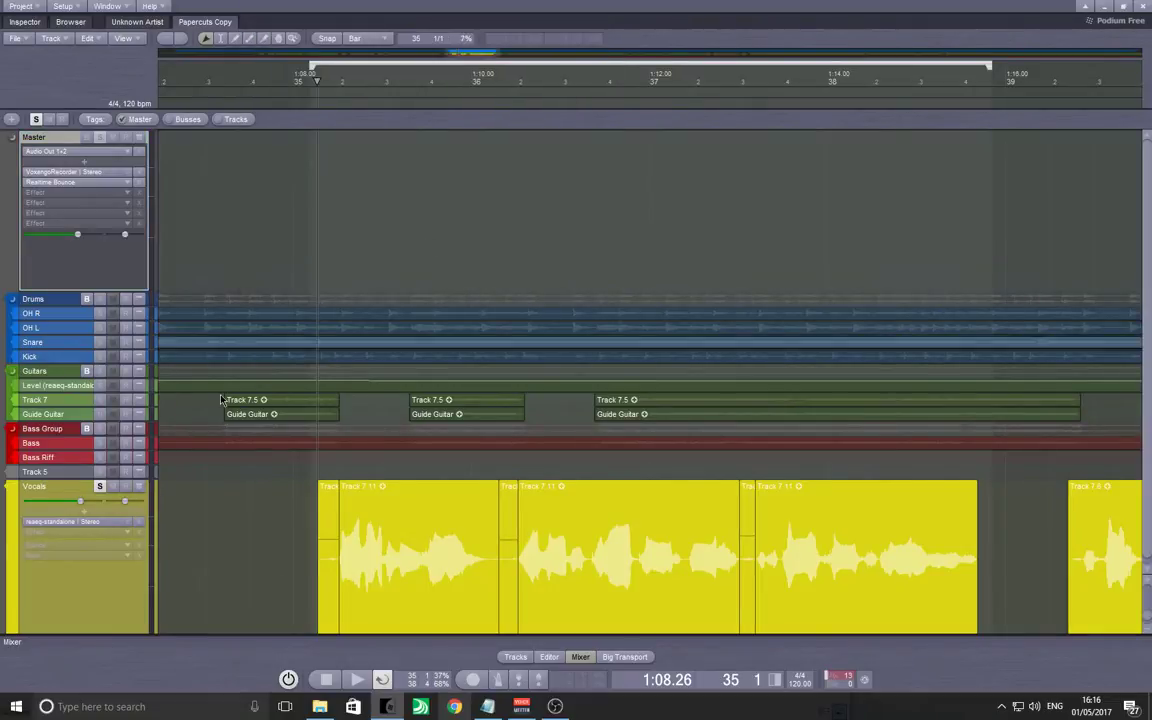
scroll(87, 530, "down", 1)
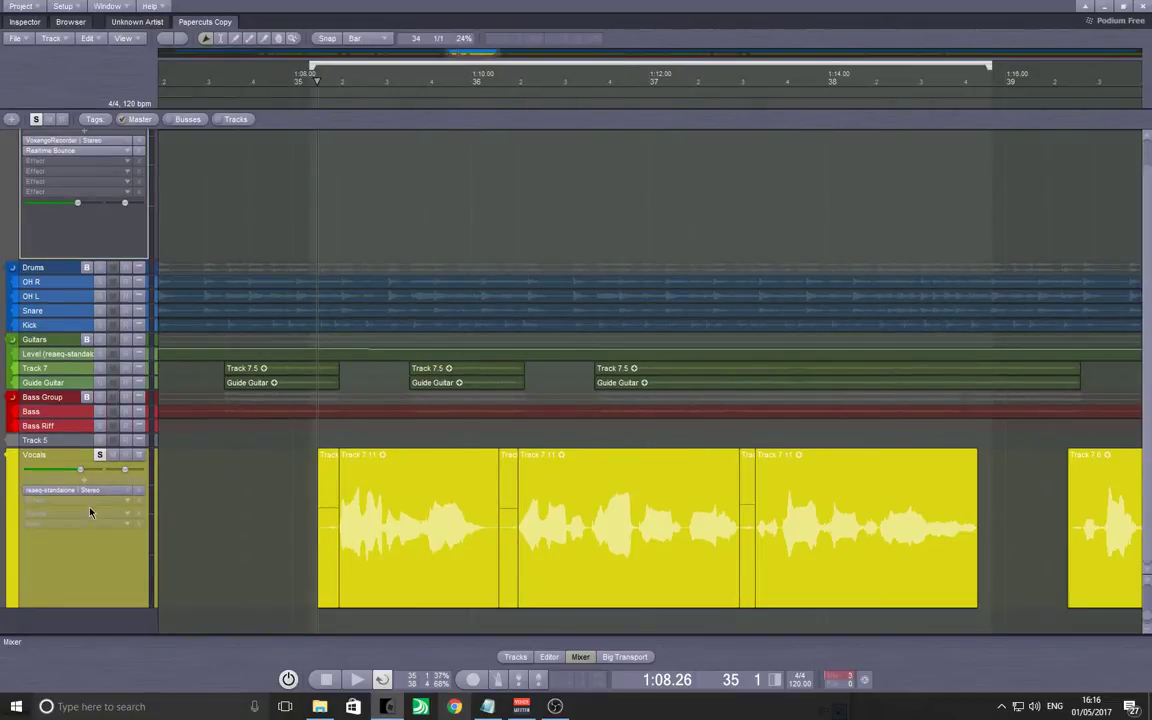
Reopen the vocal EQ and fine-tune its low-shelf cut to about 162.5 Hz while auditioning from just before the first vocal phrase.
left_click(90, 490)
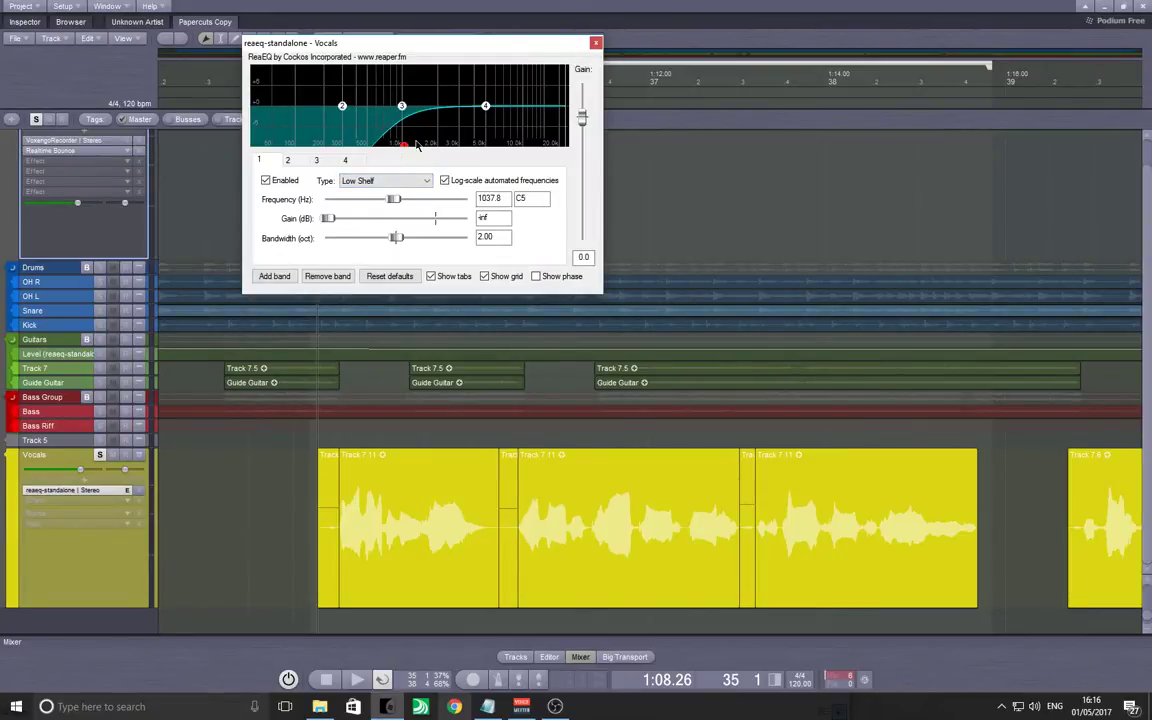
left_click_drag(406, 150, 312, 176)
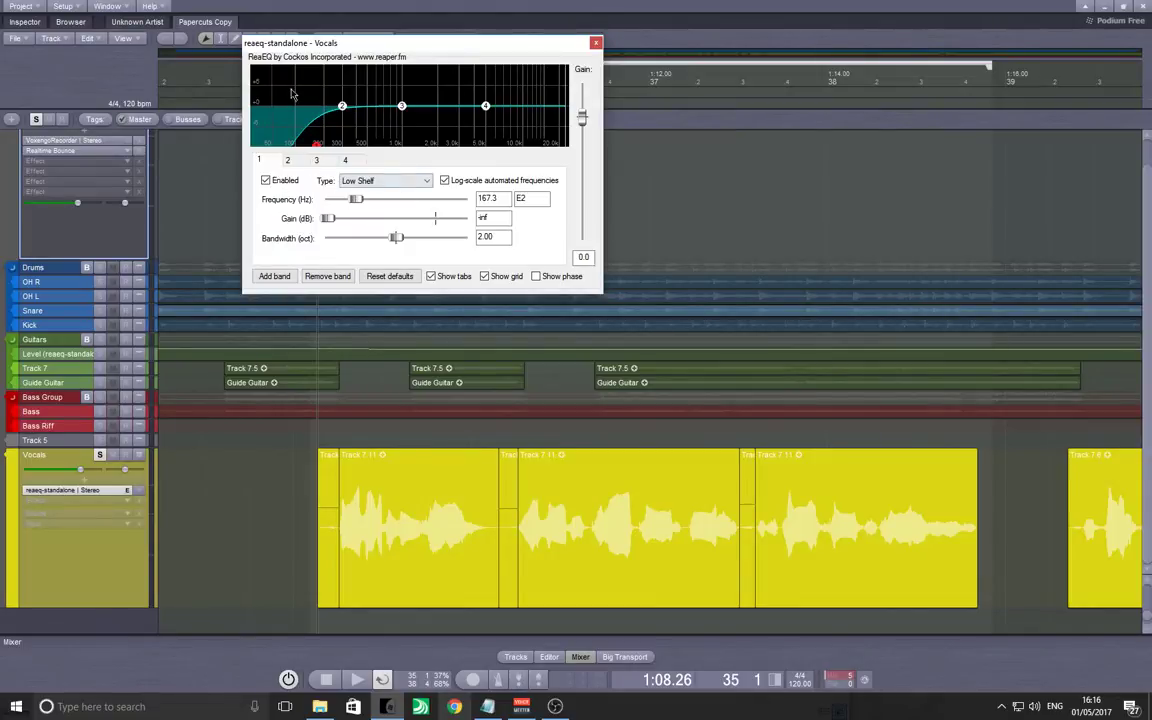
left_click(323, 456)
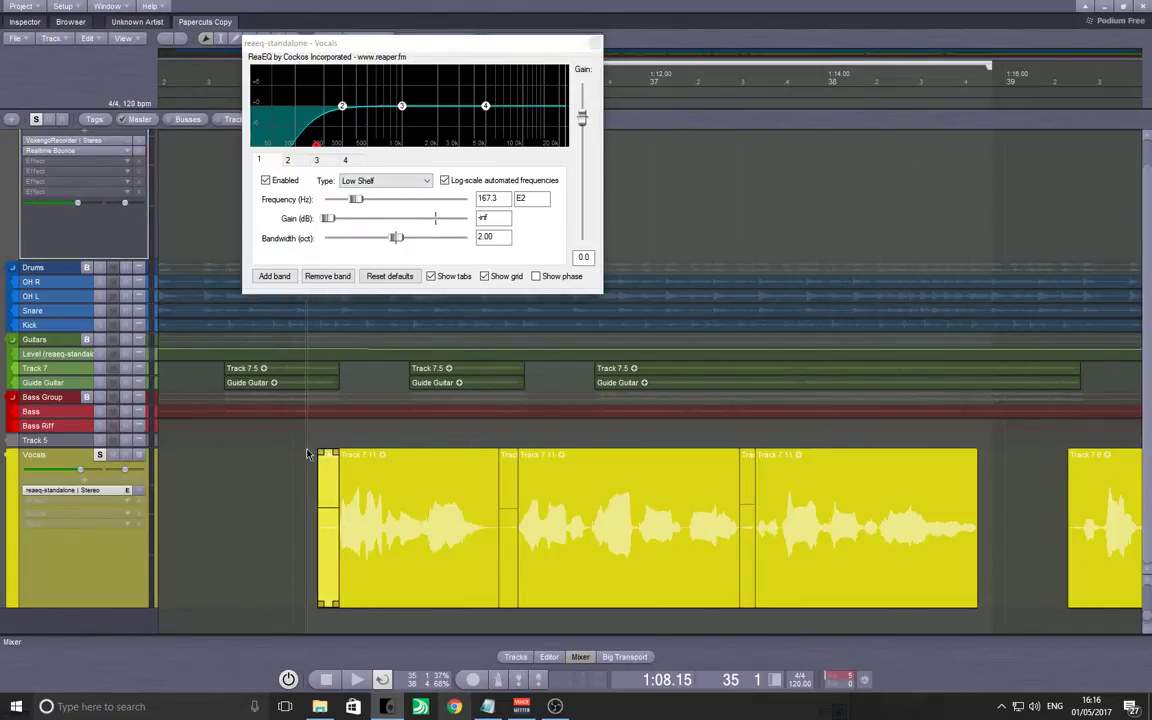
mouse_move(316, 155)
left_mouse_down()
mouse_move(404, 159)
mouse_move(309, 158)
left_mouse_up()
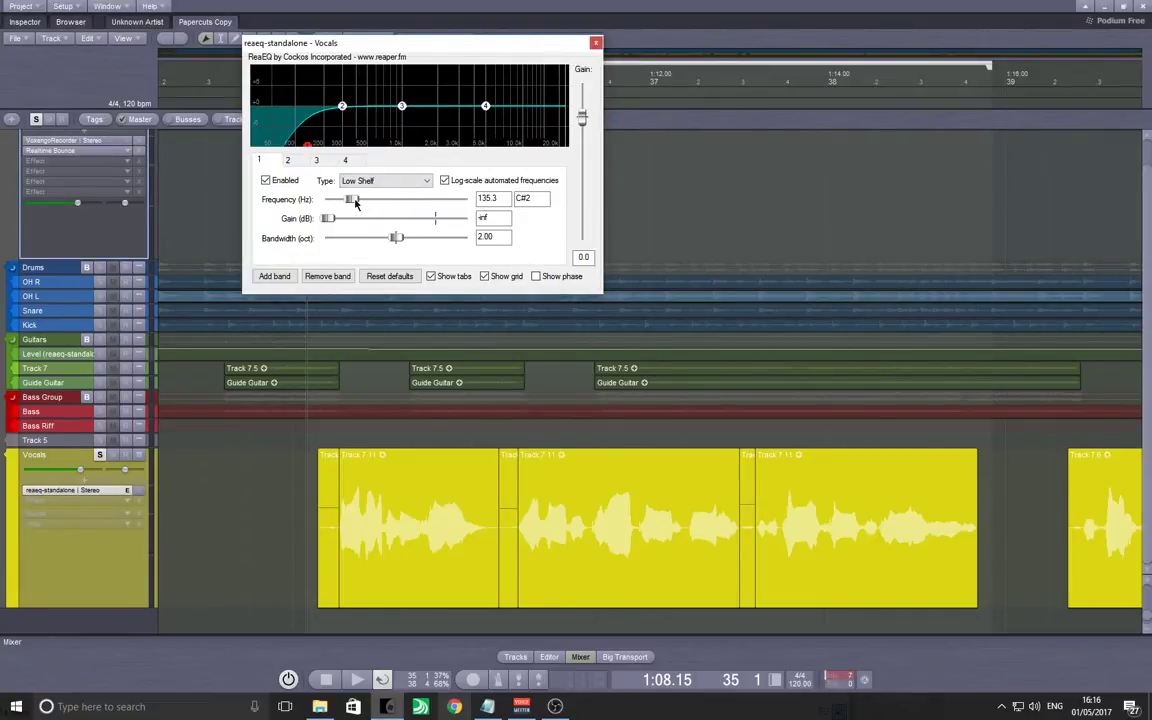
mouse_move(352, 200)
left_mouse_down()
mouse_move(367, 207)
mouse_move(356, 214)
left_mouse_up()
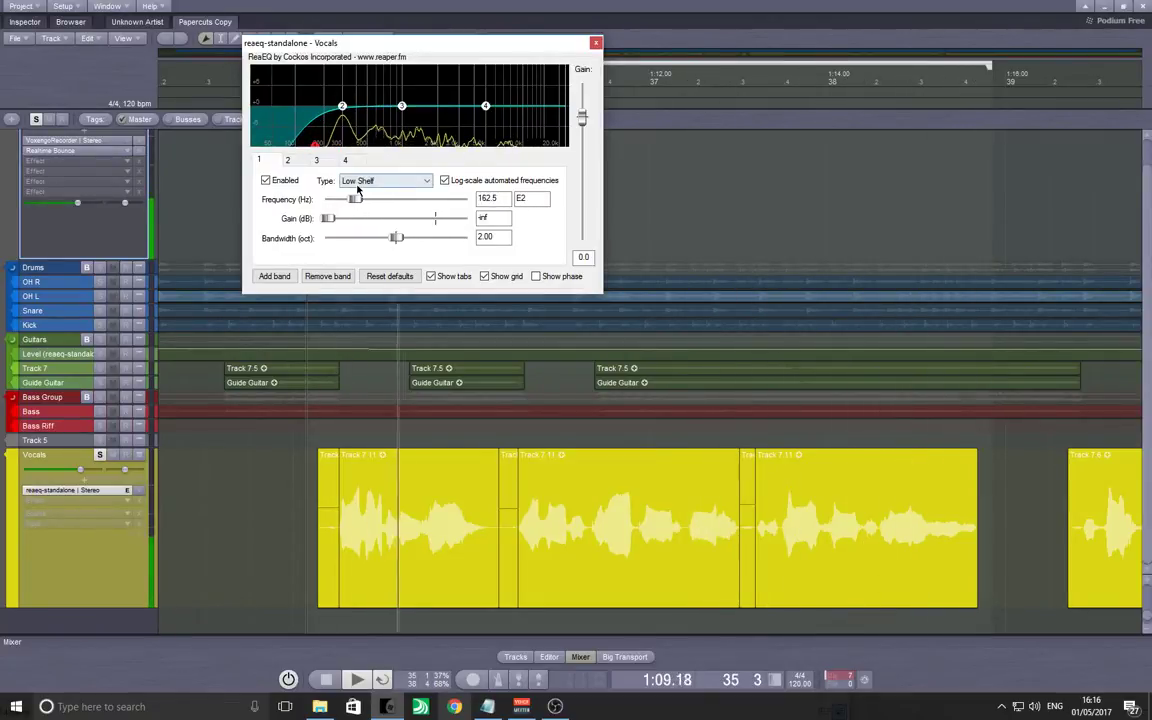
Audition a 12 dB high-shelf boost at about 5405 Hz on the vocal EQ, and return the shelf to flat.
left_click(270, 519)
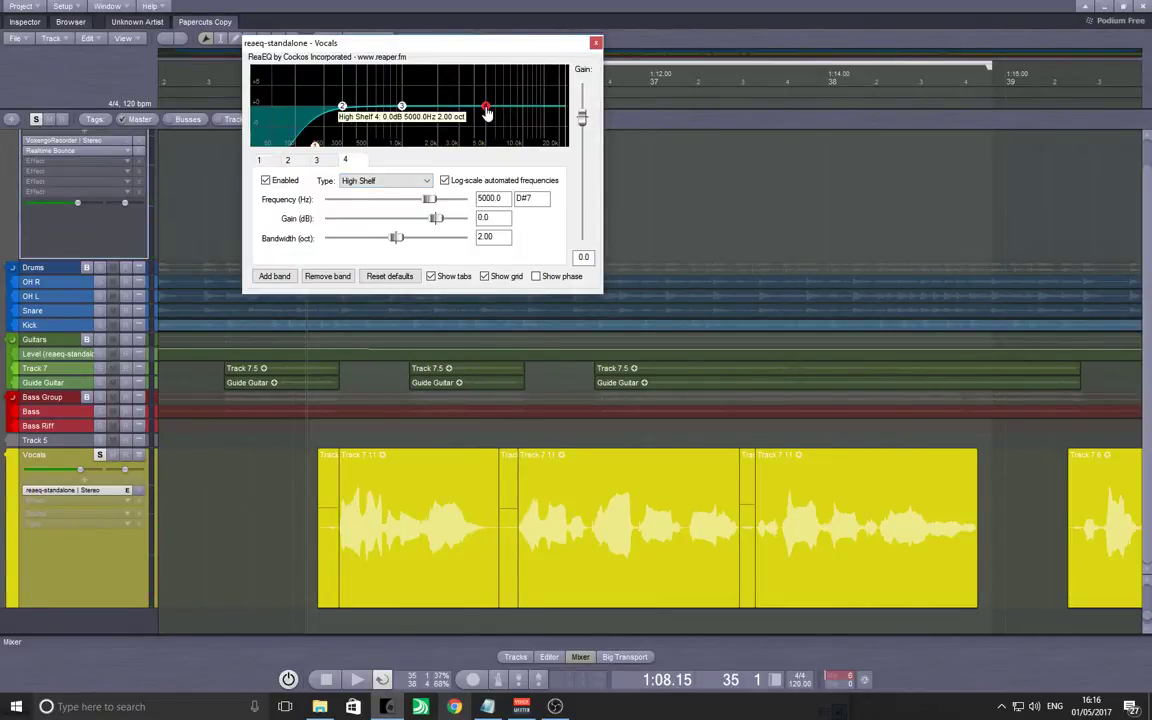
left_click_drag(487, 113, 490, 68)
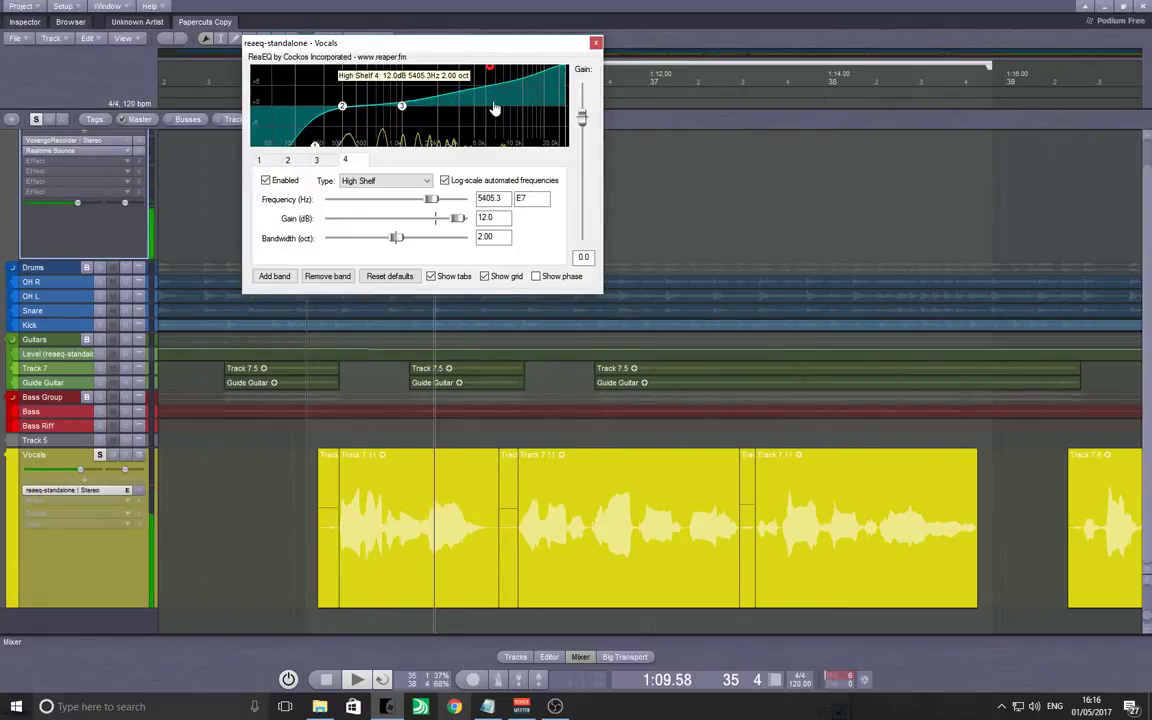
left_click_drag(495, 113, 499, 110)
Shape band 3 of the vocal EQ into a narrow 9.5 dB boost at 1000 Hz with a 0.11 oct bandwidth.
left_click(402, 108)
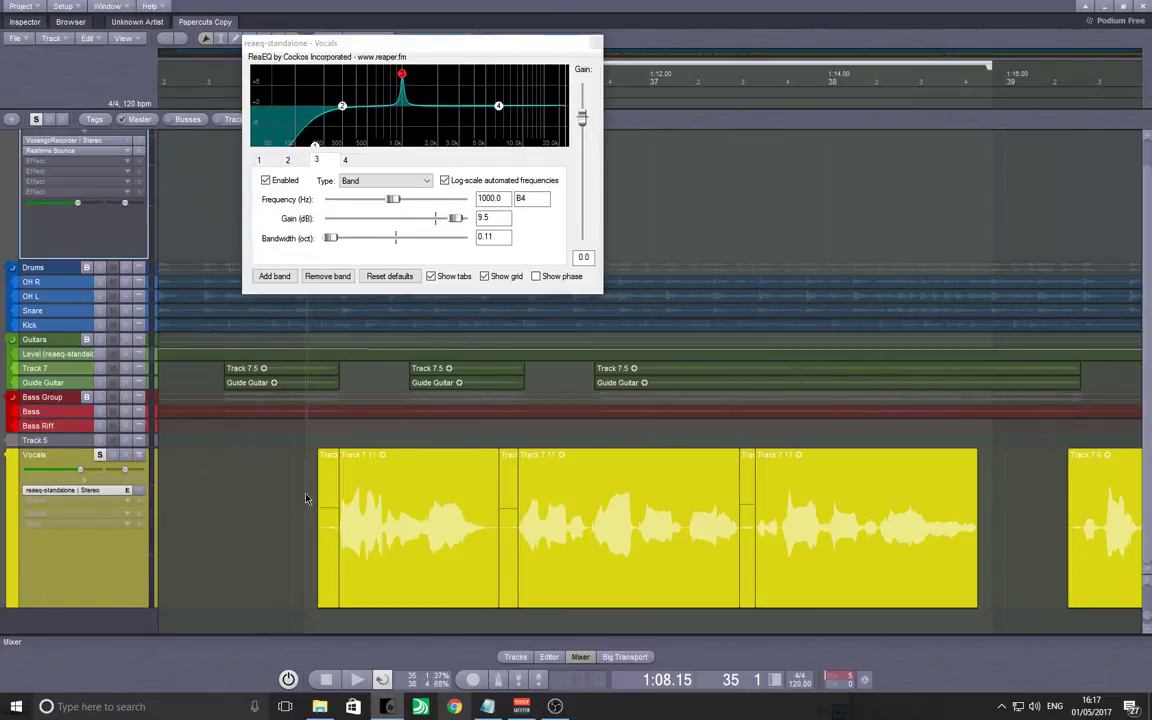
Sweep band 3 with a 22.7 dB boost over the vocal loop, and settle on a 3.7 dB cut at 887.8 Hz with 0.27 oct bandwidth.
key("space")
mouse_move(395, 203)
left_mouse_down()
mouse_move(430, 206)
mouse_move(385, 202)
left_mouse_up()
left_click(289, 401)
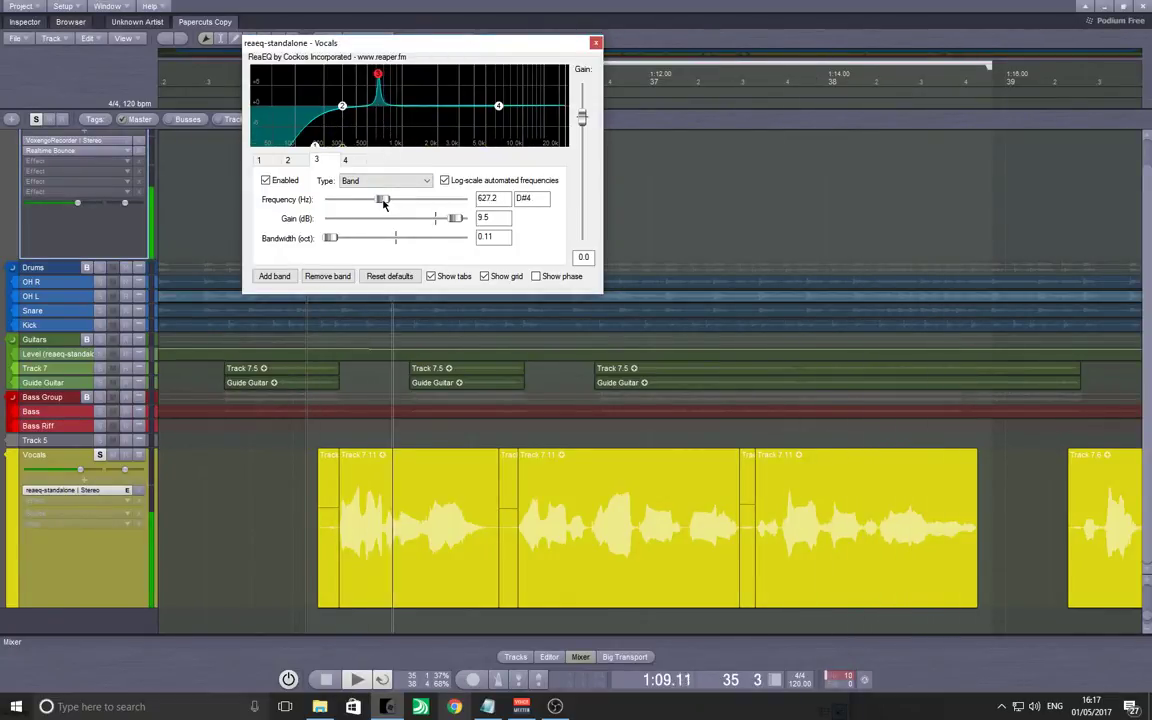
left_click_drag(385, 203, 378, 205)
left_click_drag(456, 219, 465, 220)
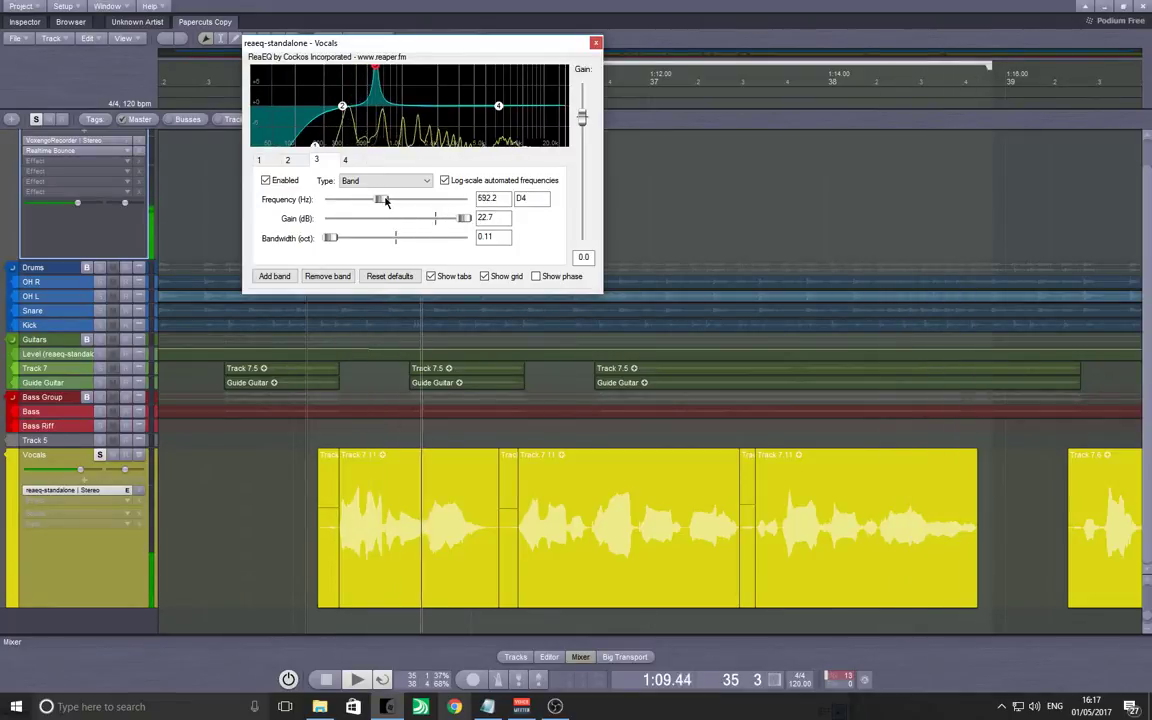
left_click_drag(388, 201, 394, 206)
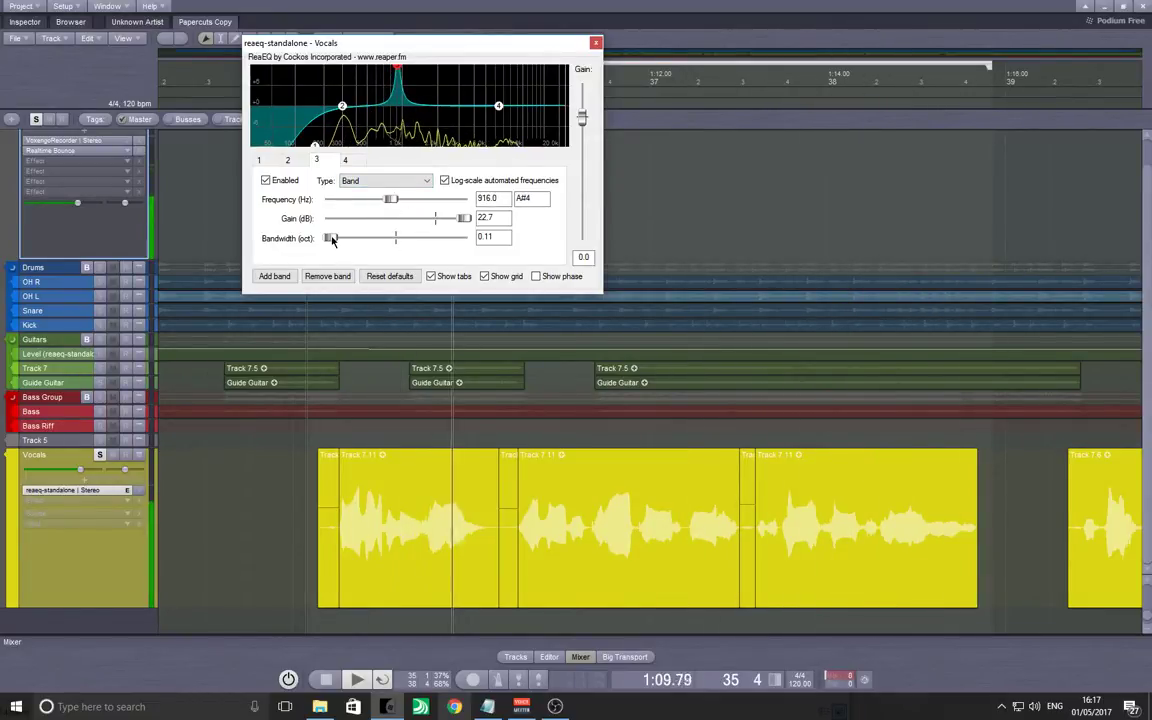
left_click_drag(389, 200, 396, 204)
left_click_drag(464, 218, 405, 217)
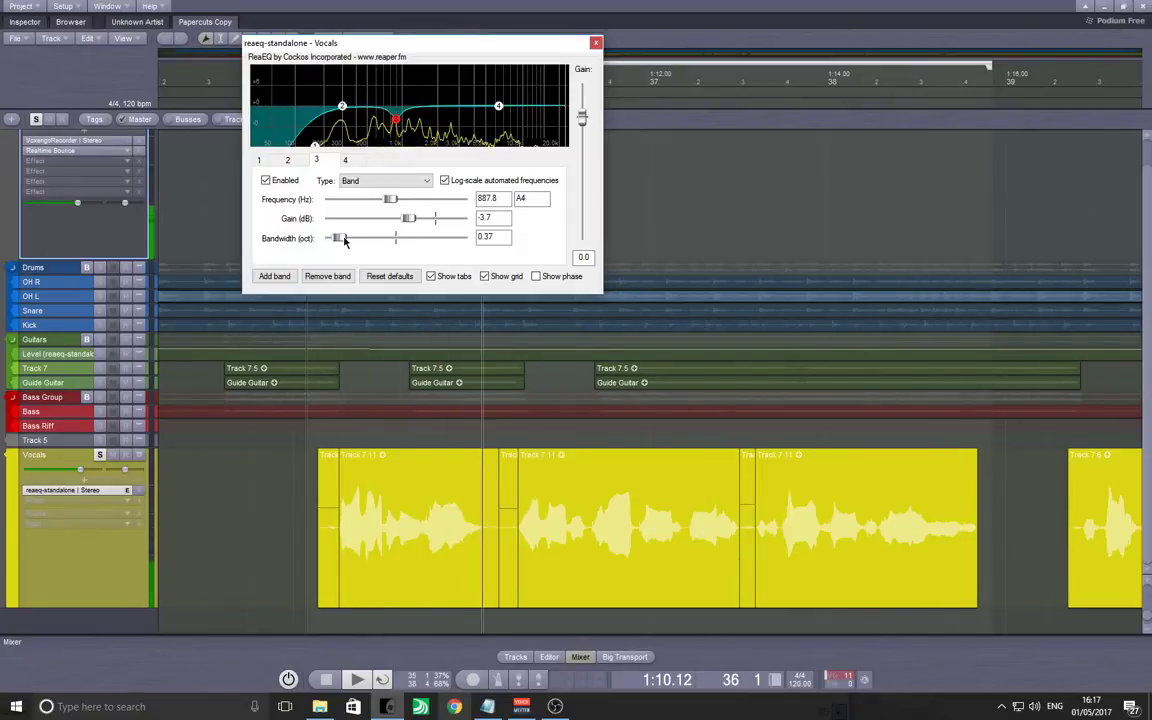
left_click_drag(345, 241, 341, 241)
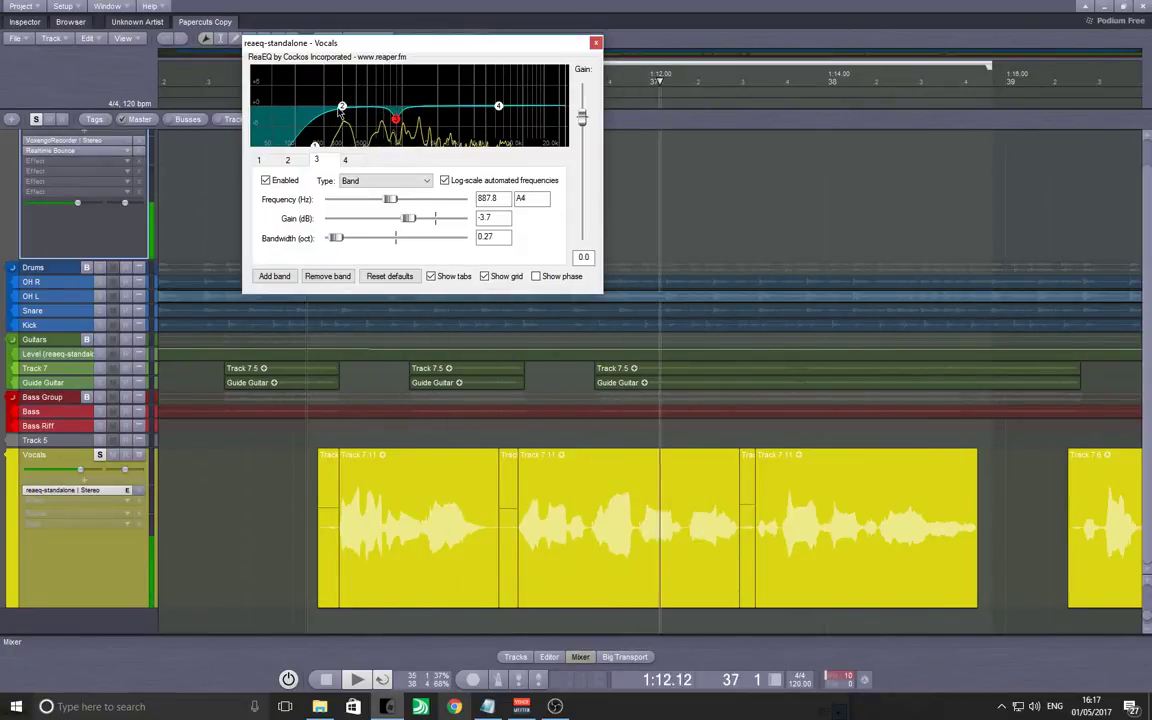
Sweep band 2 with a 20.3 dB boost, settle on a 5.1 dB cut at 6429.2 Hz with 0.07 oct bandwidth, and stop playback.
left_click(342, 107)
mouse_move(340, 238)
left_mouse_down()
mouse_move(398, 237)
mouse_move(335, 239)
left_mouse_up()
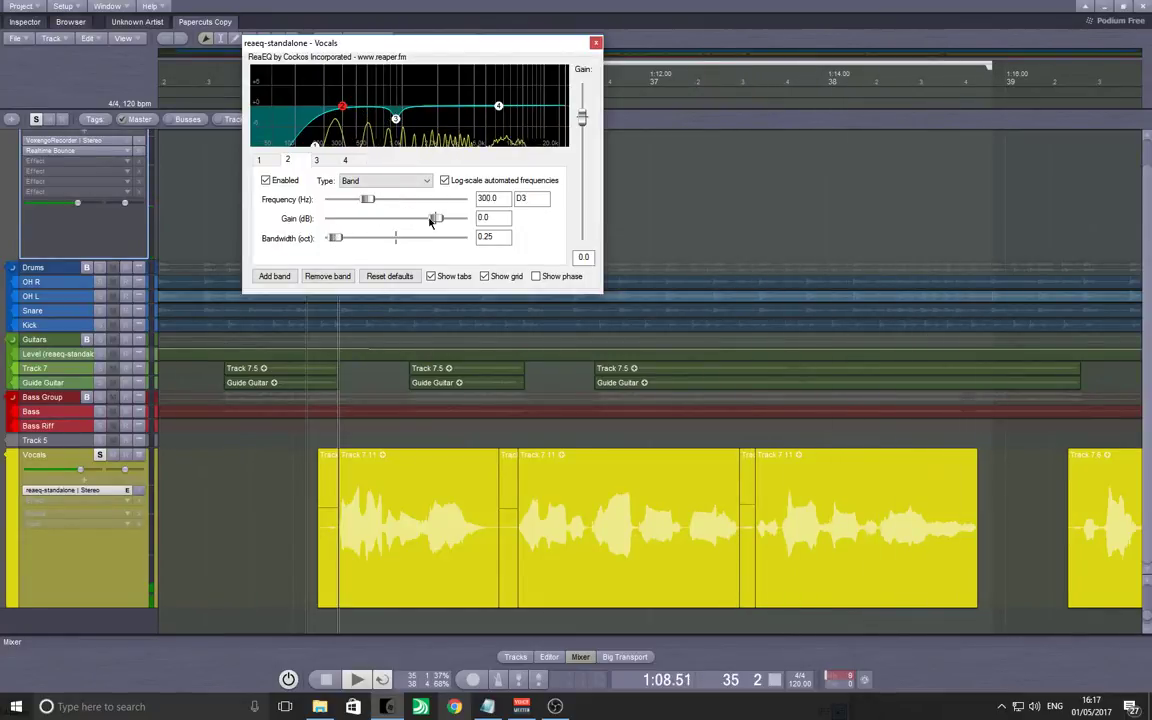
left_click_drag(461, 227, 468, 224)
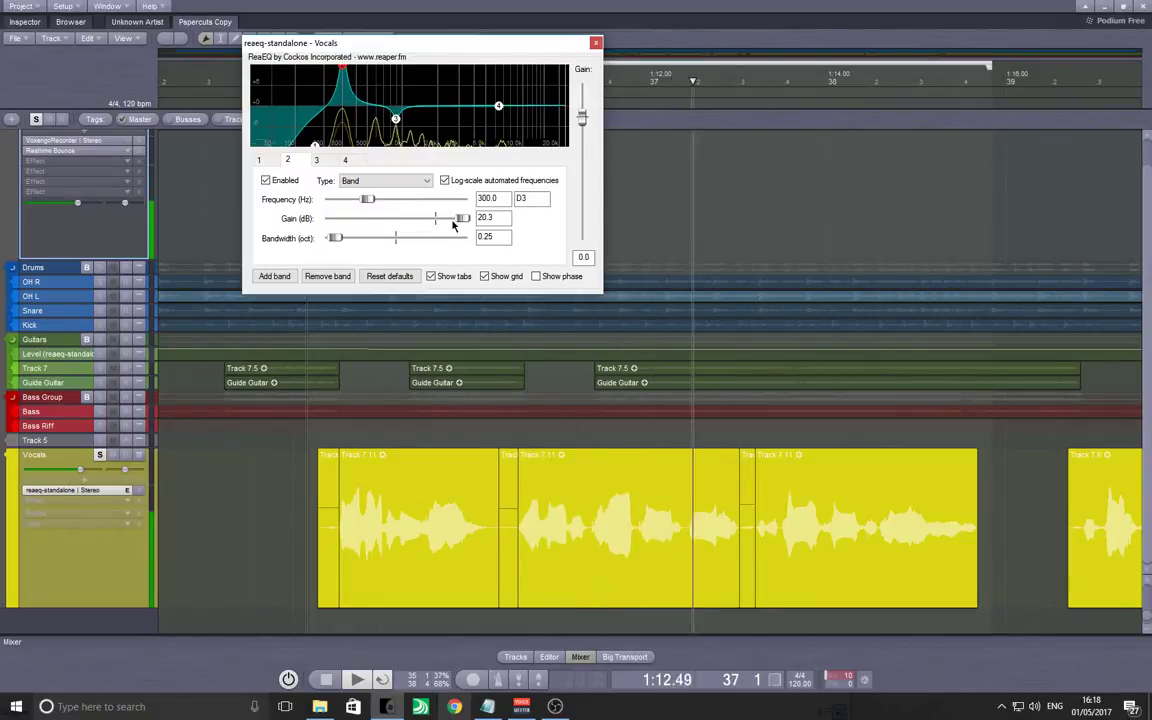
mouse_move(366, 199)
left_mouse_down()
mouse_move(381, 203)
mouse_move(363, 202)
left_mouse_up()
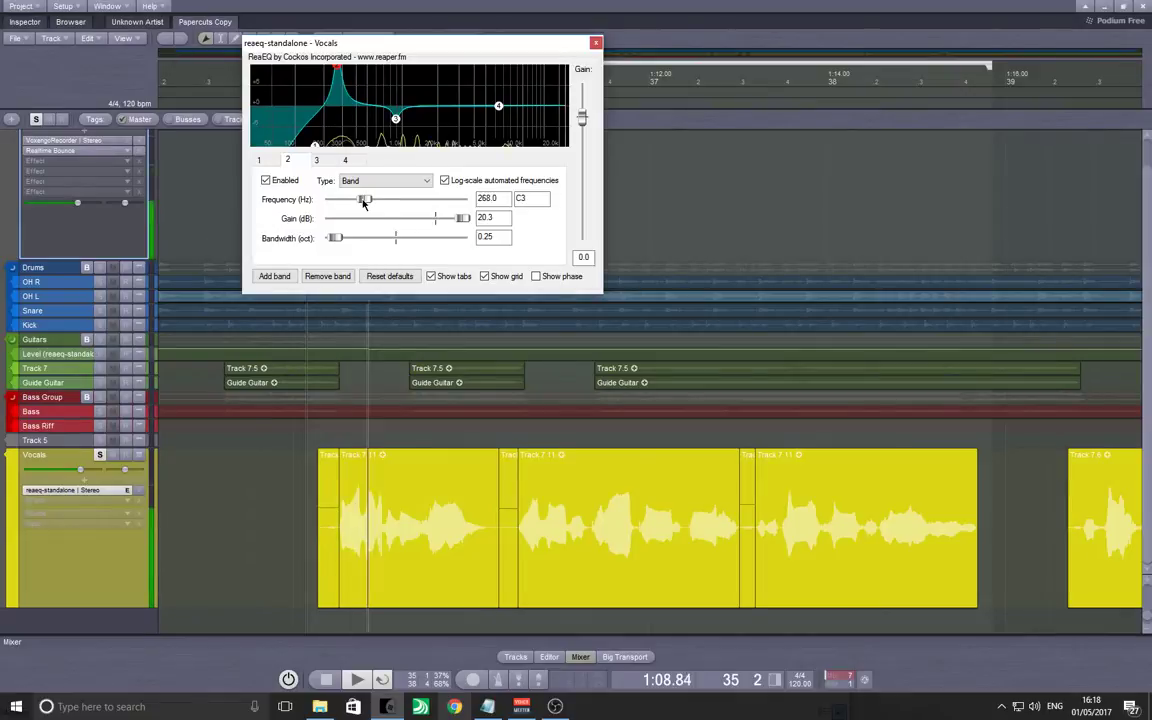
left_click_drag(364, 201, 434, 219)
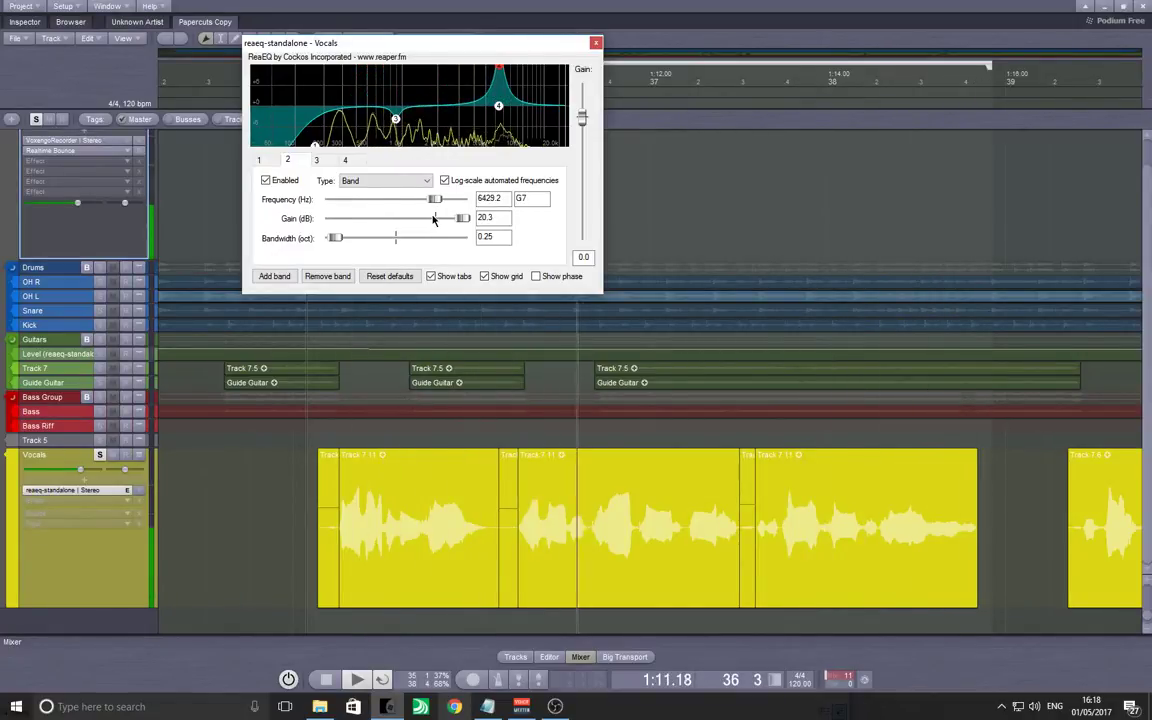
left_click_drag(337, 238, 331, 238)
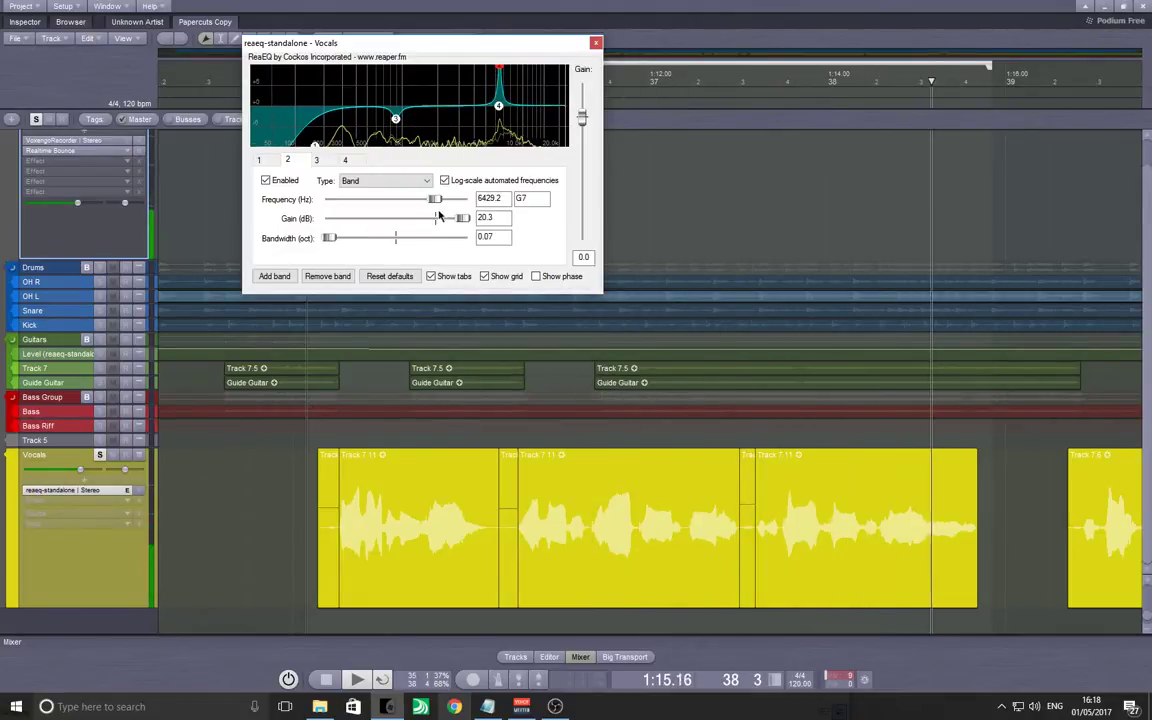
left_click_drag(460, 221, 433, 198)
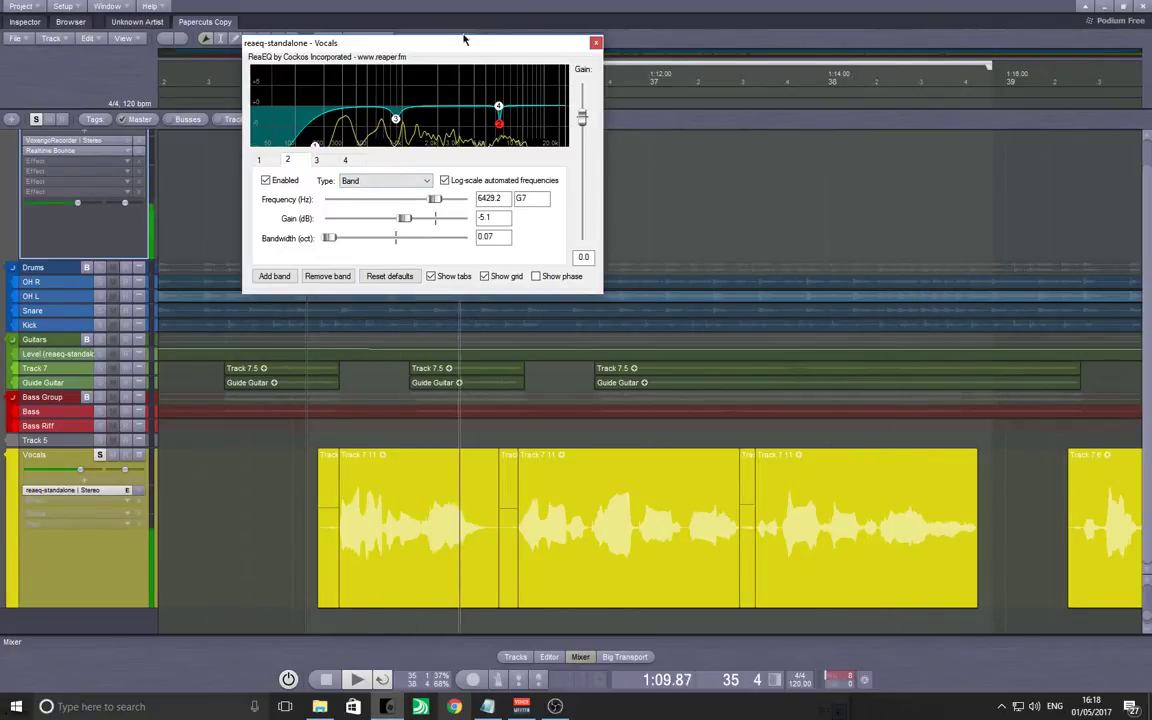
left_click(262, 509)
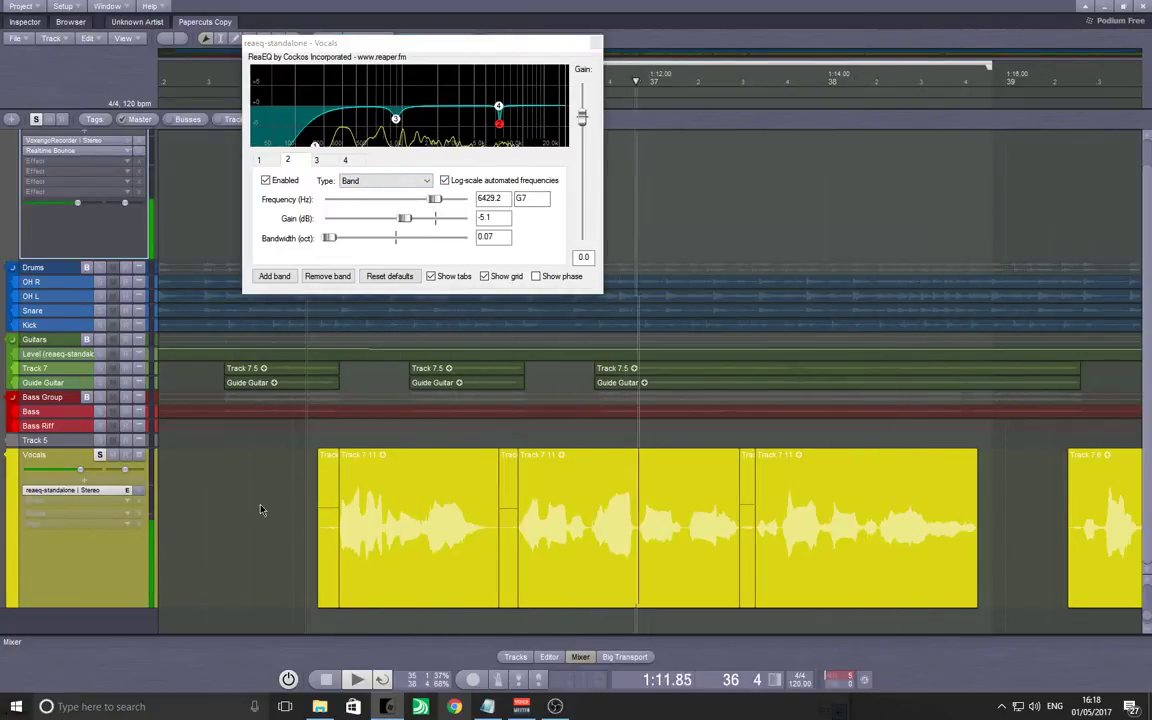
key("space")
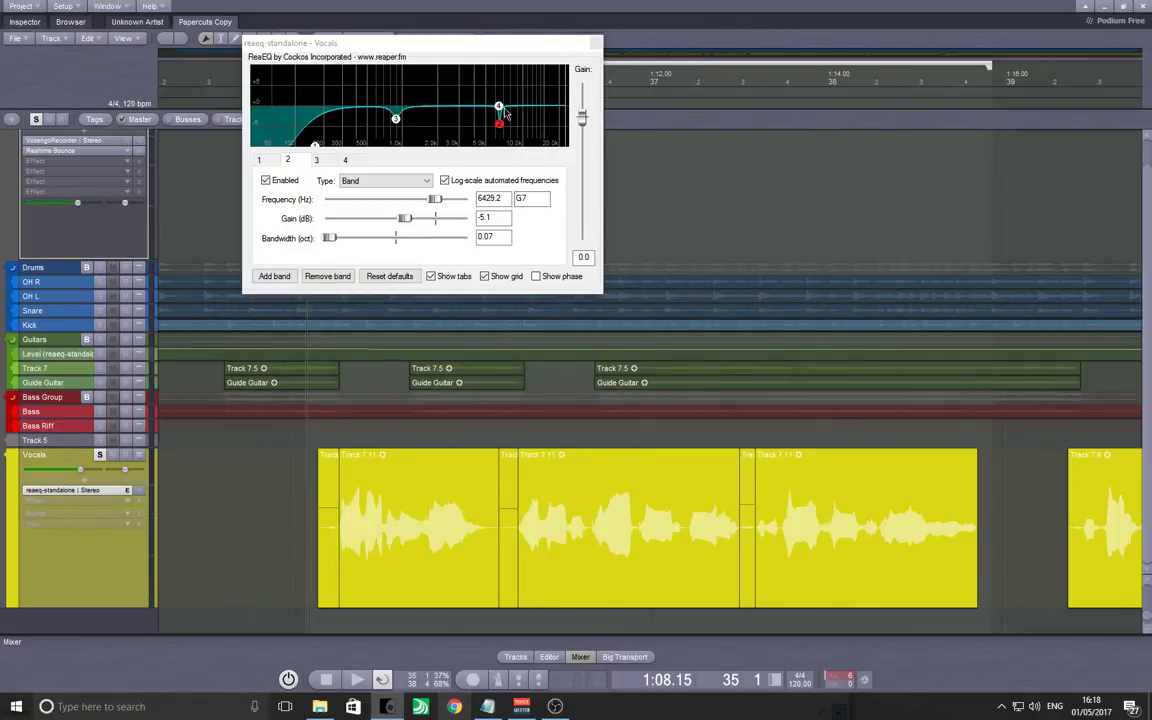
Cut the vocal's extreme highs by setting band 4's high shelf to -inf gain at about 20043.5 Hz while auditioning.
left_click_drag(513, 107, 566, 158)
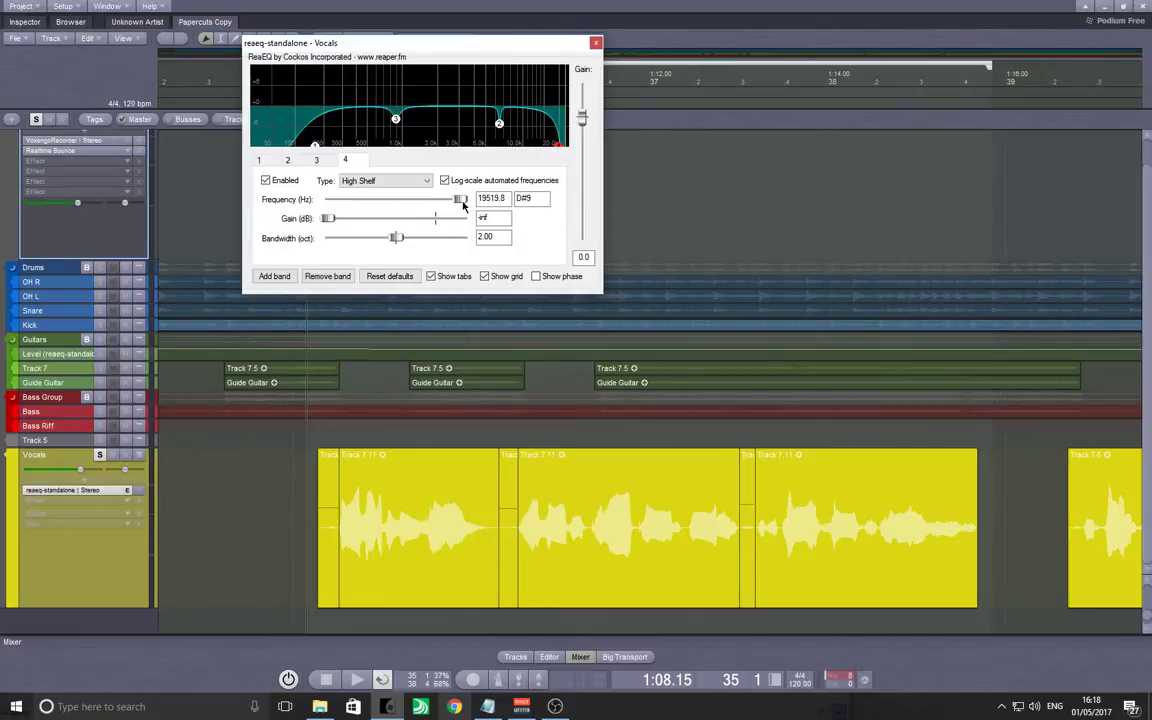
key("space")
scroll(455, 200, "down", 5)
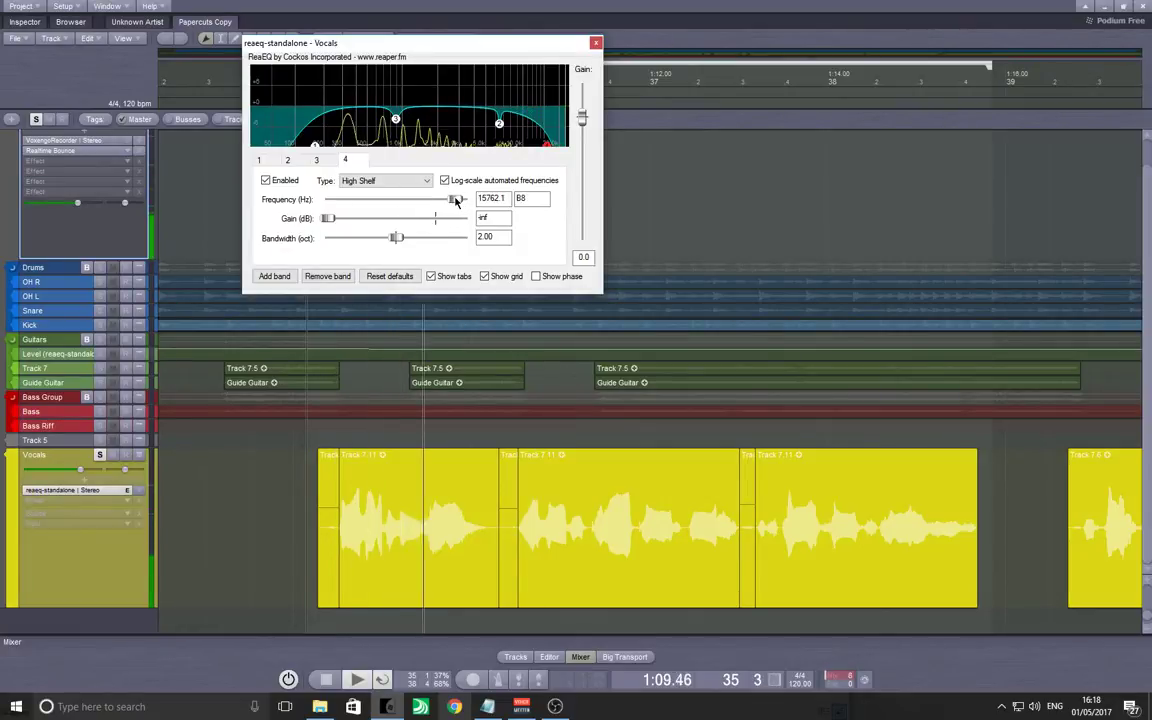
left_click_drag(455, 200, 463, 203)
key("space")
key("space")
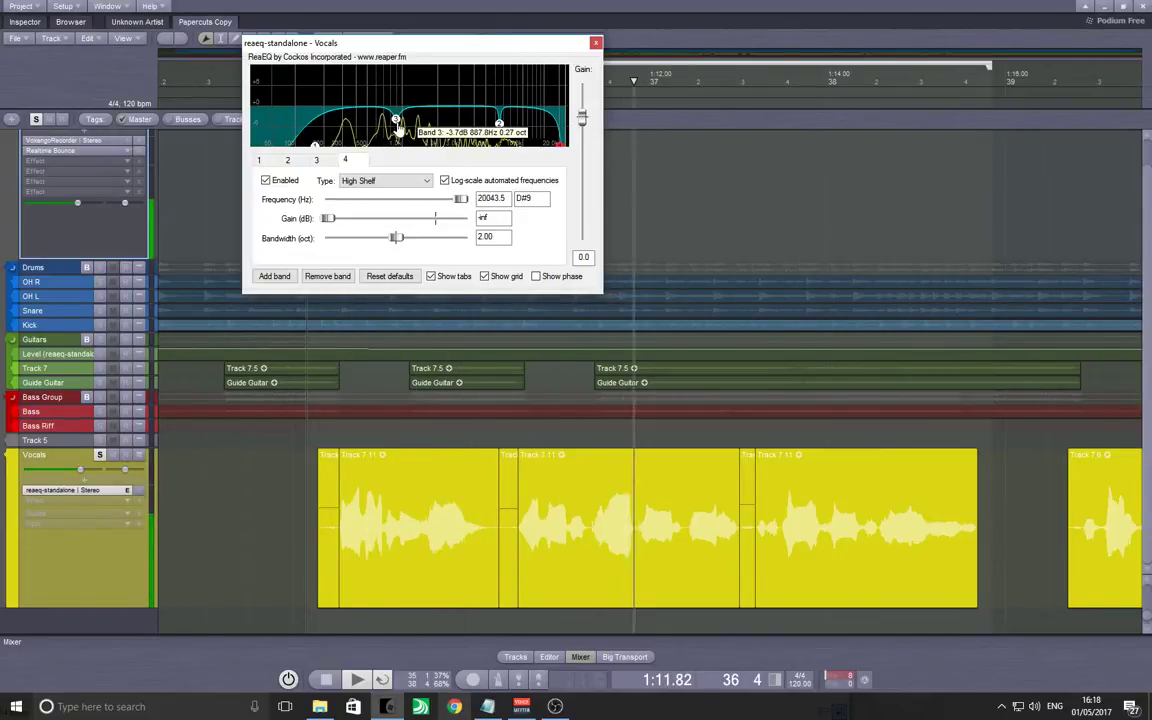
Replay the looped vocal section to check the EQ settings, and close the EQ window.
key("space")
left_click(244, 385)
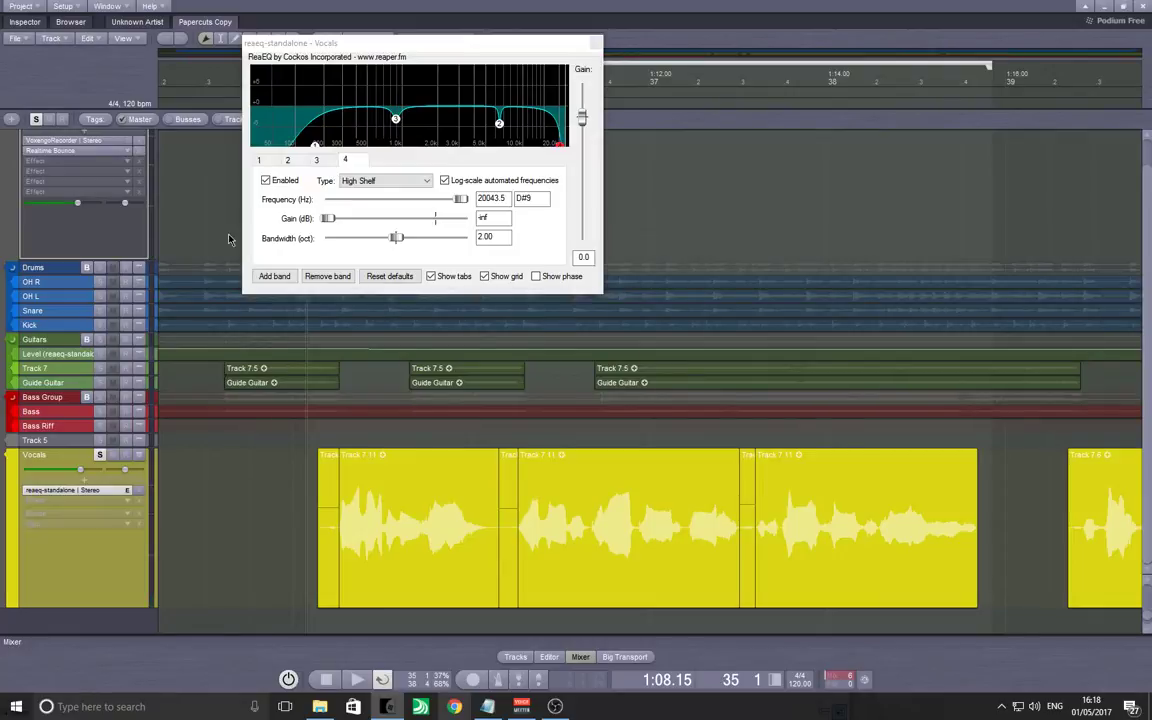
key("space")
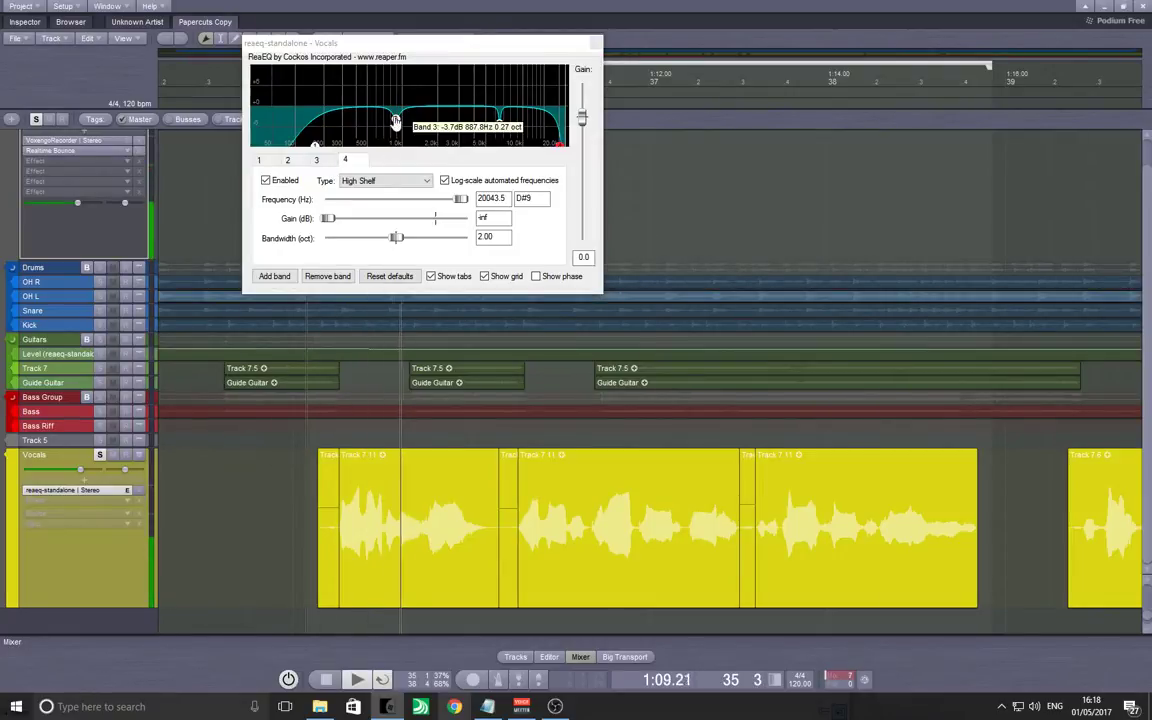
key("space")
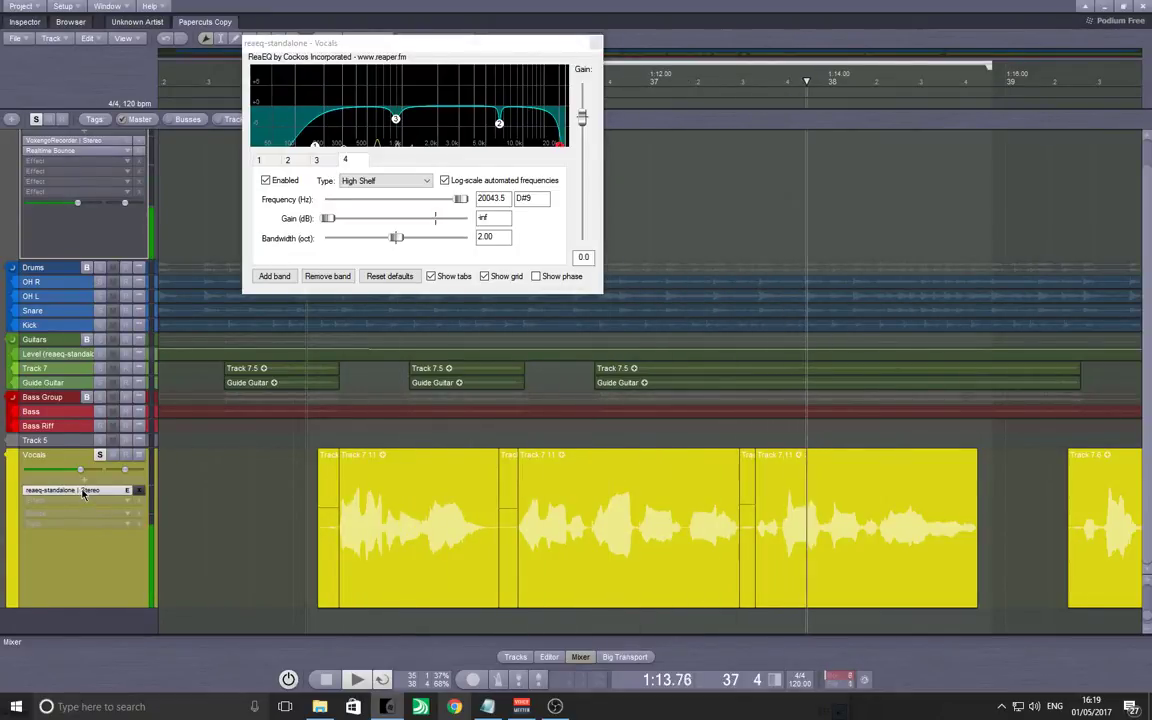
key("space")
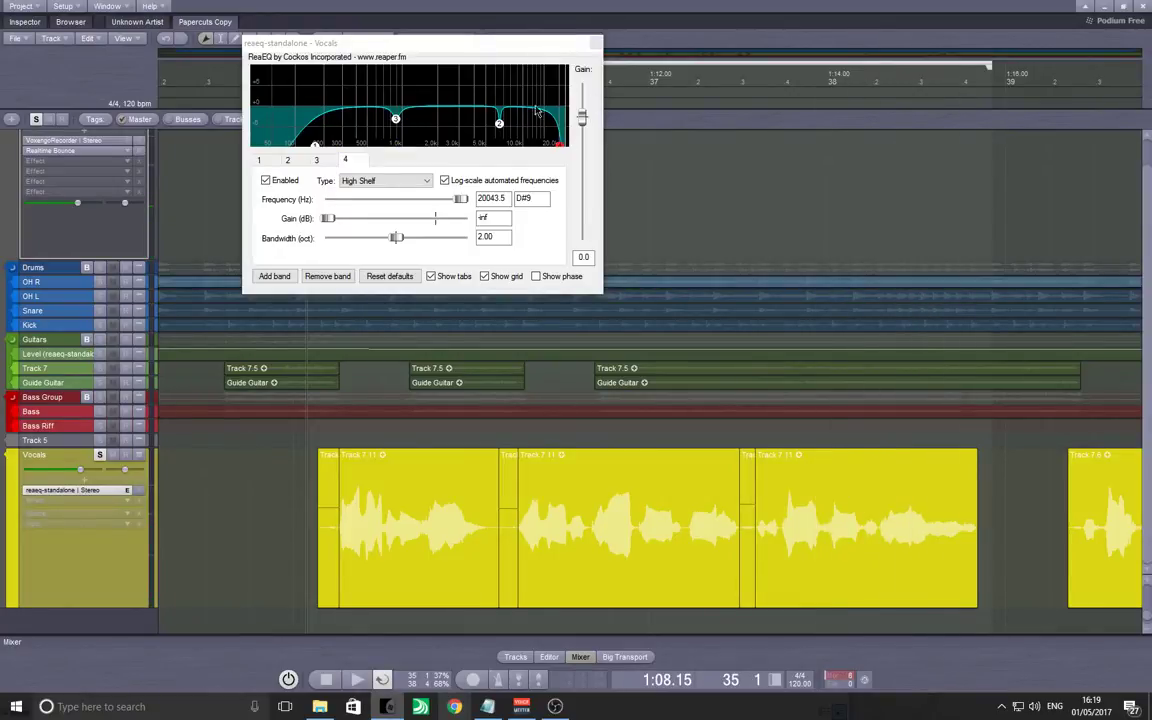
left_click(596, 44)
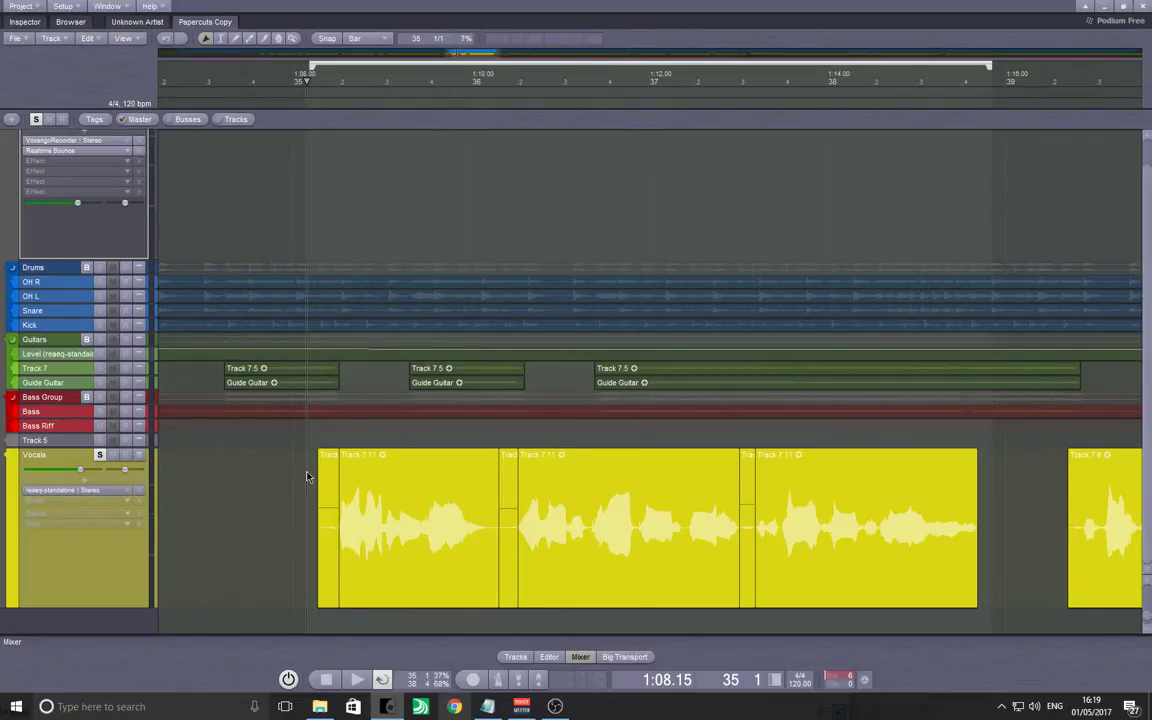
Add the GVST GComp mono compressor to the Vocals track's effects and open its window.
scroll(113, 433, "down", 2)
left_click(96, 420)
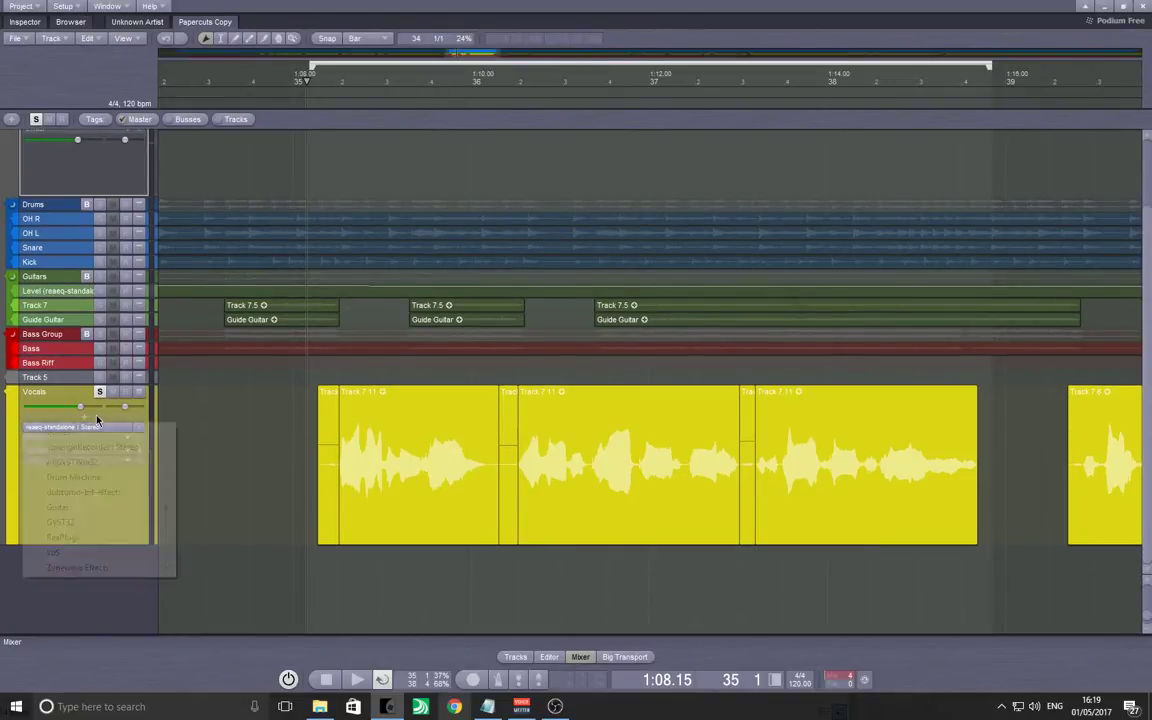
mouse_move(87, 522)
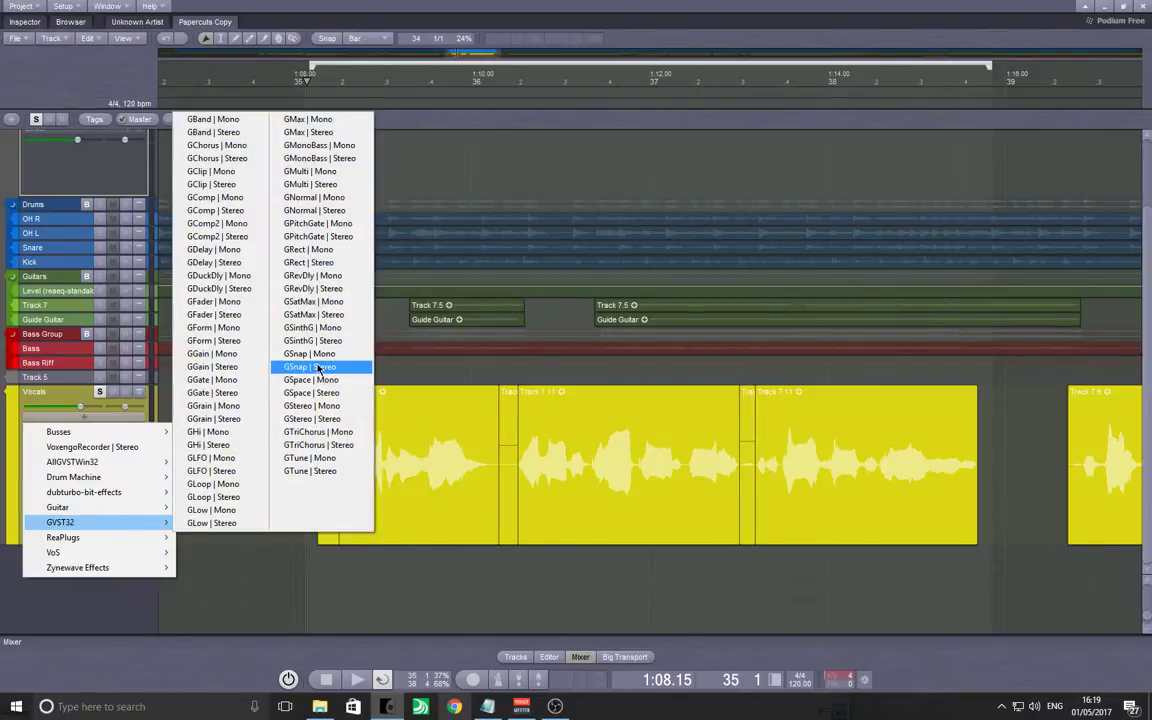
left_click(107, 525)
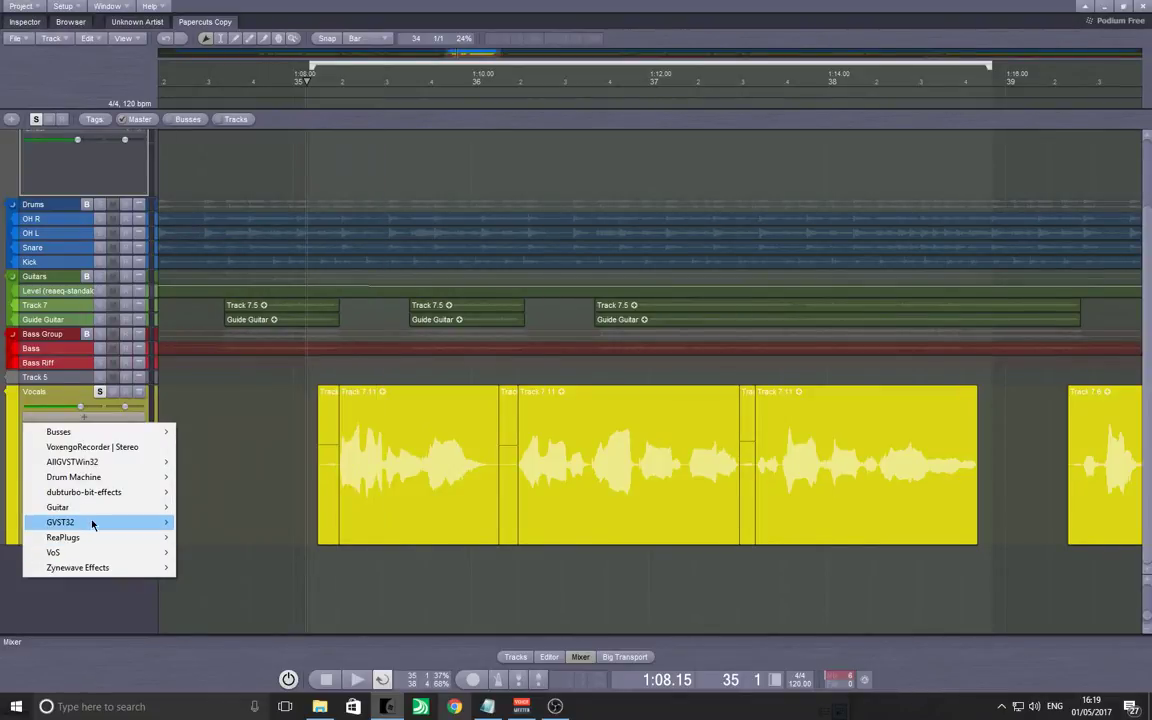
mouse_move(92, 523)
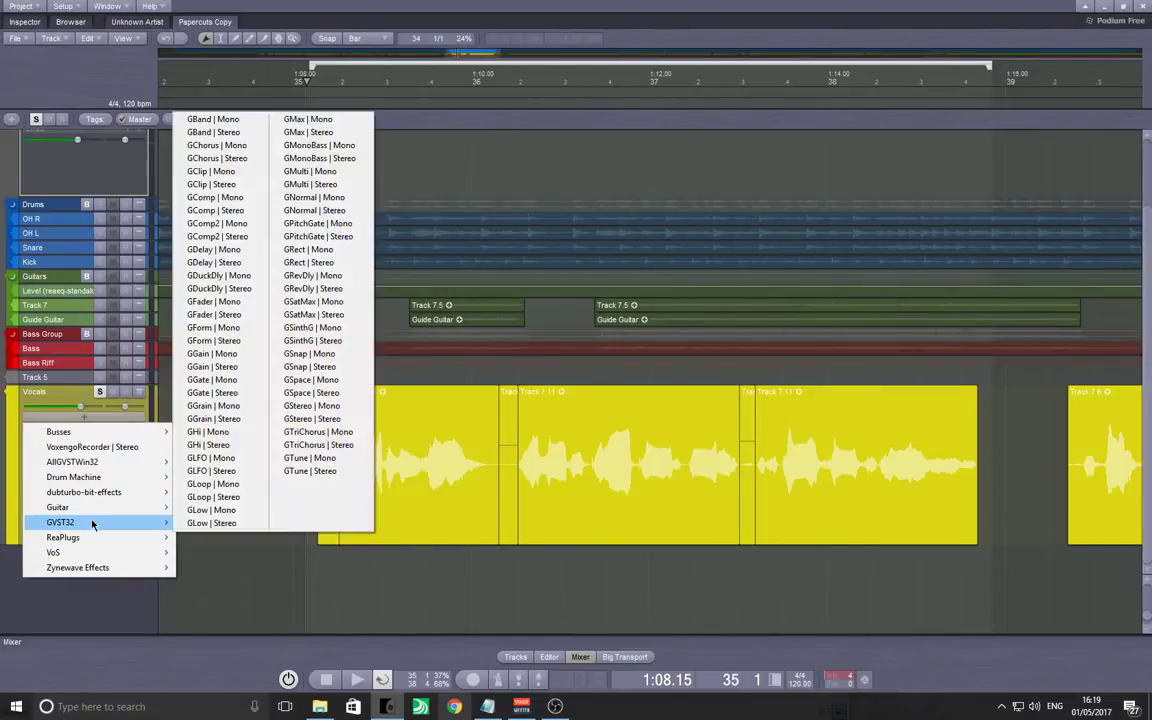
left_click(218, 197)
double_click(55, 430)
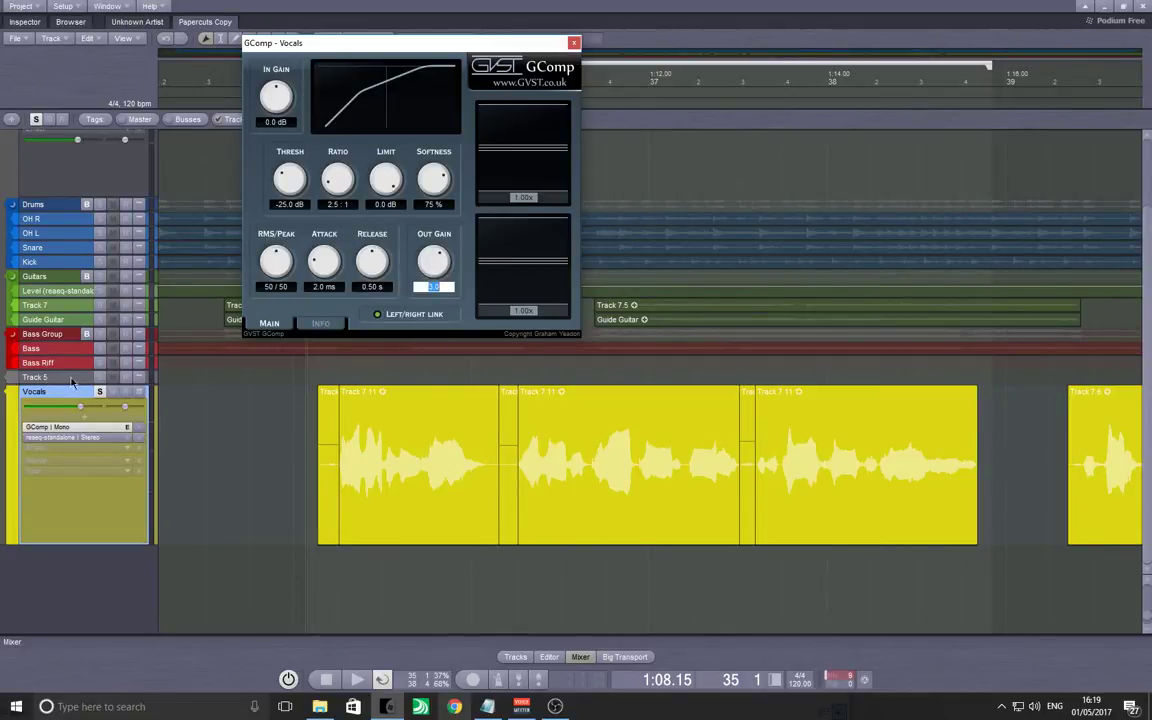
Zoom GComp's upper waveform display to 2.47x and set the threshold to -22.8 dB while auditioning from the first vocal clip.
left_click(316, 432)
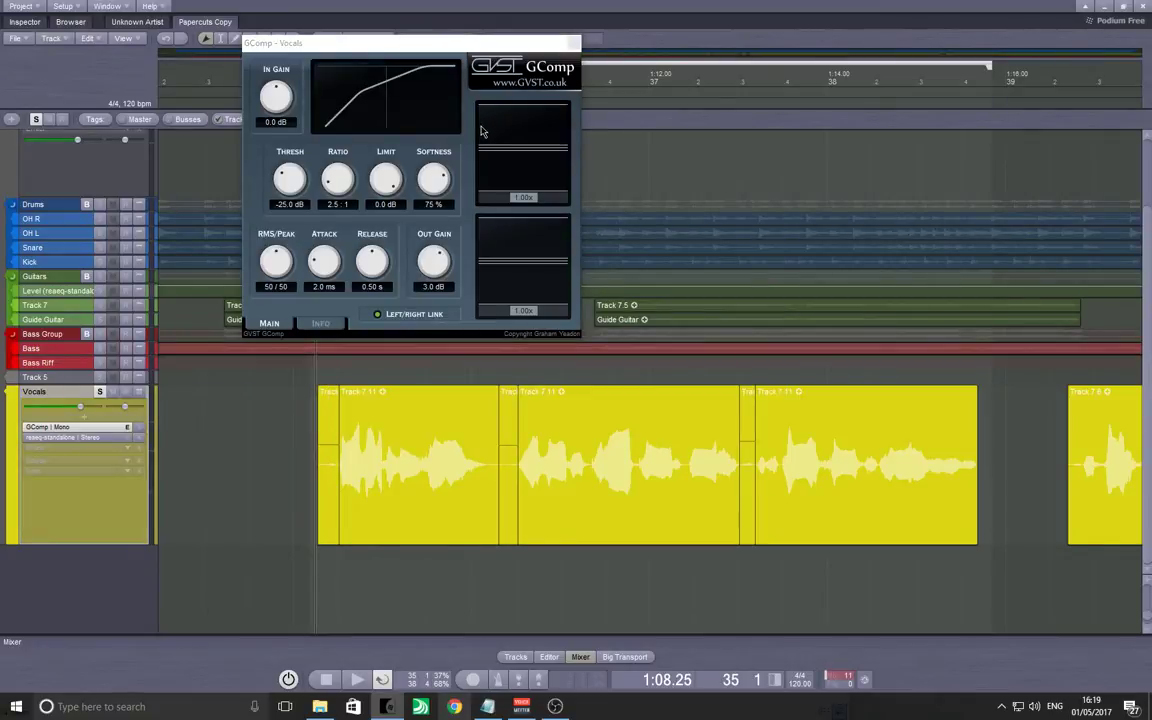
left_click(527, 200)
key("space")
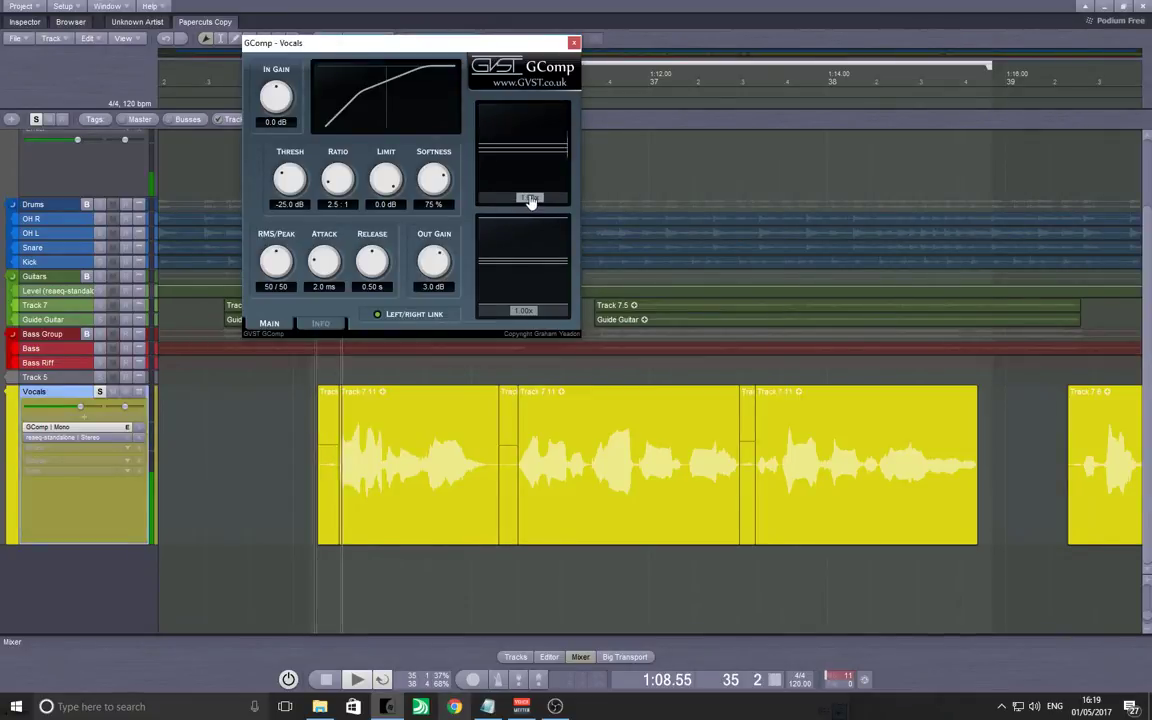
left_click_drag(300, 175, 295, 172)
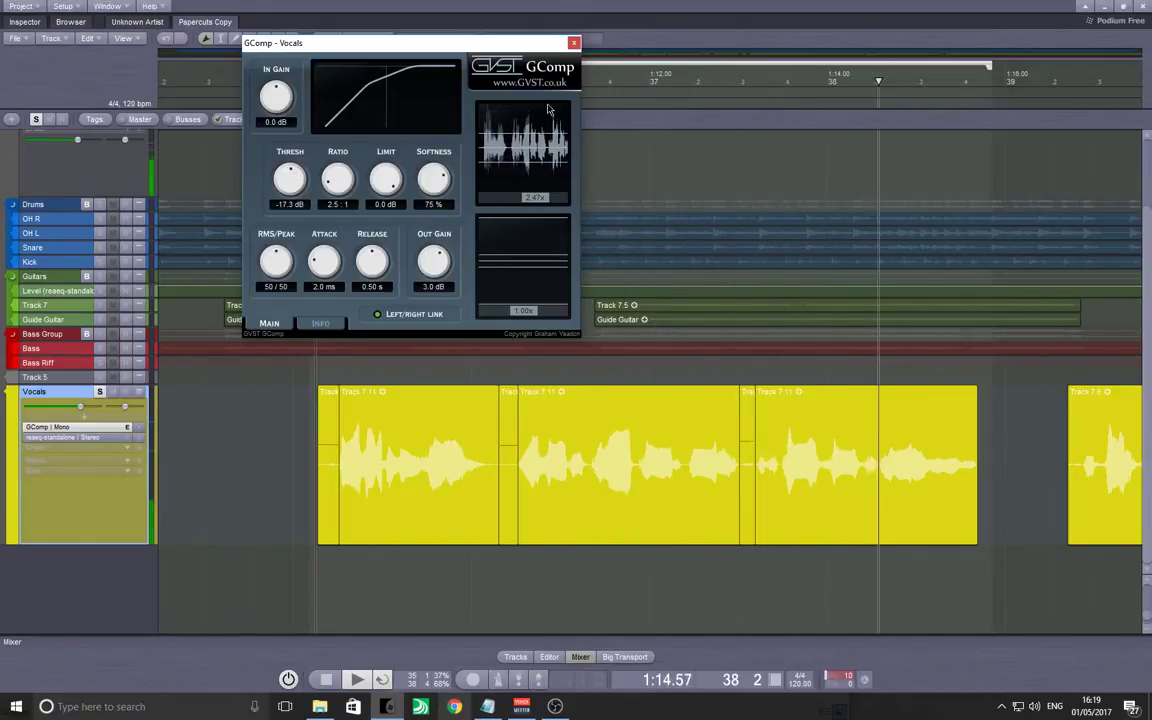
left_click_drag(291, 182, 291, 200)
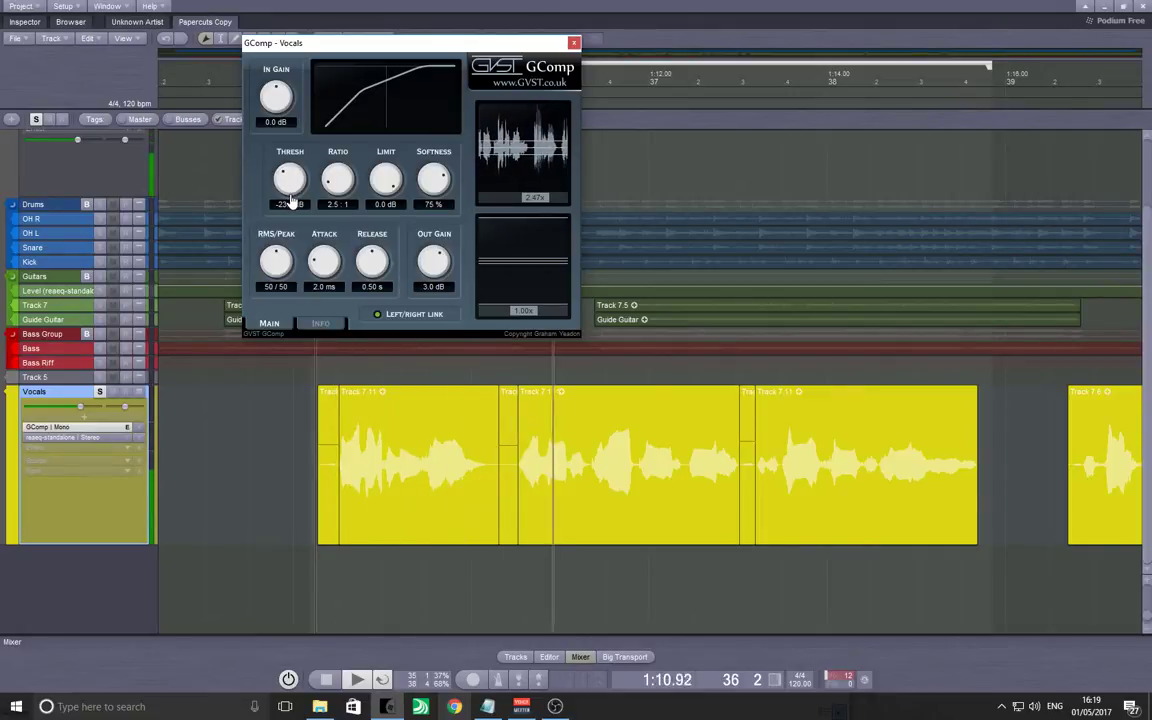
left_click_drag(290, 188, 290, 186)
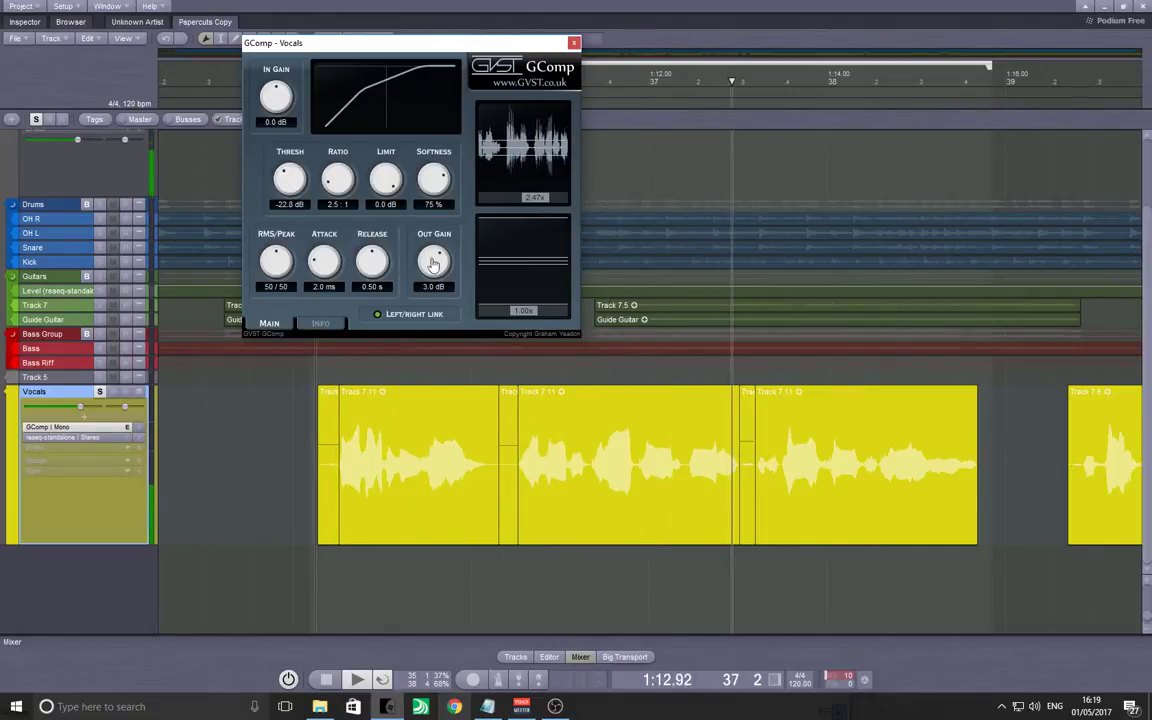
Raise the compressor's output gain to 3.7 dB, comparing the vocal loop with GComp bypassed and active.
left_click(143, 430)
key("space")
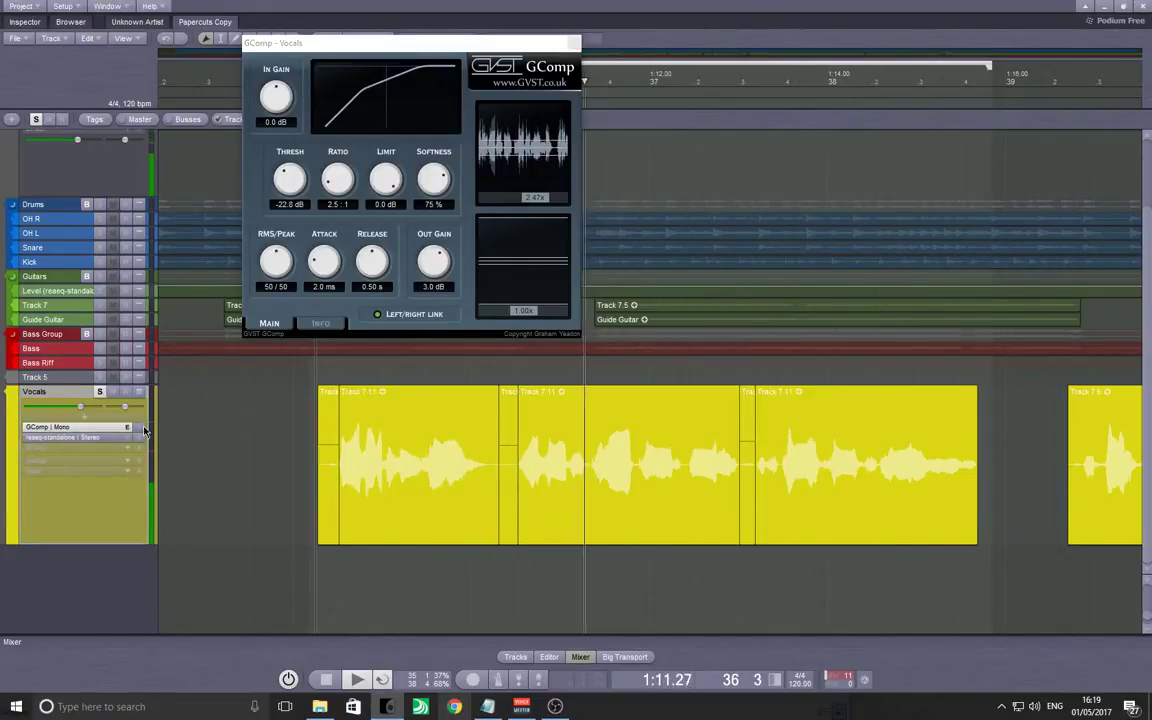
left_click_drag(437, 266, 437, 260)
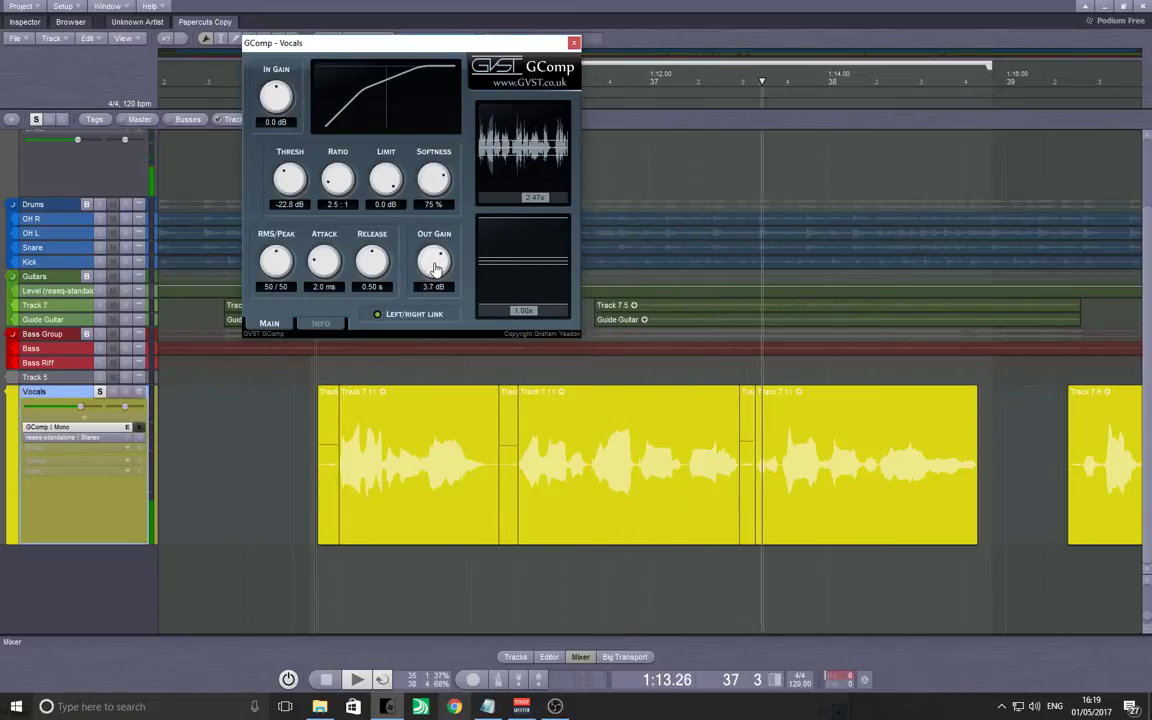
left_click(137, 433)
key("space")
key("space")
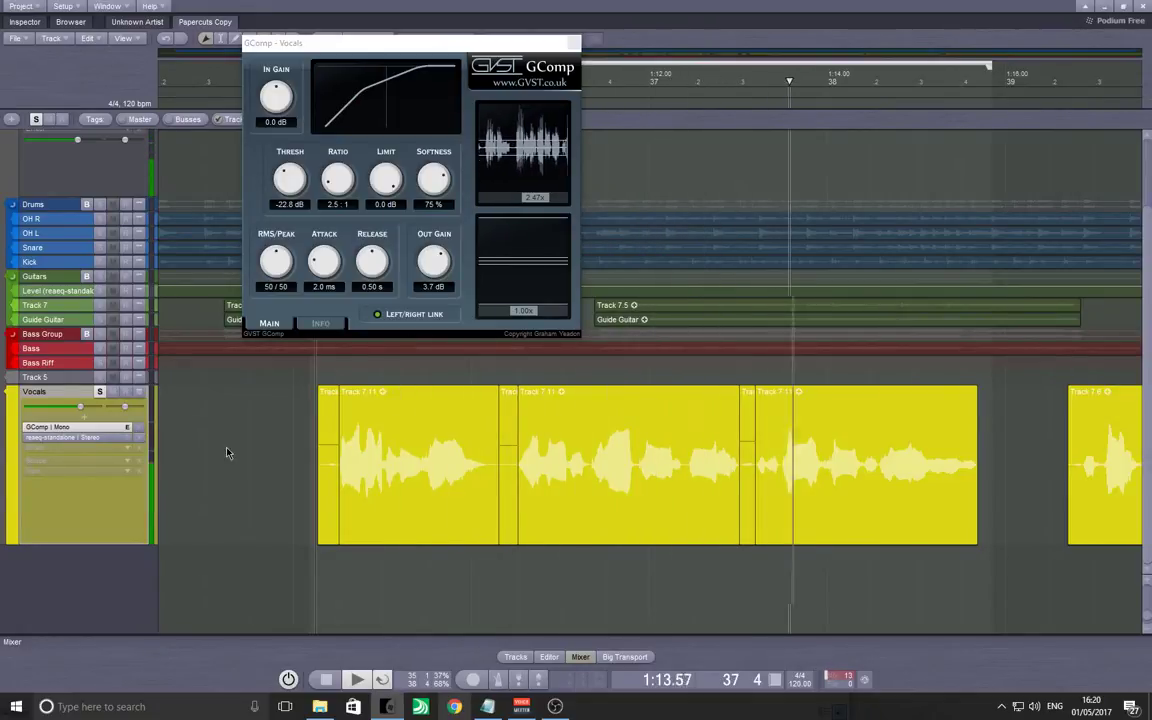
key("space")
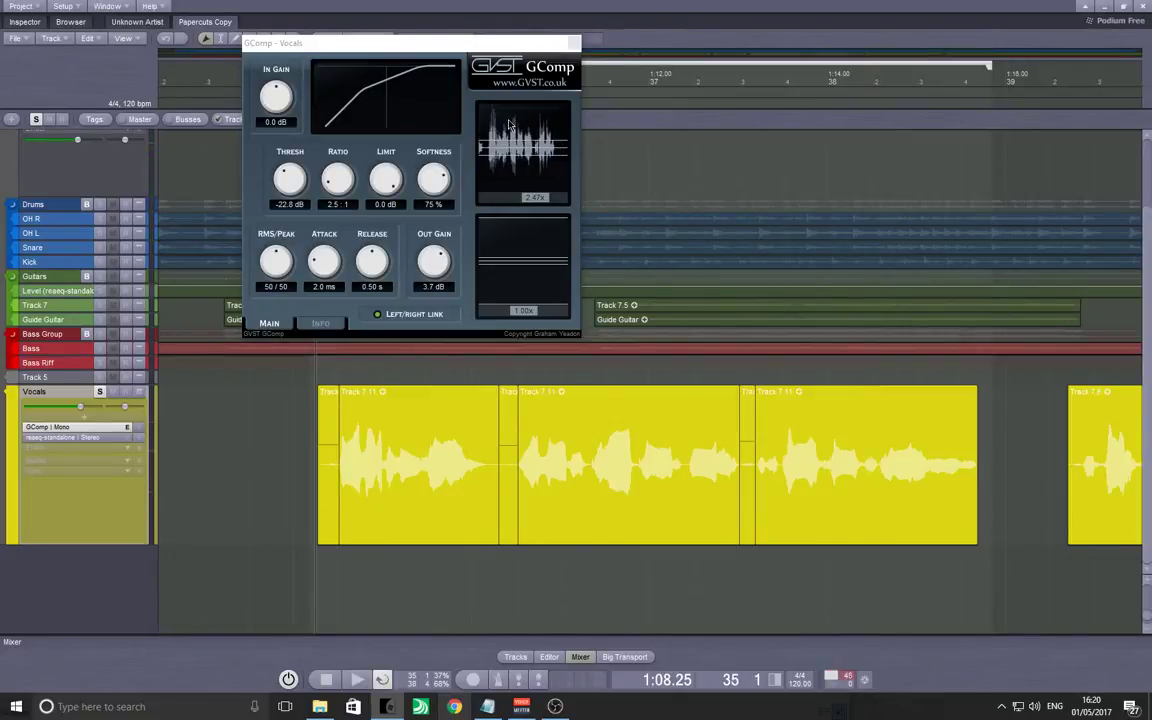
Add a second reaeq-standalone stereo effect from ReaPlugs to the Vocals track and open its window.
left_click(558, 497)
left_click(297, 443)
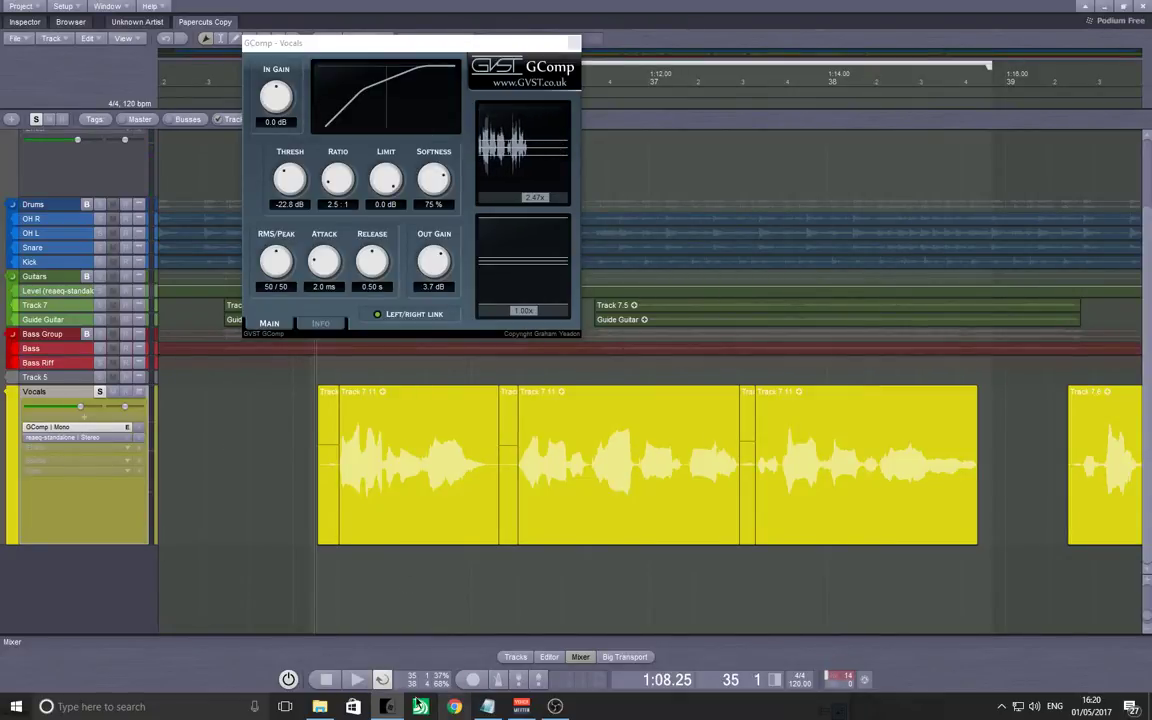
left_click(100, 447)
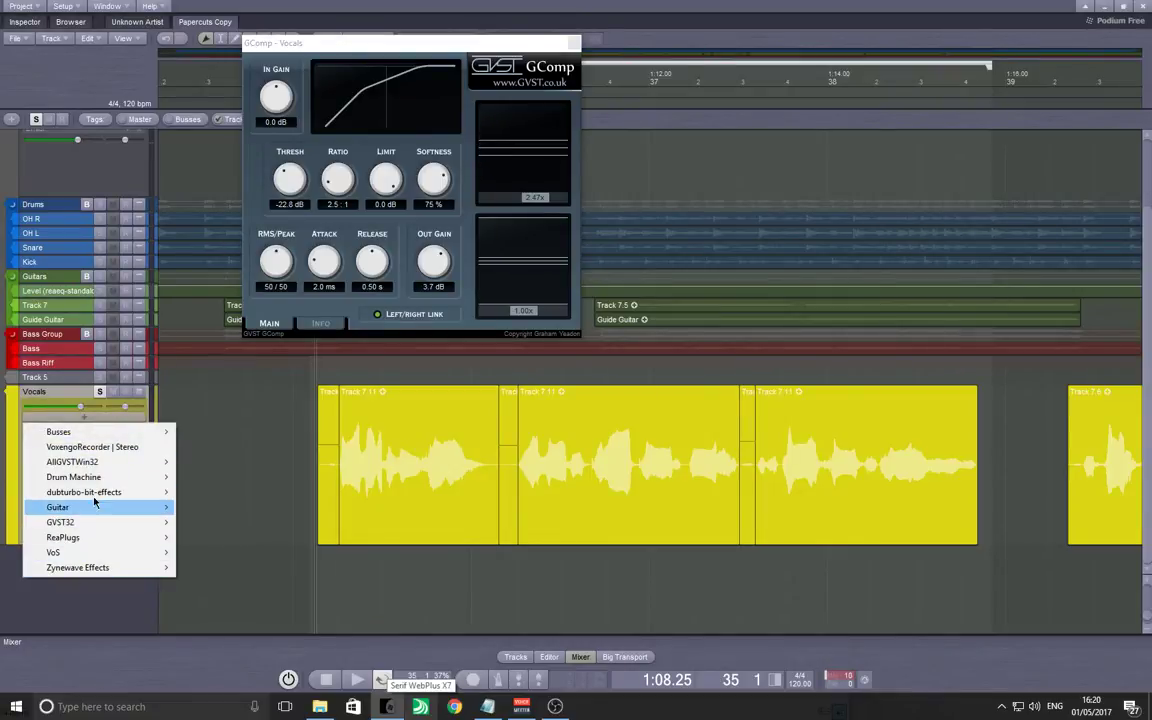
mouse_move(83, 516)
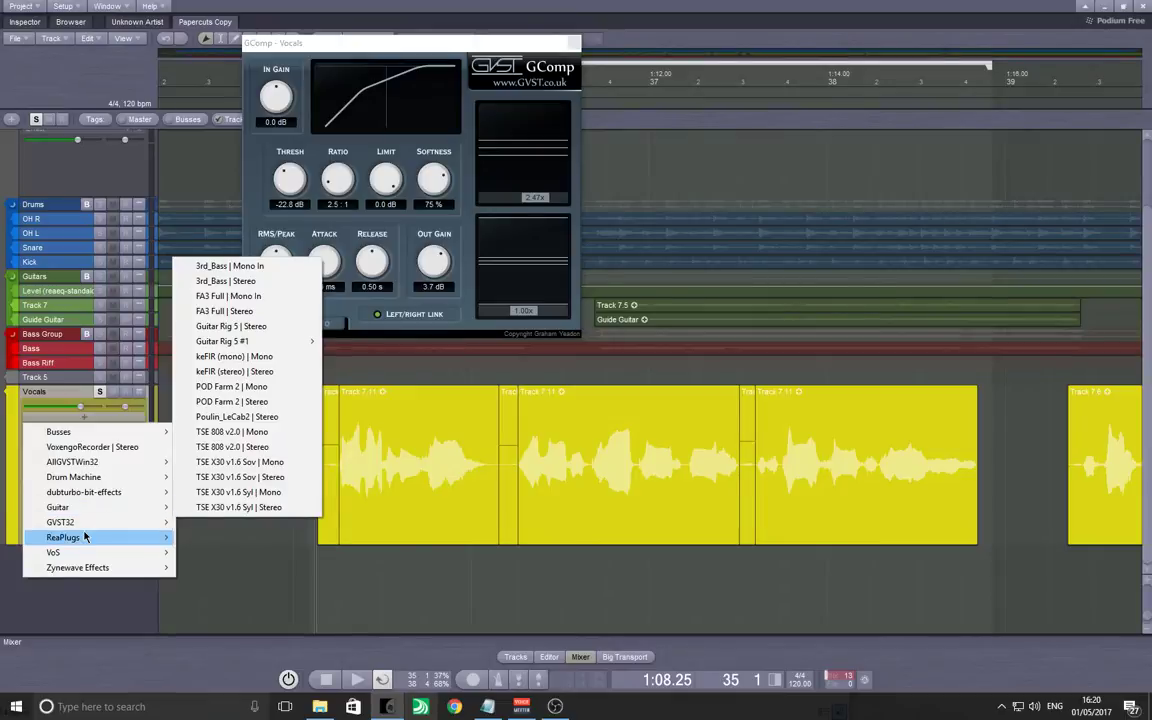
mouse_move(85, 540)
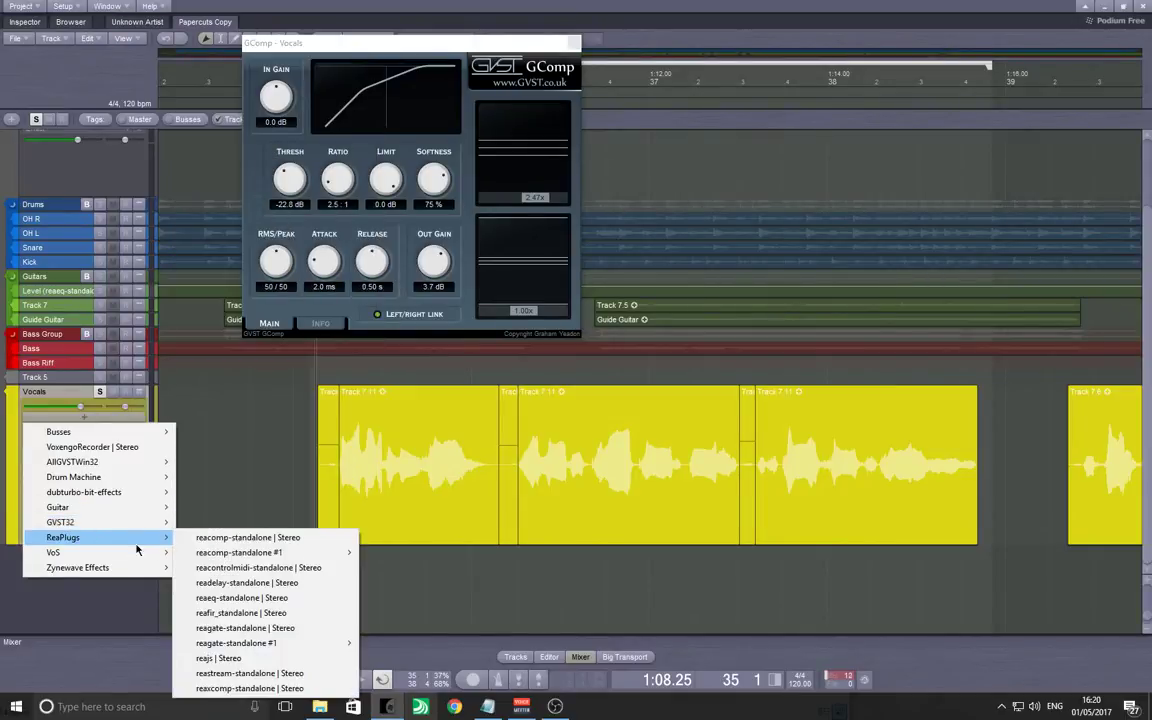
left_click(231, 598)
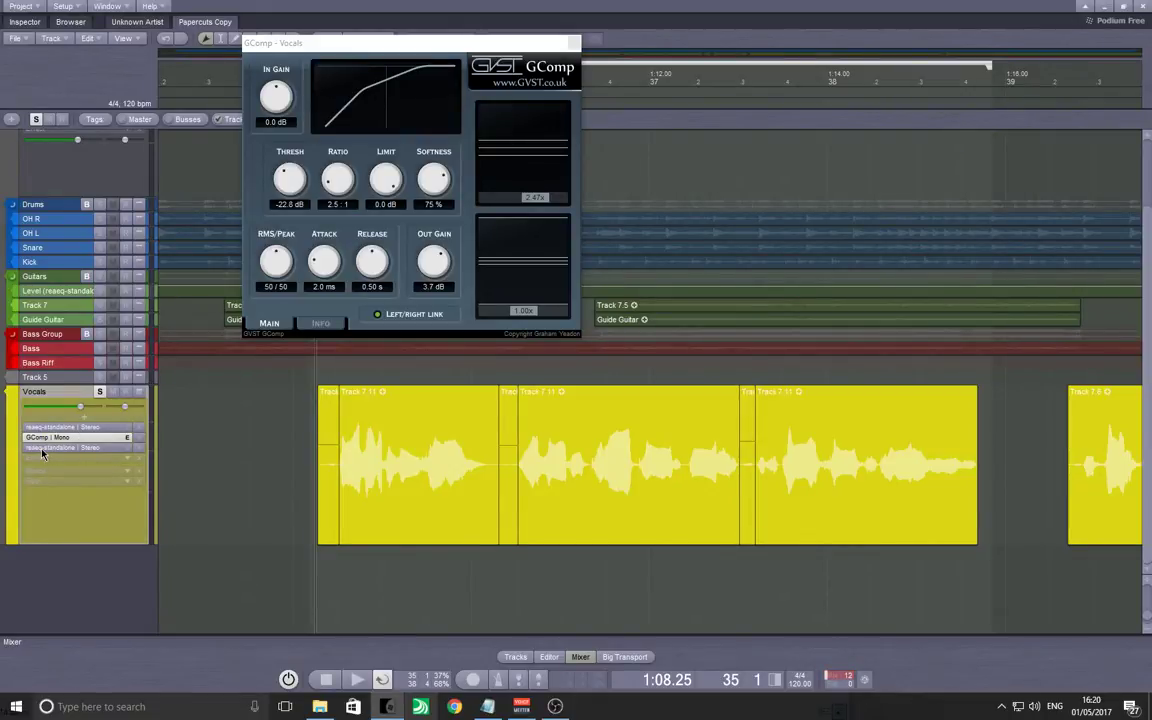
left_click(574, 42)
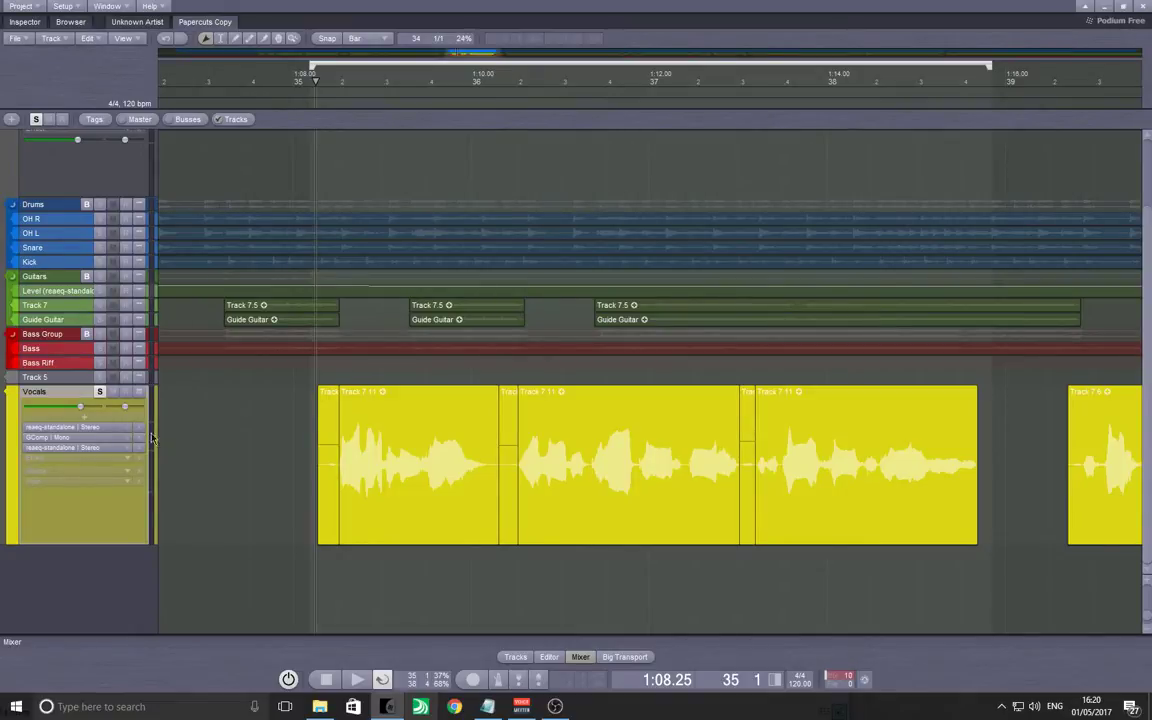
double_click(81, 439)
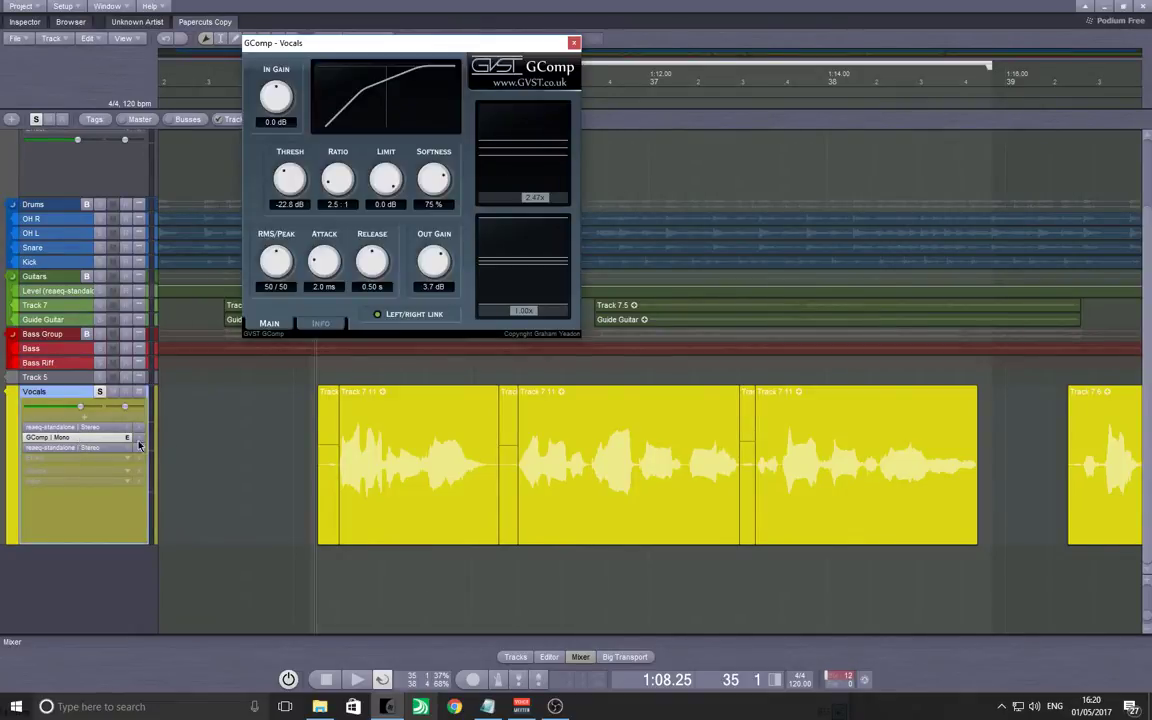
double_click(80, 428)
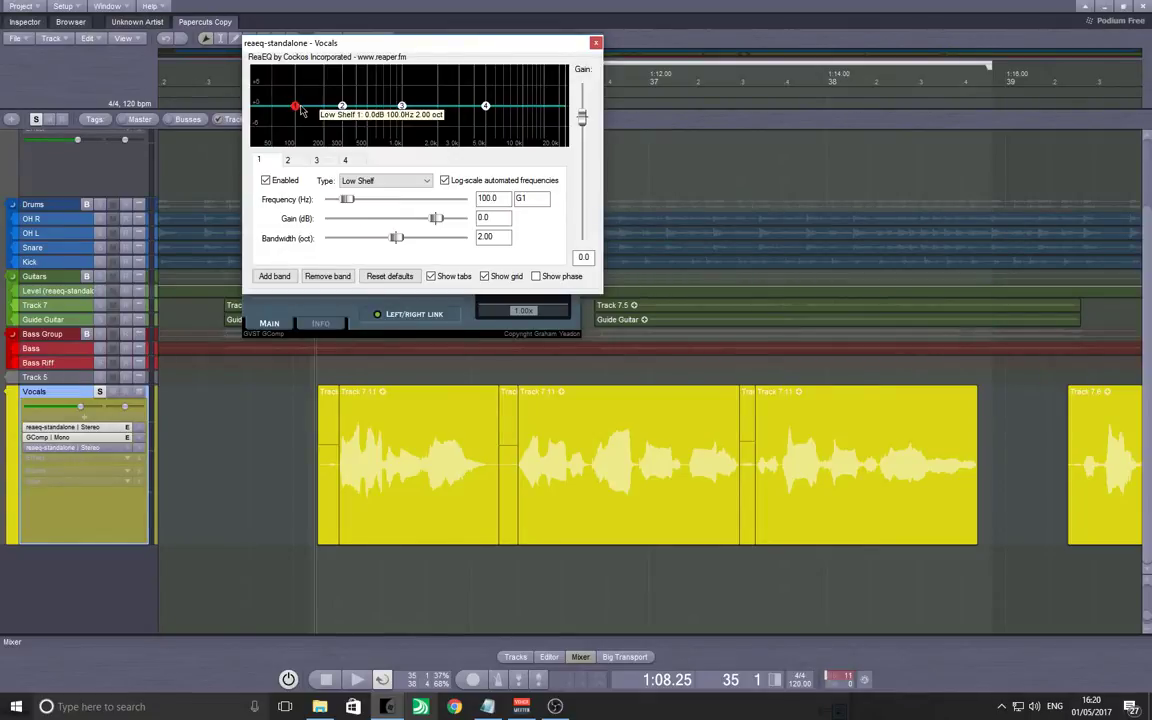
Move EQ band 4 to about 16 kHz, boost band 3 by 2.8 dB at 4148.2 Hz, and boost band 2 by 2.4 dB at 295.6 Hz.
left_click(337, 415)
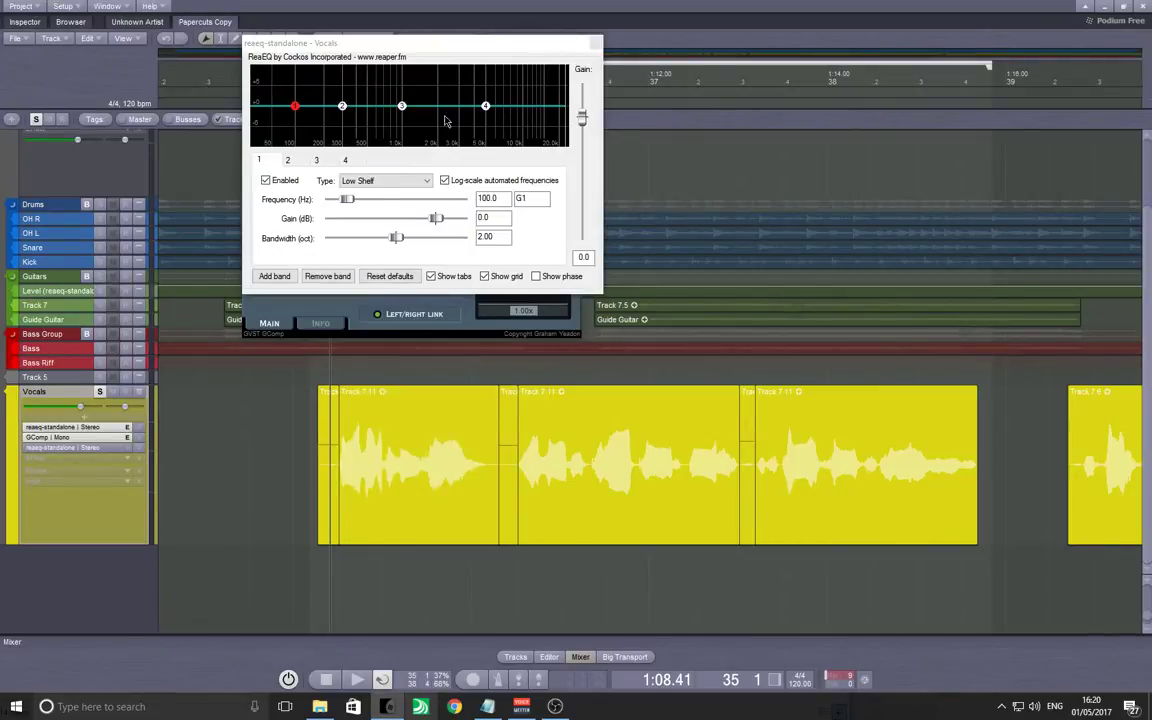
left_click_drag(486, 106, 549, 108)
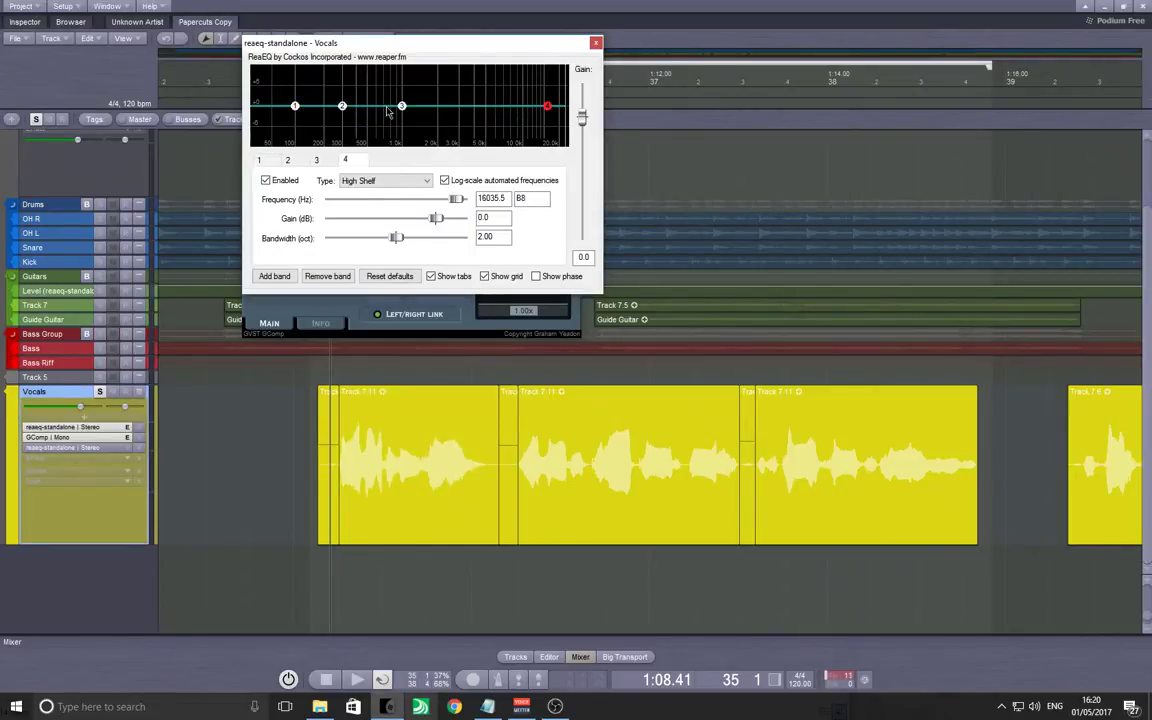
left_click_drag(401, 106, 476, 97)
left_click_drag(341, 111, 341, 101)
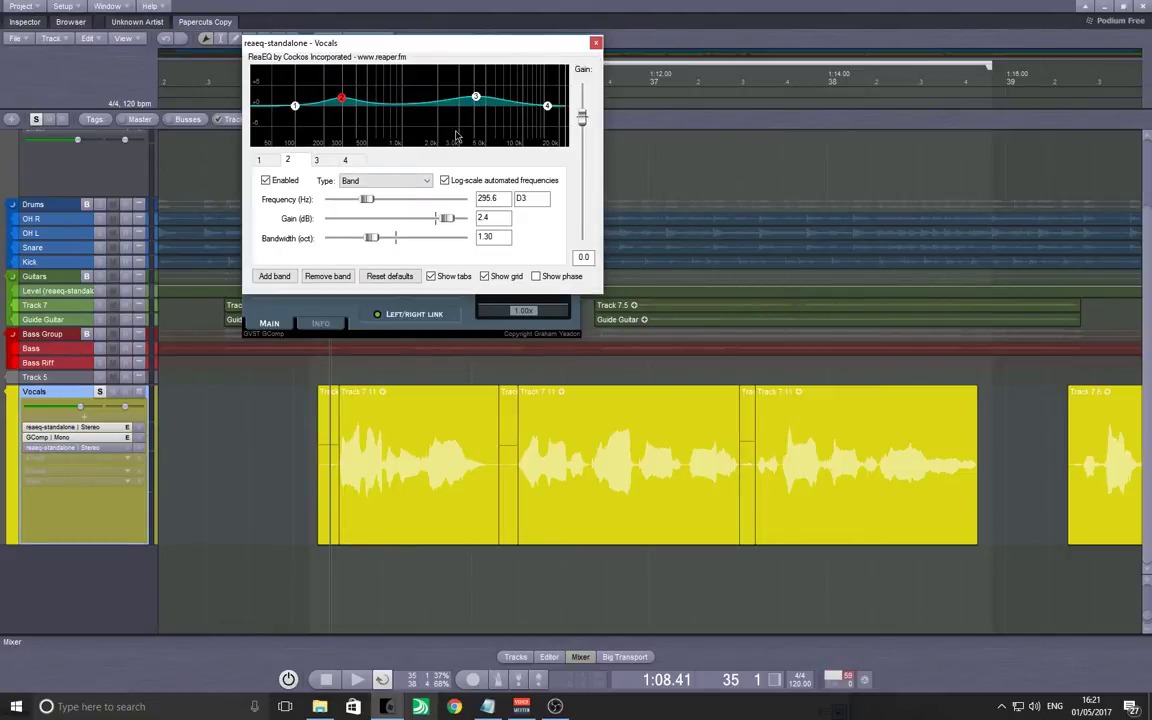
Auditioning the vocal loop, set EQ band 2 to 304.5 Hz and 2.2 dB, and band 3 to 3.5 dB gain with 1.70 oct bandwidth.
left_click(315, 446)
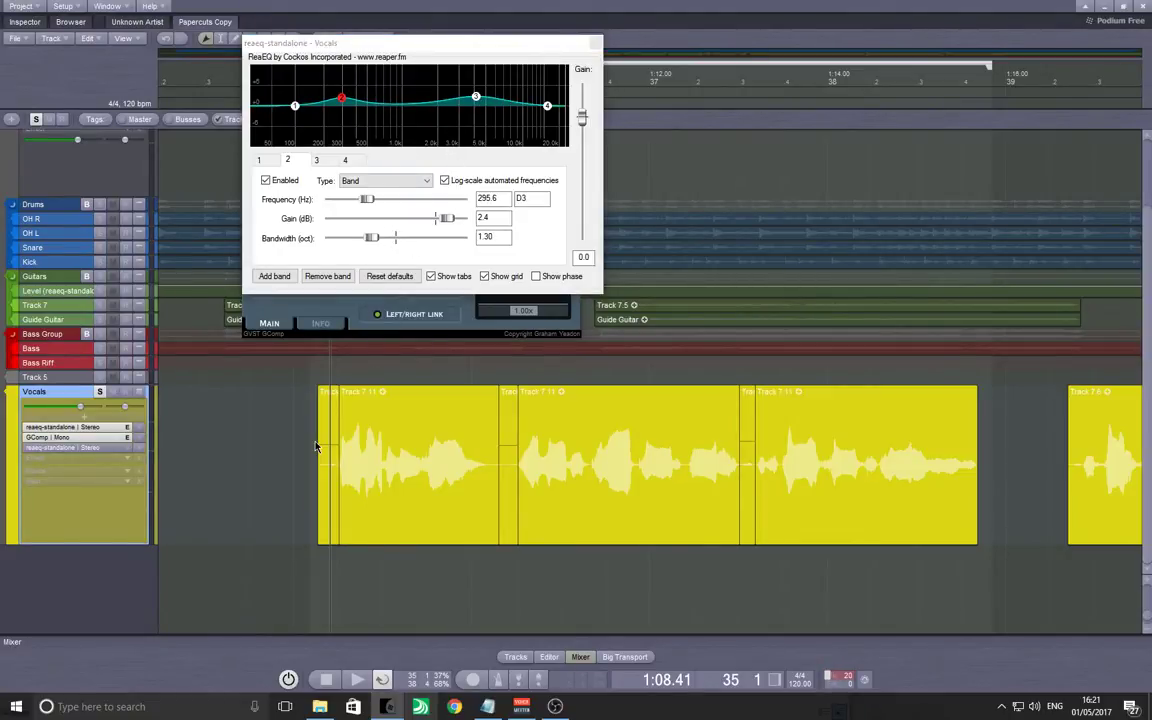
left_click(341, 103)
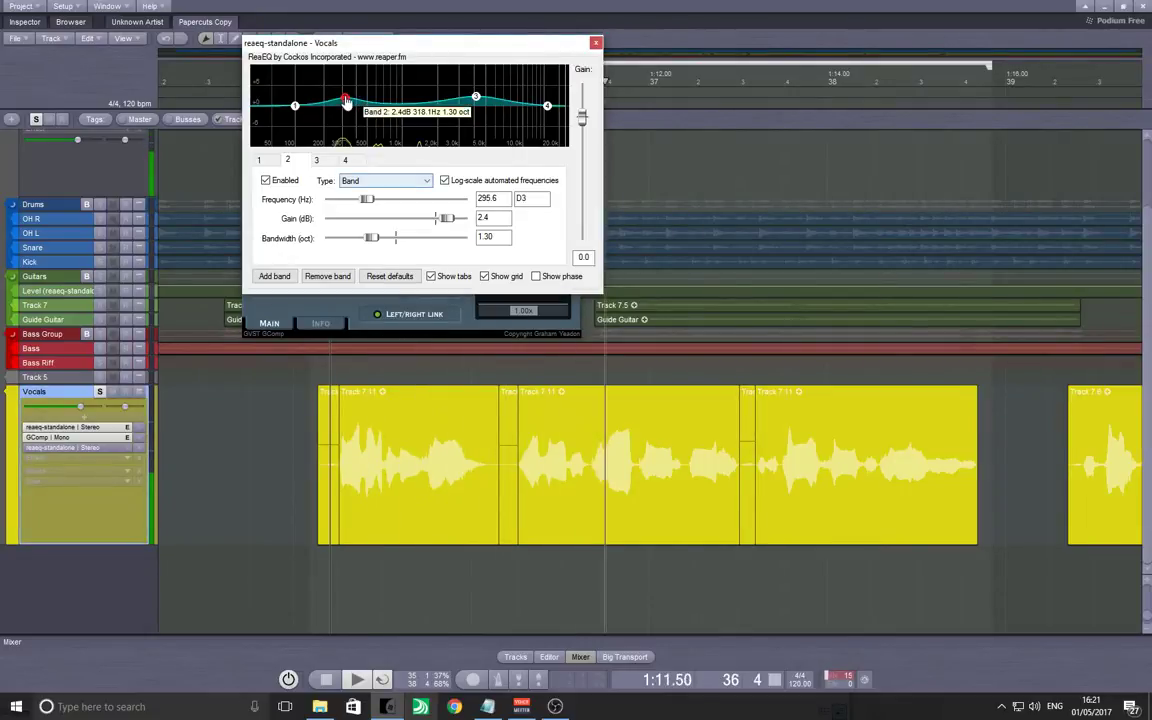
left_click_drag(348, 104, 346, 106)
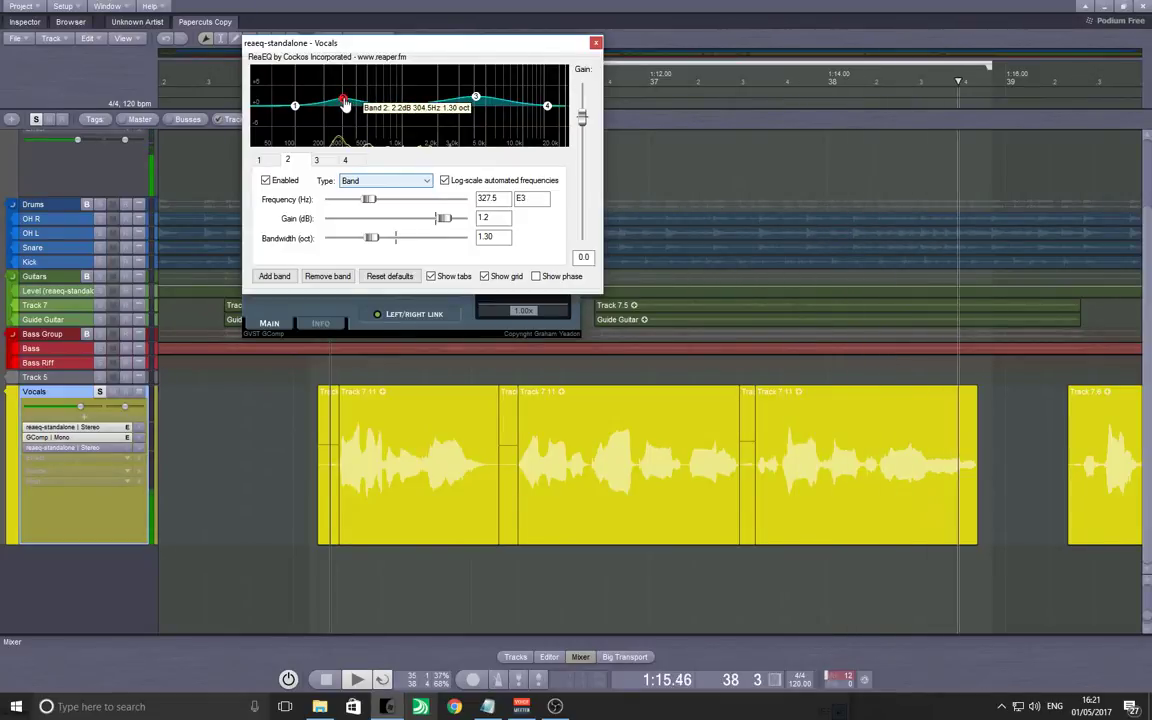
left_click(477, 98)
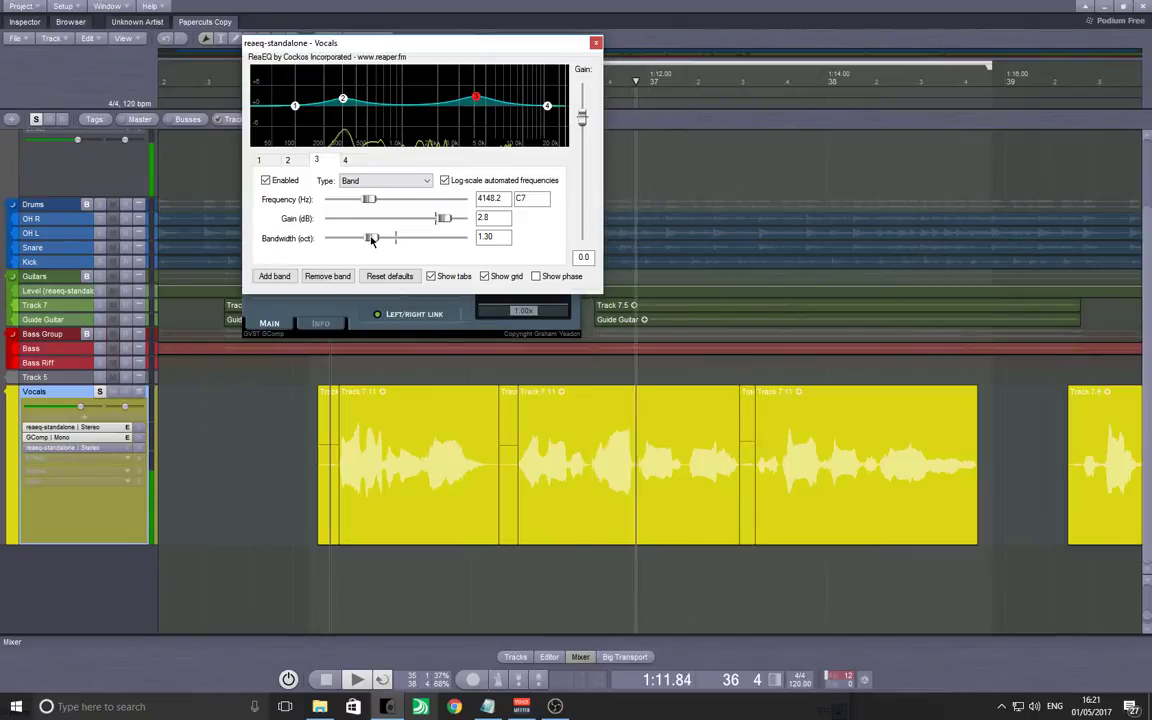
mouse_move(456, 224)
left_mouse_down()
mouse_move(443, 221)
mouse_move(455, 221)
left_mouse_up()
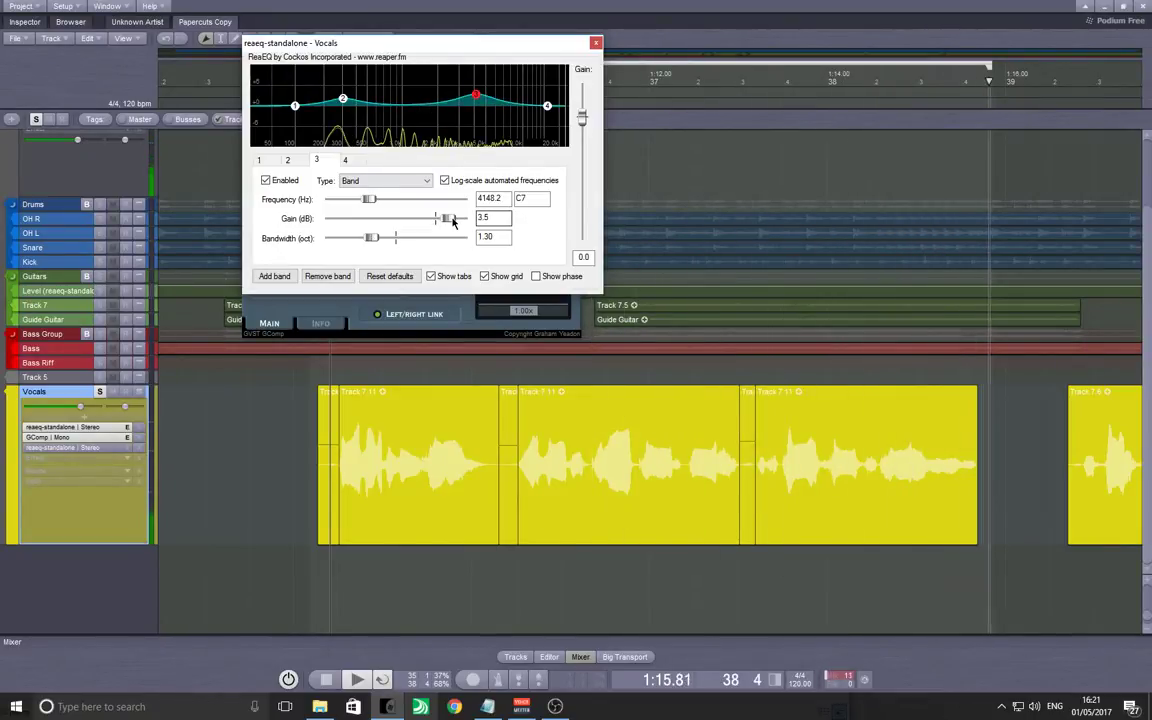
left_click_drag(371, 241, 376, 241)
left_click_drag(379, 241, 387, 243)
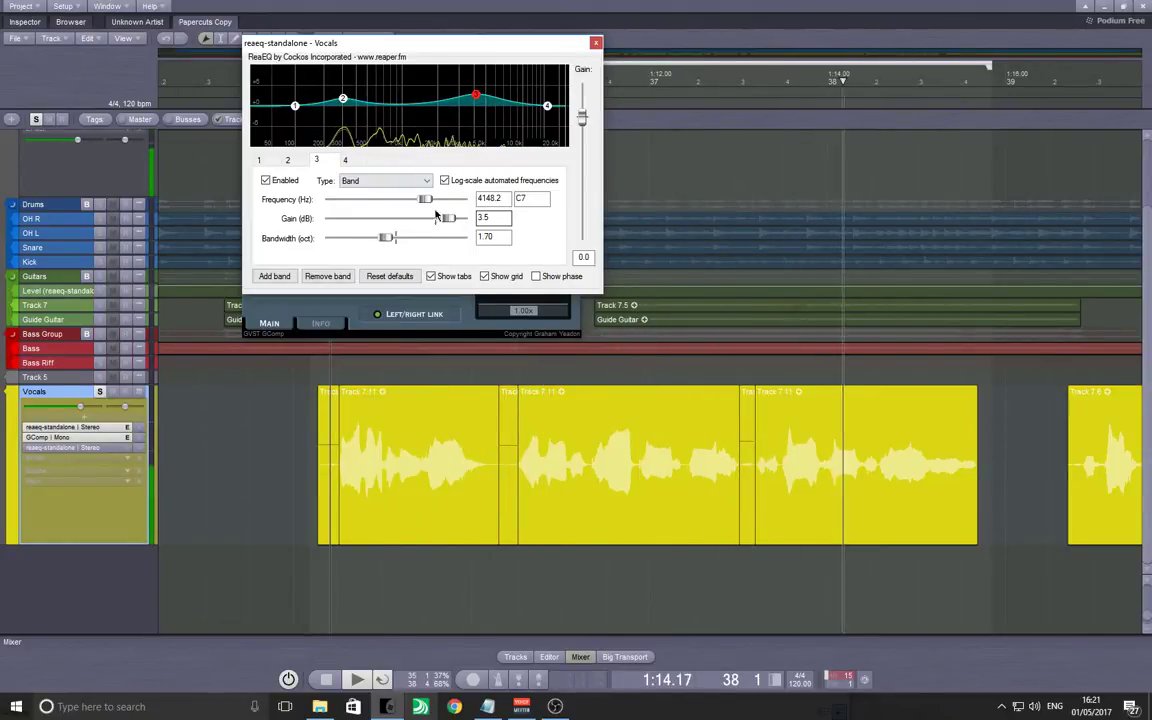
Narrow EQ band 2 to 0.63 oct and set it to 2.0 dB at 250.1 Hz, then stop playback.
left_click(343, 98)
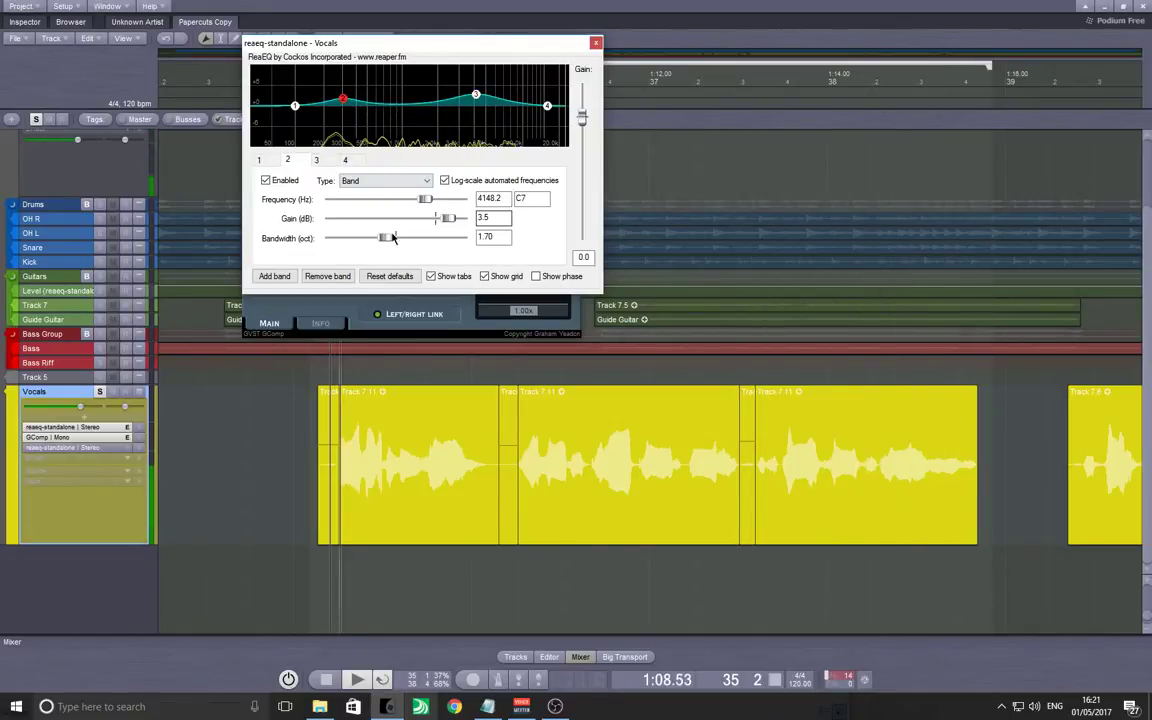
left_click_drag(386, 240, 349, 236)
scroll(445, 221, "down", 2)
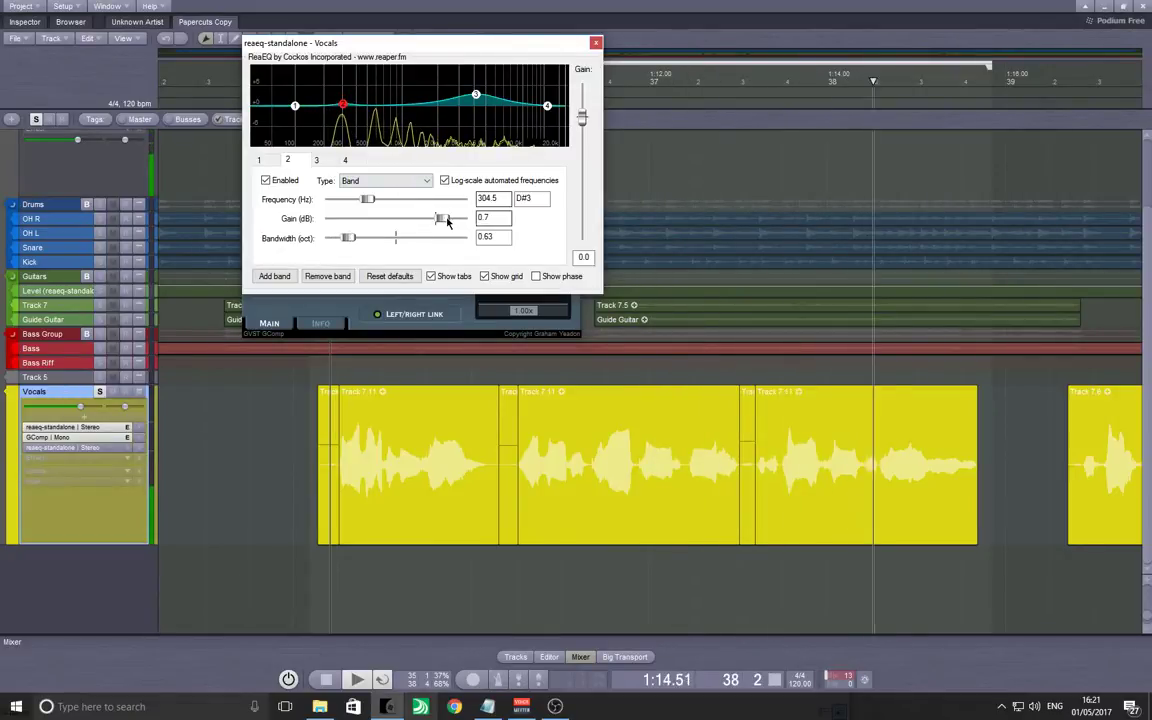
scroll(370, 200, "up", 2)
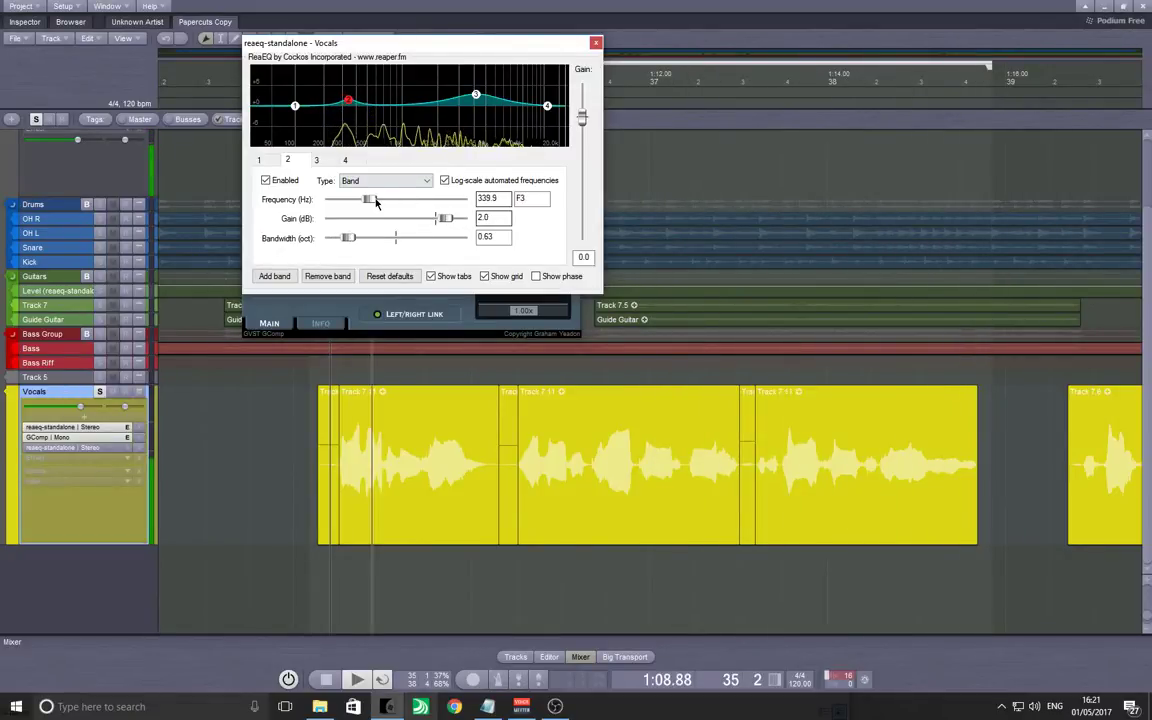
left_click_drag(377, 202, 368, 203)
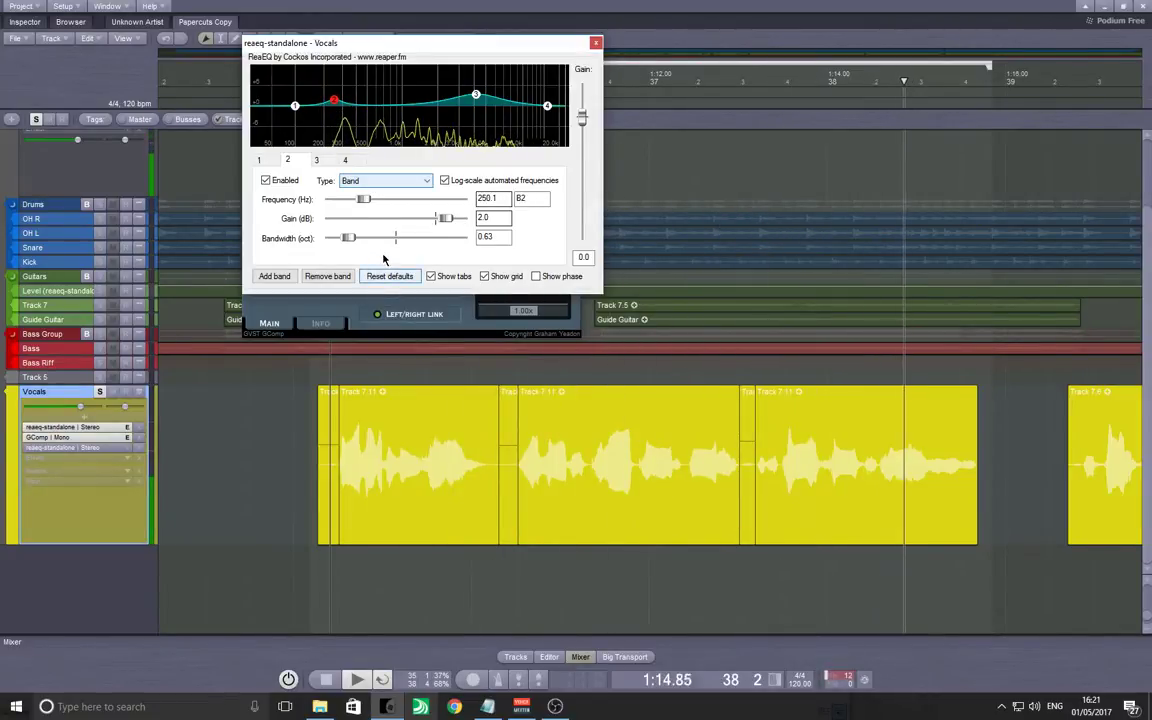
left_click(305, 490)
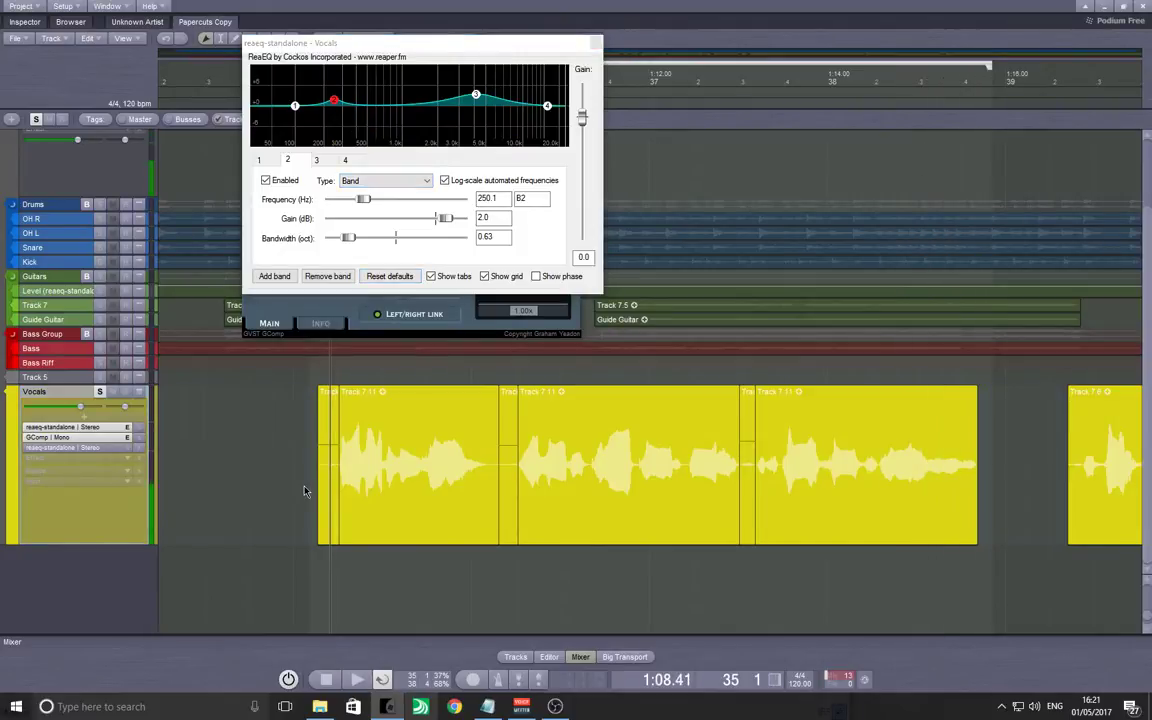
left_click(524, 707)
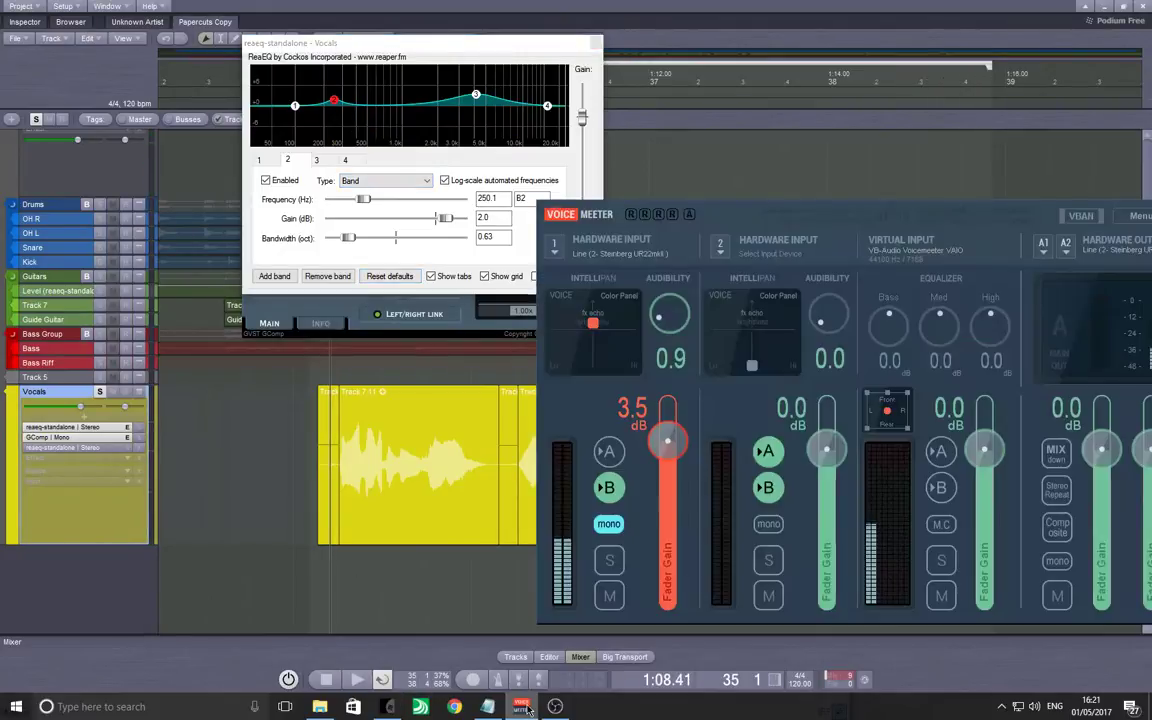
left_click(244, 479)
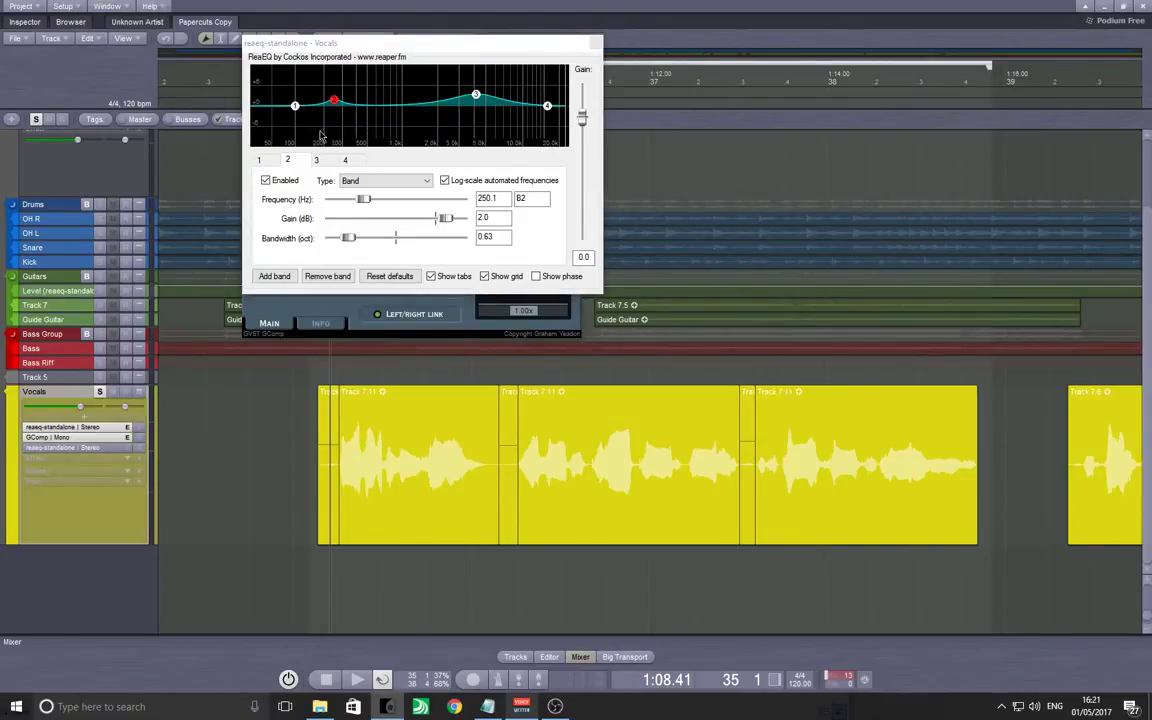
Add a fifth EQ band at 943.3 Hz with 0.94 oct bandwidth and set its gain to -1.0 dB while auditioning the loop.
left_click(278, 277)
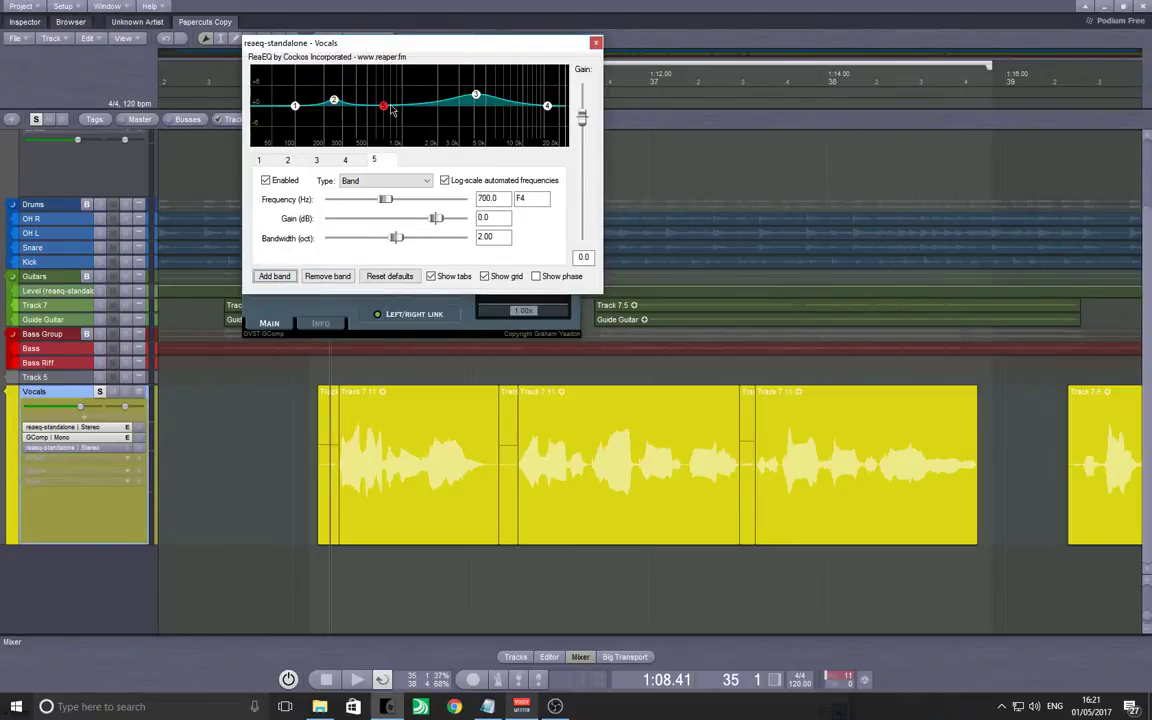
left_click_drag(383, 113, 396, 117)
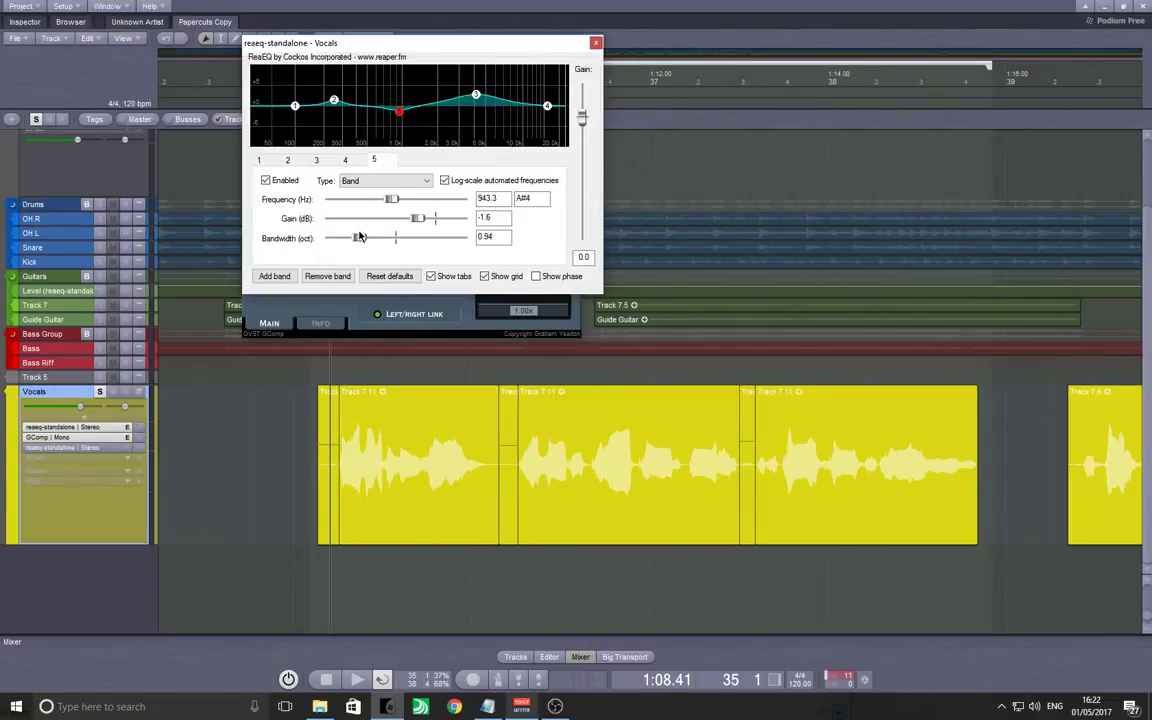
mouse_move(399, 119)
left_click(293, 471)
mouse_move(399, 116)
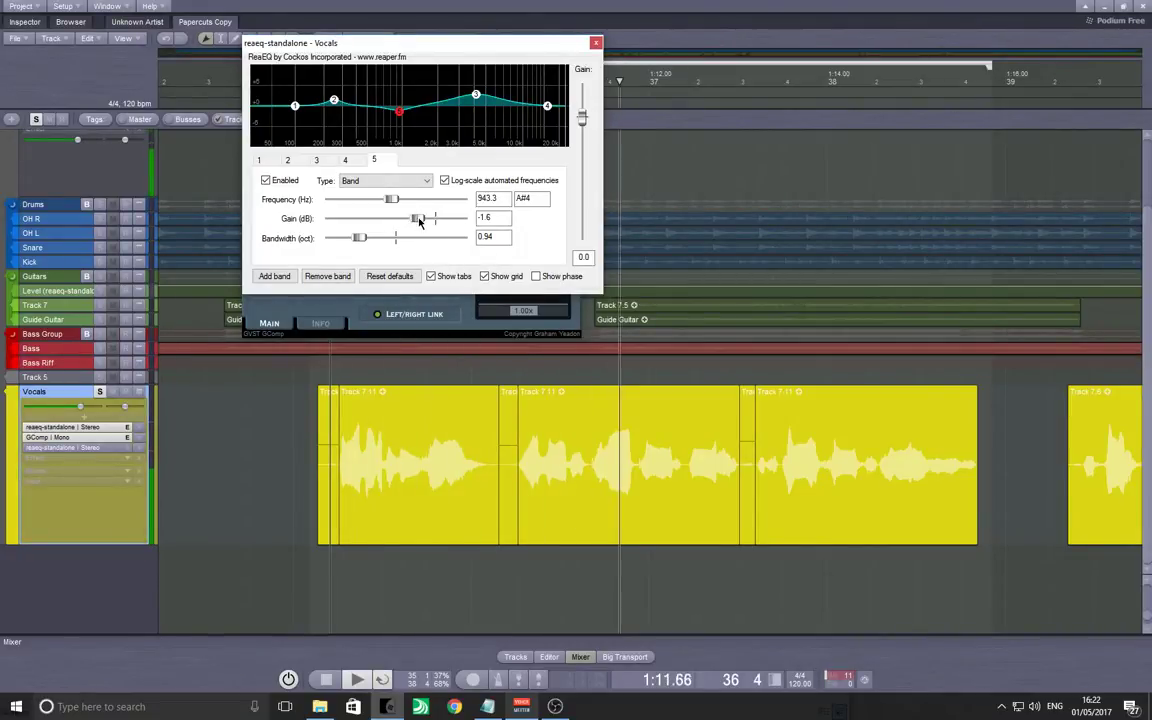
left_click_drag(418, 219, 423, 221)
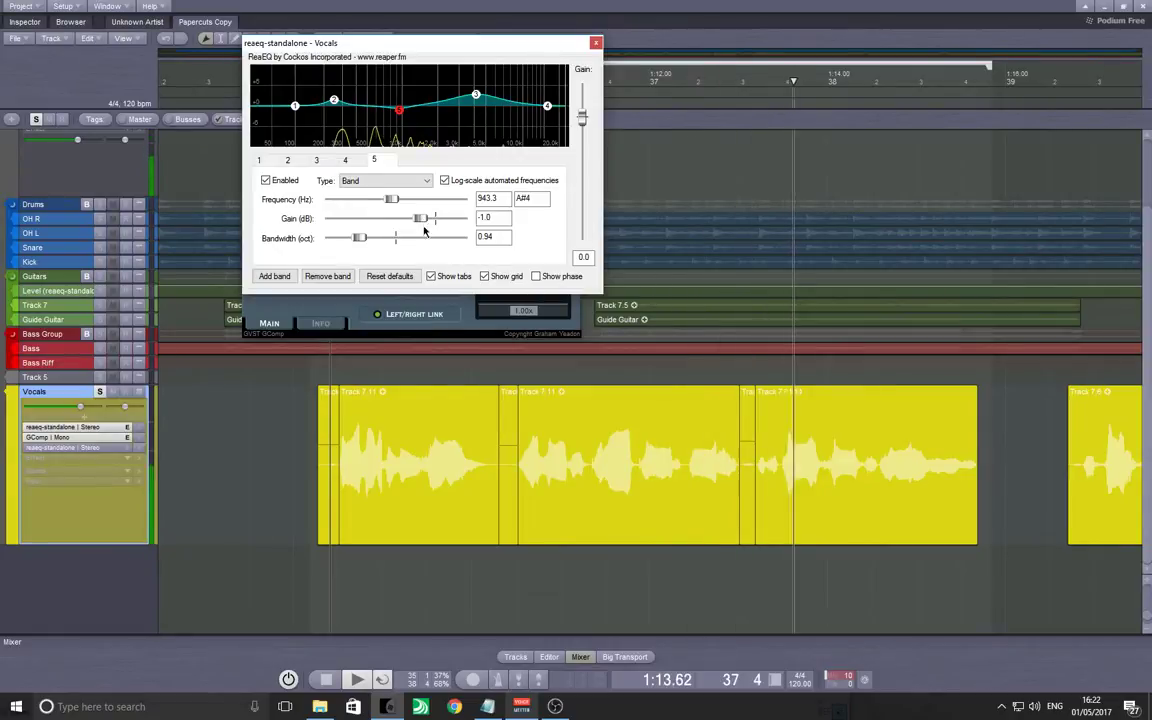
Compare the vocal loop with the second EQ bypassed and active, and set the EQ's overall gain to 2.6.
left_click(125, 423)
key("space")
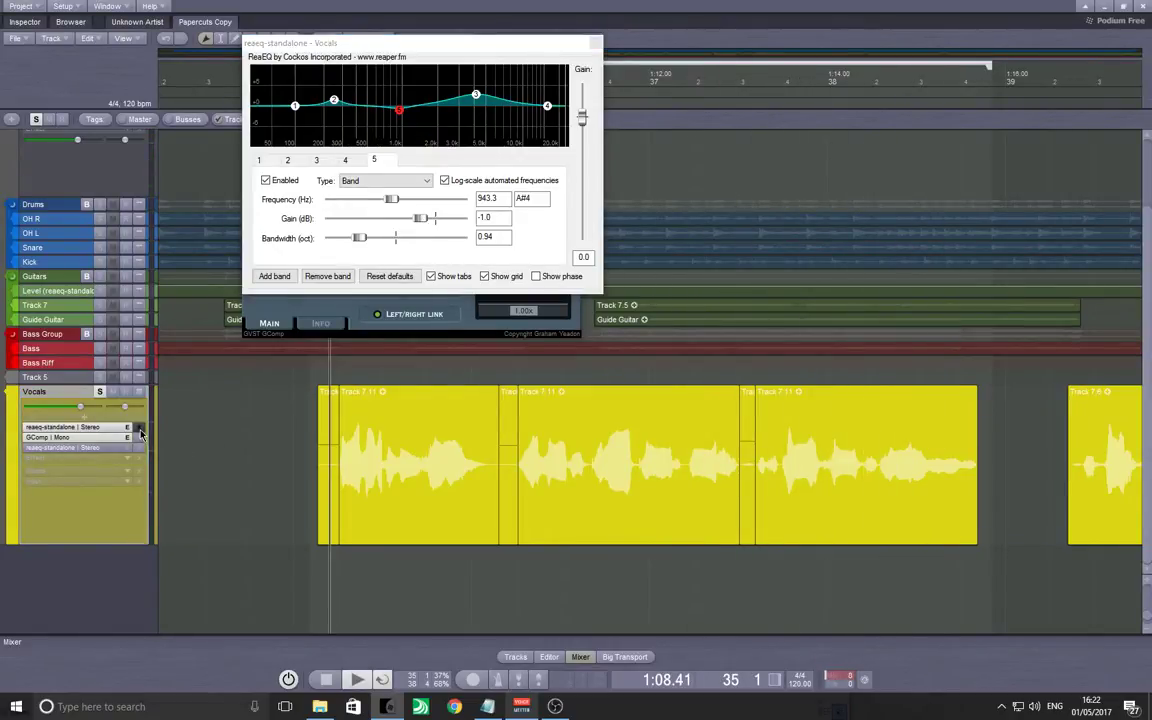
key("space")
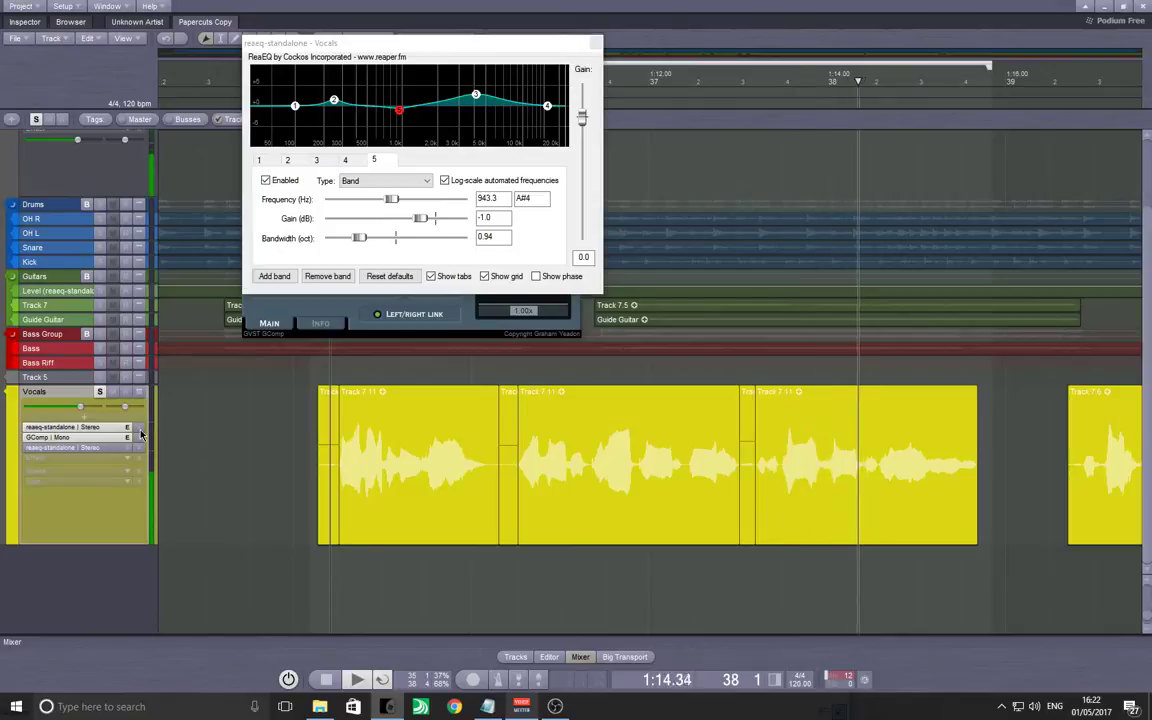
key("space")
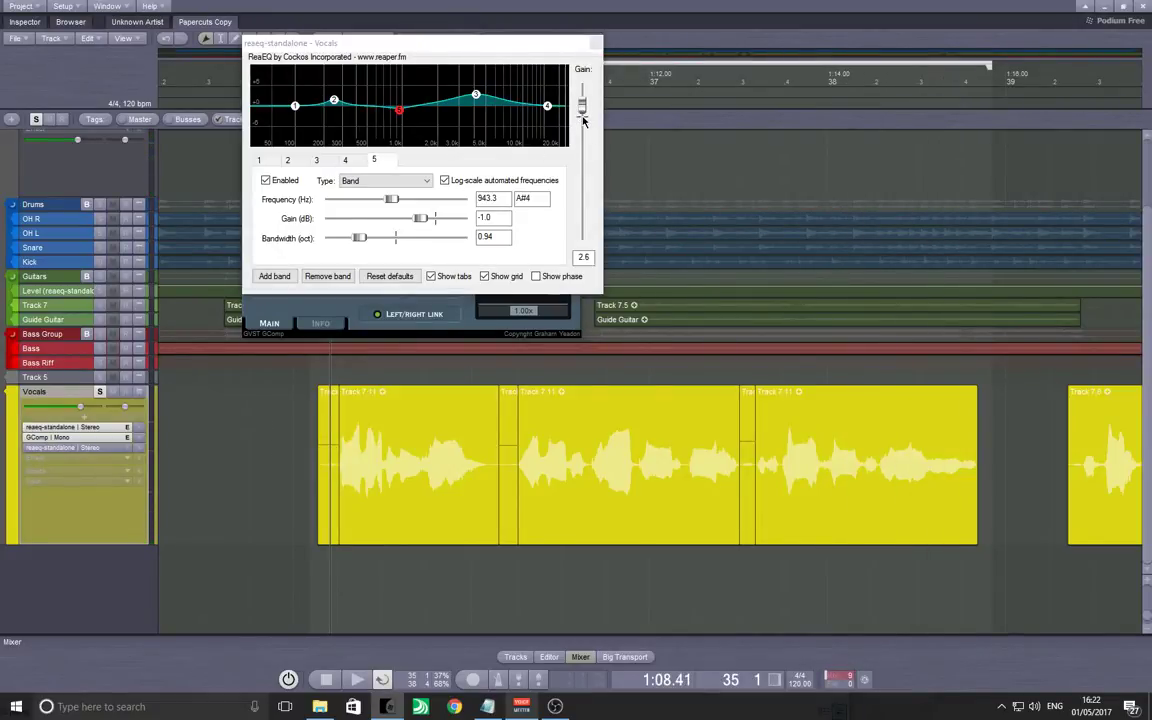
Close the EQ and compressor windows, and add a second GVST GComp mono compressor to the Vocals track with its window open.
left_click(596, 42)
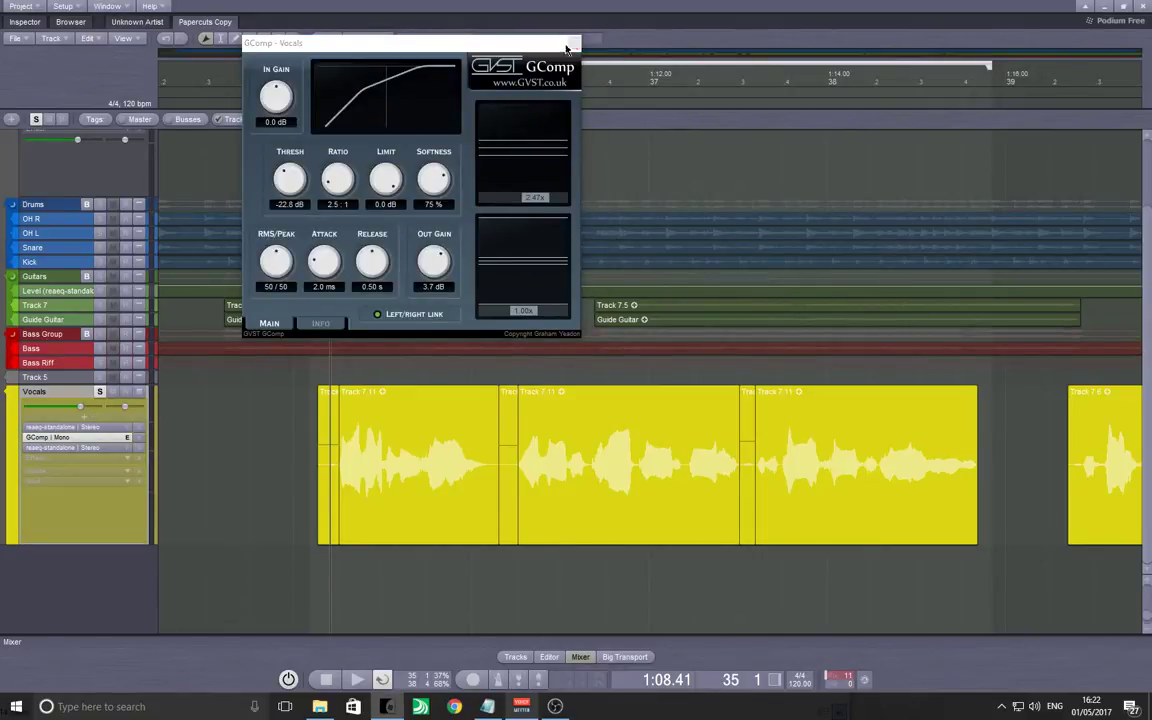
left_click(568, 44)
left_click(78, 418)
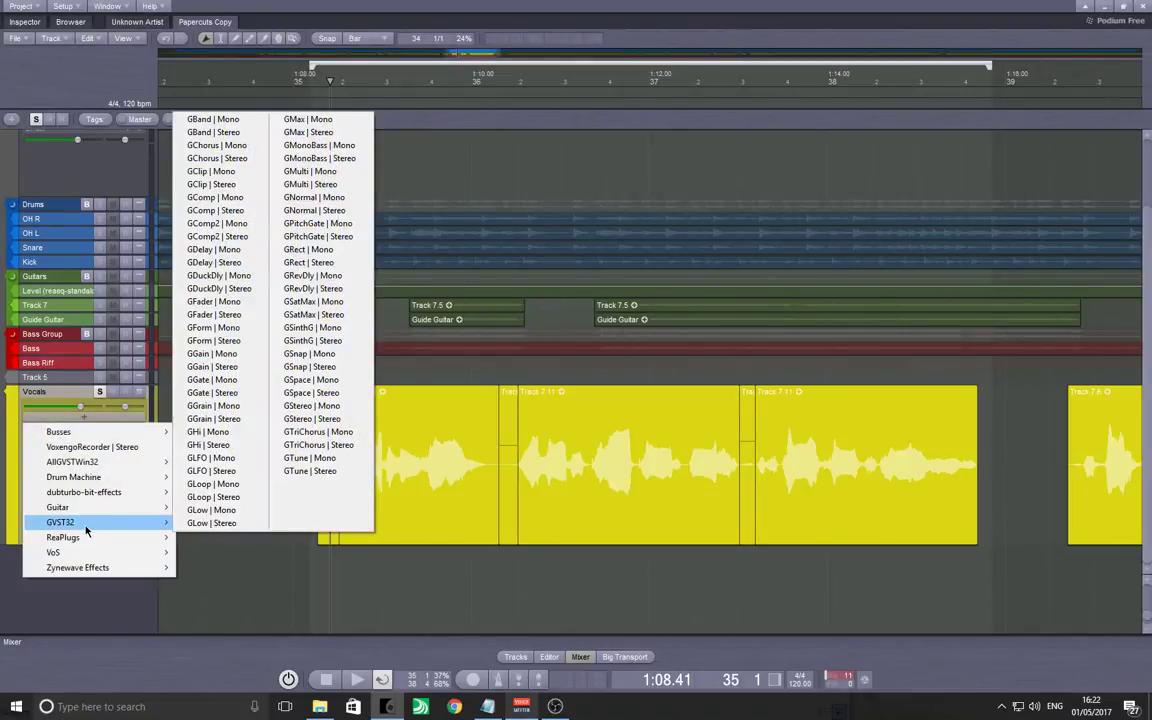
left_click(236, 199)
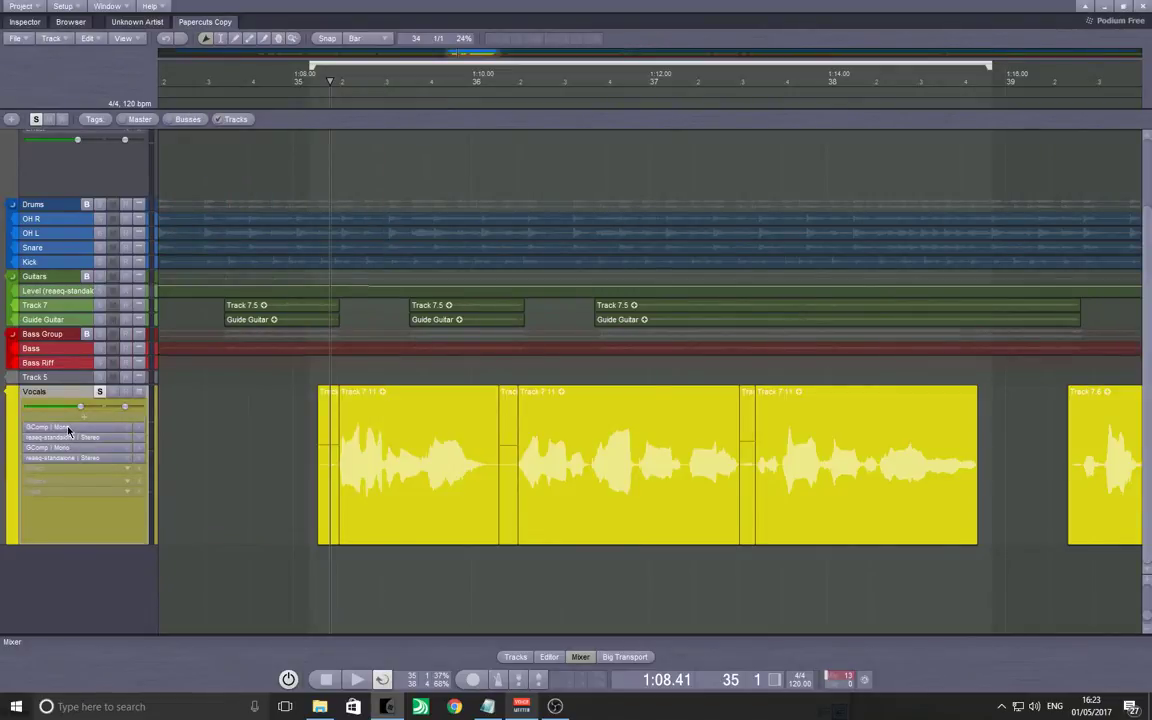
double_click(66, 428)
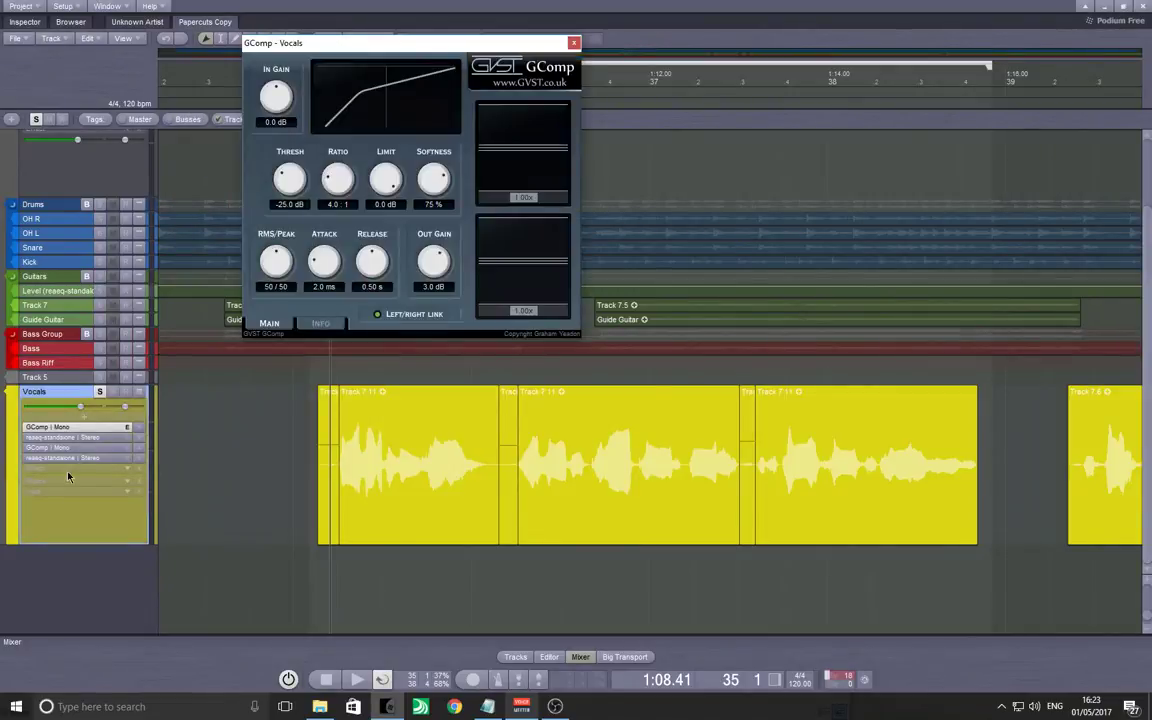
Lower the ratio of the newly added GComp compressor on the Vocals track to 2.5:1.
left_click(314, 432)
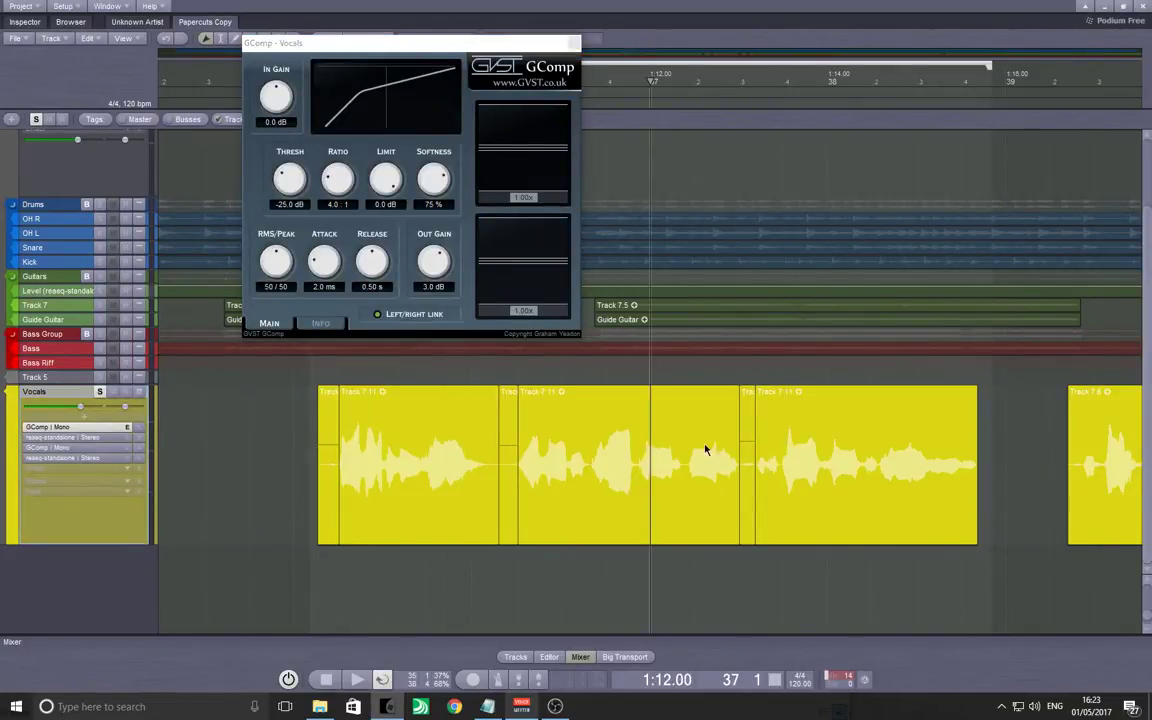
scroll(705, 450, "up", 1)
left_click(997, 469)
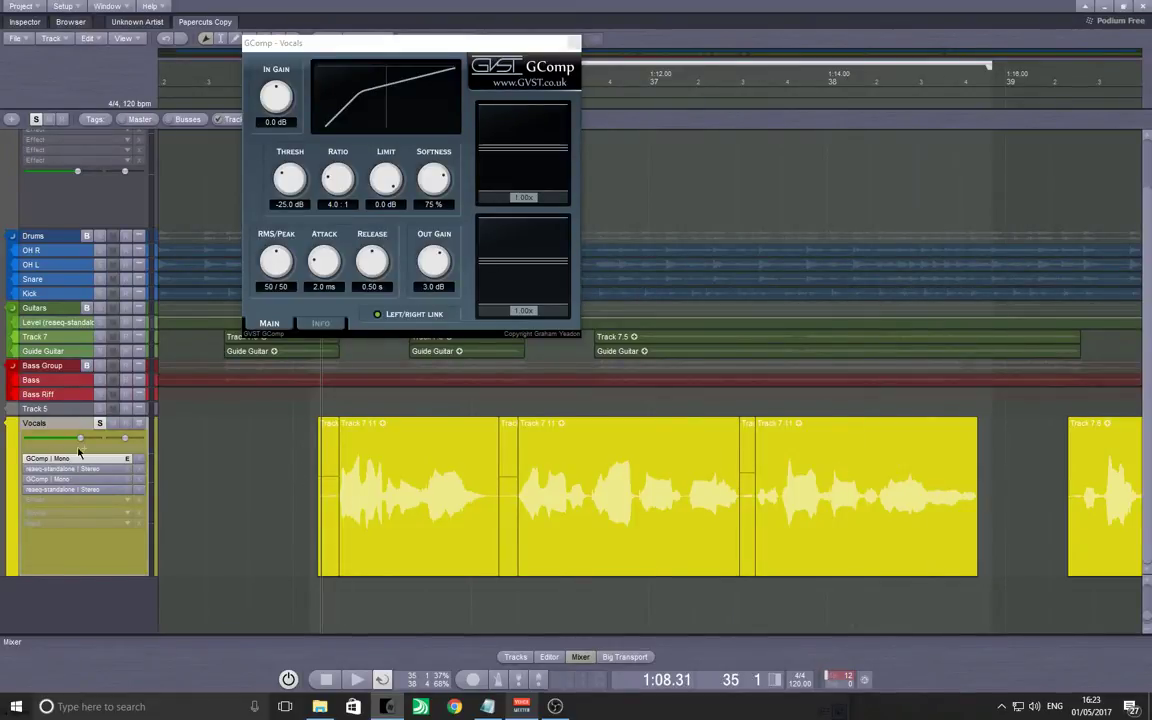
left_click_drag(342, 183, 347, 190)
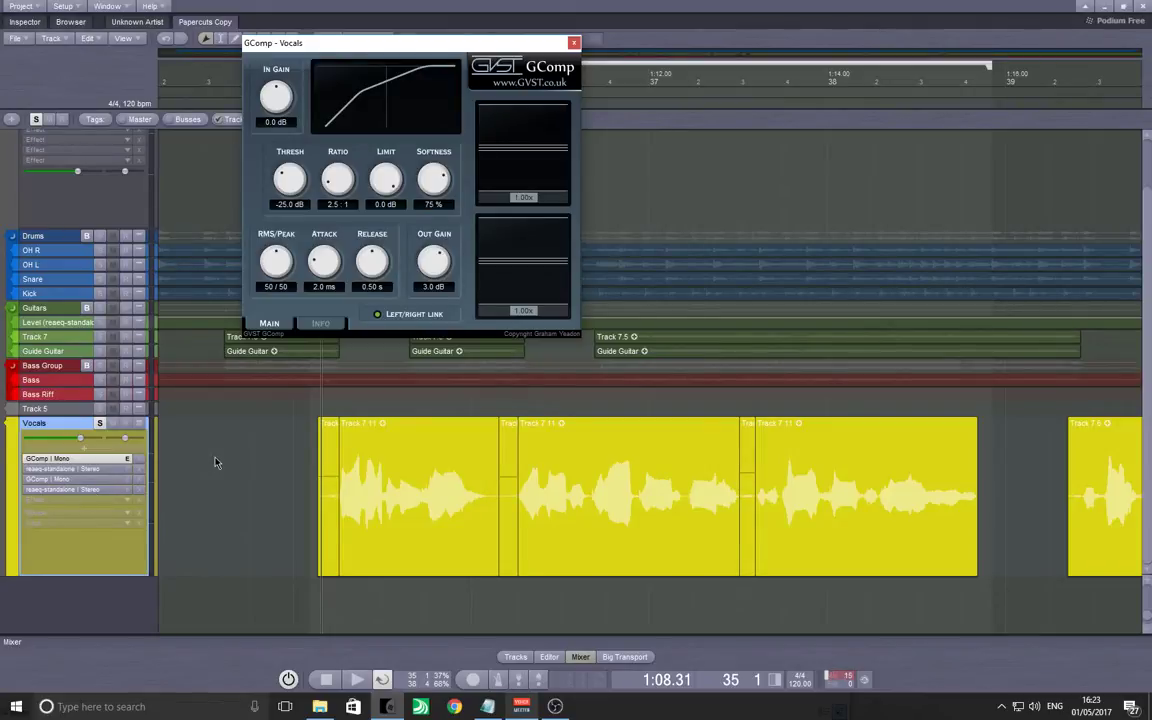
Play the vocal loop while setting the compressor's threshold to -17.3 dB and ratio to 1.8:1, and stop playback.
left_click(312, 517)
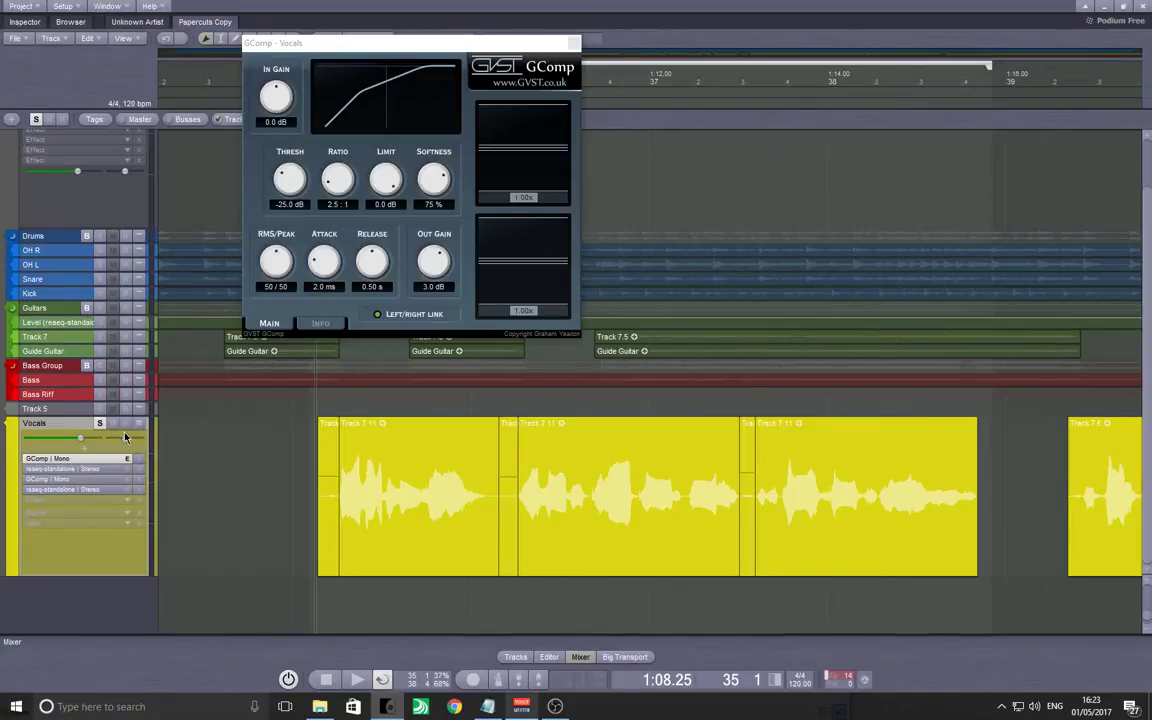
key("space")
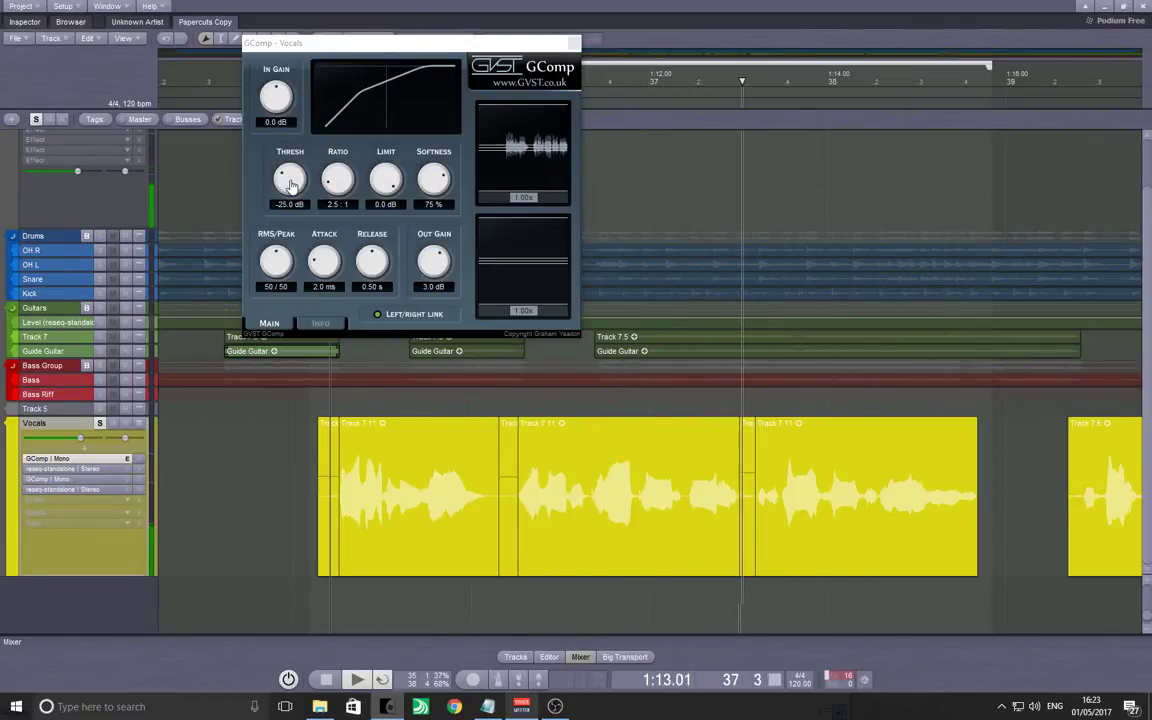
left_click_drag(298, 197, 292, 173)
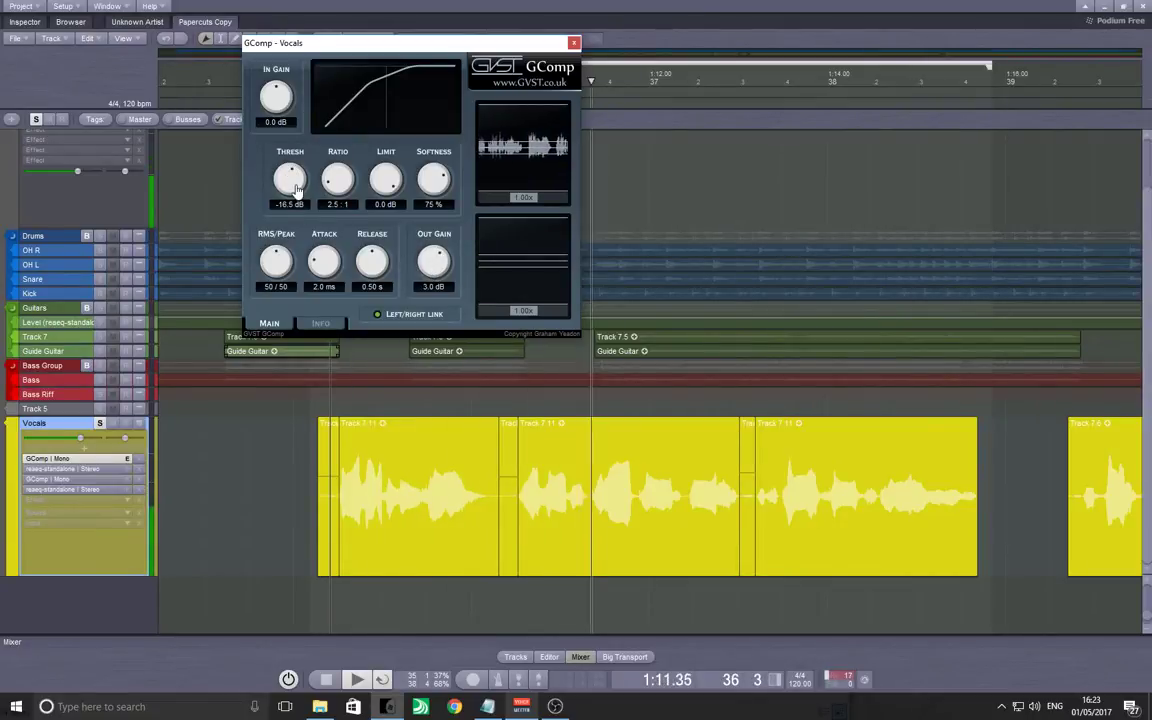
left_click_drag(295, 186, 328, 190)
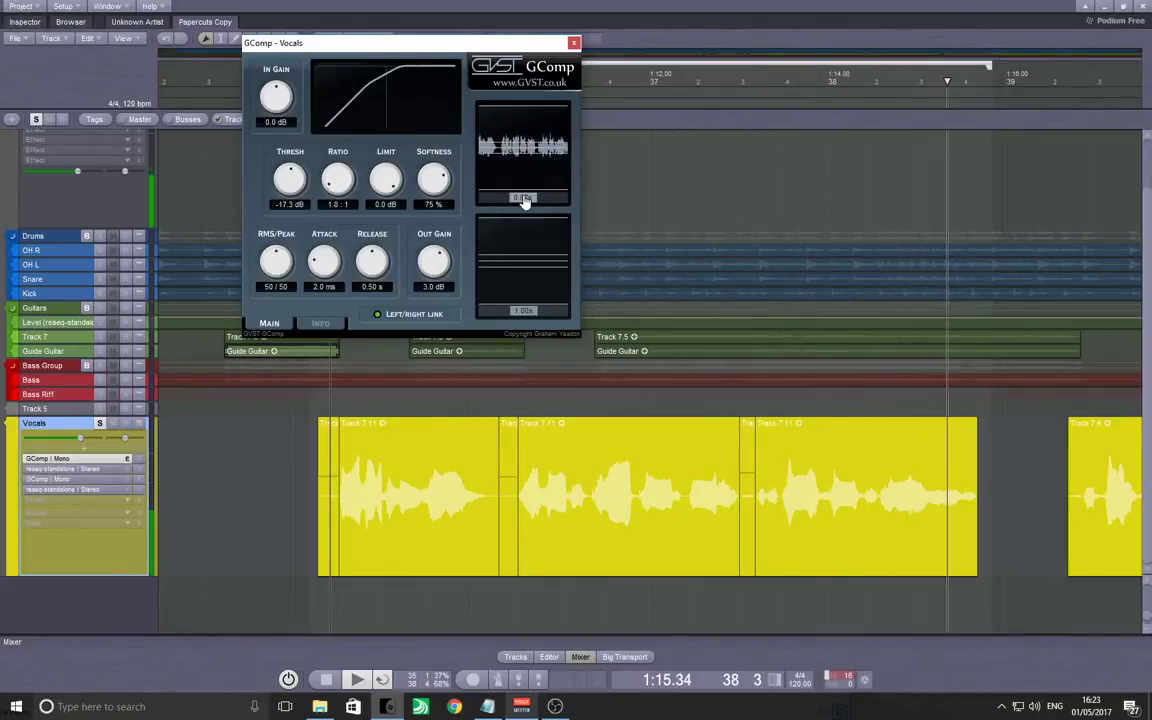
left_click(1076, 489)
left_click(1046, 490)
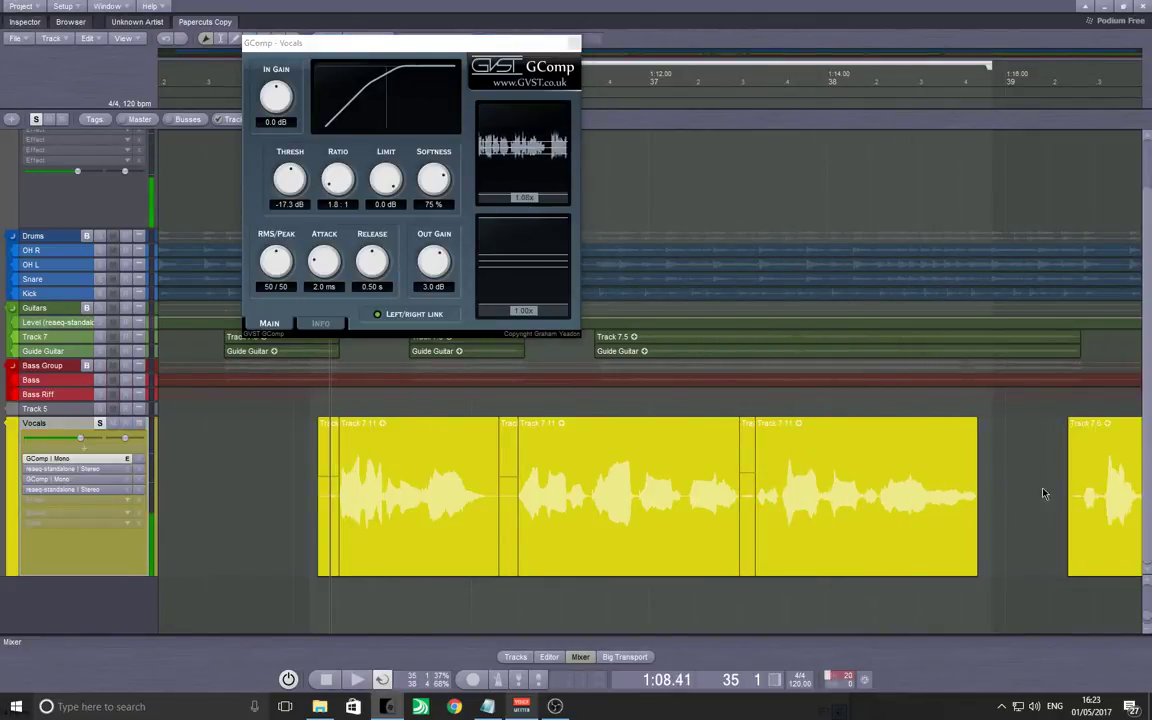
Audition the vocals from bar 44 and enlarge the compressor's upper waveform display to 2.47x.
scroll(1036, 499, "down", 5)
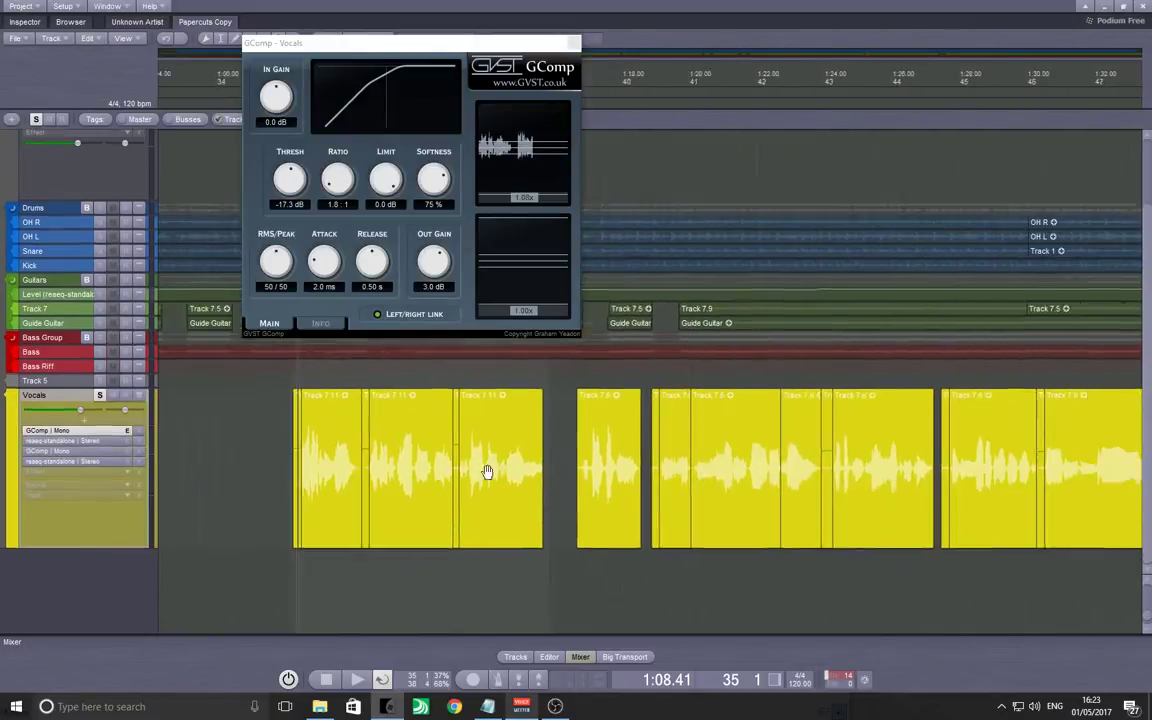
left_click(699, 467)
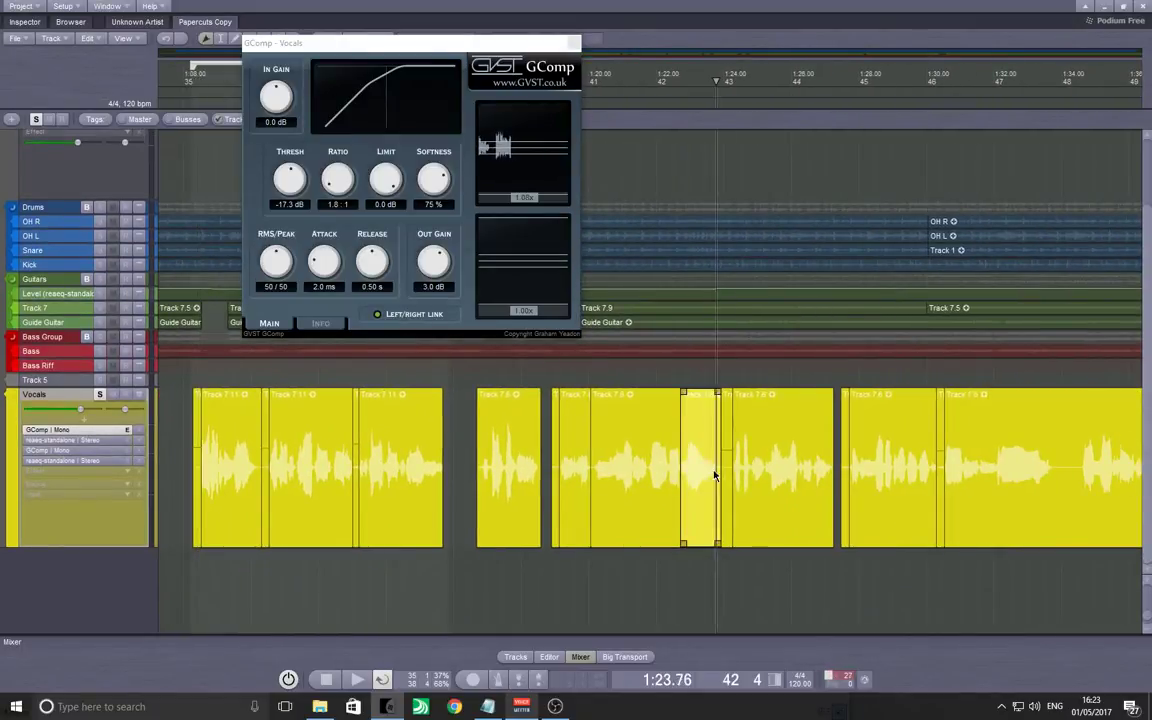
left_click(725, 476)
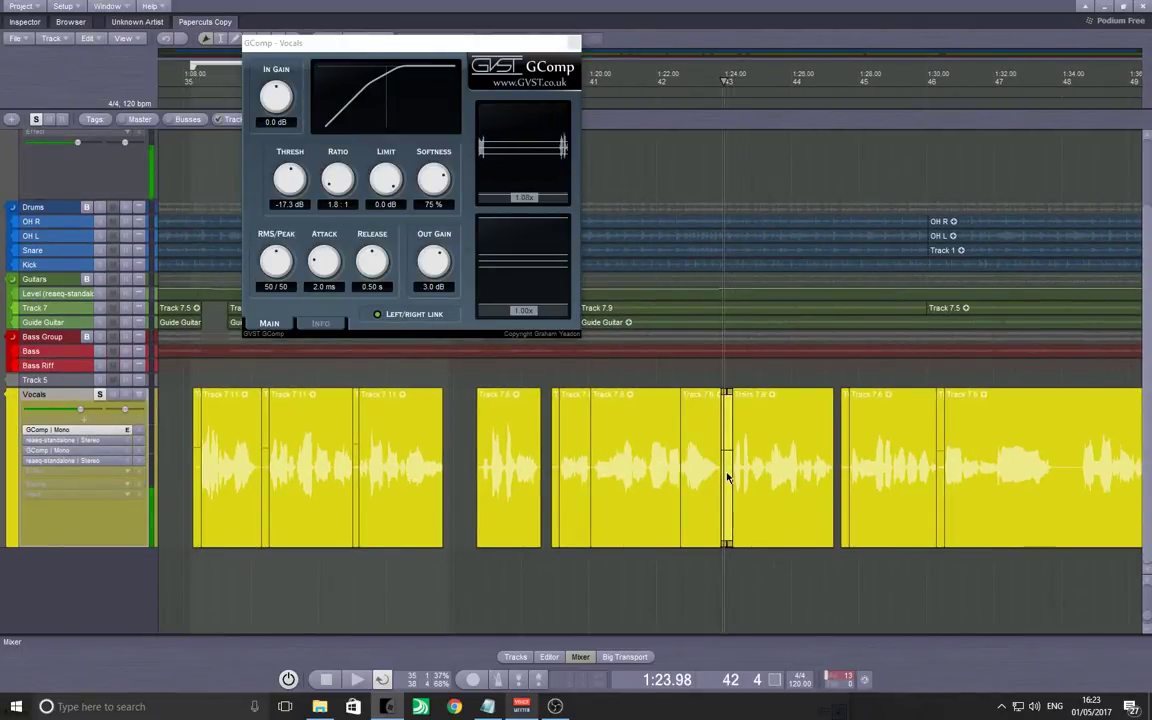
left_click(575, 489)
left_click(839, 469)
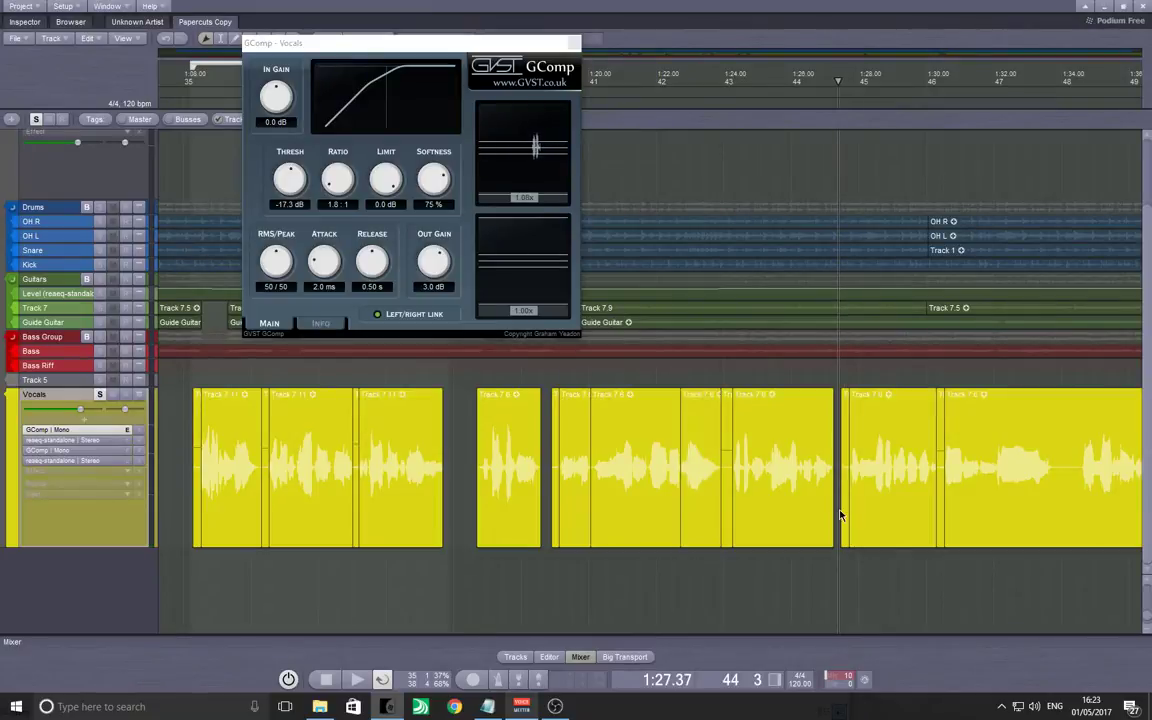
key("space")
left_click(900, 471)
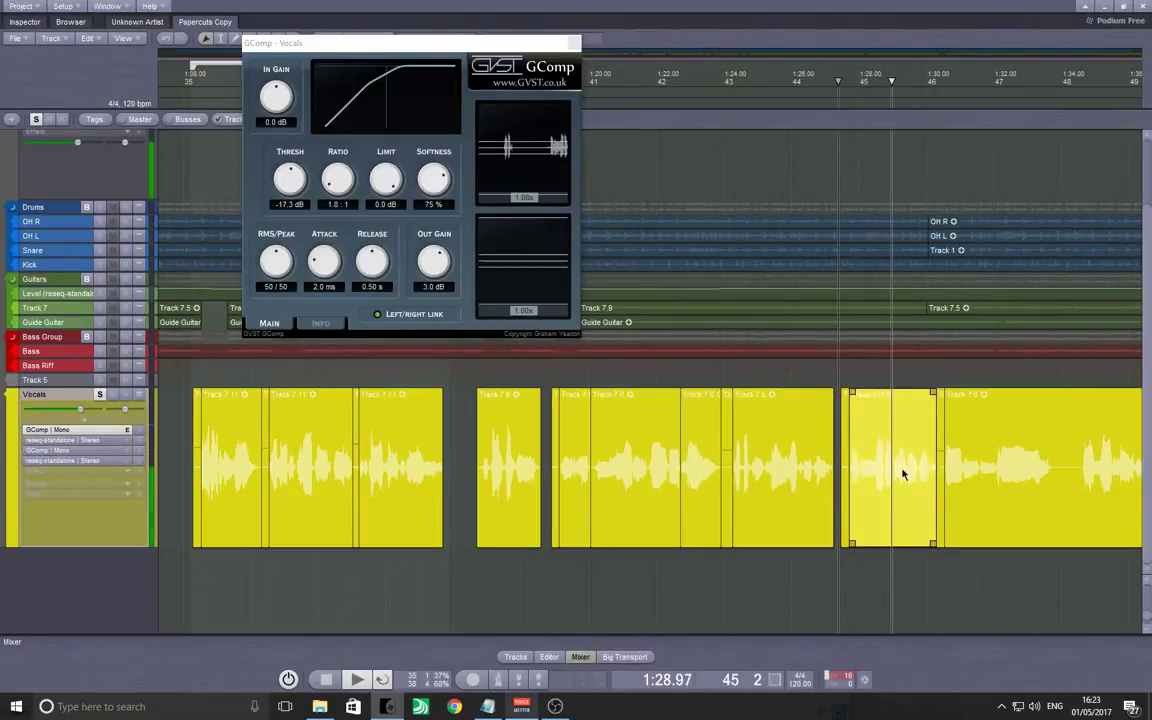
left_click(957, 483)
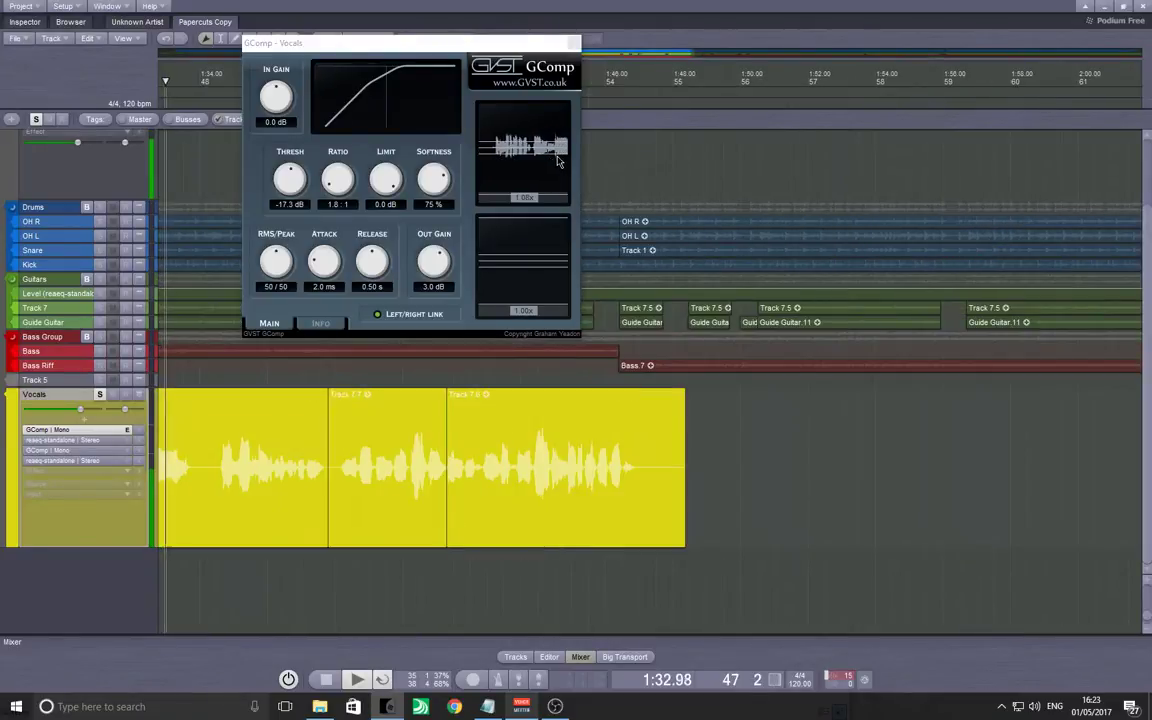
left_click_drag(523, 201, 521, 158)
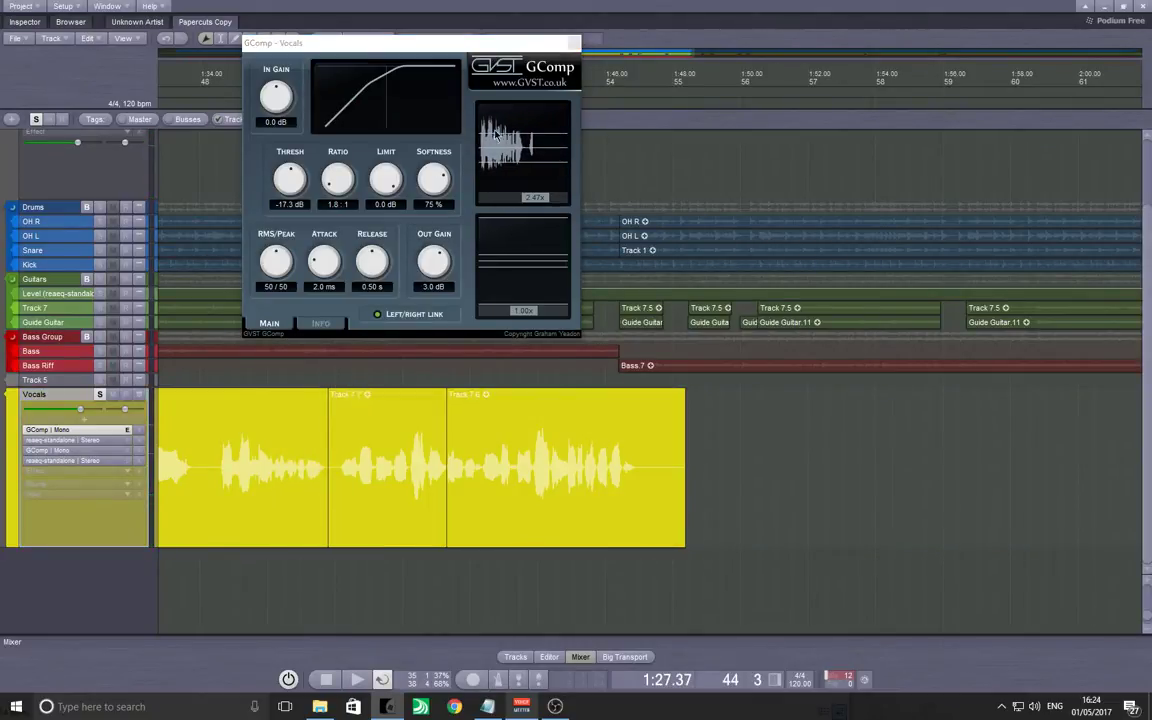
left_click(312, 465)
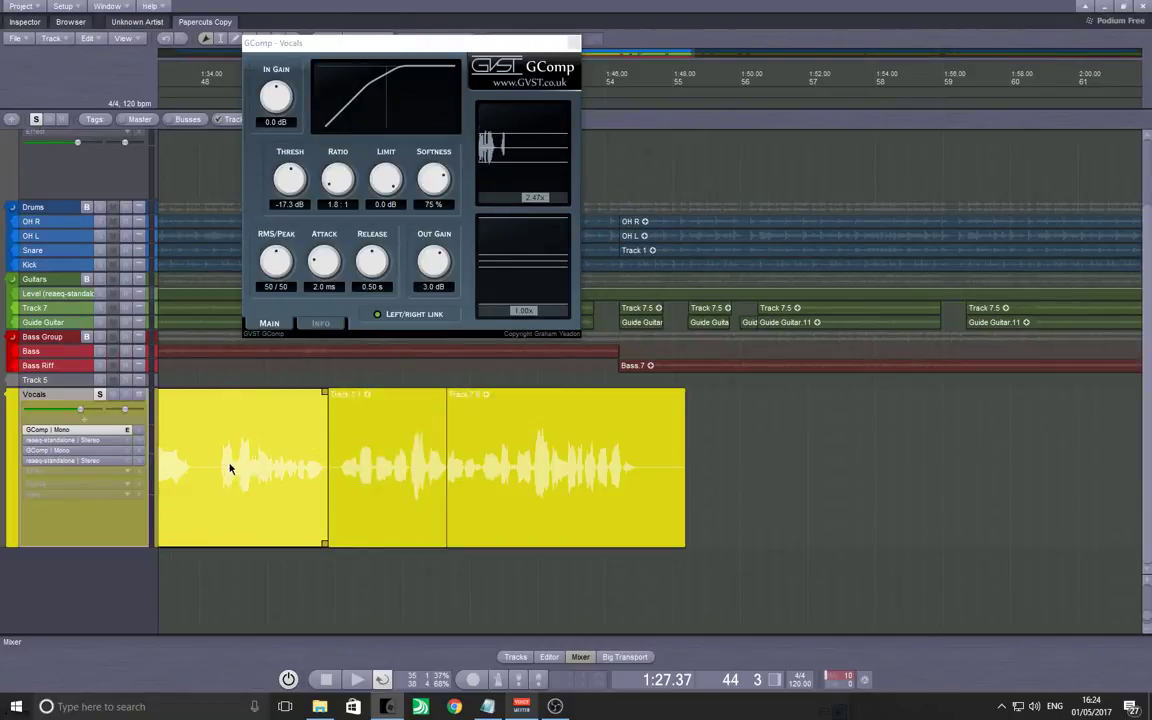
scroll(260, 468, "down", 5)
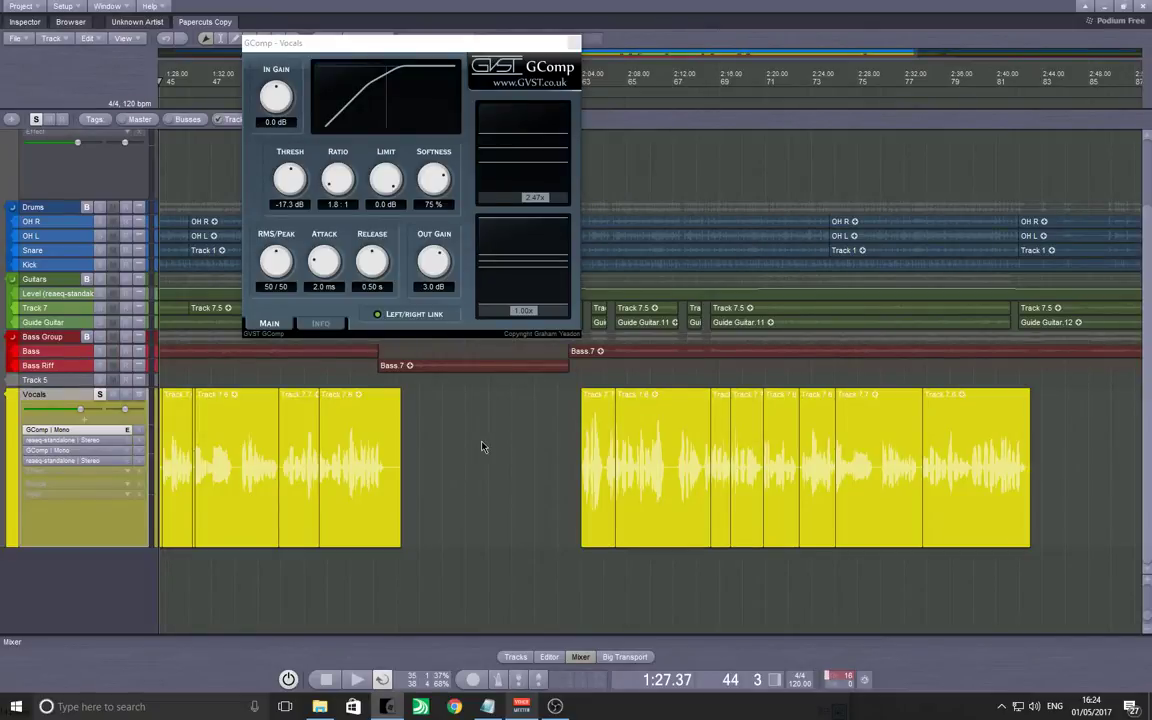
left_click(244, 427)
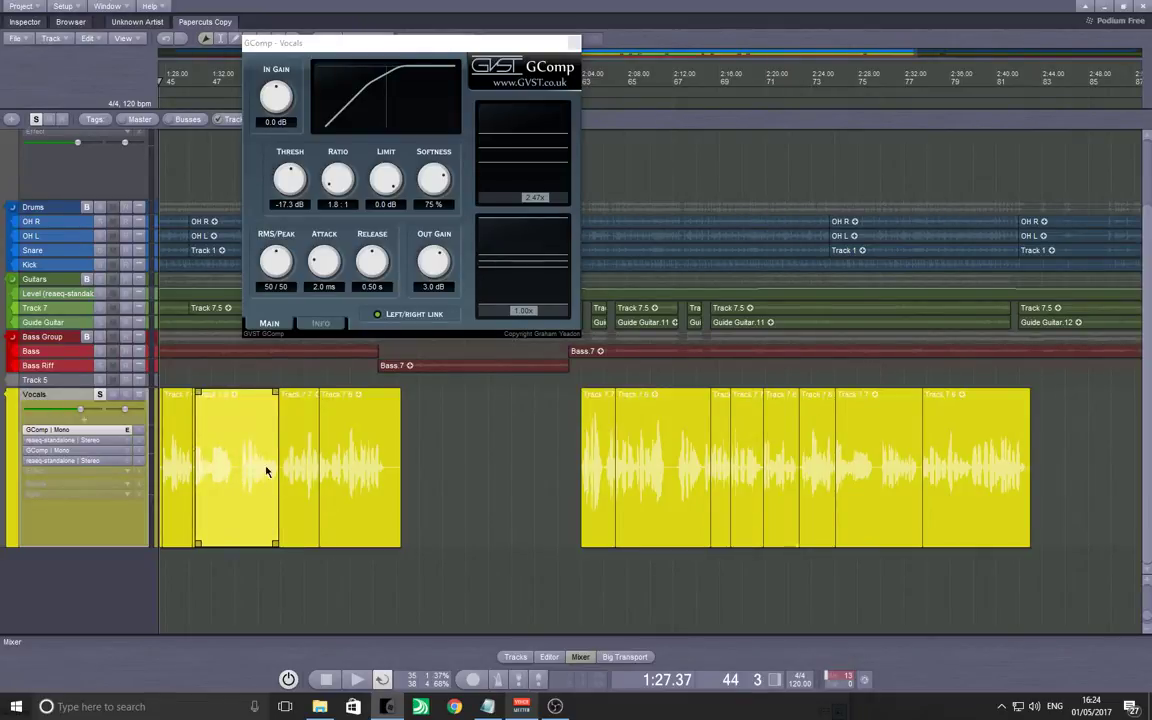
left_click(333, 458)
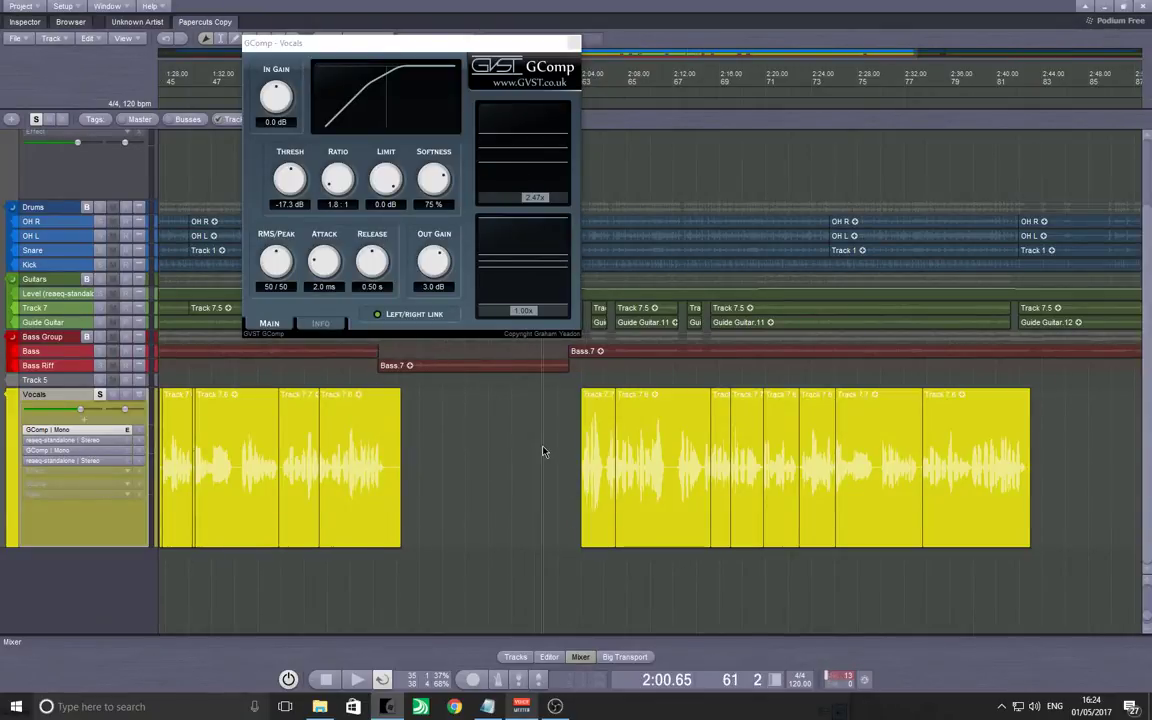
Add the zReverb | Mono In effect after the compressor on the Vocals track and open its window.
left_click(75, 425)
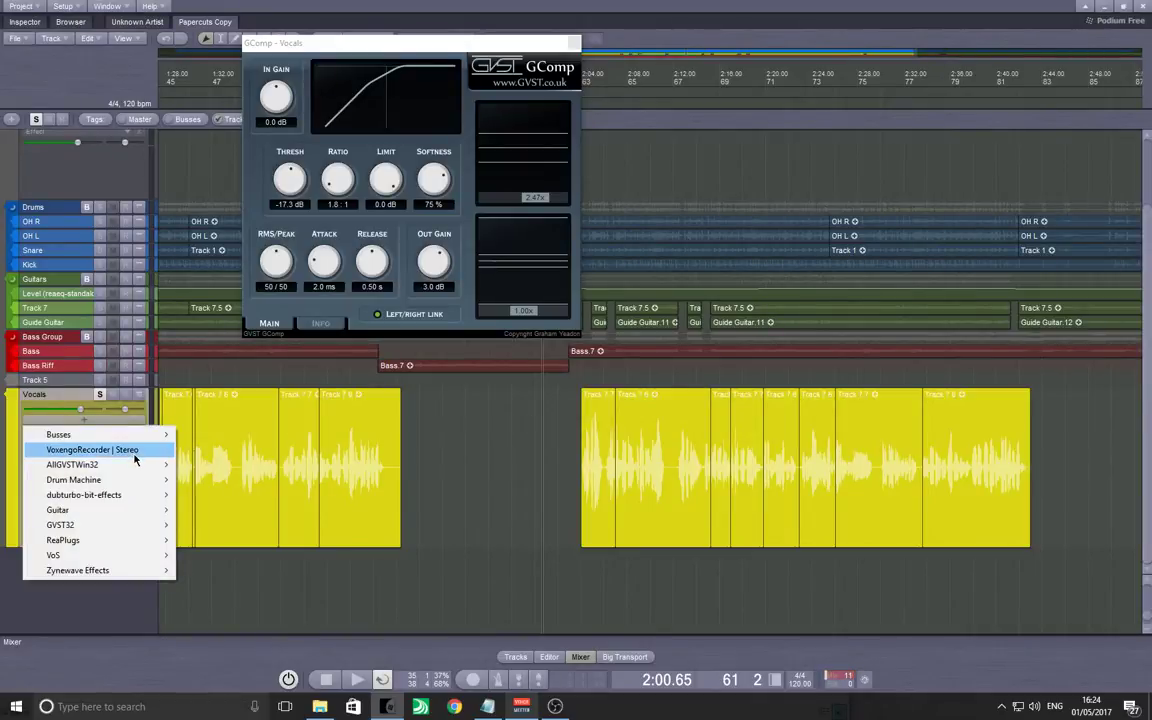
mouse_move(137, 442)
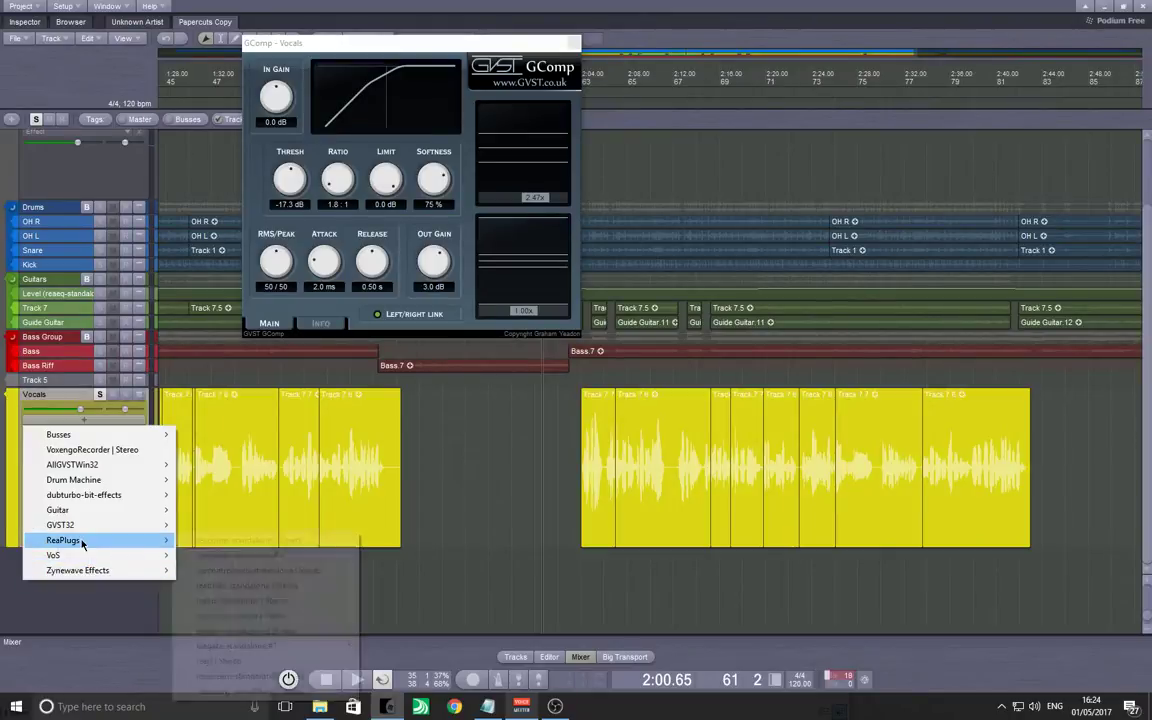
mouse_move(70, 579)
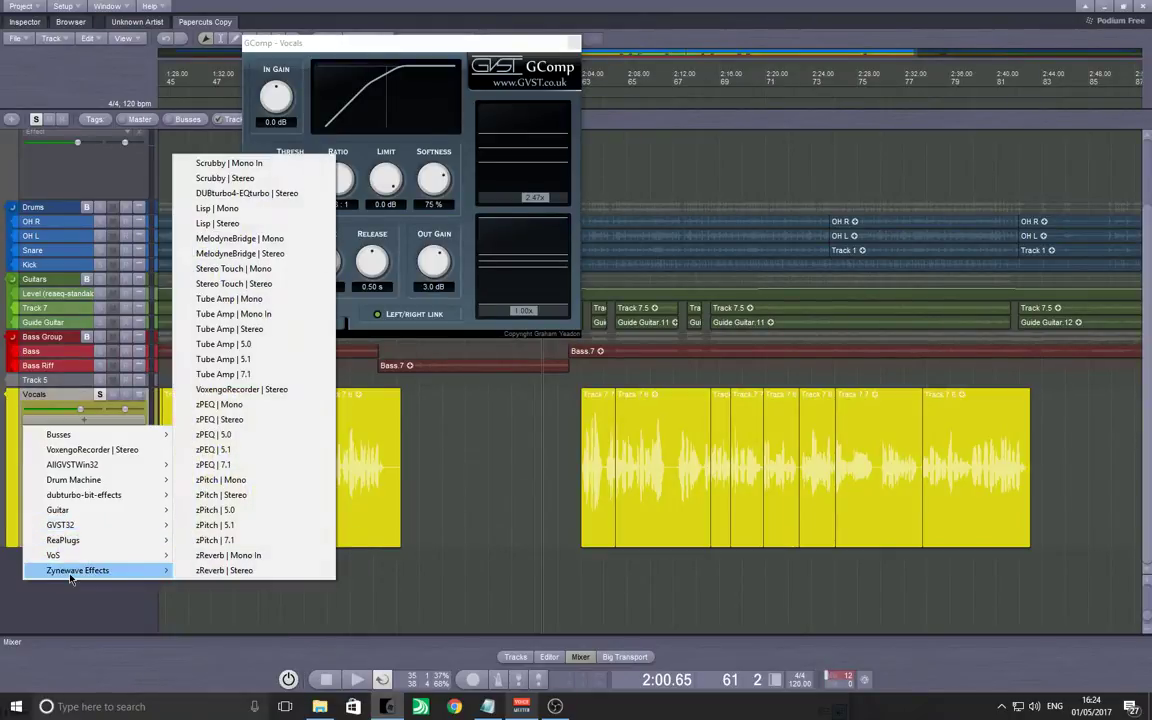
left_click(228, 556)
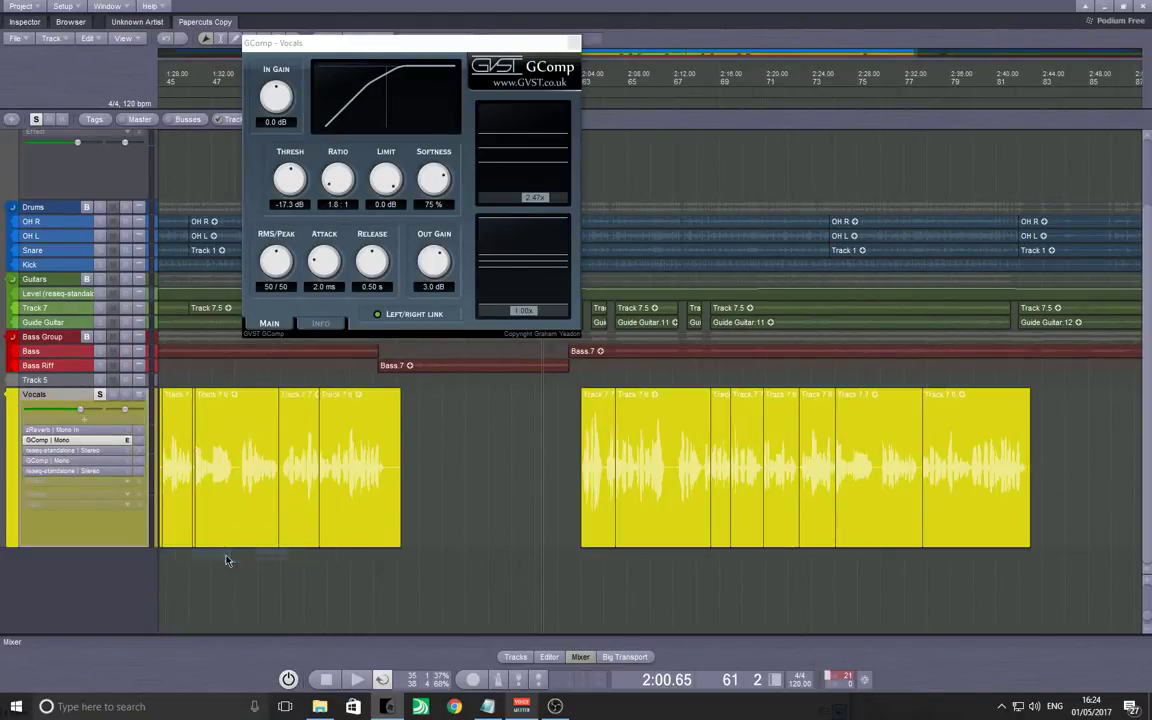
left_click(52, 430)
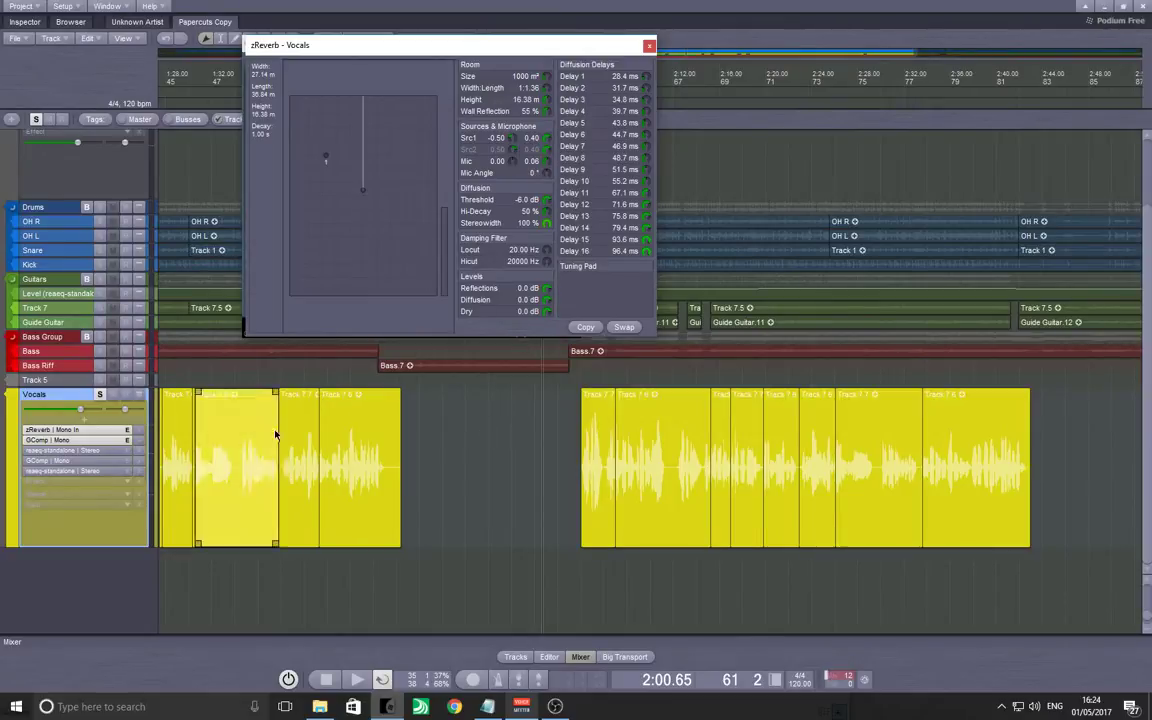
Audition the soloed vocals with reverb from bar 21, where the first vocal clips start, and stop playback.
left_click_drag(473, 470, 854, 461)
left_click(360, 463)
left_click(321, 458)
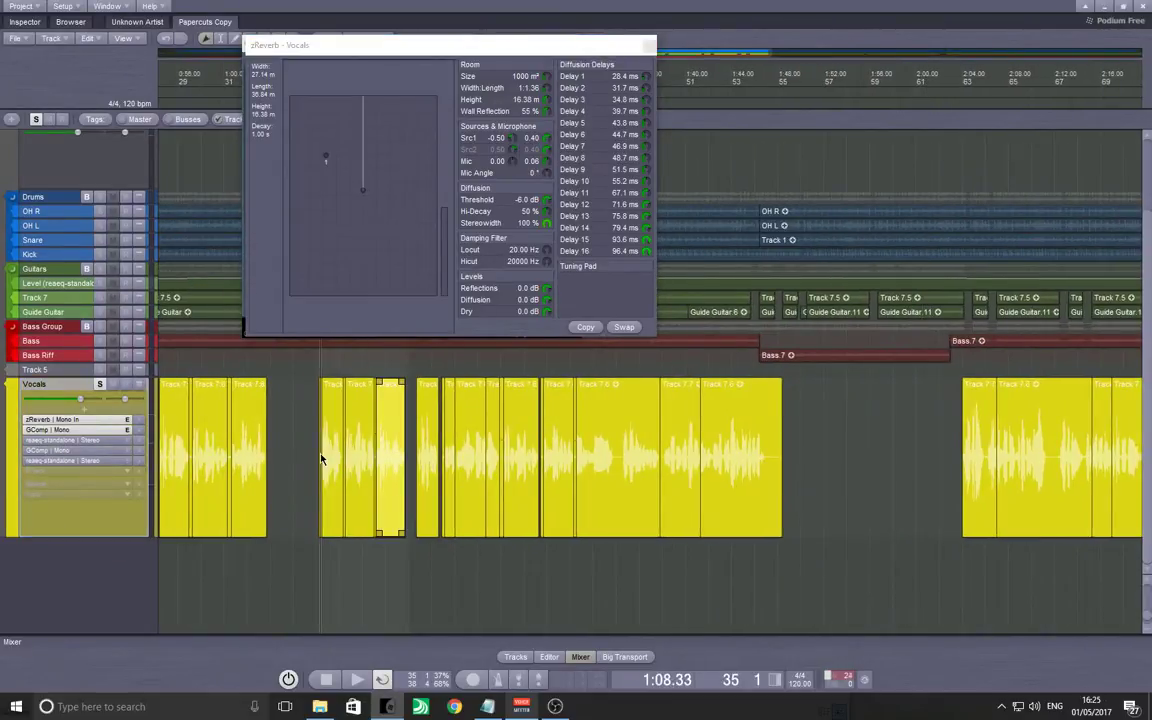
left_click_drag(651, 447, 779, 445)
left_click_drag(570, 468, 586, 487)
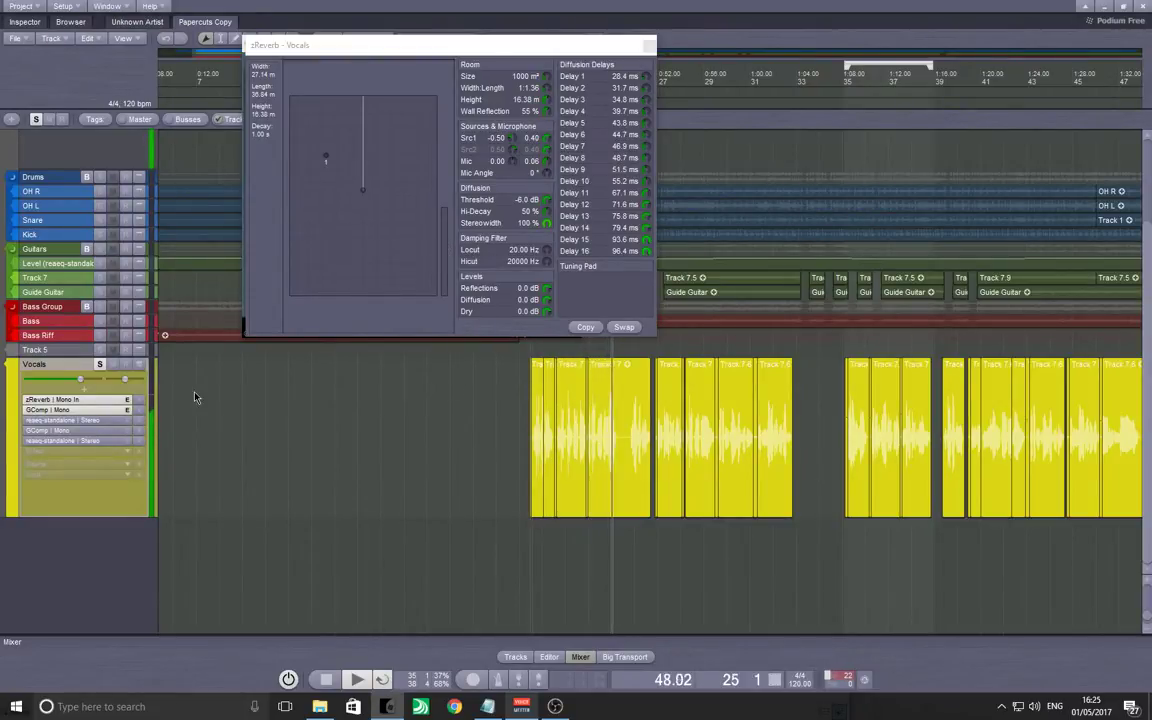
key("space")
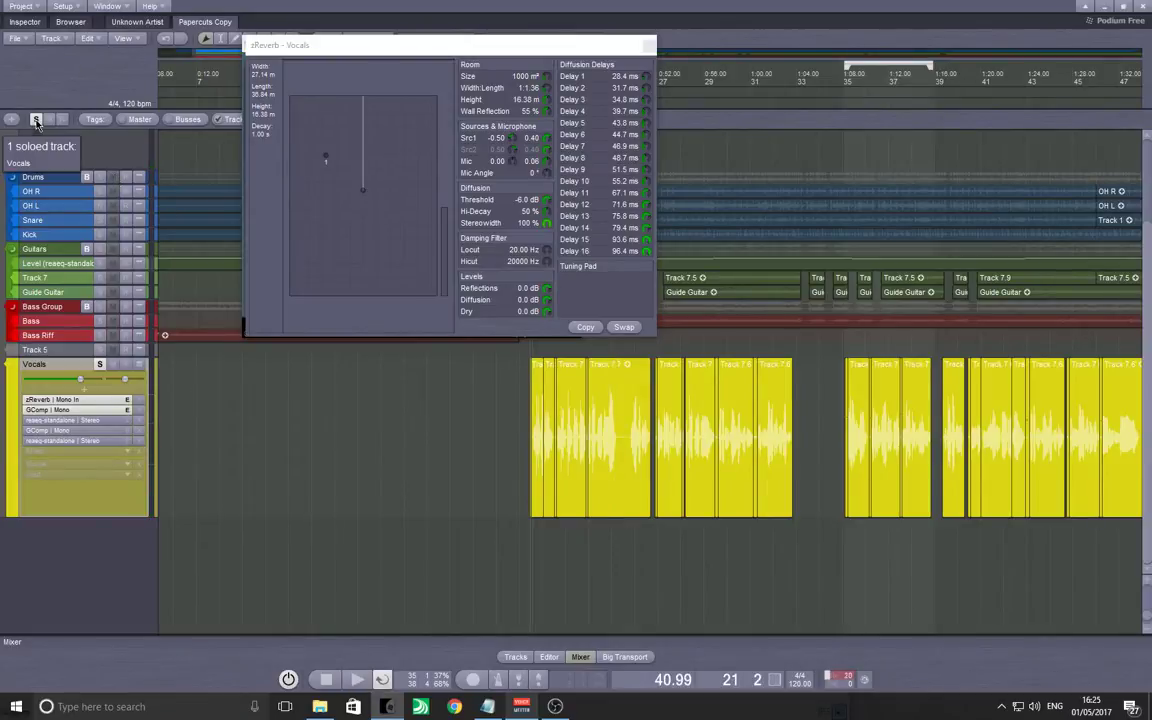
Unsolo the Vocals track and compare the full mix from bar 21 with the vocal effects active and bypassed.
left_click(99, 366)
key("space")
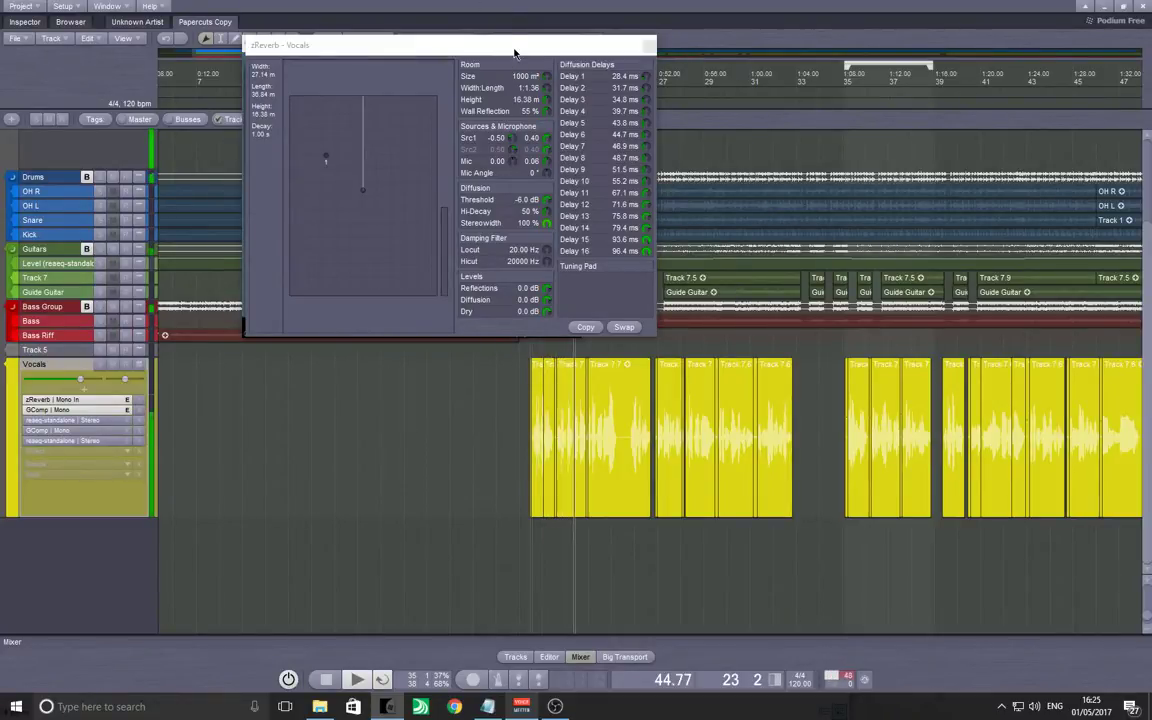
left_click_drag(512, 51, 459, 71)
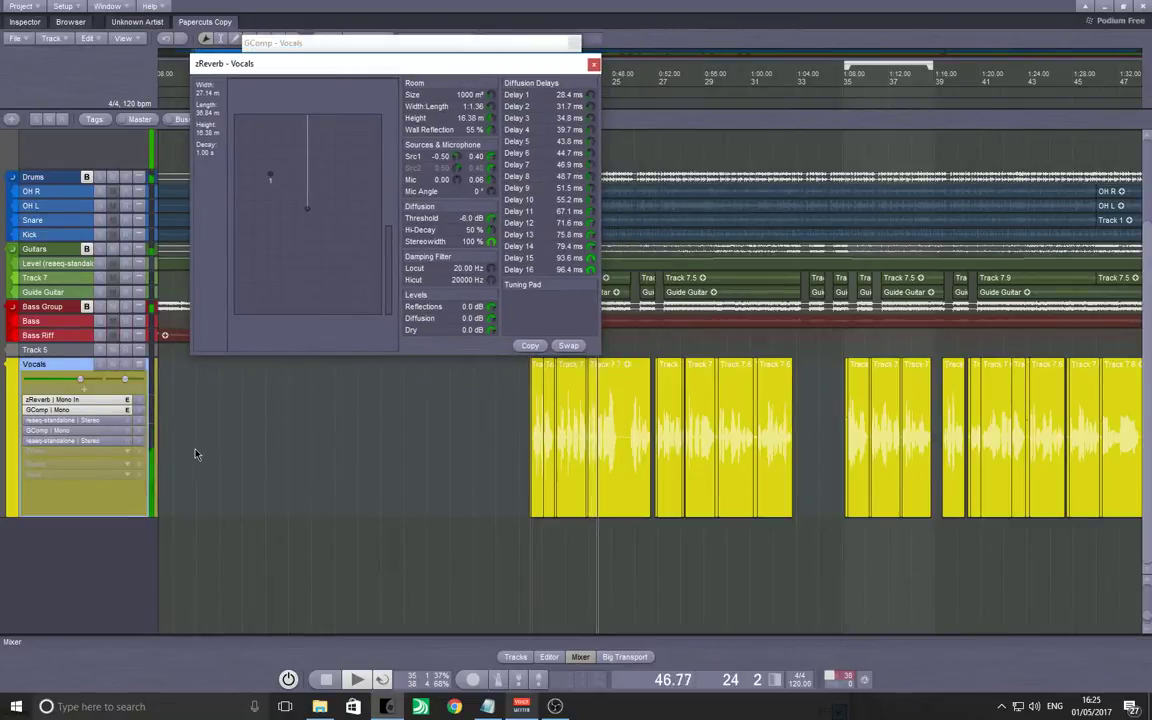
key("space")
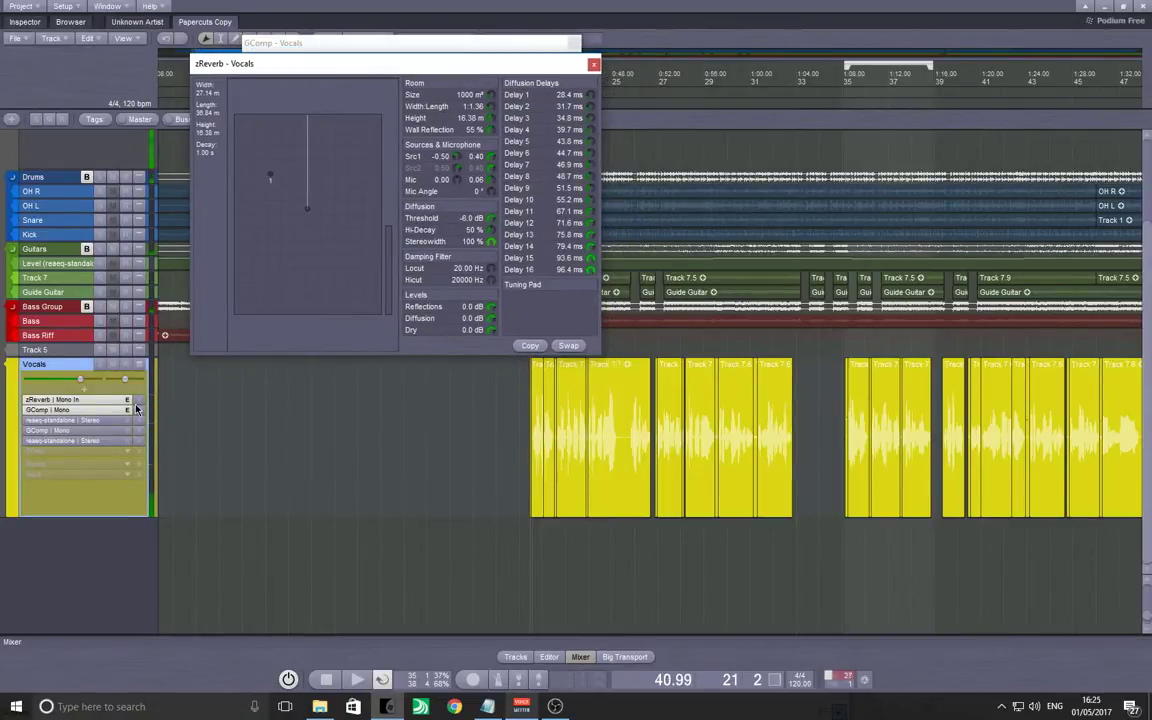
left_click(138, 401)
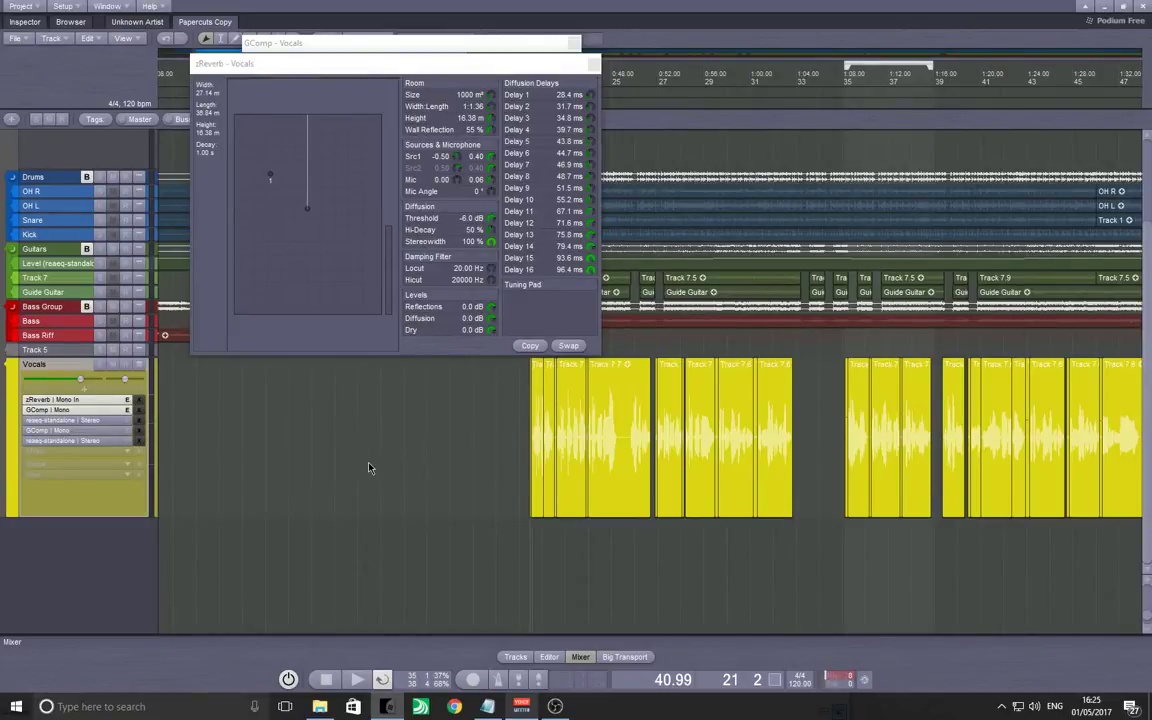
key("space")
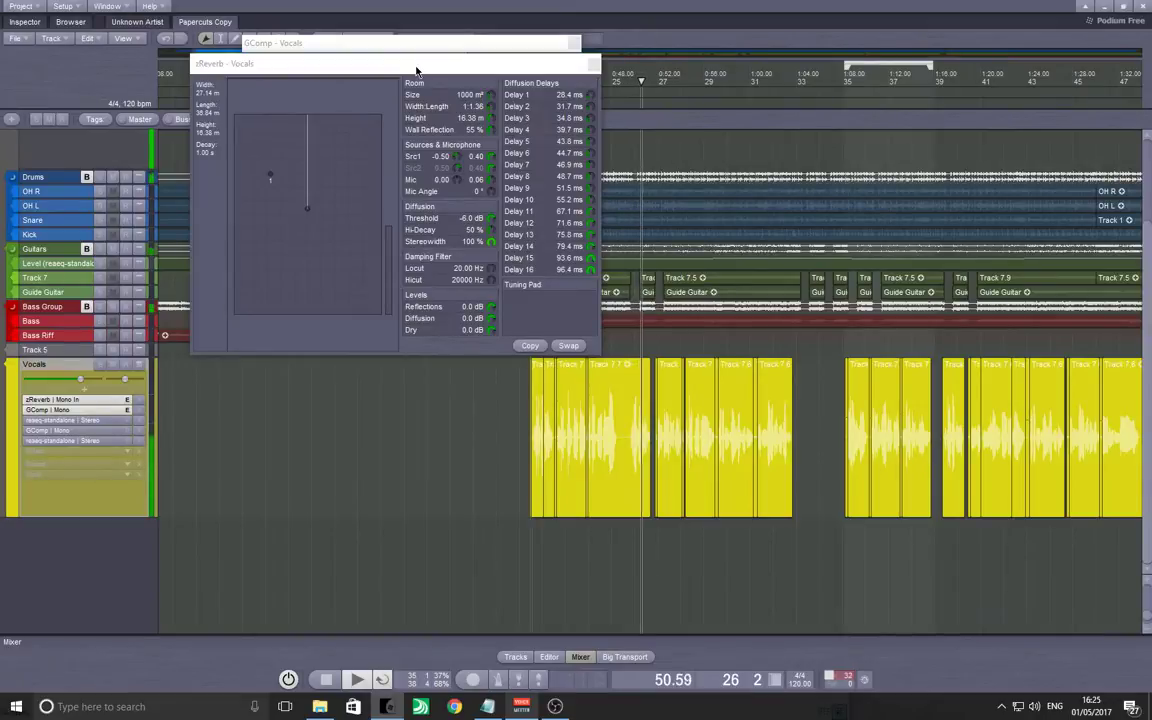
Close the zReverb window and enlarge the compressor's upper waveform display to 3.55x while the full mix plays.
left_click_drag(417, 70, 372, 96)
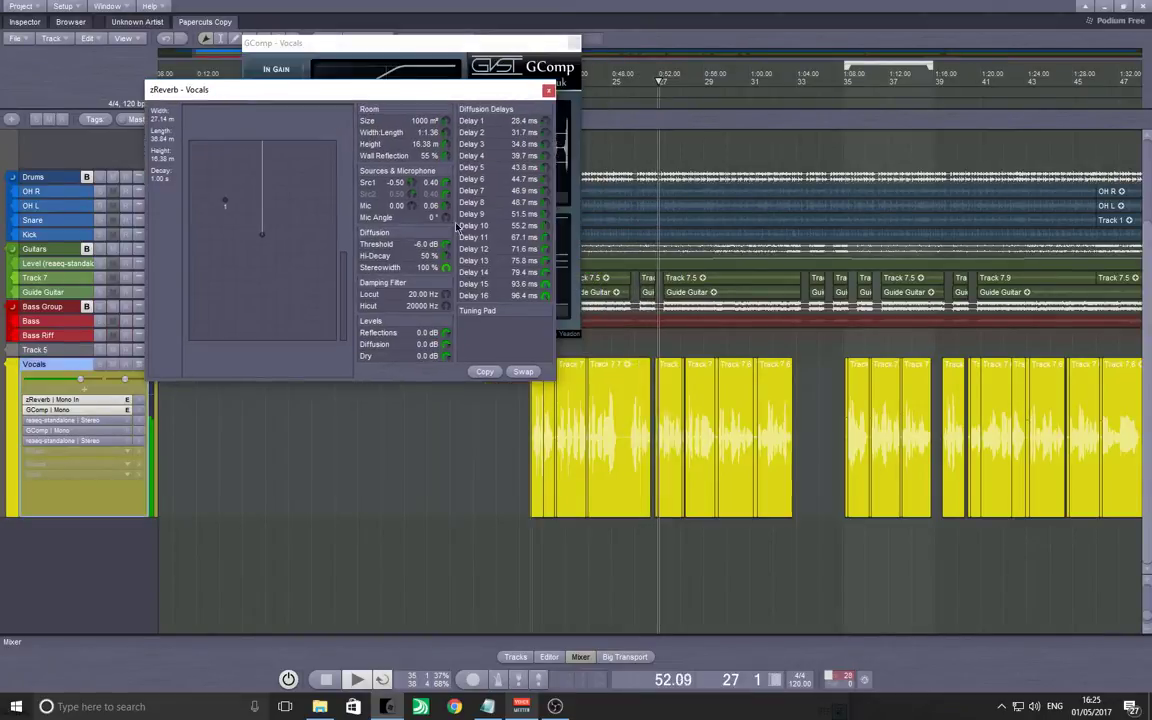
left_click(549, 93)
left_click_drag(514, 48, 464, 76)
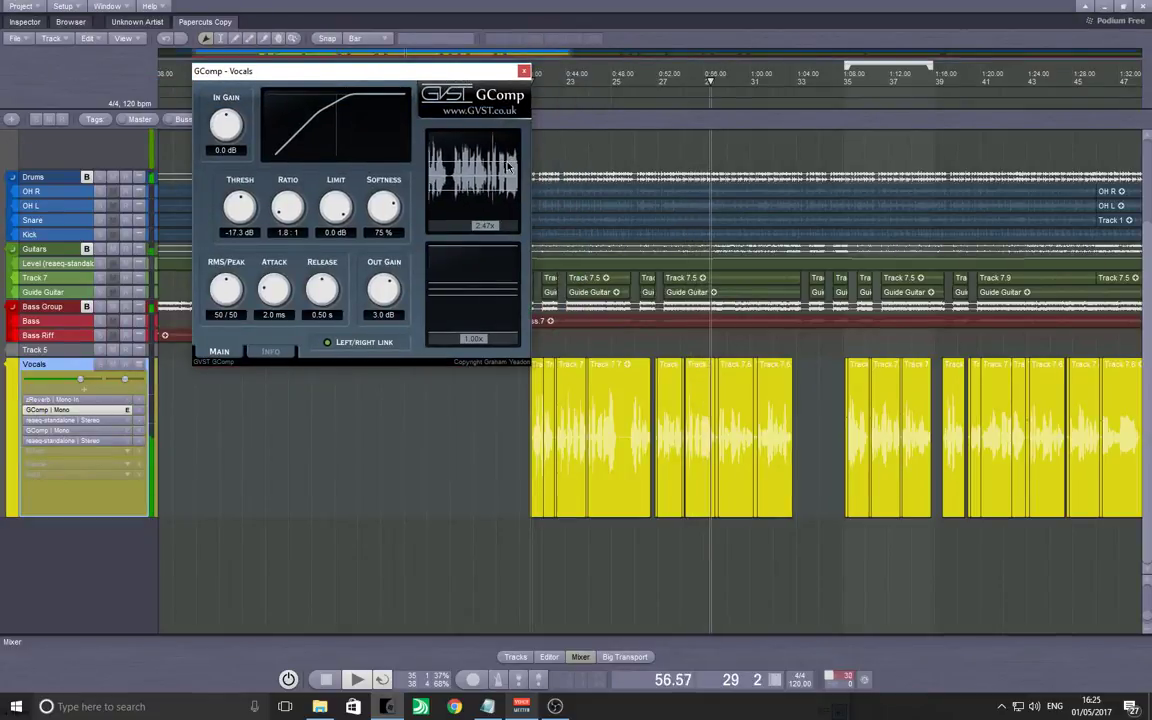
left_click_drag(474, 225, 460, 168)
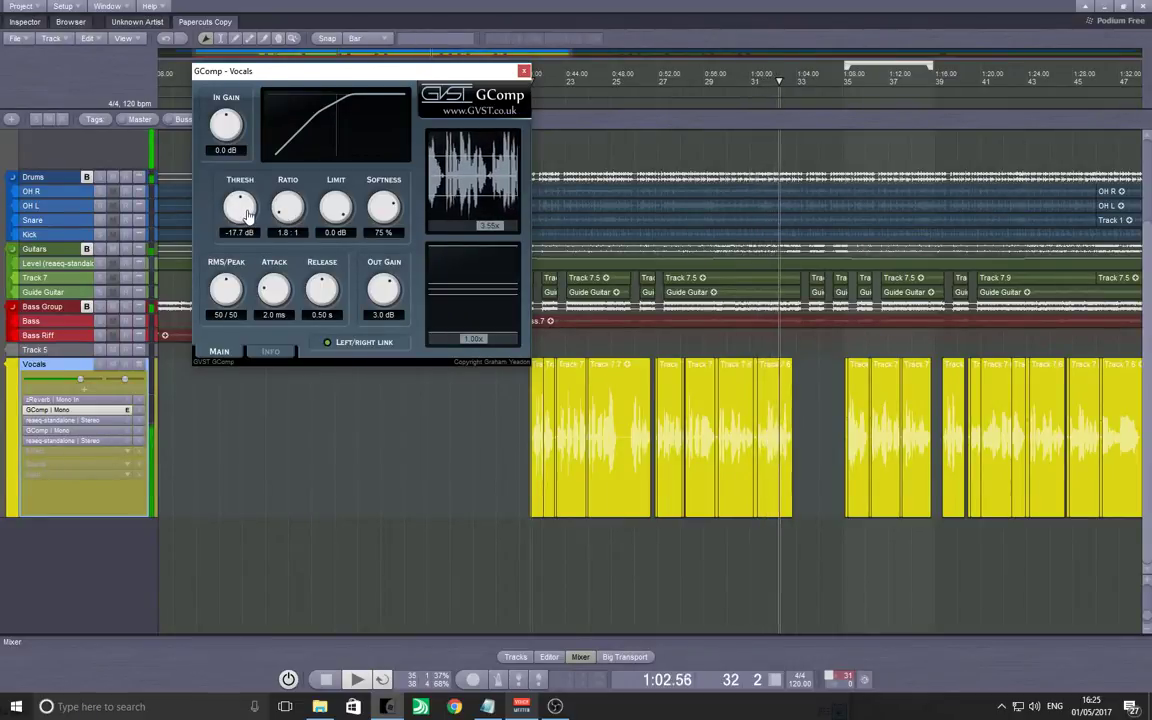
Set the vocal compressor's threshold to -19.5 dB, output gain to 4.2 dB and ratio to 2.2:1, close its window and stop playback.
left_click_drag(247, 212, 248, 216)
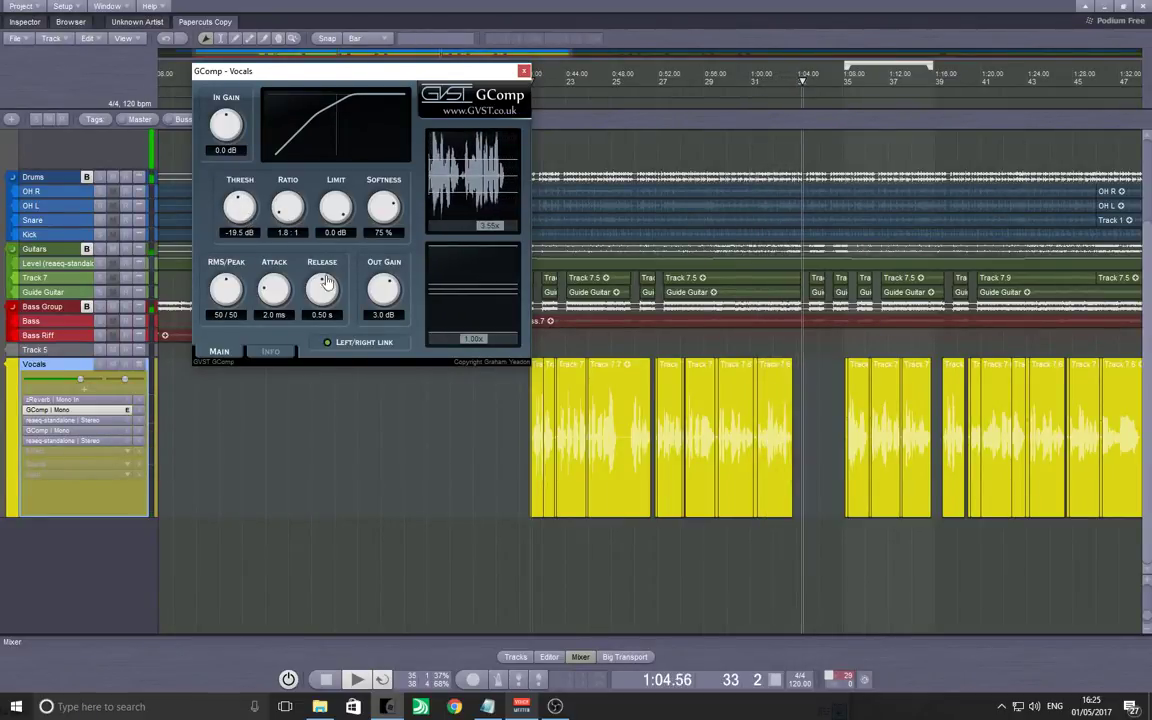
left_click_drag(378, 296, 377, 291)
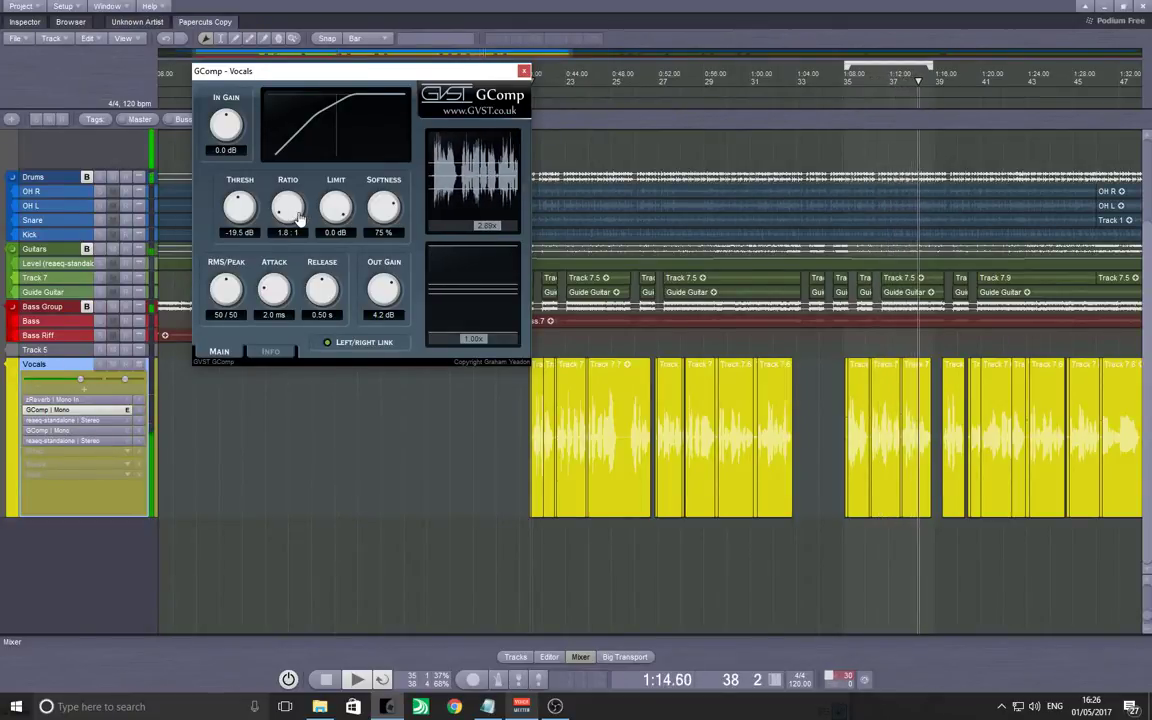
scroll(297, 215, "up", 4)
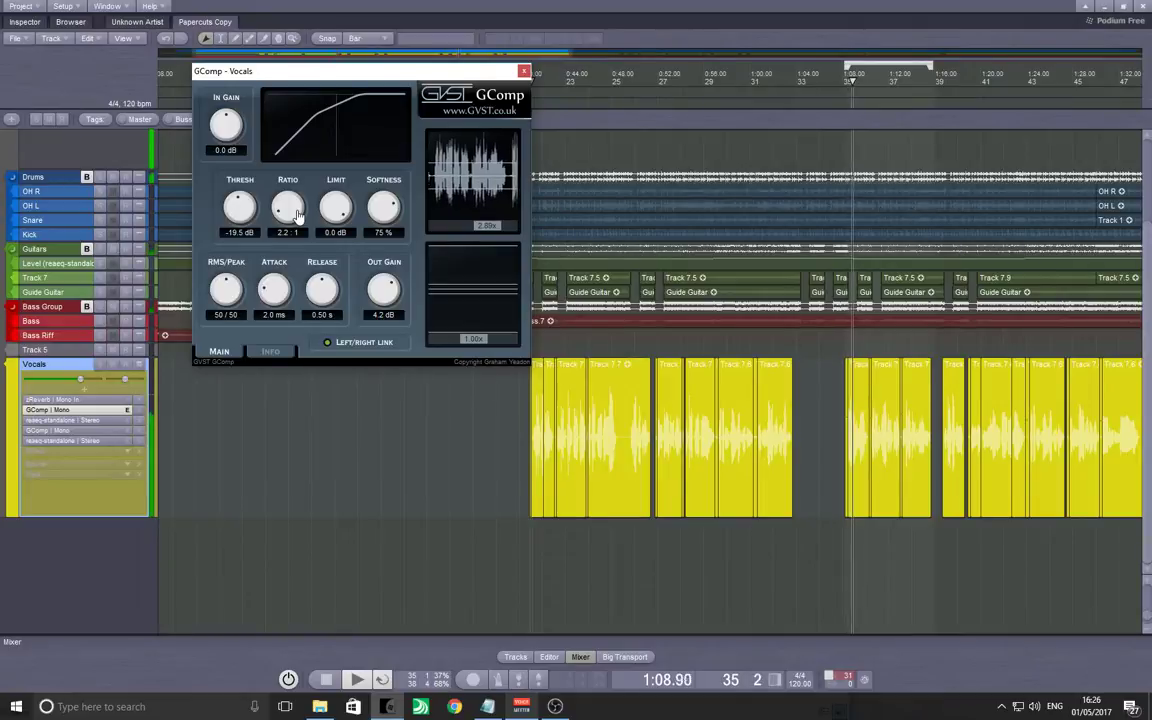
left_click(669, 440)
left_click(477, 447)
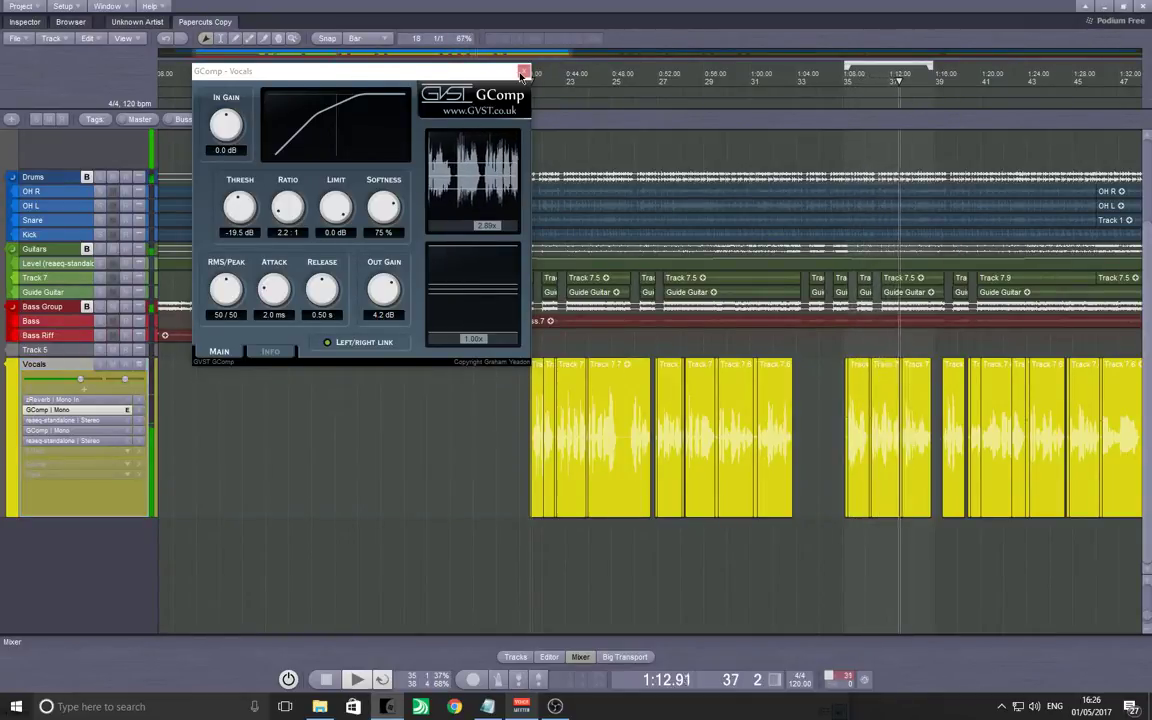
key("space")
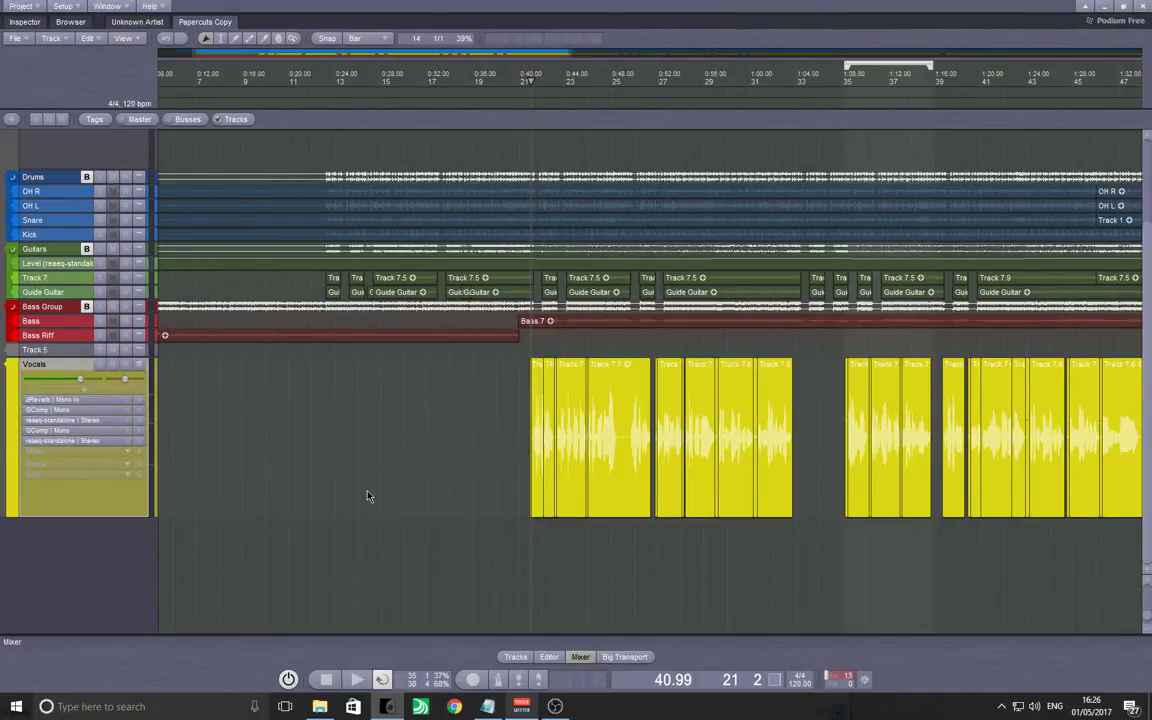
Save the project.
key("ctrl+s")
left_click(522, 707)
left_click(461, 541)
Add the Send 1 bus to the Vocals track and create its matching bus return track.
left_click(81, 392)
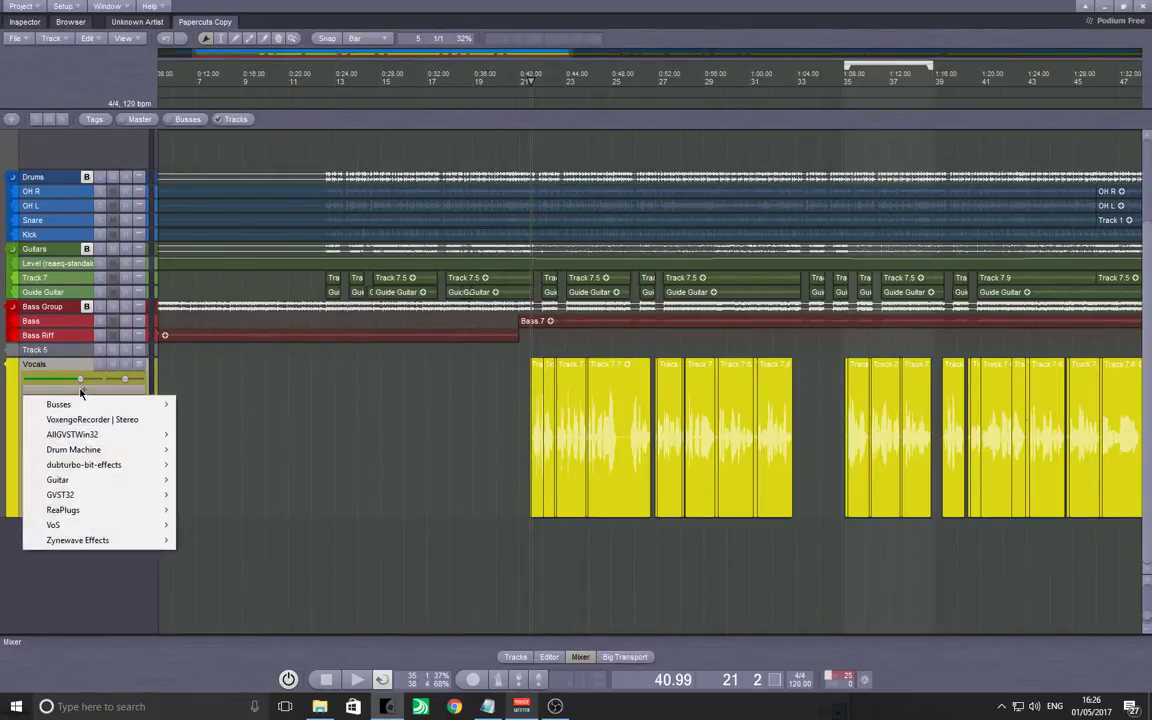
mouse_move(88, 404)
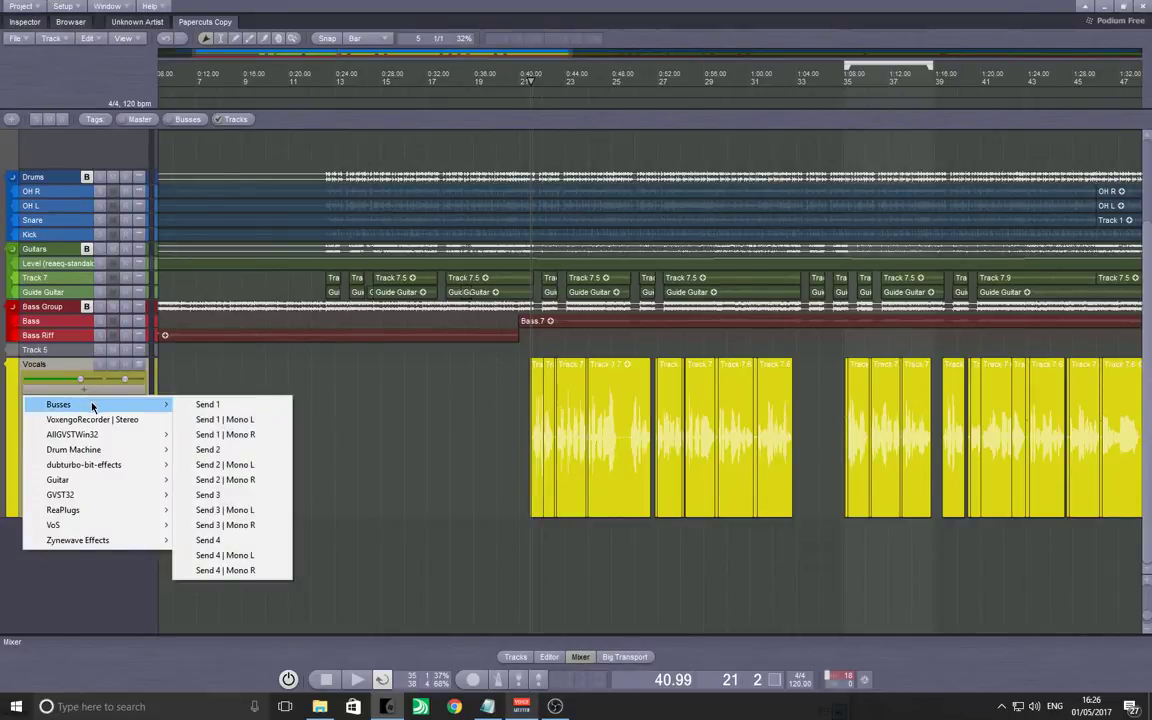
left_click(235, 406)
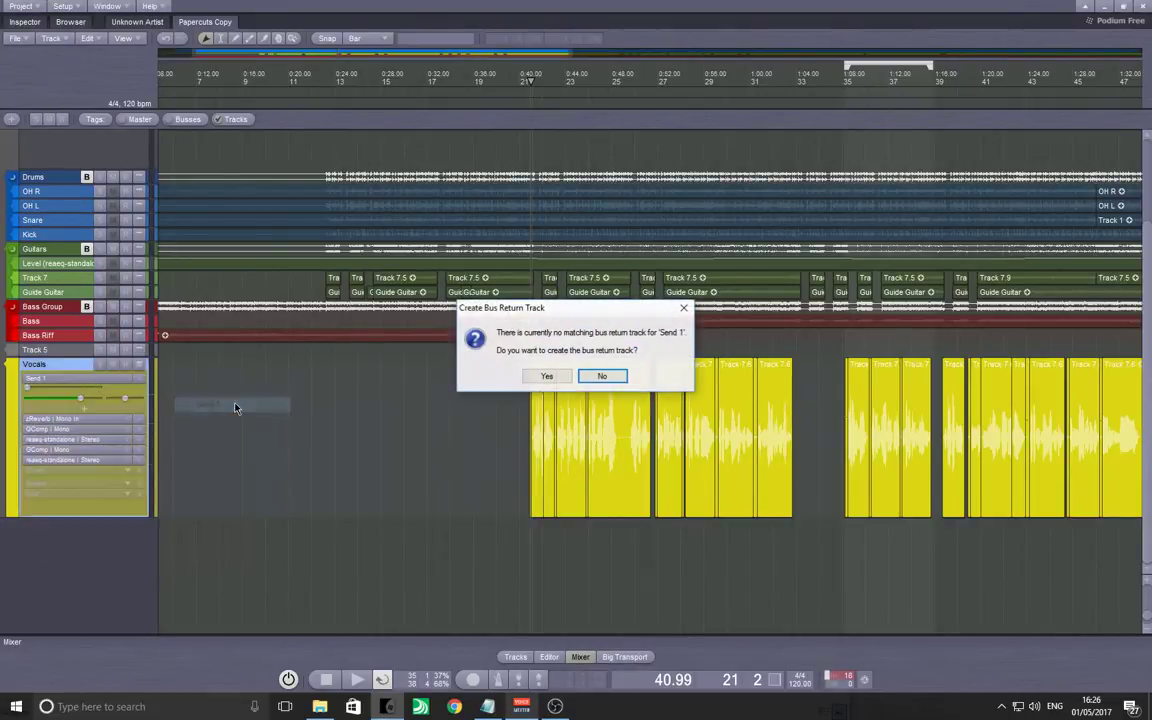
left_click(547, 377)
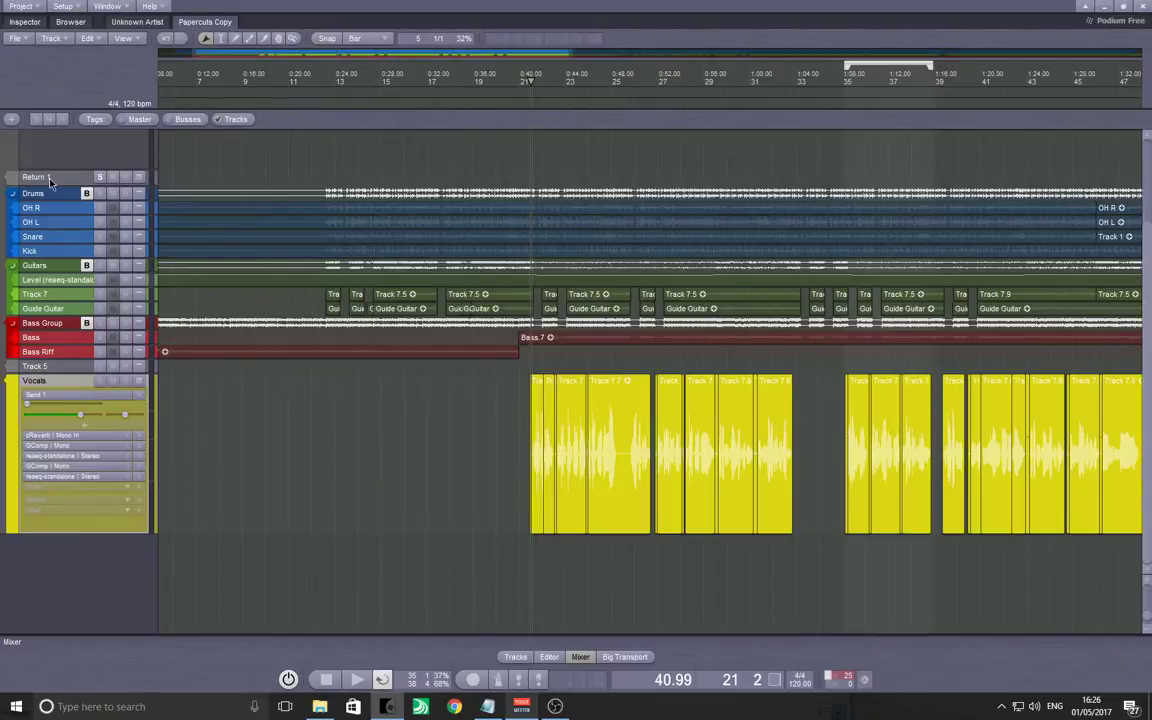
Move the Return 1 track directly below the Vocals track and increase its height to show the effect slots.
left_click_drag(50, 182, 113, 552)
scroll(83, 495, "down", 2)
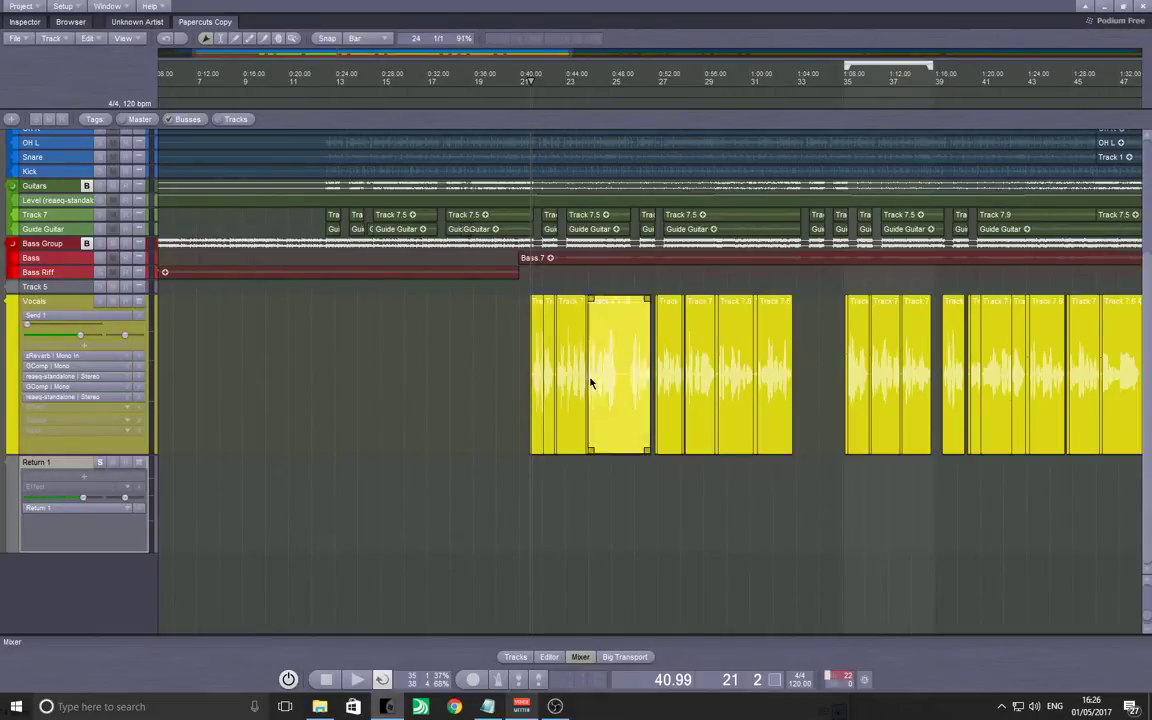
left_click(66, 480)
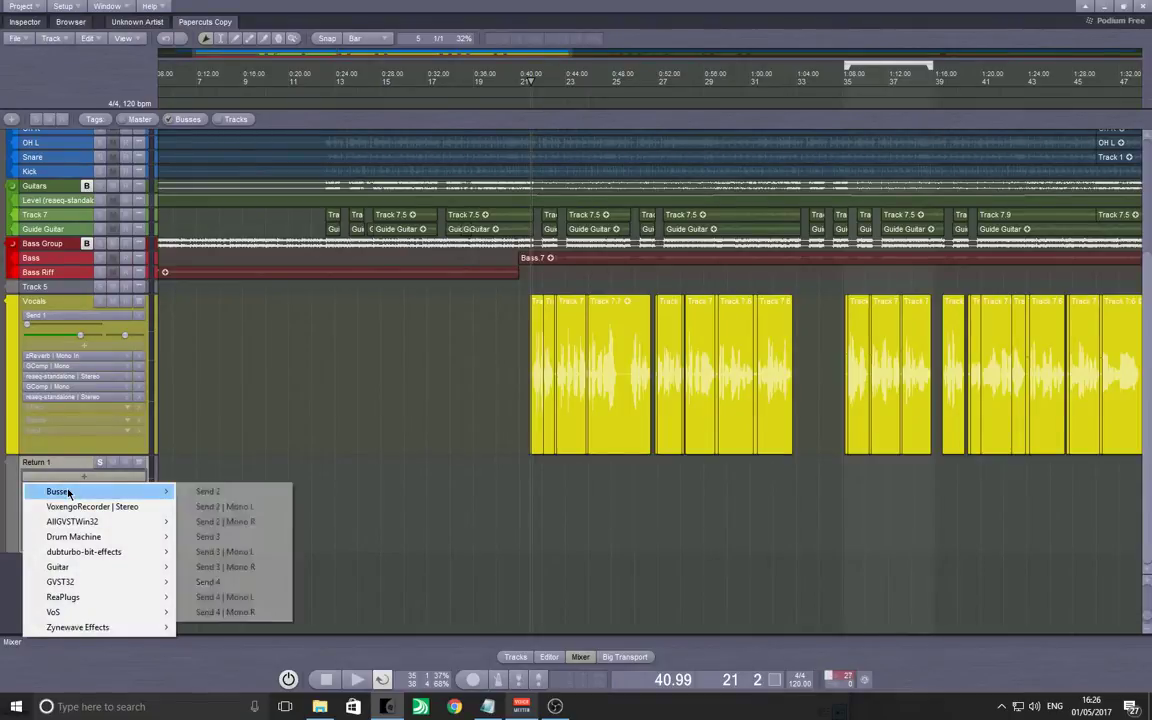
left_click(253, 398)
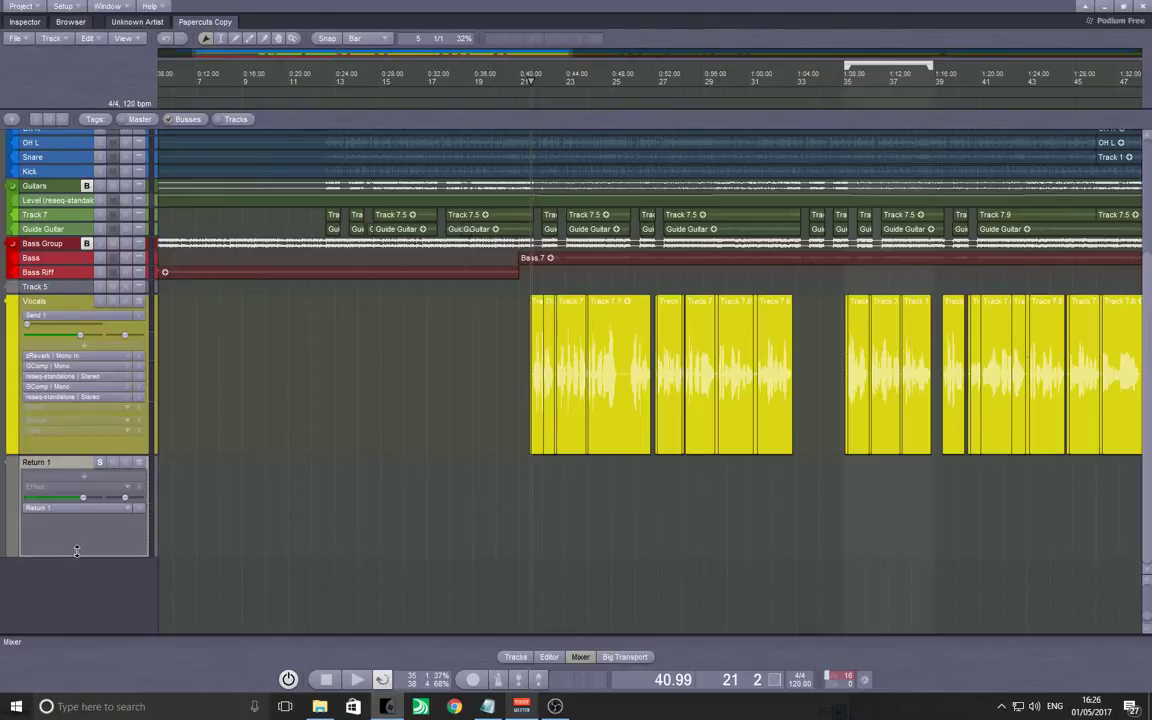
Add the GVST32 GDelay | Mono effect to the Return 1 track and open its window.
left_click(87, 492)
mouse_move(113, 600)
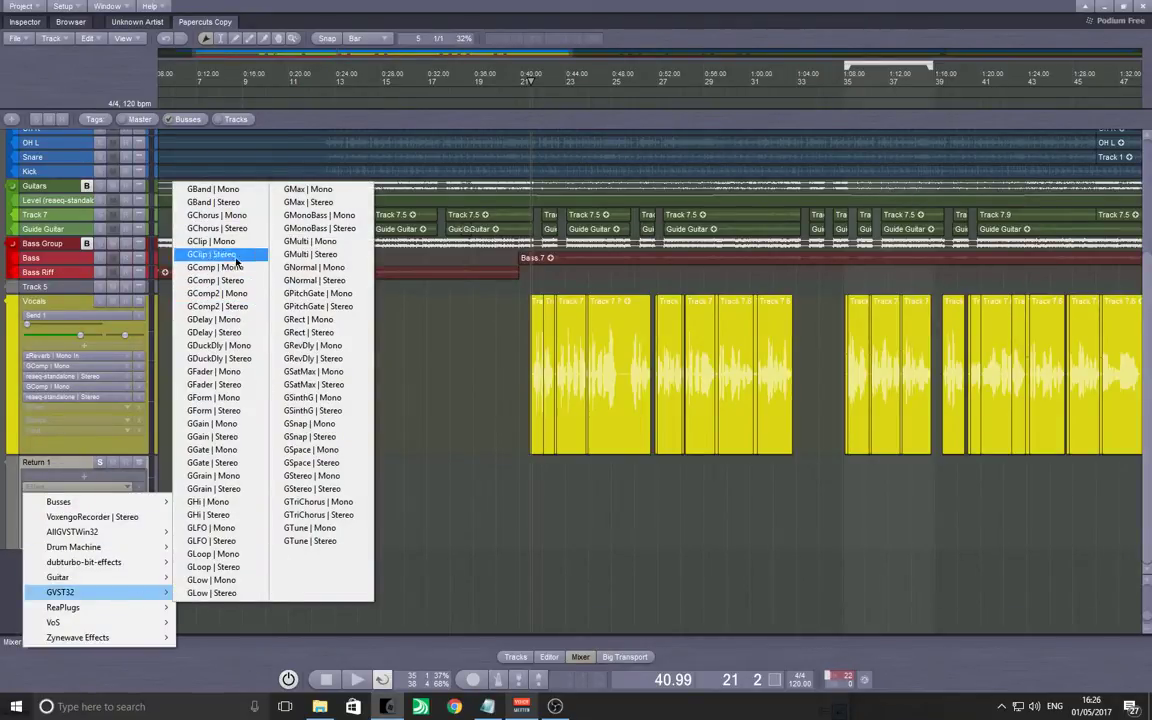
left_click(211, 320)
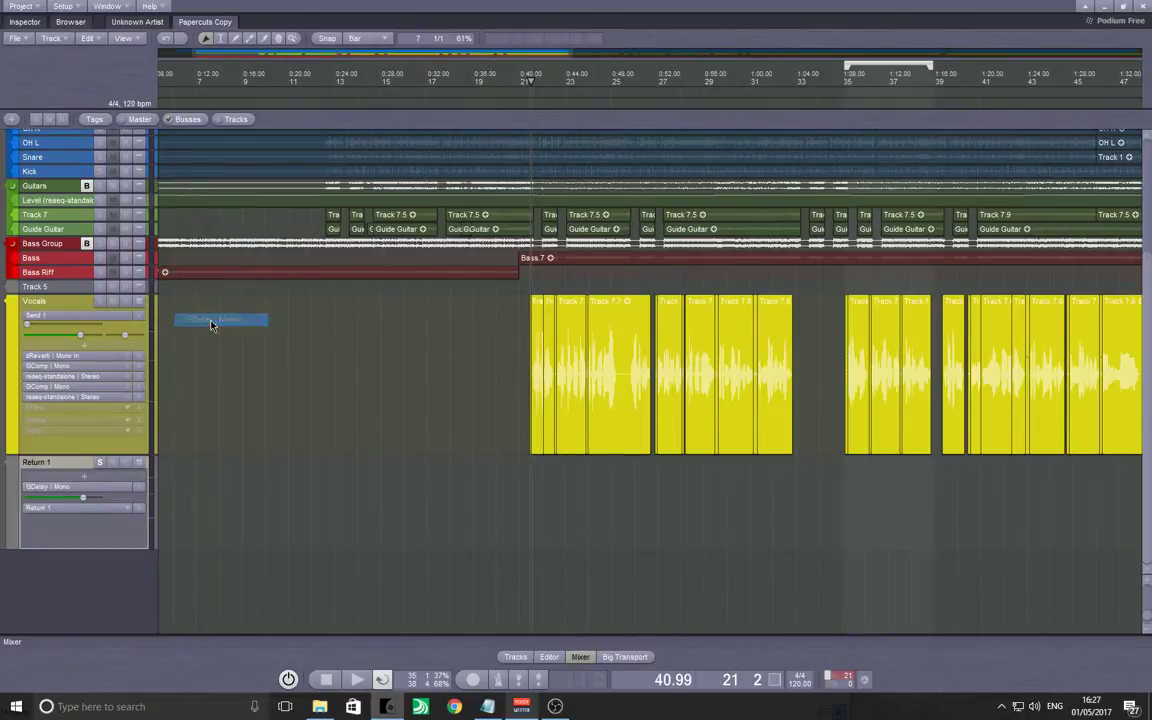
double_click(50, 486)
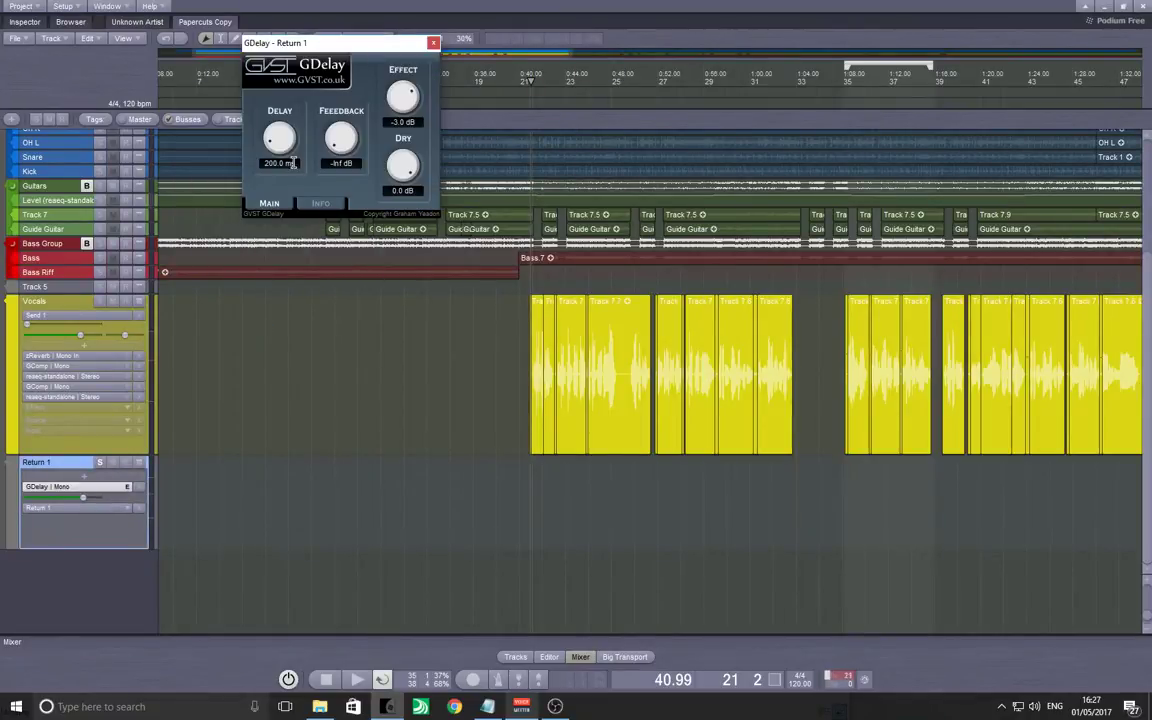
Set the GDelay time to 115 ms, lower the dry level to -Inf dB and close the window.
double_click(272, 161)
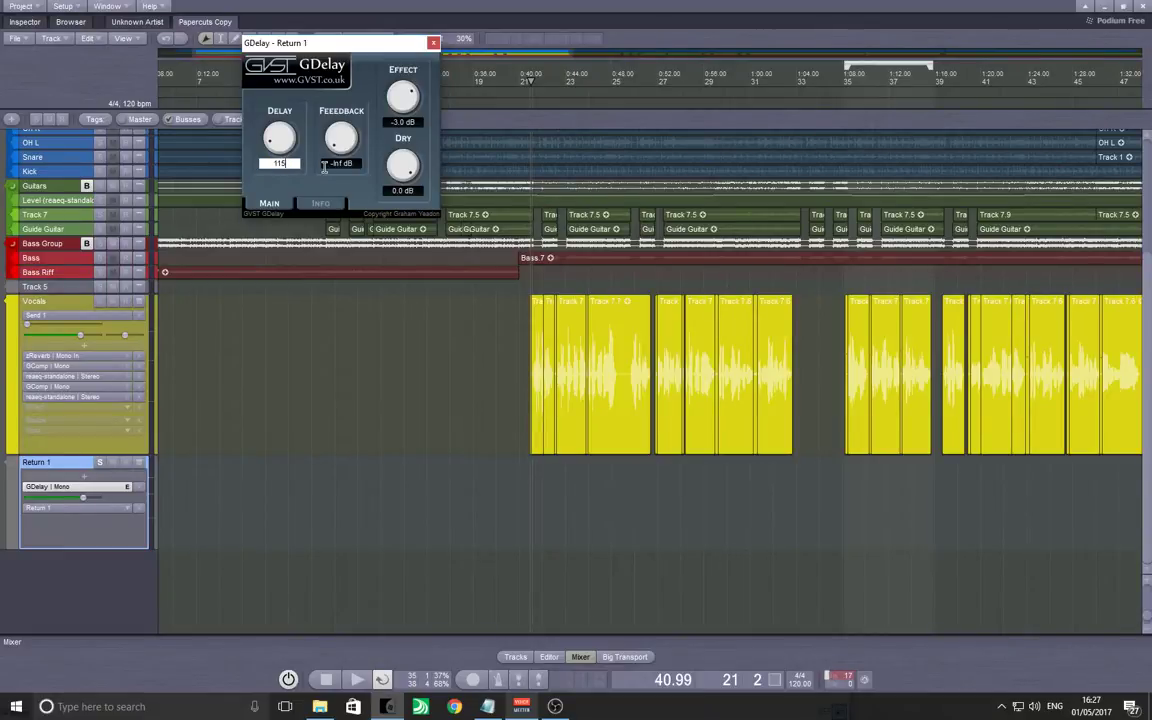
type("115")
left_click_drag(410, 172, 401, 243)
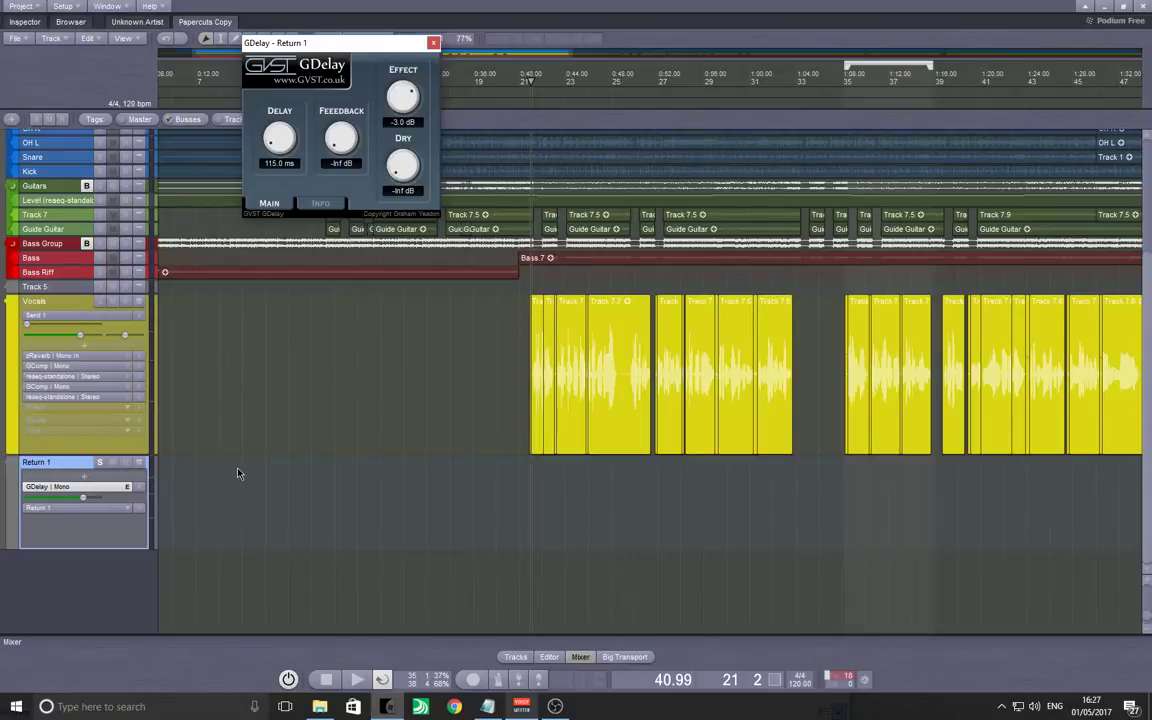
left_click(375, 400)
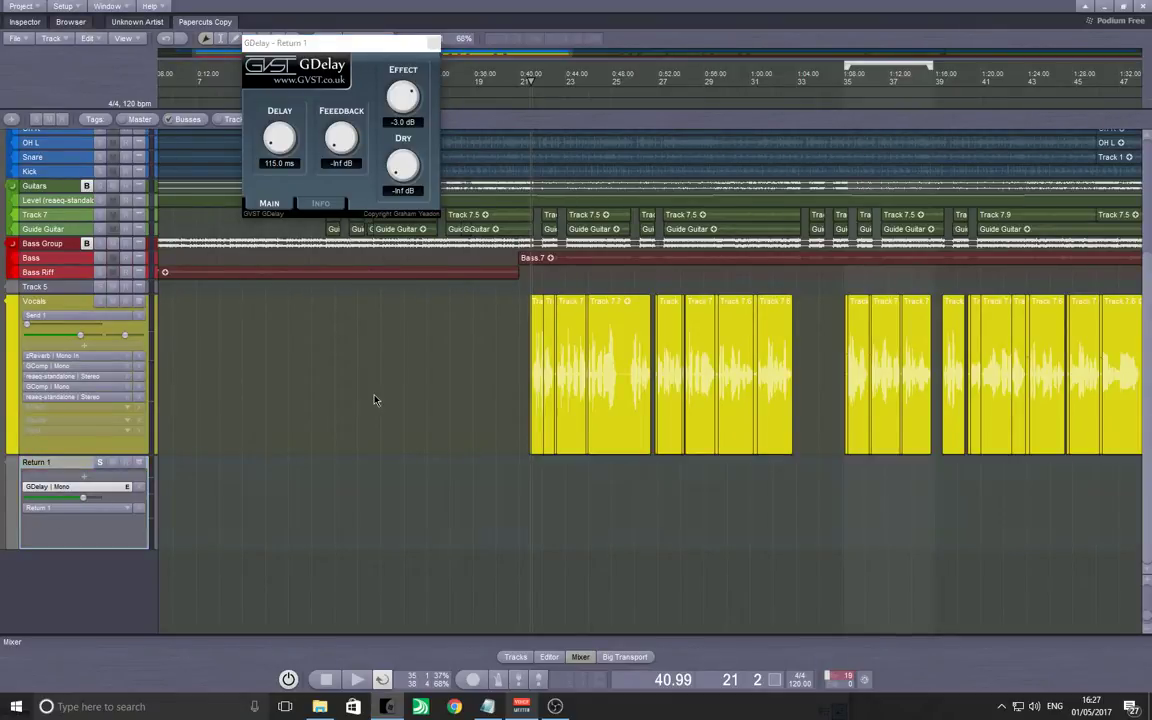
left_click(329, 46)
left_click(434, 43)
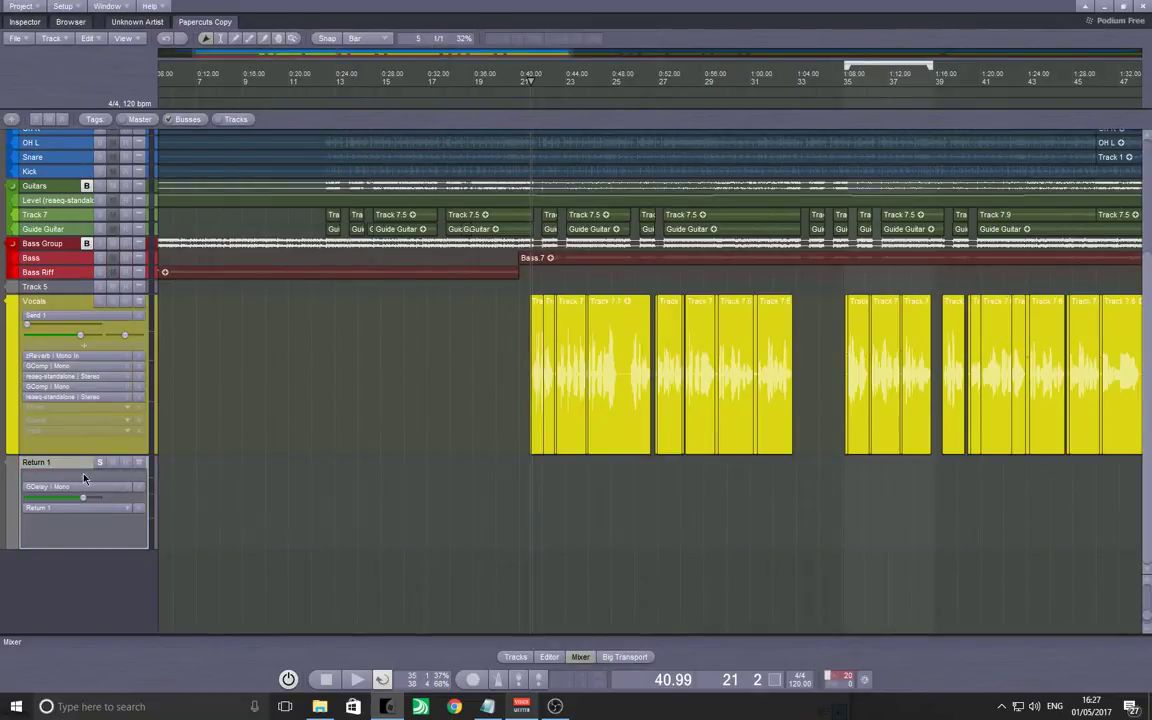
Duplicate the Return 1 track and place the GDelay windows of both return tracks side by side.
key("ctrl+d")
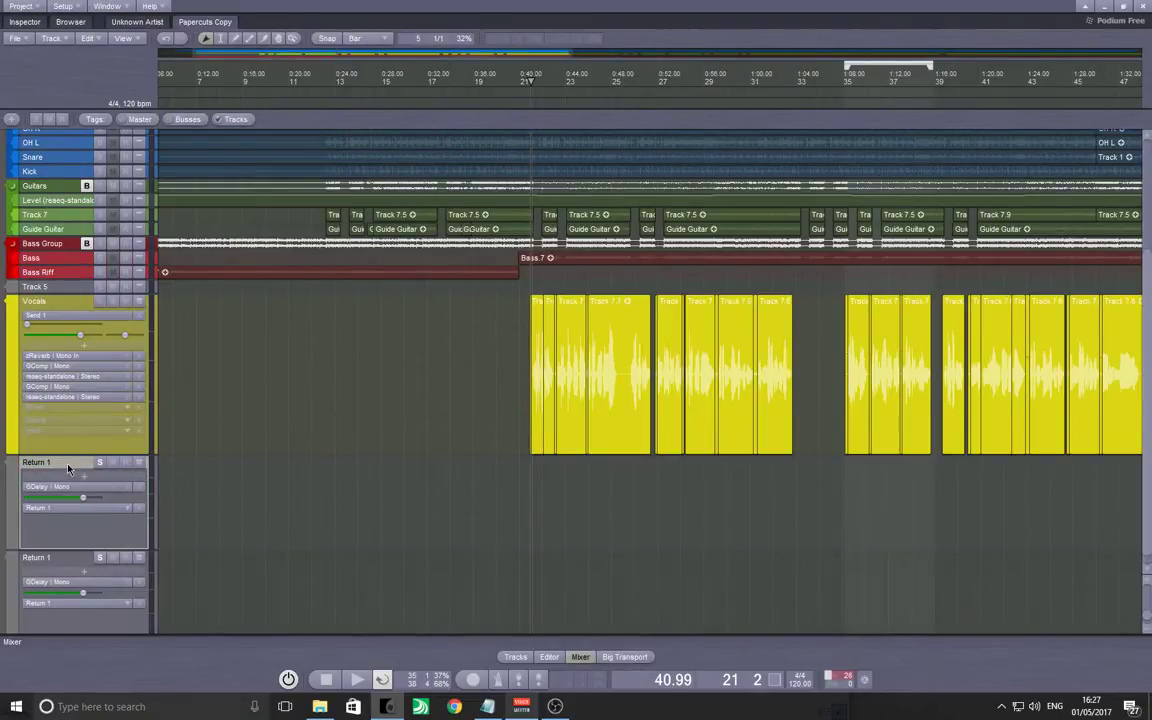
scroll(17, 505, "down", 1)
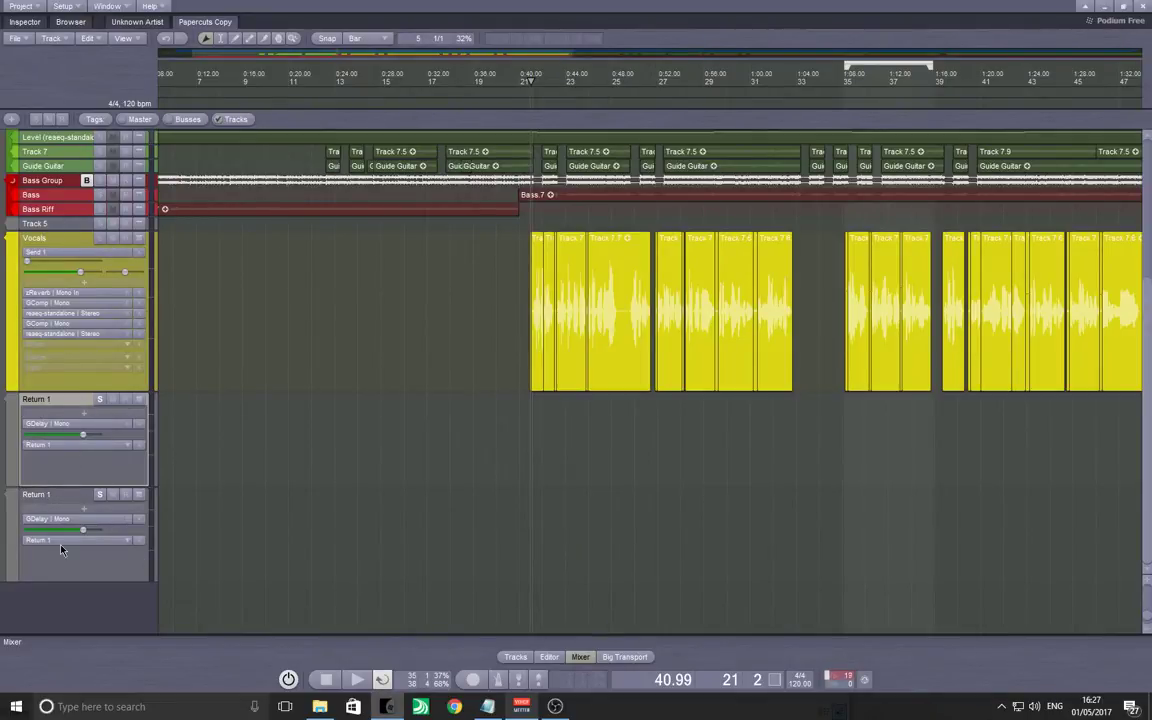
double_click(55, 519)
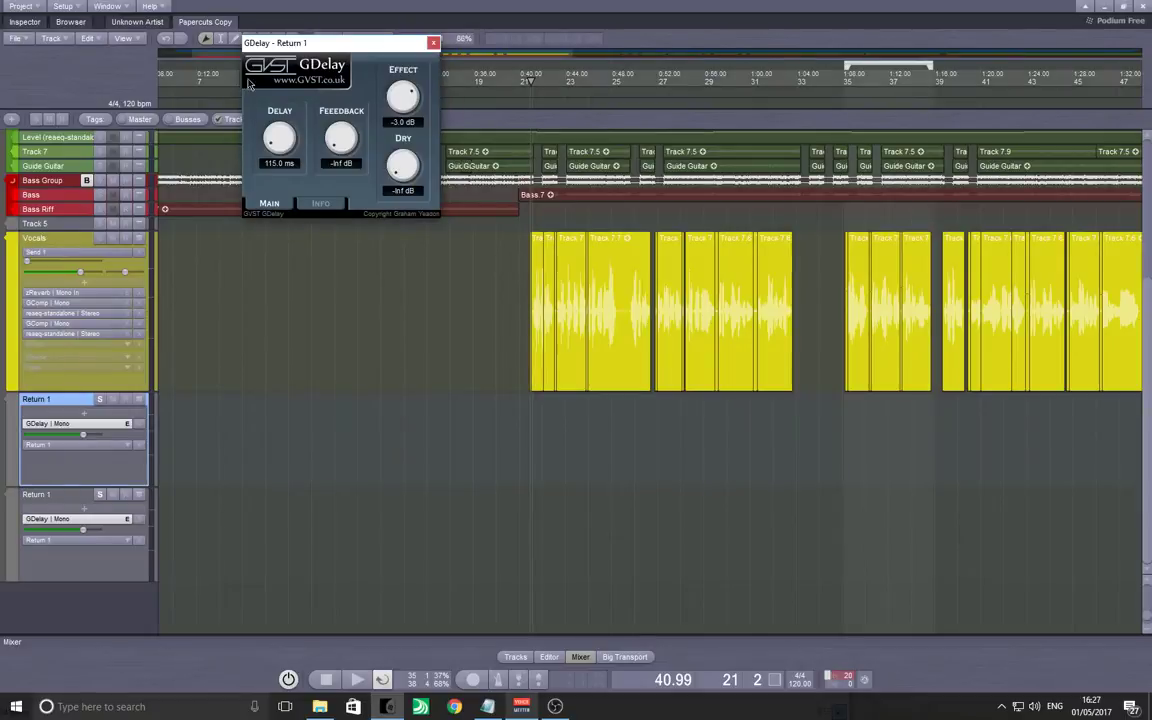
left_click_drag(296, 58, 473, 70)
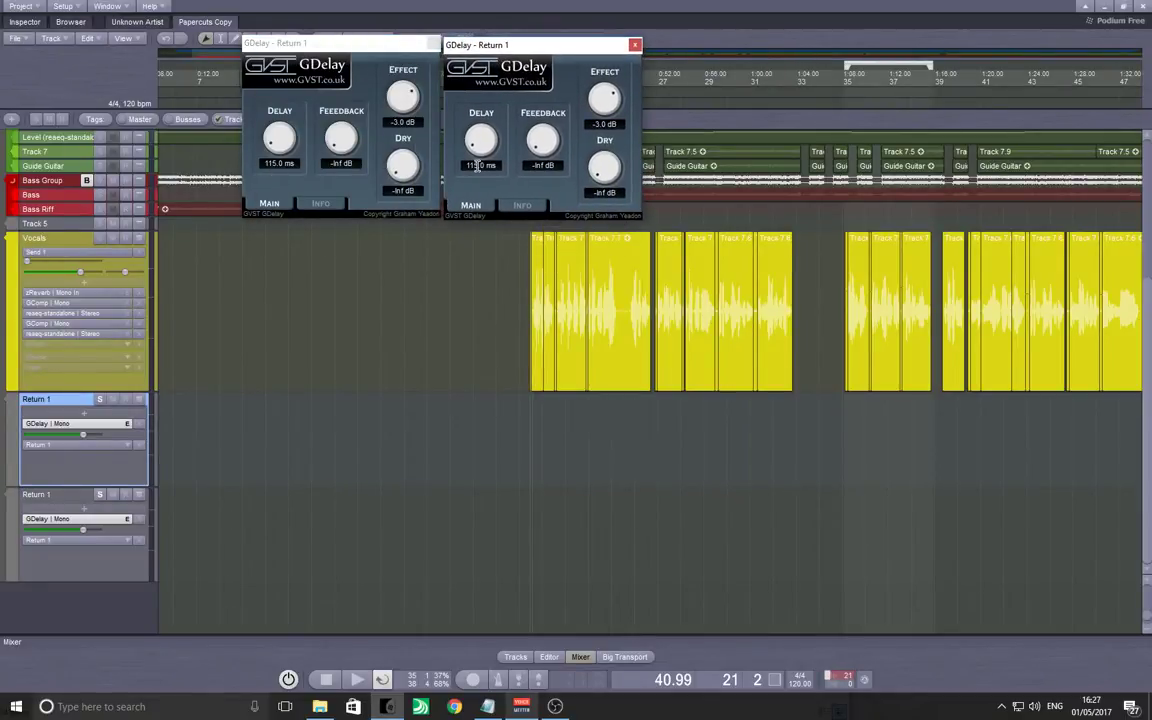
Set the upper Return 1 track's GDelay time to 130 ms with the dry level at -Inf dB.
type("130")
left_click(622, 175)
left_click_drag(603, 170, 501, 252)
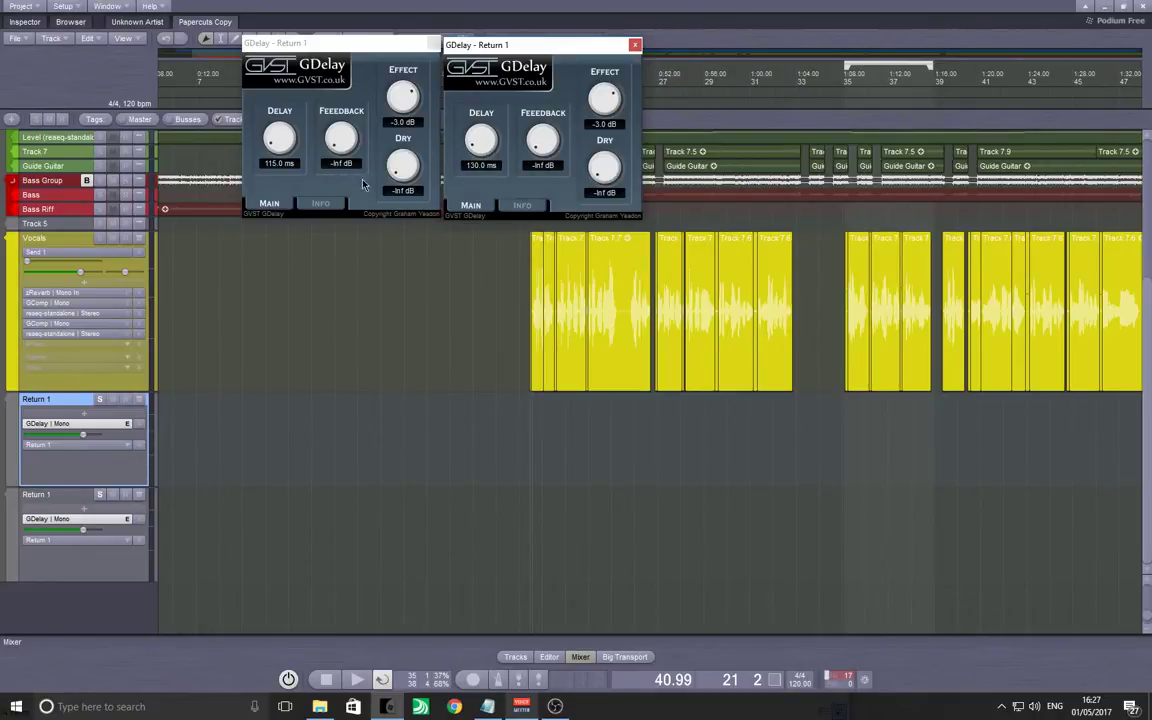
Close both GDelay windows and check the upper Return 1 track's properties without changing them.
left_click(232, 445)
right_click(60, 471)
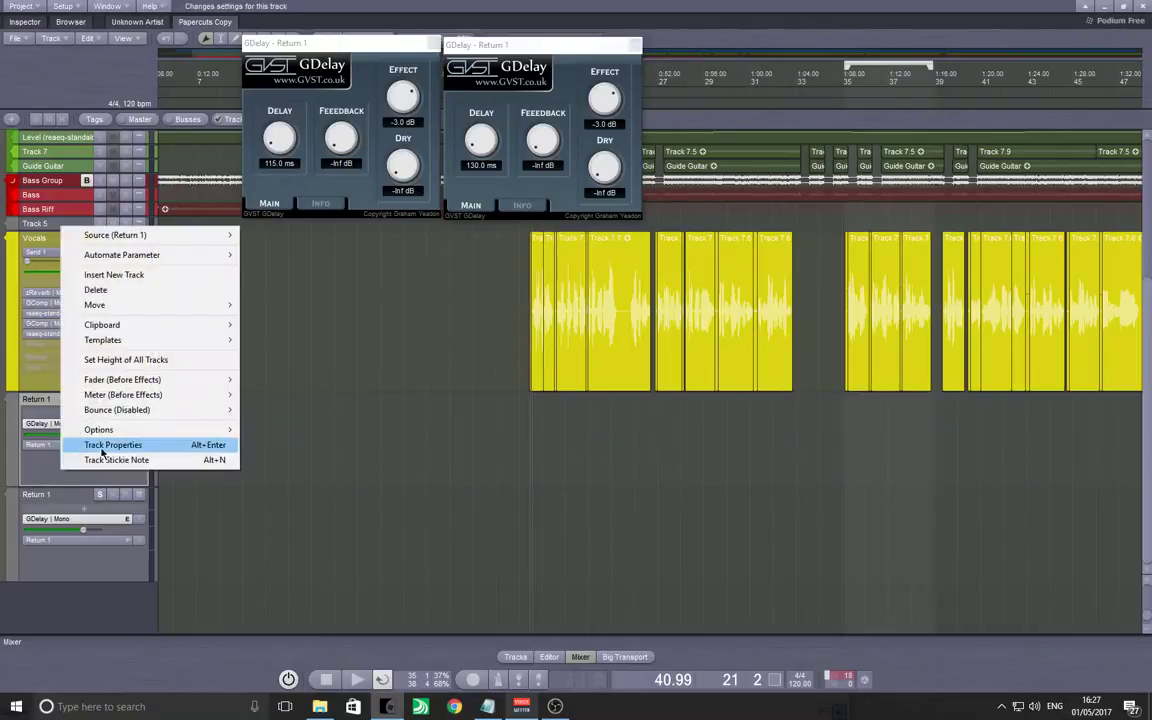
left_click(371, 326)
left_click(633, 44)
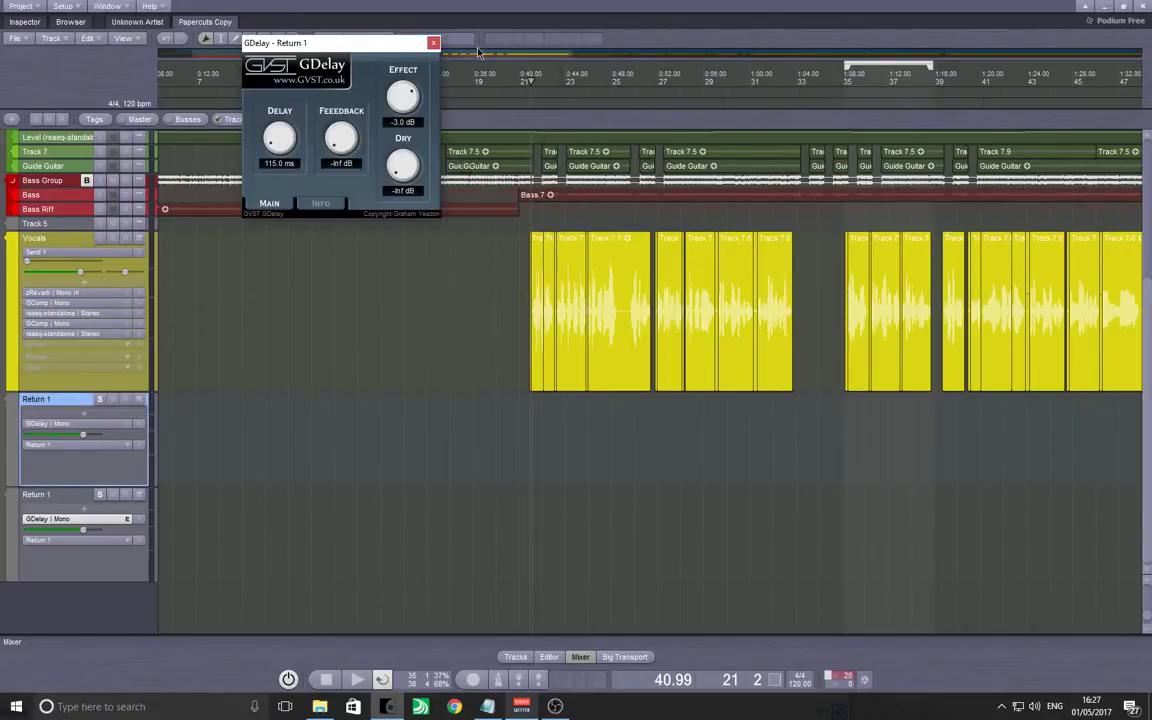
left_click(432, 43)
right_click(88, 457)
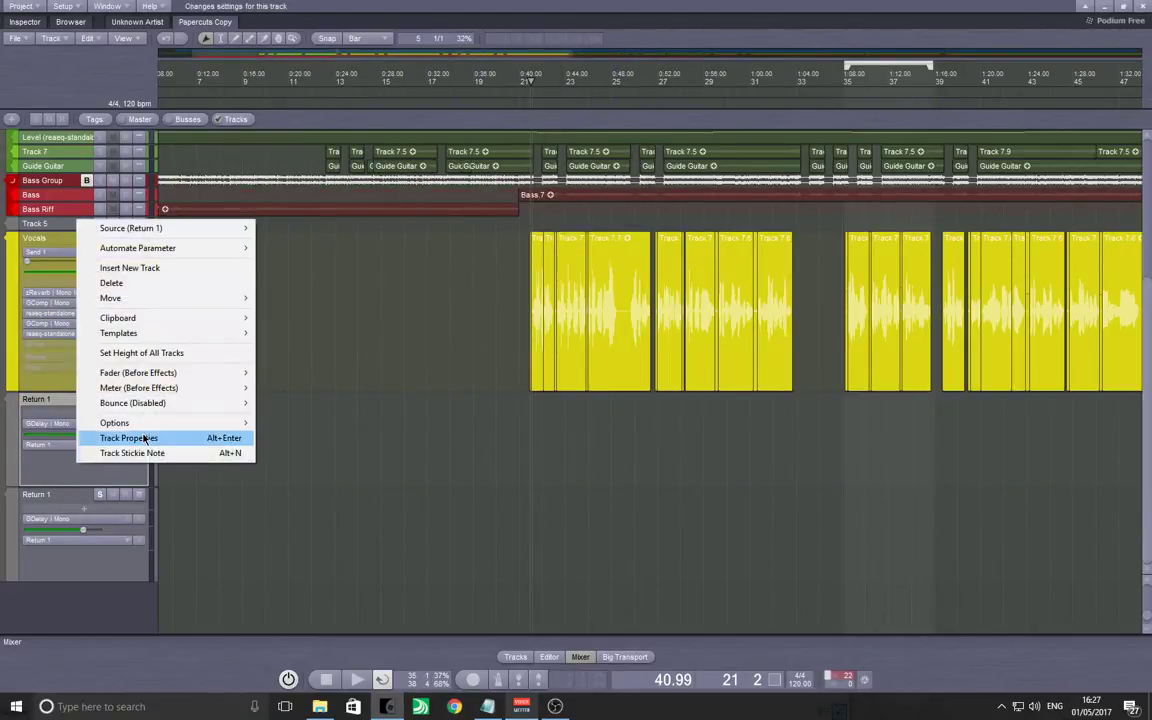
left_click(200, 437)
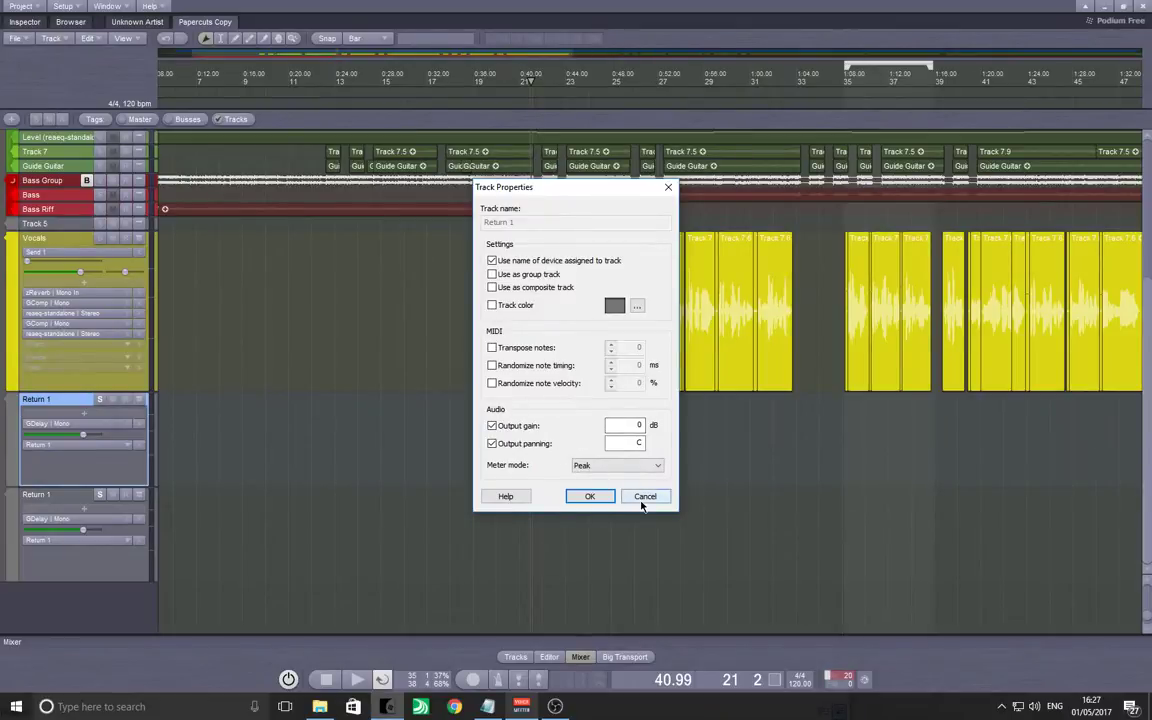
left_click(644, 497)
Remove GDelay | Mono from both Return 1 tracks and add GDelay | Stereo to the upper one.
double_click(62, 424)
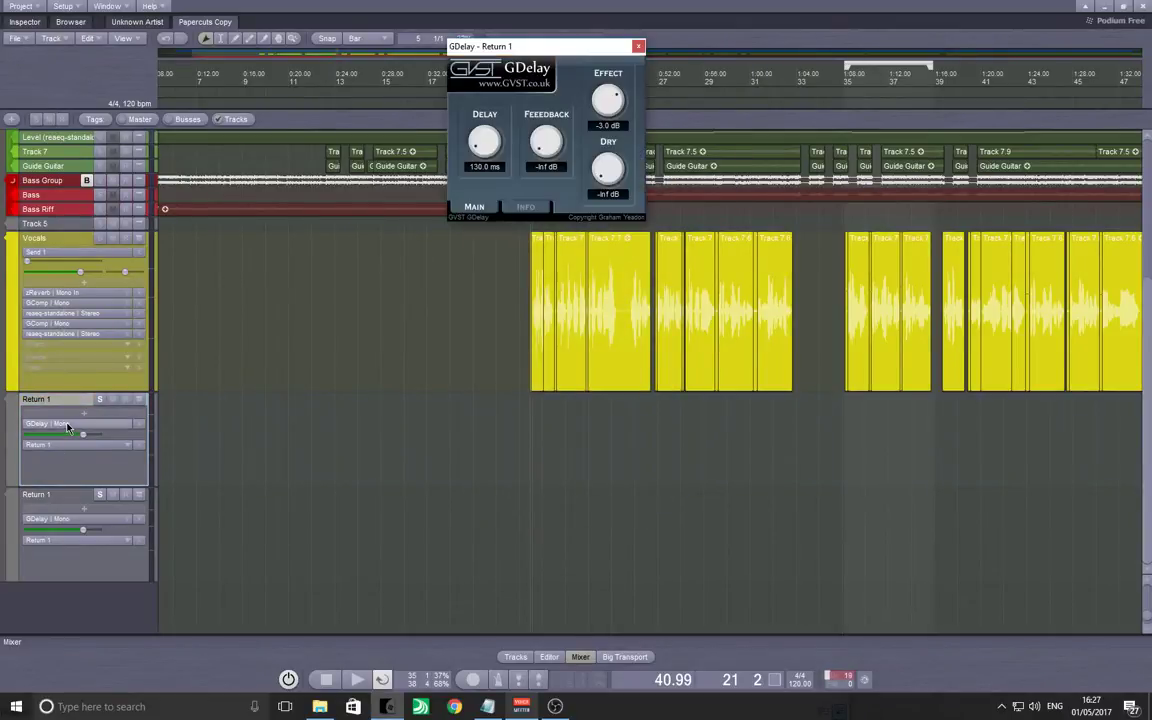
left_click(638, 46)
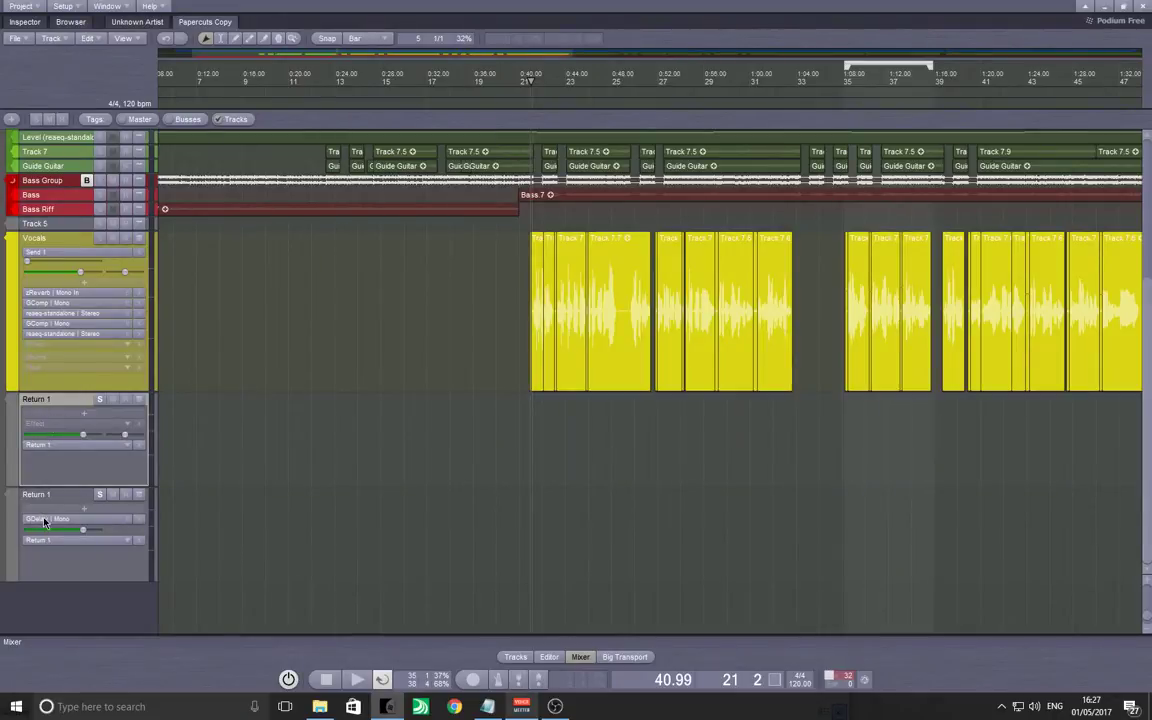
left_click(66, 414)
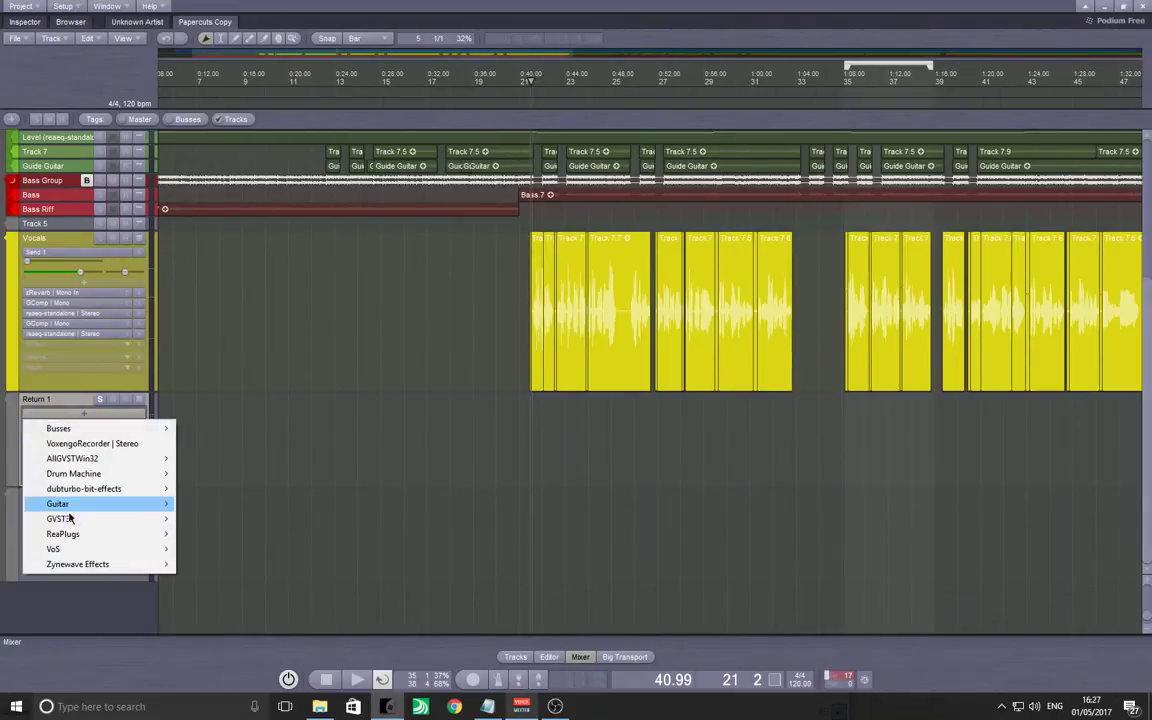
mouse_move(147, 521)
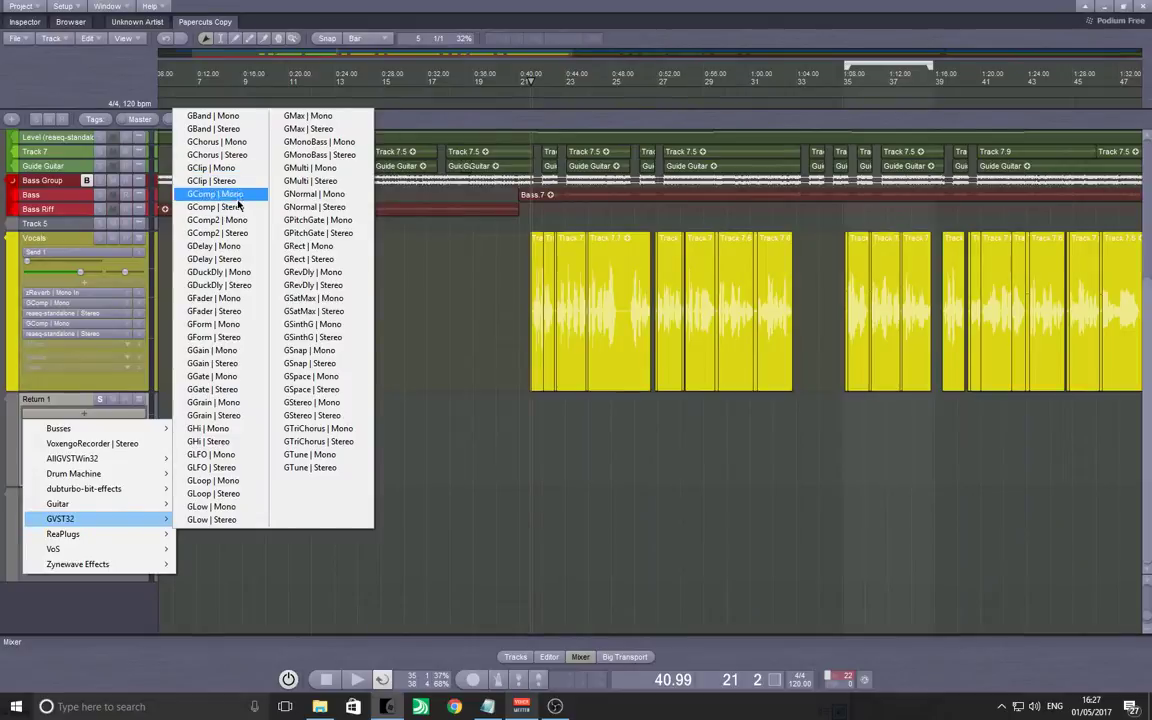
left_click(215, 259)
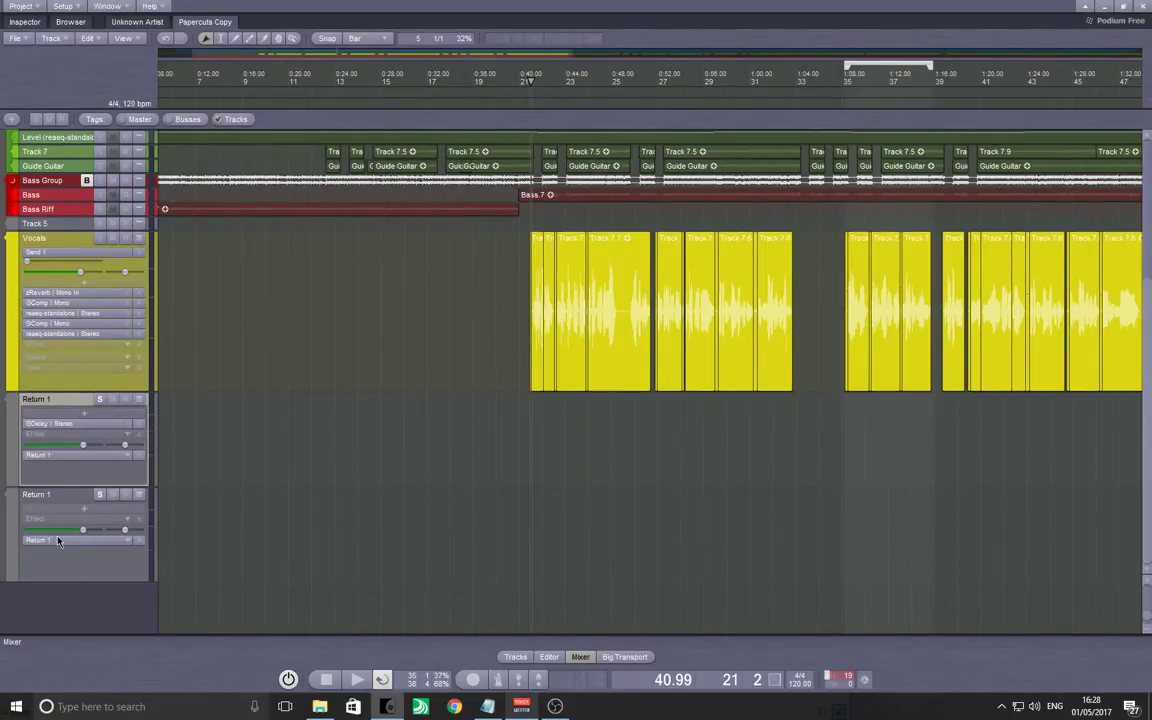
Add the GDelay | Stereo effect to the lower Return 1 track.
left_click(38, 518)
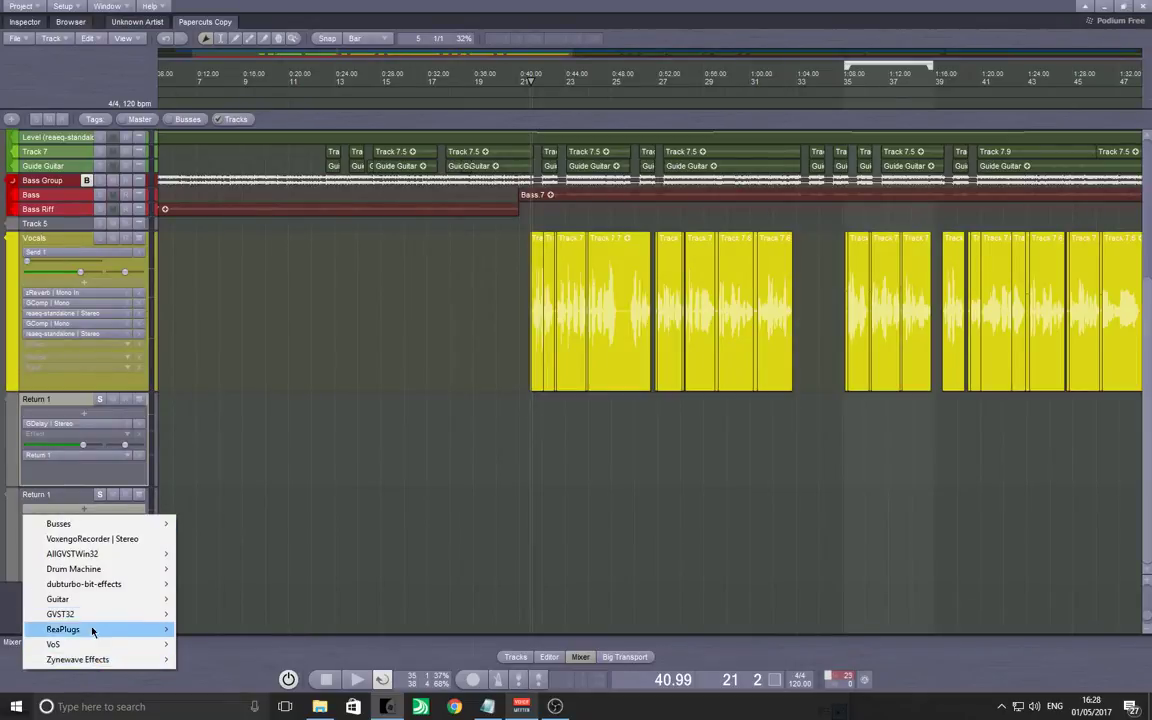
mouse_move(97, 665)
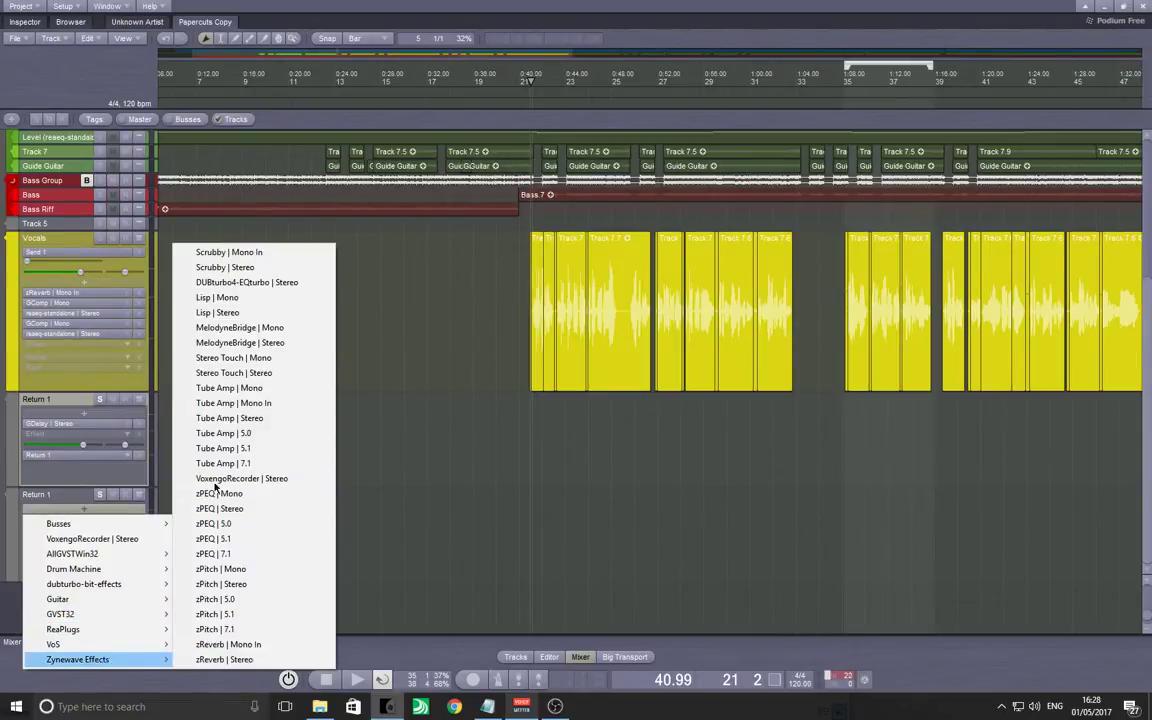
mouse_move(88, 617)
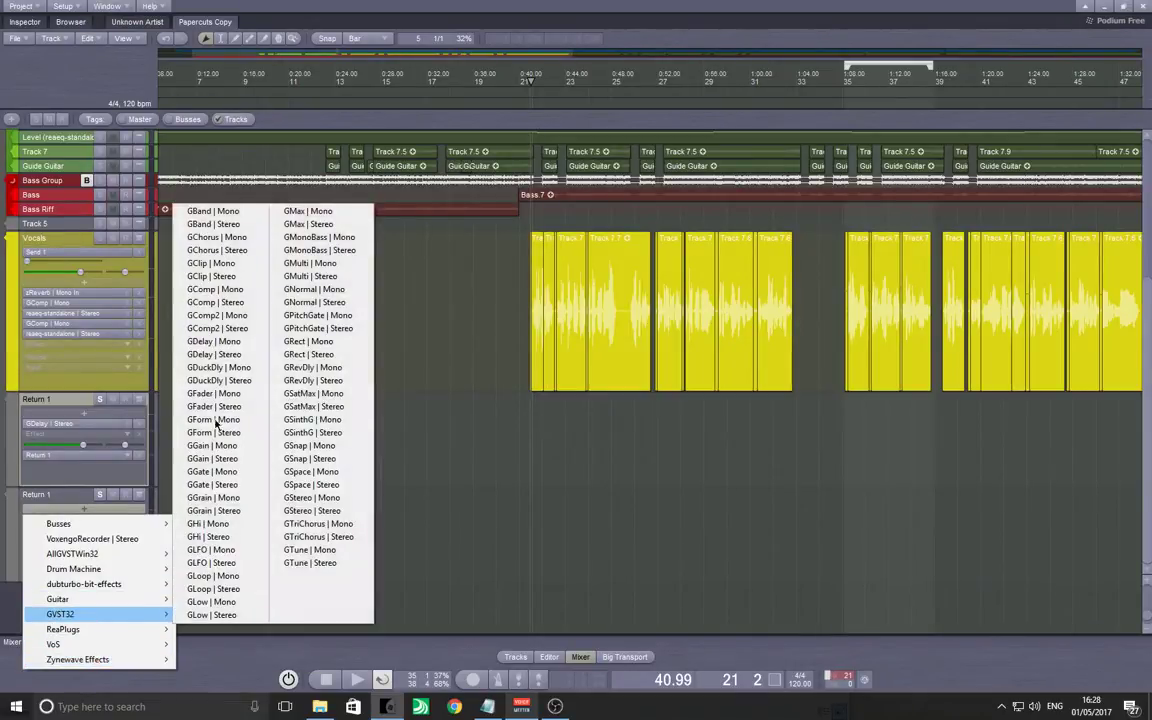
left_click_drag(228, 356, 232, 364)
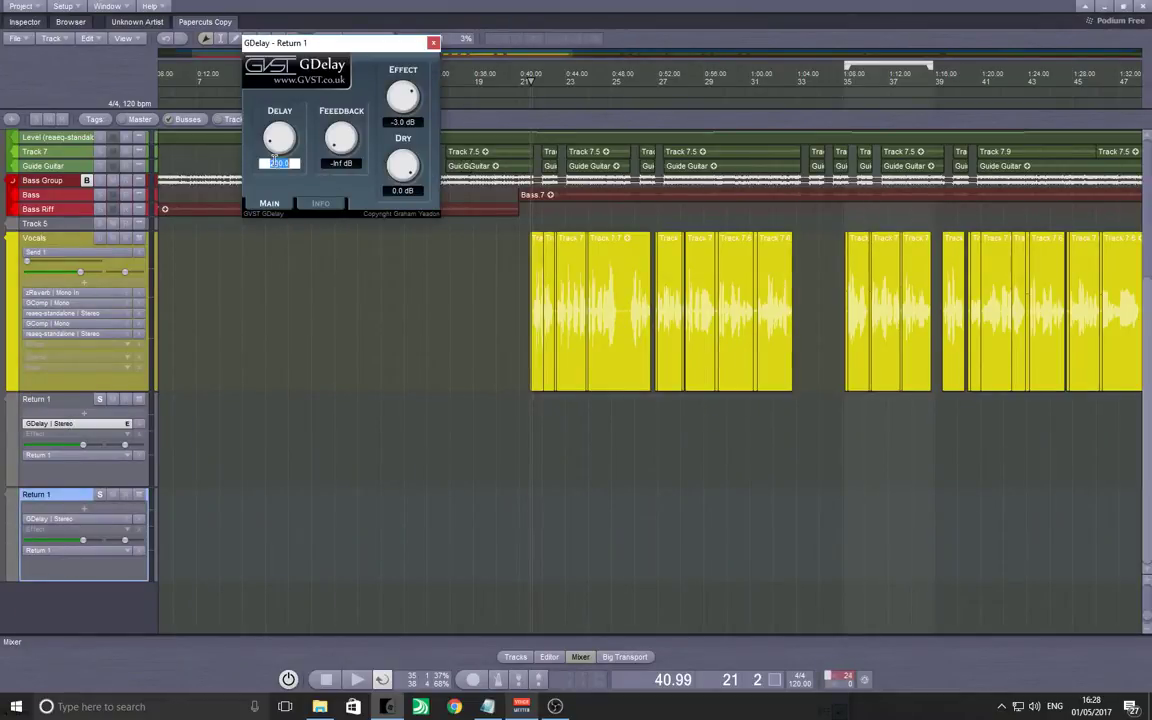
Set GDelay to 115 ms on the upper Return 1 track and 130 ms on the lower, with the dry level fully down on both.
type("115")
left_click_drag(409, 172, 398, 403)
left_click(56, 517)
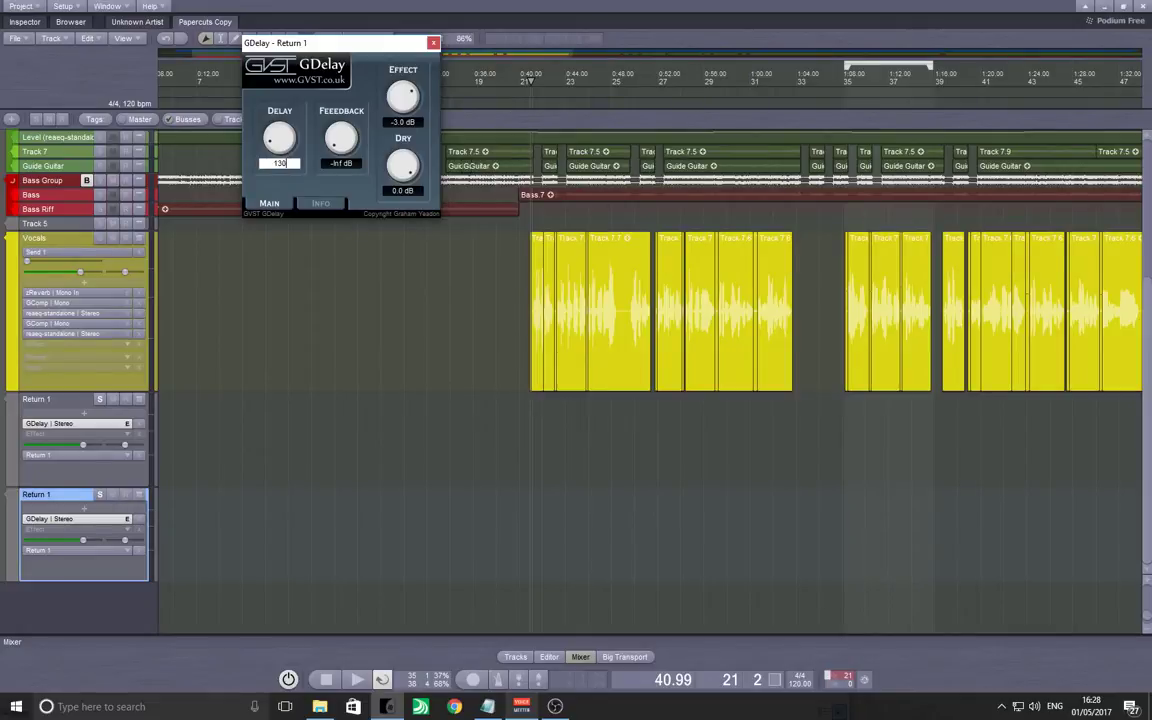
left_click_drag(382, 163, 393, 257)
left_click(249, 361)
left_click(398, 40)
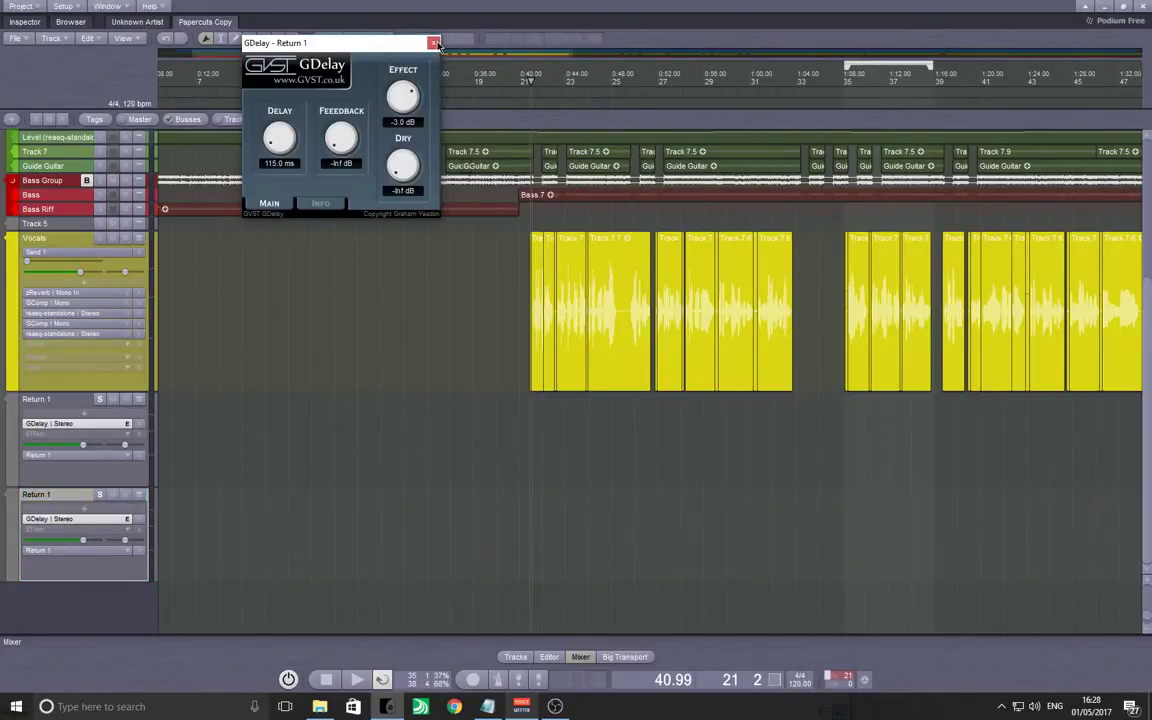
left_click(433, 43)
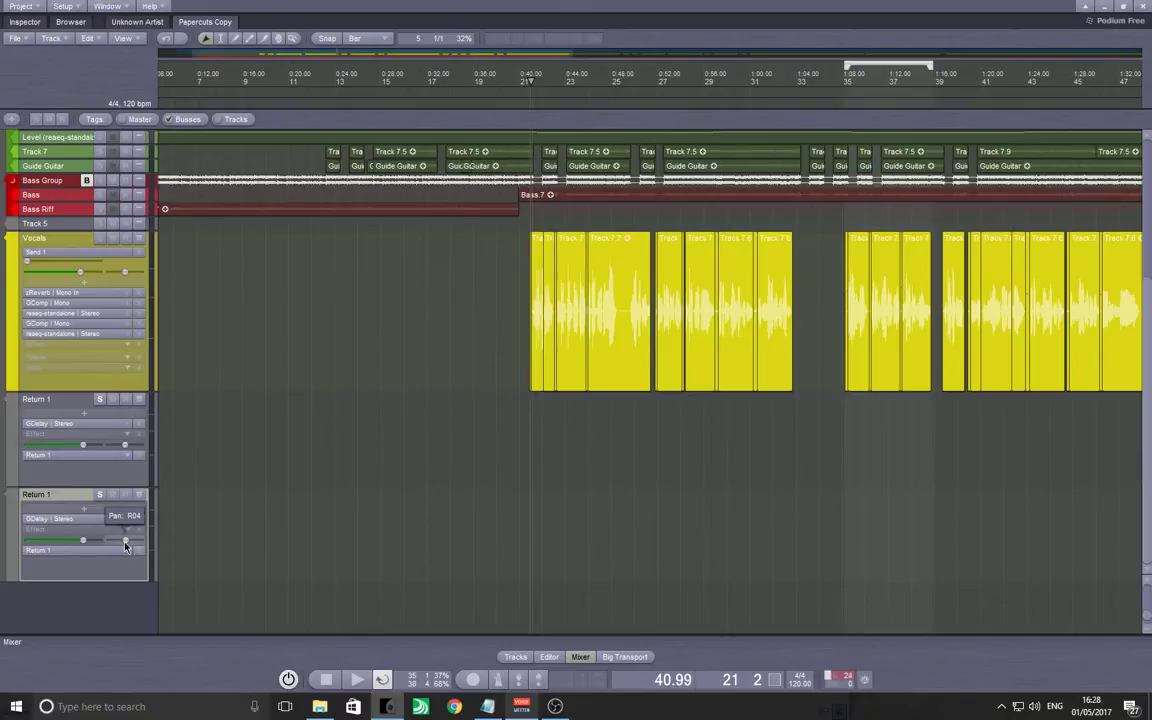
Centre the lower Return 1 track's panning and, during playback, raise the Vocals track's Send 1 level to just under 0 dB.
double_click(125, 545)
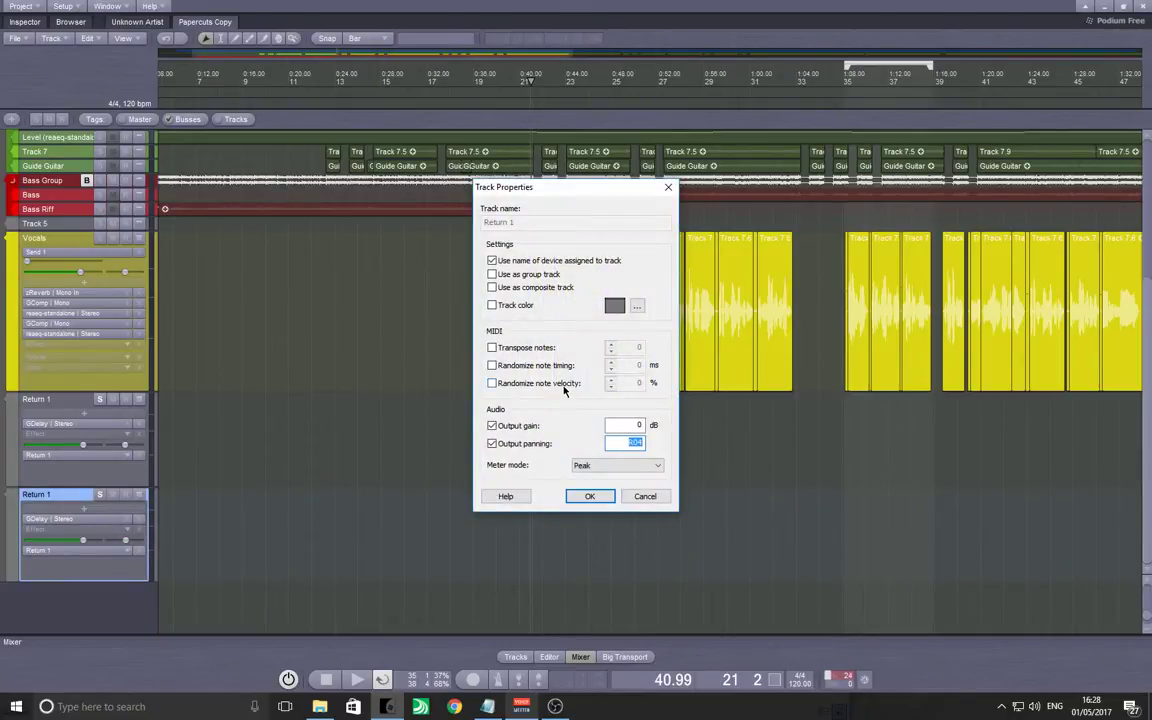
key("Return")
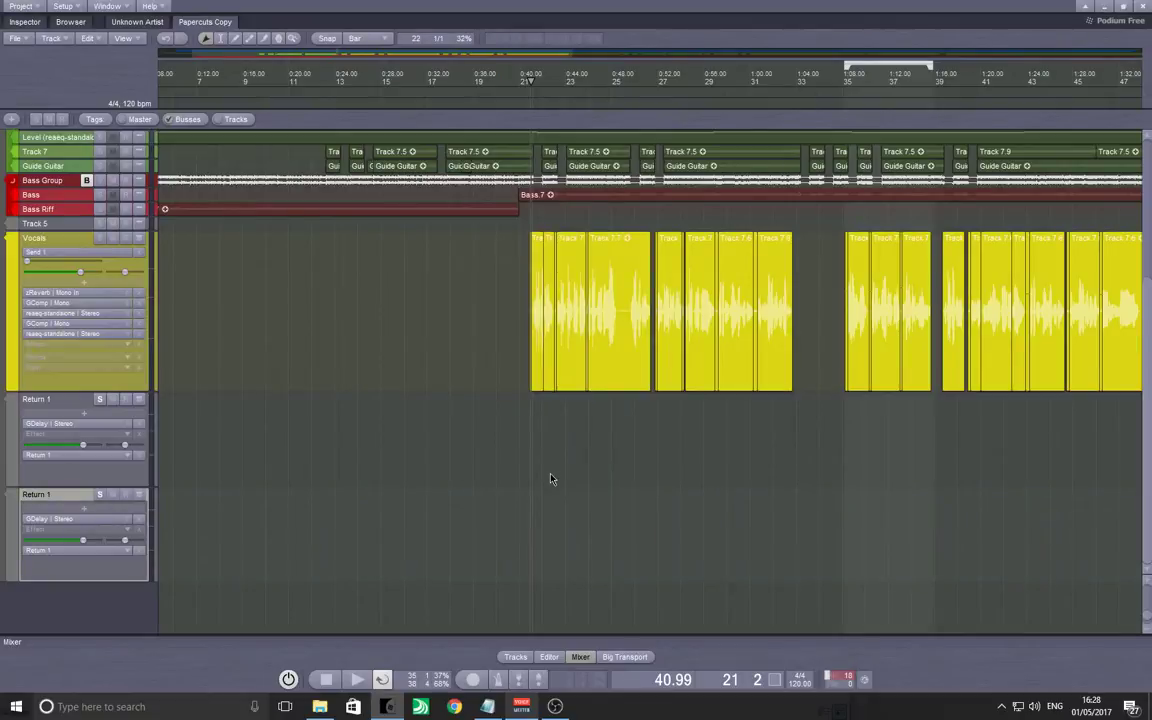
left_click(531, 413)
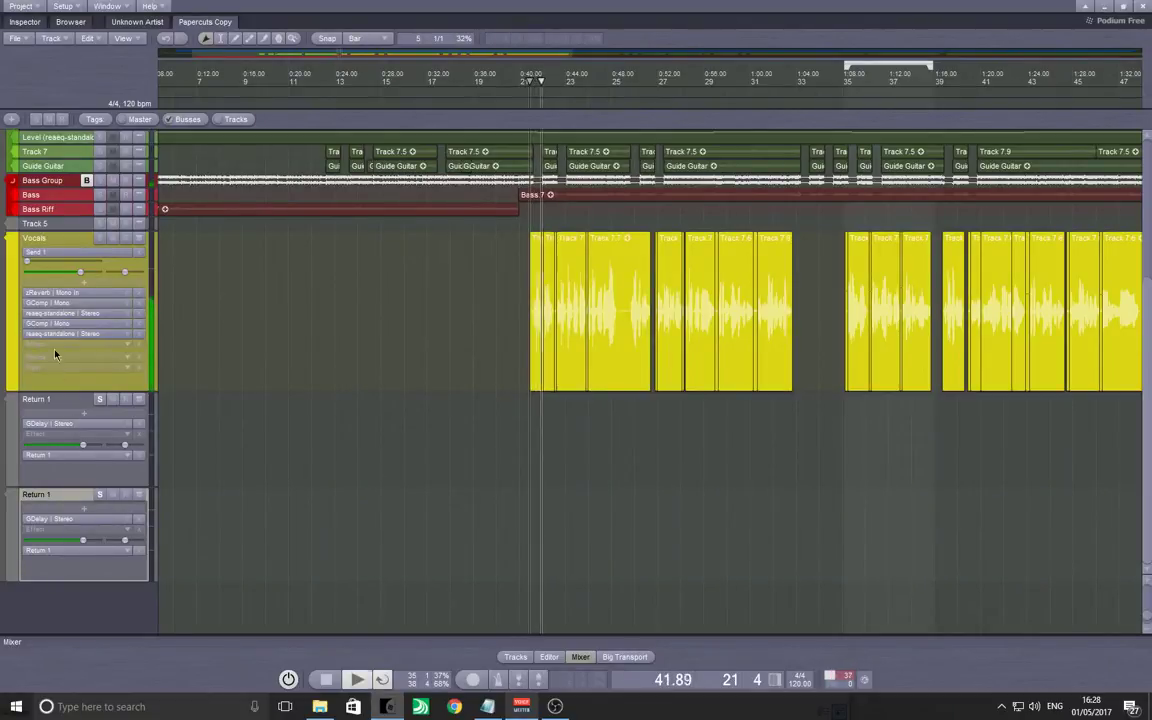
key("space")
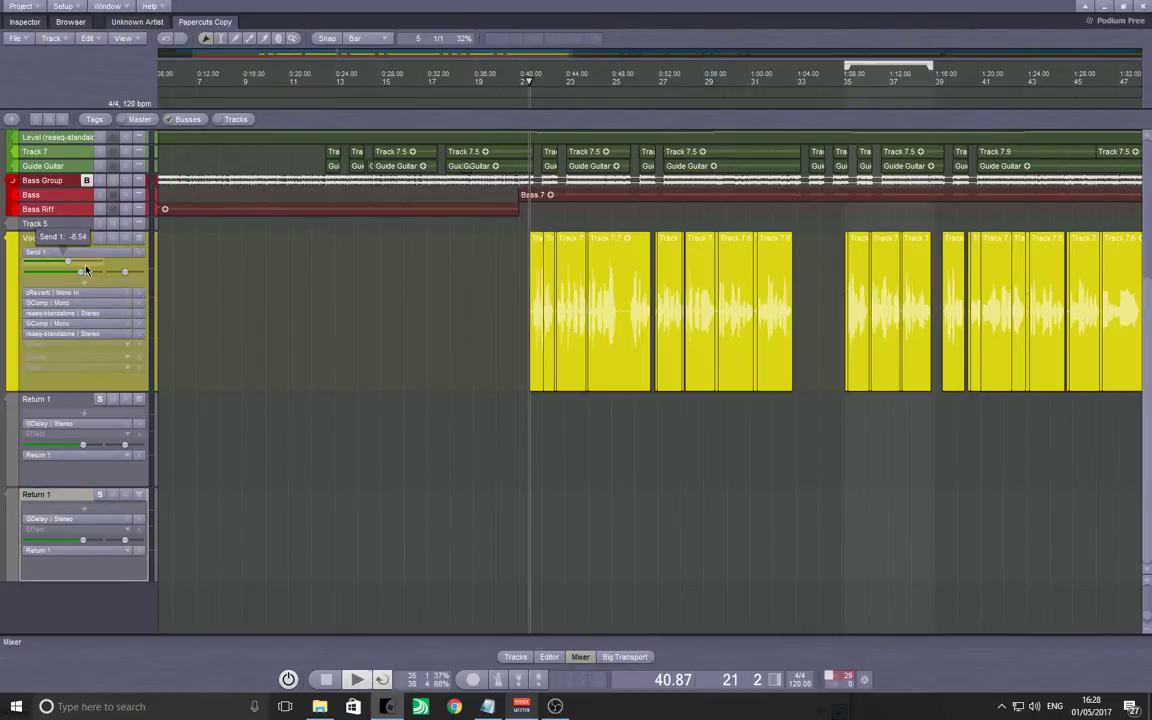
key("space")
left_click_drag(82, 270, 89, 268)
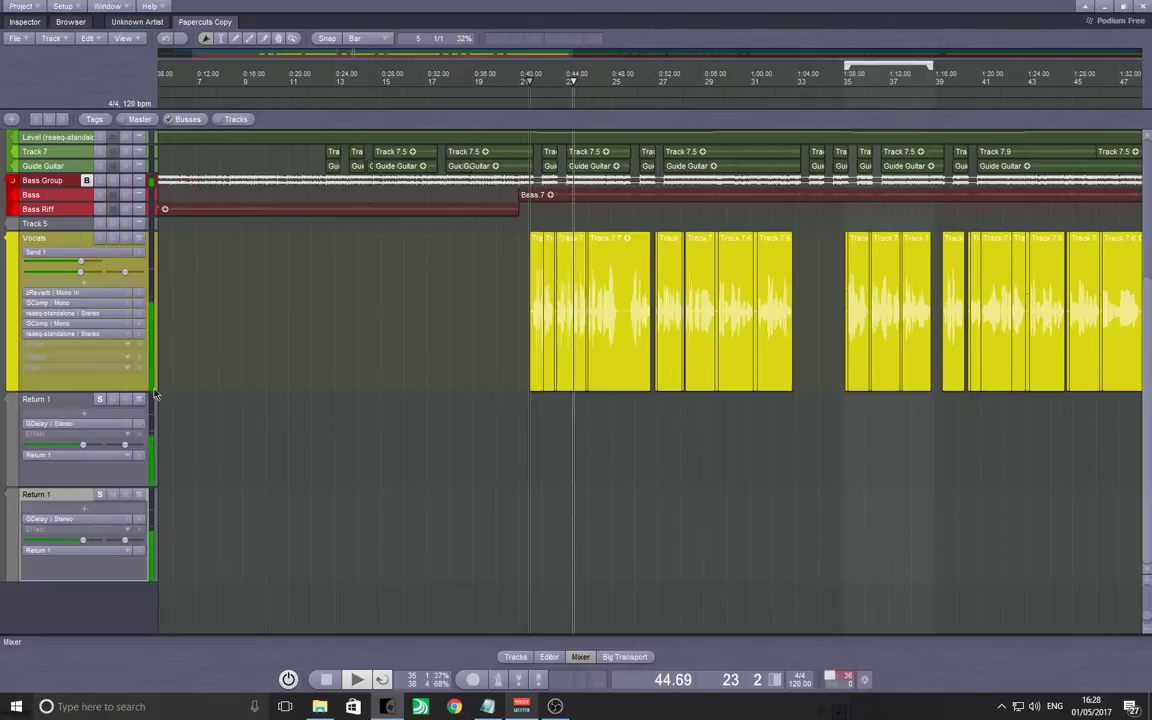
key("space")
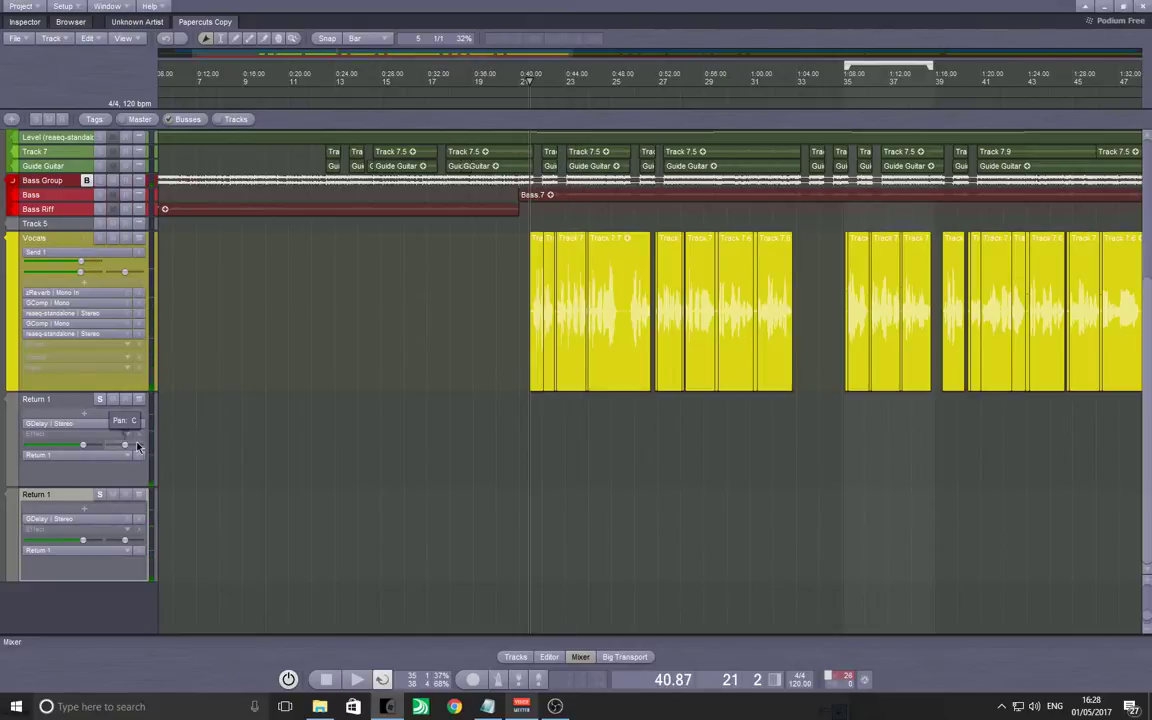
Pan the upper Return 1 track hard left and the lower one hard right, and play the song to hear the delays.
left_click_drag(127, 449, 112, 449)
left_click_drag(124, 540, 140, 541)
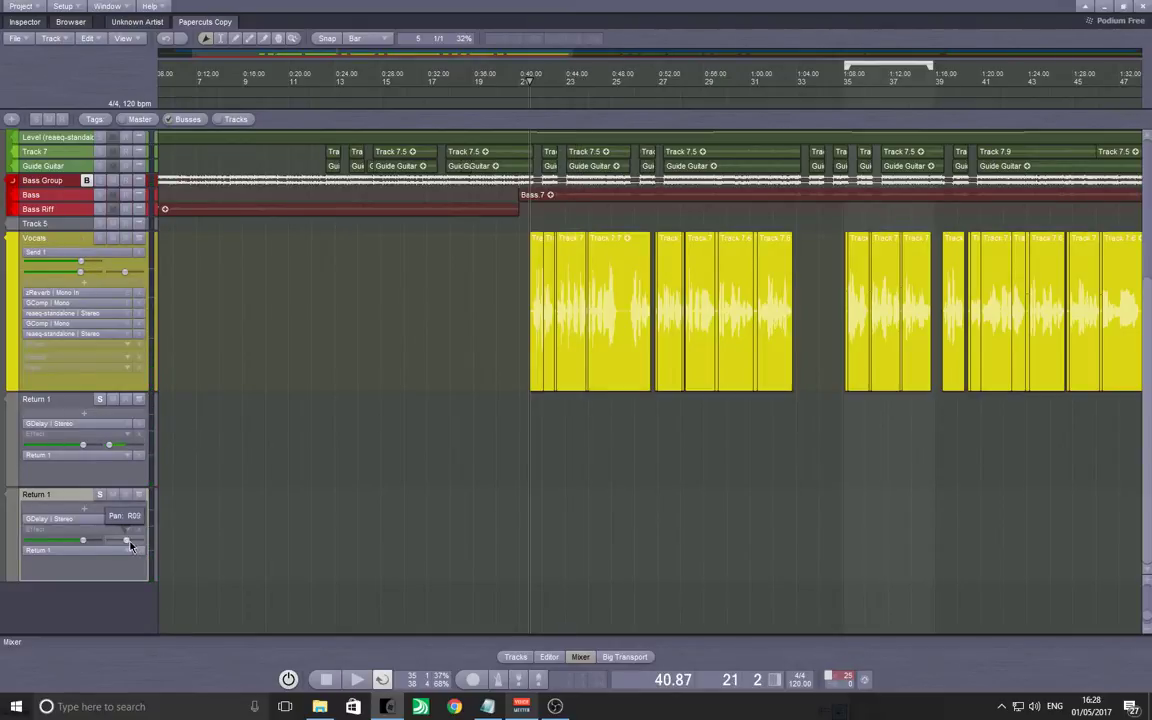
key("space")
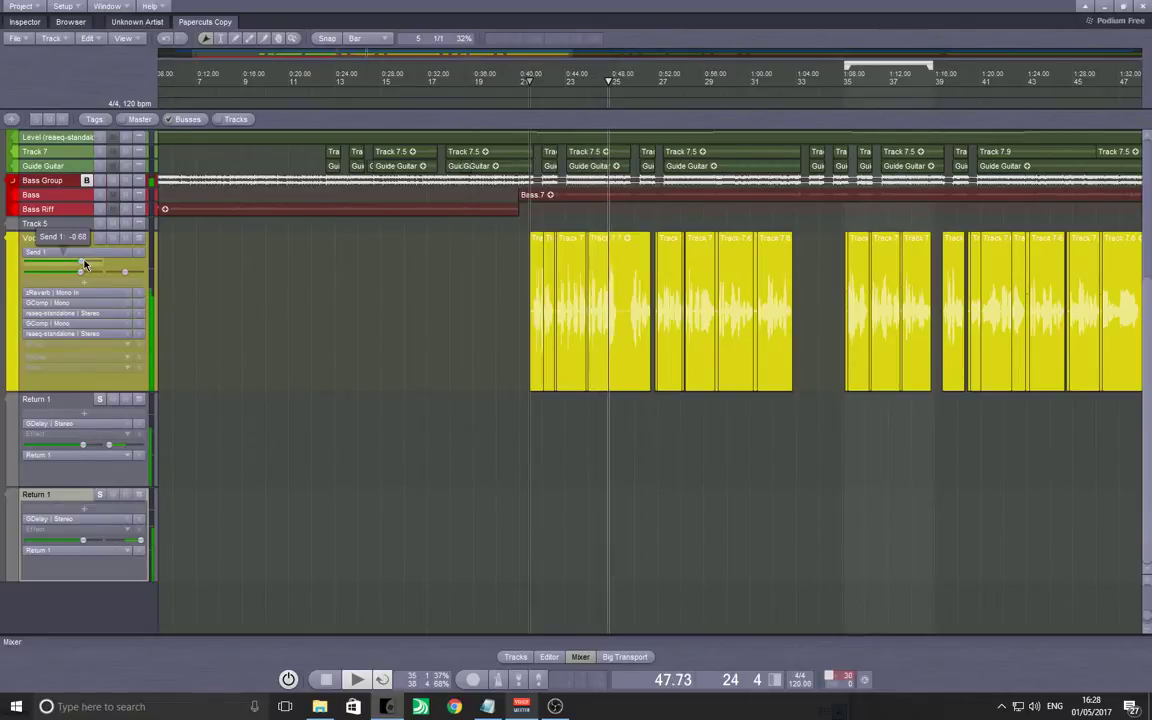
key("space")
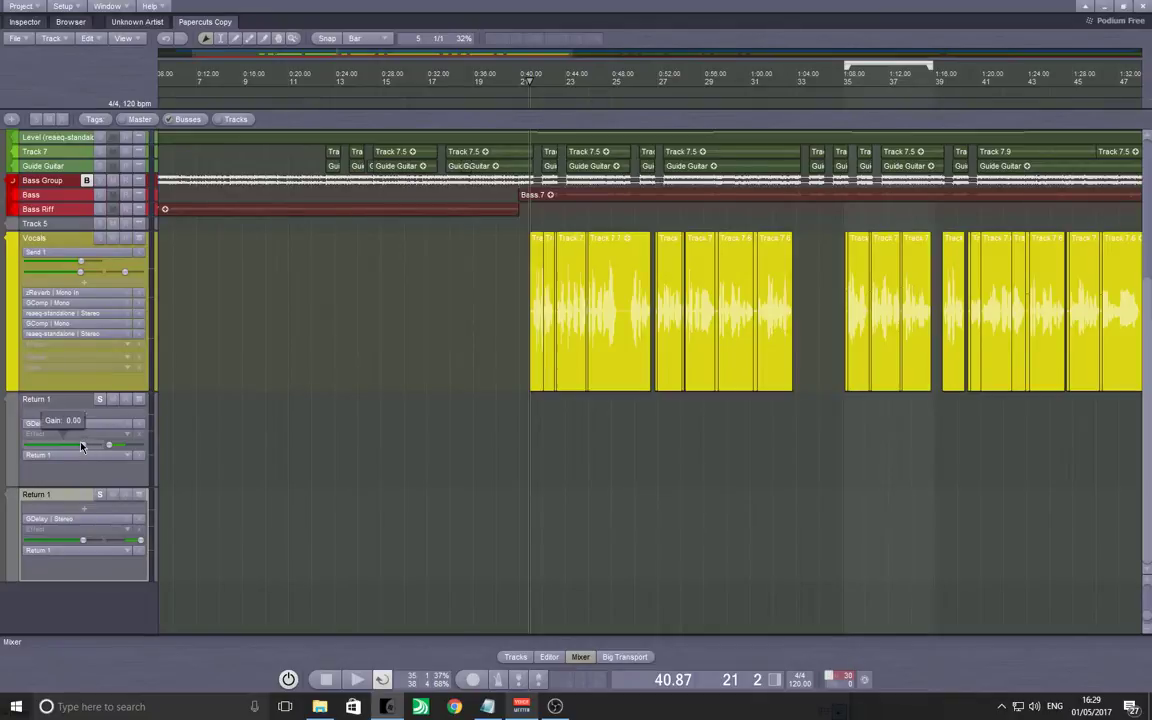
Add a new track named Vocal Delays below the two Return 1 tracks.
right_click(68, 593)
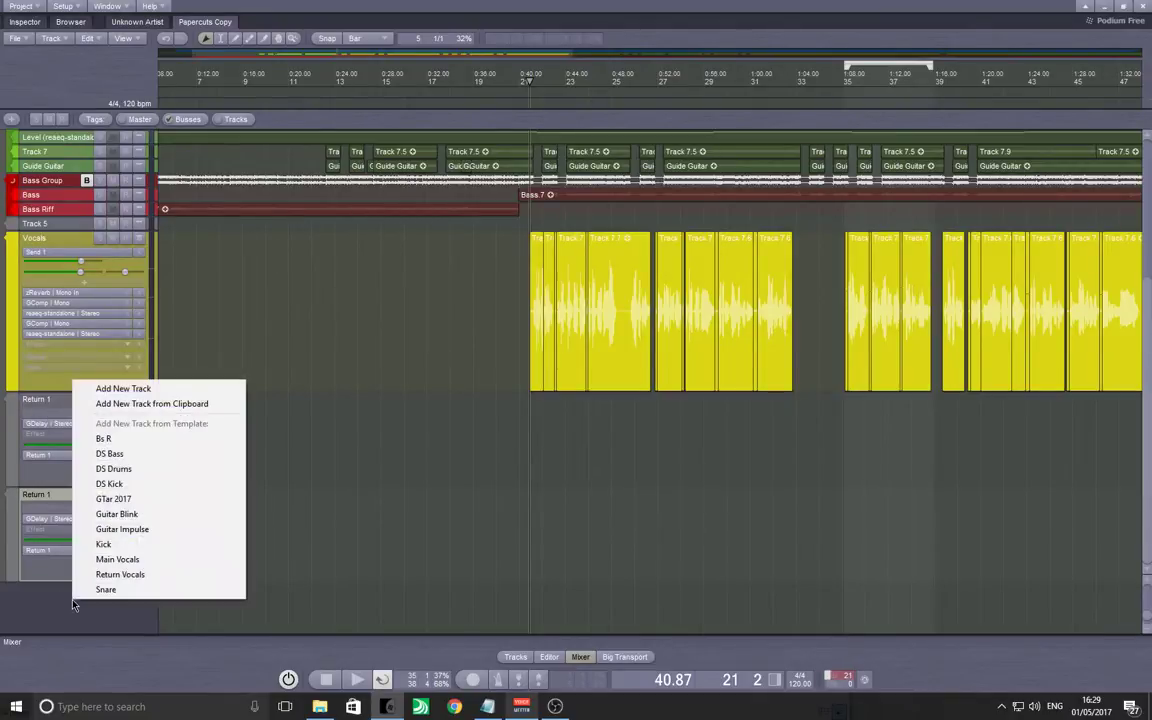
left_click(100, 392)
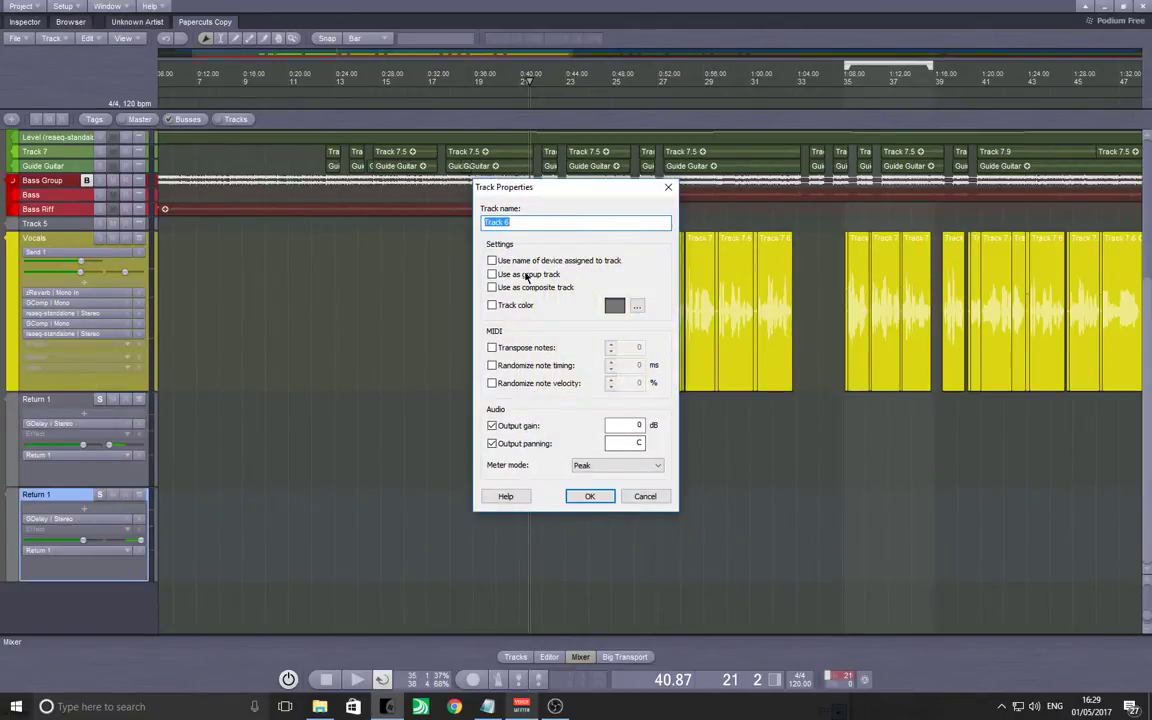
left_click_drag(515, 222, 481, 222)
type("Vocal Delays")
left_click(590, 496)
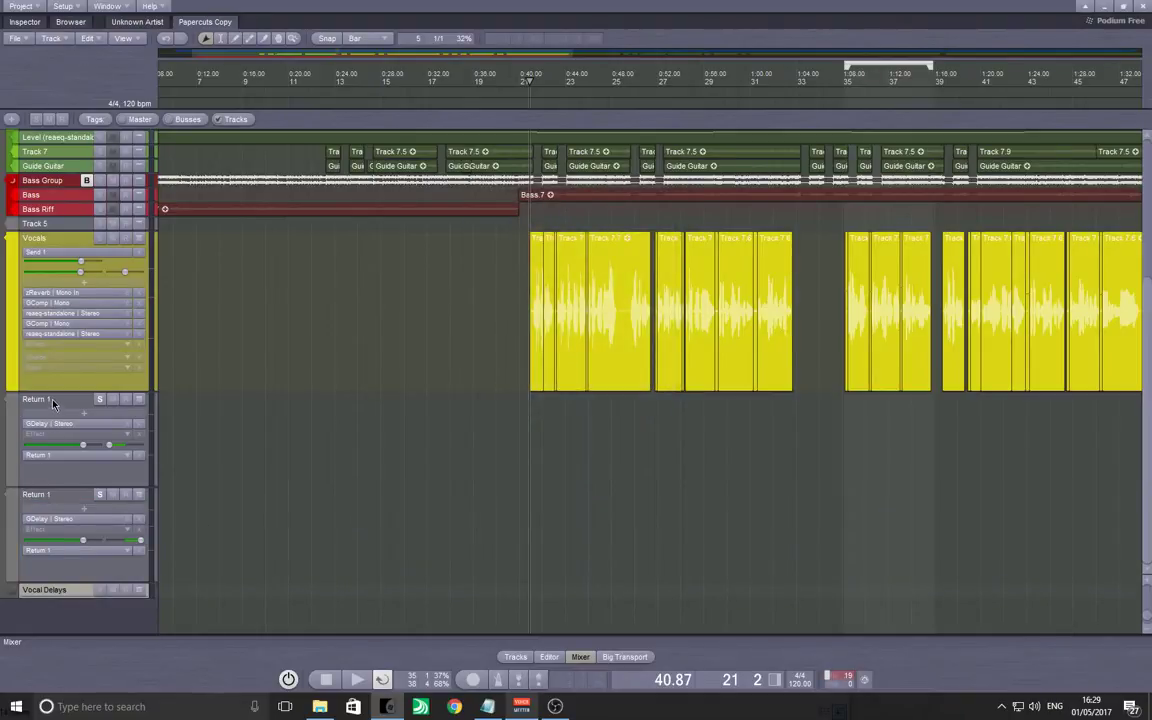
Nest both Return 1 tracks under the Vocal Delays track.
left_click_drag(53, 403, 55, 548)
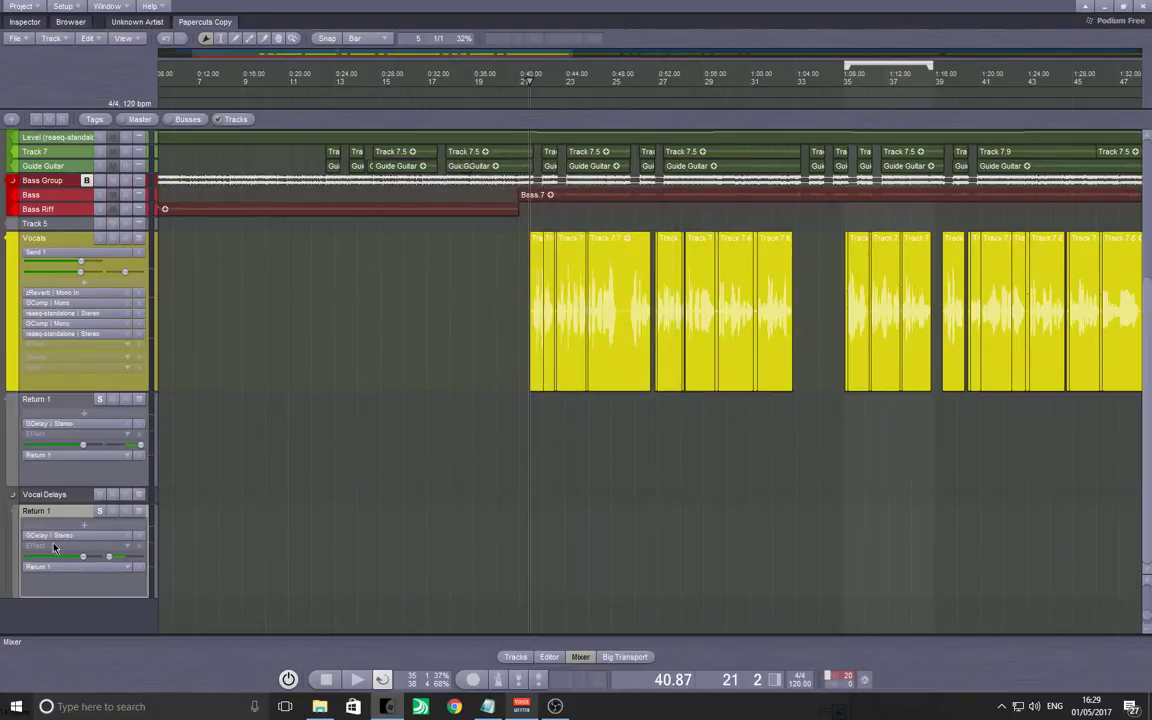
left_click_drag(48, 400, 48, 506)
left_click(49, 403)
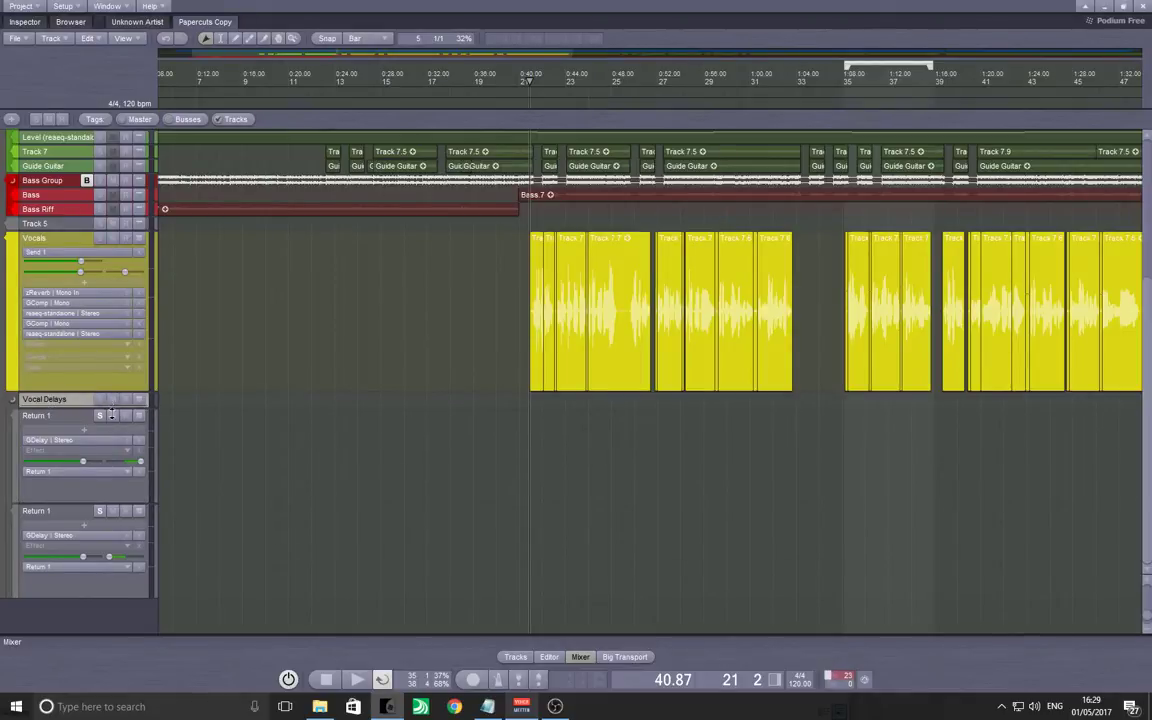
left_click_drag(112, 416, 112, 519)
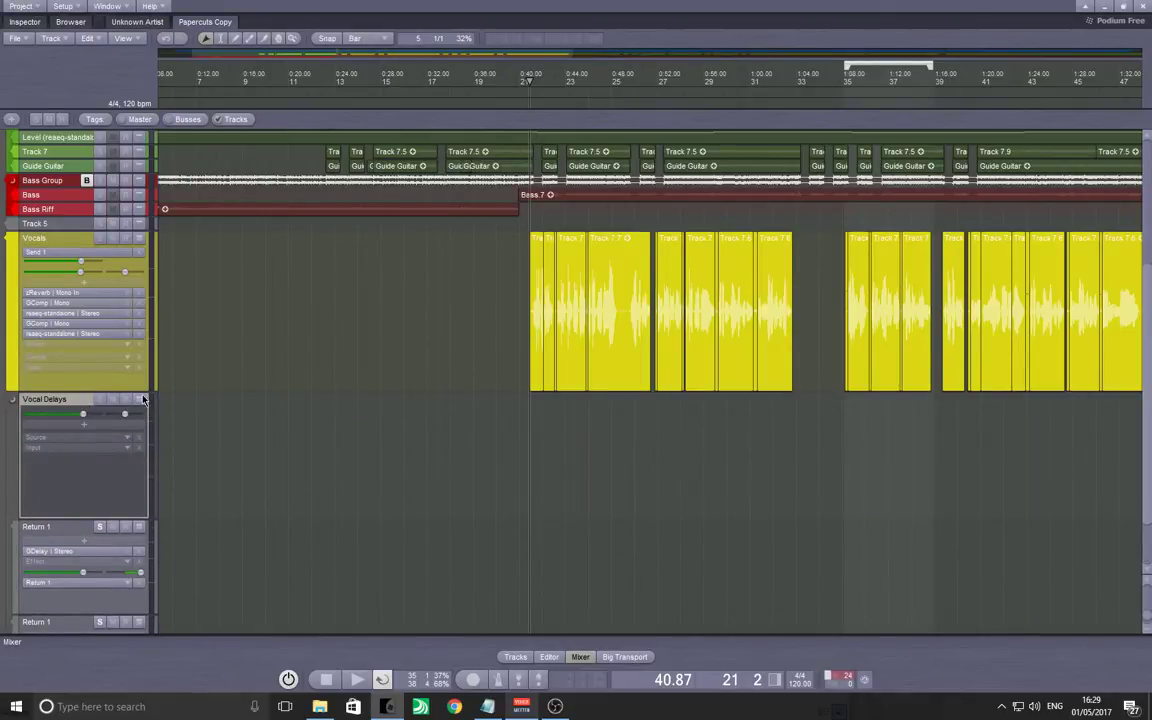
left_click(142, 399)
Show the mixer below the arrangement, play the song from around bar 49 and enlarge the mixer to full-length faders.
left_click(385, 641)
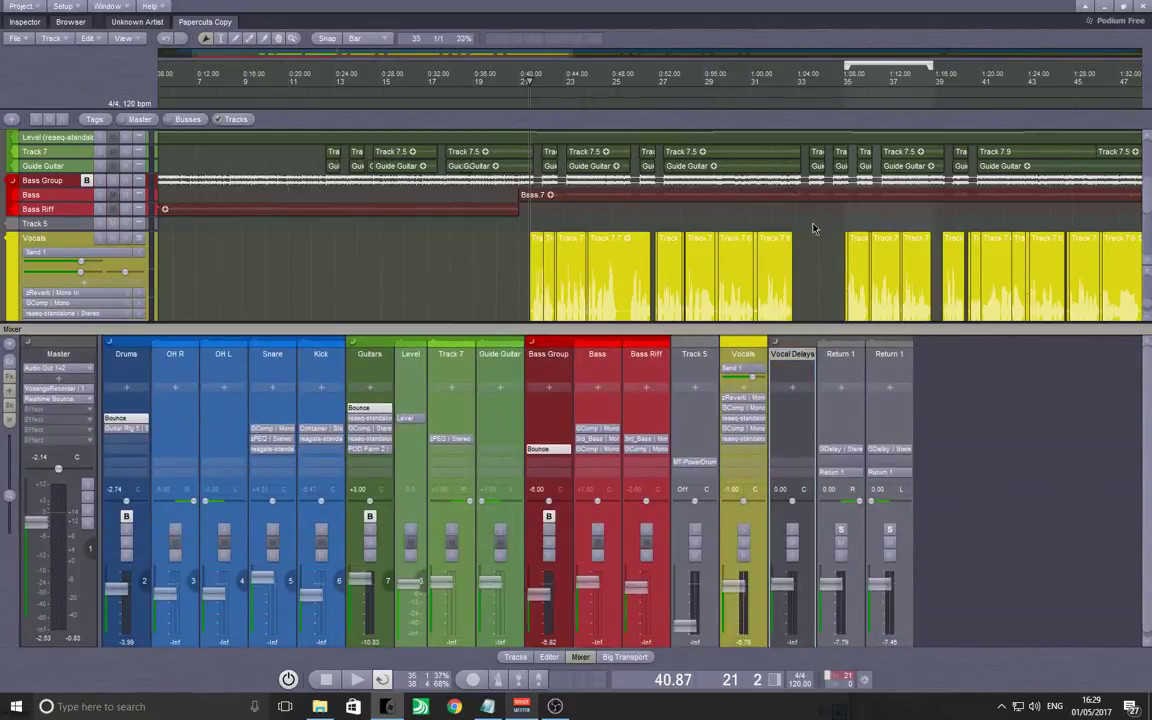
left_click_drag(813, 228, 945, 272)
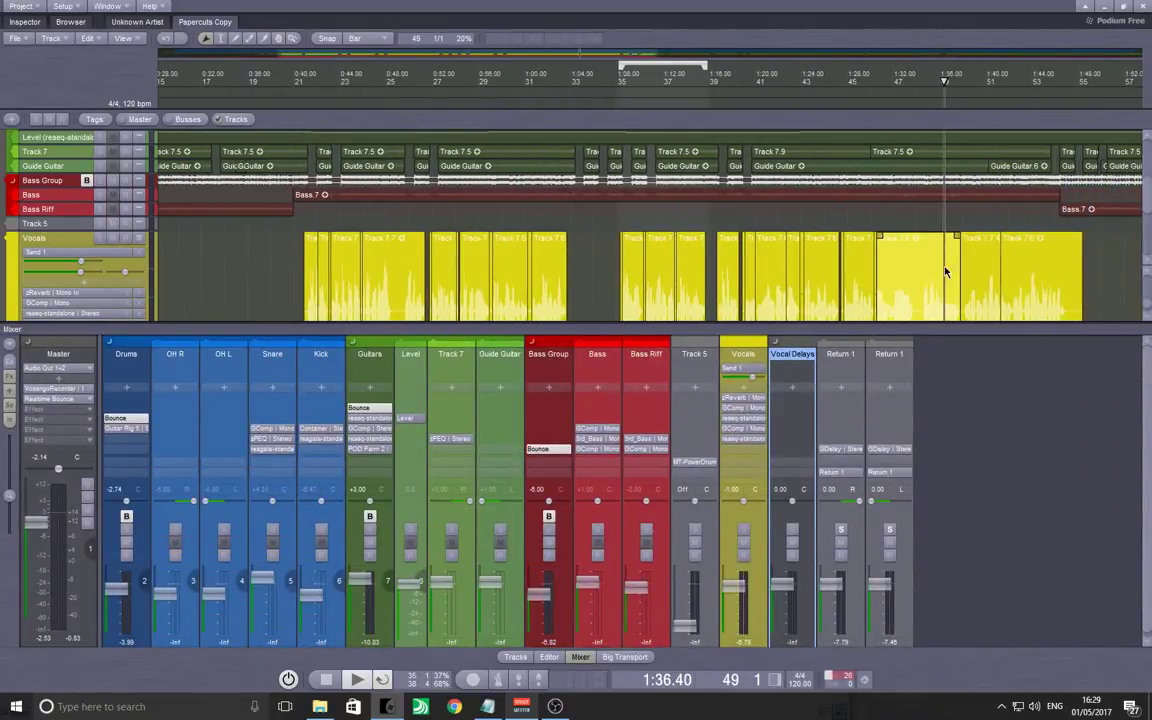
key("space")
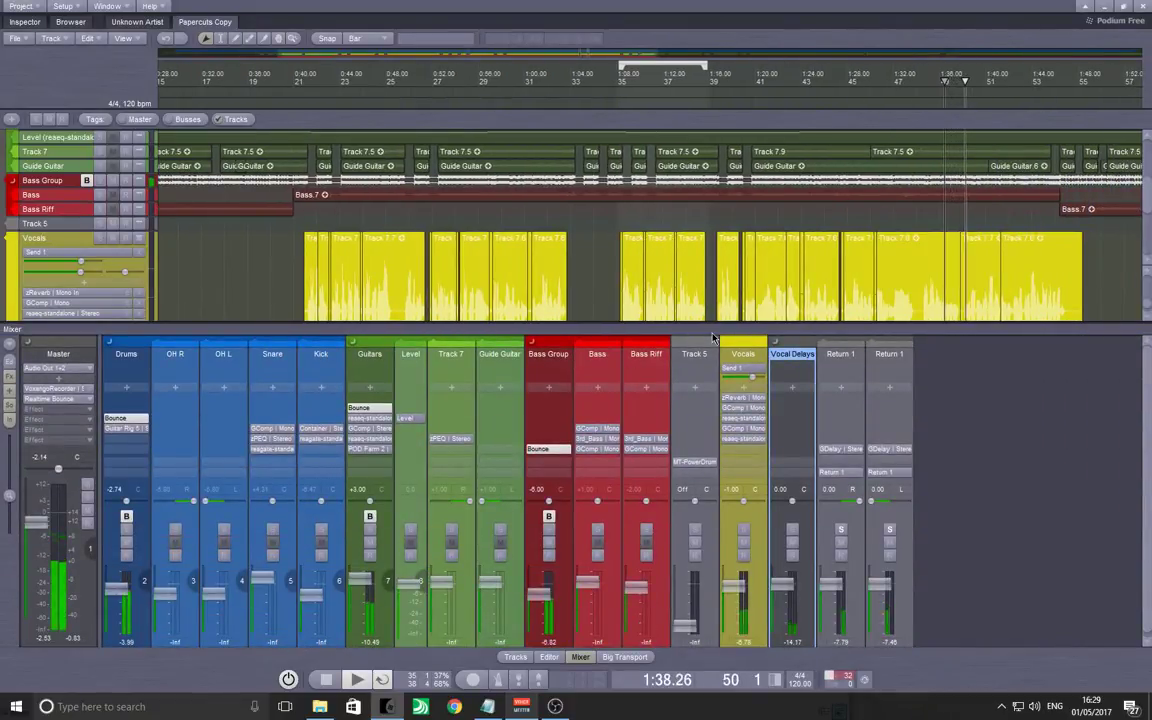
left_click_drag(713, 338, 857, 170)
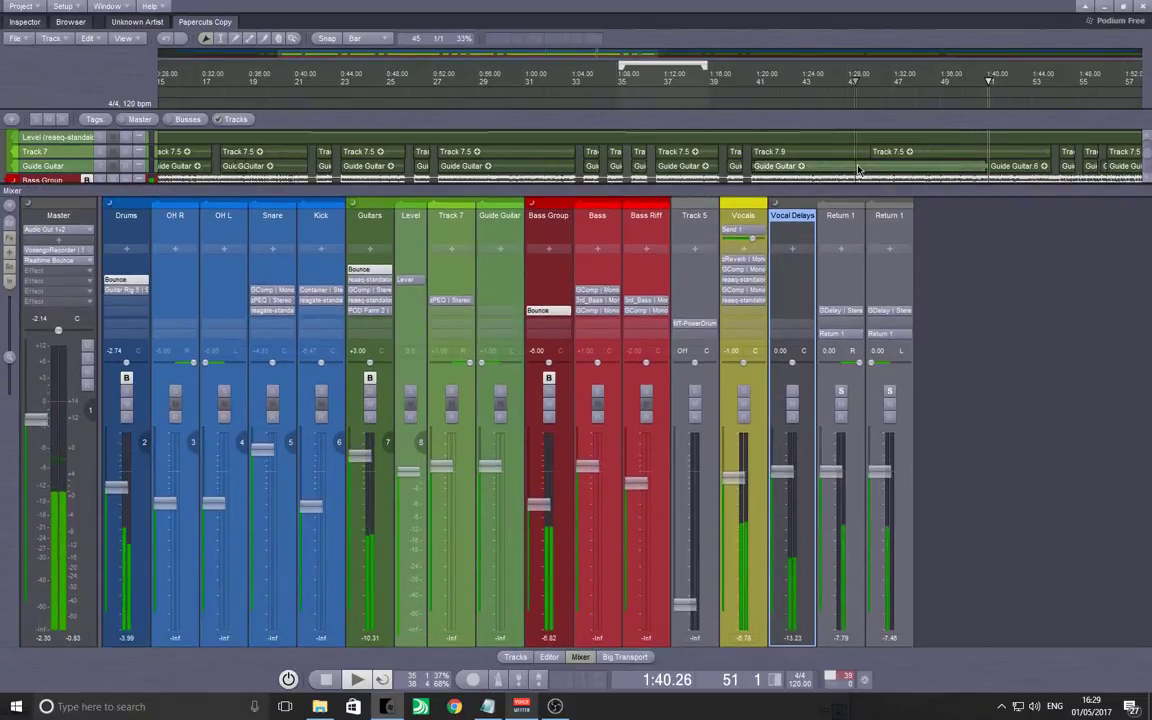
Play from around bar 46, lower the Vocal Delays level to -3 dB and solo the Vocals track.
left_click(879, 168)
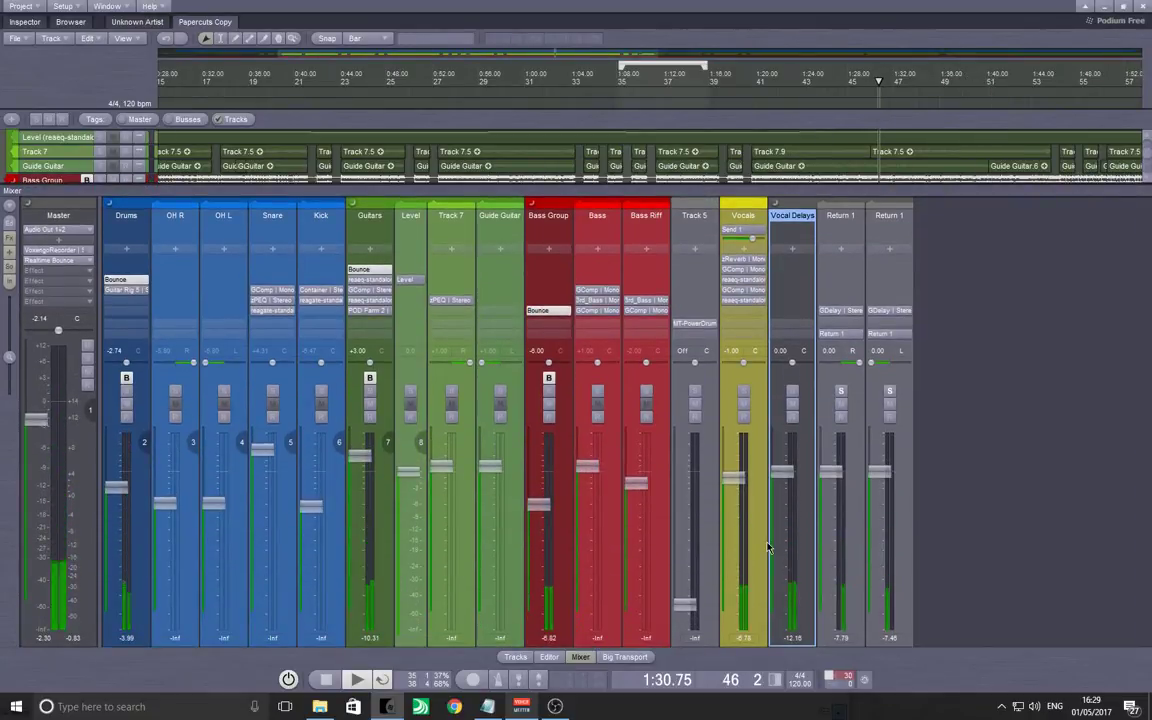
left_click(775, 490)
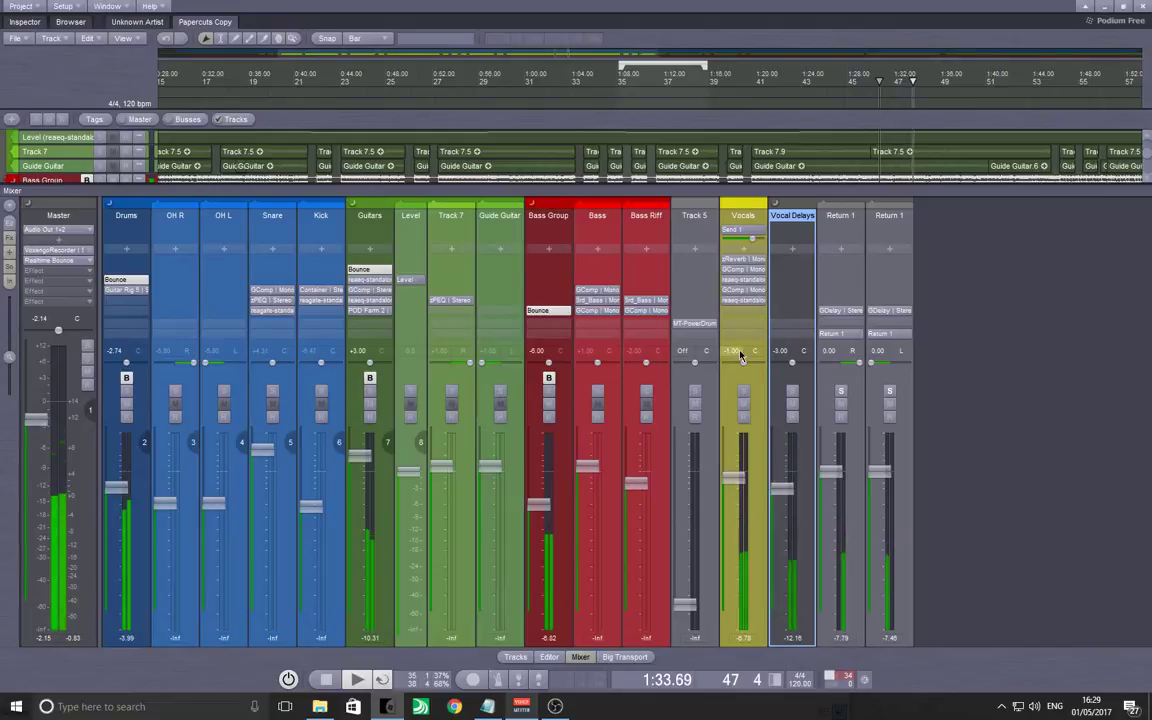
left_click(743, 390)
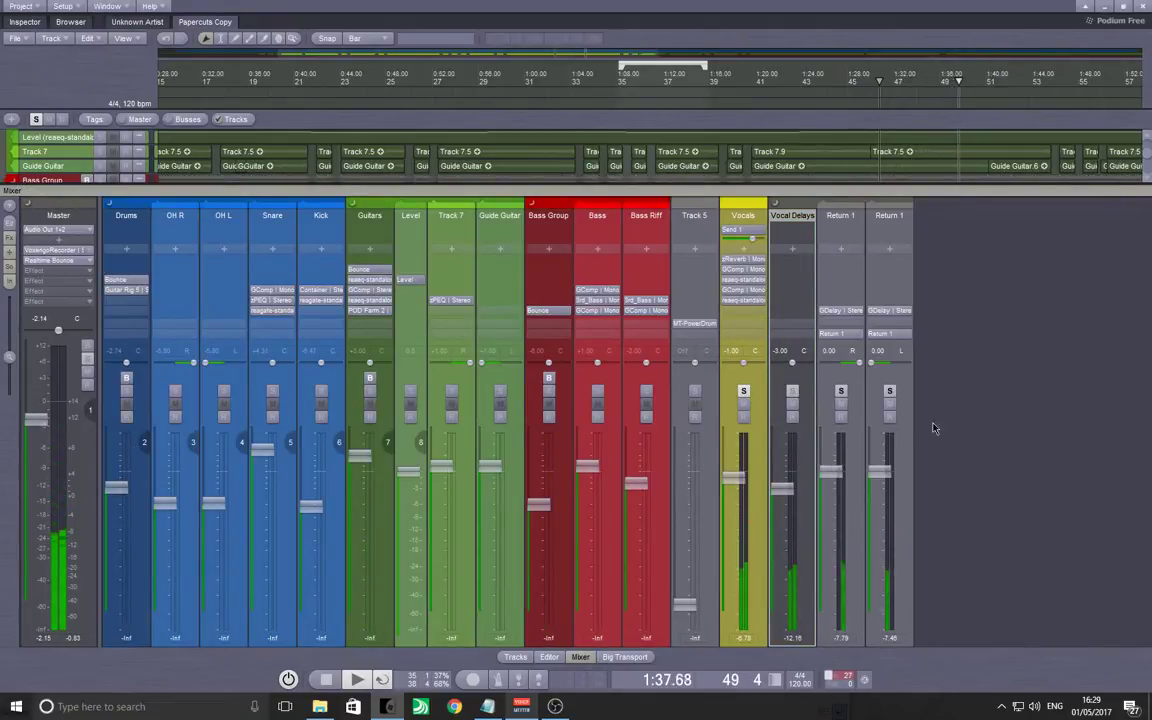
Play back the soloed vocals with delays, briefly muting the right-panned Return 1 channel and soloing it again for comparison.
key("space")
key("space")
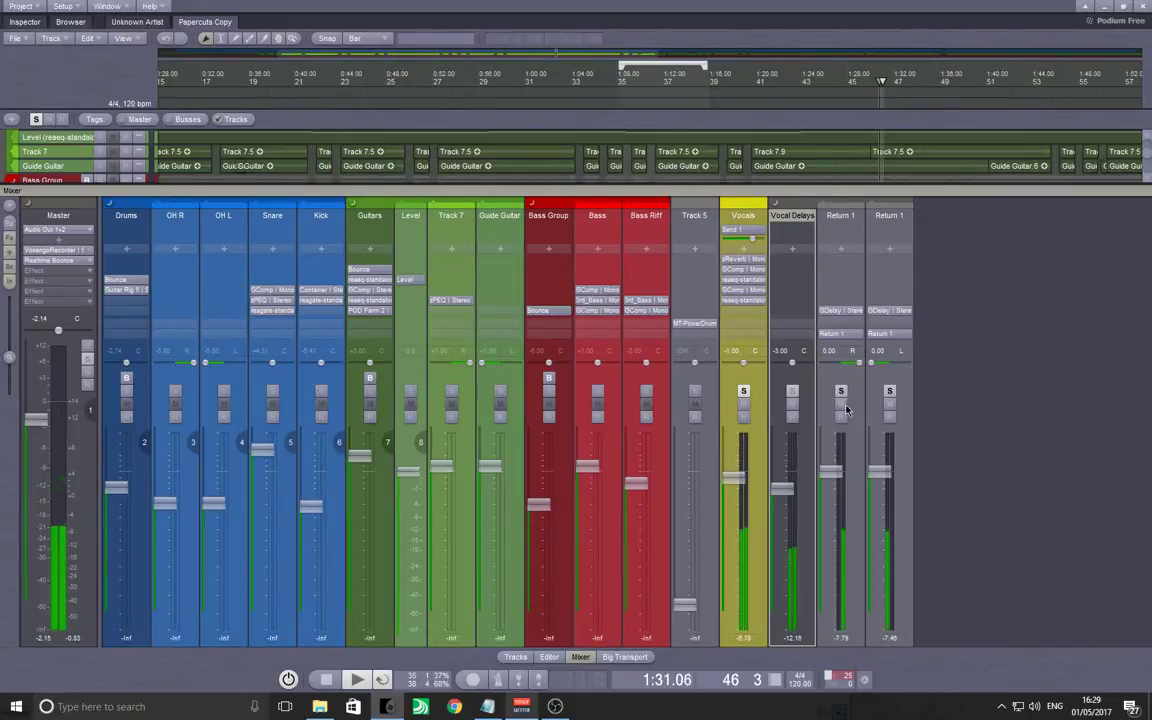
left_click(843, 405)
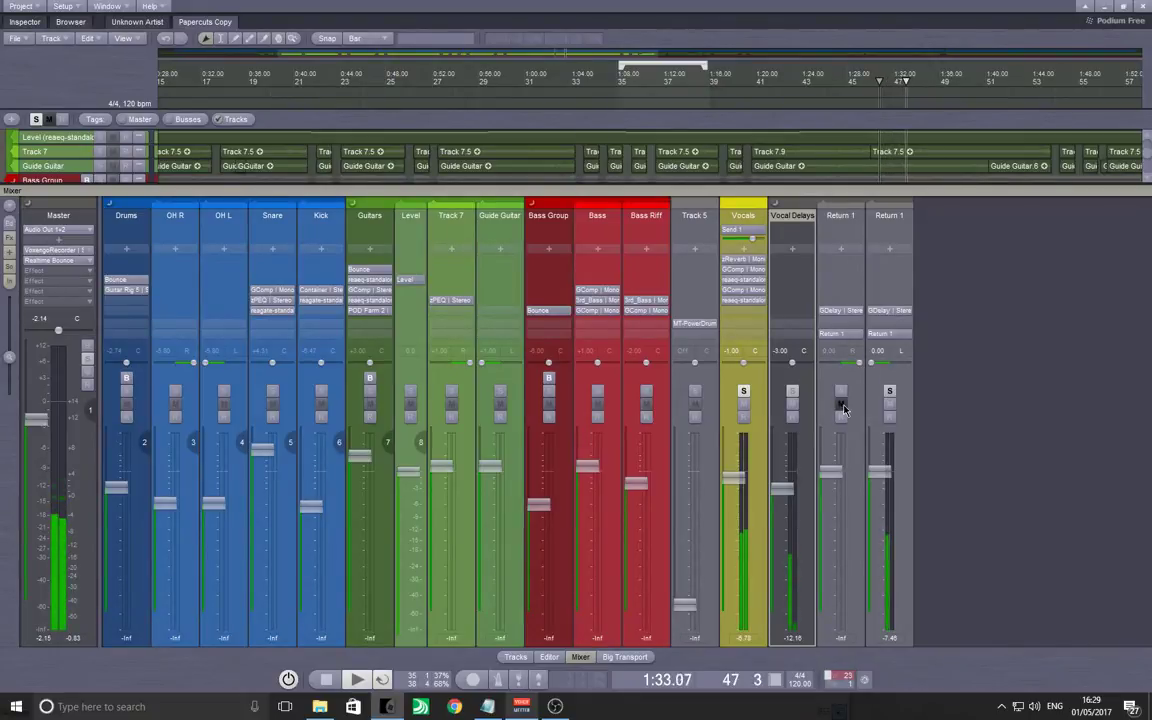
left_click(843, 405)
left_click(843, 391)
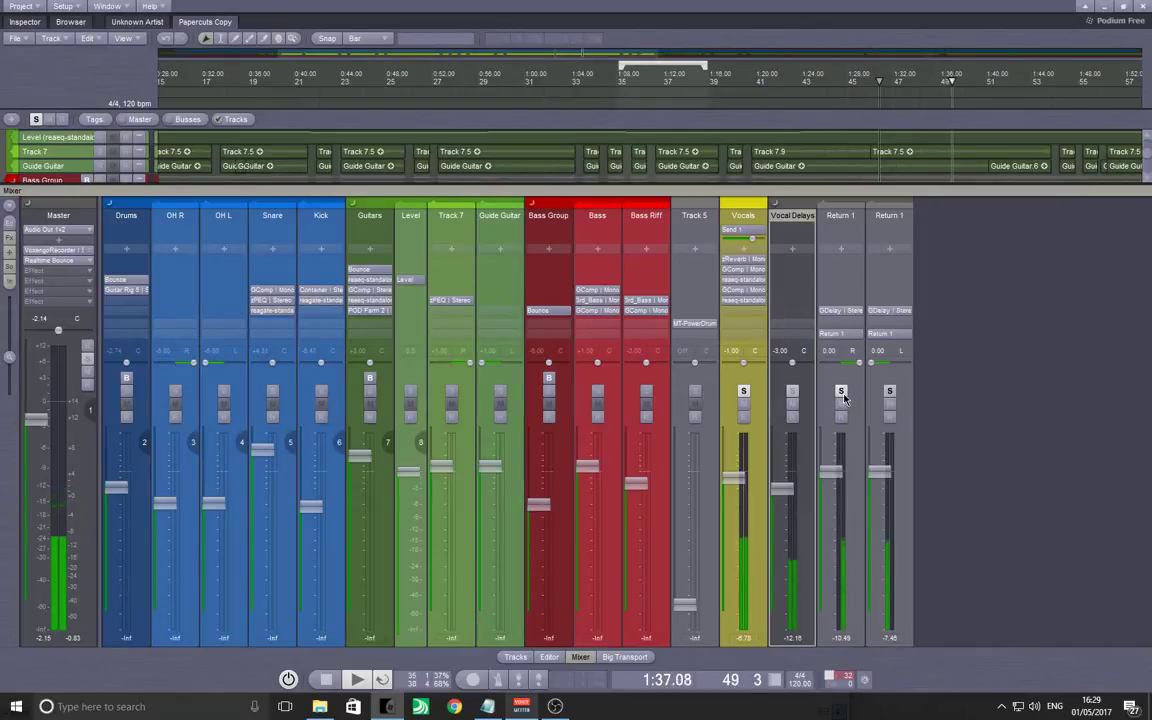
key("space")
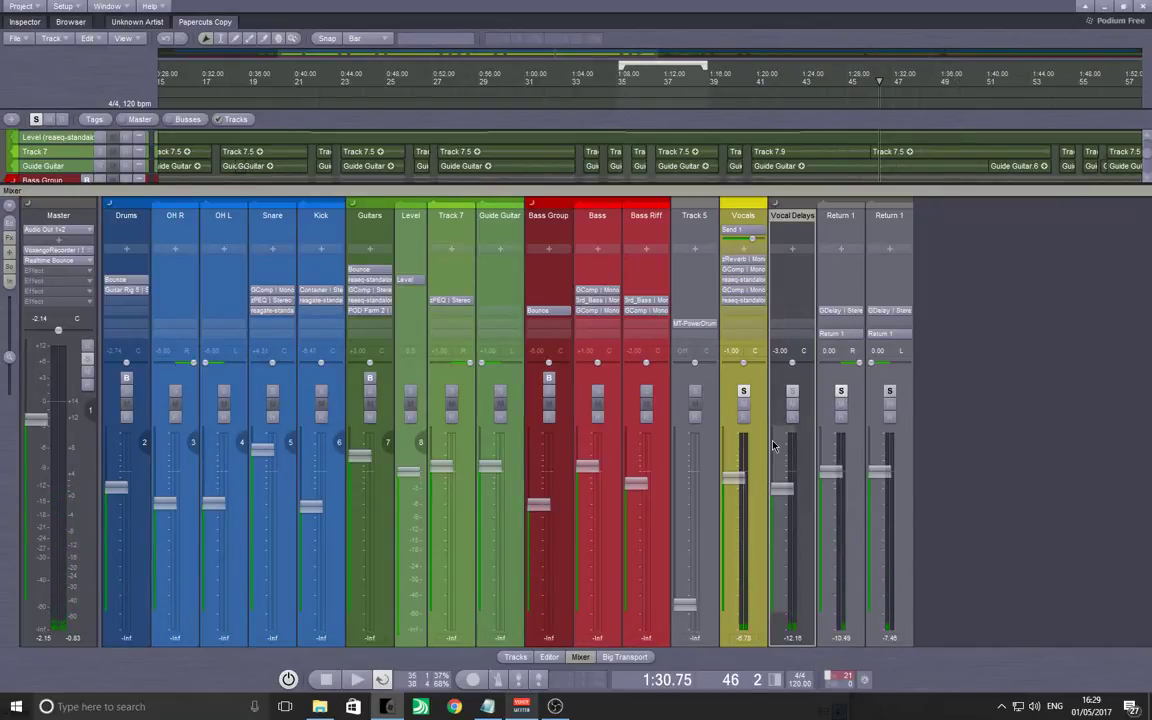
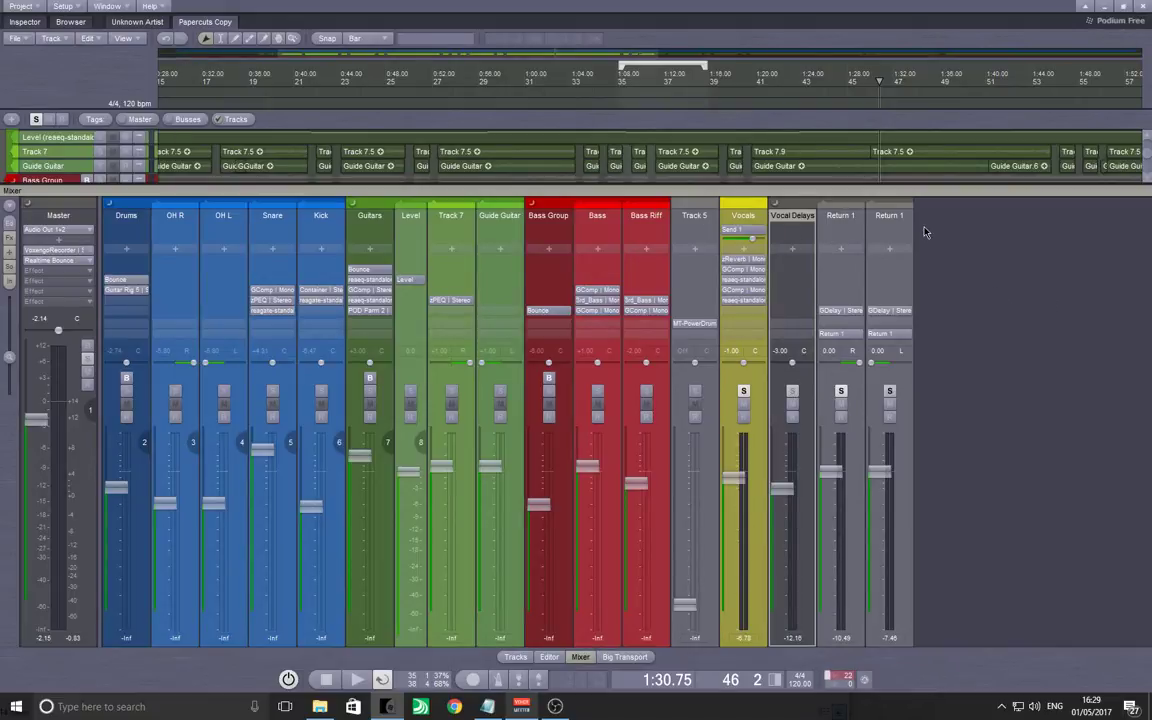
Compare the vocals with and without the delays by muting the Vocal Delays group during playback.
key("space")
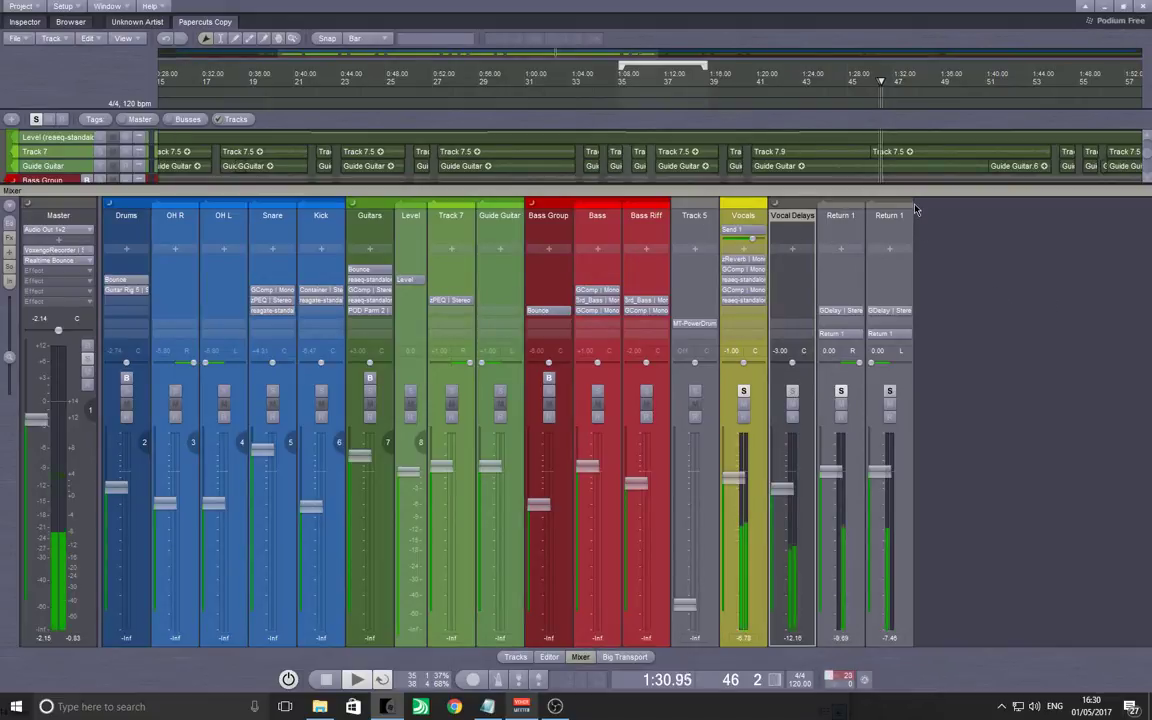
left_click(792, 404)
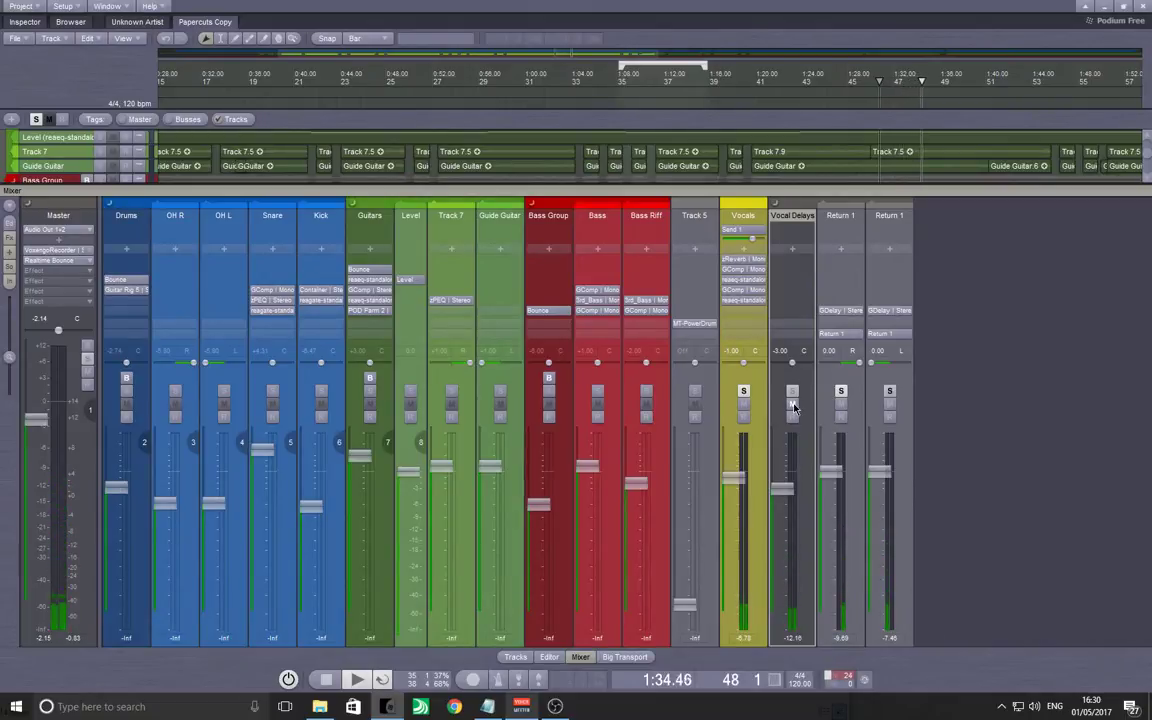
left_click(890, 392)
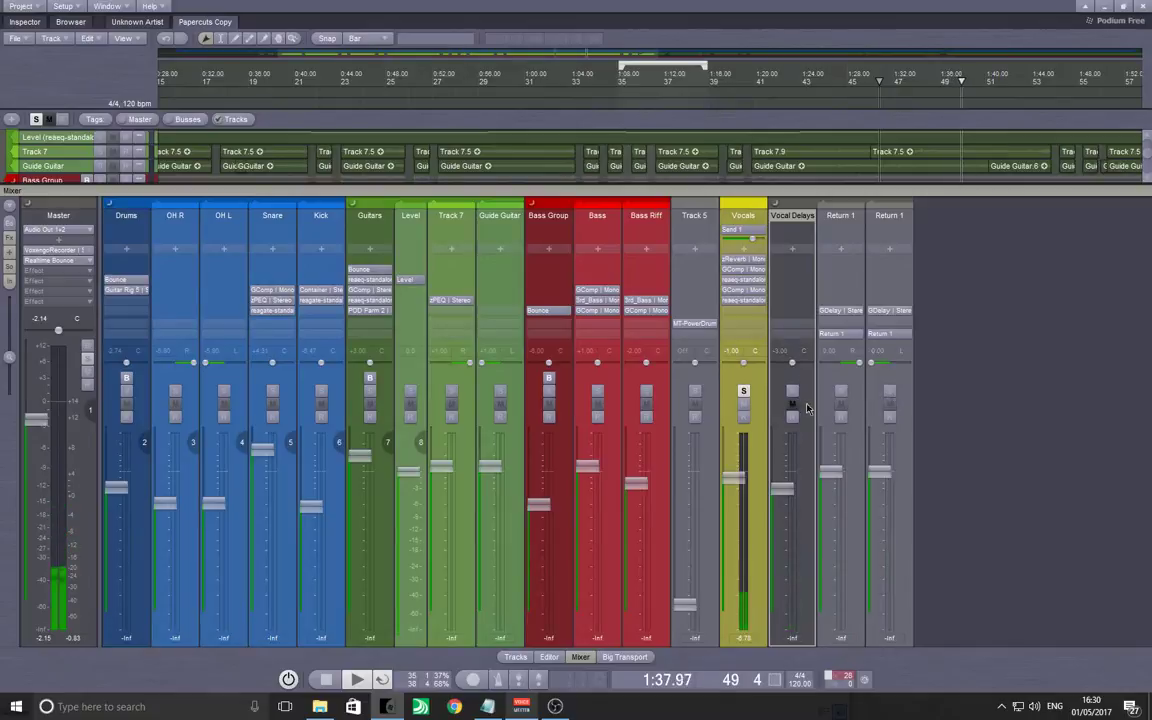
key("space")
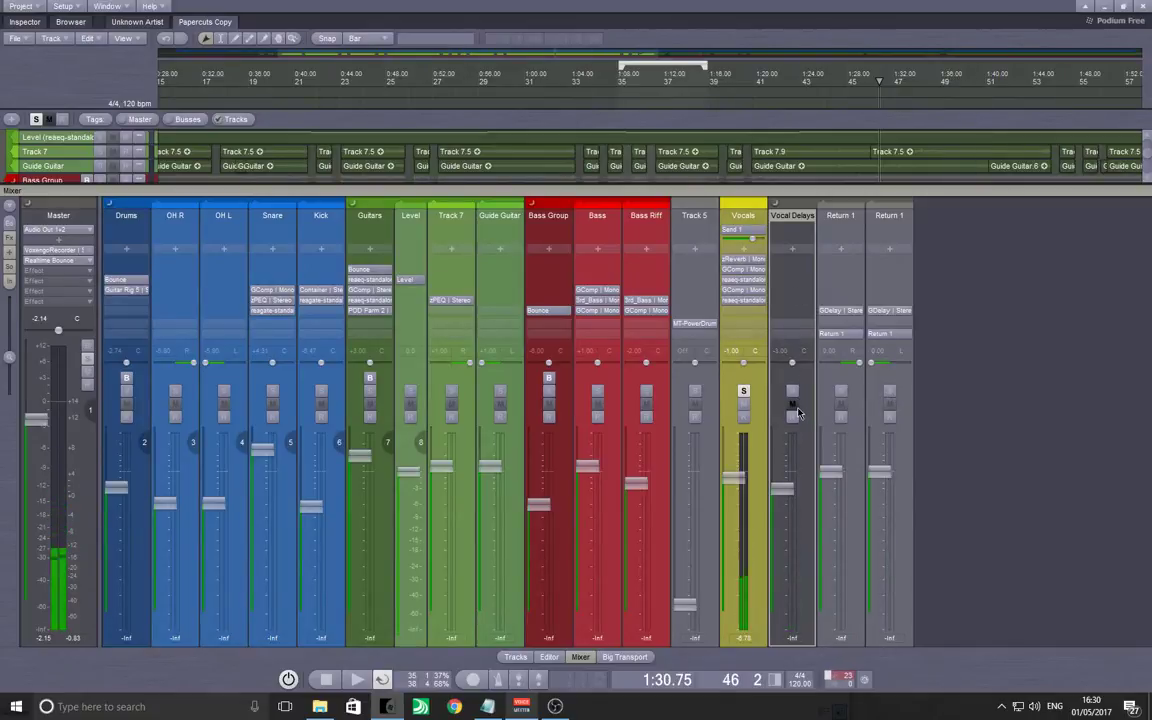
key("space")
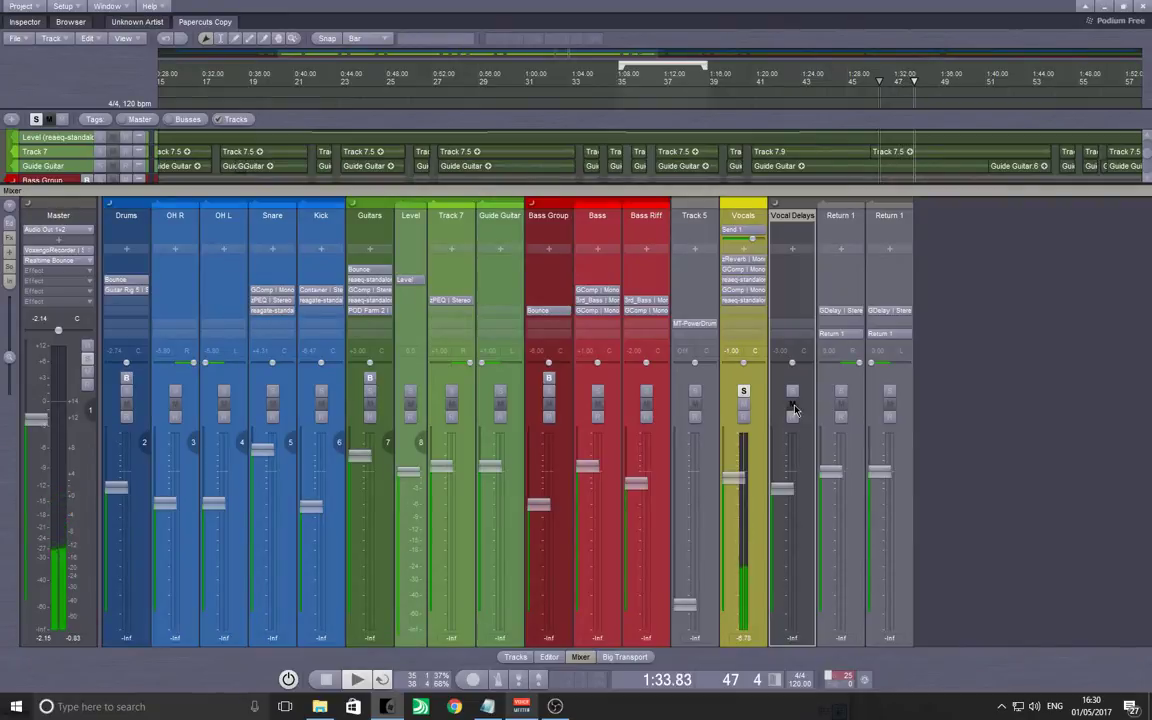
Solo the Vocal Delays group and lower its fader to -5.00 dB.
left_click(792, 392)
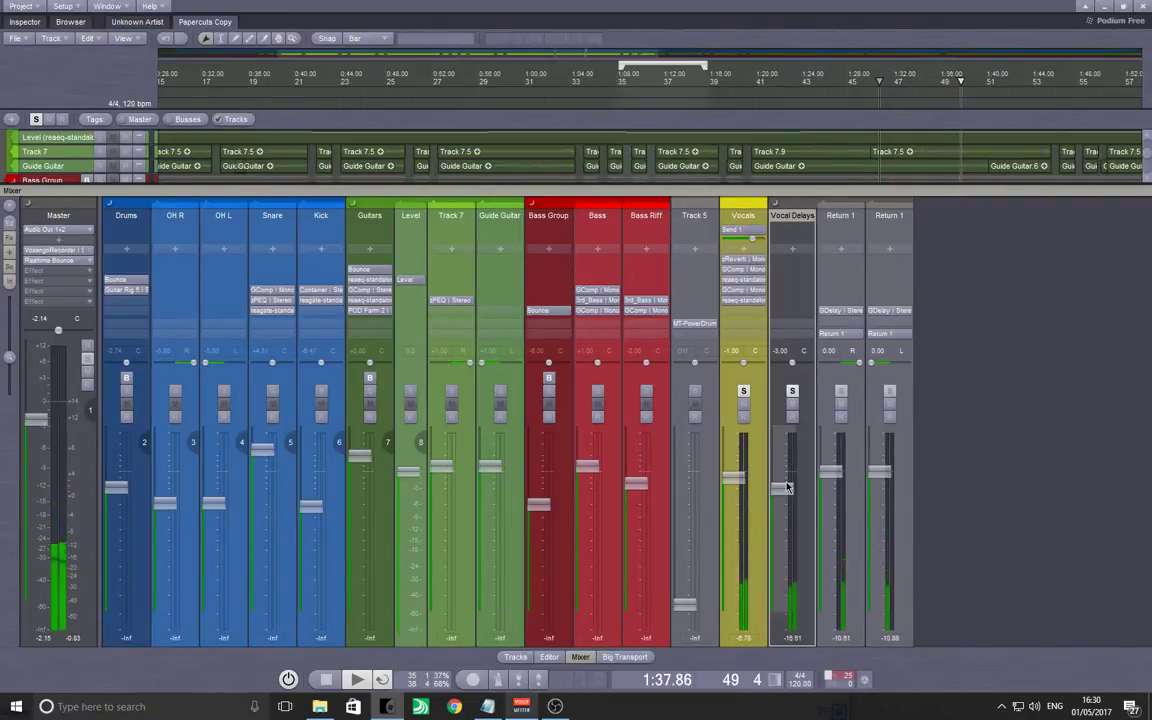
left_click_drag(785, 487, 787, 495)
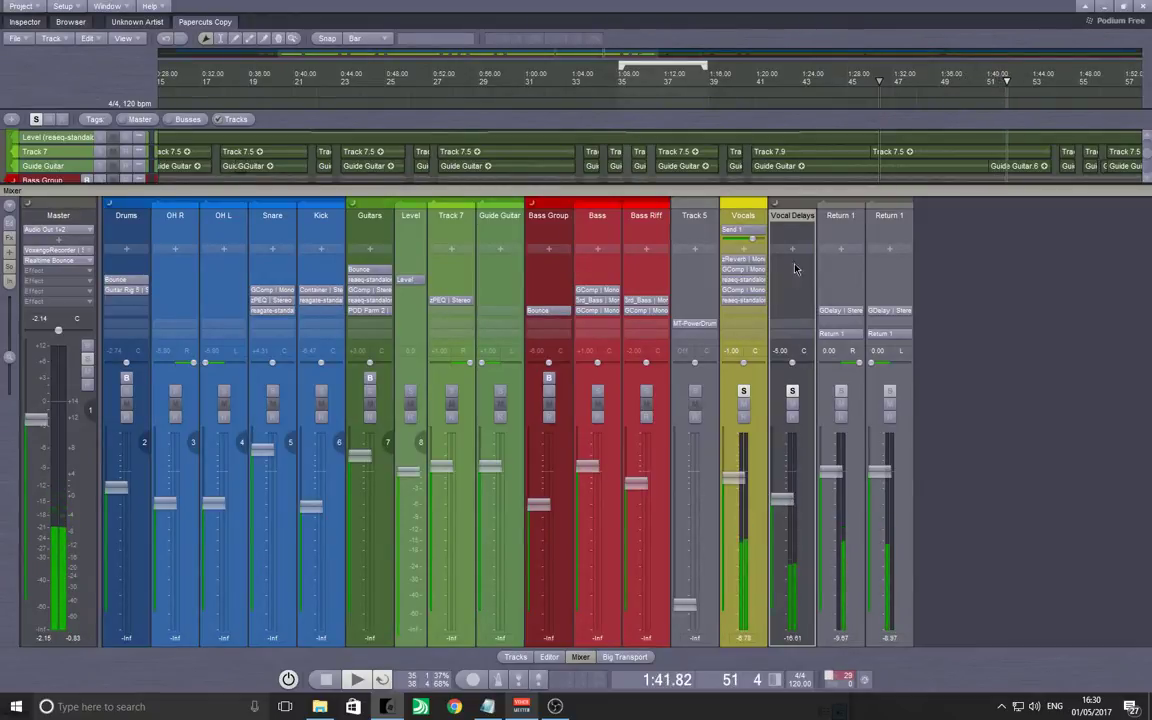
key("space")
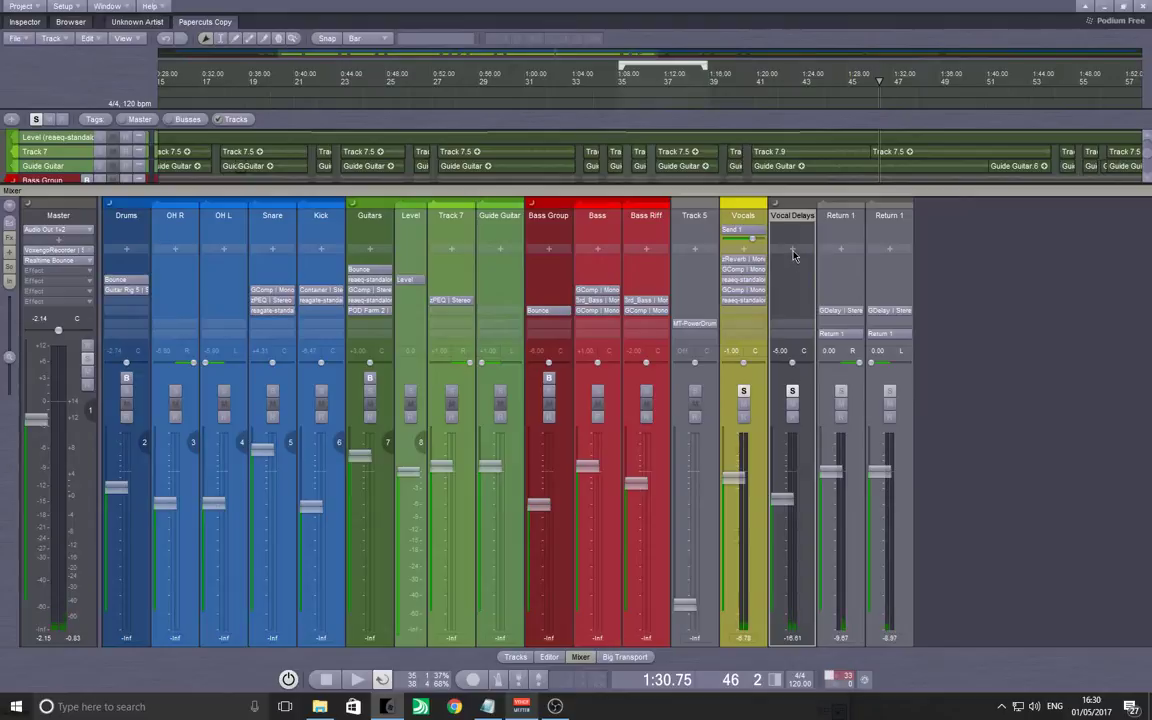
Insert a stereo zPEQ equalizer from the Zynewave effects on the Vocal Delays channel.
left_click(790, 252)
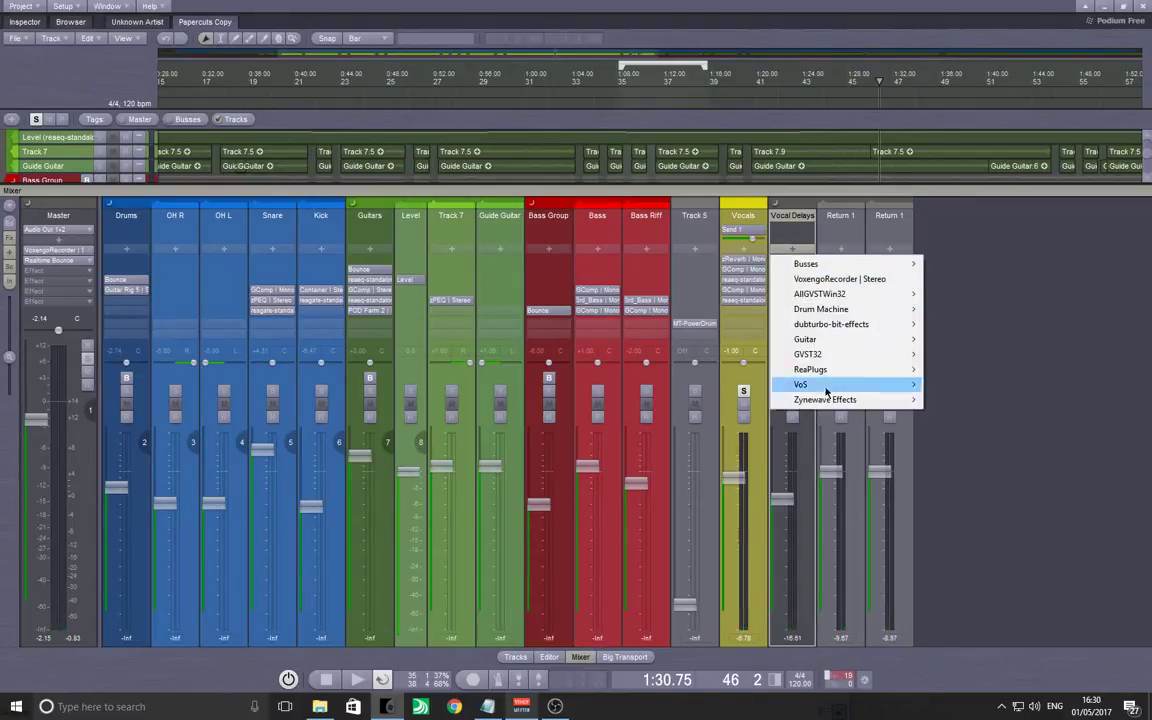
mouse_move(812, 372)
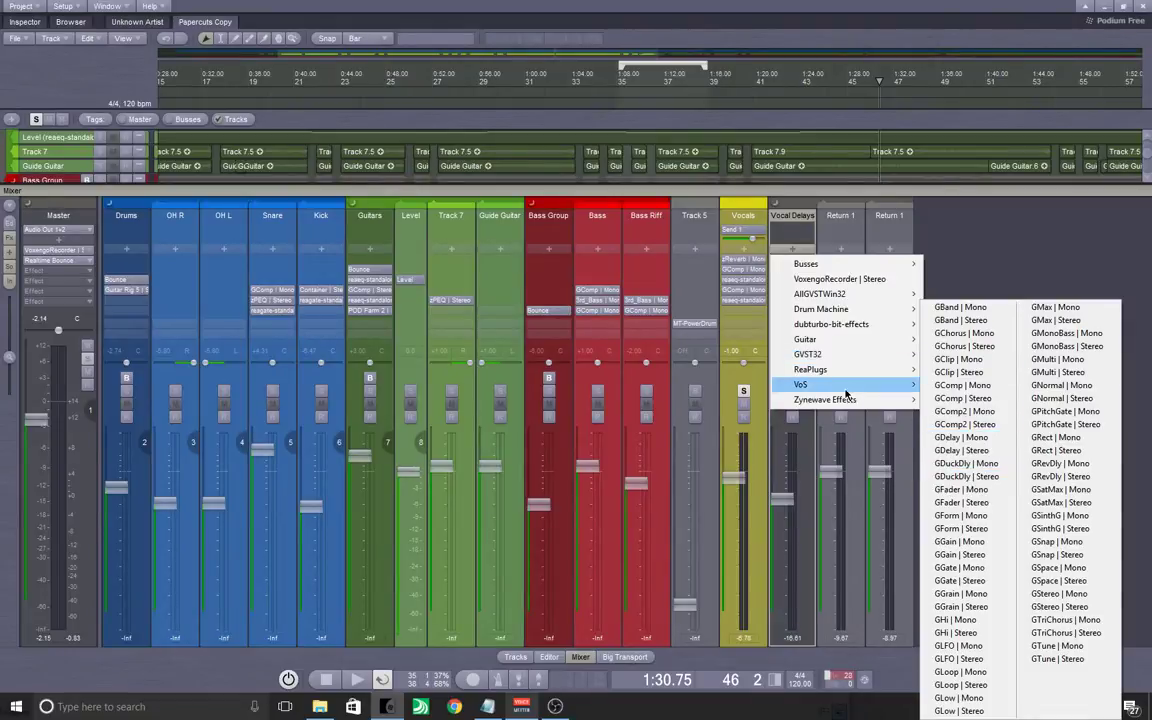
mouse_move(840, 399)
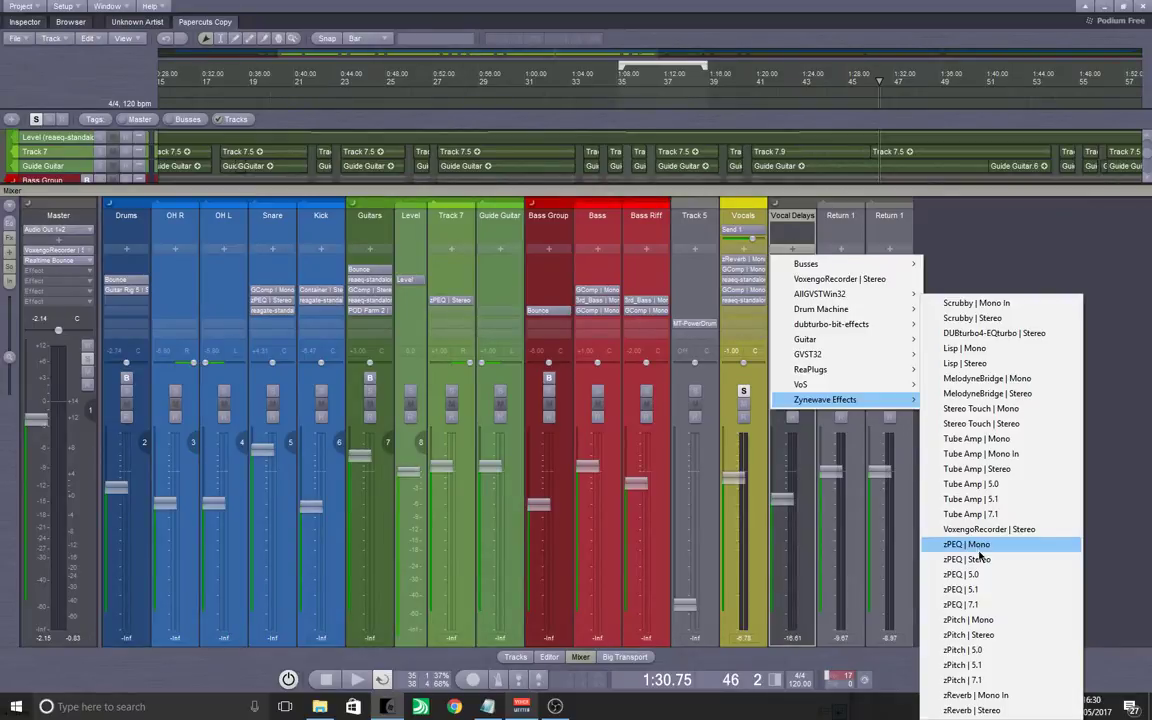
left_click(978, 559)
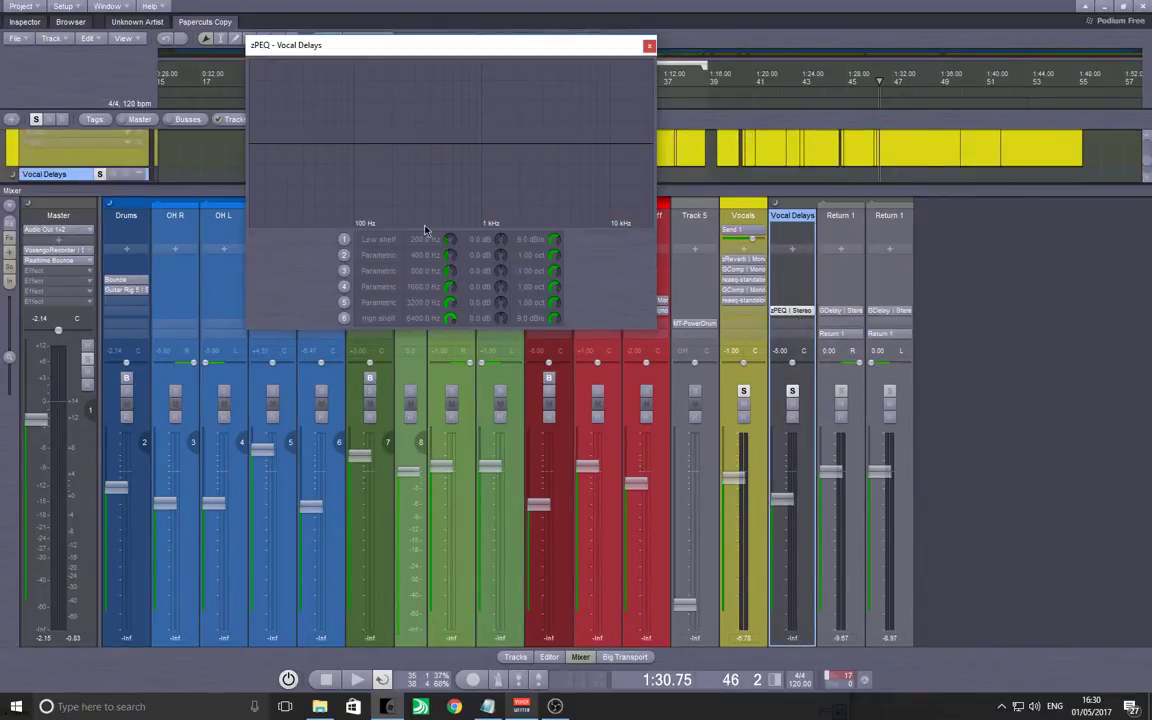
Enable the low shelf band in zPEQ and set it to about 201.1 Hz with an -18.0 dB cut.
left_click(345, 241)
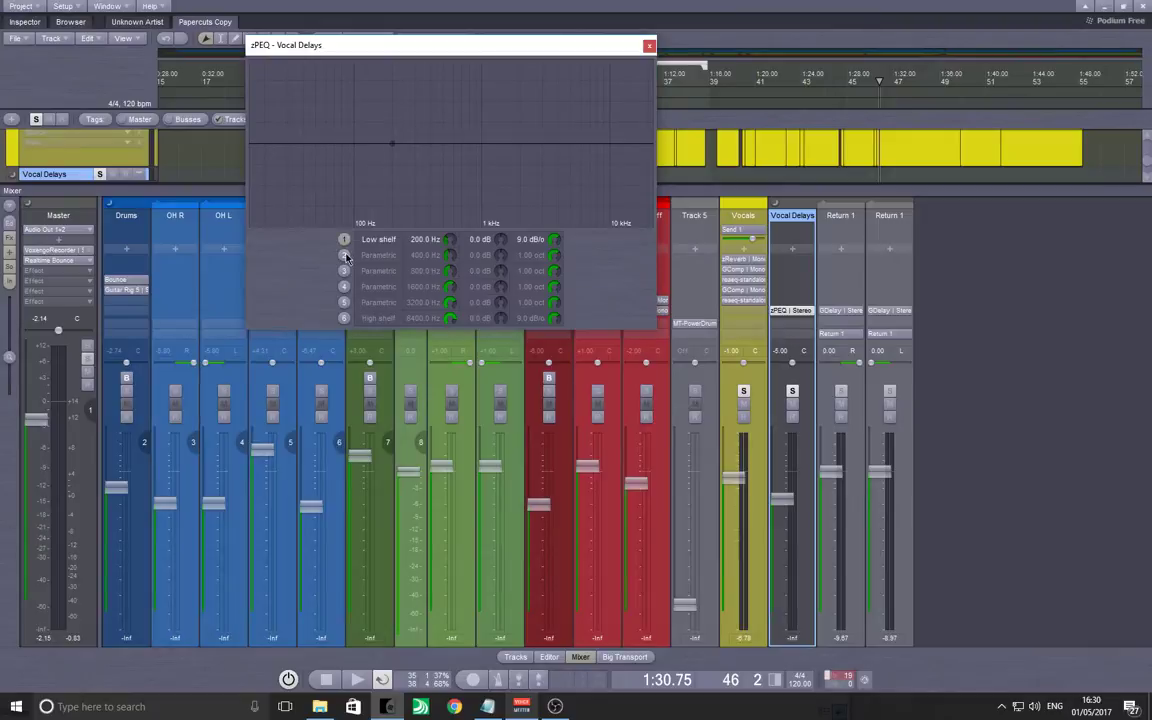
left_click_drag(389, 148, 372, 285)
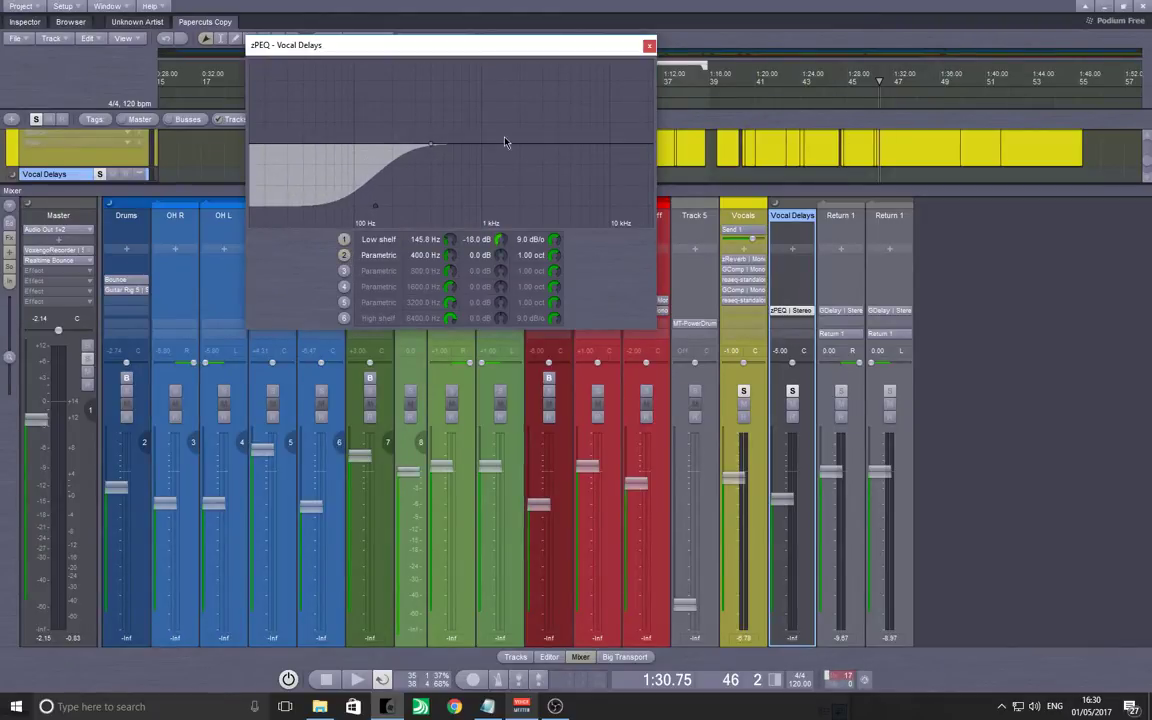
key("space")
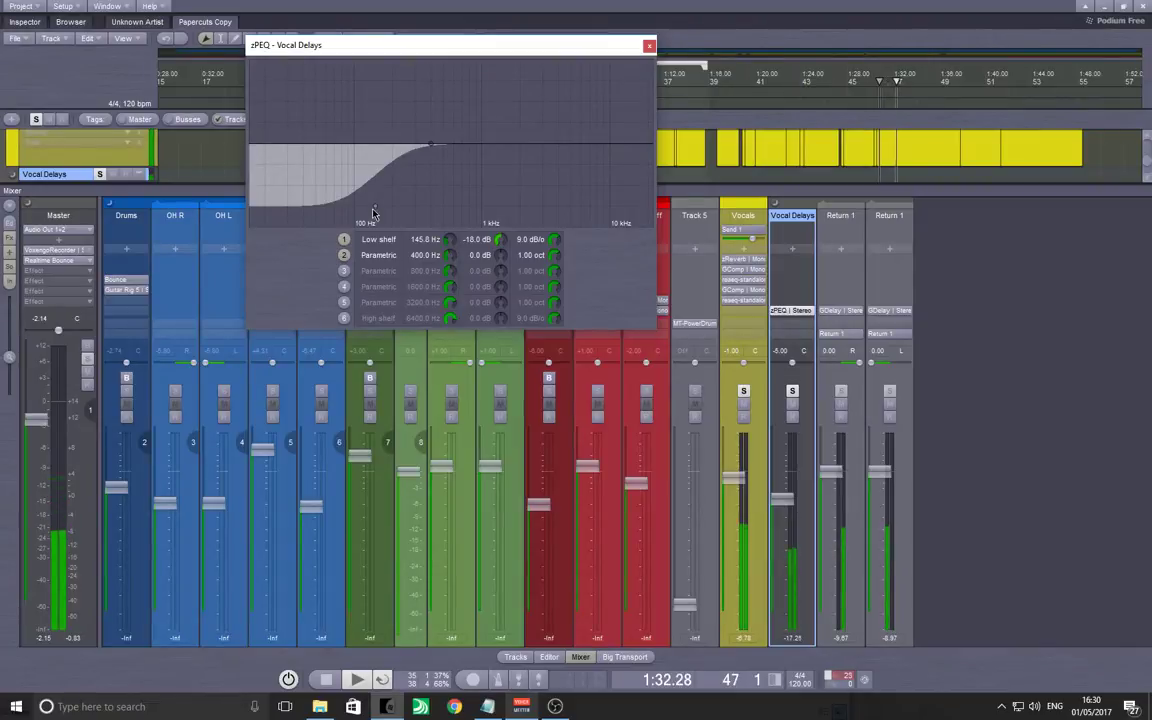
left_click_drag(373, 213, 392, 223)
Boost parametric band 2 by about 3.8 dB at 2442.6 Hz with a width of 1.41 octaves.
left_click_drag(440, 146, 522, 128)
key("space")
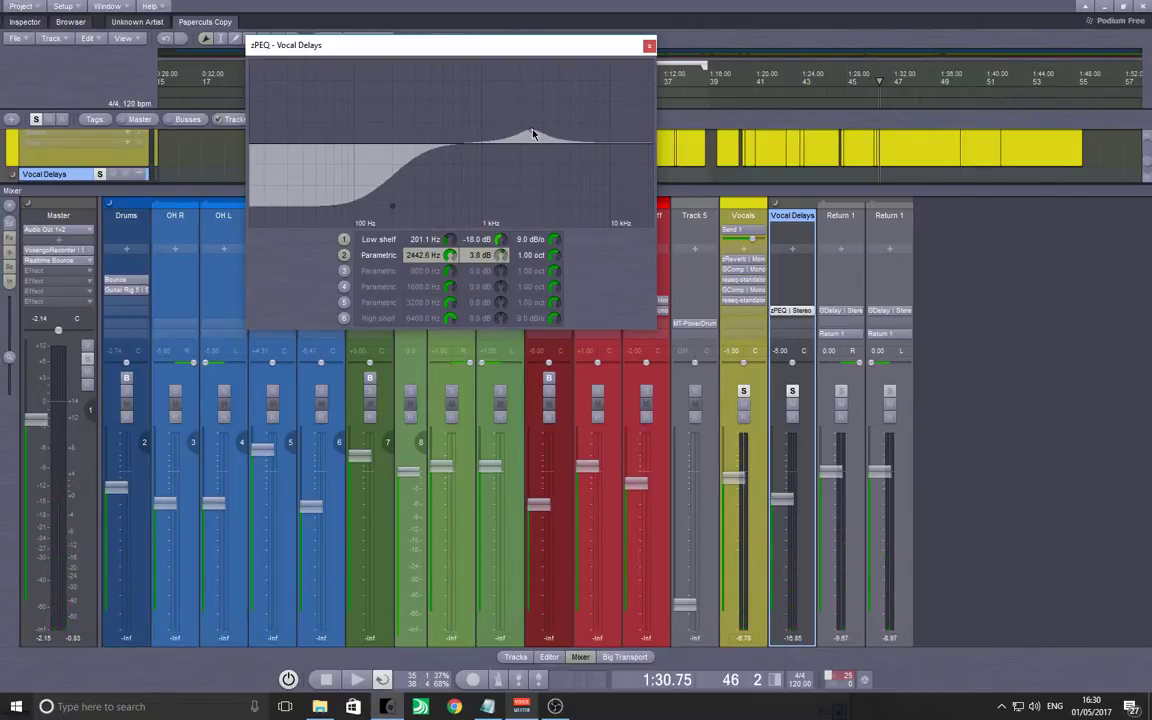
left_click_drag(532, 133, 532, 133)
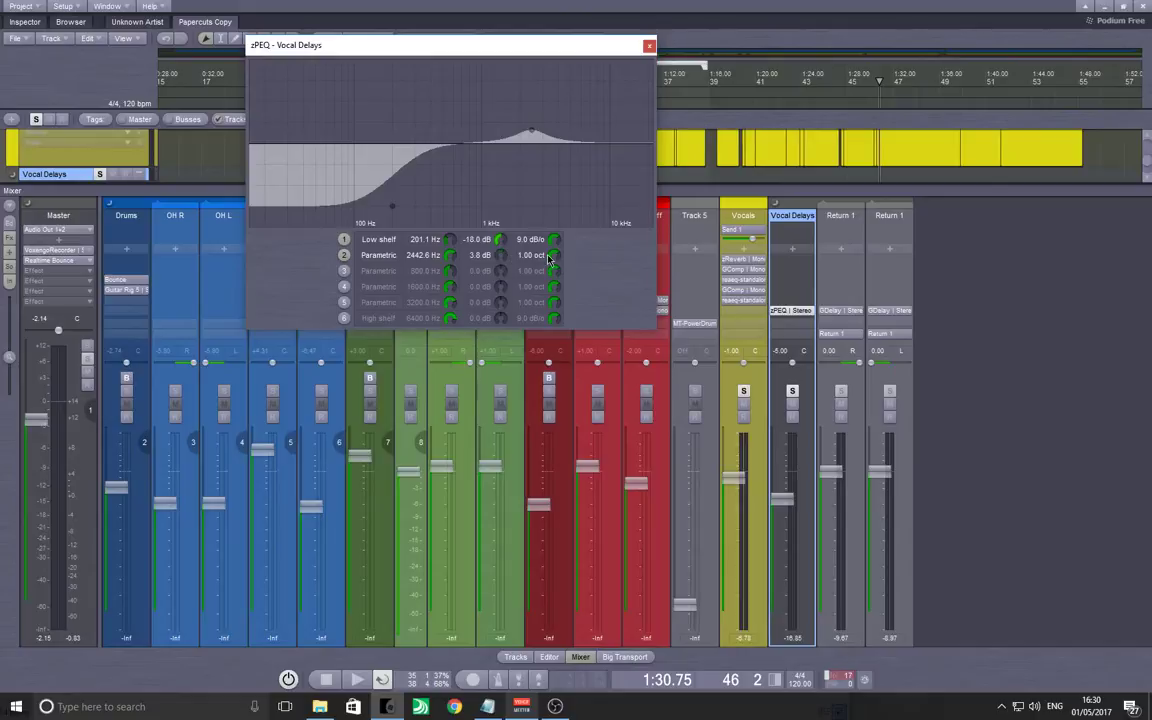
left_click_drag(548, 259, 548, 250)
Add a high shelf cut of -18.0 dB at 12800 Hz with 12.0 dB/o slope, and shift the parametric boost to 2798.3 Hz during playback.
key("space")
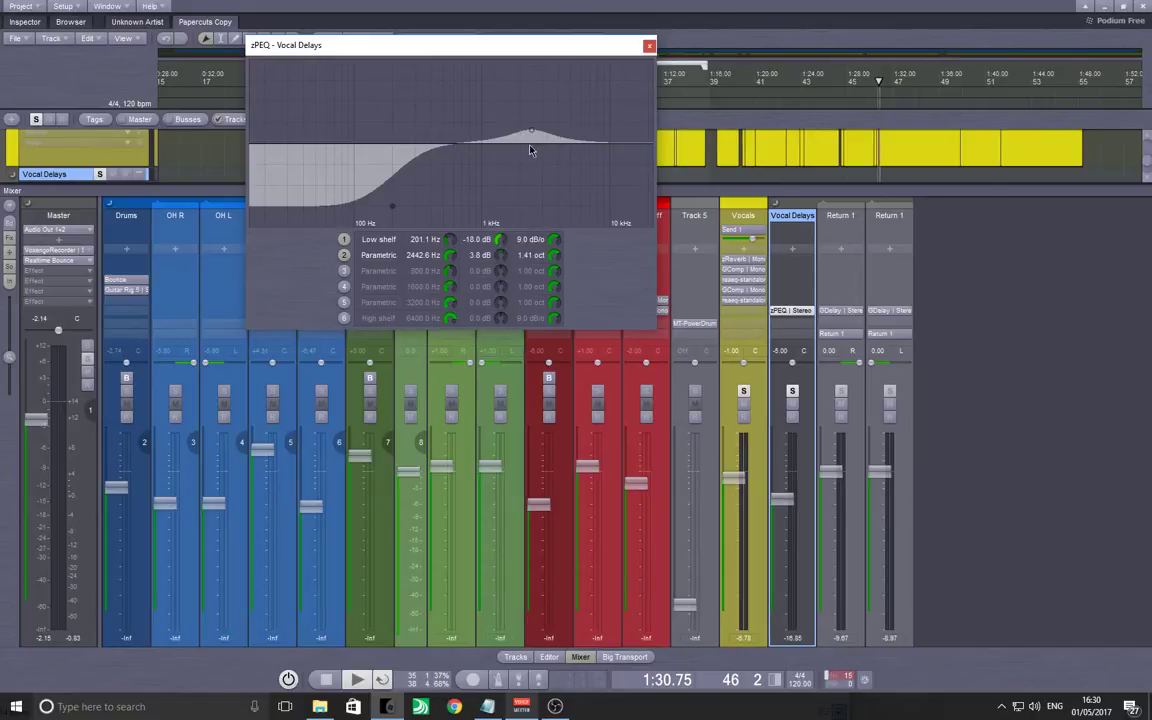
left_click(344, 318)
left_click_drag(586, 147, 635, 262)
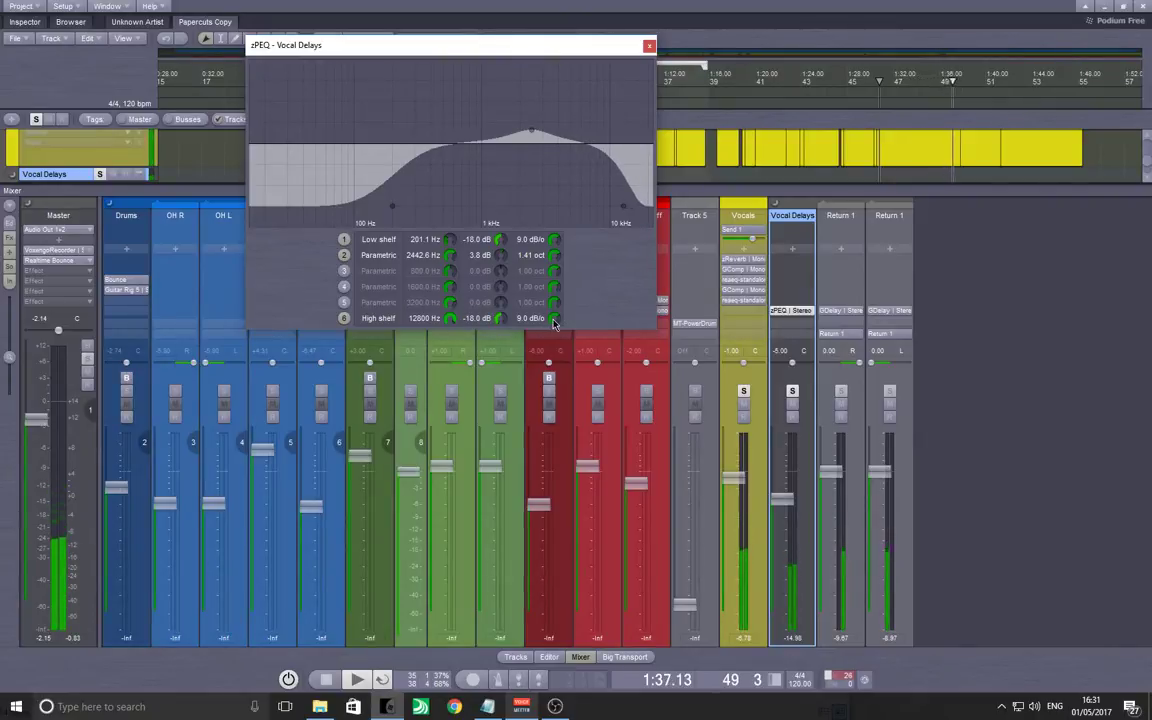
left_click_drag(554, 322, 541, 134)
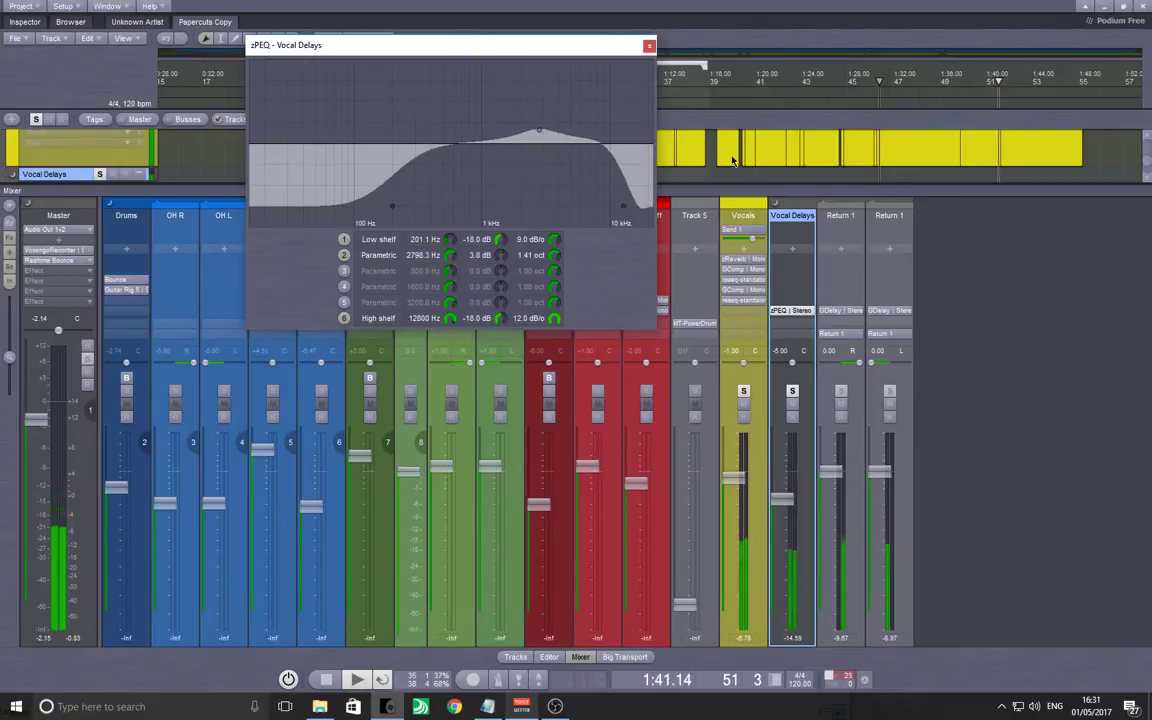
left_click(650, 46)
key("space")
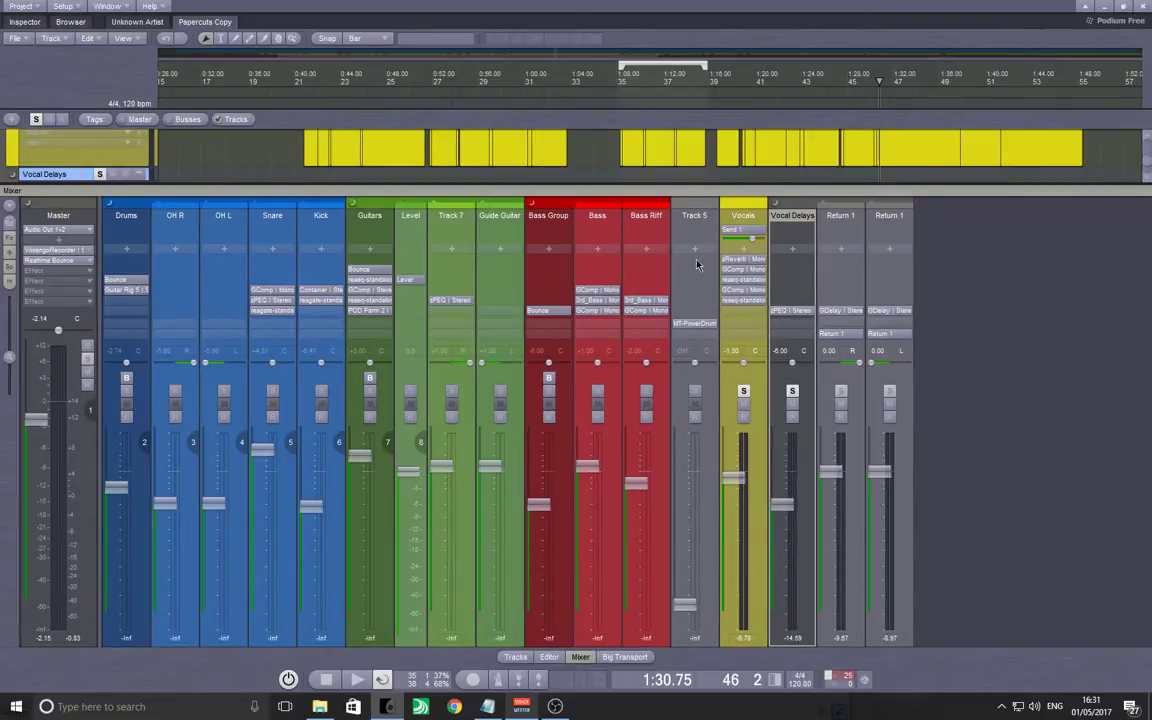
Lower the Vocal Delays fader to -8.00 dB while playing back the vocals.
key("space")
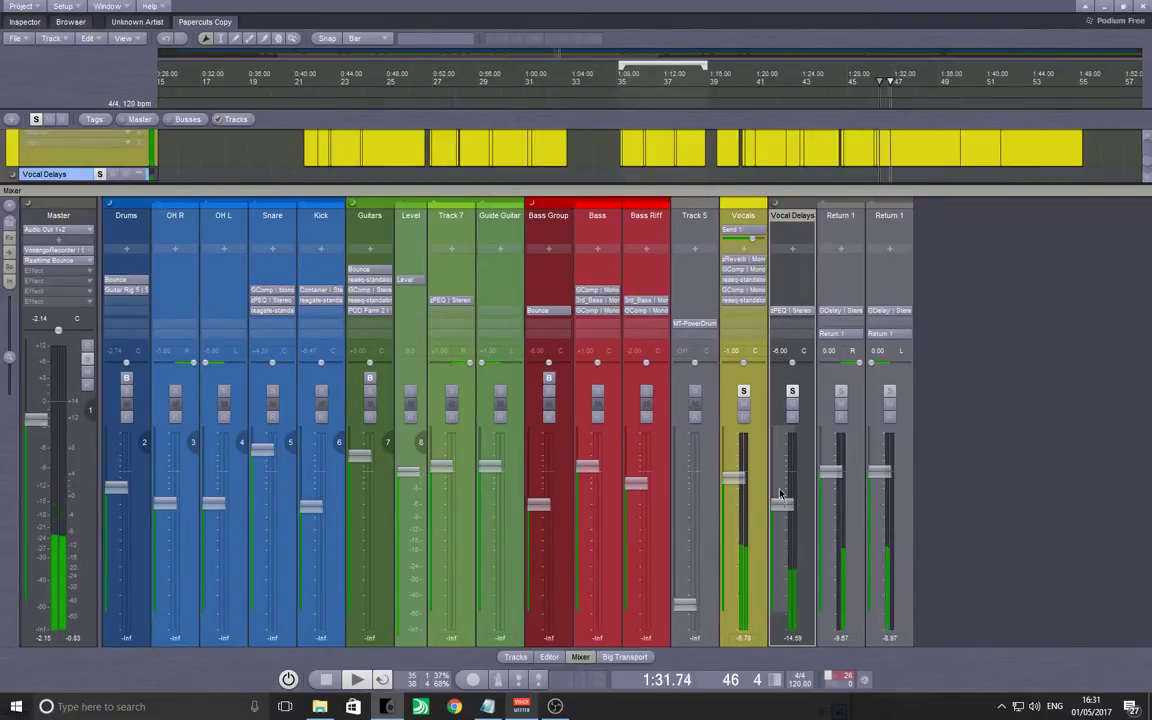
left_click_drag(783, 504, 782, 508)
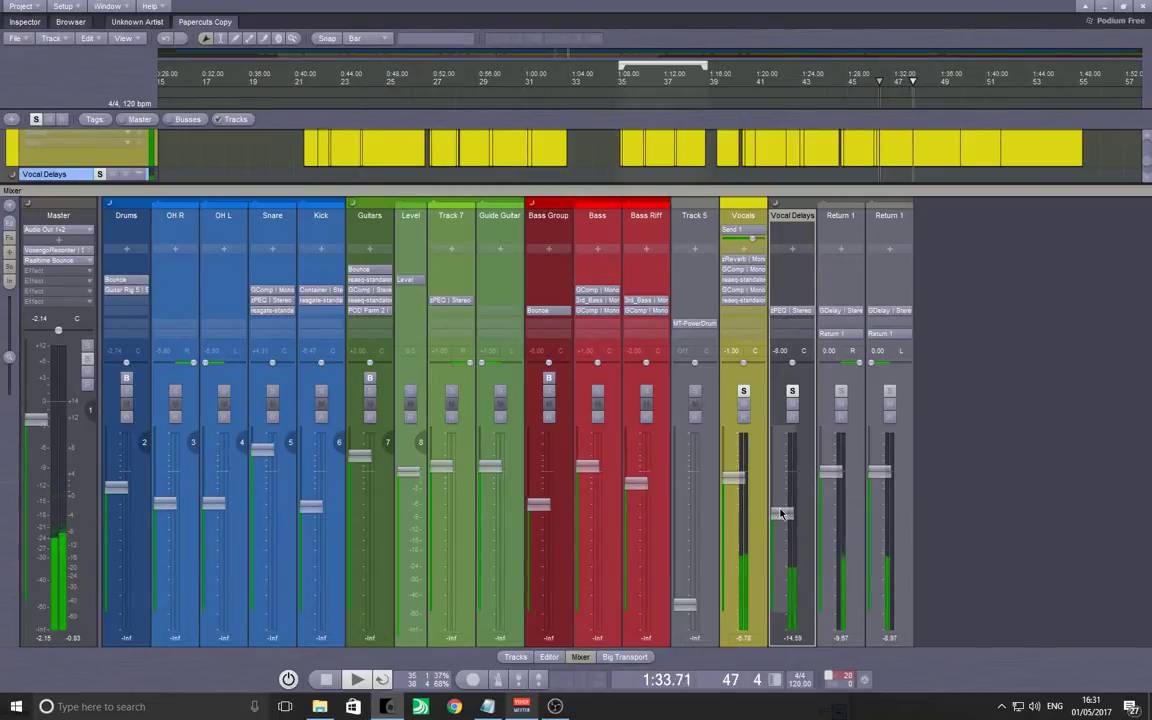
right_click(781, 512)
left_click(783, 515)
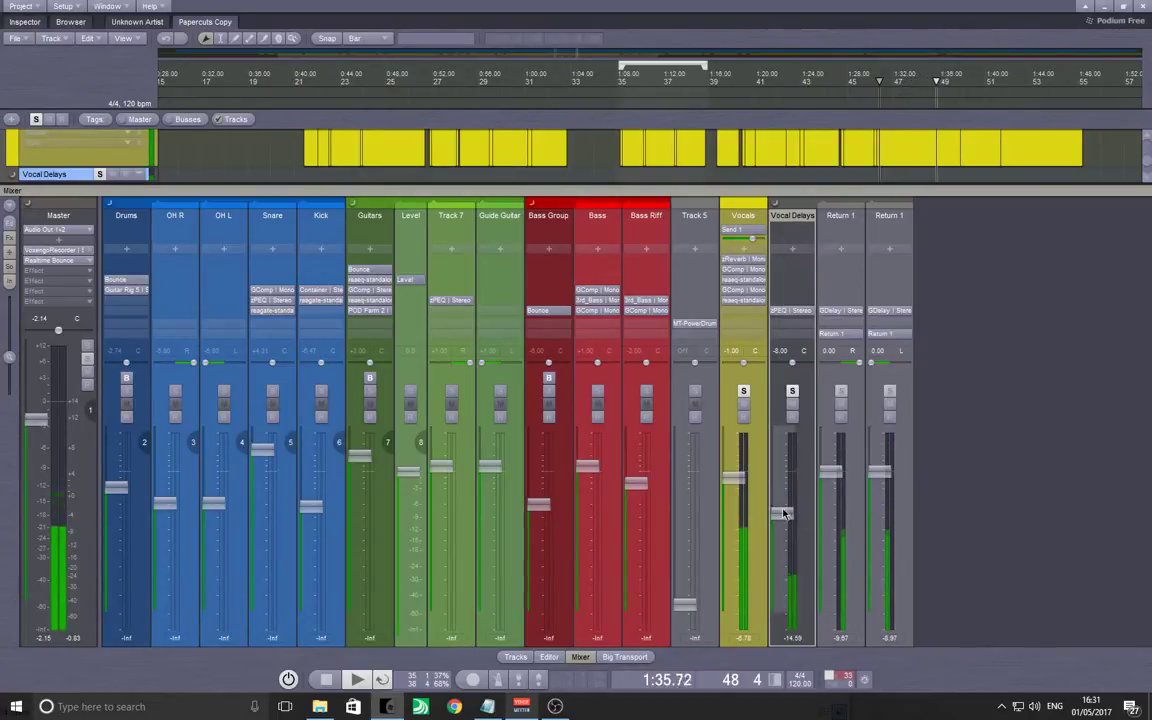
Check the equalized delays against the dry vocals by muting Vocal Delays briefly, soloing it again and stopping playback.
left_click(795, 404)
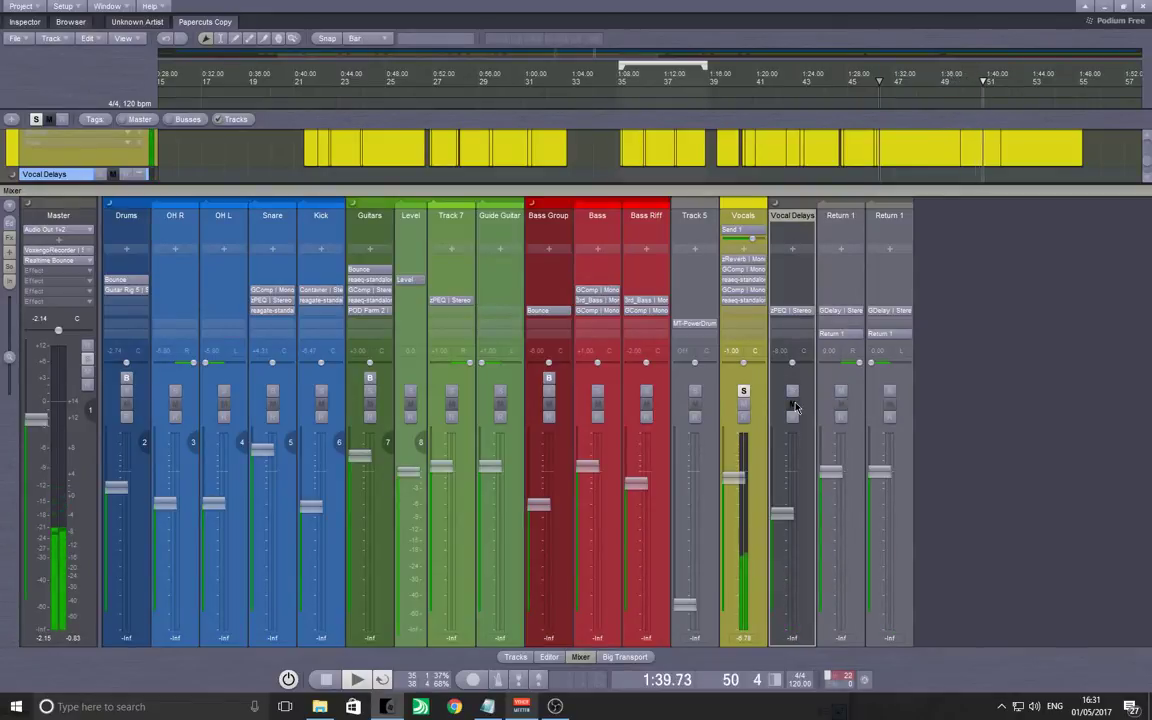
left_click(793, 391)
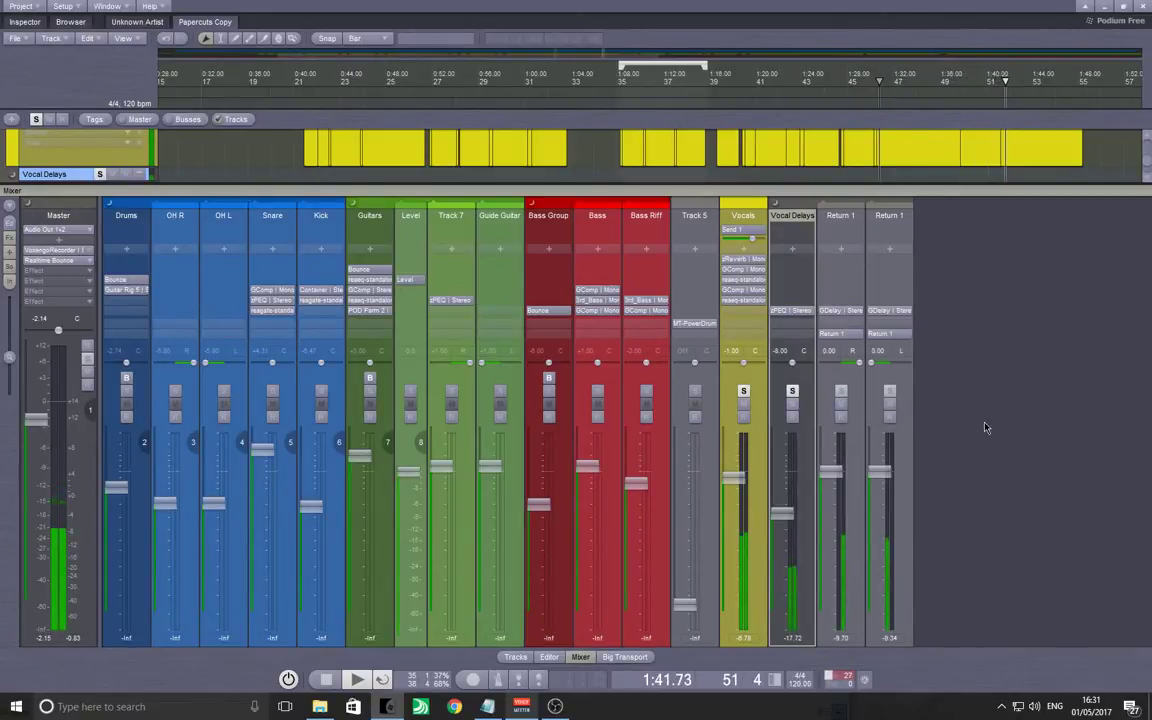
key("space")
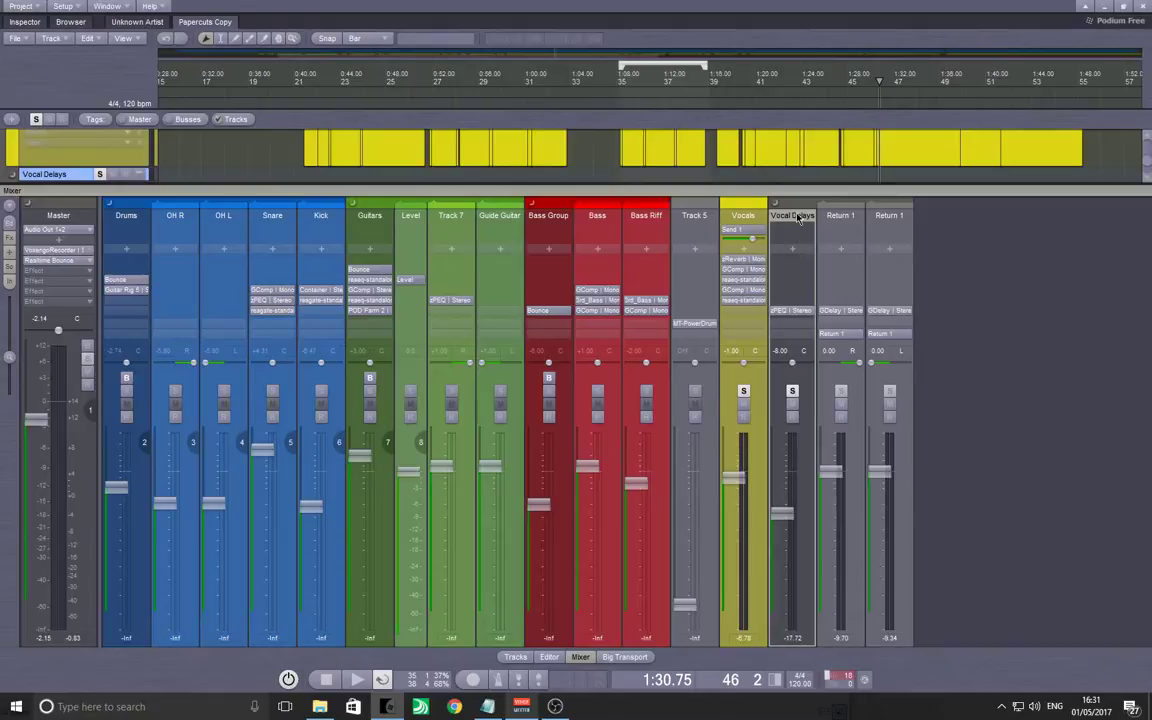
Collapse the mixer and show the Vocals track together with the Vocal Delays returns in the arrangement.
left_click(776, 195)
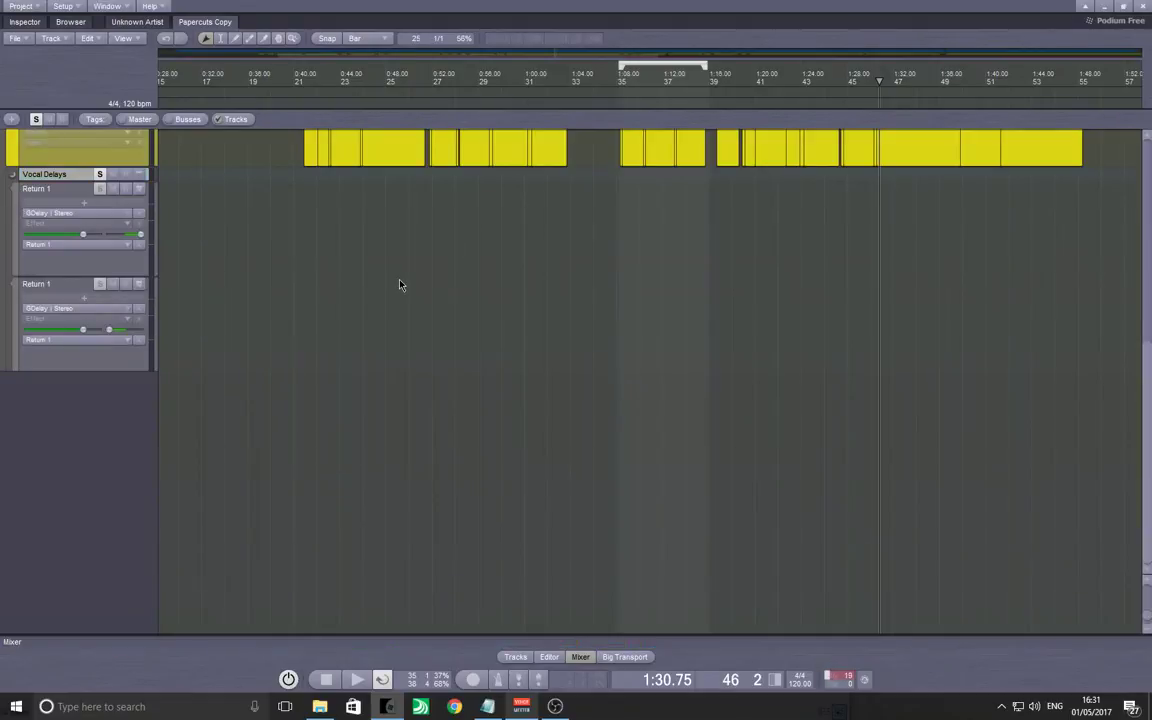
left_click(521, 706)
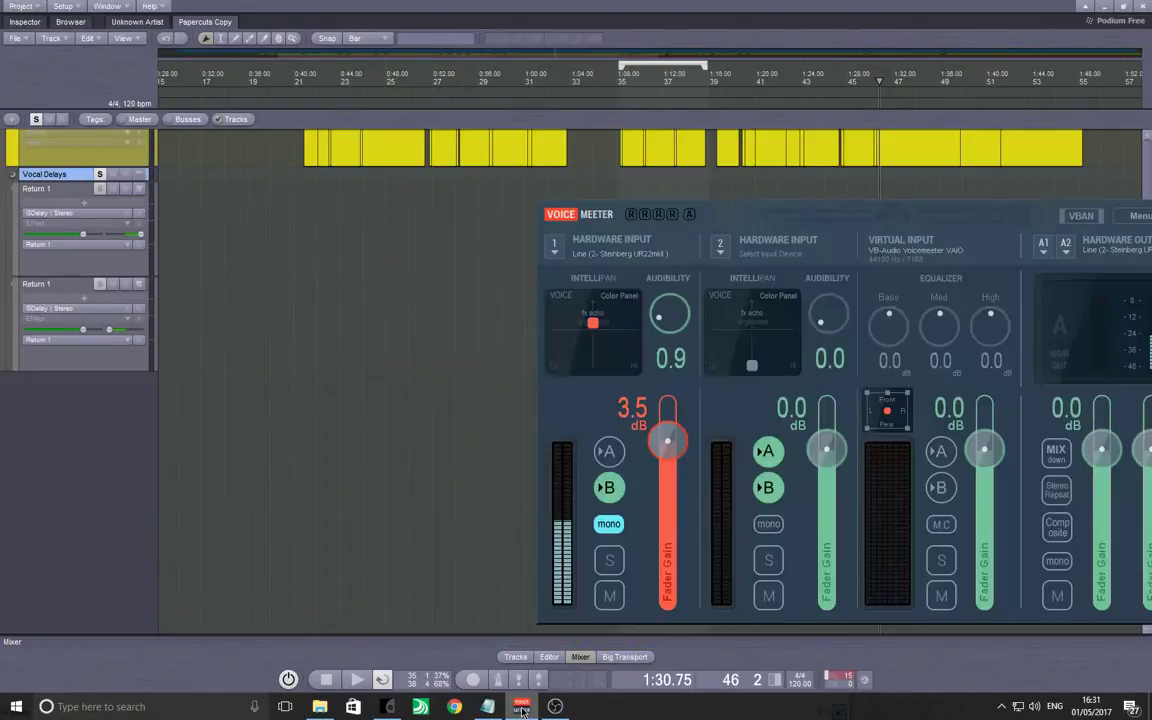
left_click(440, 404)
scroll(229, 267, "up", 2)
scroll(229, 267, "up", 2)
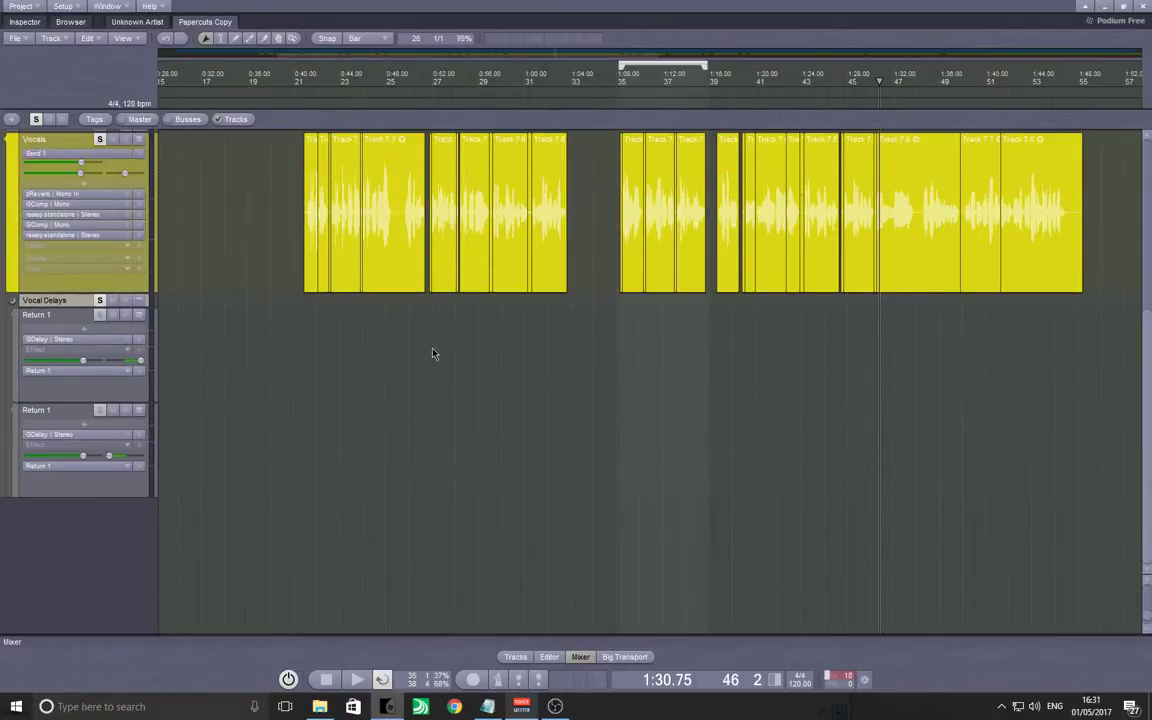
Play the vocals from about bar 23 and add an automation track for the Vocal Delays zPEQ Level parameter.
left_click(360, 334)
key("space")
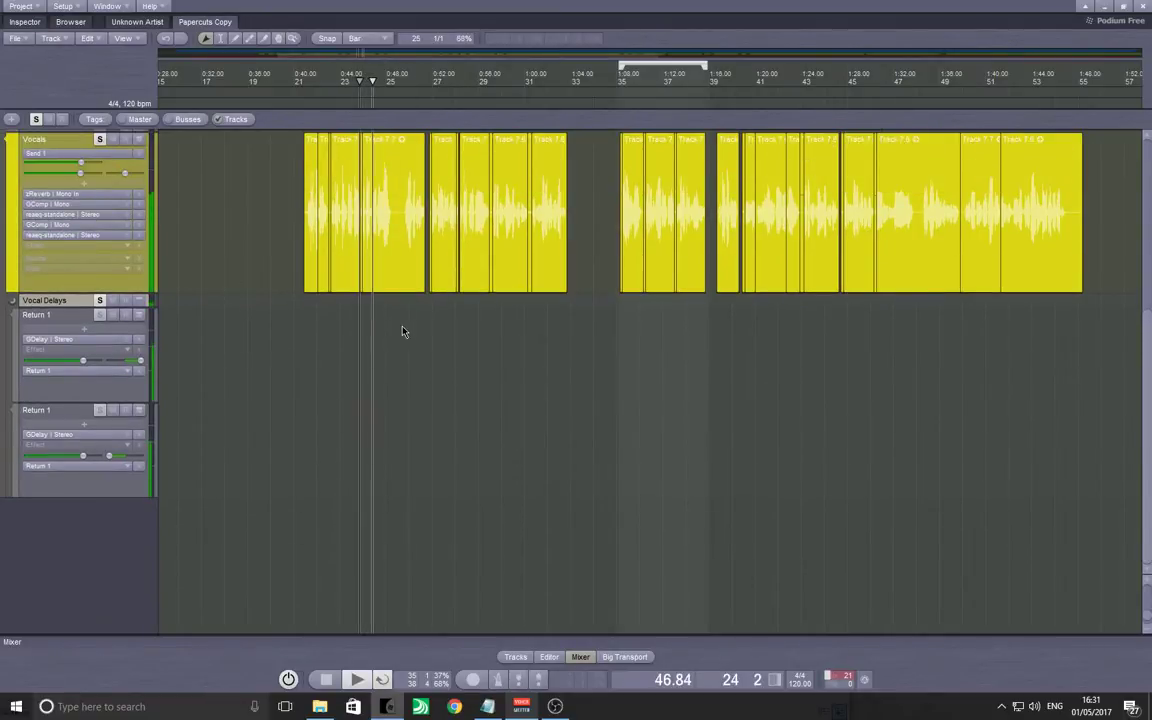
right_click(68, 304)
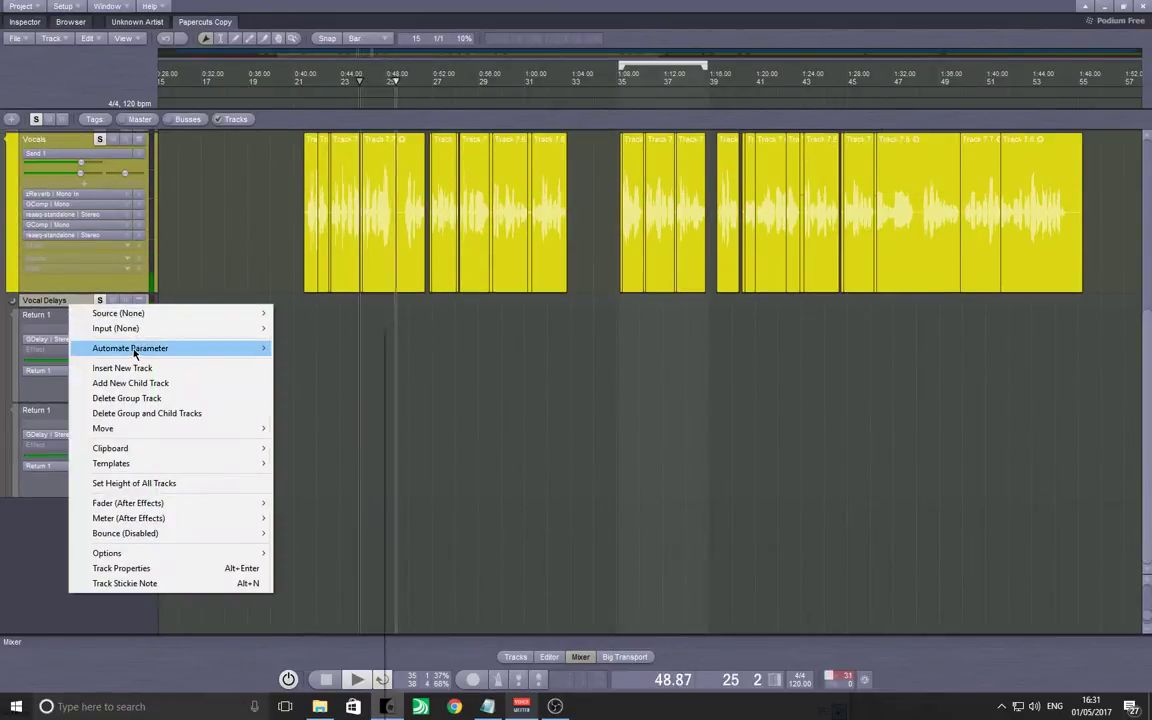
mouse_move(135, 353)
left_click(290, 340)
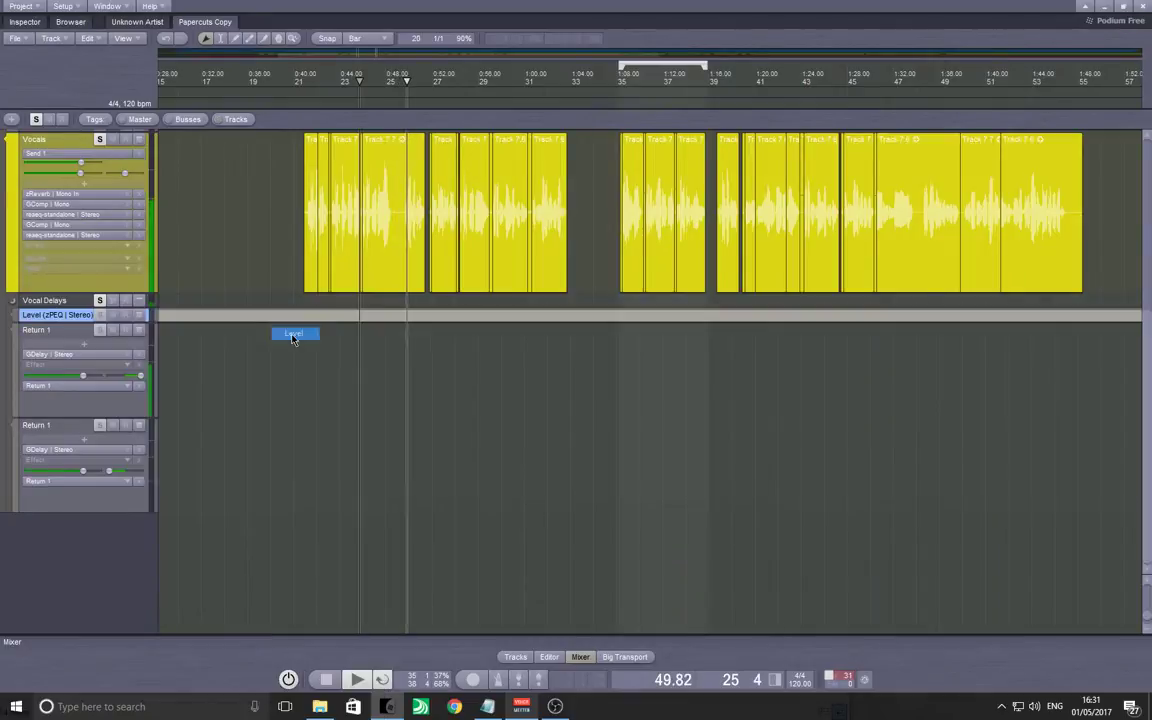
Audition the vocals from bar 31 onward and place the play cursor just before the long phrase at bar 46, beat 2.
left_click(534, 300)
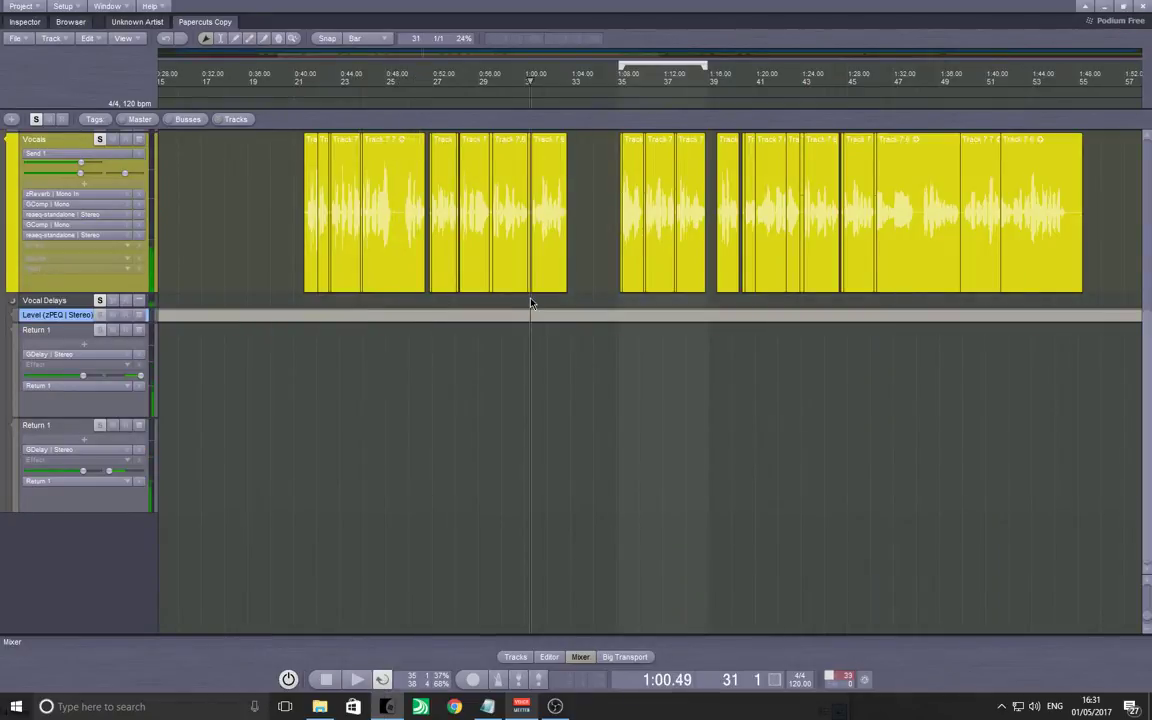
left_click(640, 291)
left_click(725, 292)
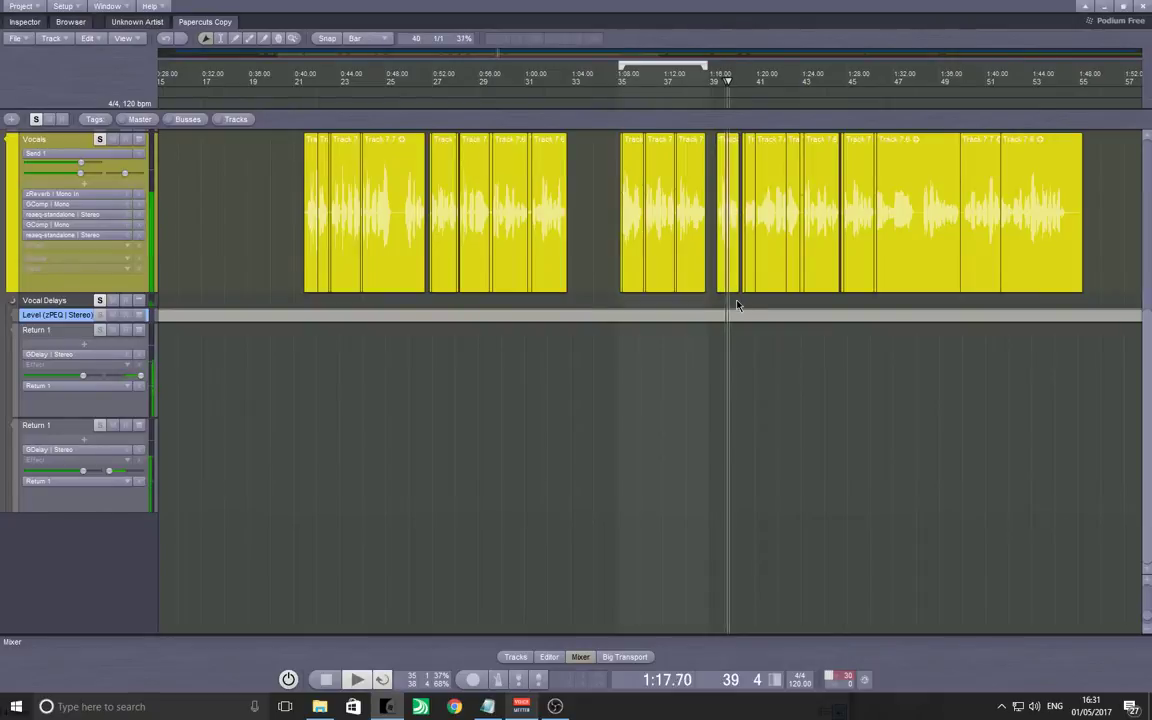
left_click(745, 289)
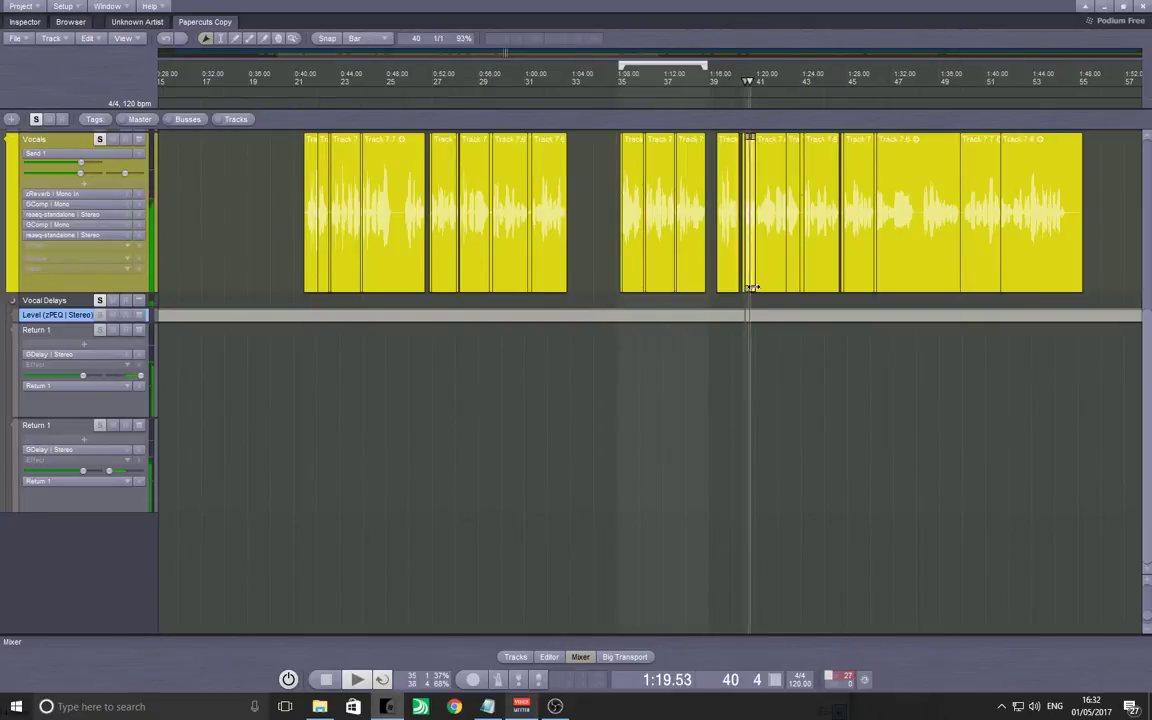
left_click(777, 298)
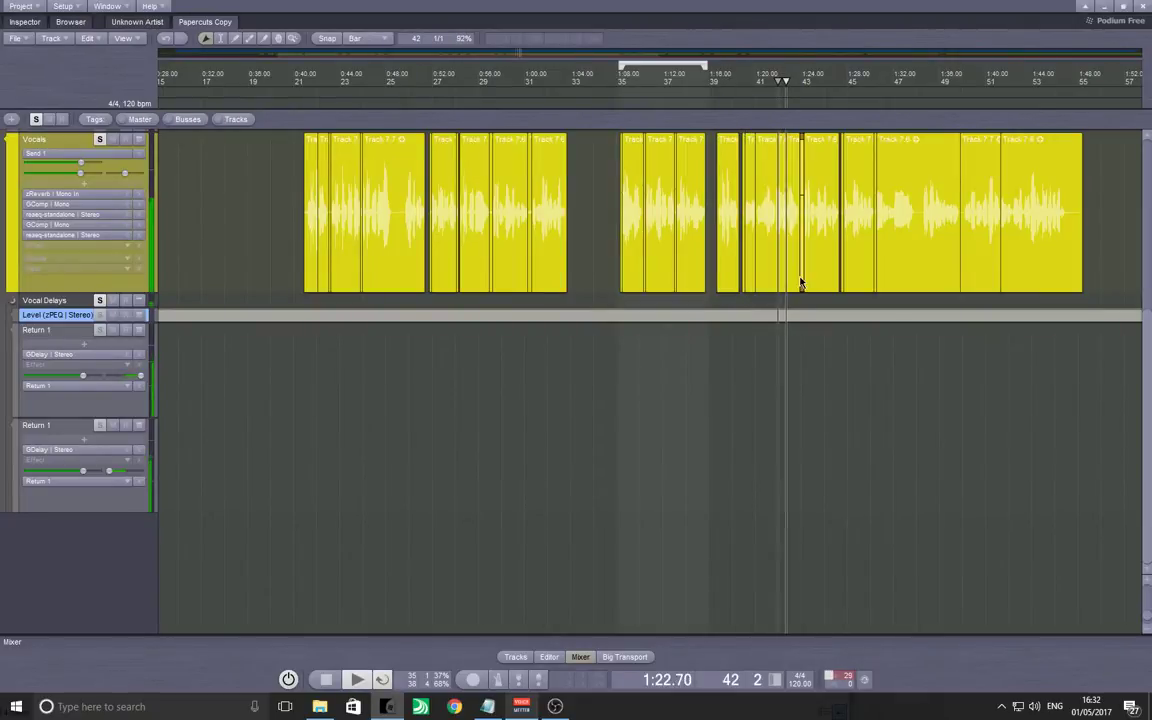
scroll(792, 275, "up", 3)
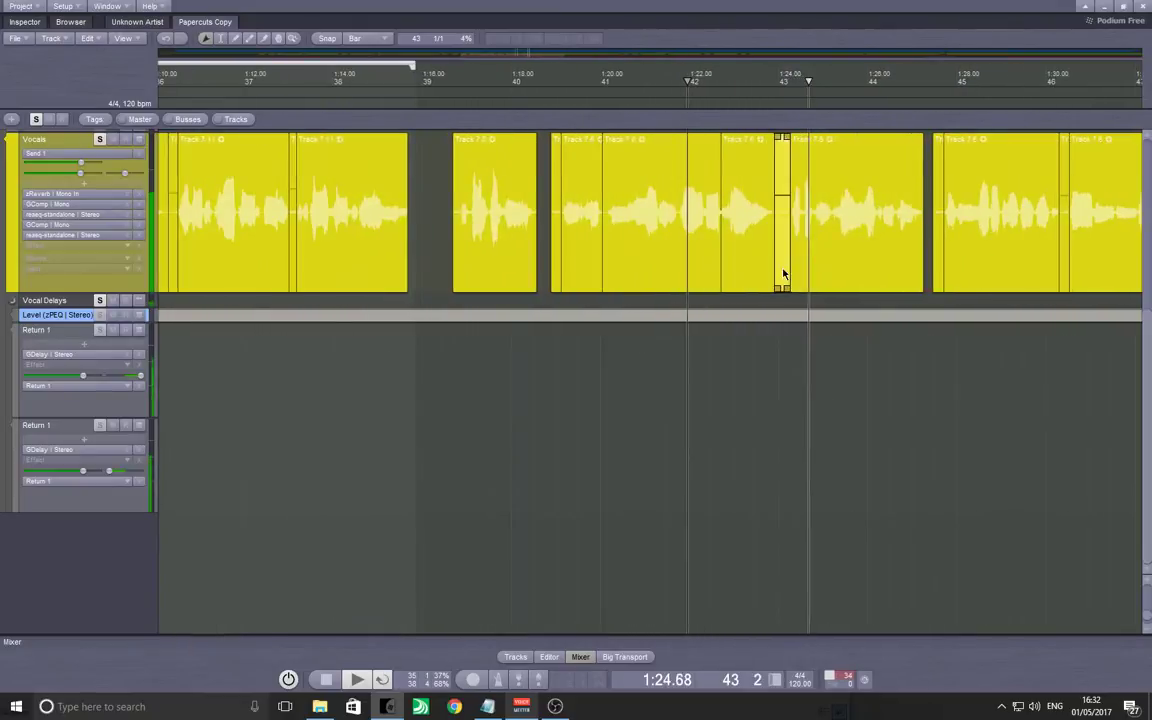
left_click(952, 272)
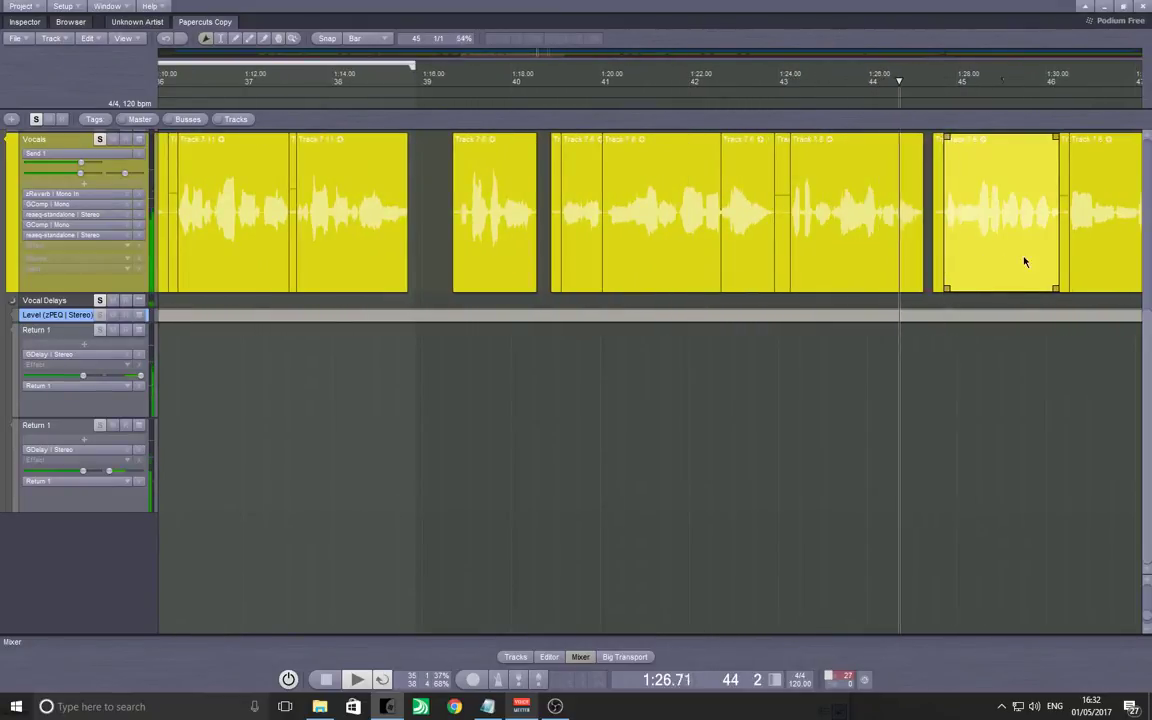
left_click(1062, 258)
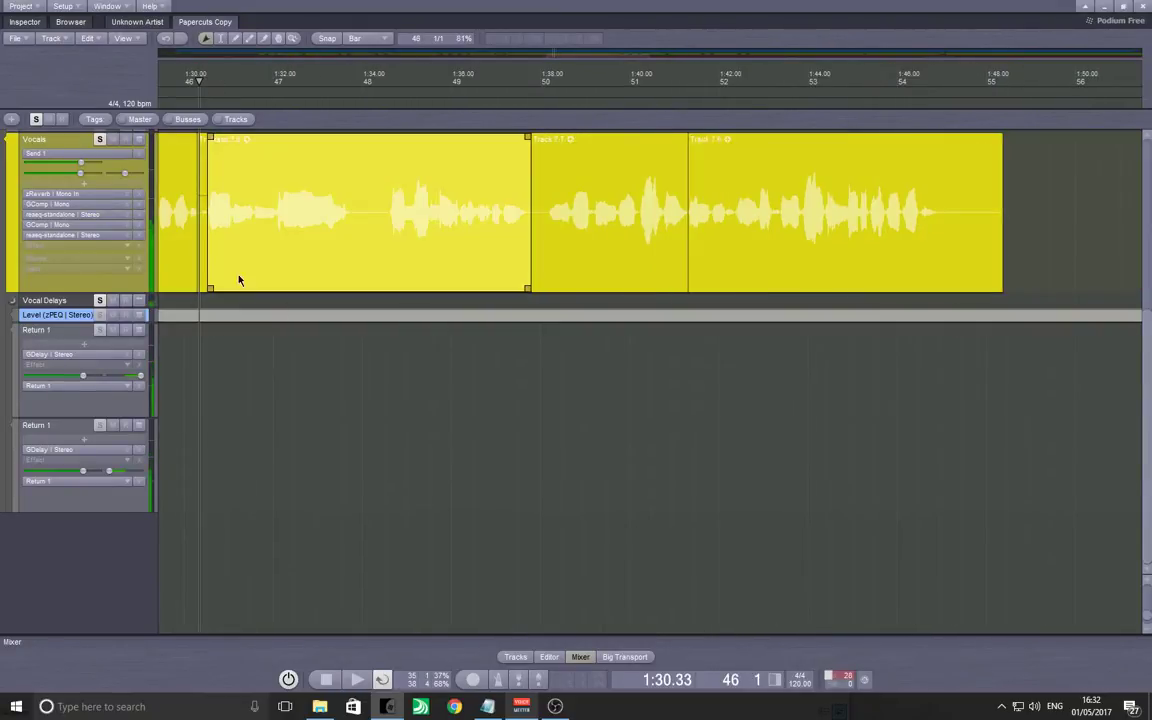
scroll(215, 255, "up", 5)
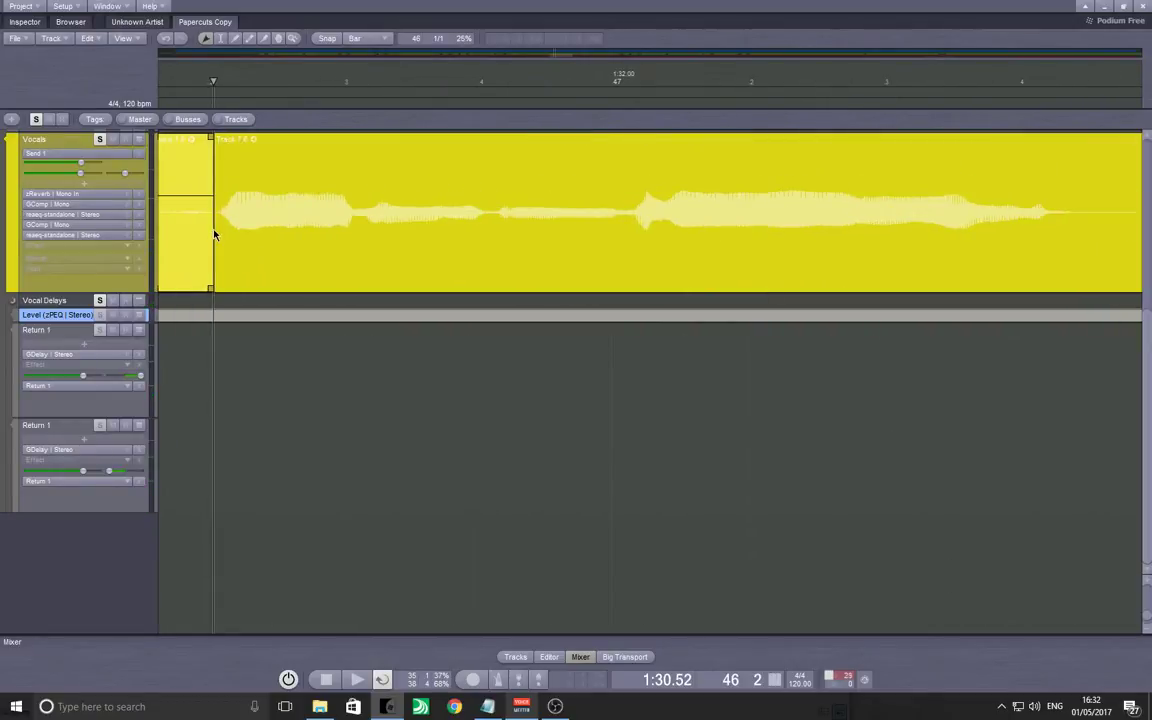
Open the Level automation curve, add a 0 dB point at the bar 46 cursor, and lower the curve's start to -inf.
double_click(210, 318)
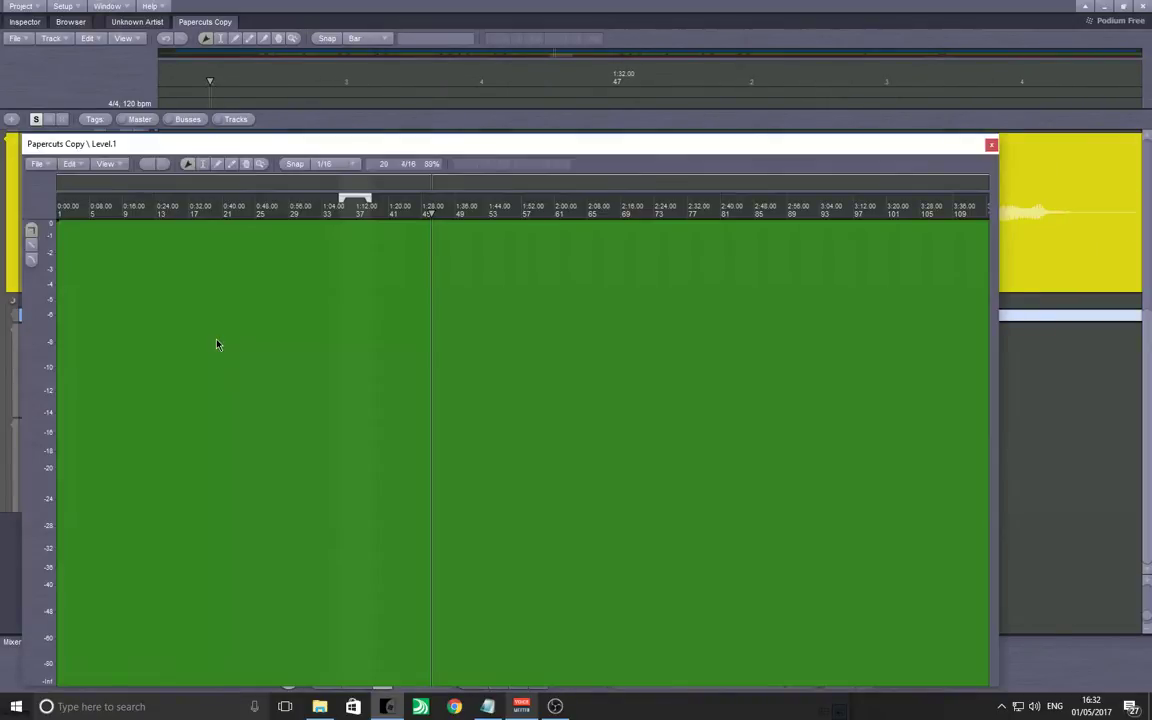
left_click_drag(380, 276, 432, 218)
scroll(430, 229, "up", 5)
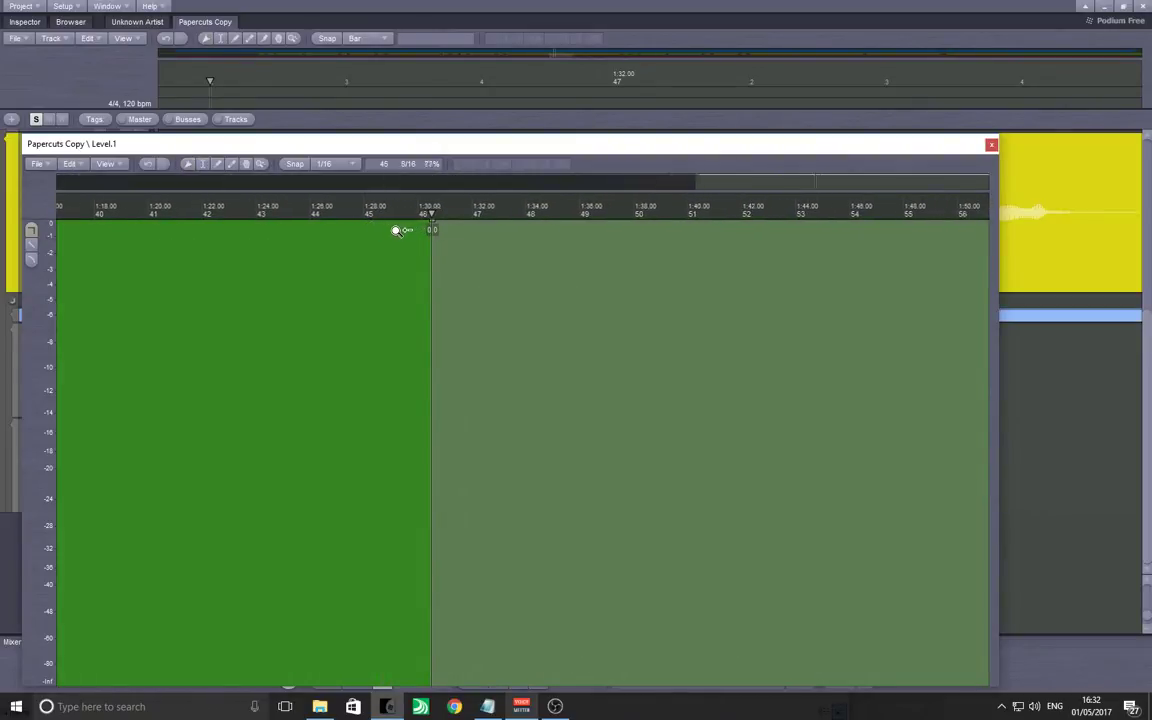
mouse_move(321, 282)
left_mouse_down()
mouse_move(188, 309)
mouse_move(58, 672)
left_mouse_up()
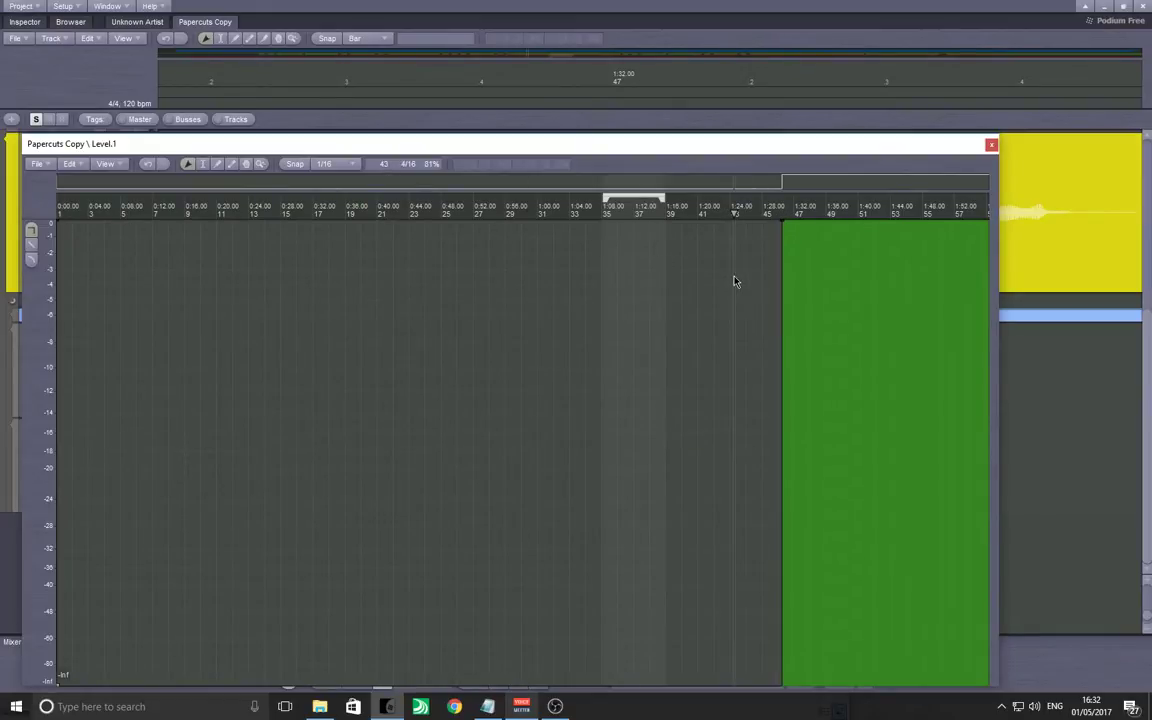
Uncover the vocal clips behind the curve editor and play across bar 46 to check where the delays come in.
left_click_drag(746, 147, 617, 198)
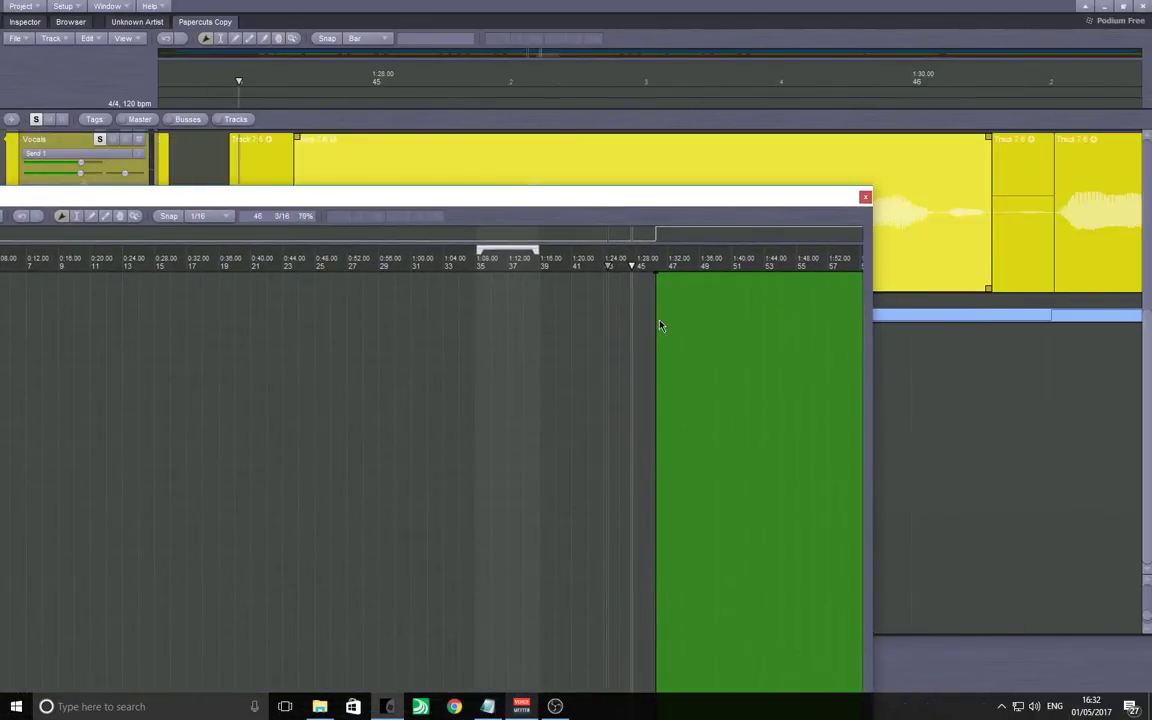
key("space")
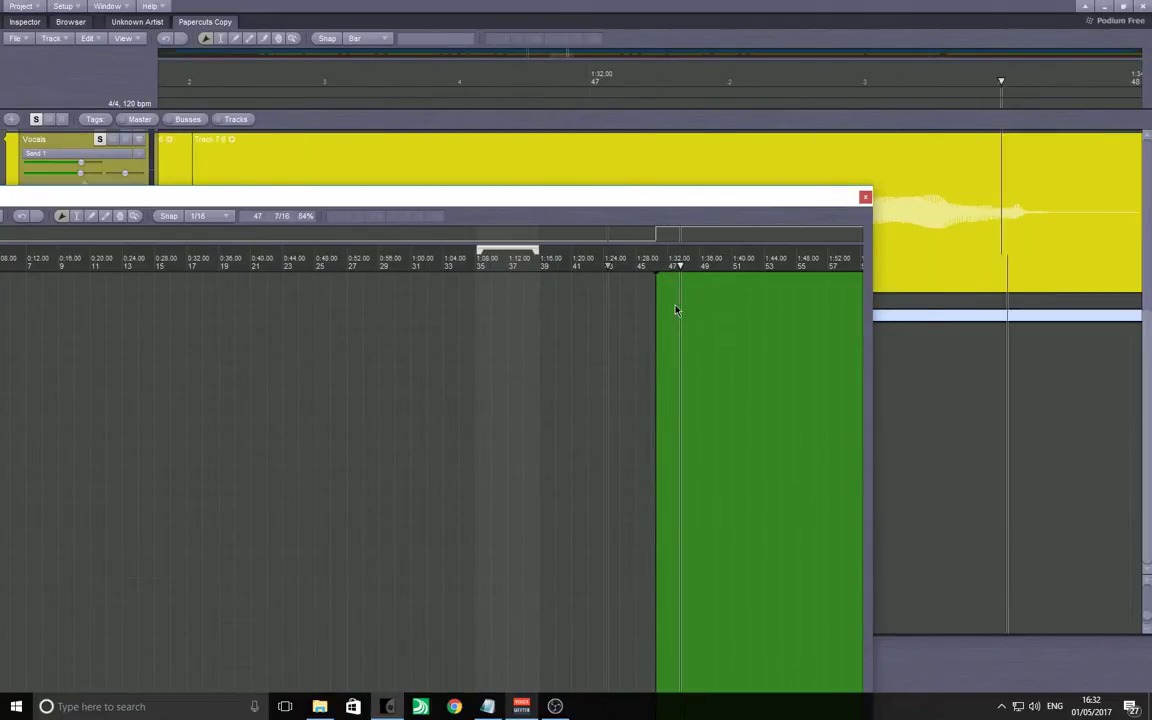
left_click_drag(722, 301, 443, 325)
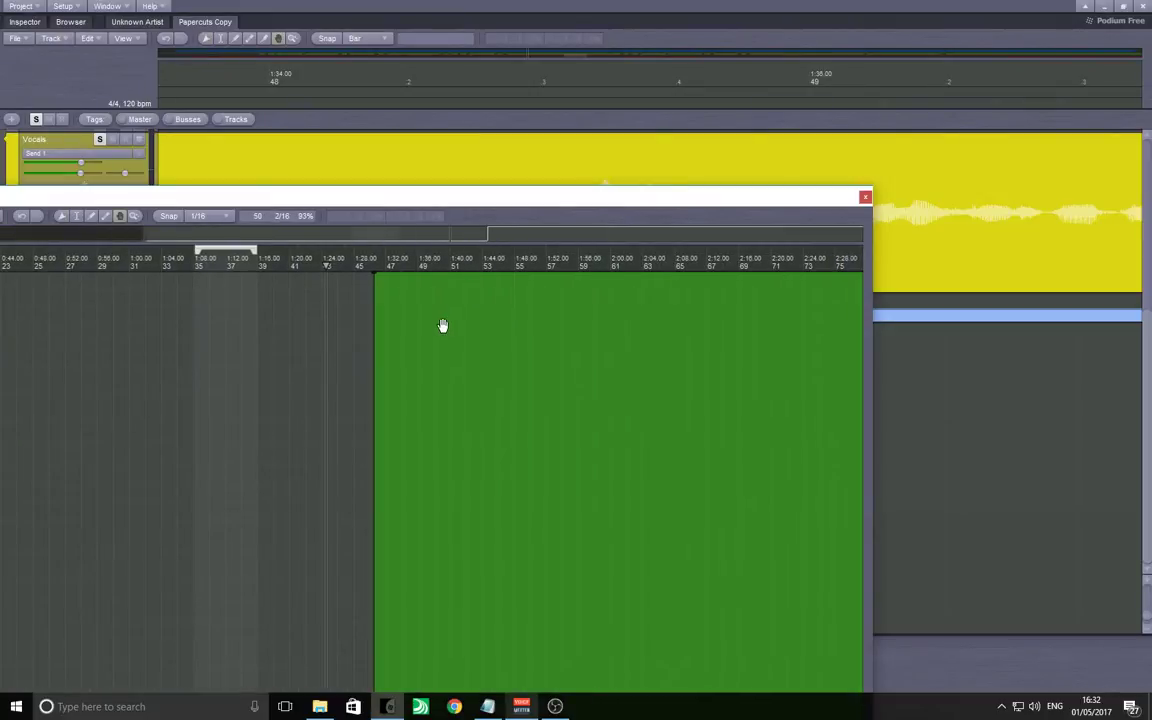
scroll(960, 382, "down", 3)
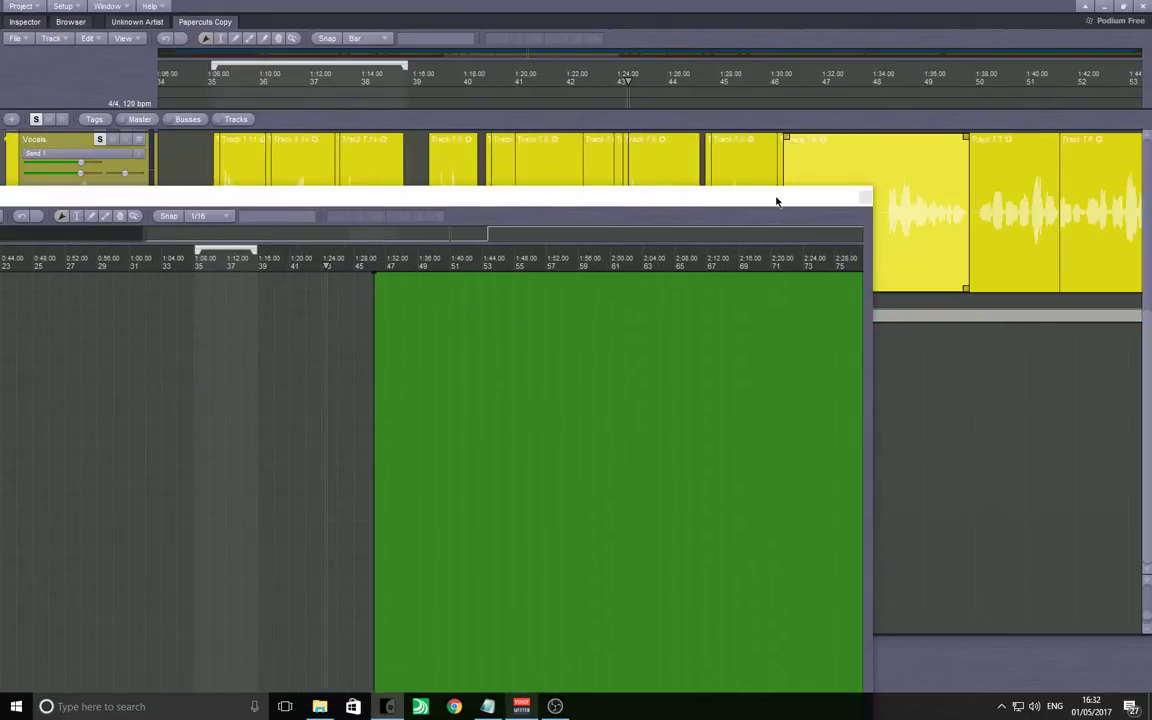
Locate the end of the vocal section near bar 53 and add a Level curve point there that cuts the delays.
left_click_drag(770, 197, 741, 301)
scroll(836, 239, "up", 4)
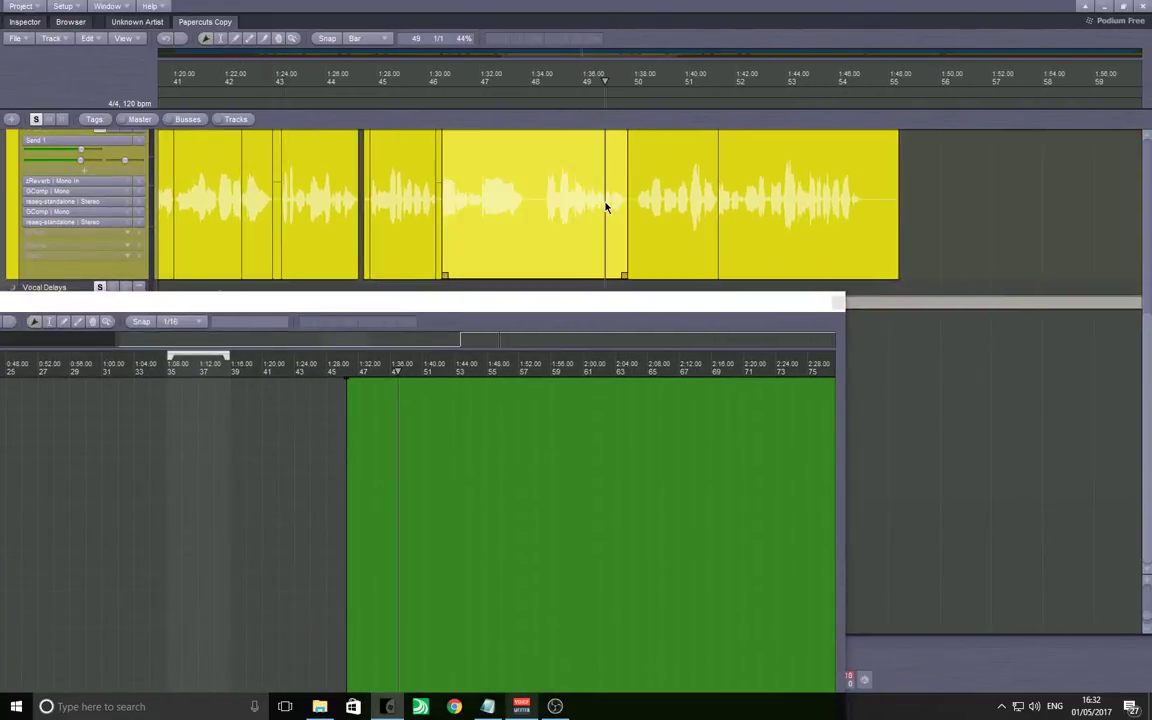
scroll(690, 223, "down", 2)
left_click(812, 213)
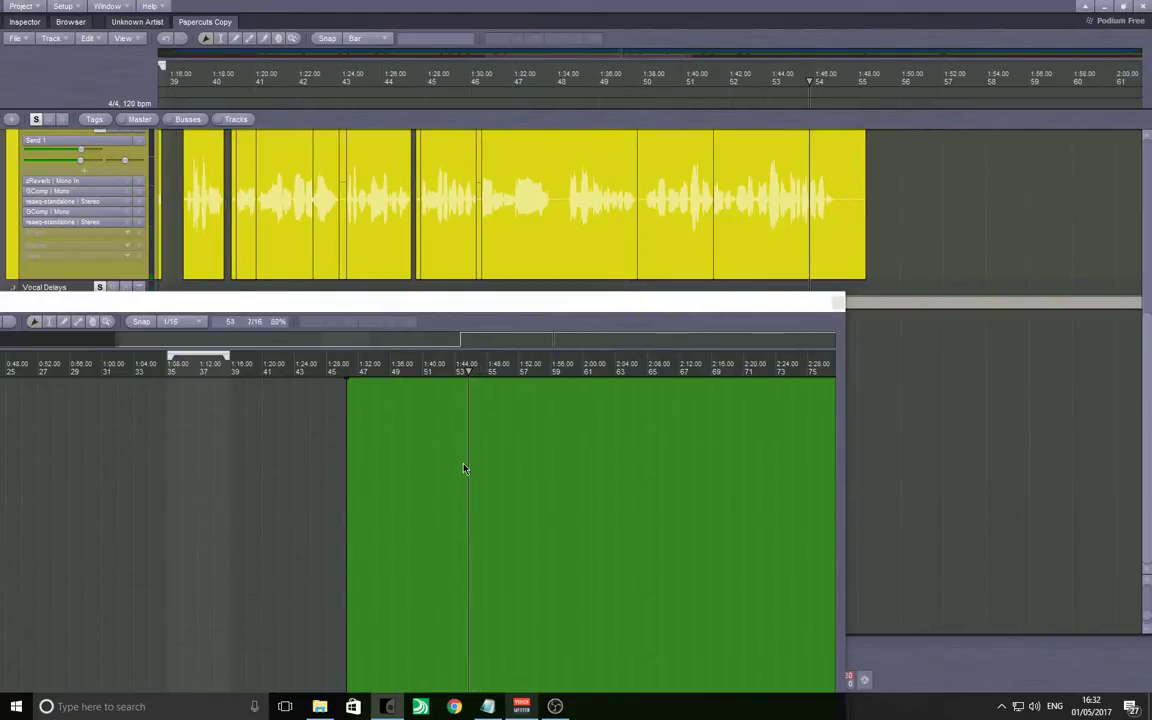
left_click(474, 436)
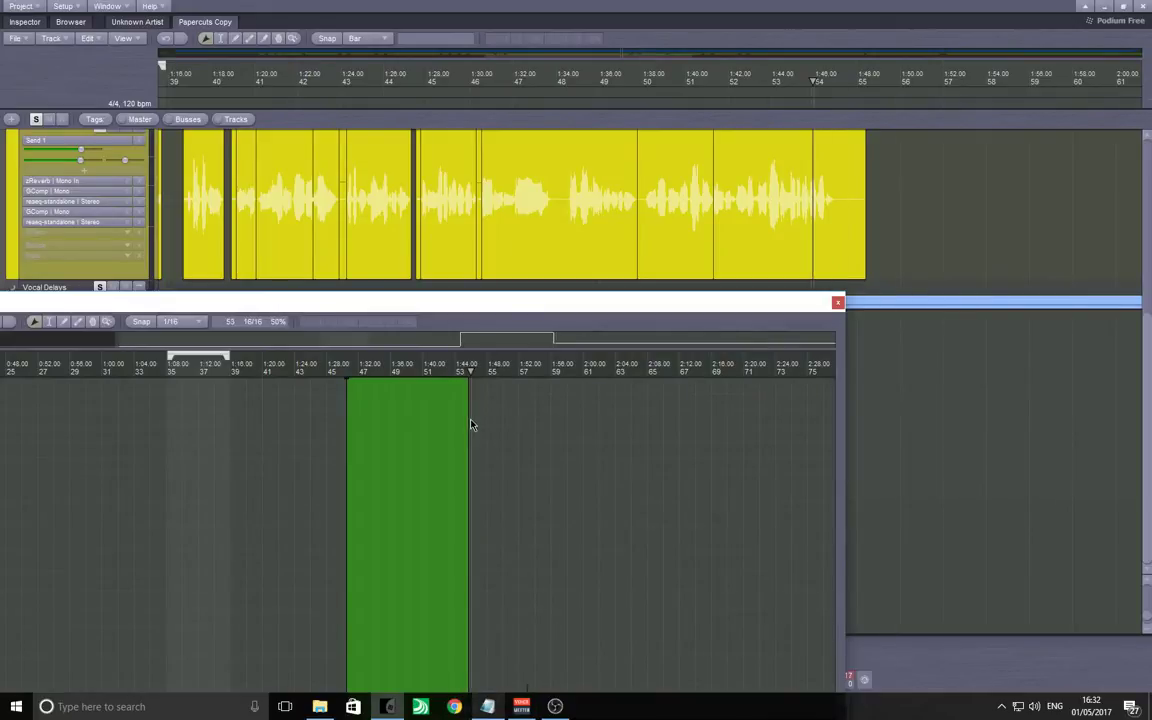
Set the closing Level point to -inf and shift it to the play cursor at bar 55, about 1:48.37.
scroll(473, 412, "up", 1)
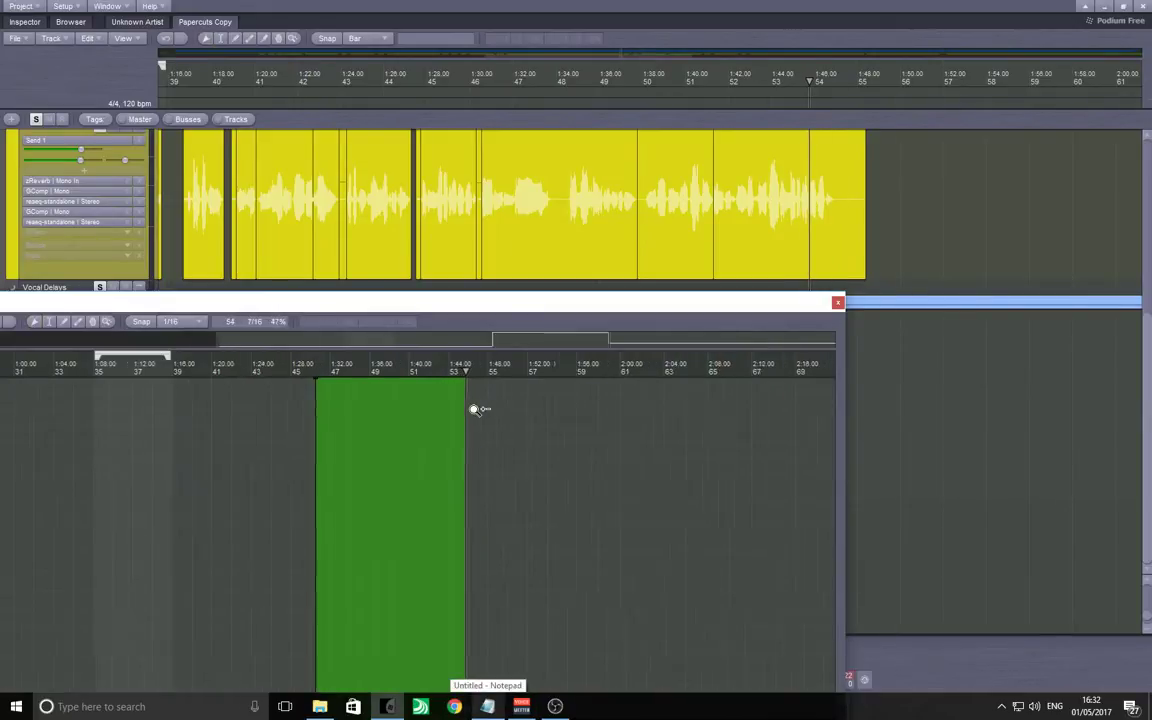
scroll(474, 409, "up", 2)
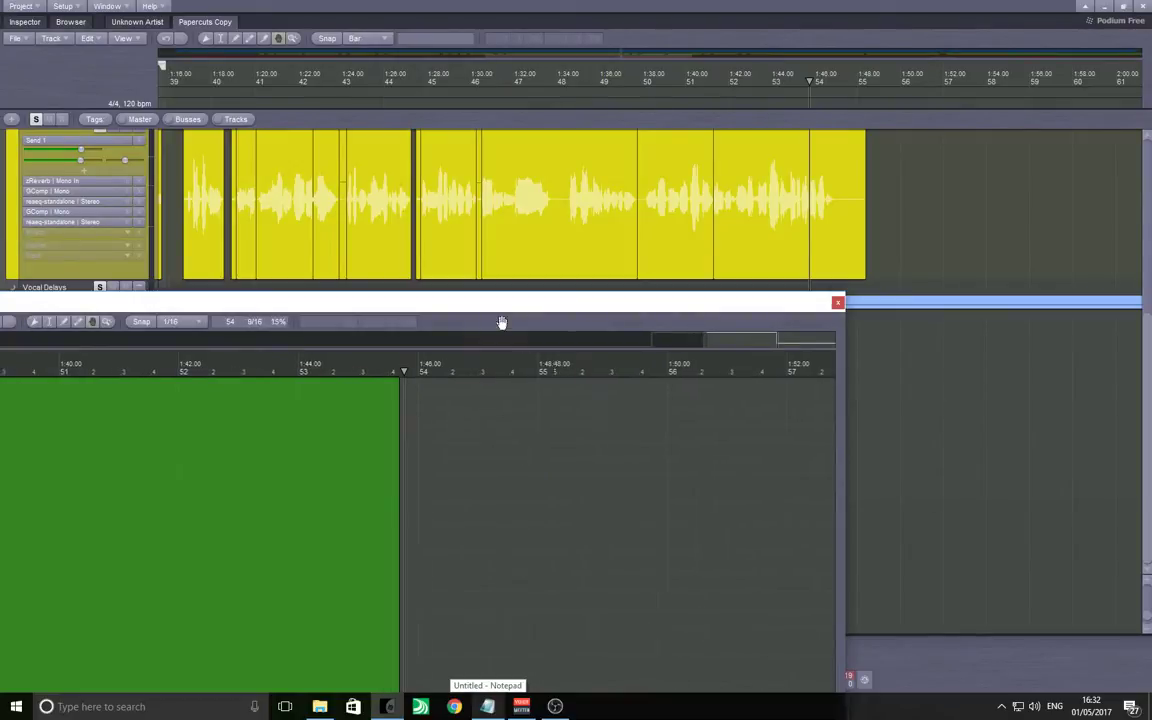
left_click_drag(527, 306, 520, 20)
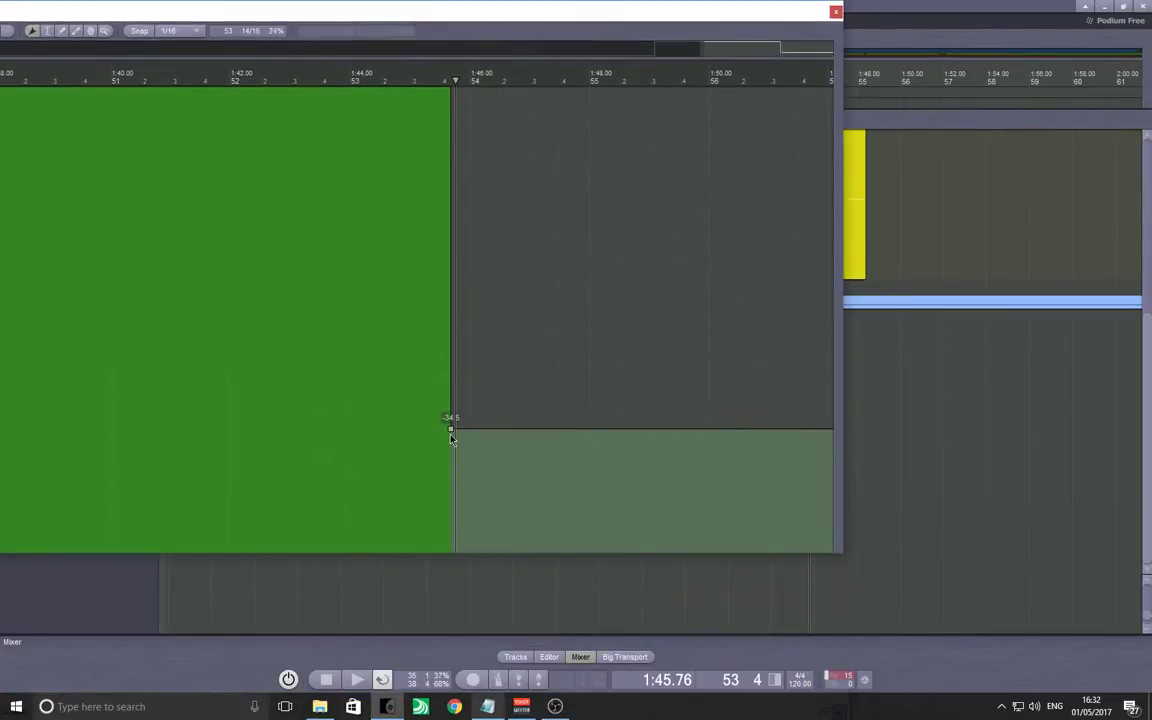
left_click_drag(451, 433, 534, 562)
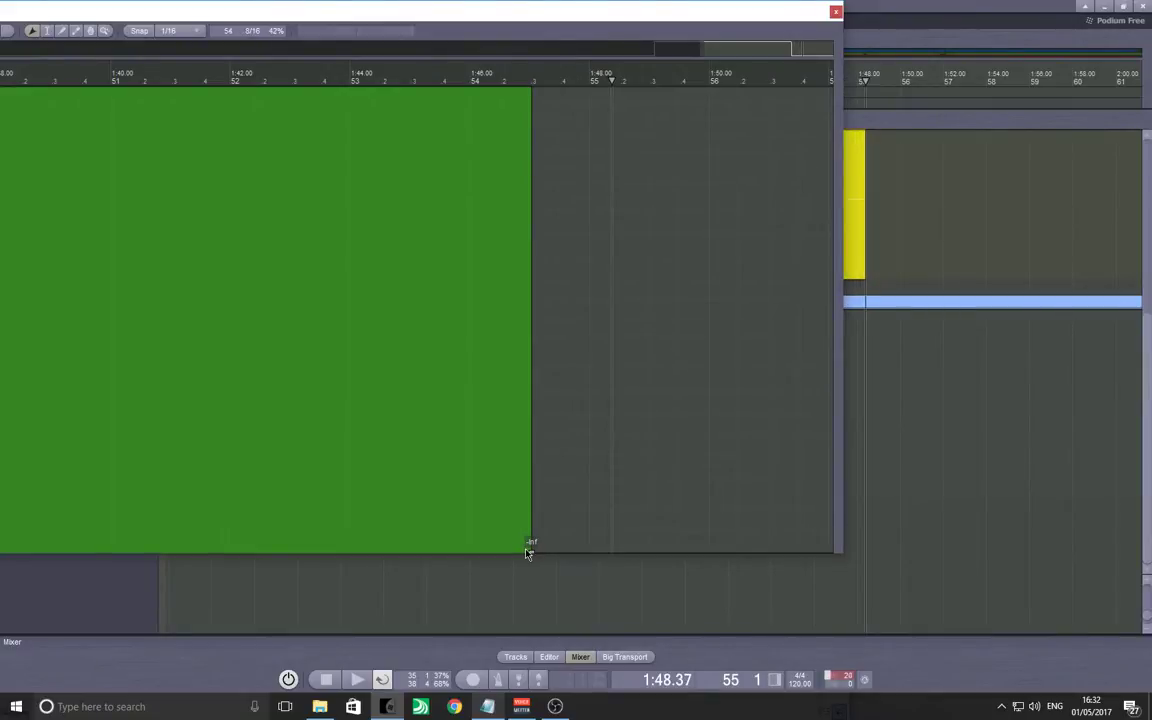
left_click_drag(532, 552, 609, 546)
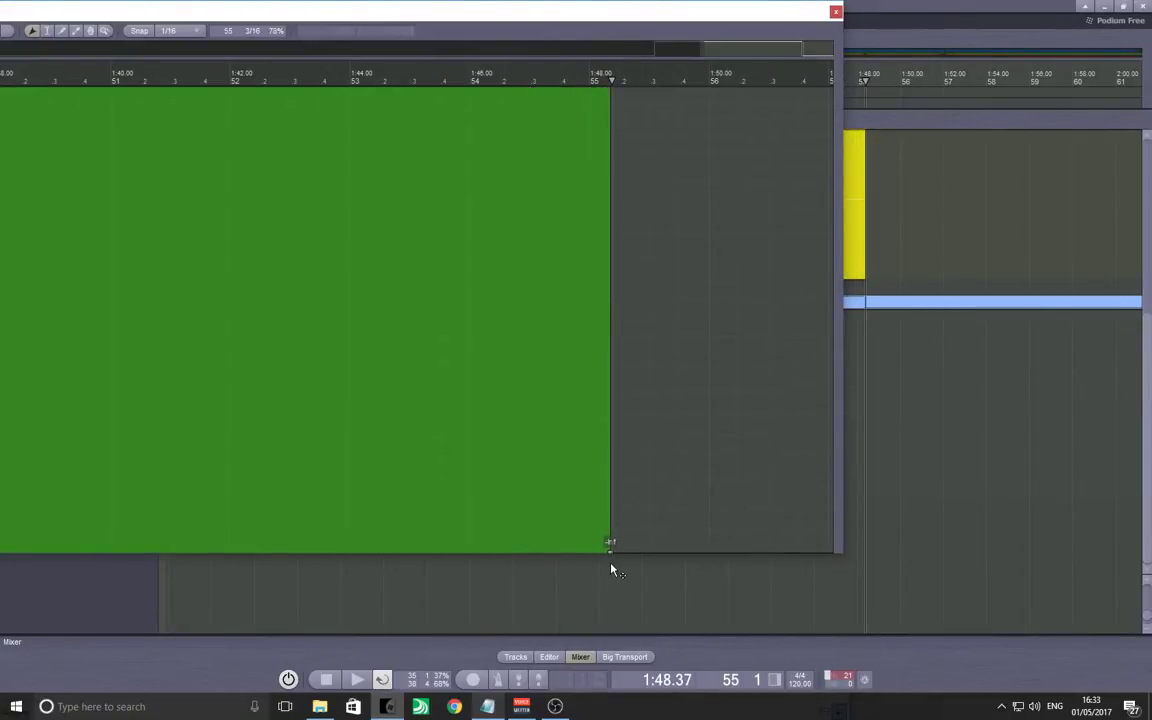
Play the vocals from about bar 51 to check how the delays cut off, and stop playback.
left_click(160, 430)
key("space")
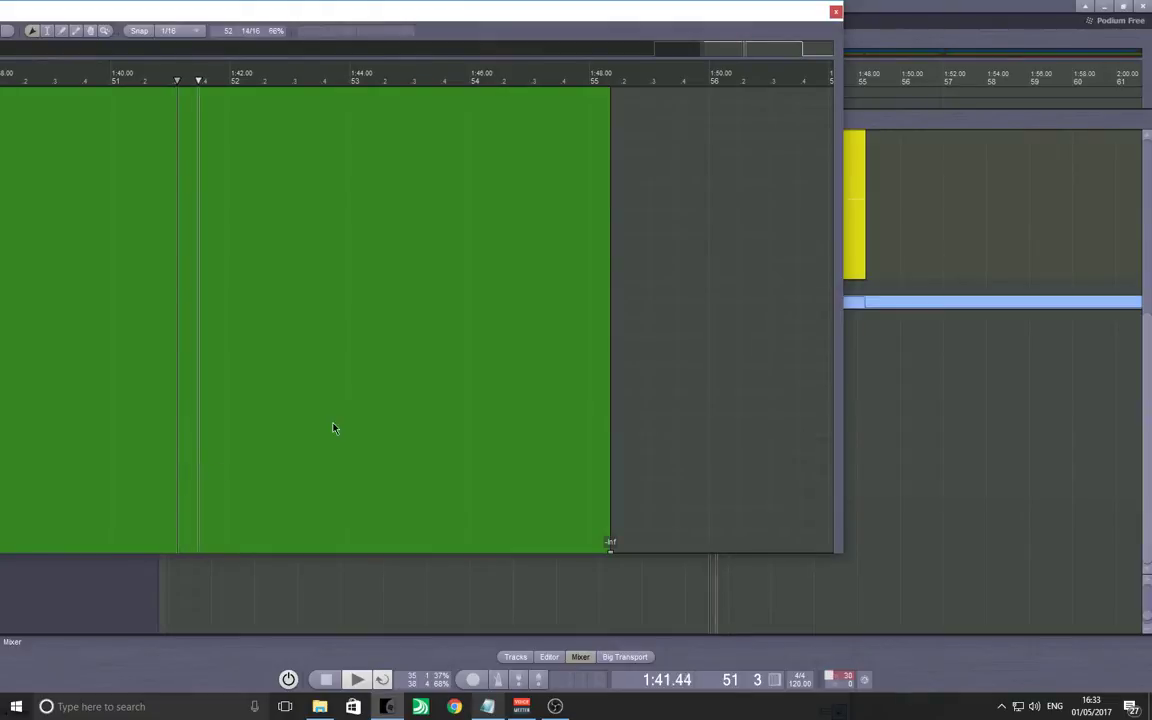
scroll(345, 430, "down", 2)
scroll(350, 430, "down", 2)
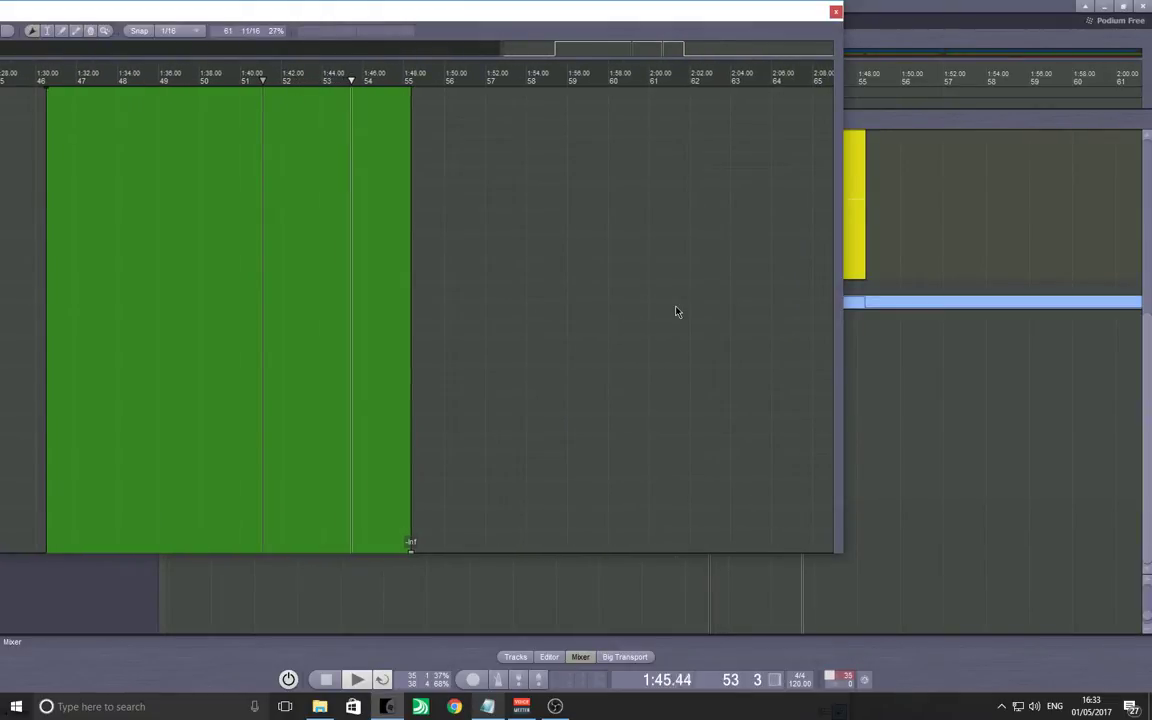
key("space")
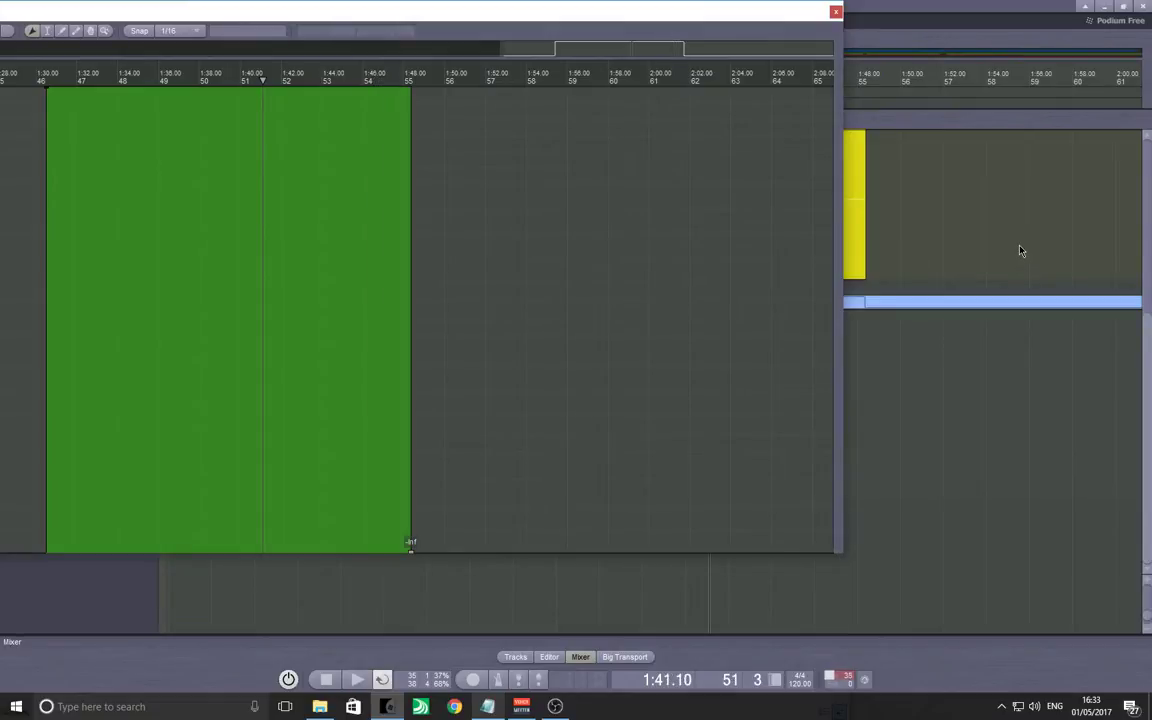
Bring the vocal section starting at bar 63 into view during playback, clear of the curve editor window.
left_click(1015, 236)
left_click(1015, 236)
key("space")
scroll(926, 216, "right", 5)
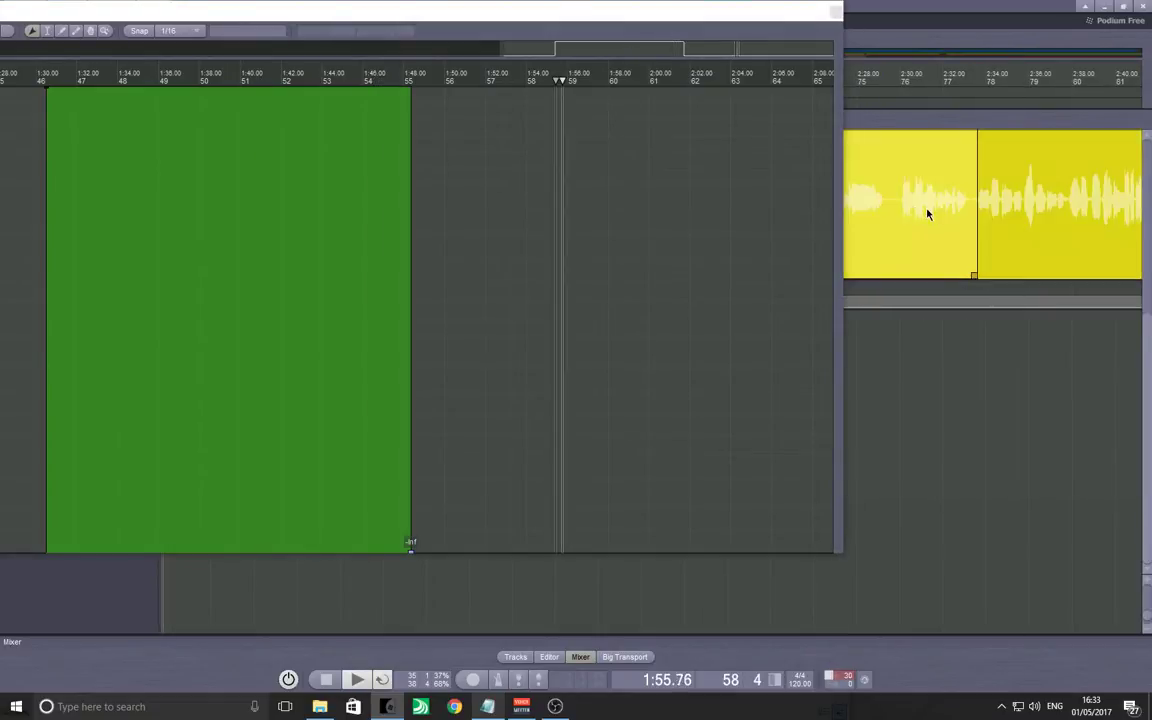
left_click_drag(674, 18, 562, 315)
Audition the phrases between bars 71 and 77 and place the play cursor at the clip boundary at bar 74.
left_click(907, 235)
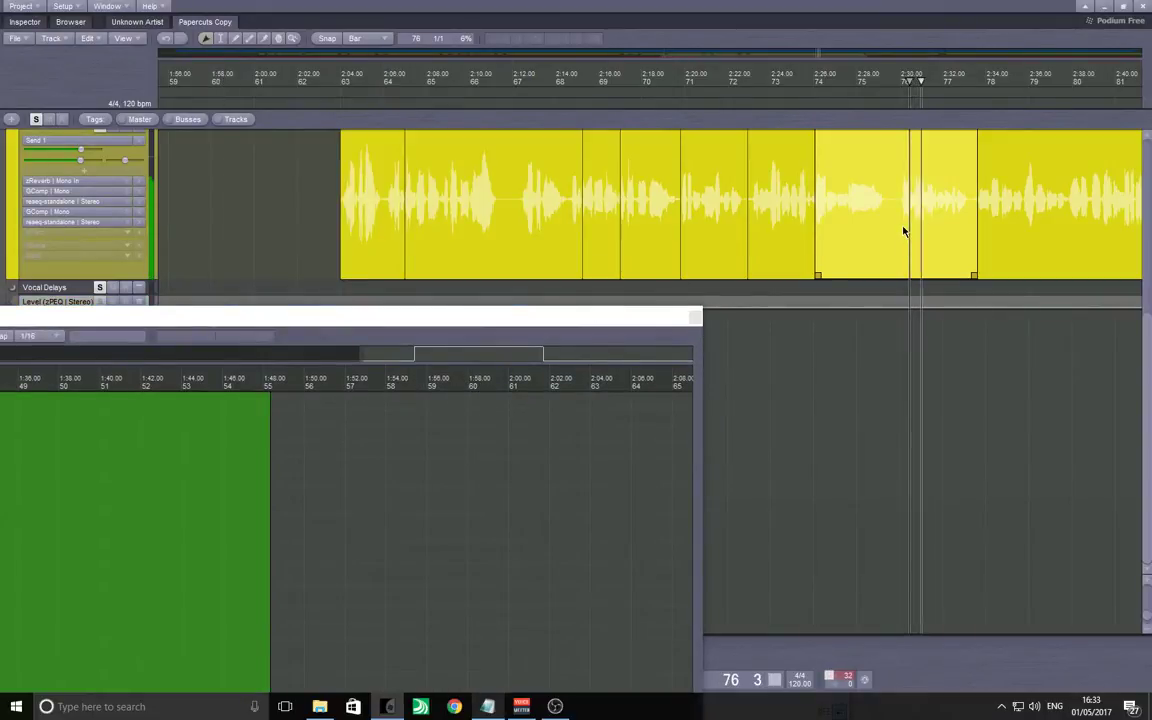
left_click(810, 226)
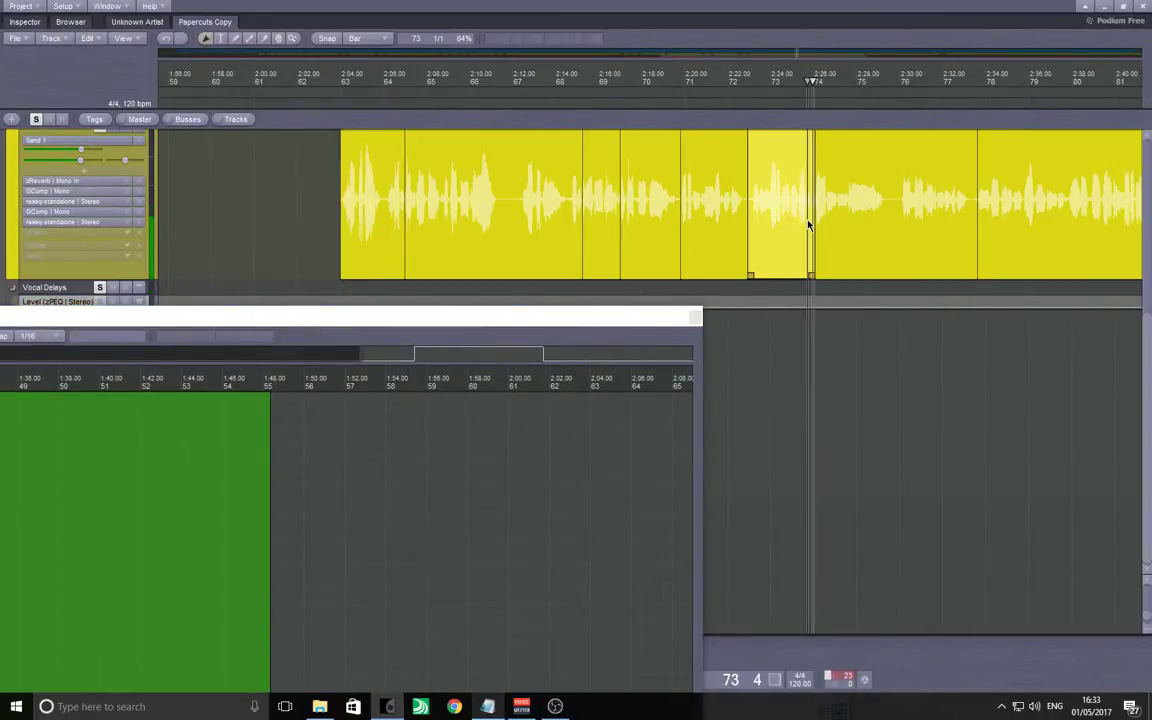
left_click(734, 226)
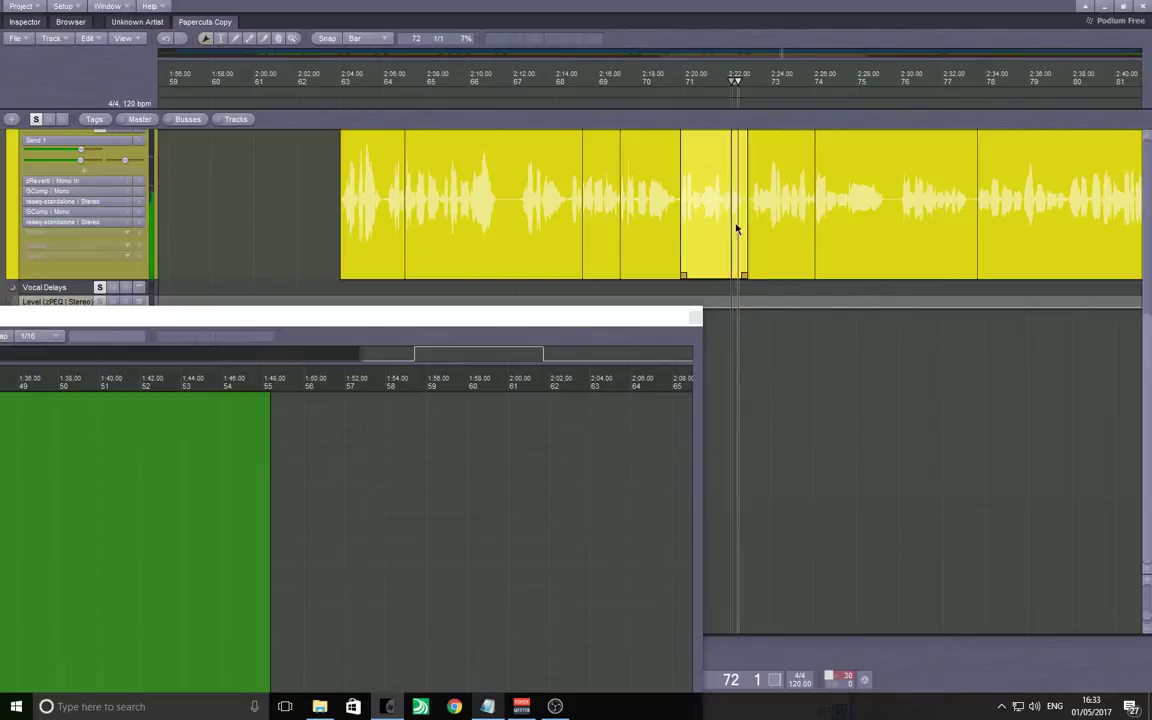
scroll(812, 230, "up", 8)
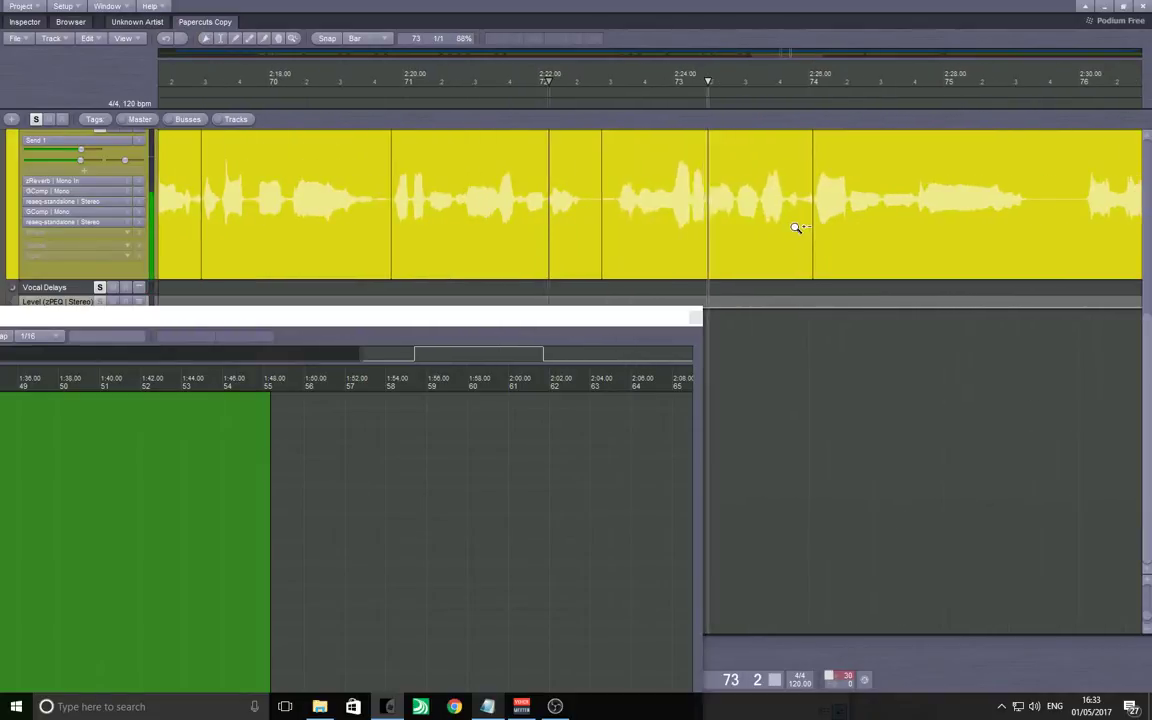
left_click(812, 220)
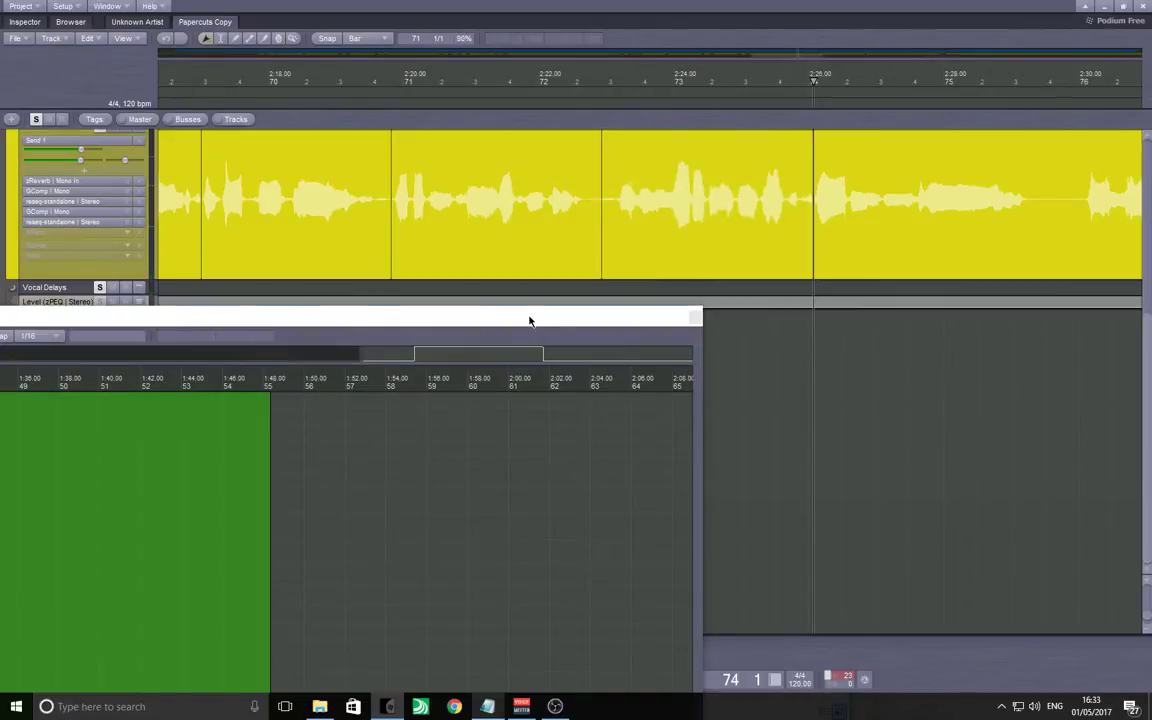
Add a 0.0 Level point at the play cursor at the start of bar 74 in the Vocal Delays Level curve.
left_click_drag(532, 321, 620, 60)
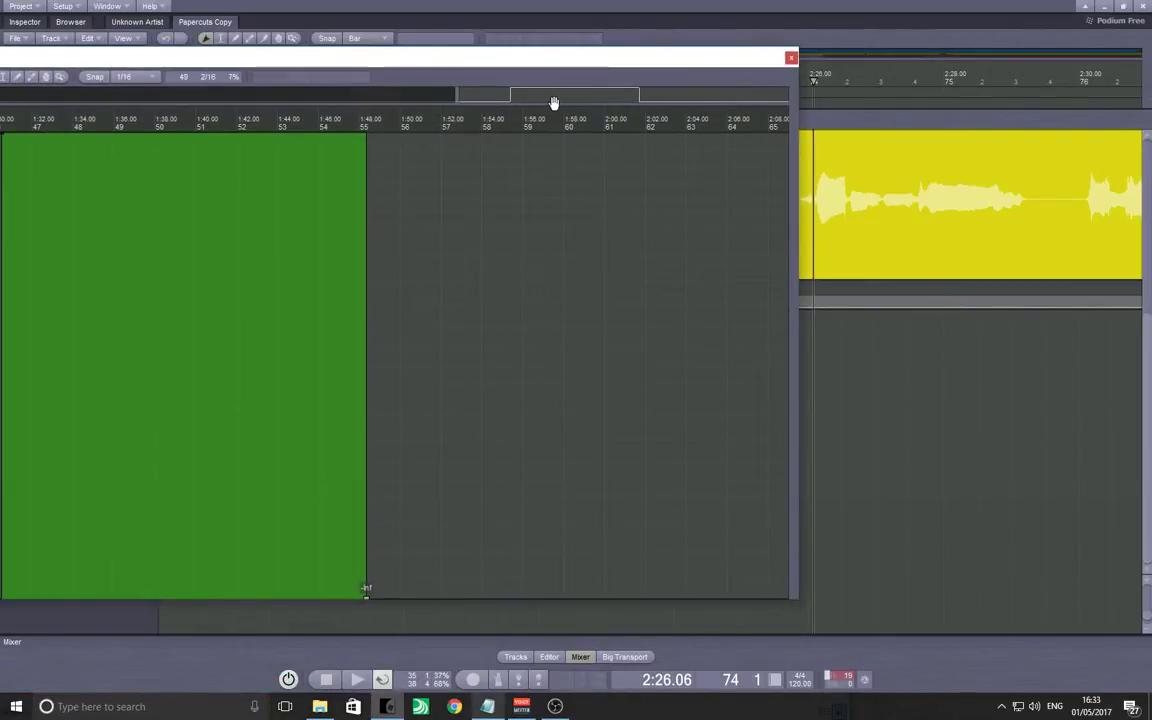
left_click_drag(554, 103, 607, 98)
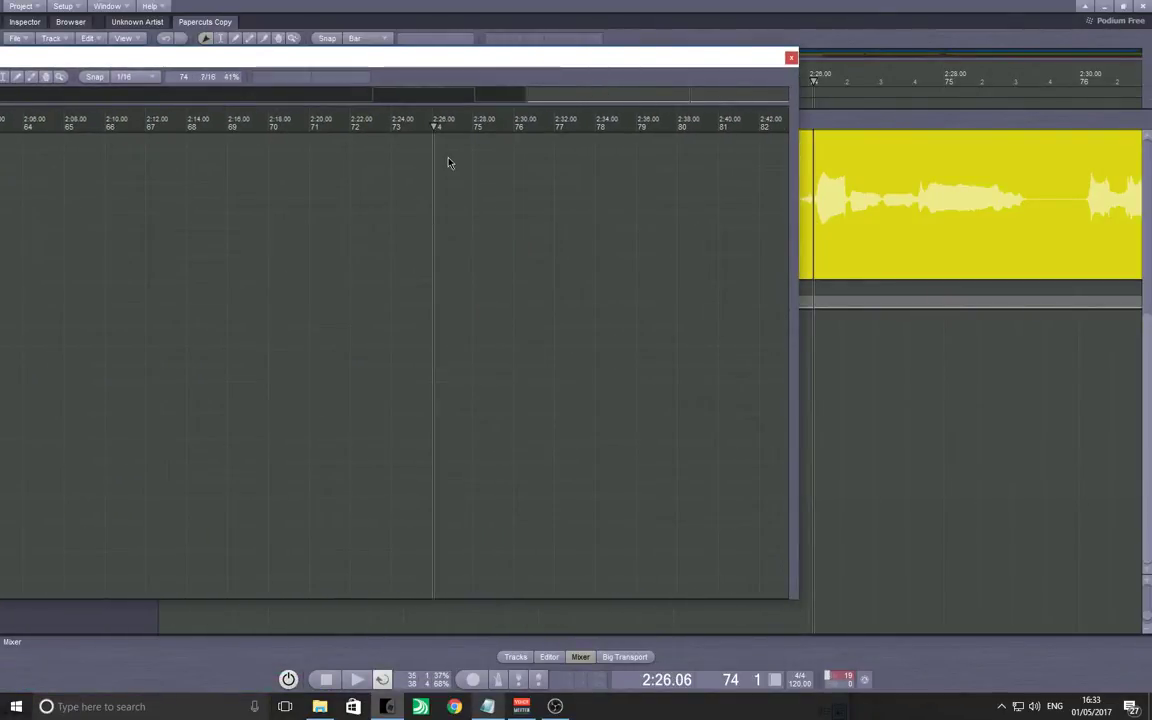
left_click_drag(435, 146, 375, 145)
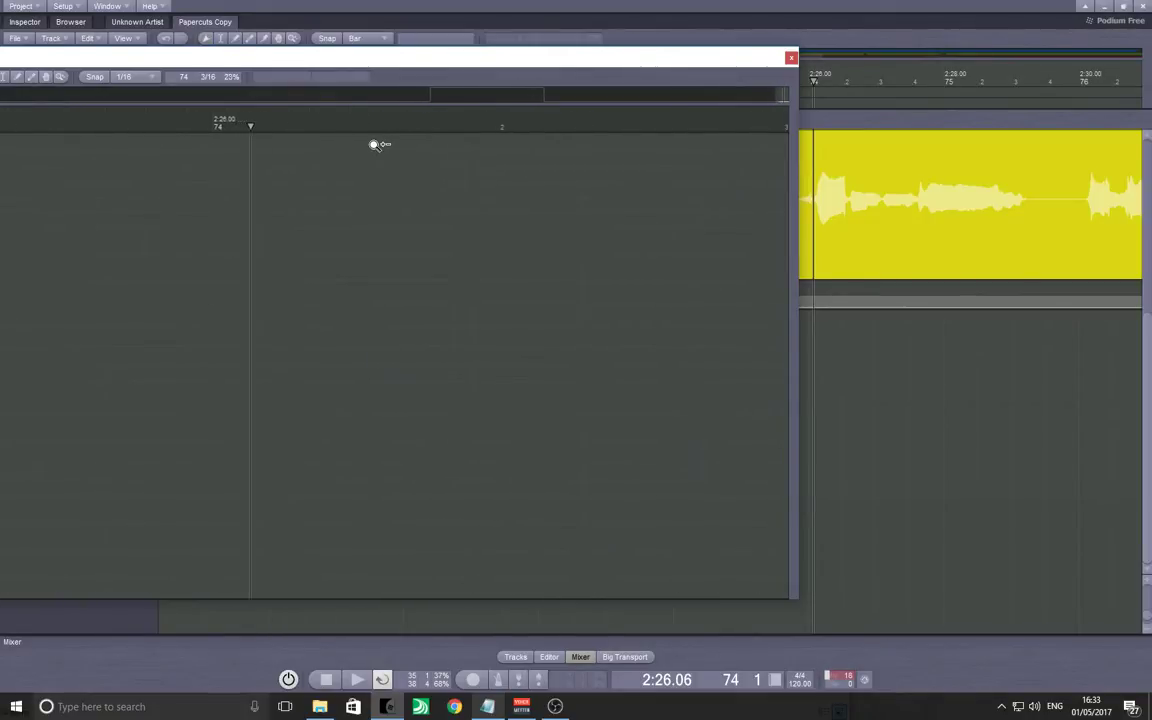
double_click(480, 135)
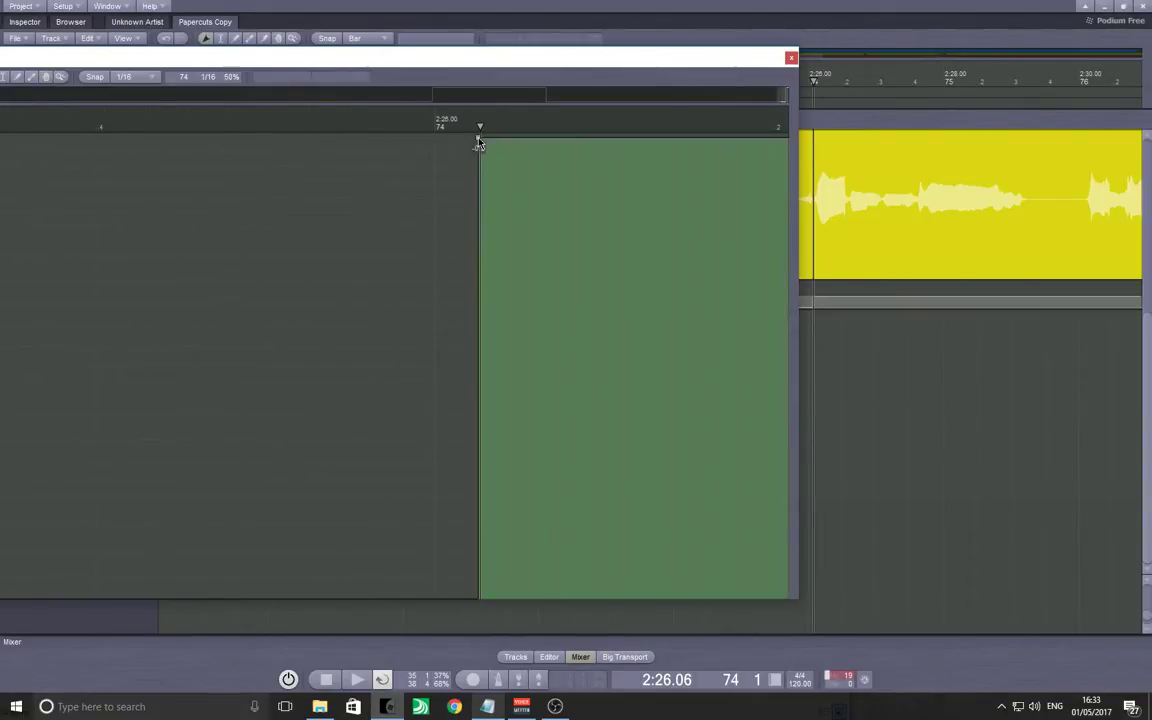
Play the vocals from just before bar 74 to check how the delays come in, and stop playback.
left_click(180, 270)
key("space")
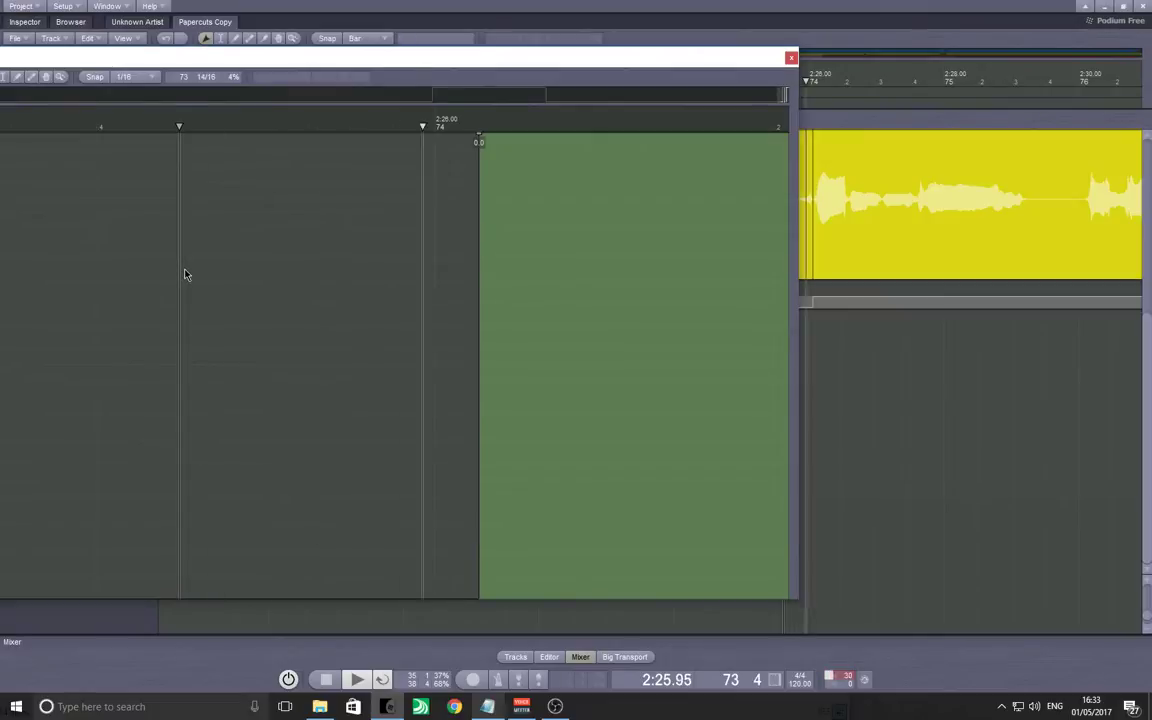
left_click_drag(185, 275, 298, 283)
key("space")
left_click(183, 242)
key("space")
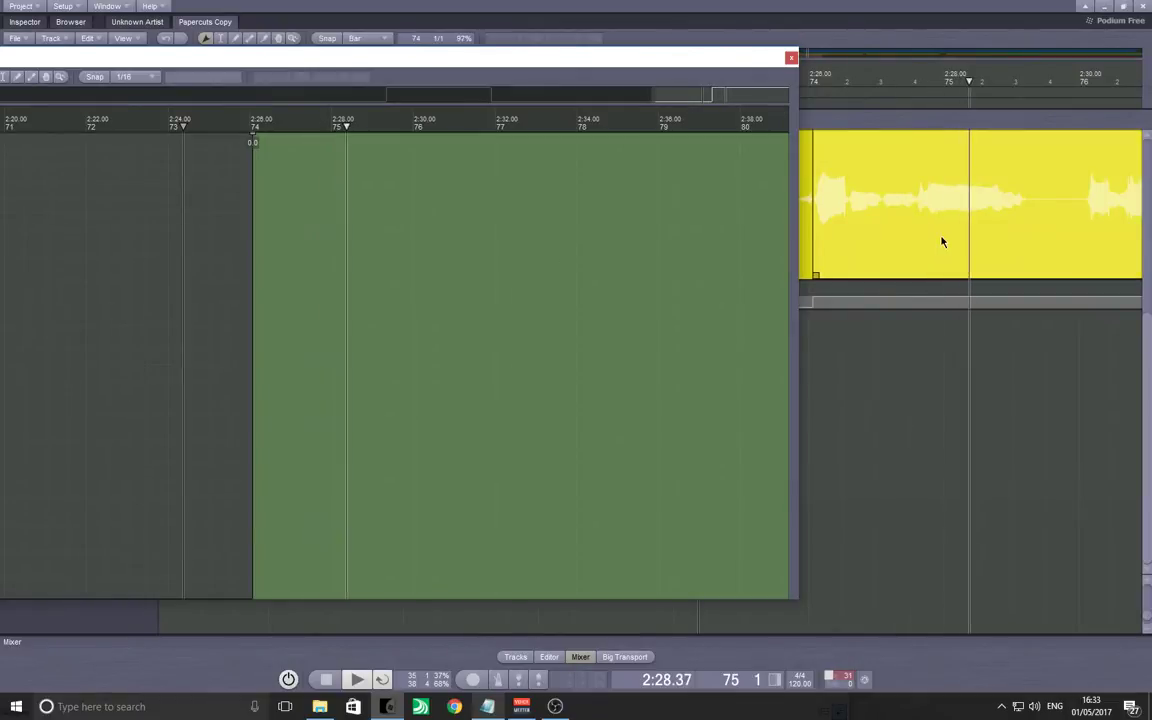
key("space")
Place the play cursor just after the end of the vocal section in bar 82, at about 2:43.36.
left_click(983, 234)
left_click(983, 234)
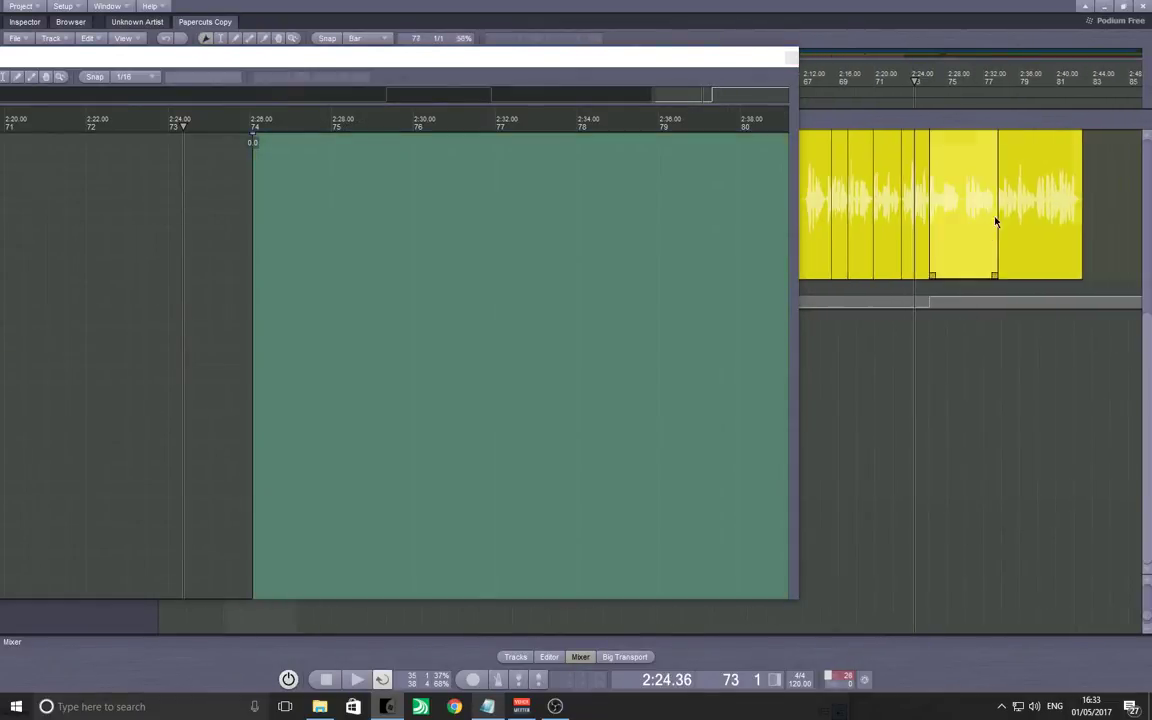
left_click(1108, 201)
left_click_drag(1110, 204, 939, 229)
left_click_drag(842, 228, 856, 233)
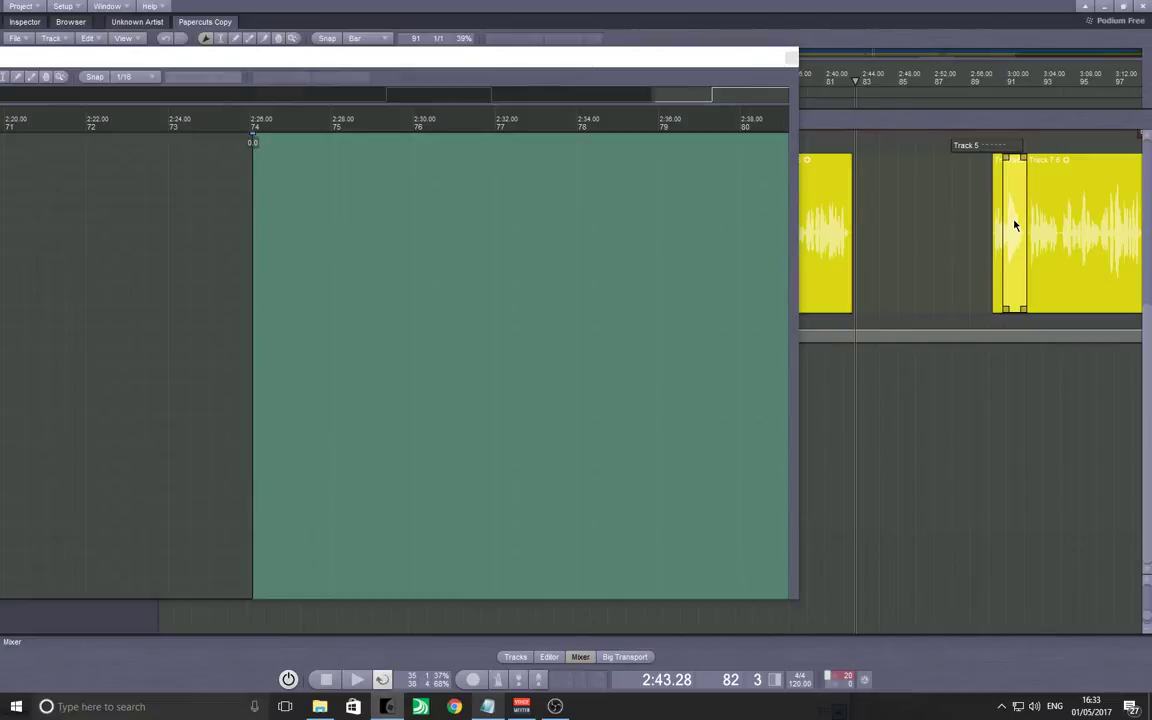
left_click_drag(868, 237, 856, 235)
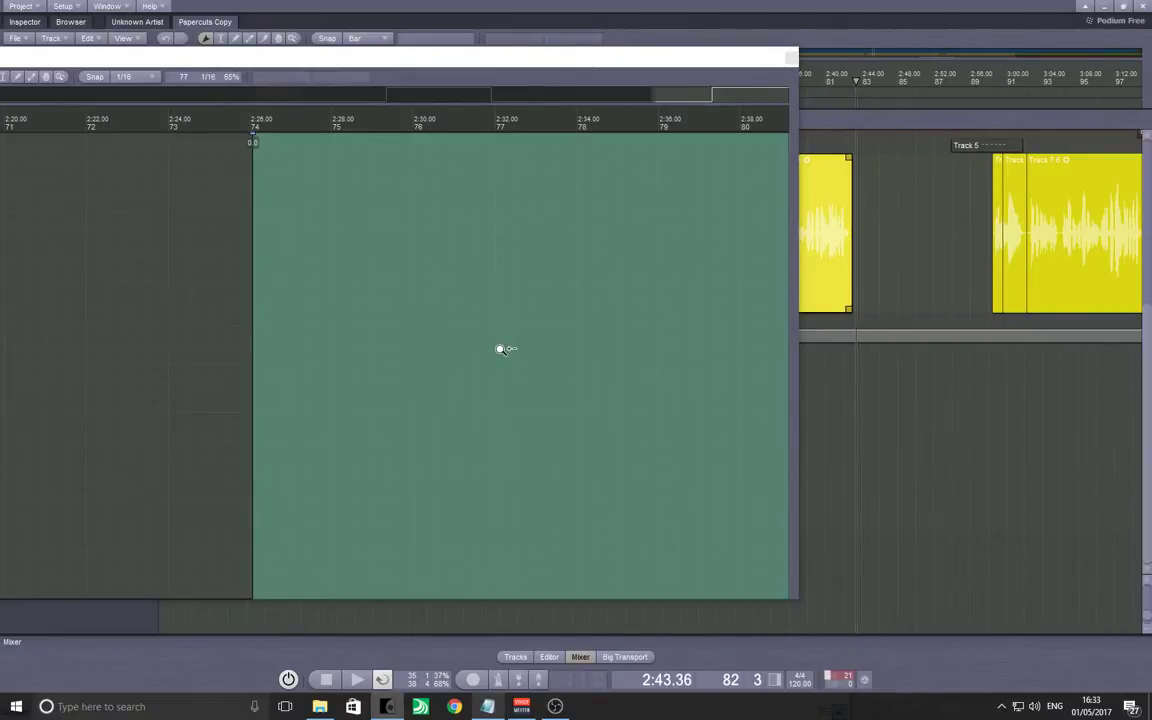
Add a Level point at the play cursor in bar 82 and set it to -inf to close the delays.
scroll(505, 352, "down", 3)
left_click_drag(610, 336, 469, 349)
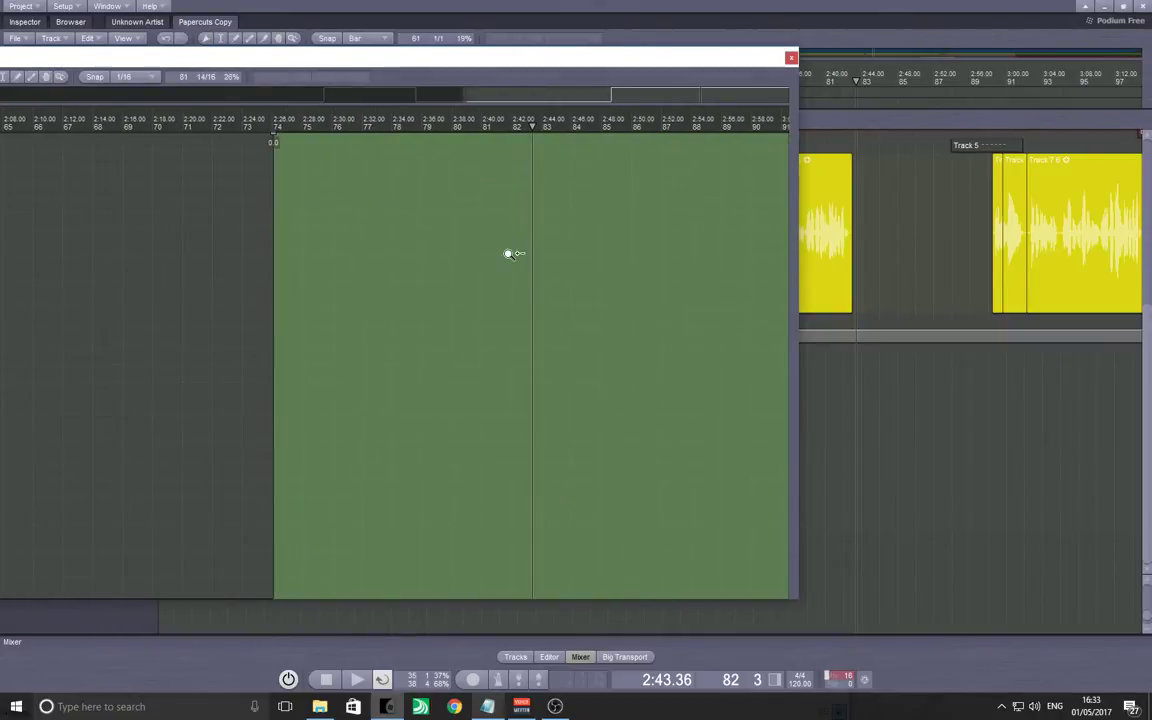
scroll(510, 253, "up", 5)
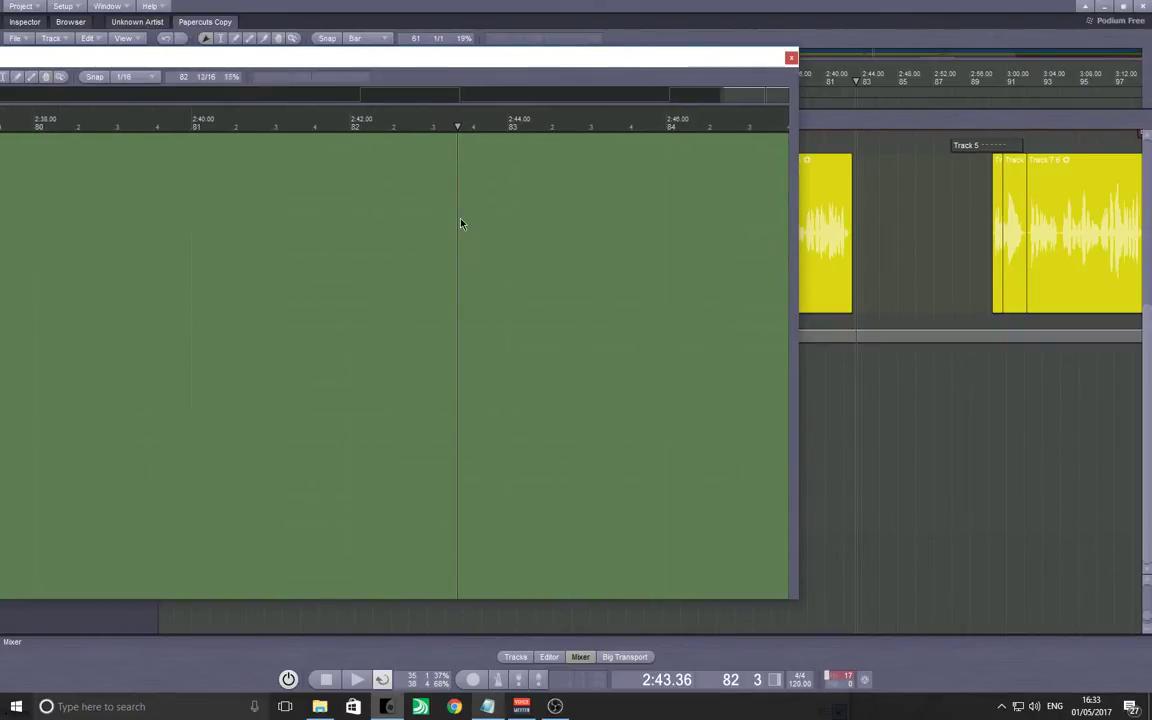
left_click(459, 216)
mouse_move(458, 588)
left_mouse_down()
mouse_move(481, 591)
mouse_move(458, 588)
left_mouse_up()
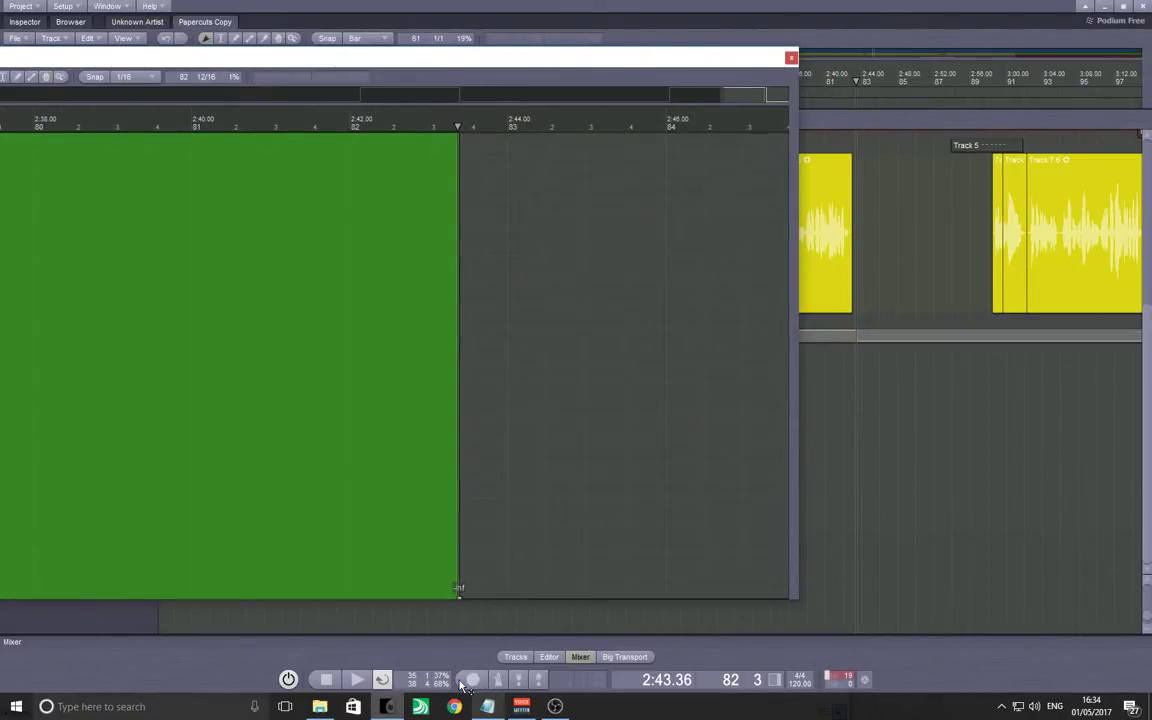
Turn off solo for the vocals and Vocal Delays, audition the vocal section around bar 90 in the full mix, and stop playback.
left_click(995, 258)
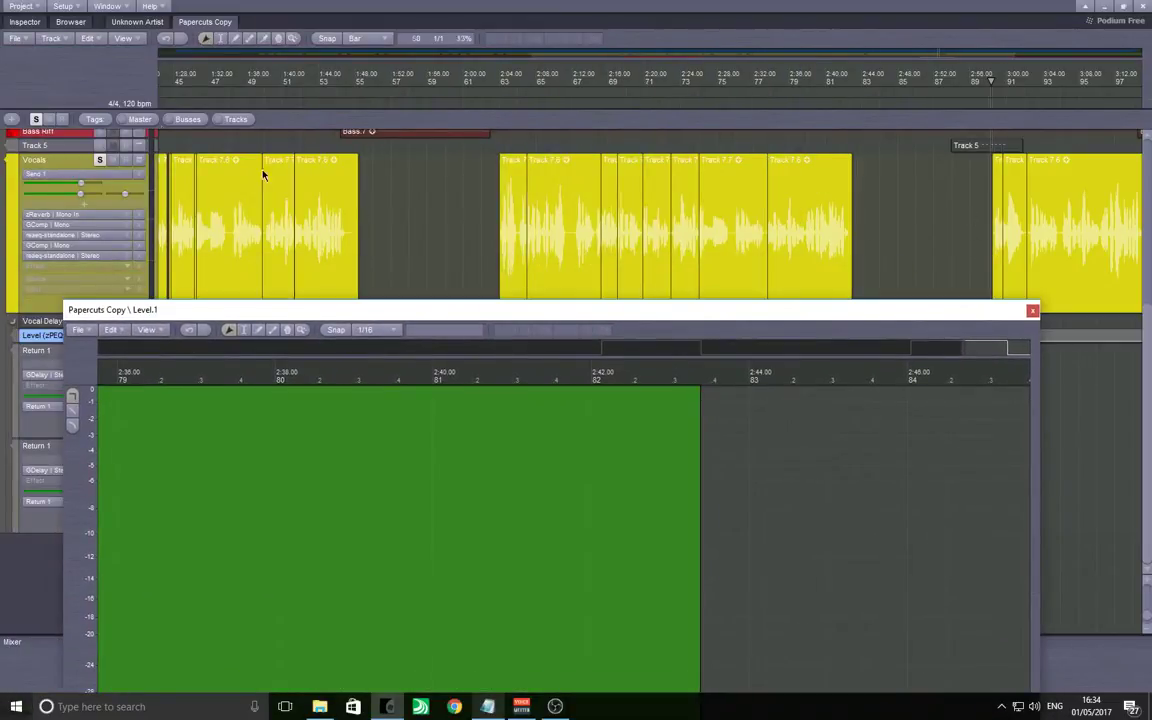
left_click(222, 290)
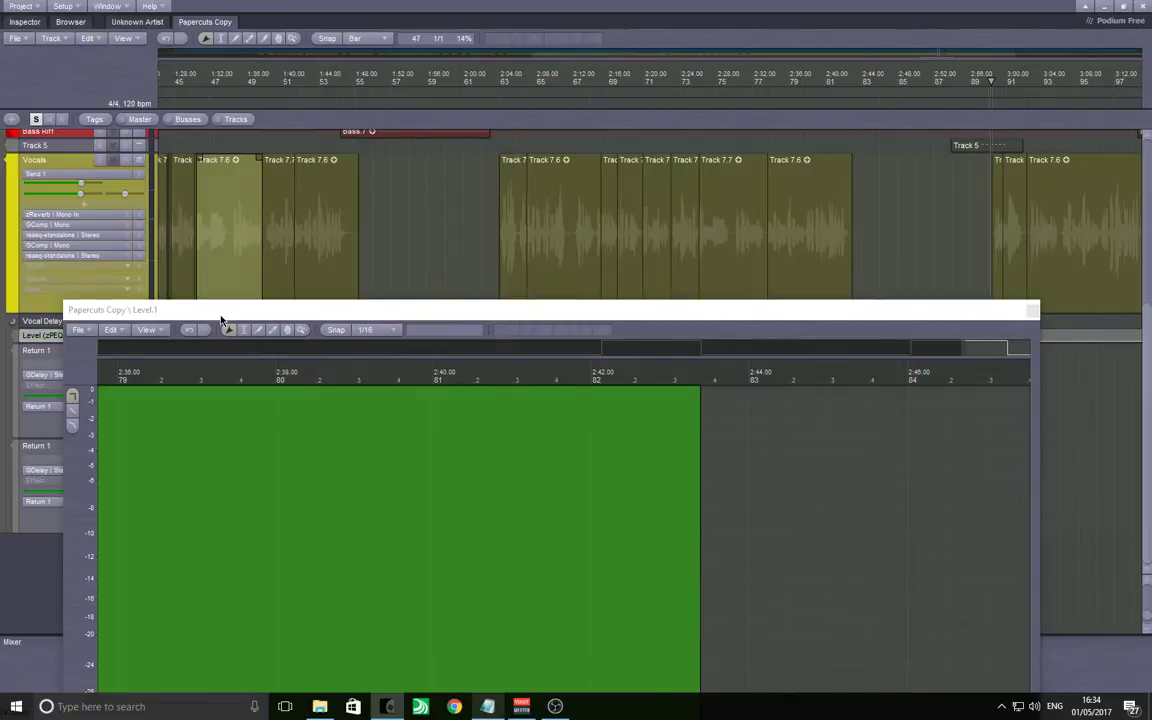
left_click_drag(221, 310, 337, 351)
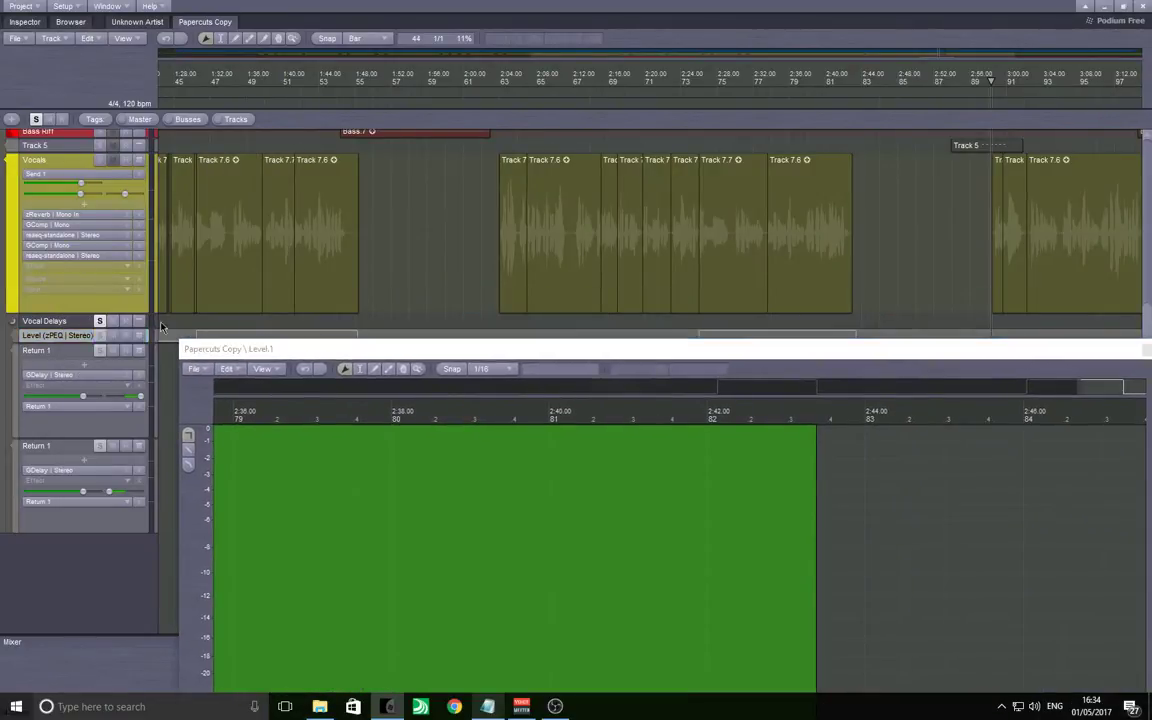
left_click(100, 321)
key("space")
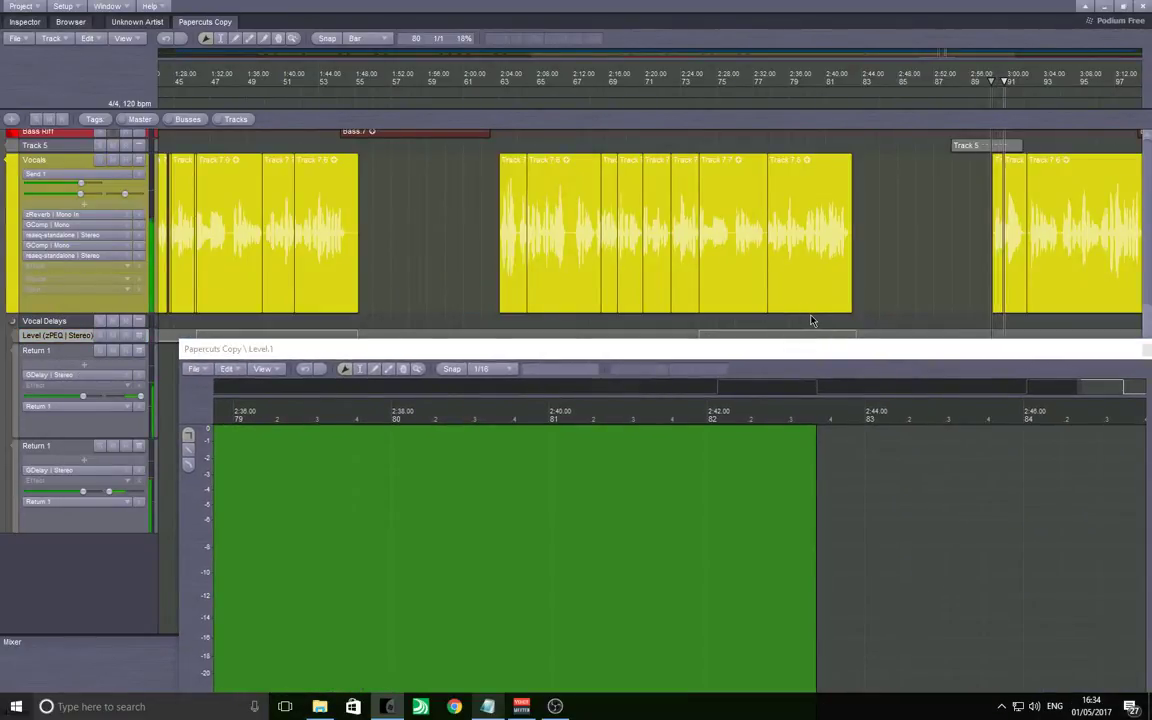
left_click_drag(805, 352, 777, 342)
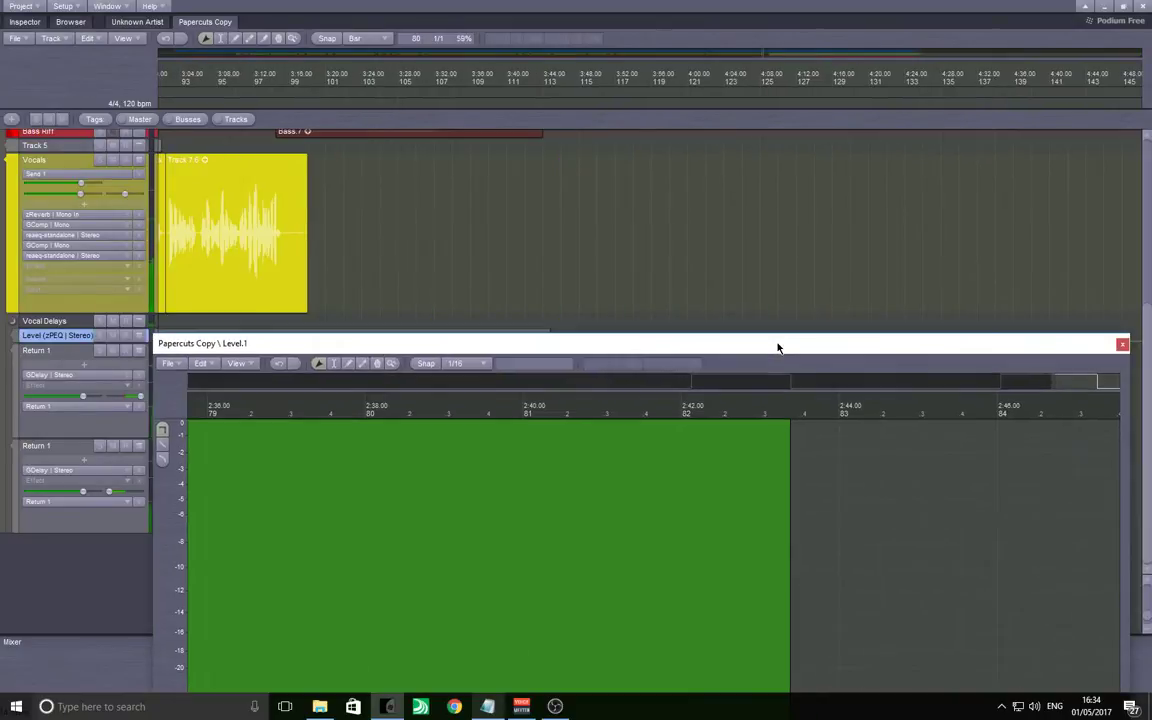
left_click(221, 234)
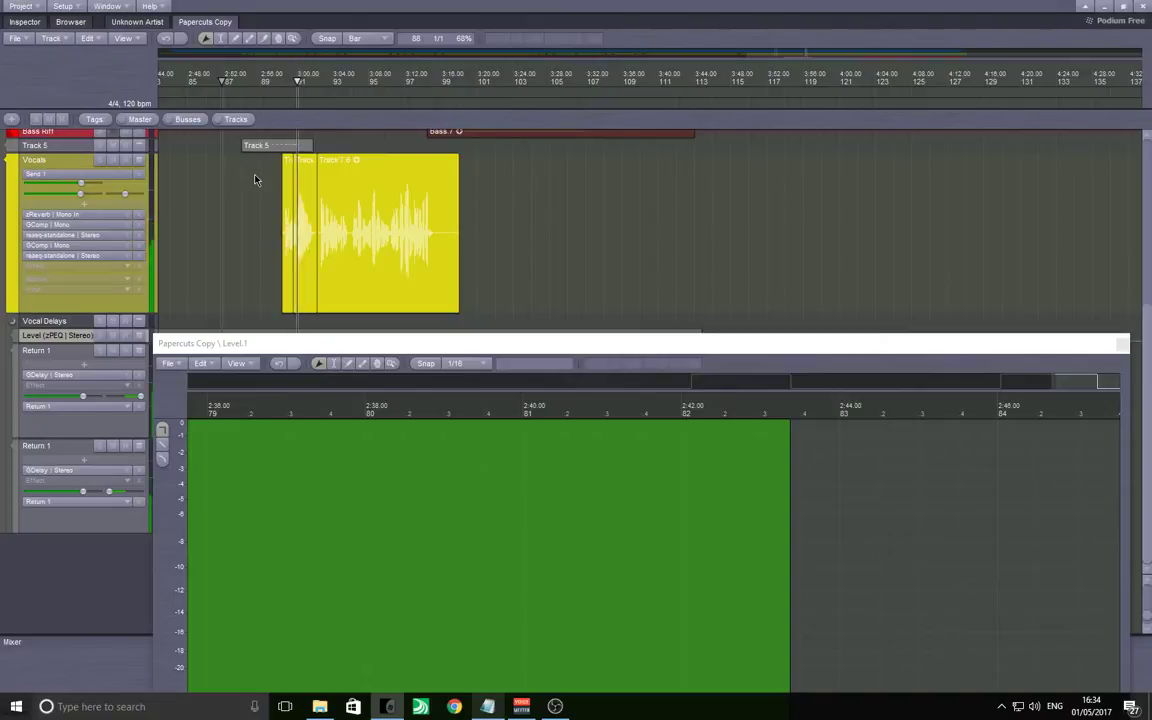
key("space")
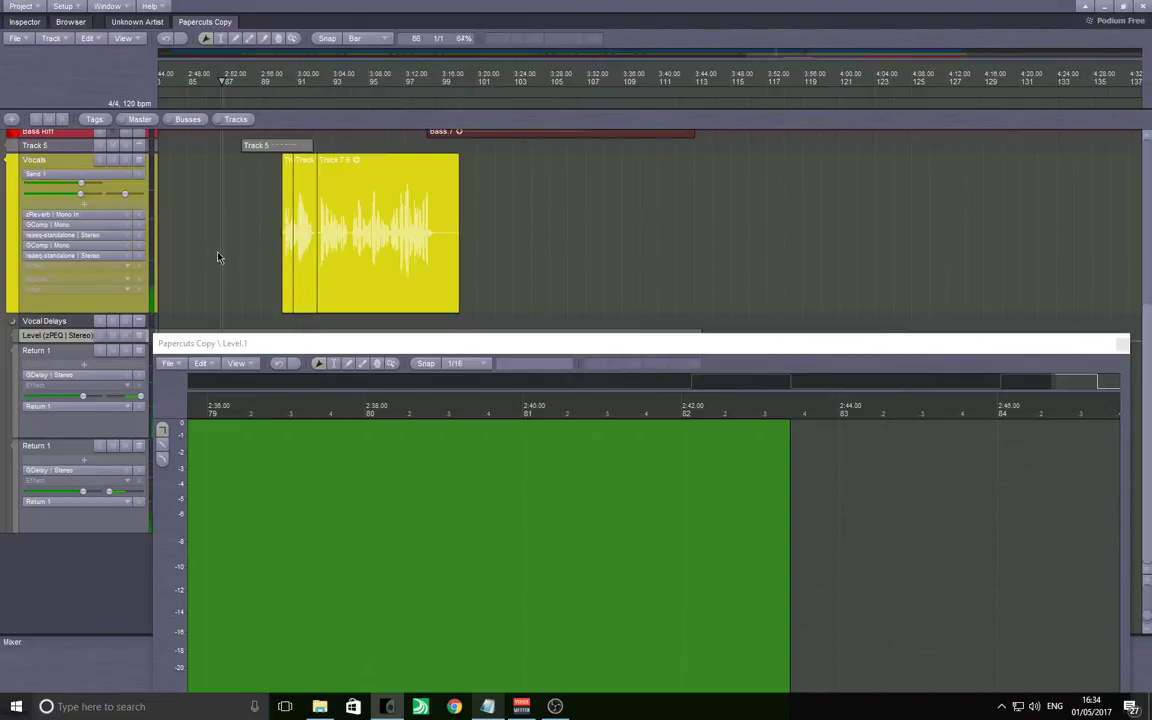
Place the play cursor on the start of the long vocal note just after bar 91.
scroll(284, 245, "up", 5)
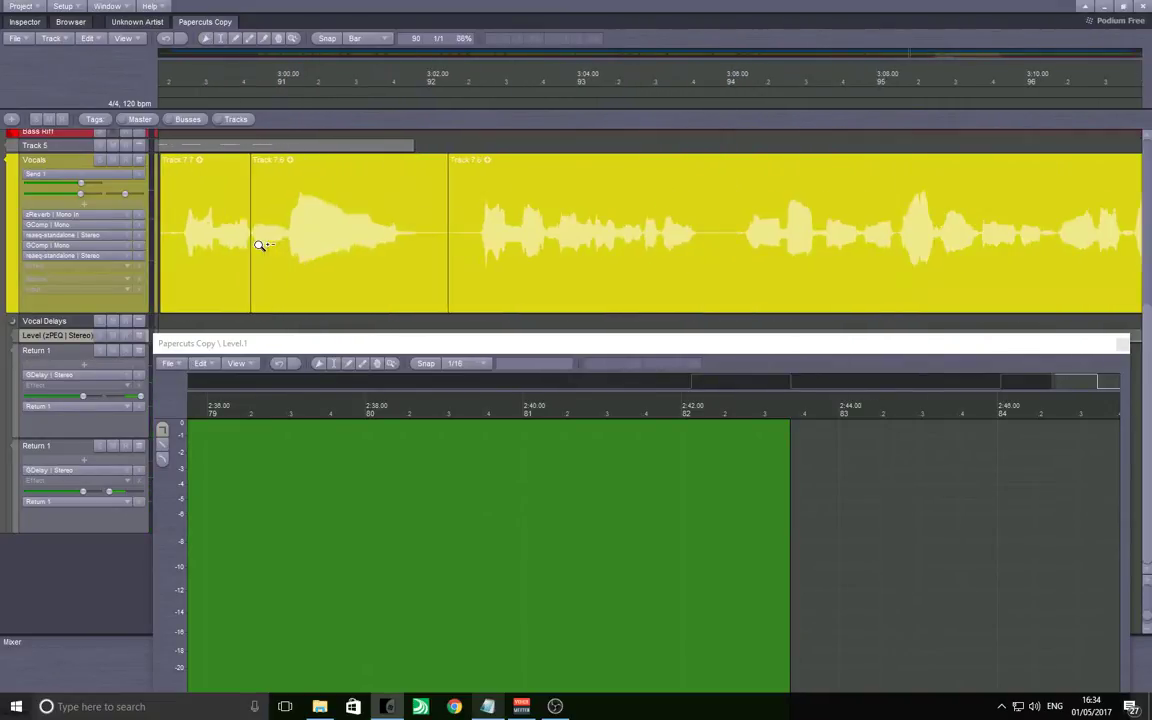
left_click_drag(277, 255, 332, 296)
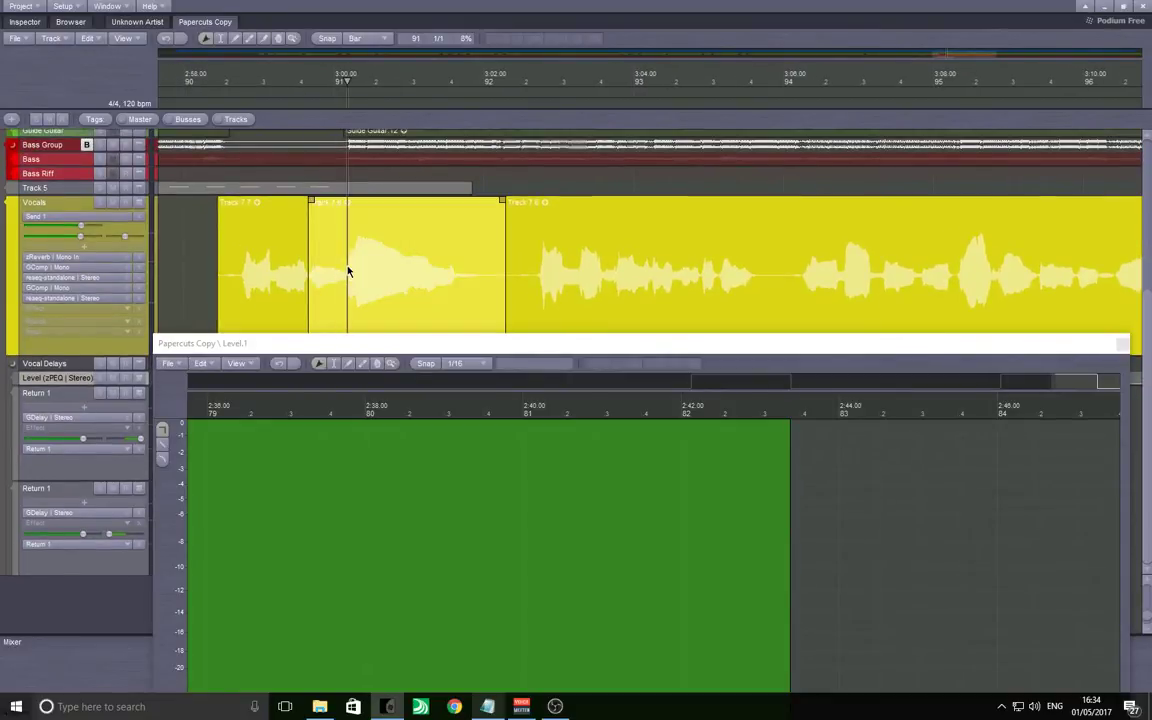
scroll(303, 301, "up", 4)
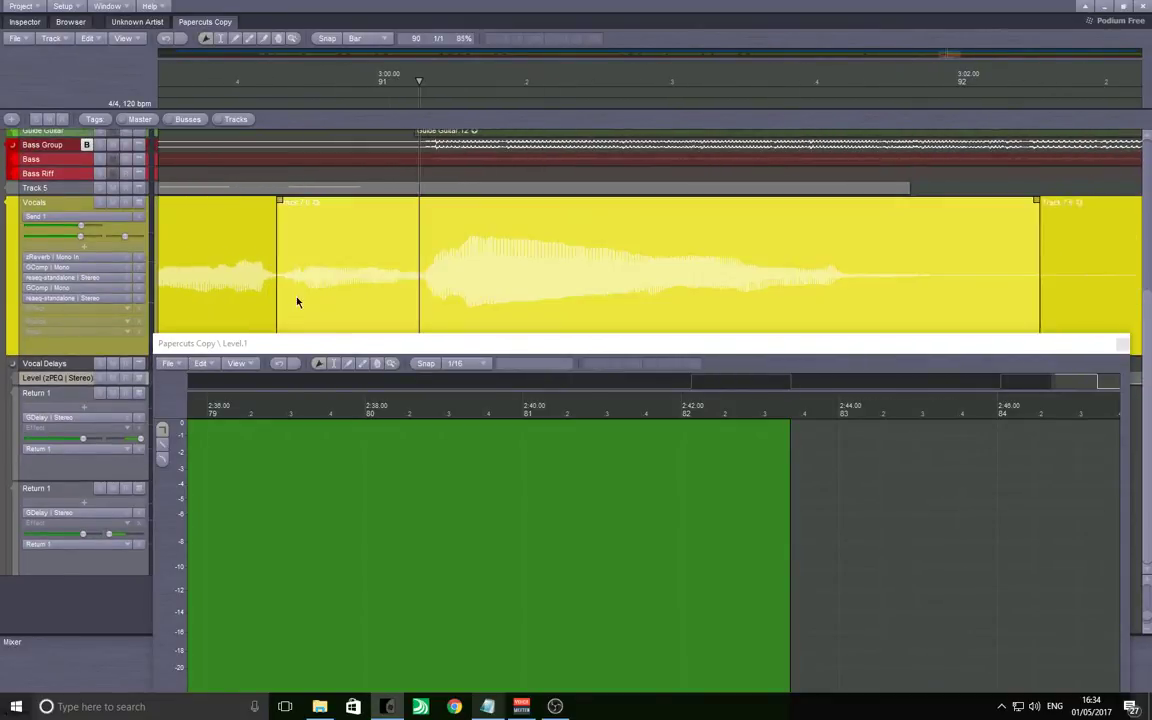
scroll(425, 291, "up", 3)
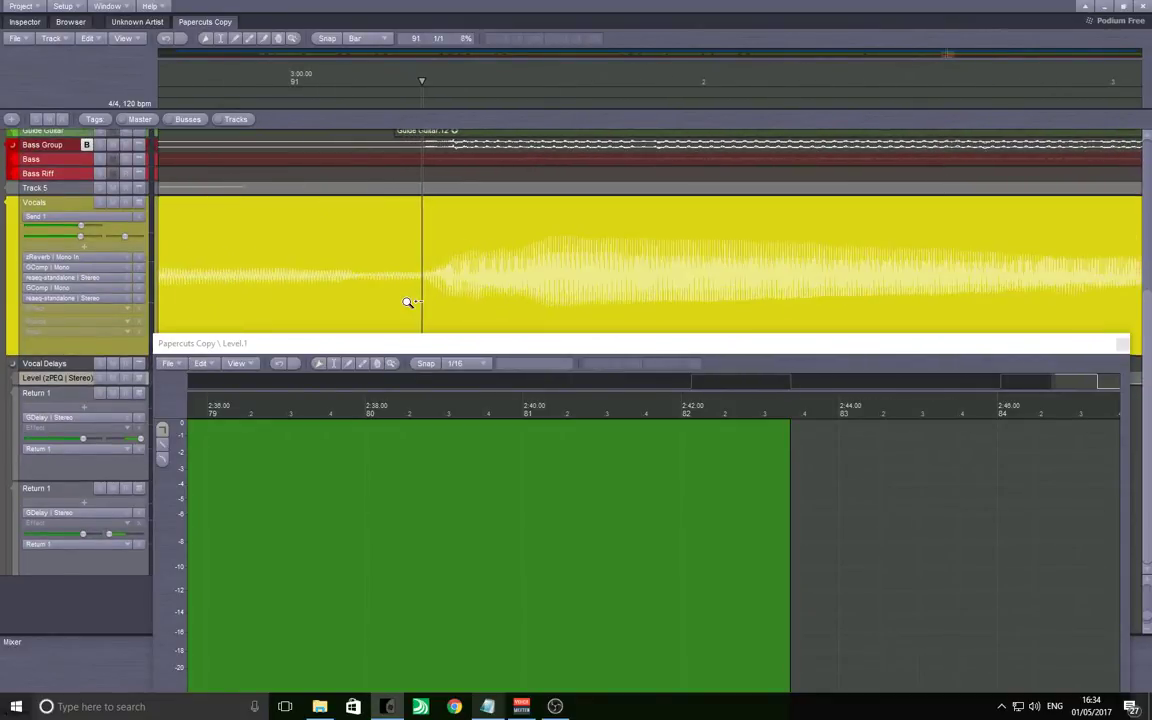
scroll(430, 296, "down", 3)
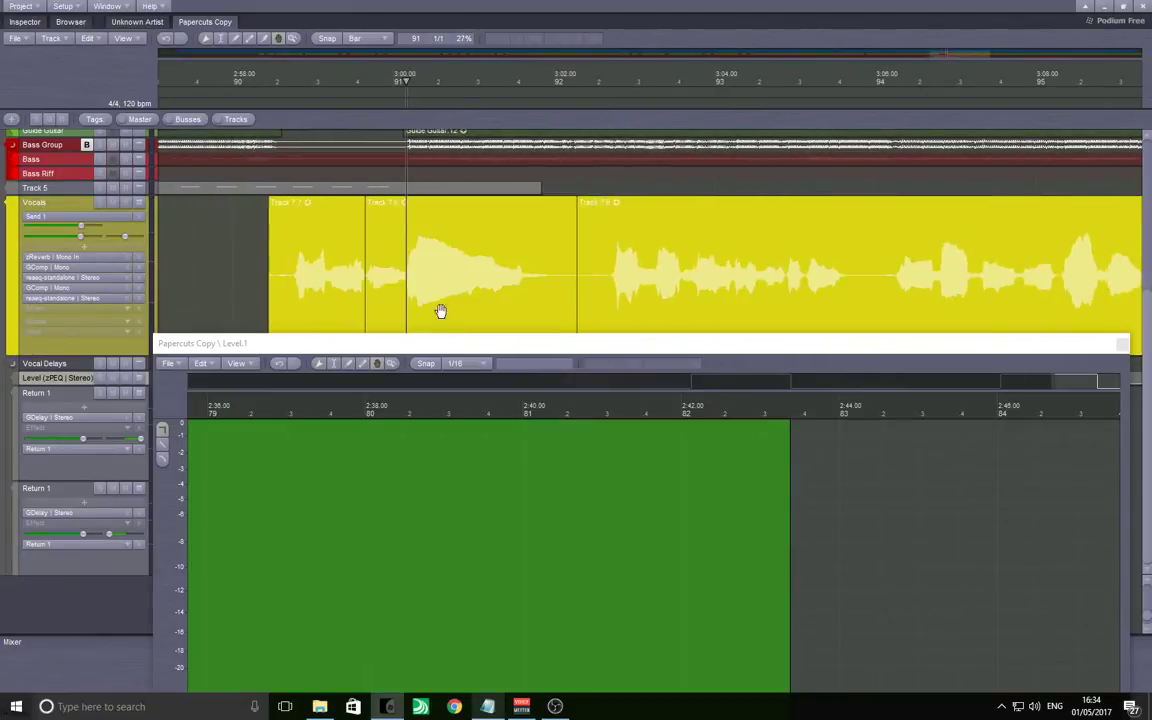
left_click_drag(440, 311, 422, 206)
Add a 0.0 Level point in the Level curve and align it with the play cursor just after bar 91.
left_click_drag(468, 334, 325, 171)
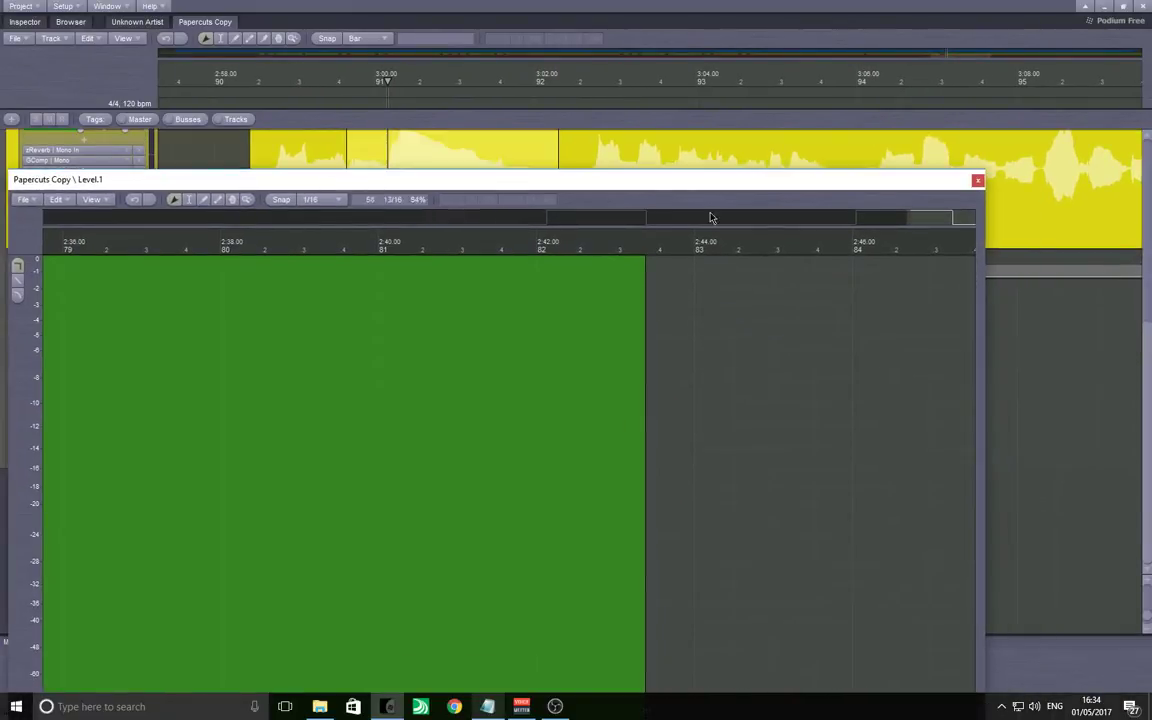
left_click_drag(922, 222, 848, 218)
scroll(175, 332, "up", 5)
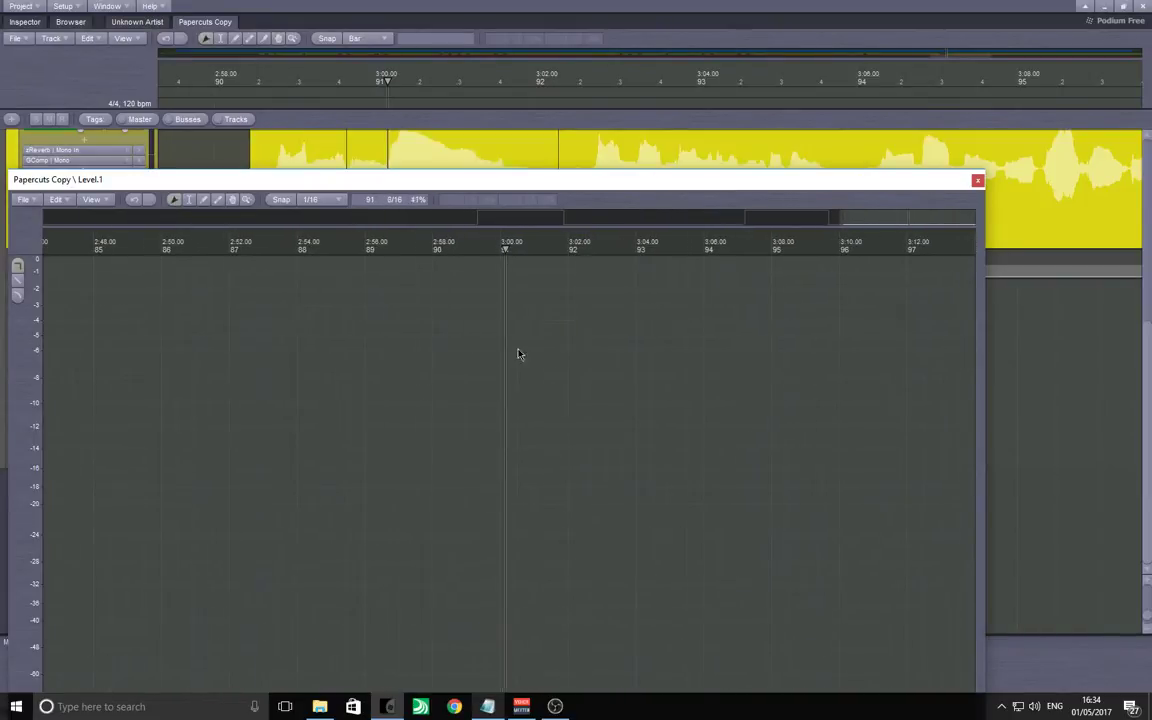
left_click_drag(503, 268, 437, 262)
mouse_move(426, 262)
left_mouse_down()
mouse_move(396, 262)
mouse_move(391, 247)
mouse_move(391, 268)
mouse_move(300, 262)
left_mouse_up()
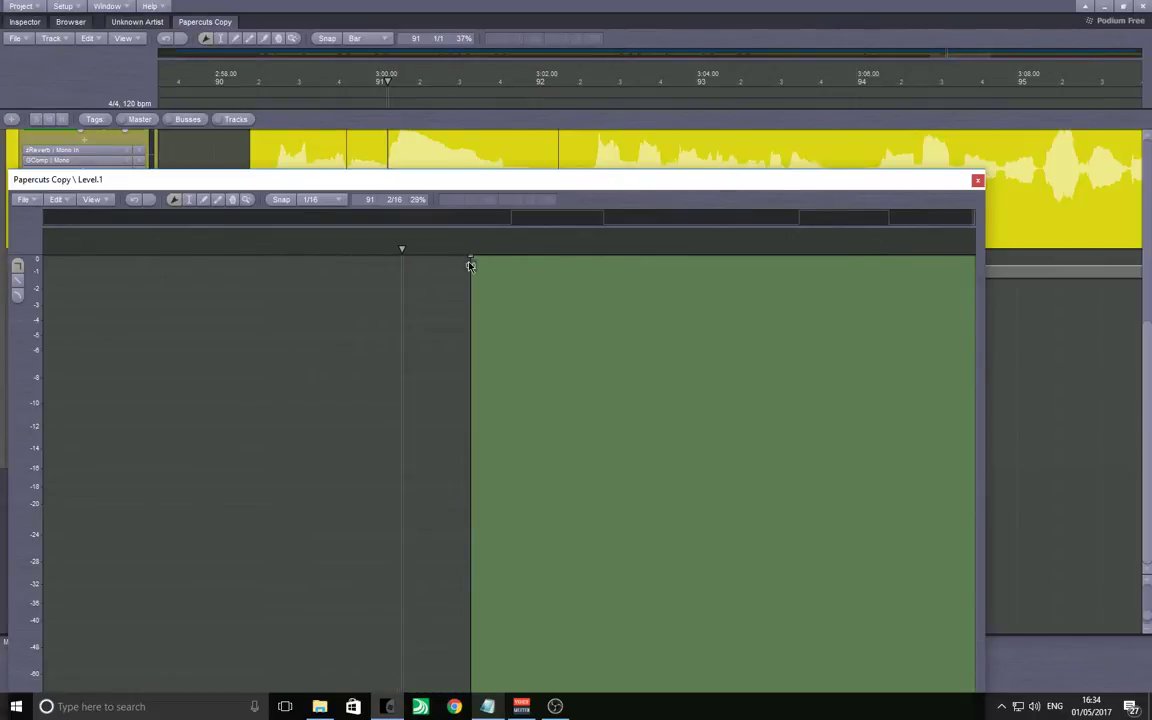
left_click_drag(470, 262, 403, 246)
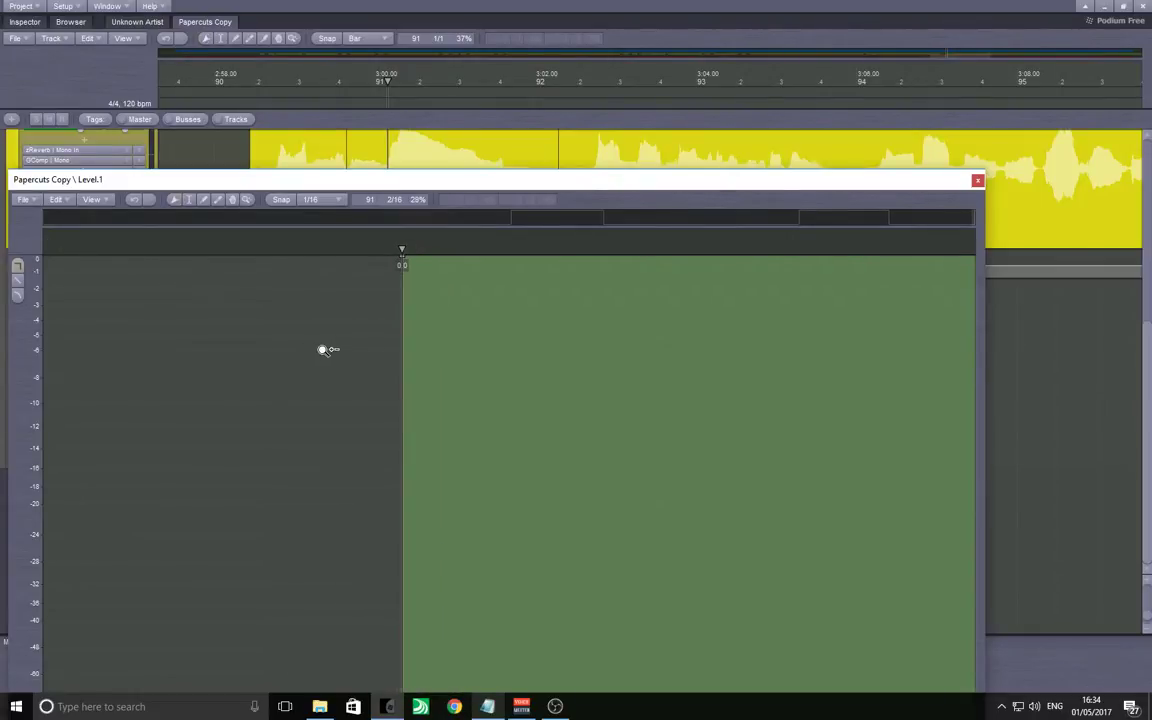
Review the full-song Level curve with its delay sections, and close the curve editor.
left_click_drag(322, 349, 112, 387)
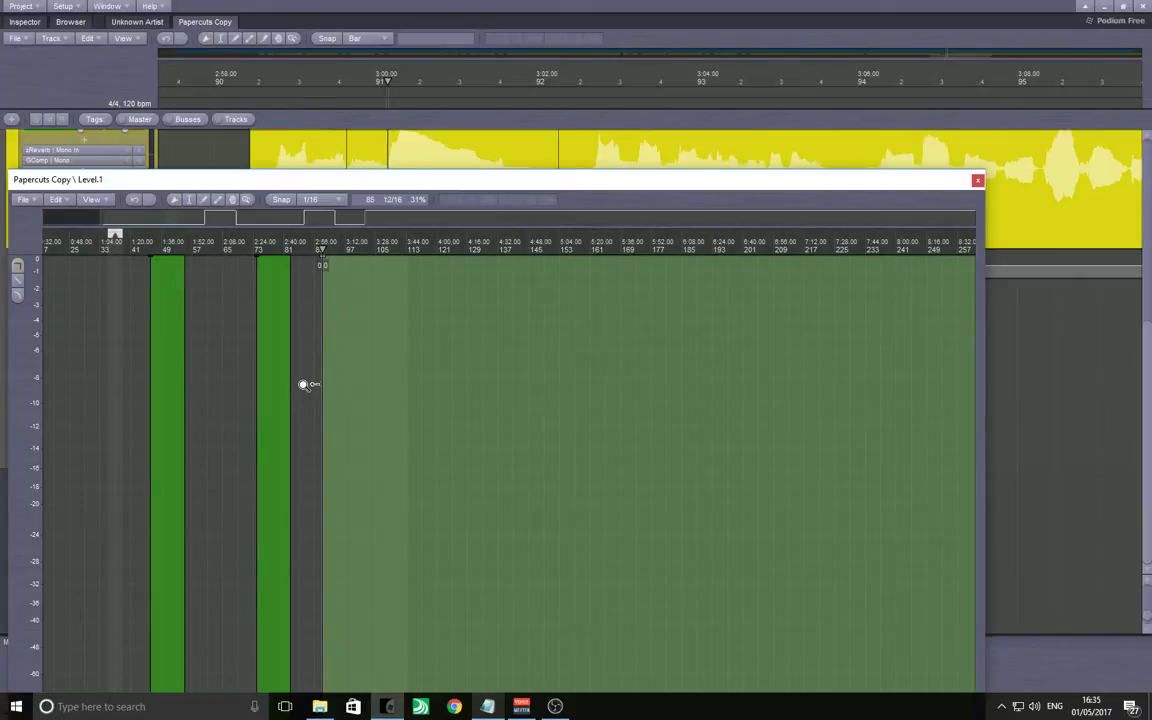
left_click_drag(304, 384, 547, 380)
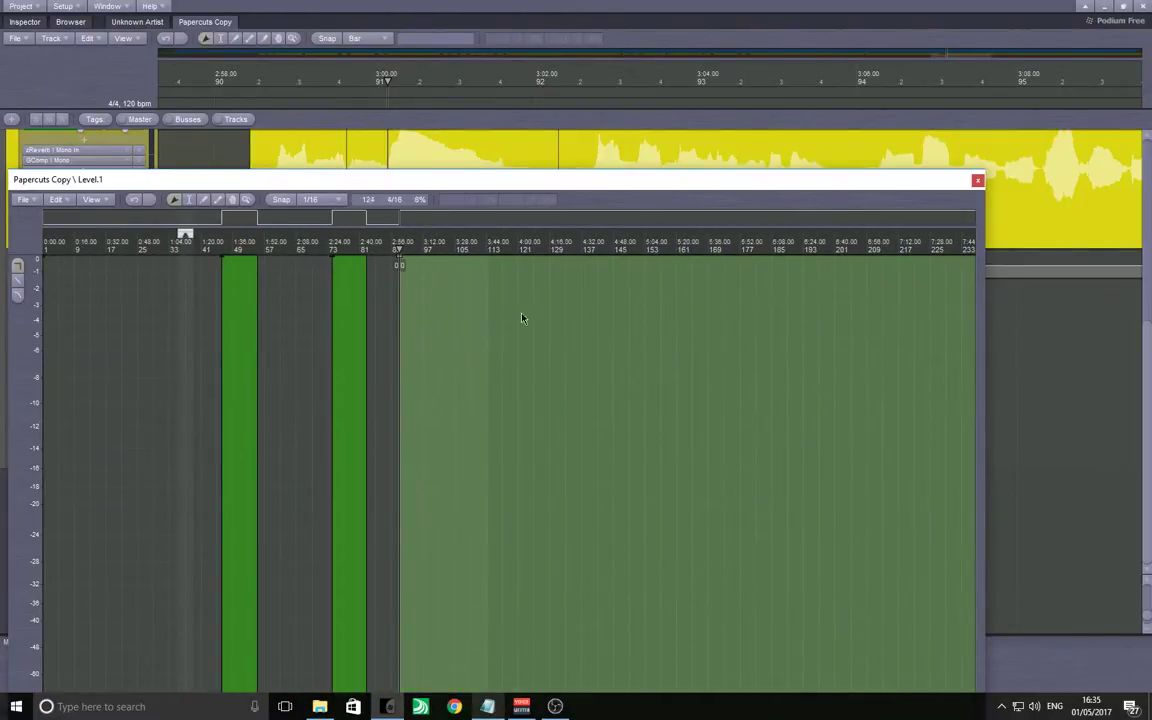
left_click_drag(683, 193, 740, 200)
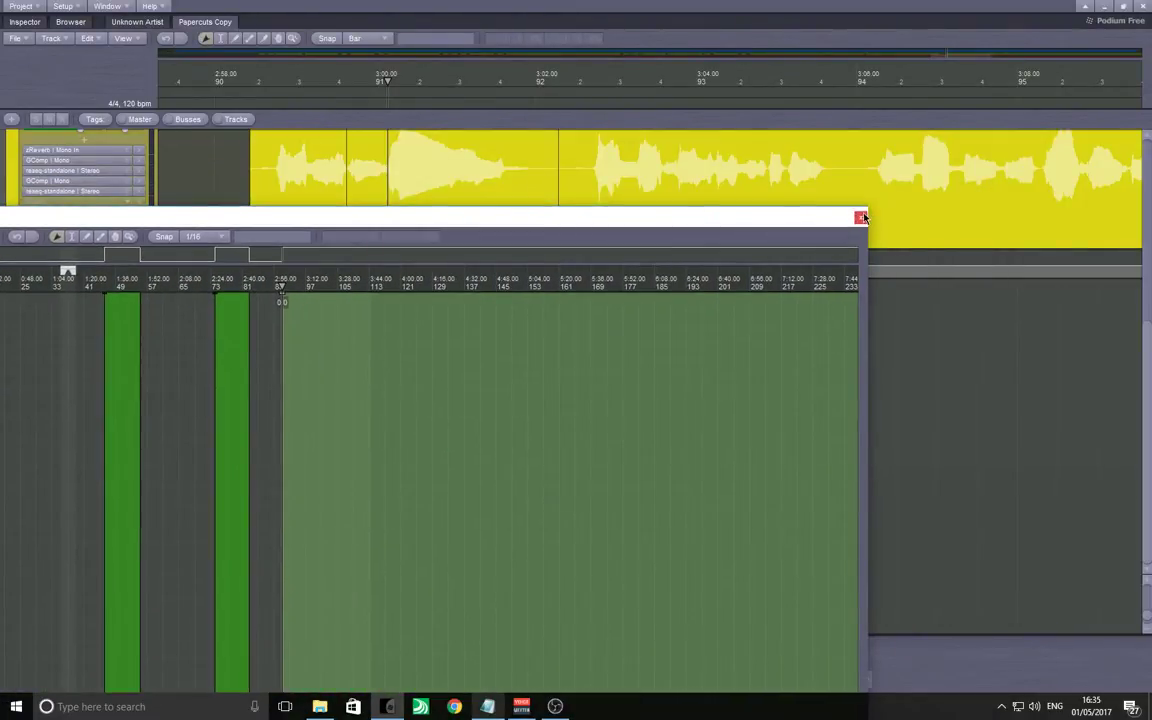
left_click(777, 197)
Play the final vocal section in the full mix to check the automated delays.
left_click_drag(322, 384, 674, 317)
left_click(199, 356)
left_click(358, 352)
key("space")
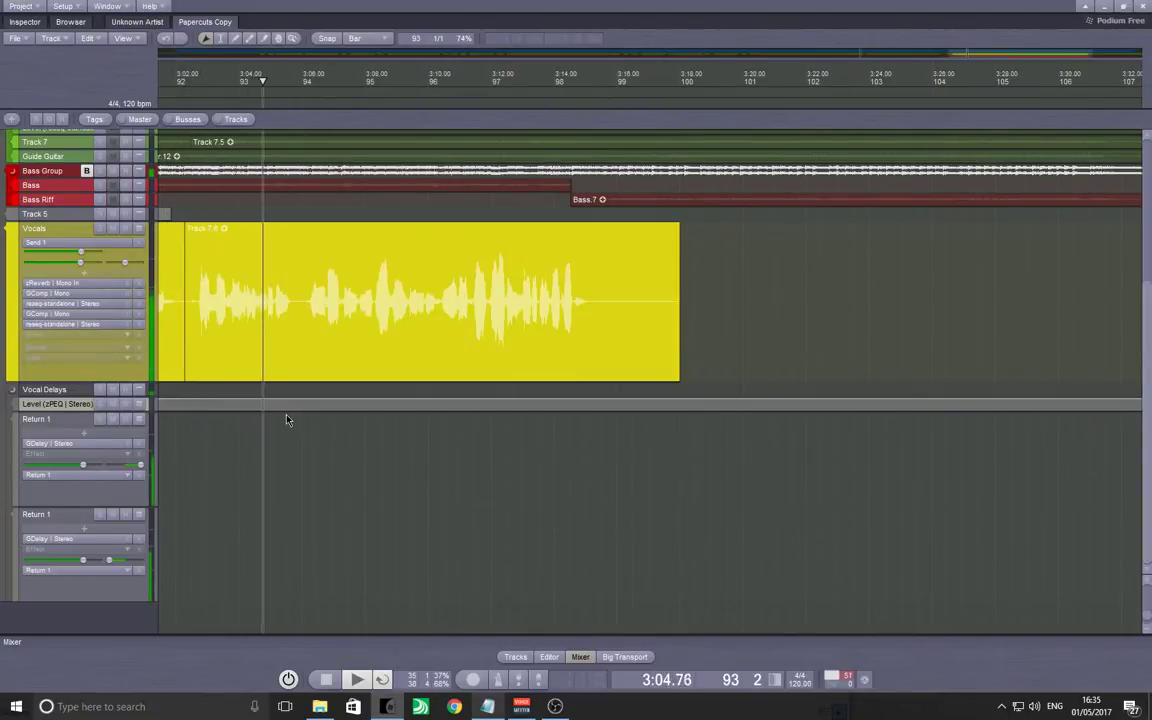
Collapse both Return 1 tracks and colour the Vocal Delays group yellow to match the Vocals track.
left_click(140, 420)
left_click(140, 408)
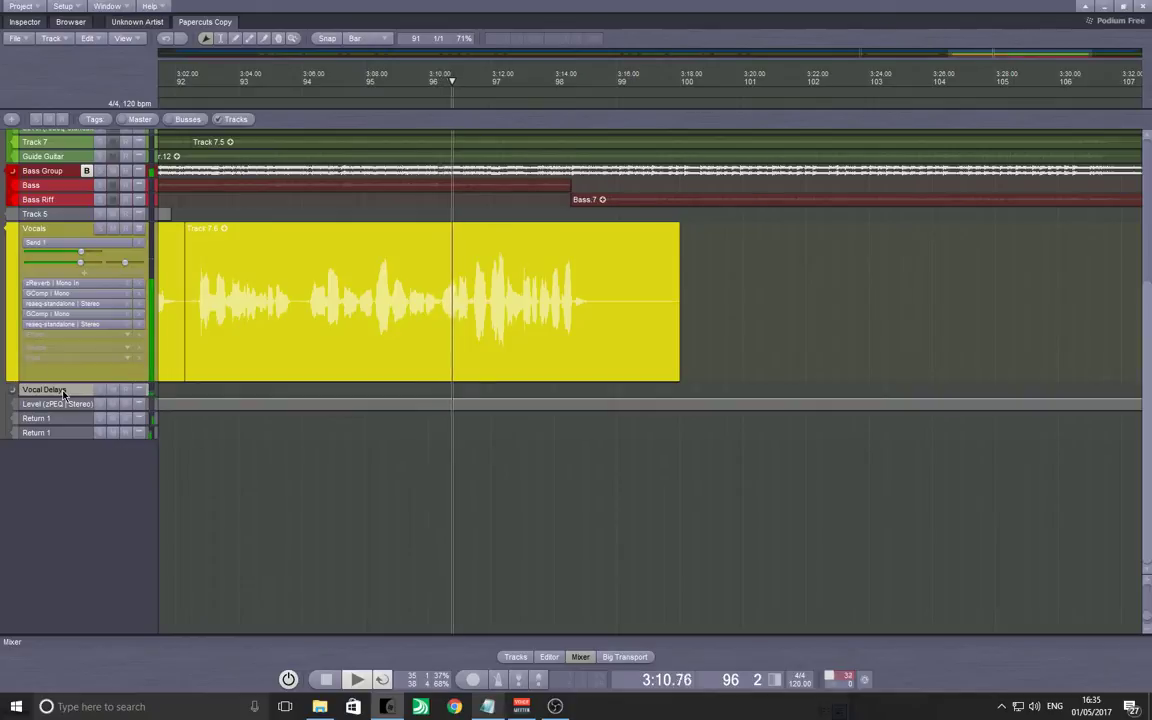
left_click(24, 21)
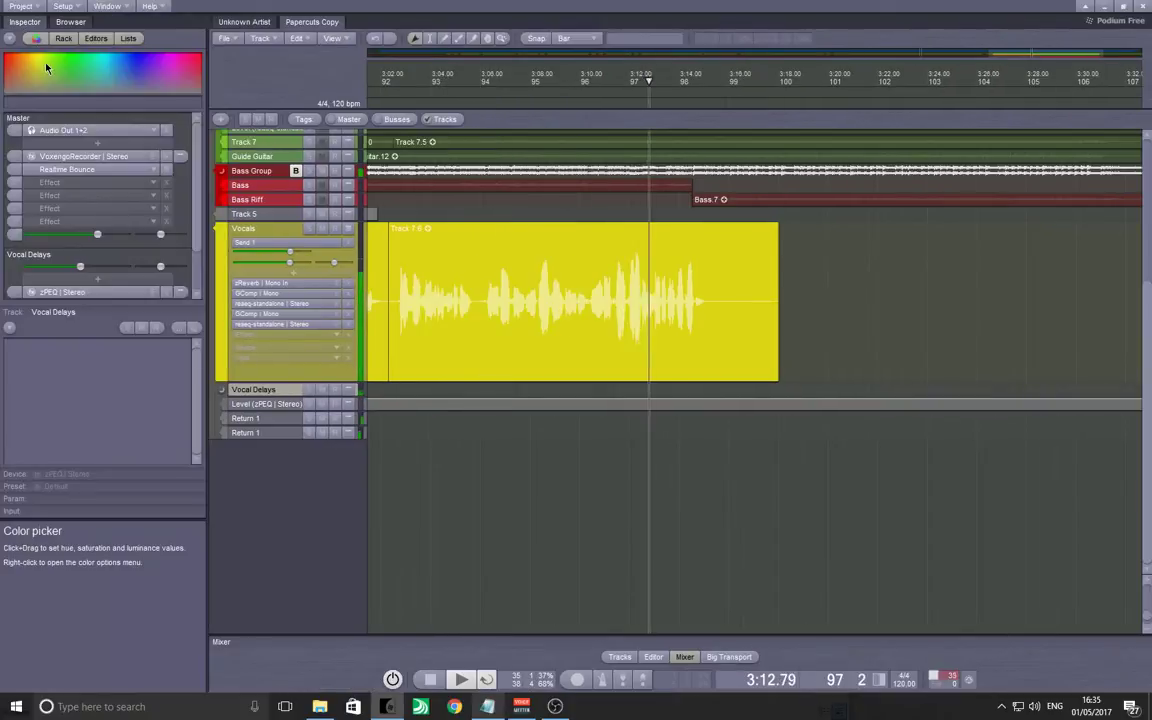
left_click(35, 61)
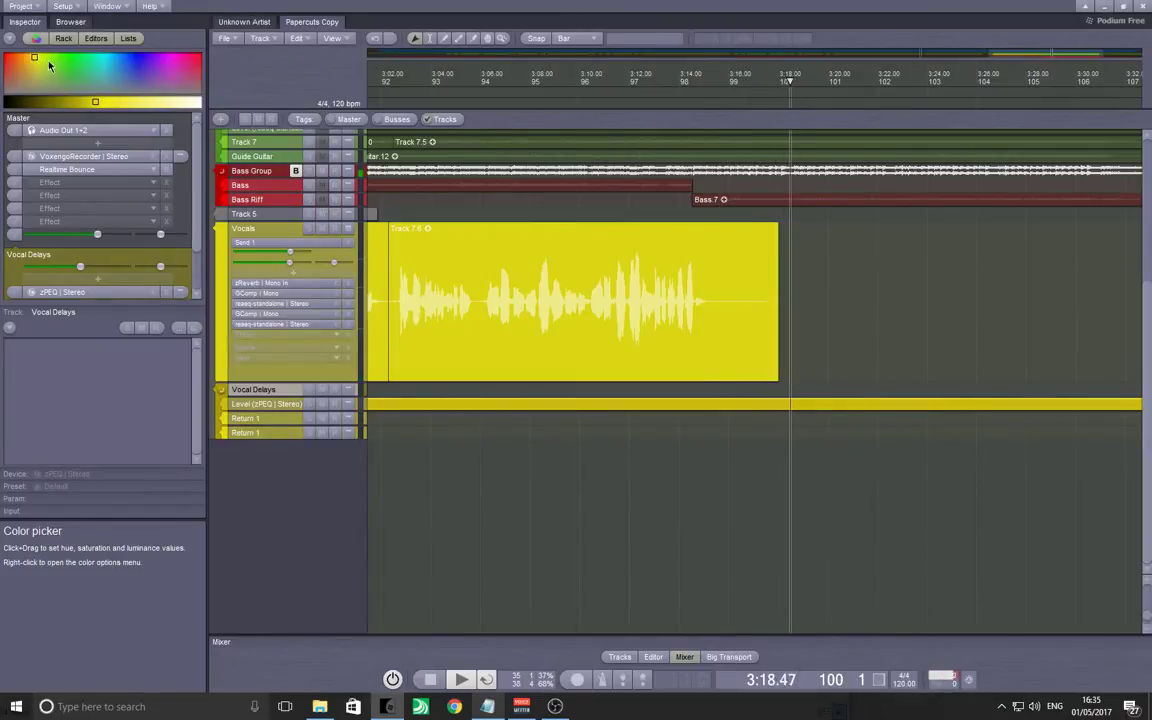
Hide the inspector to widen the arrangement, and save the project with playback stopped.
left_click(34, 25)
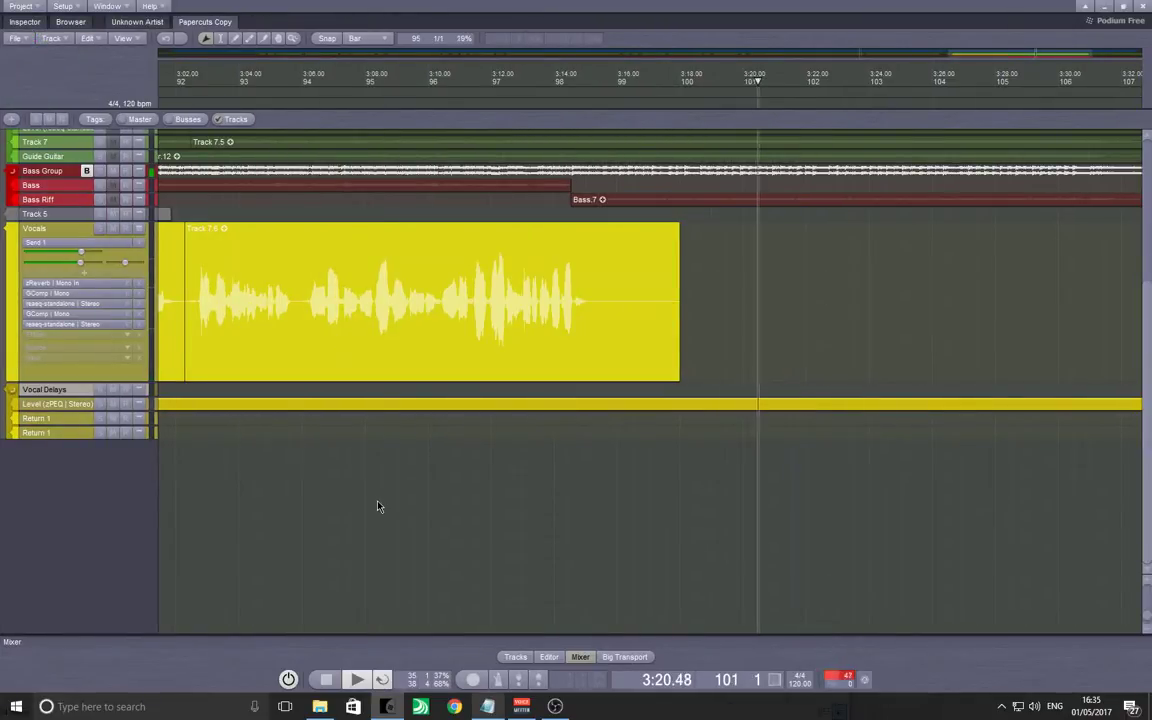
key("space")
key("ctrl+s")
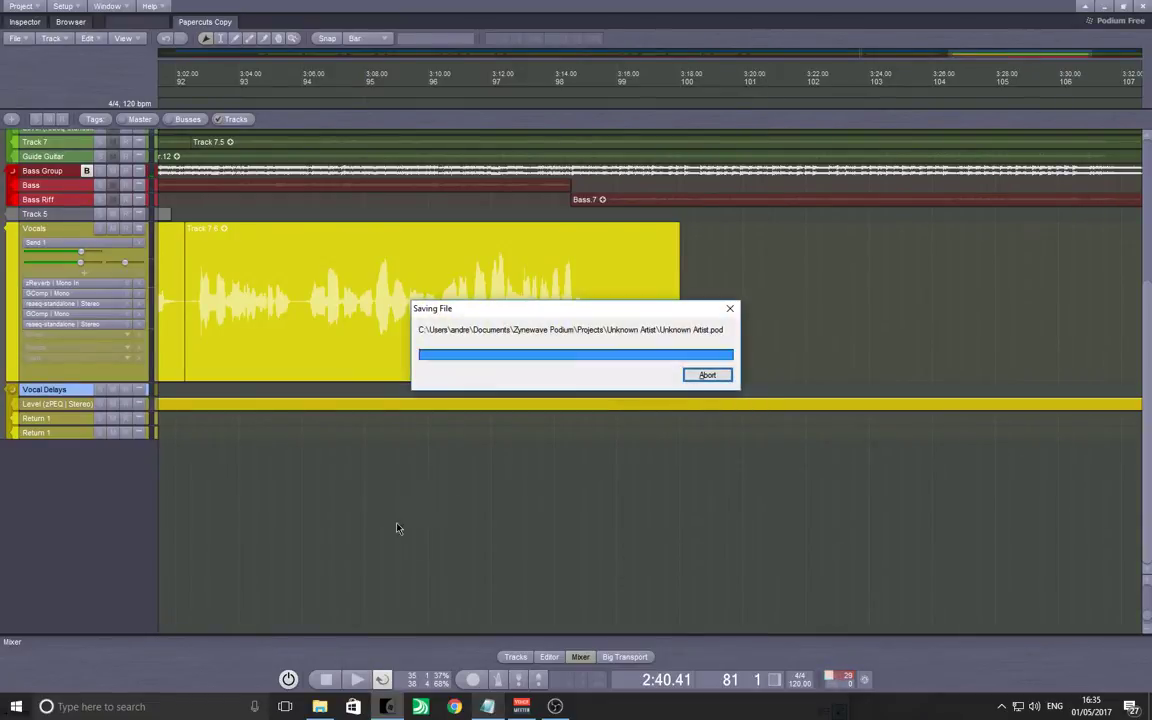
left_click(524, 708)
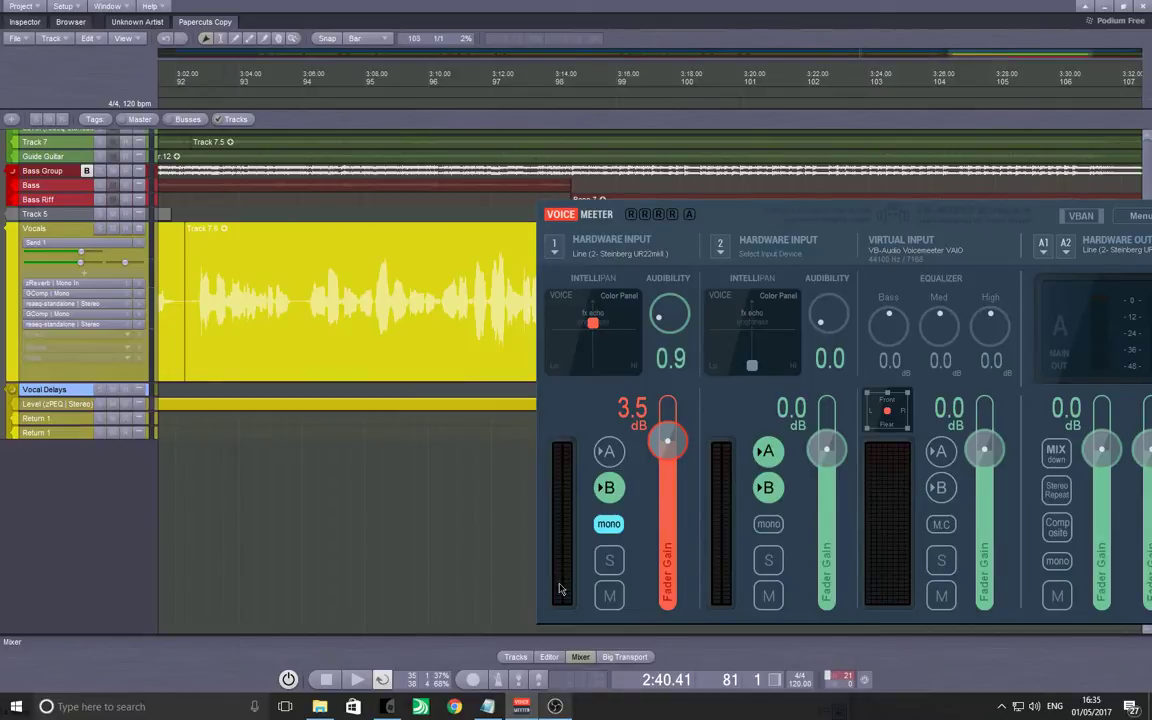
left_click(343, 535)
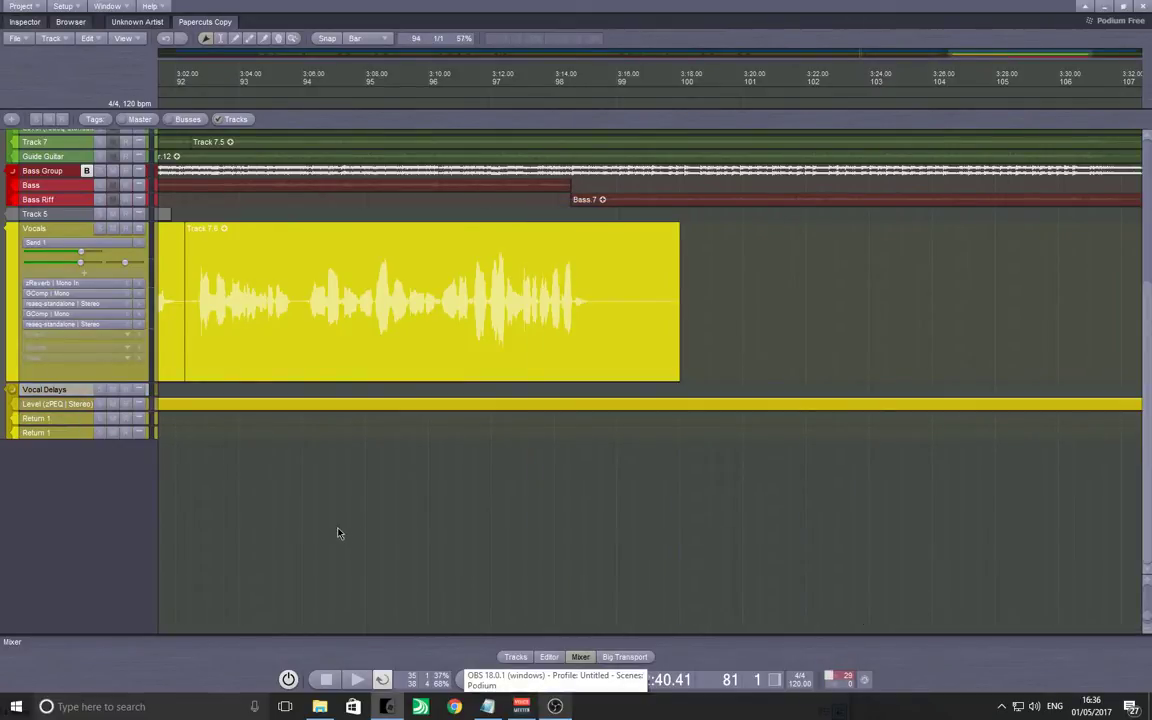
Create an automation track for the Level parameter of the zReverb effect on the Vocals track.
left_click_drag(337, 532, 612, 542)
left_click_drag(392, 397, 688, 425)
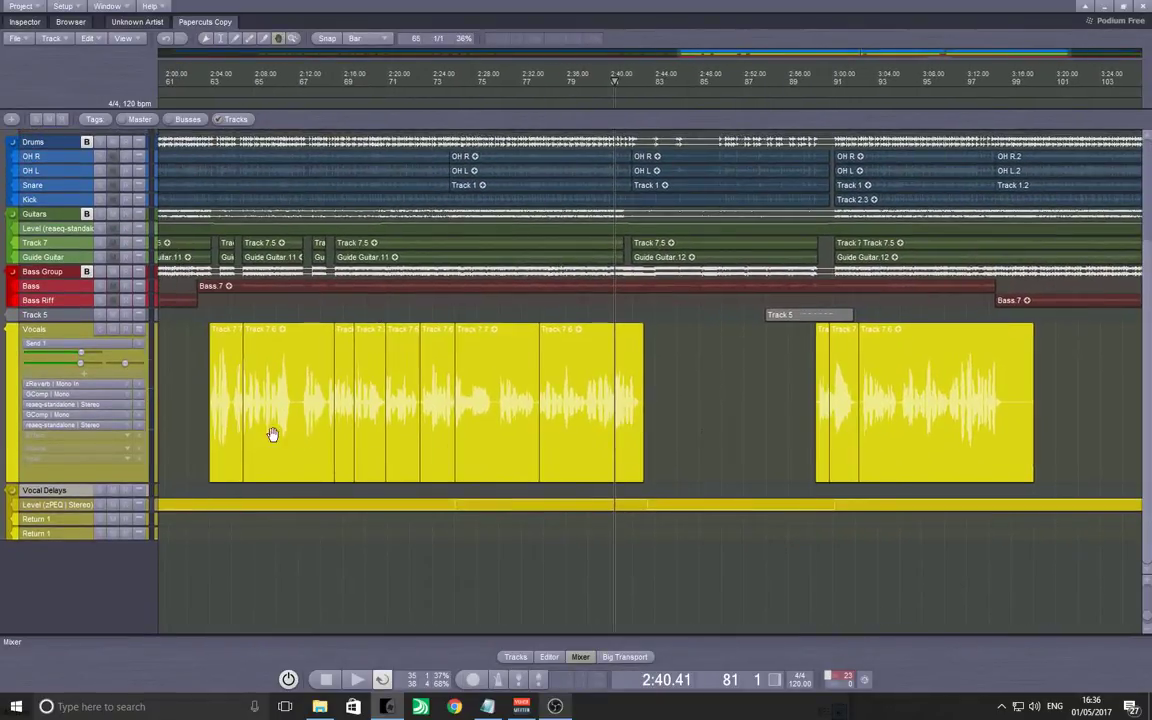
left_click_drag(214, 419, 386, 450)
left_click_drag(230, 394, 345, 330)
right_click(42, 377)
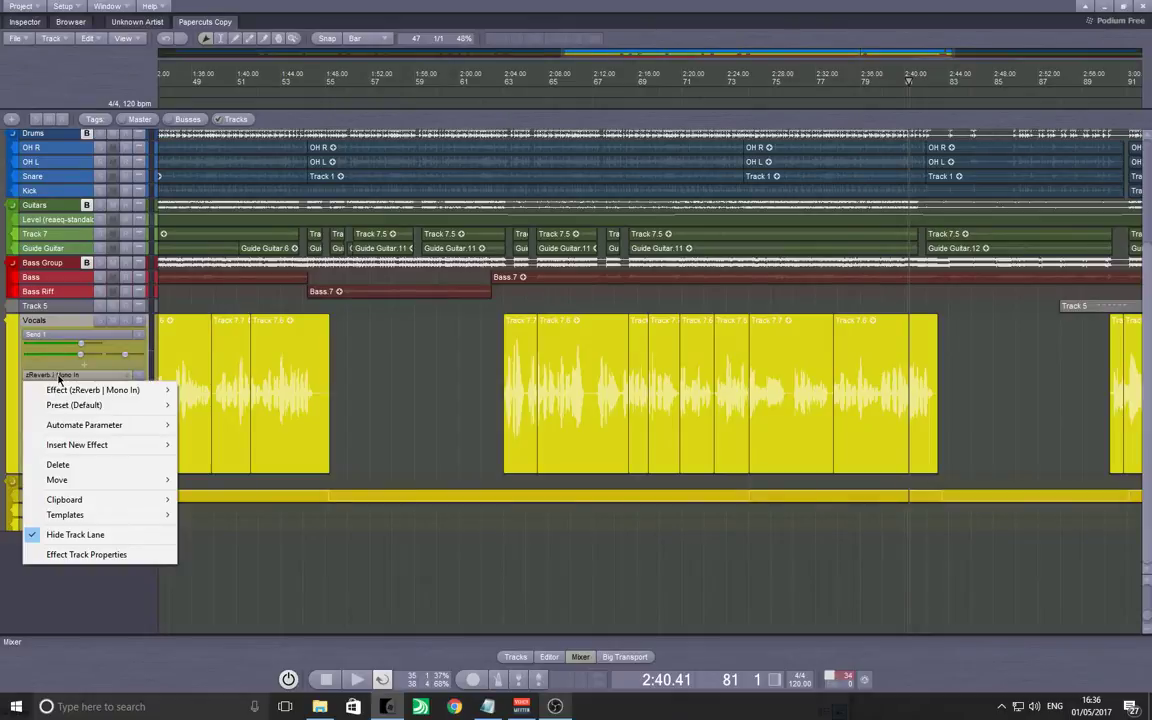
left_click(408, 379)
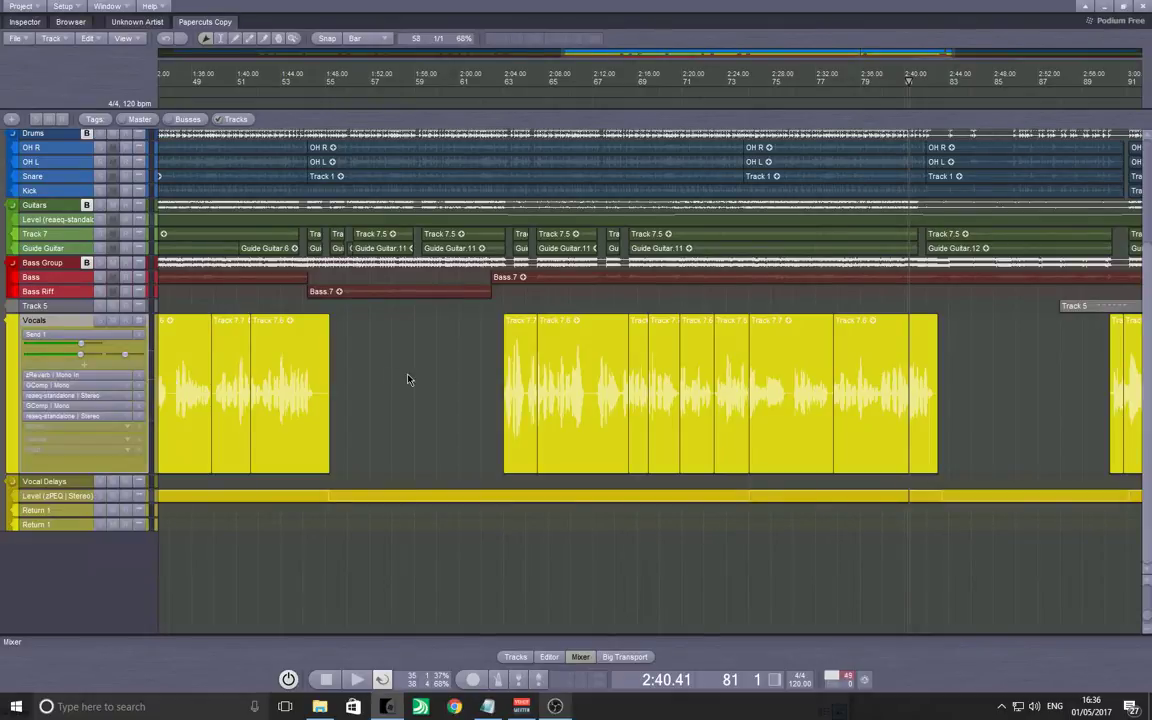
right_click(55, 376)
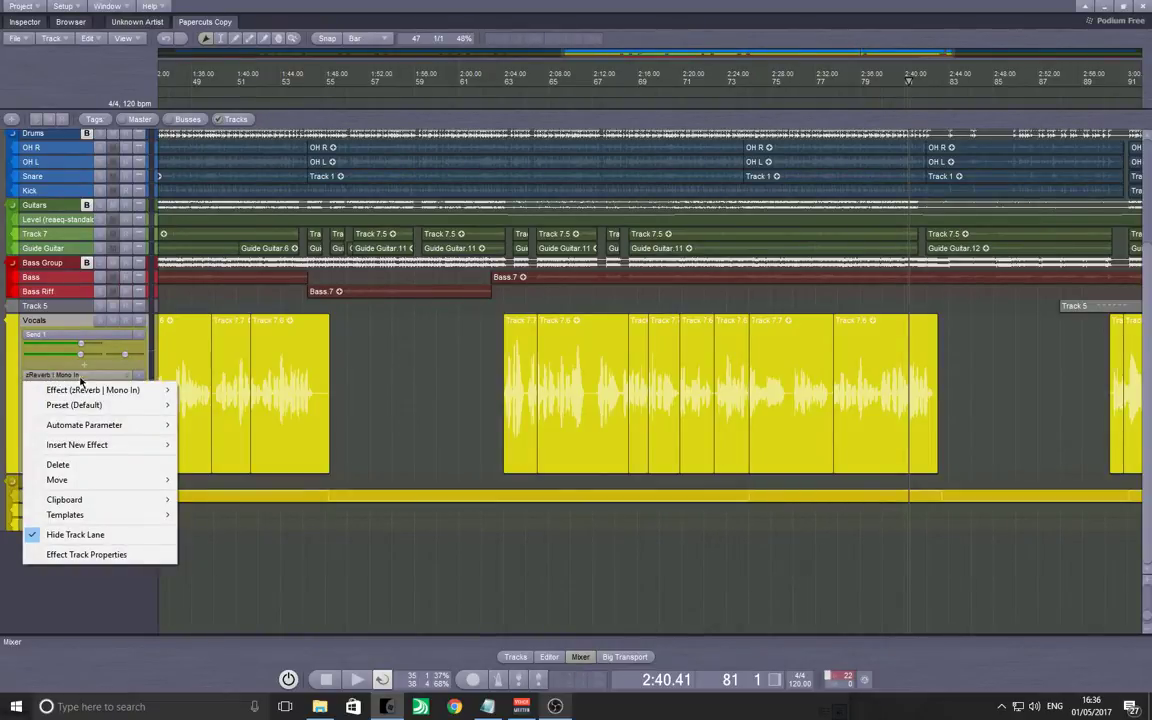
mouse_move(115, 425)
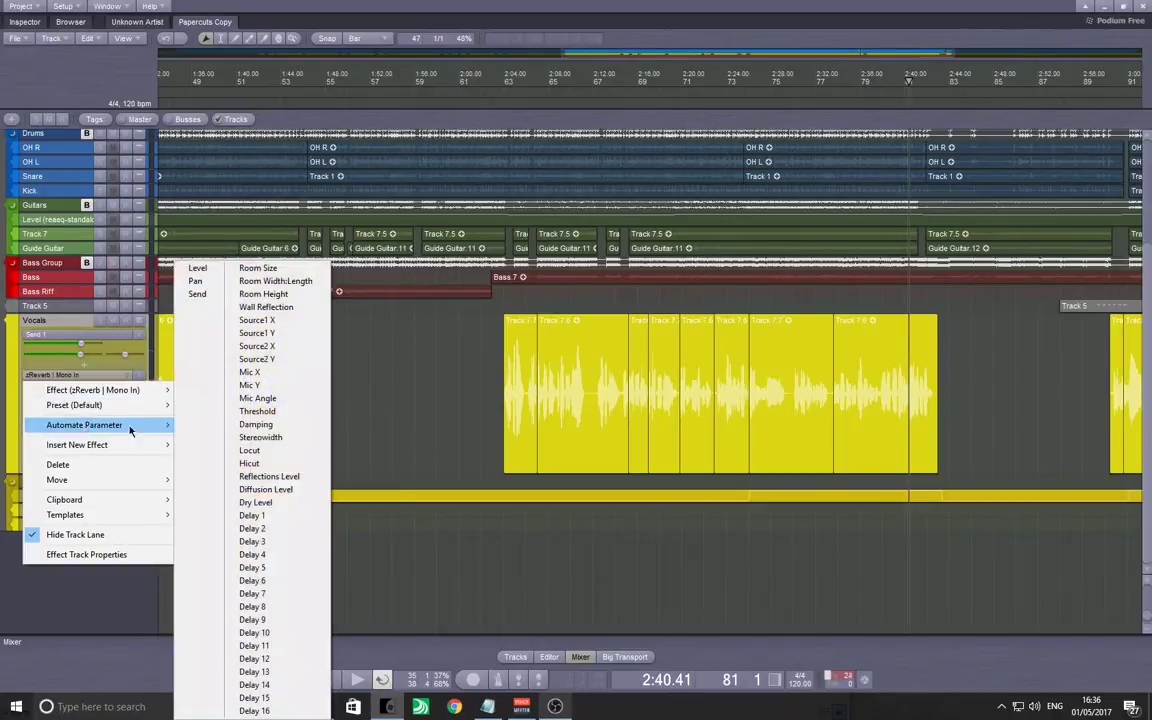
left_click(197, 269)
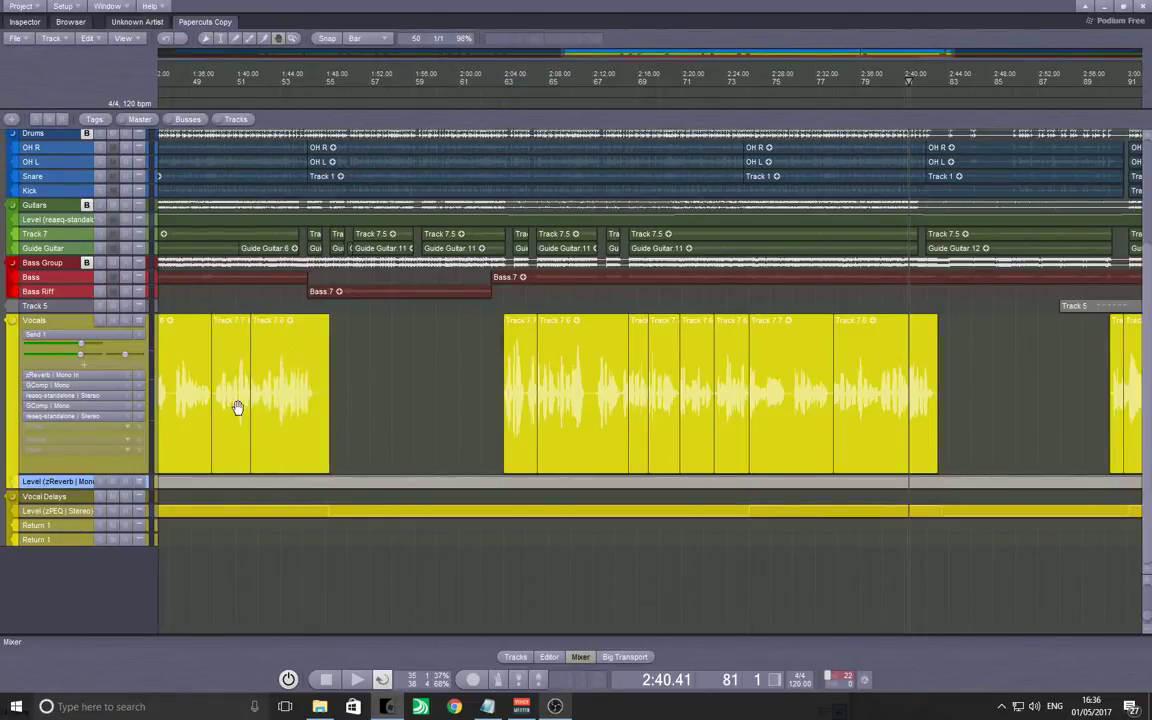
Open the zReverb Level automation of the Vocals track in the curve editor.
scroll(237, 406, "left", 10)
scroll(328, 408, "left", 12)
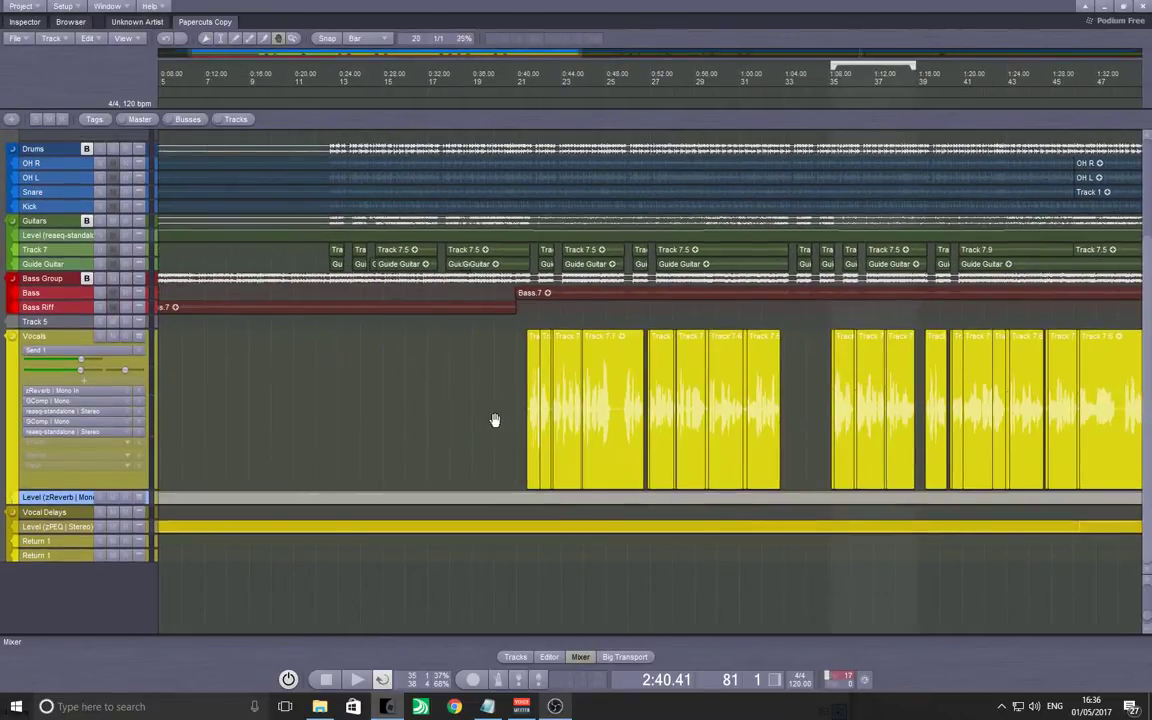
scroll(494, 419, "right", 5)
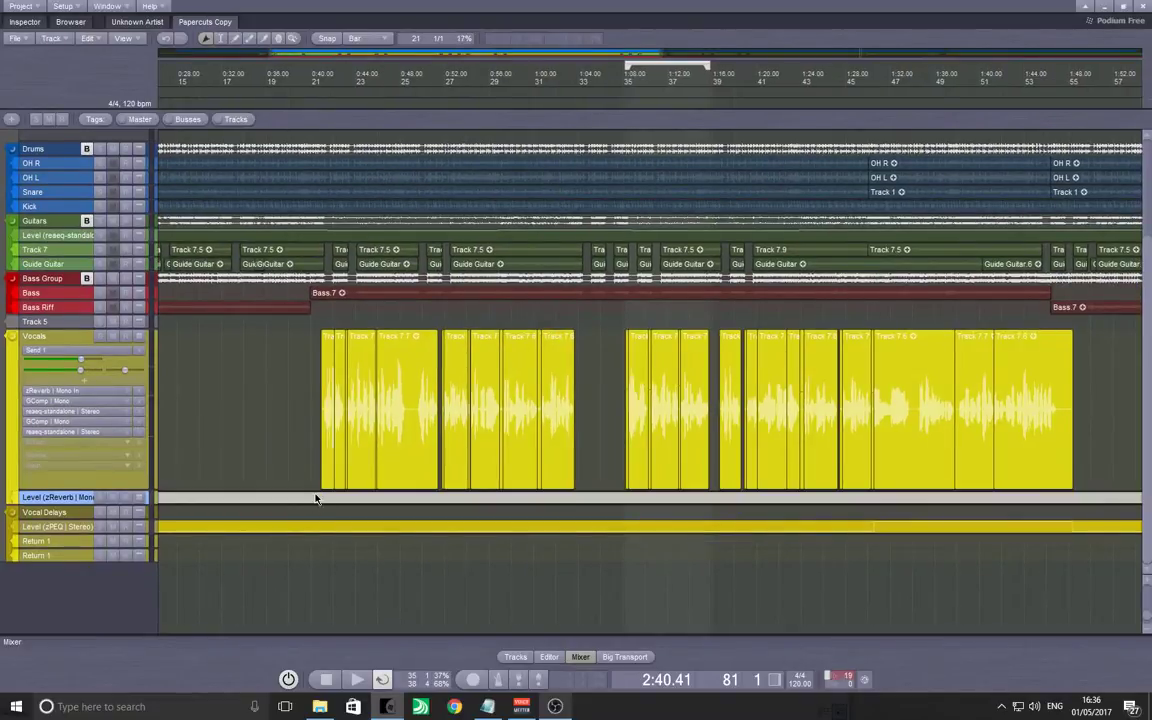
double_click(321, 500)
mouse_move(275, 216)
left_mouse_down()
mouse_move(603, 186)
mouse_move(563, 156)
left_mouse_up()
Add a -2.0 Level point just after bar 21, ahead of the first vocal phrase.
left_click(383, 390)
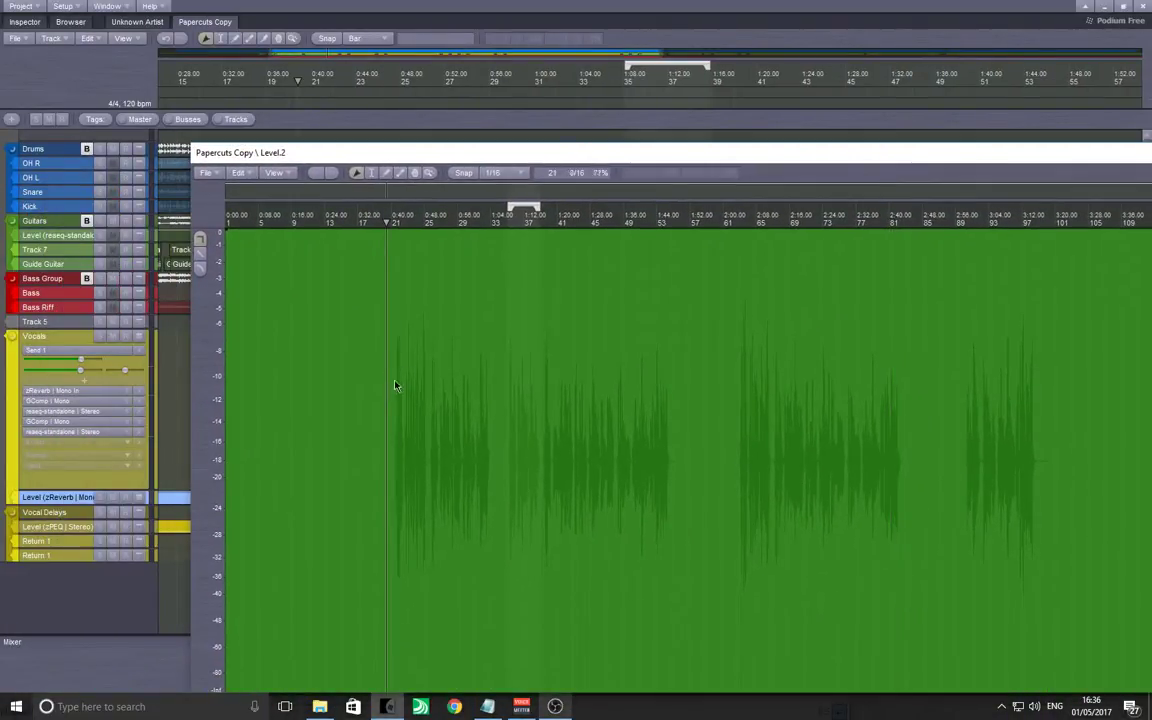
left_click(401, 261)
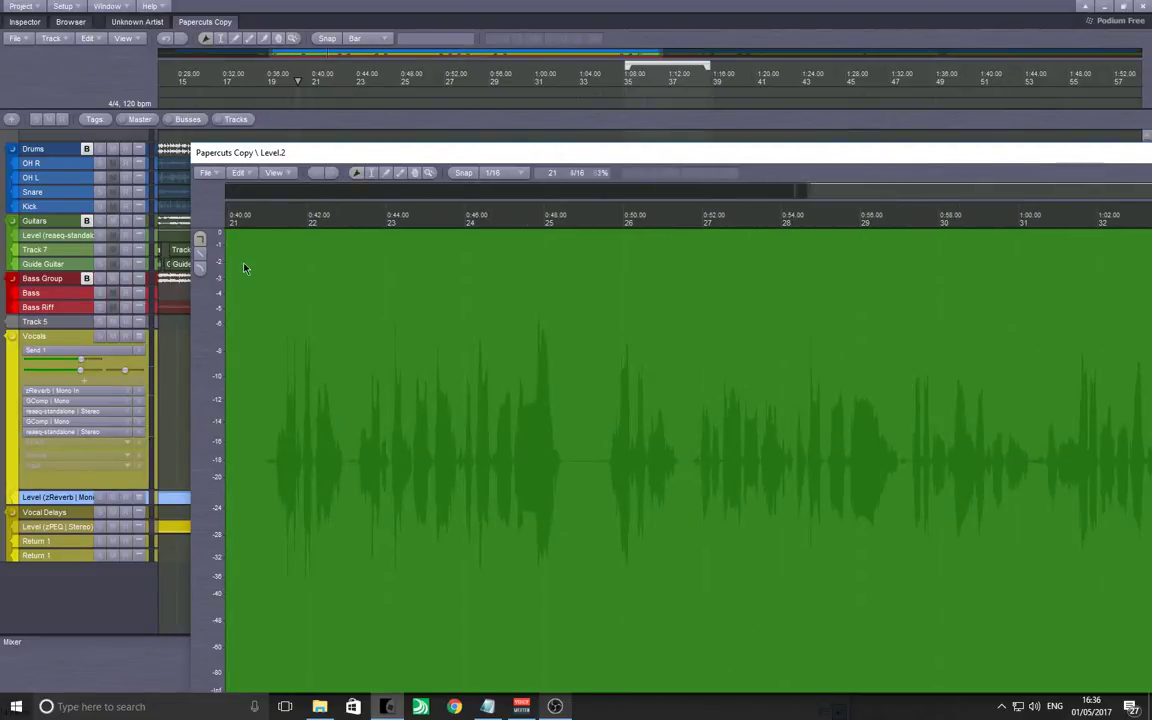
left_click(242, 264)
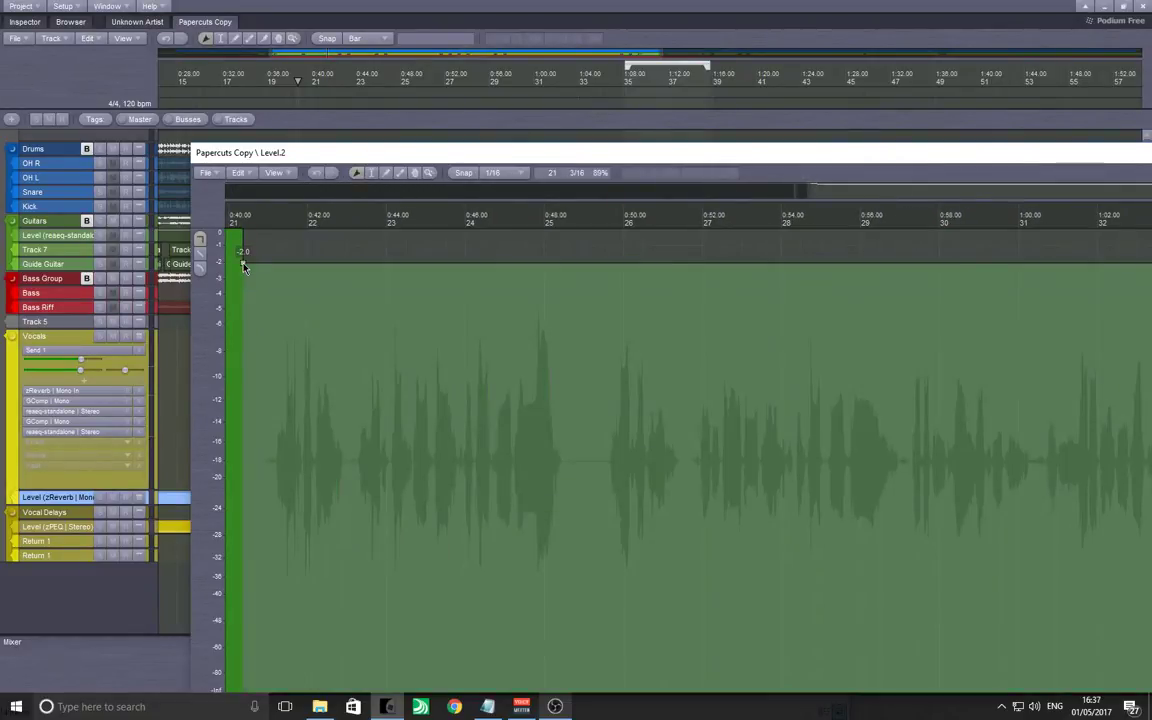
Play the first vocal section and add a -1.0 Level point at the phrase break just past the middle of bar 29.
key("space")
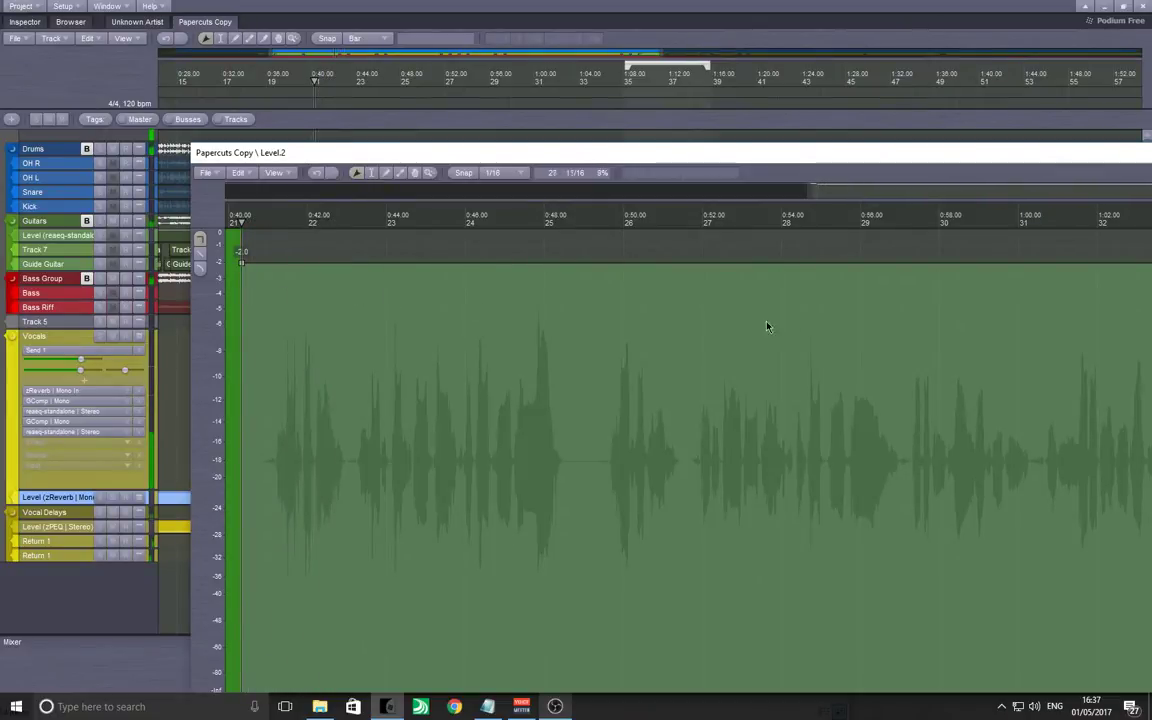
scroll(529, 329, "right", 3)
left_click(374, 319)
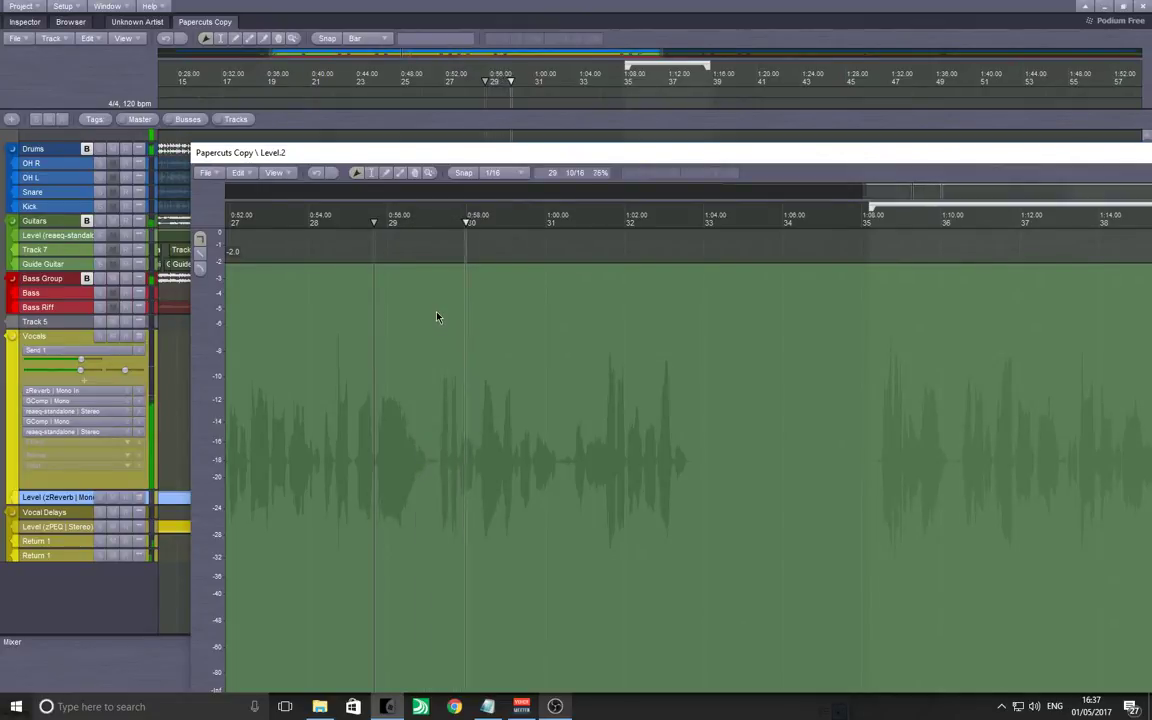
key("space")
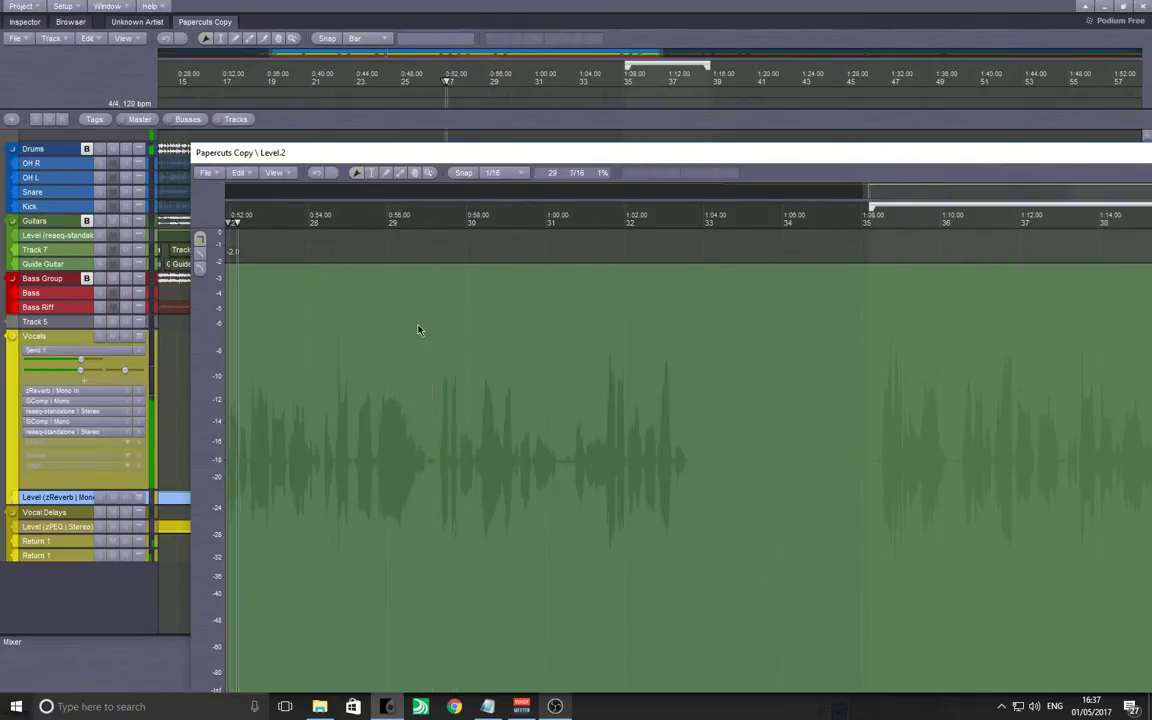
key("space")
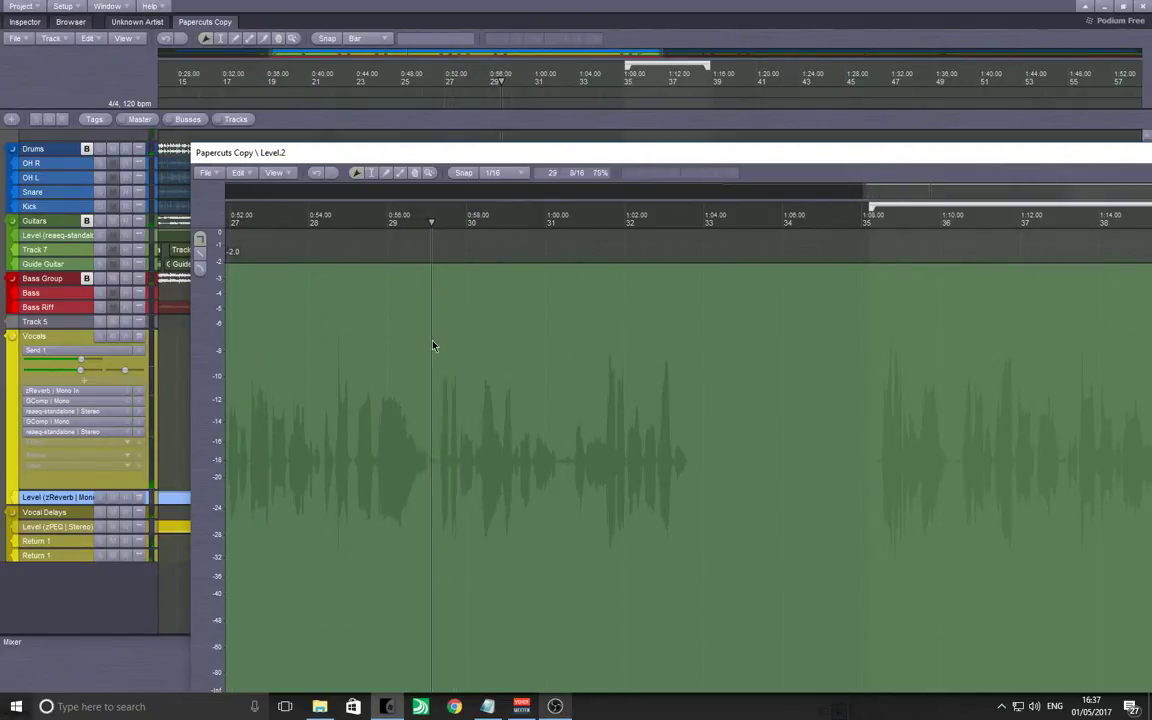
left_click(440, 348)
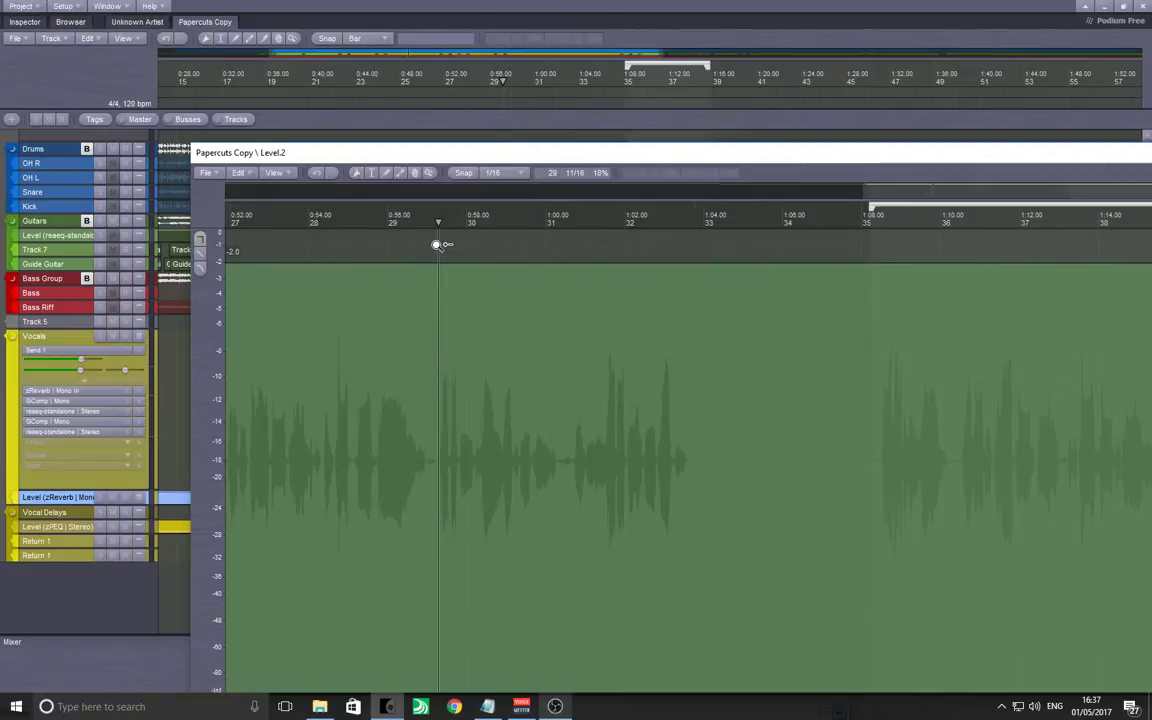
scroll(417, 248, "up", 3)
scroll(438, 251, "down", 3)
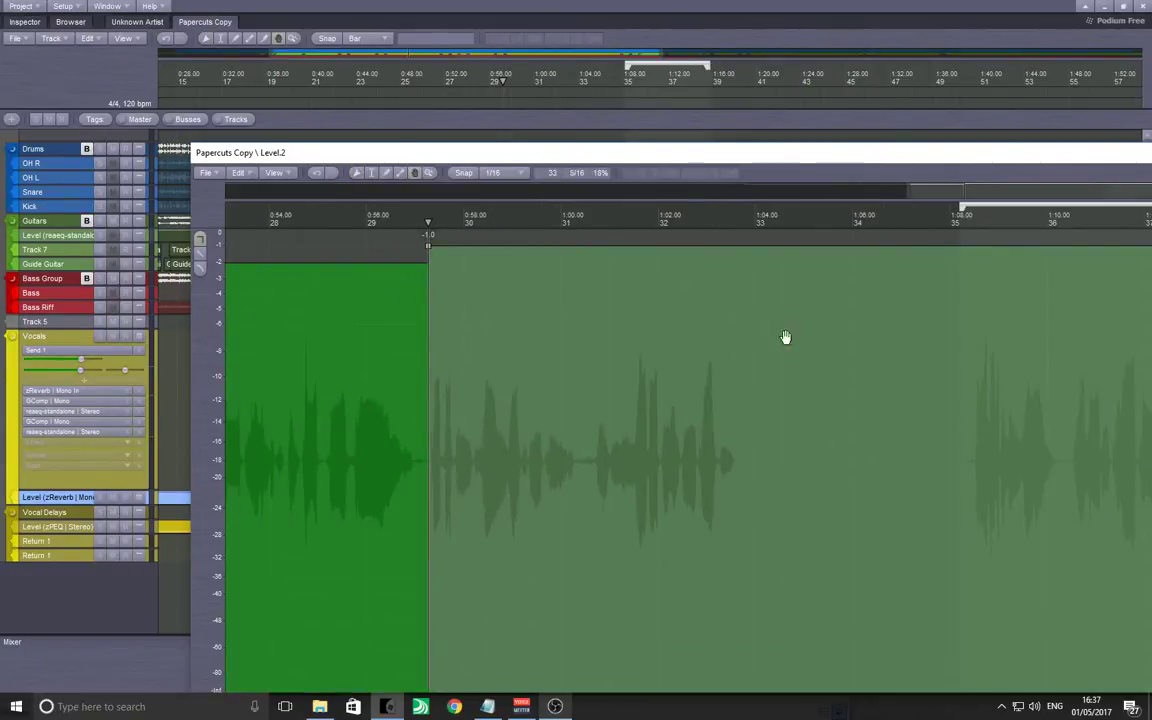
Add a -2.0 Level point just before bar 35, ahead of the second vocal section.
left_click_drag(784, 337, 365, 332)
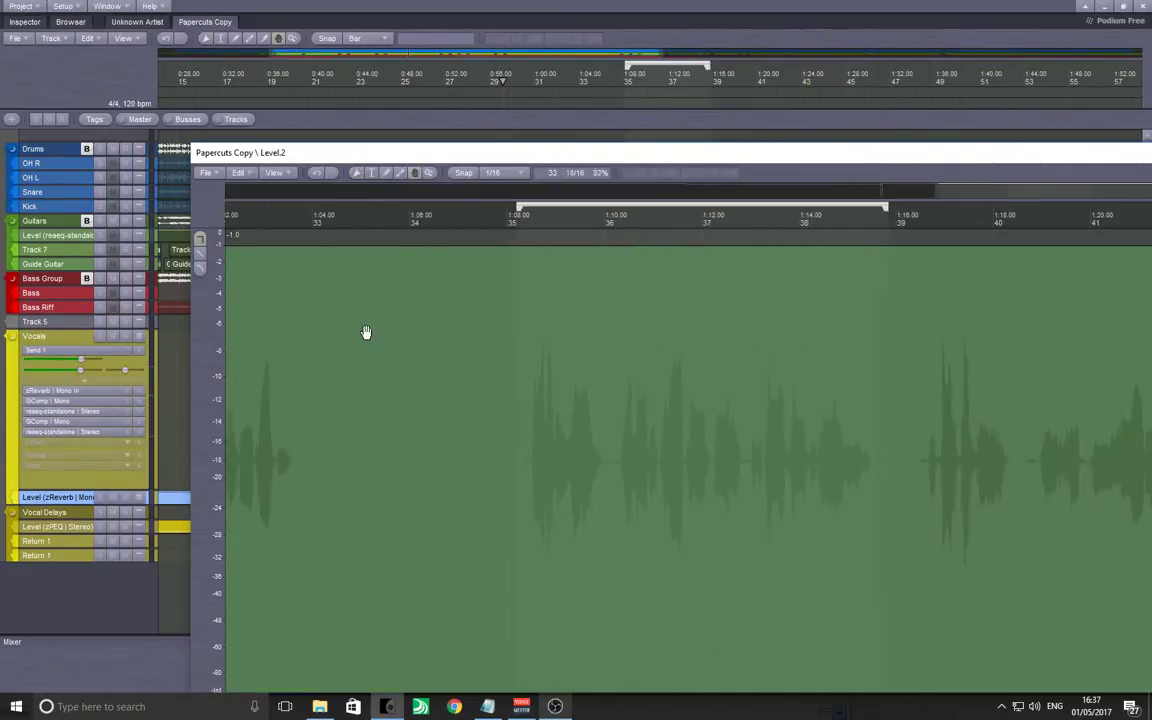
scroll(497, 270, "up", 2)
left_click(500, 266)
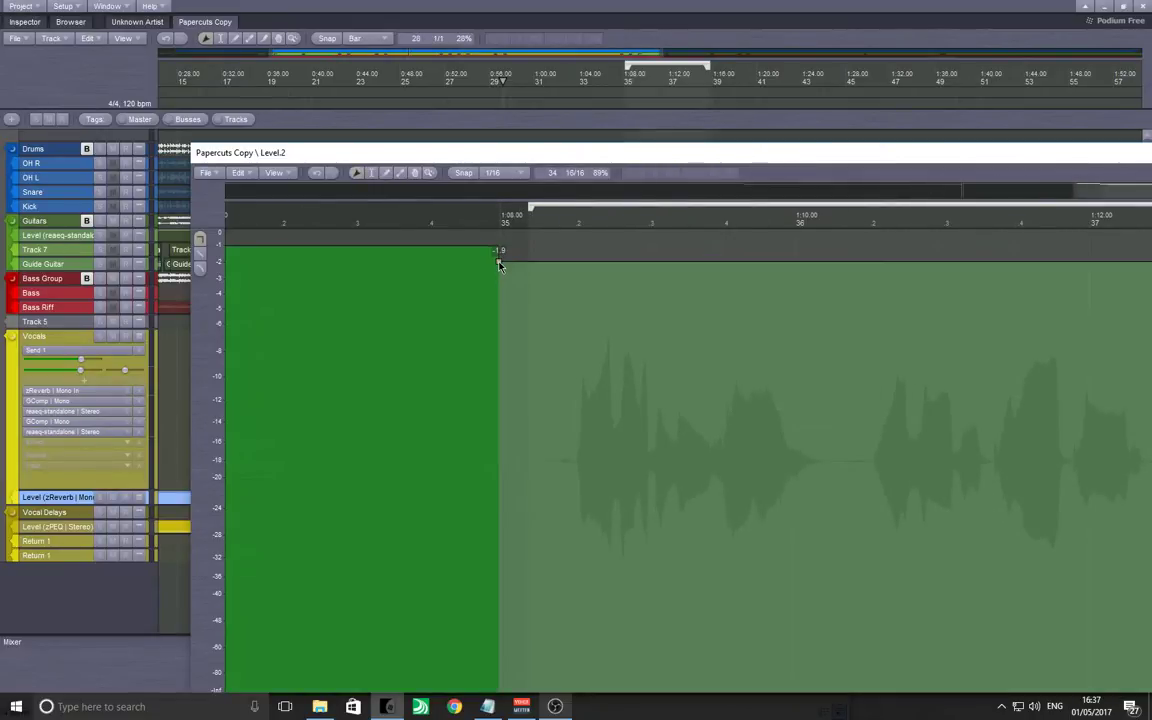
left_click_drag(500, 265, 501, 268)
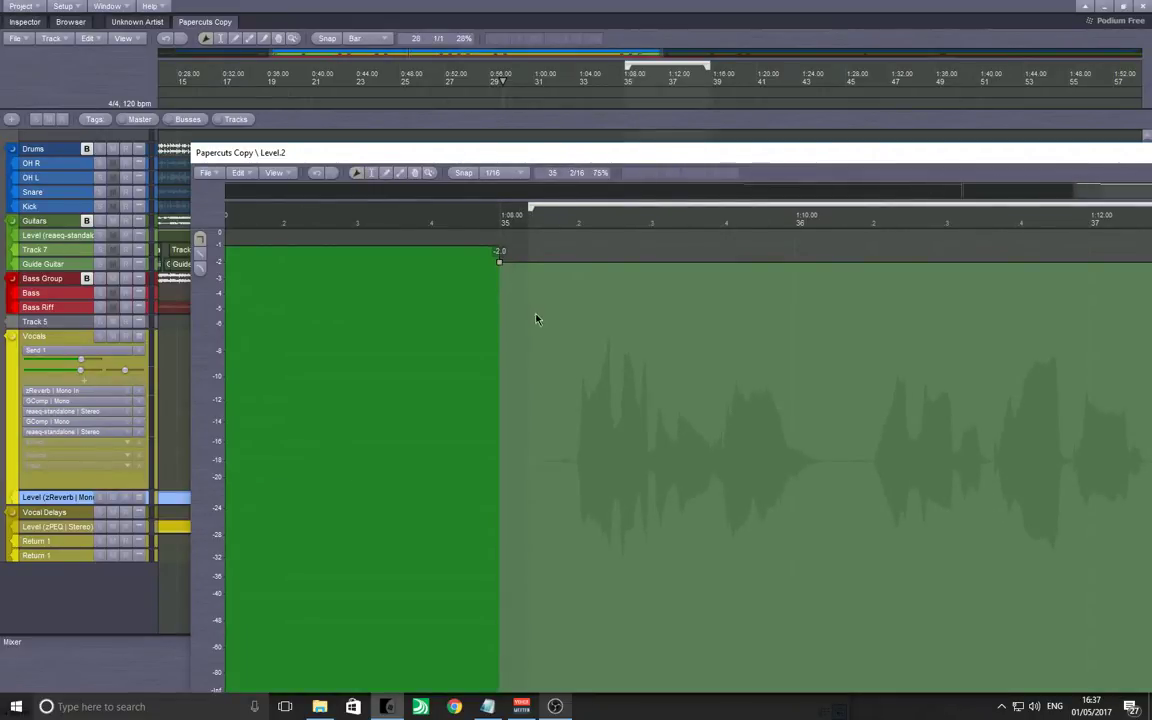
Play parts of the second vocal section from bar 35 and add a -1.0 Level point at the phrase break just after bar 43.
left_click(553, 360)
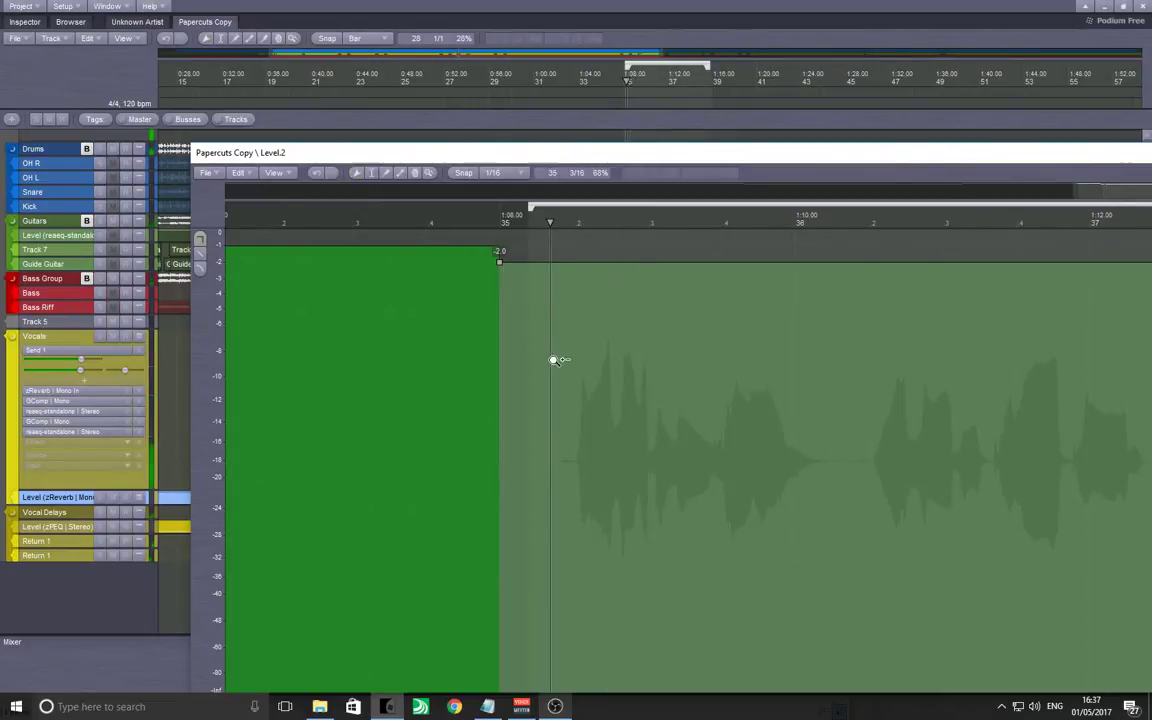
scroll(699, 360, "down", 5)
left_click(440, 347)
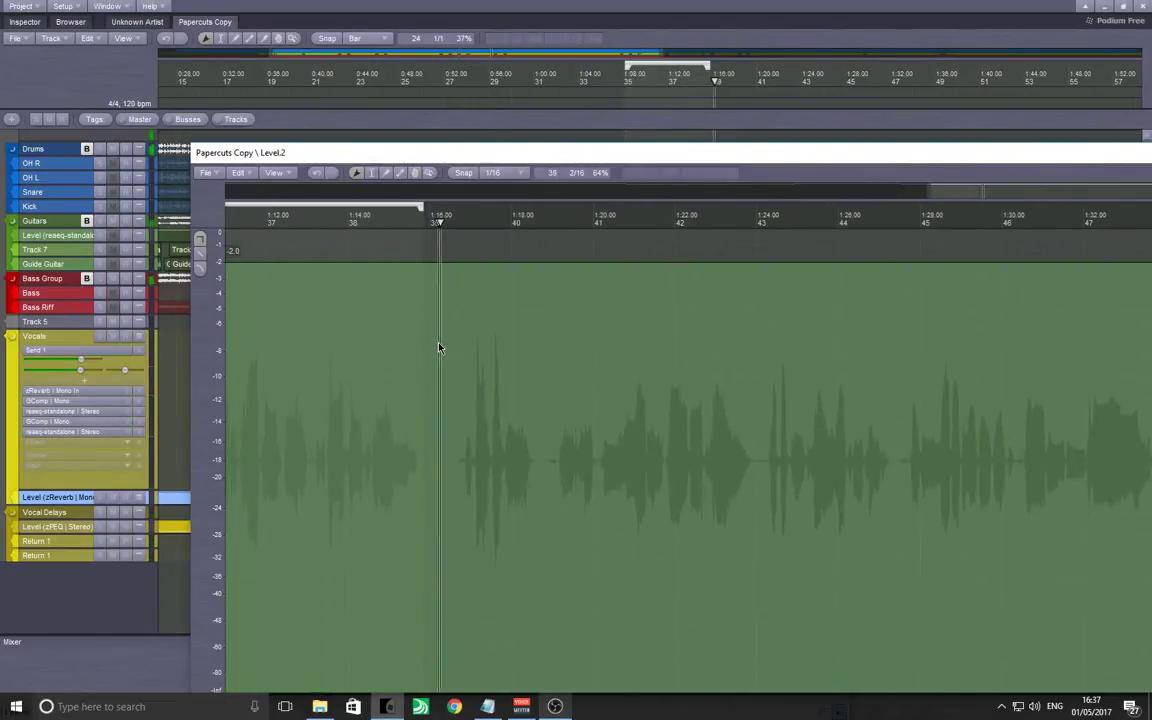
left_click(731, 366)
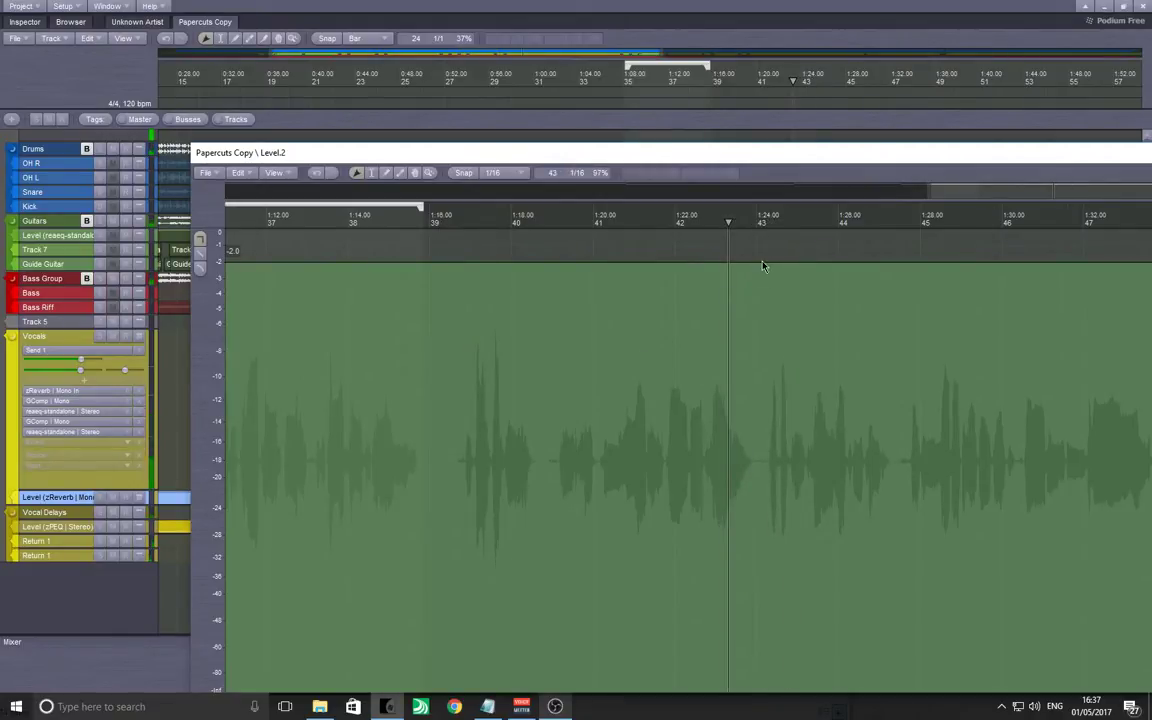
left_click_drag(745, 398, 762, 386)
left_click_drag(770, 338, 525, 370)
left_click(516, 299)
left_click_drag(516, 301, 527, 305)
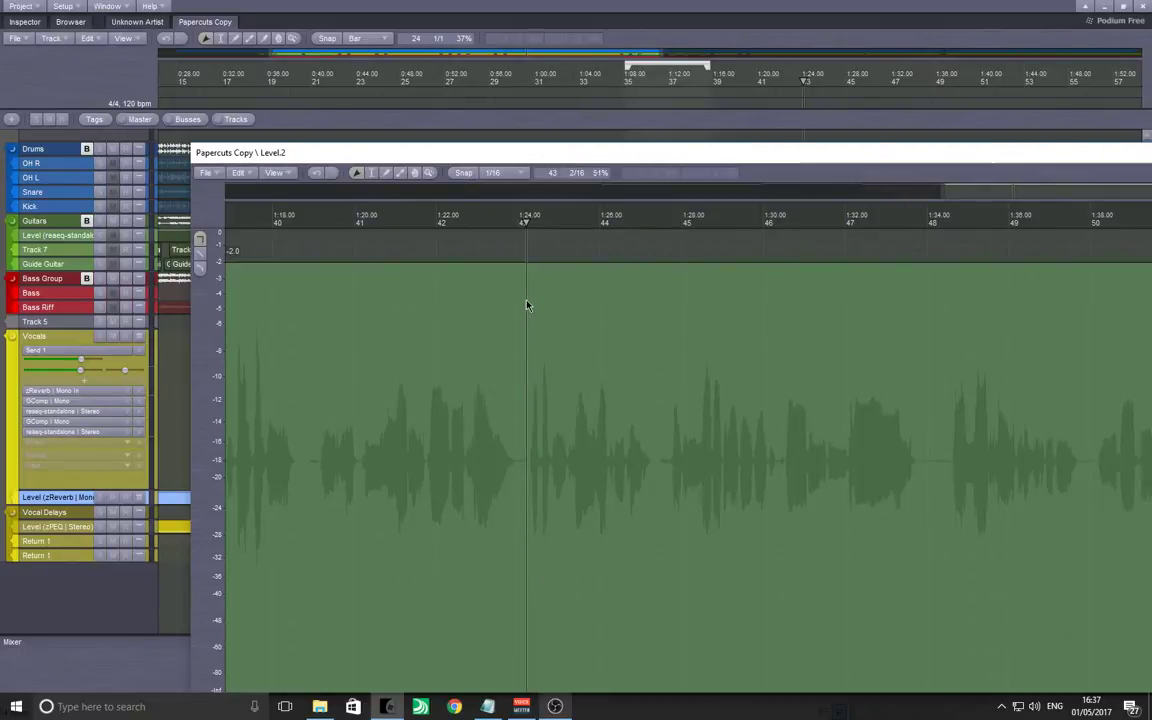
left_click(526, 248)
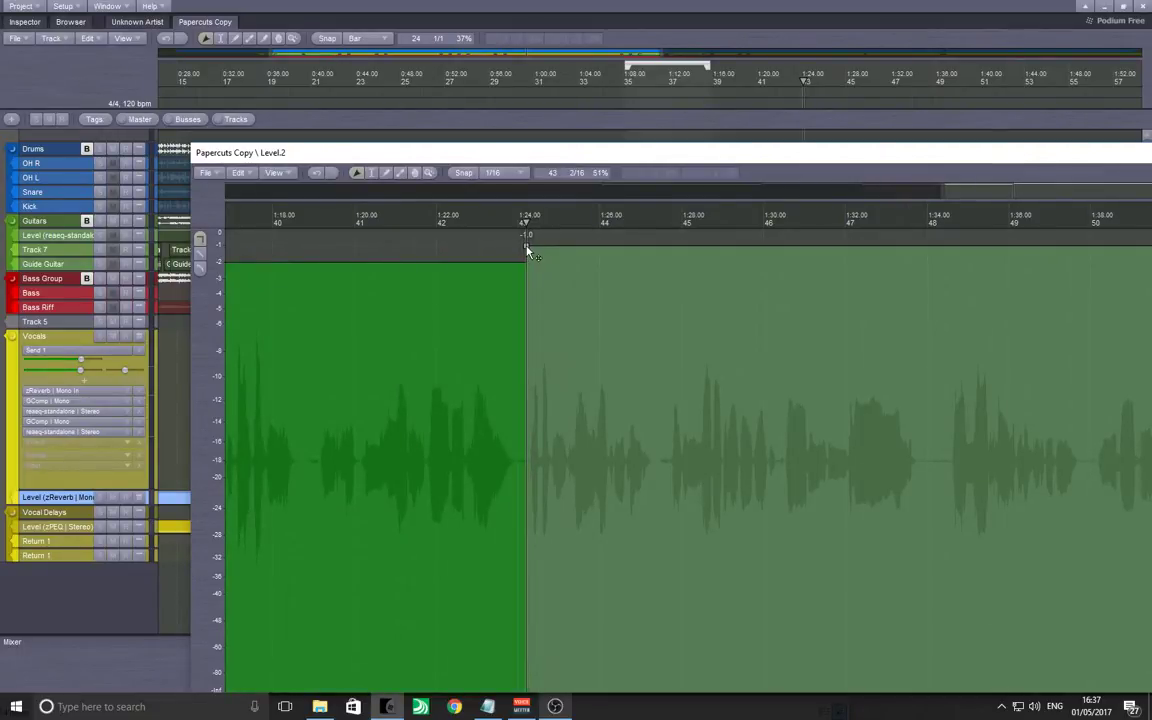
left_click_drag(528, 249, 532, 265)
Play around bar 46 to locate the phrase start, and add a 0.0 Level point at beat 2 of bar 46.
left_click(696, 332)
left_click(779, 355)
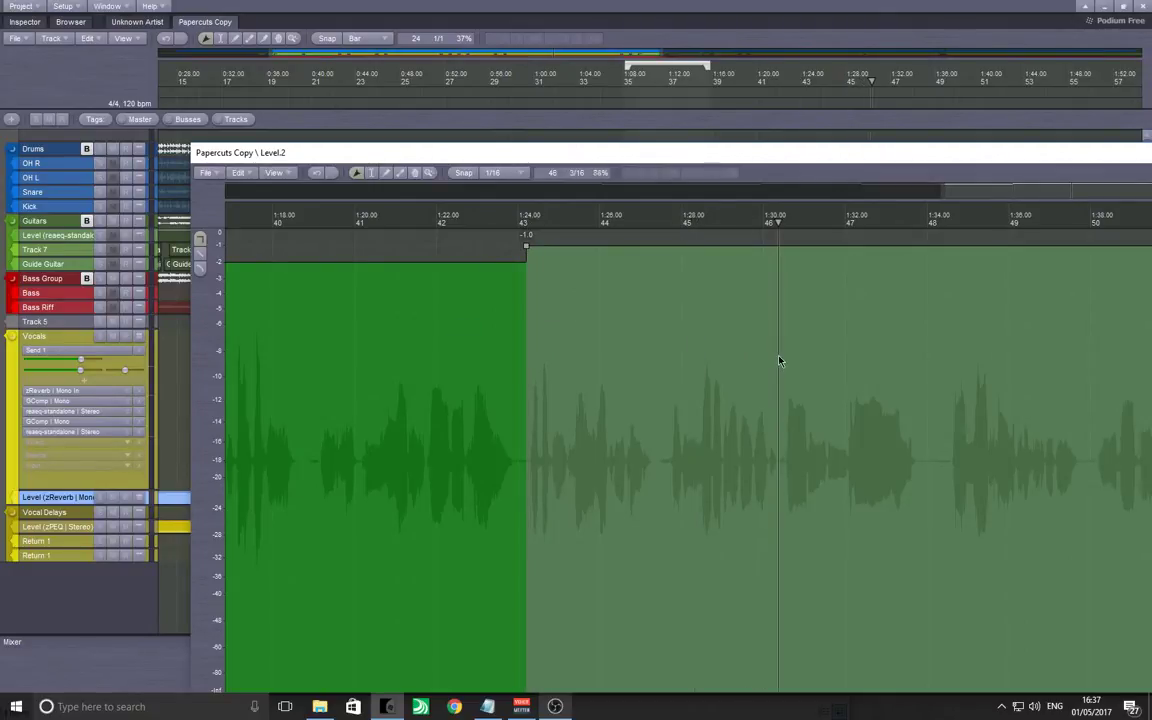
key("space")
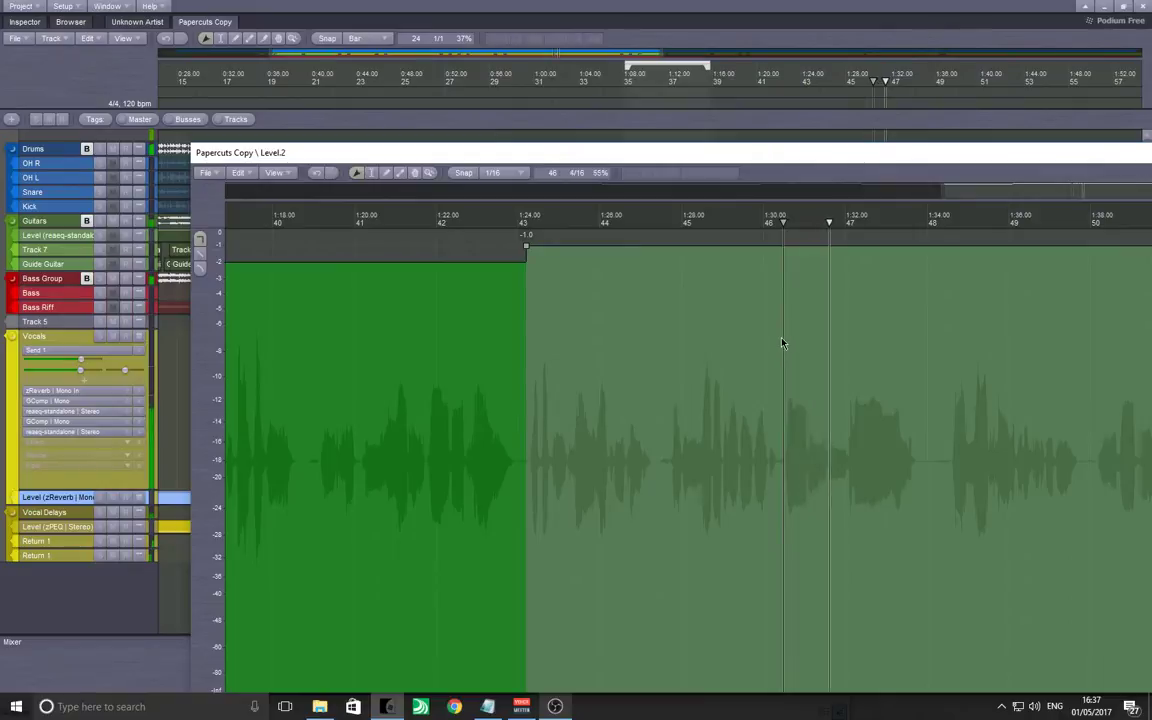
key("space")
left_click(747, 321)
left_click_drag(748, 321, 787, 351)
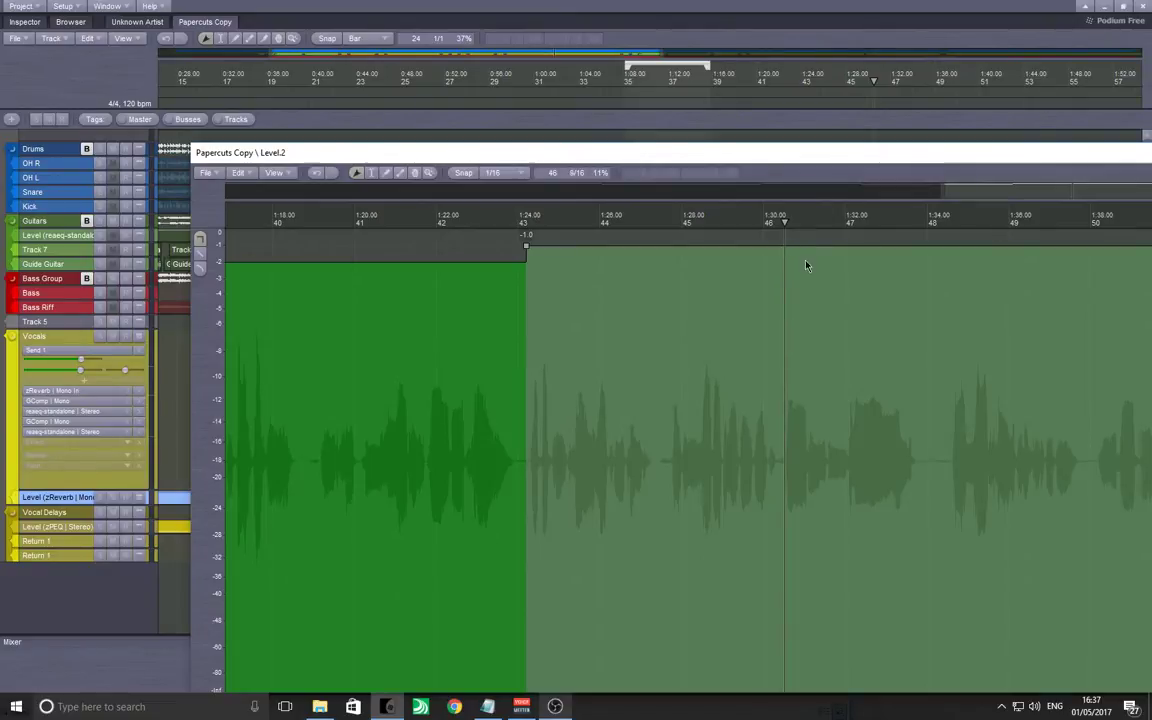
scroll(807, 265, "up", 5)
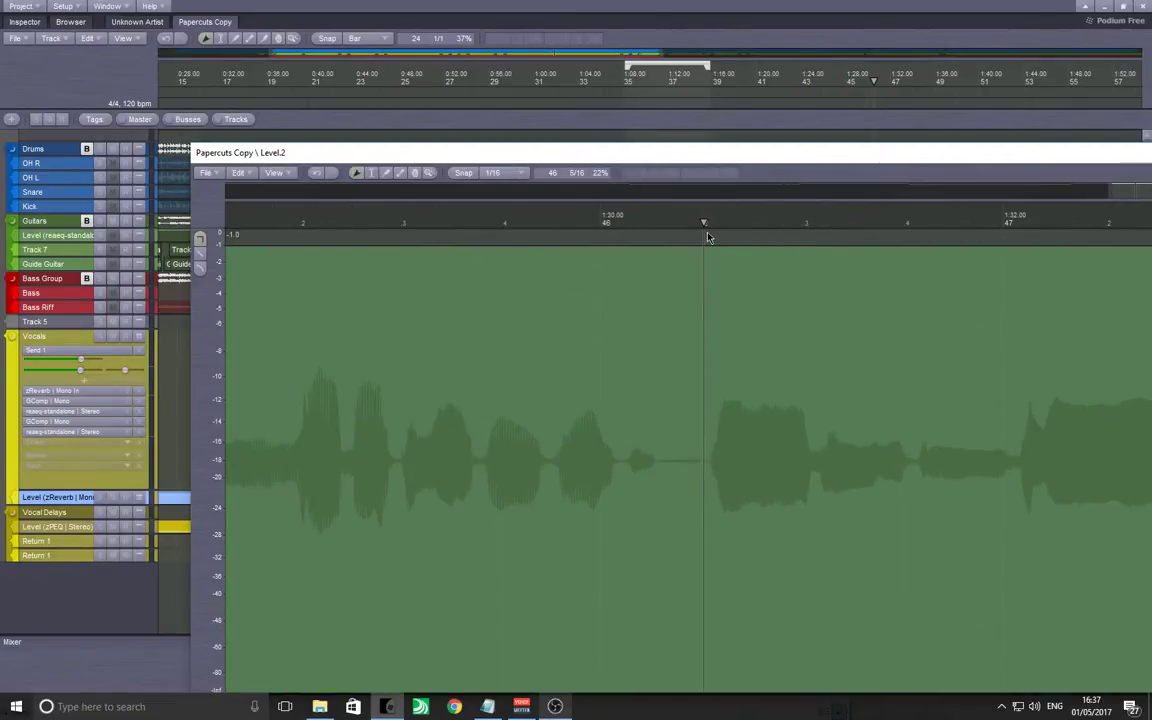
left_click_drag(706, 240, 228, 300)
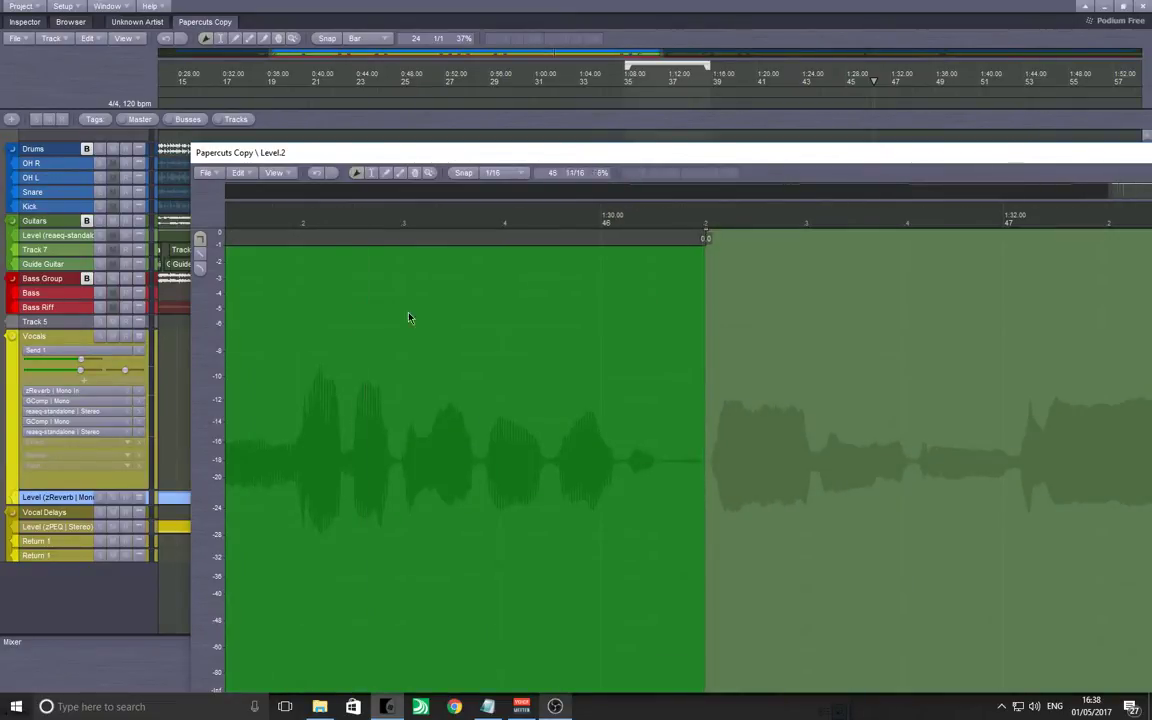
Play on past bar 46, and add a -2.0 Level point just before bar 63, ahead of the third vocal section.
left_click(281, 292)
scroll(495, 398, "down", 4)
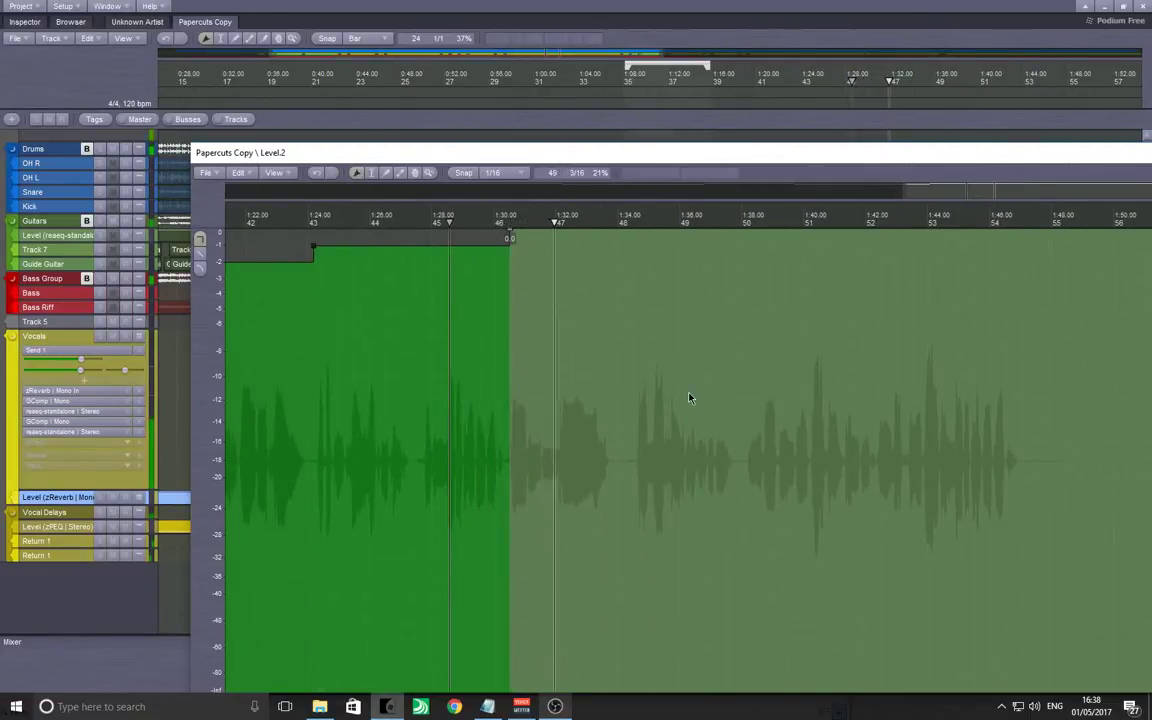
scroll(668, 438, "right", 5)
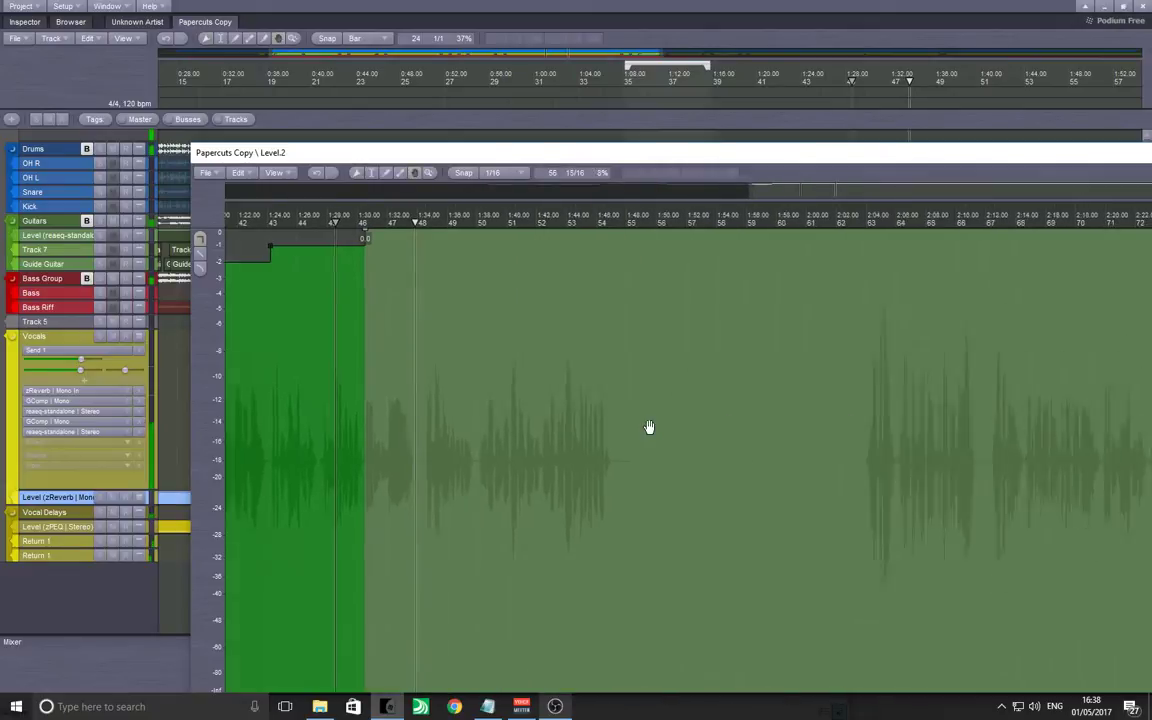
left_click(826, 338)
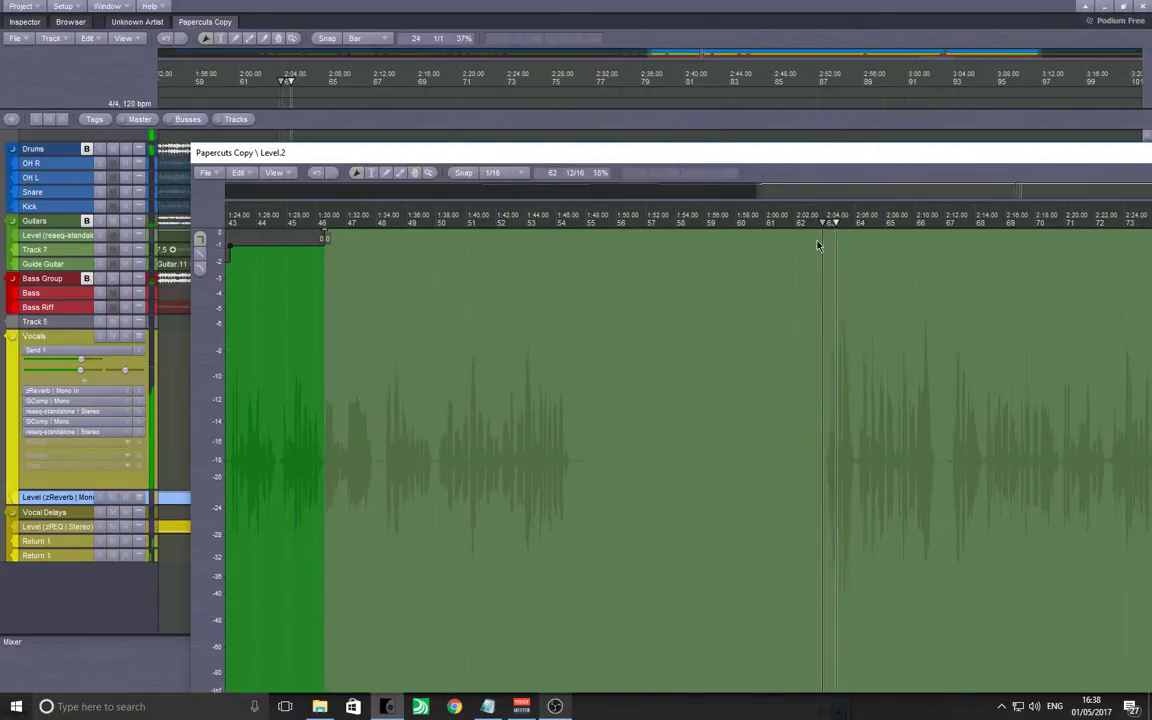
scroll(823, 303, "up", 3)
key("h")
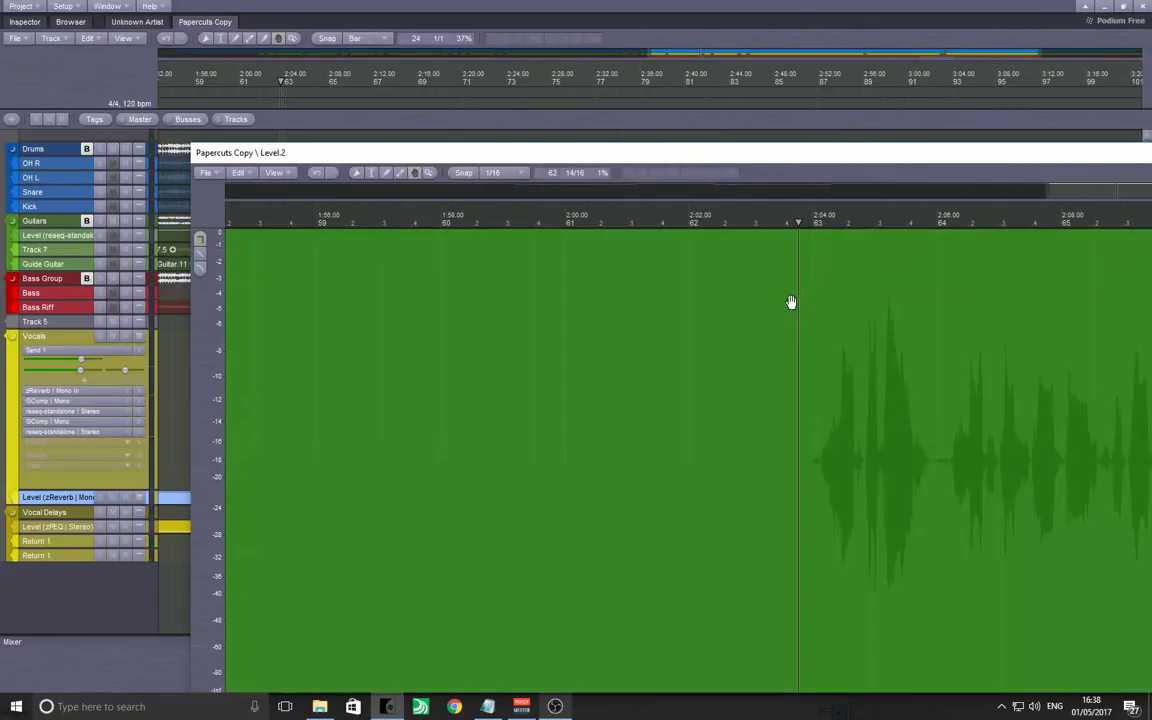
left_click_drag(757, 306, 686, 264)
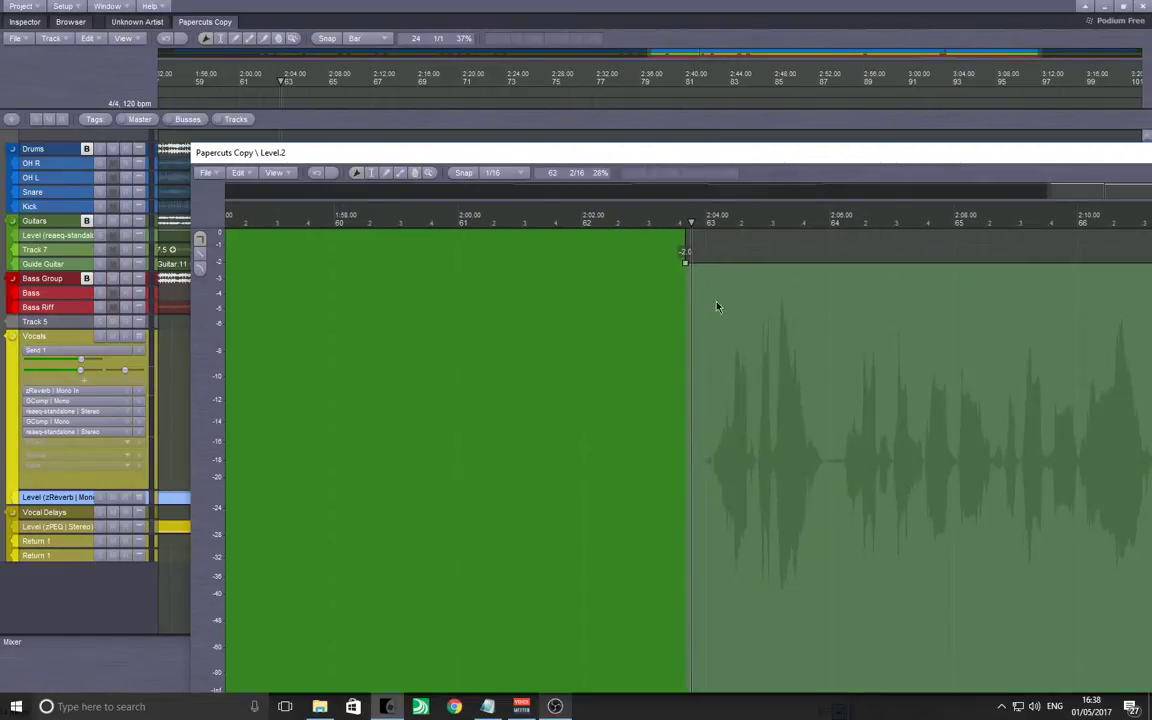
Play the vocals from about bar 69 and add a -1.0 Level point at the phrase break just before bar 71.
scroll(724, 307, "down", 2)
left_click_drag(844, 309, 506, 326)
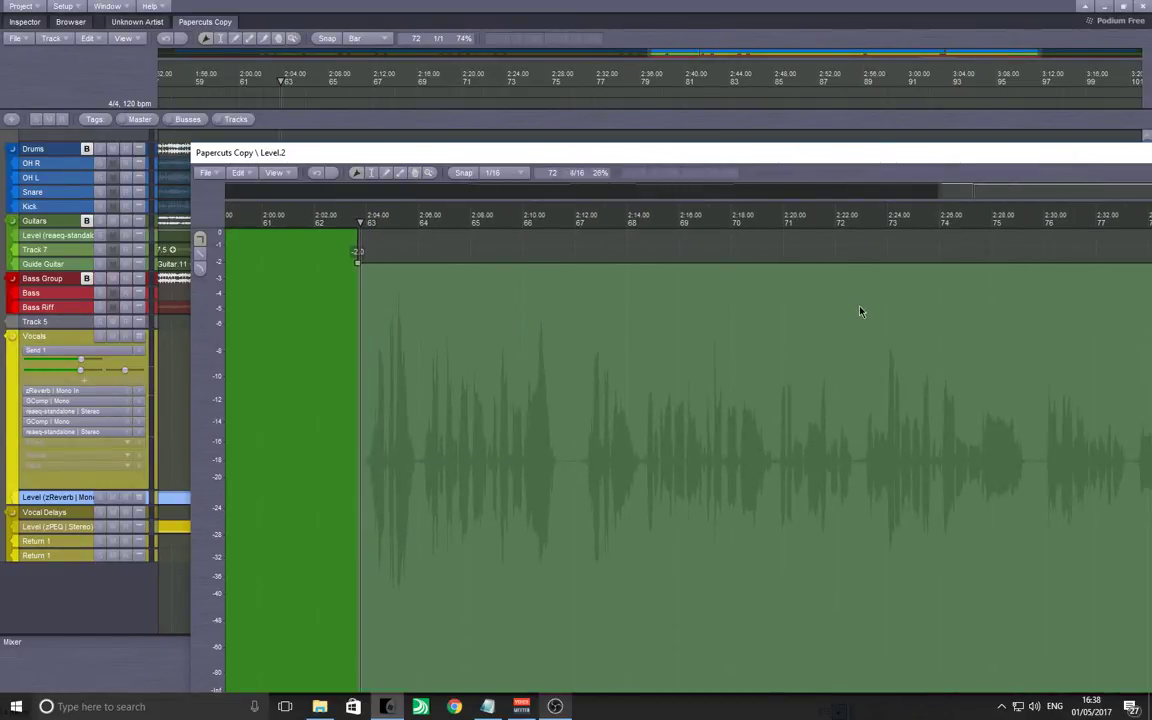
left_click(710, 314)
key("space")
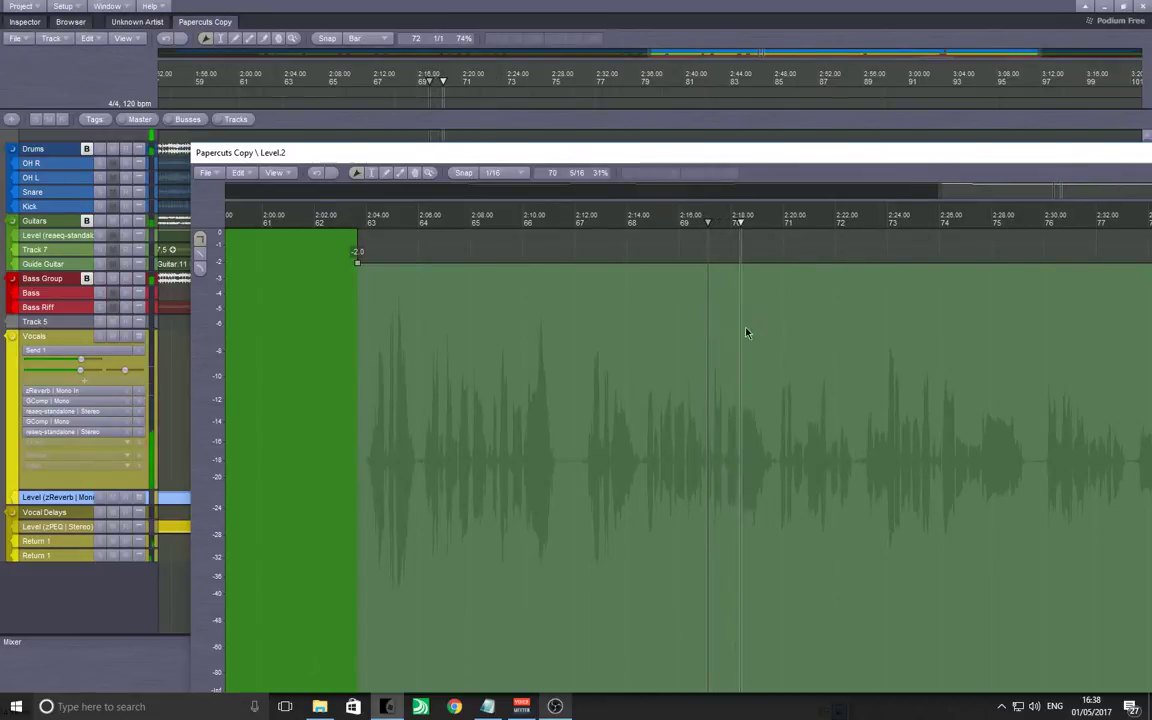
left_click(779, 332)
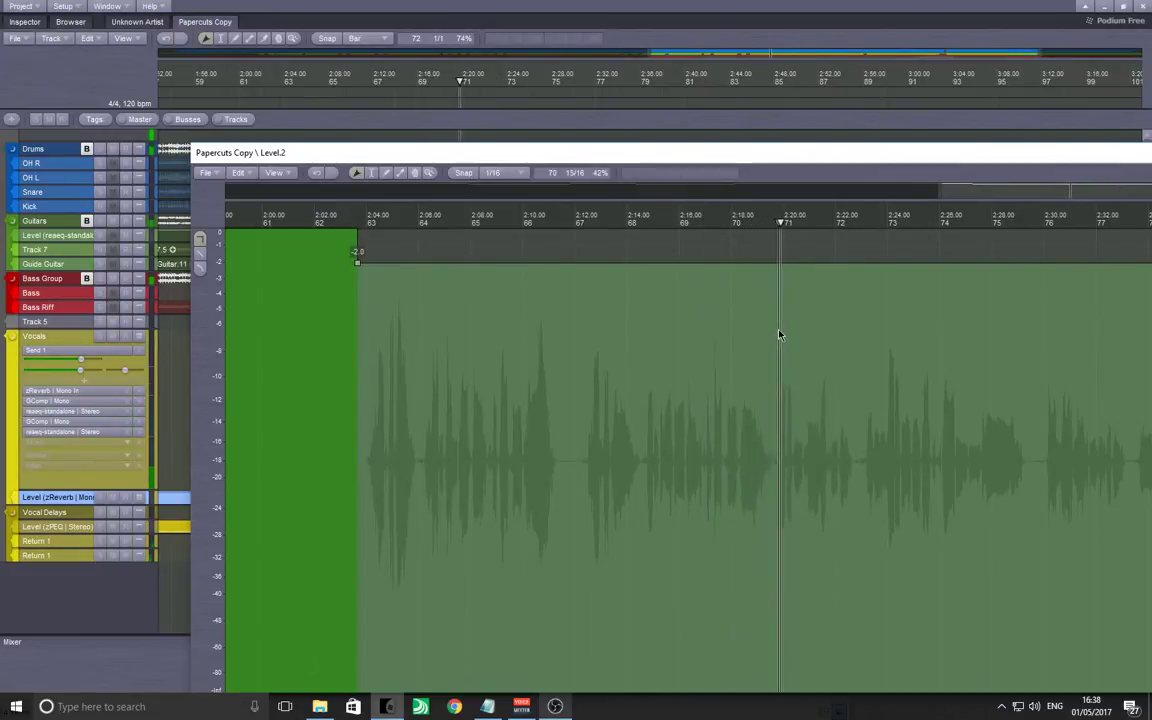
left_click(779, 251)
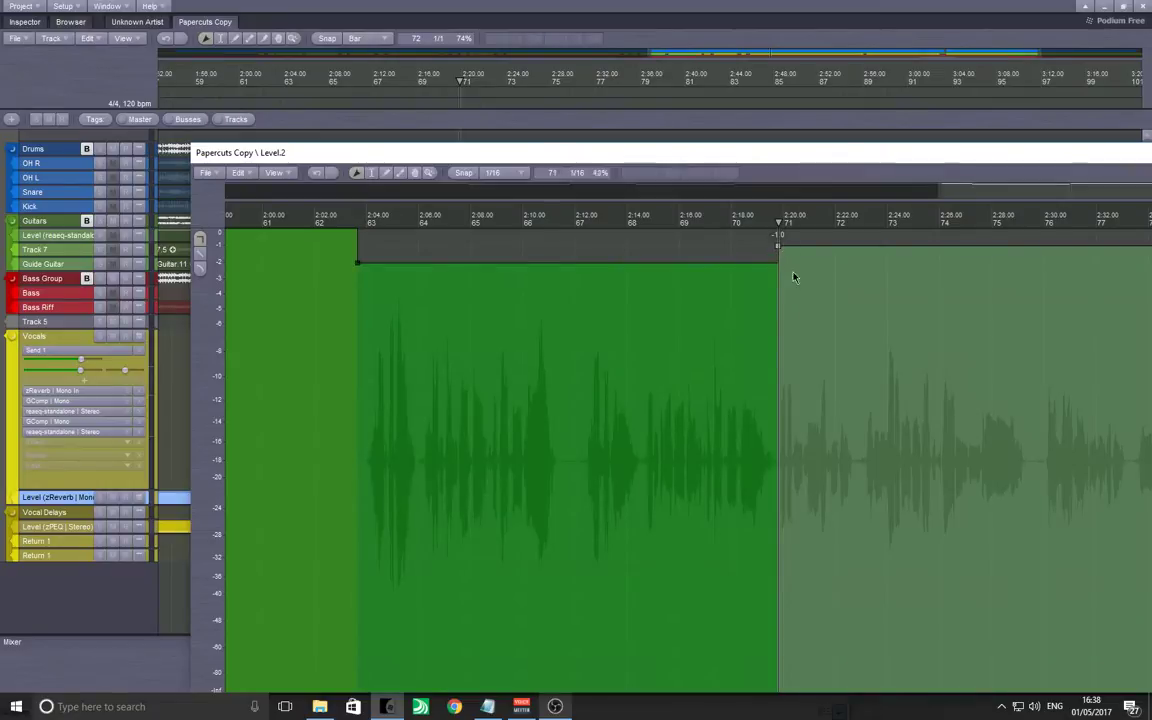
Play around bars 76 and 74 to locate the phrase start, and add a 0.0 Level point at the start of bar 74.
left_click(1039, 329)
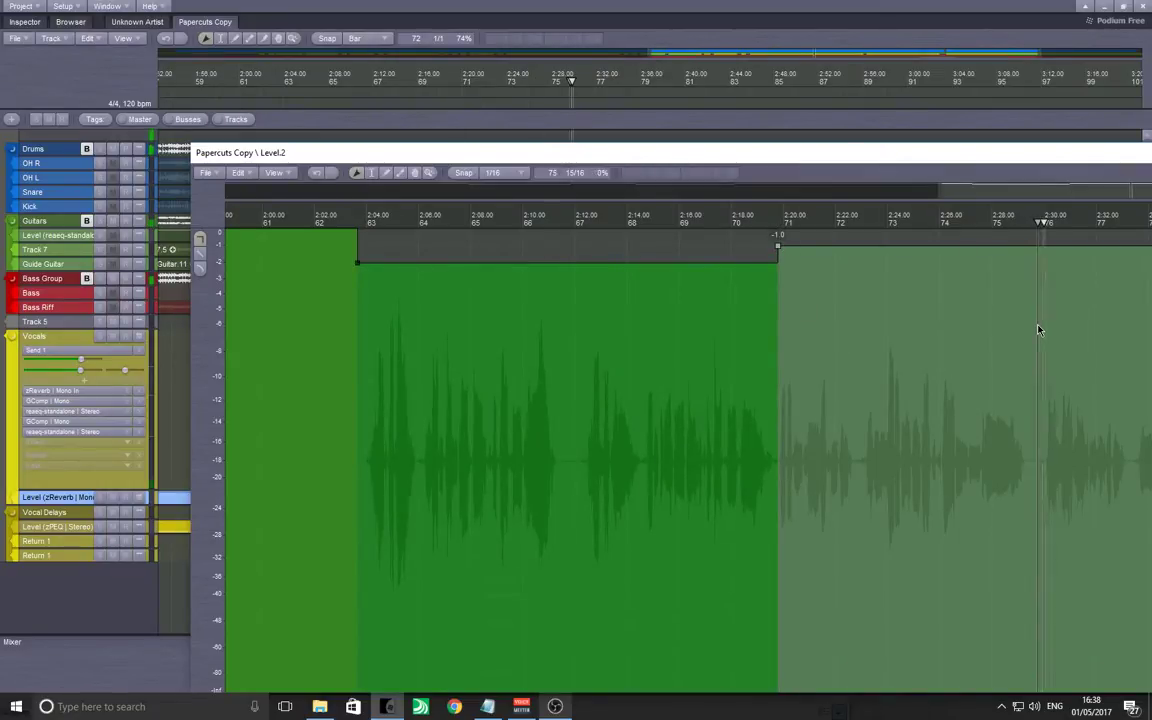
left_click(936, 322)
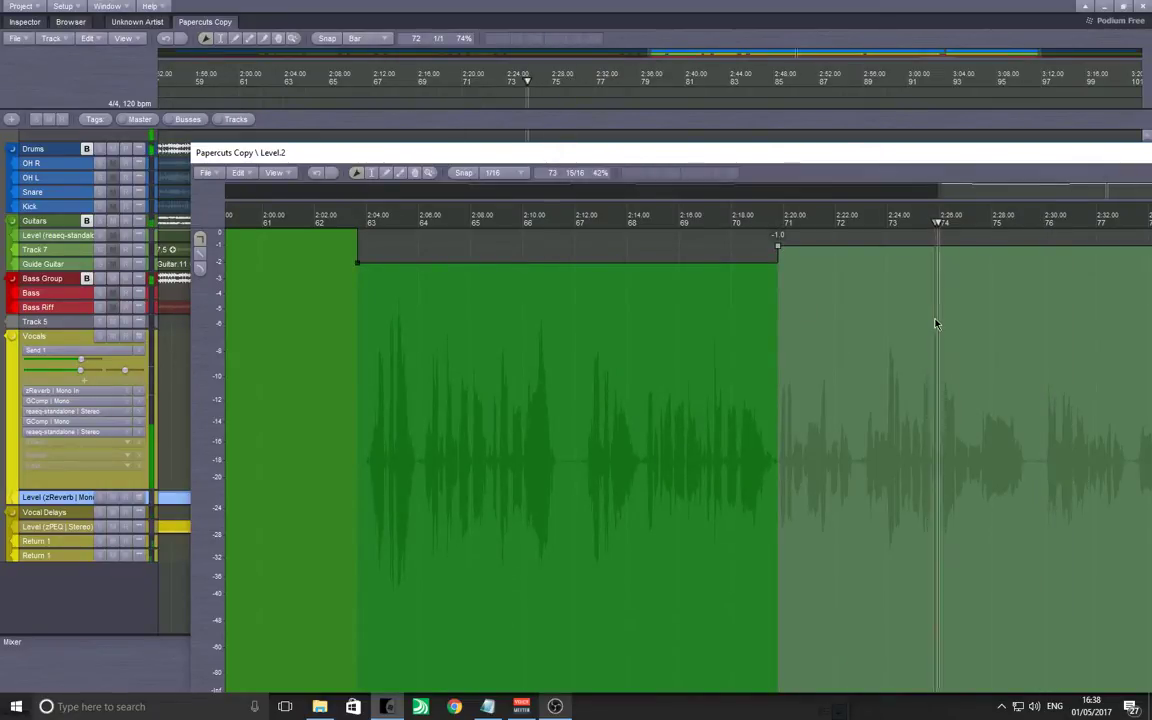
scroll(951, 419, "up", 3)
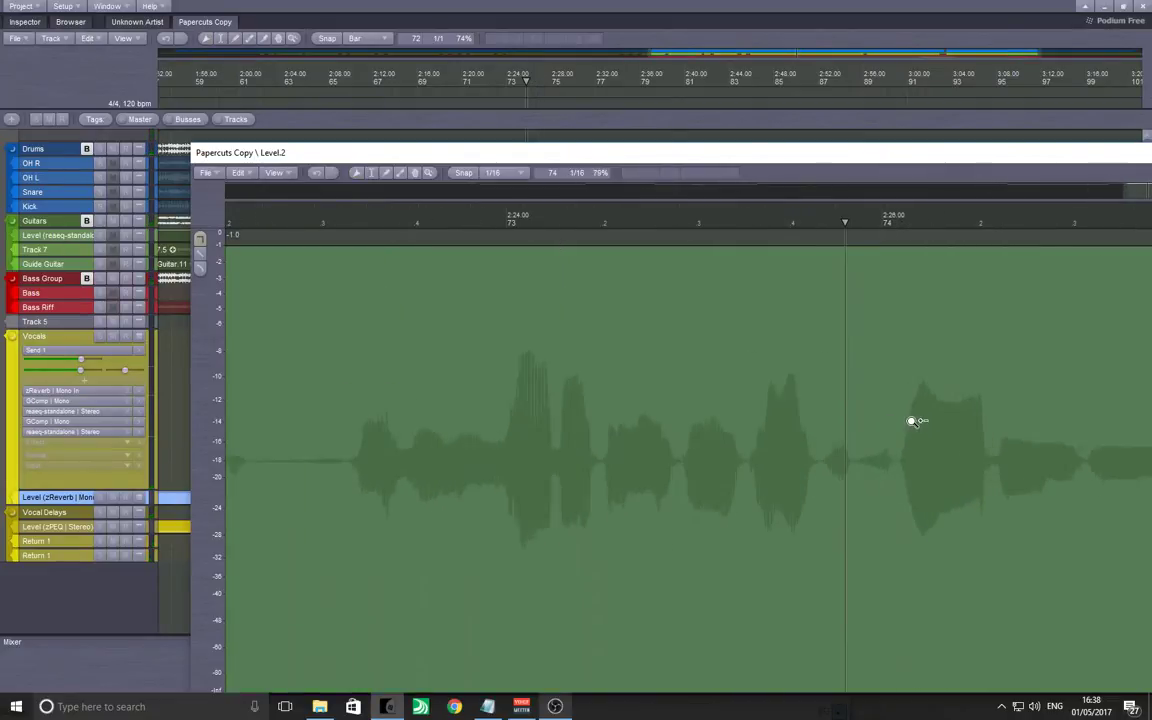
left_click(895, 232)
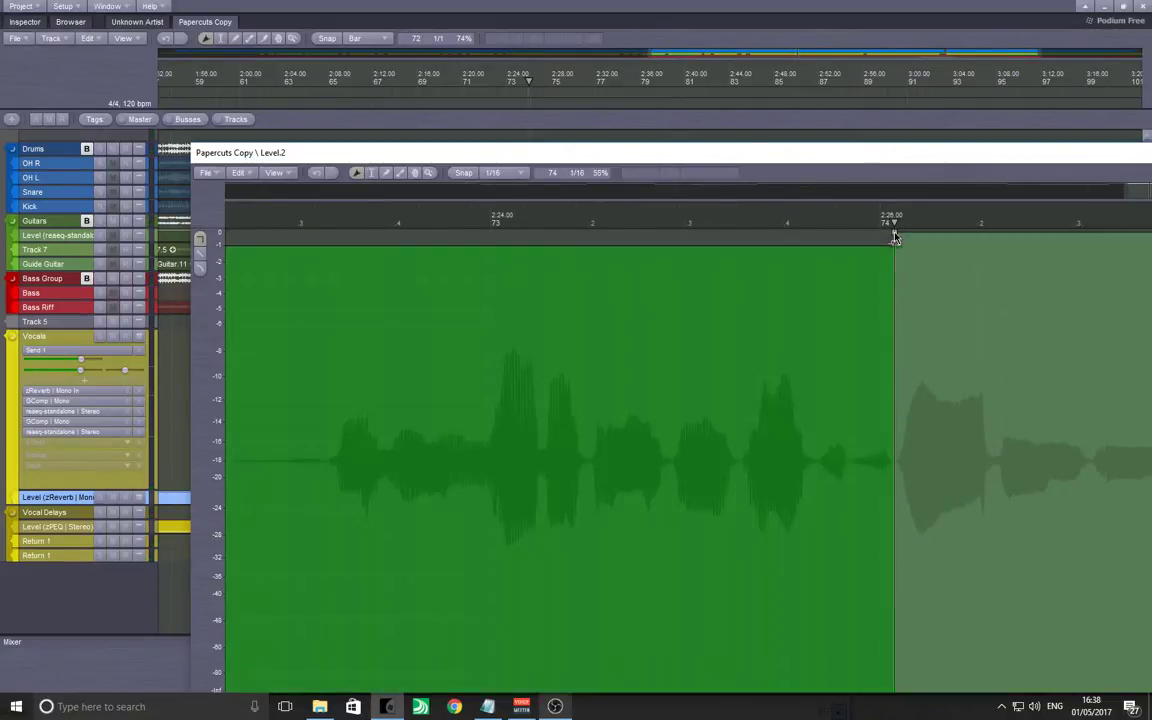
Listen to the vocals around bar 79 and to the final vocal section from just before bar 90.
scroll(897, 342, "down", 2)
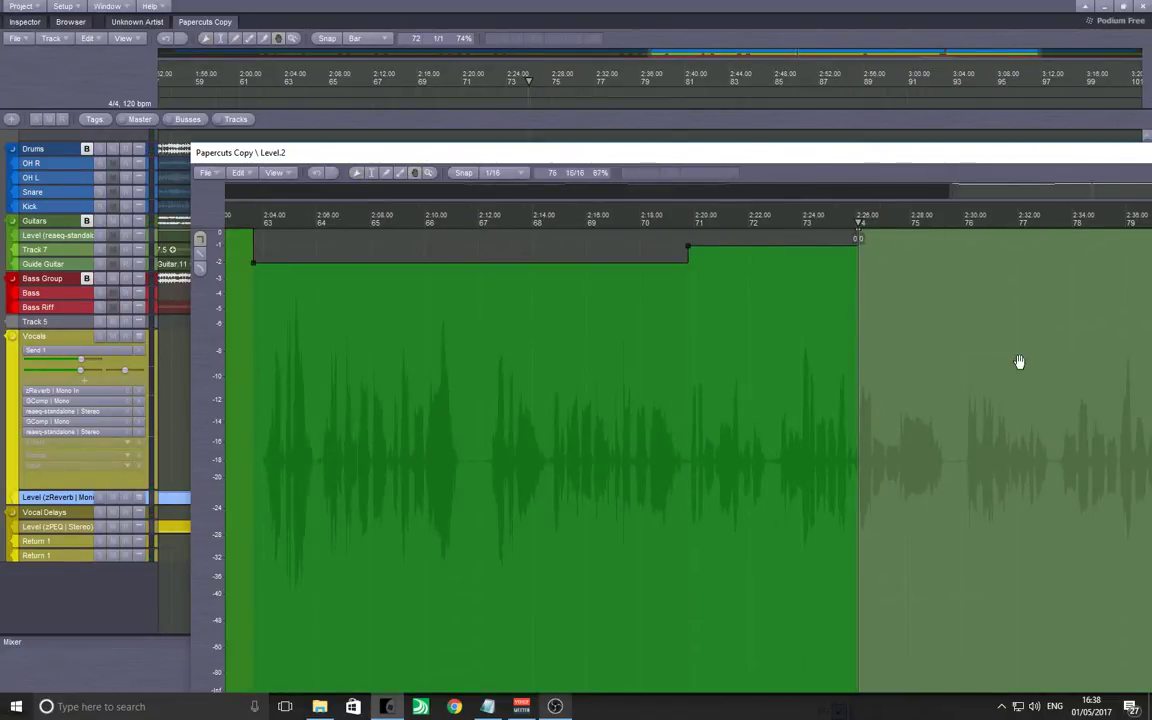
left_click_drag(1019, 362, 648, 378)
scroll(663, 385, "down", 3)
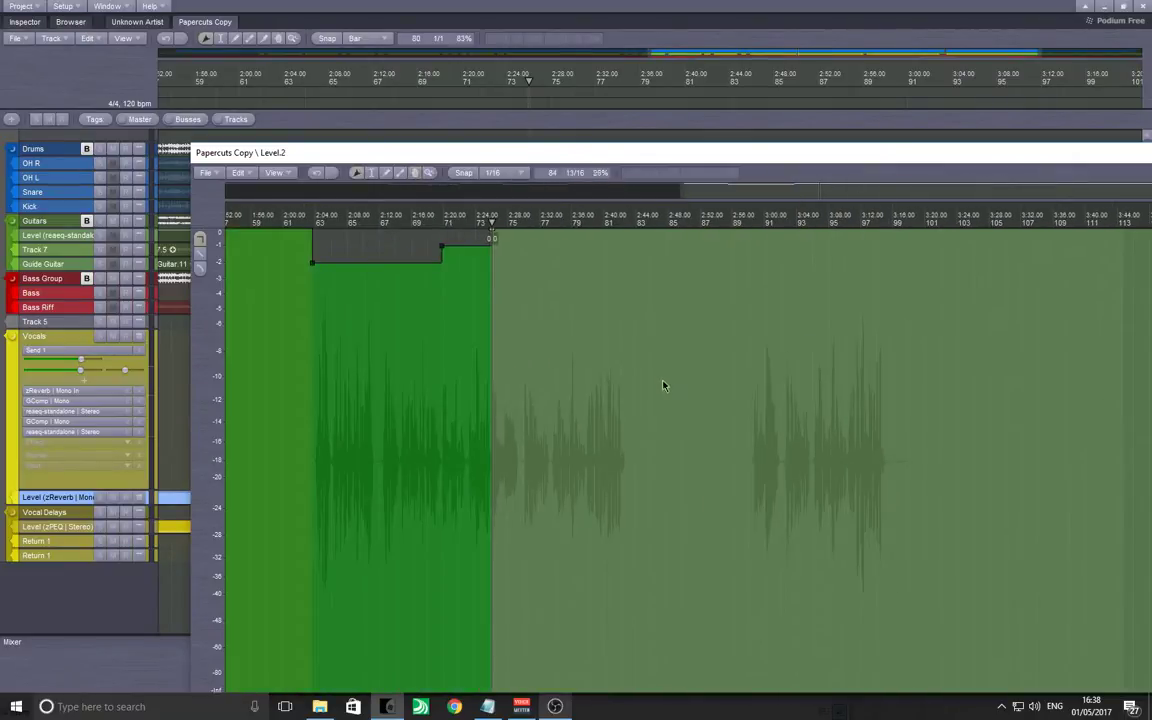
left_click(558, 340)
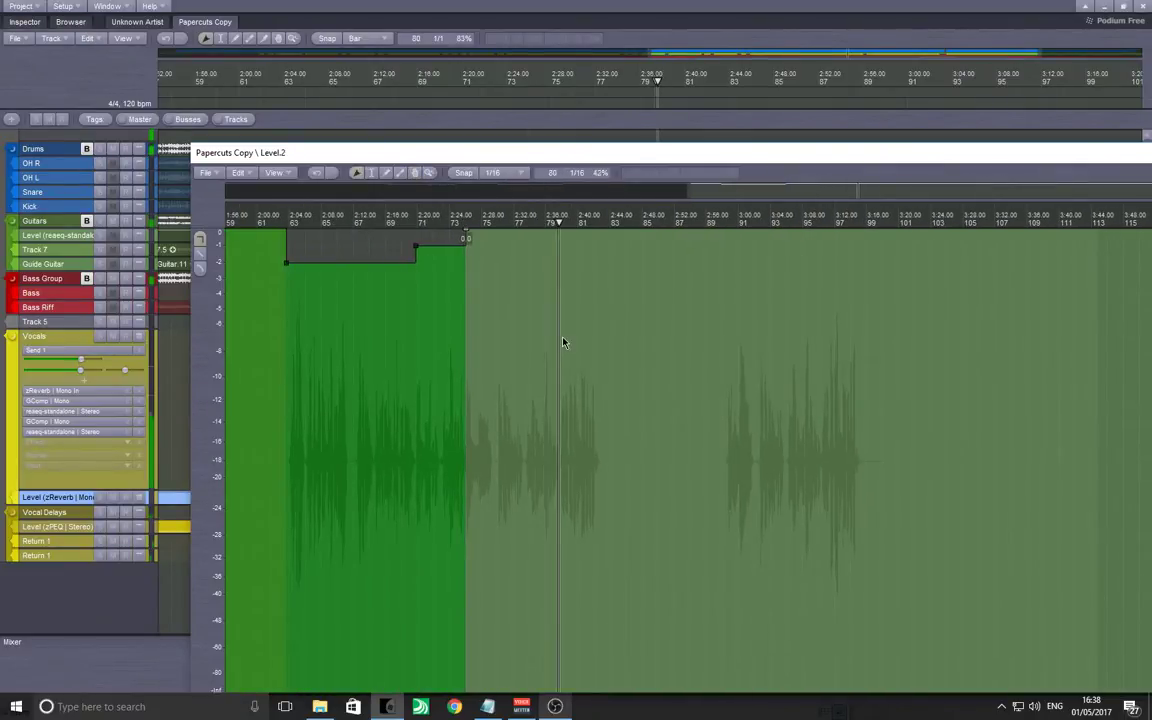
left_click(720, 361)
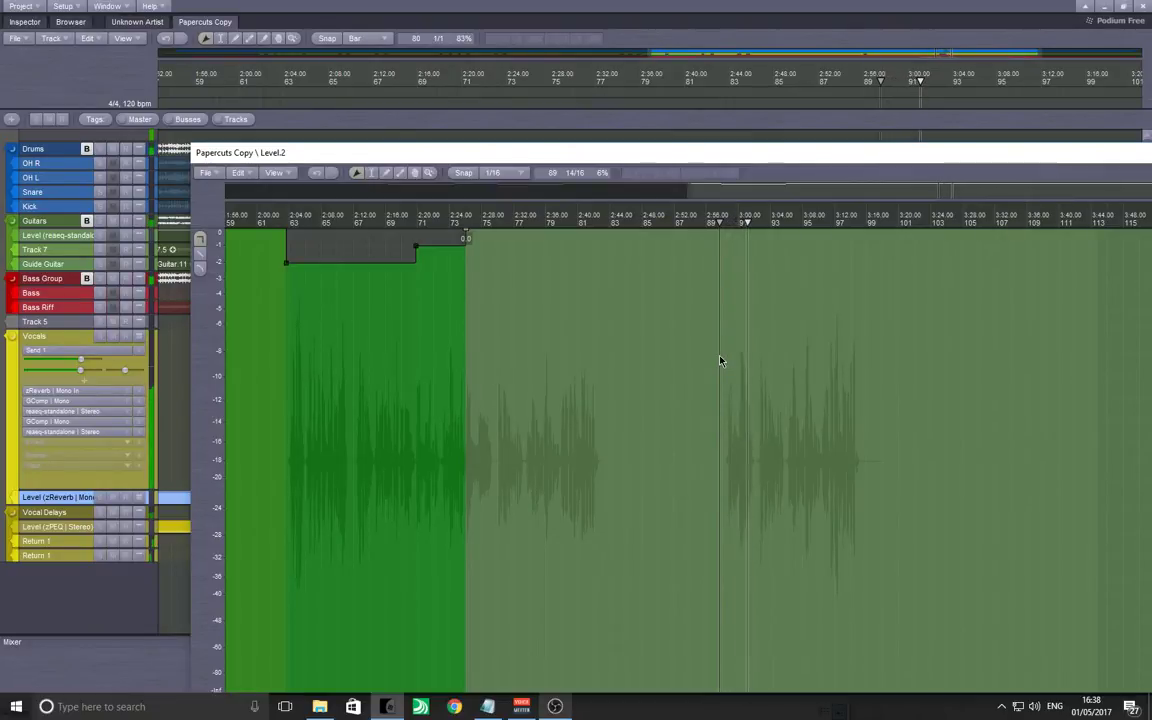
key("space")
Review the Level curve across the whole song, close its editor, and save the project.
left_click_drag(918, 152, 854, 152)
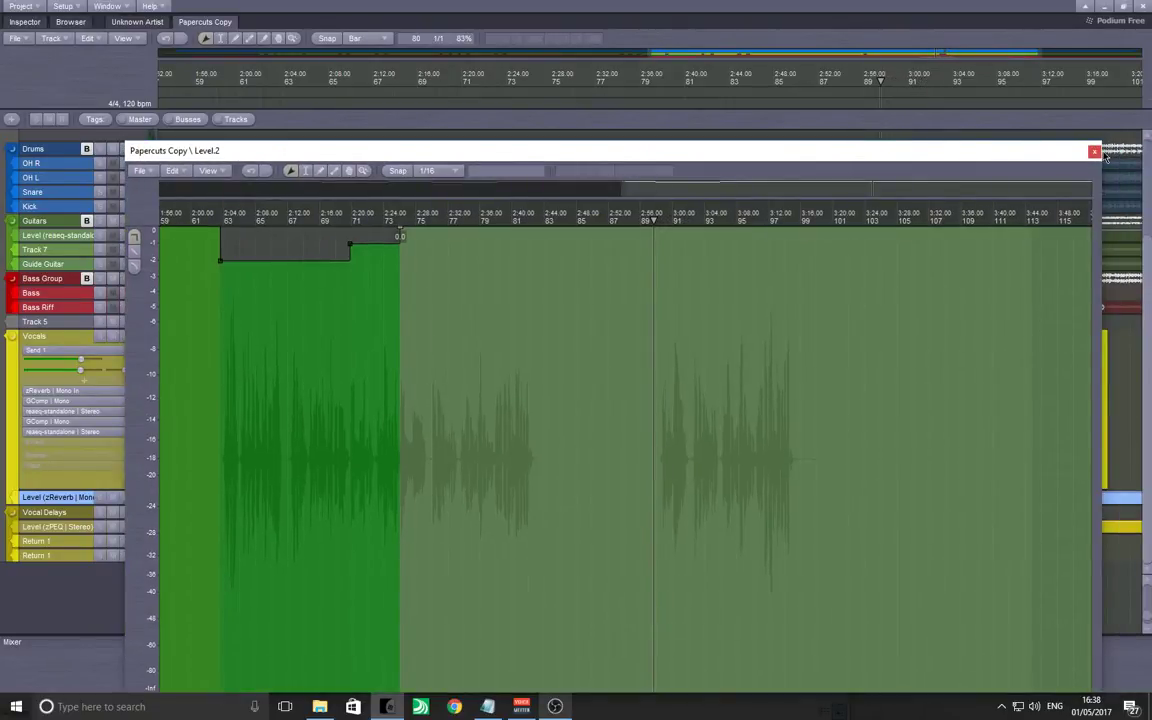
left_click_drag(512, 288, 872, 372)
scroll(564, 386, "down", 4)
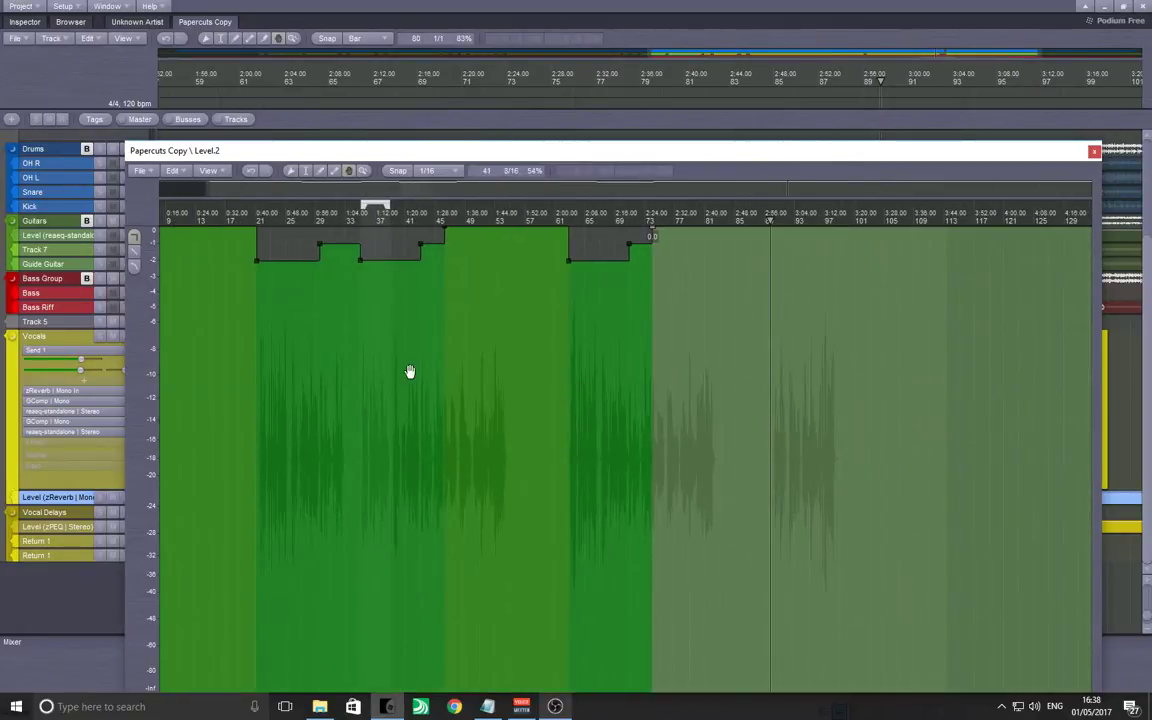
left_click_drag(409, 372, 608, 380)
scroll(532, 386, "down", 3)
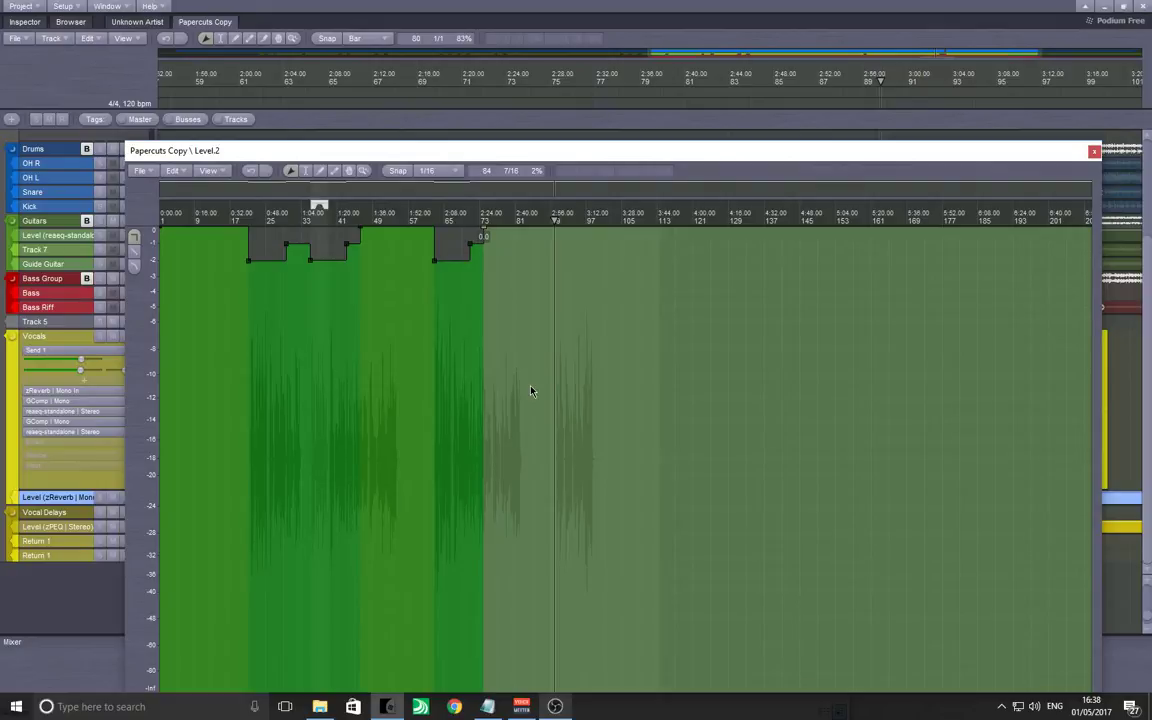
left_click(1094, 151)
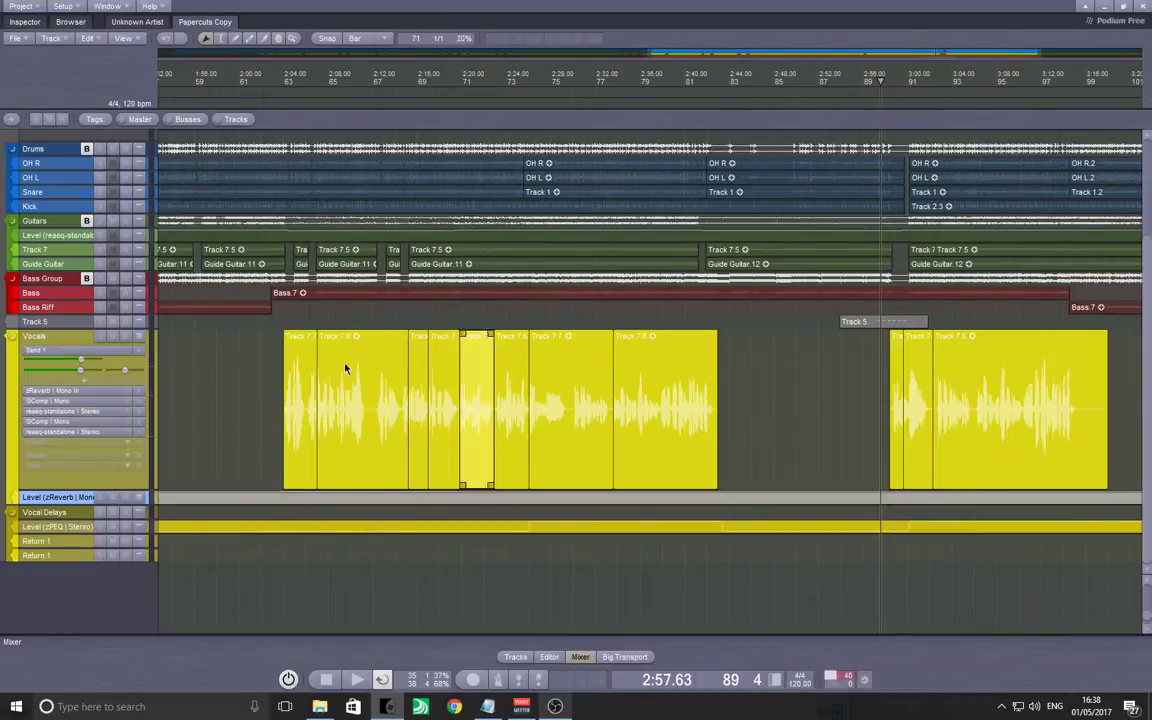
left_click(274, 365)
key("ctrl+s")
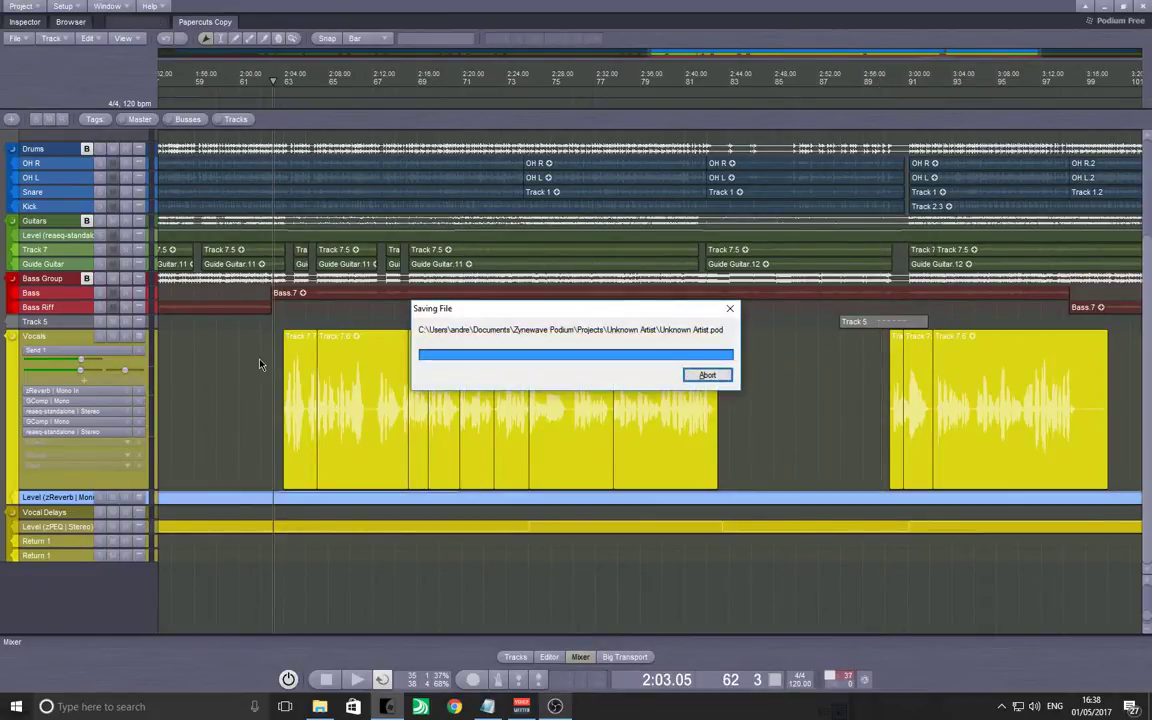
left_click(521, 706)
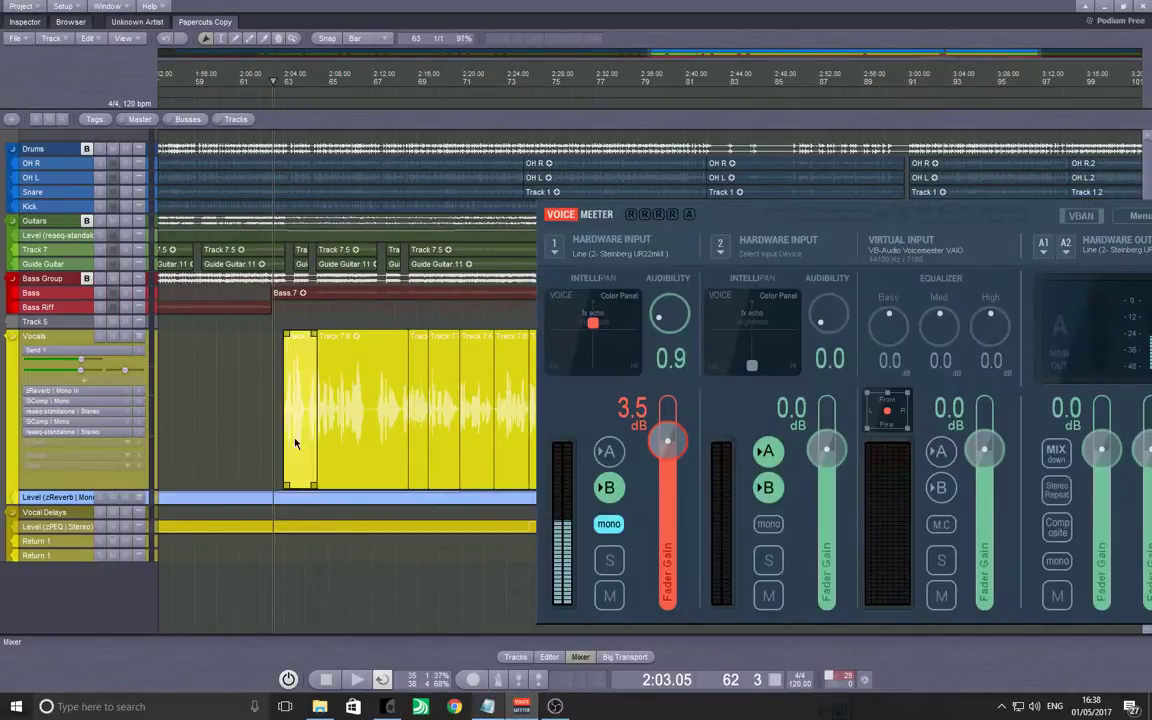
left_click(211, 385)
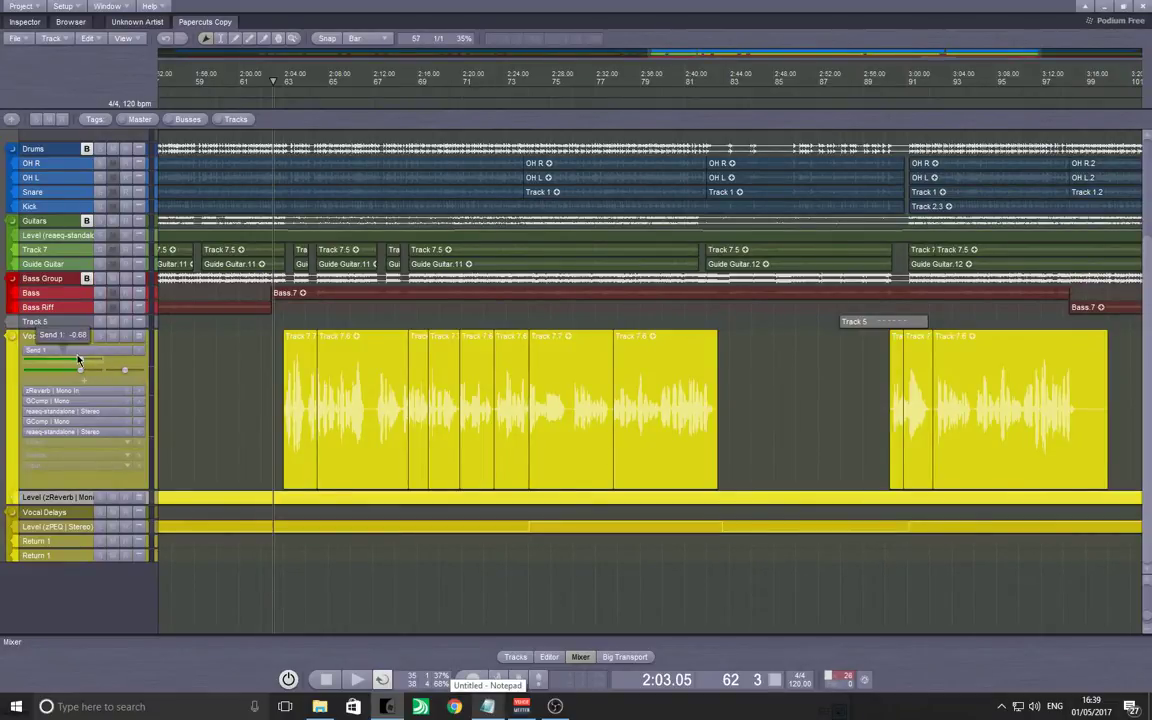
Show the mixer, play the song from just before bar 63, and raise the Vocals fader to +2.00.
key("space")
left_click(282, 373)
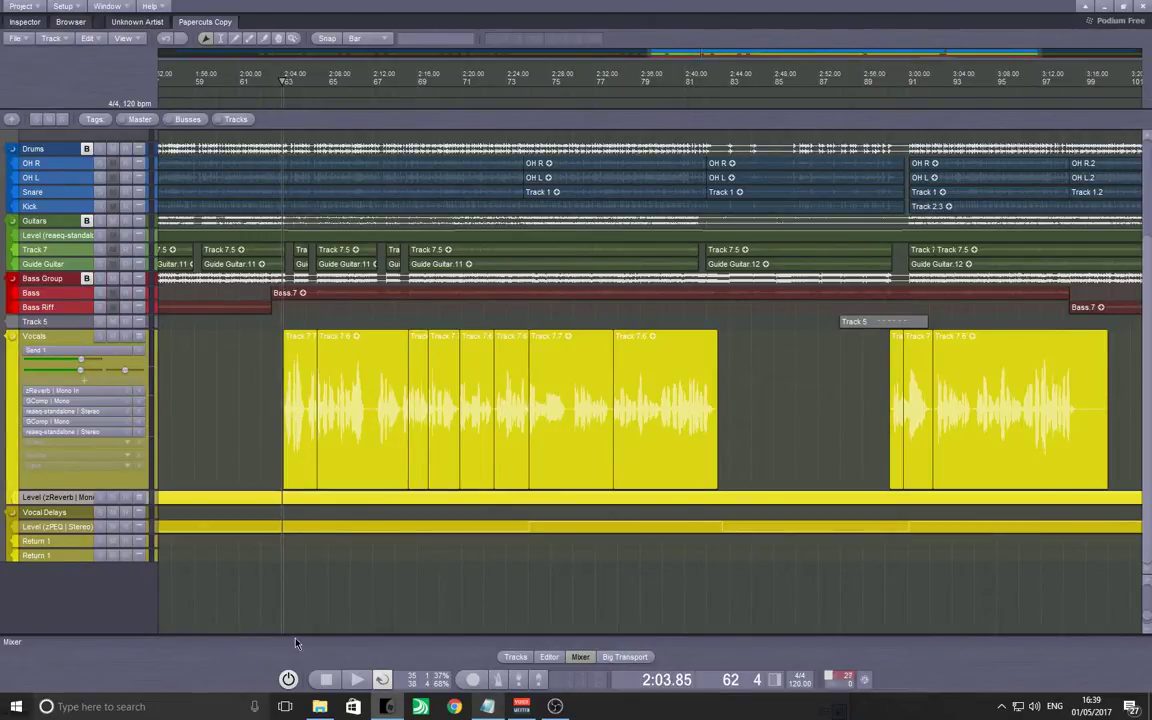
left_click(297, 645)
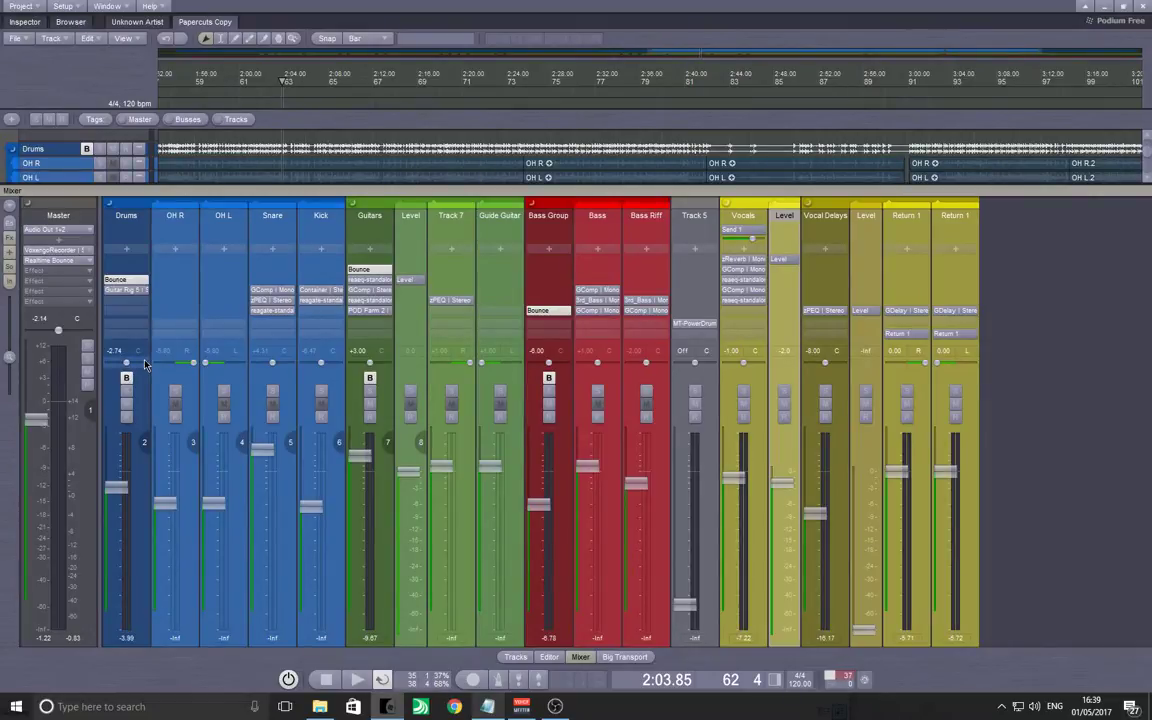
key("space")
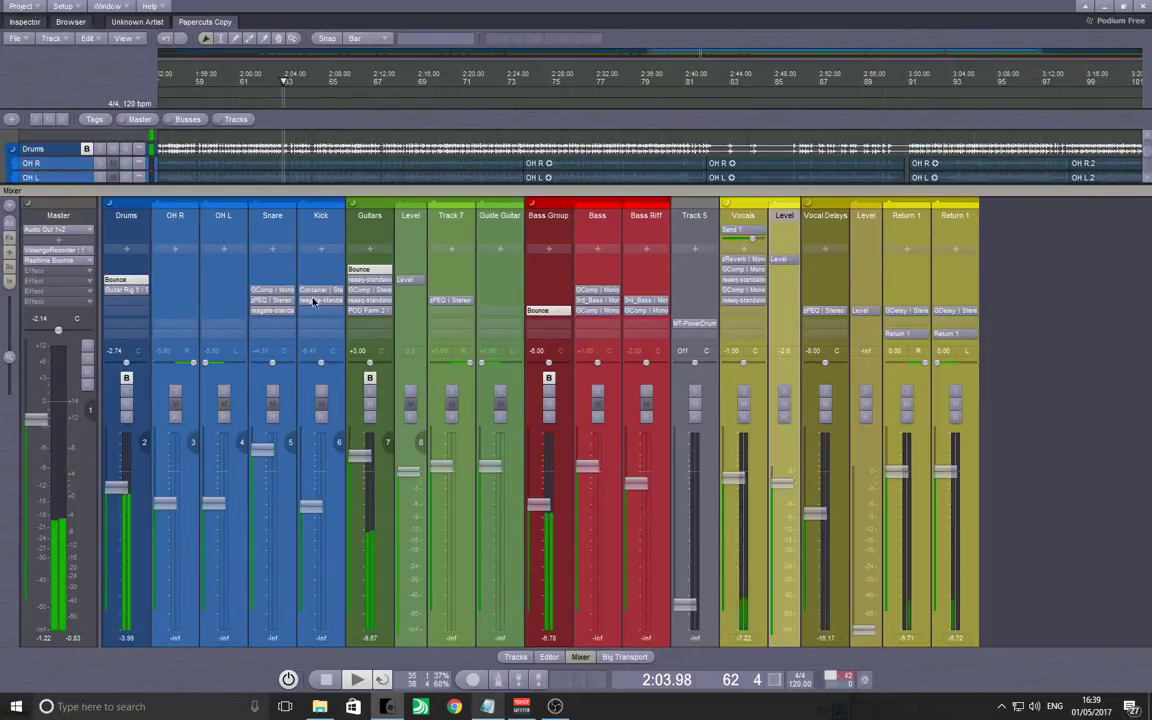
left_click_drag(737, 483, 741, 474)
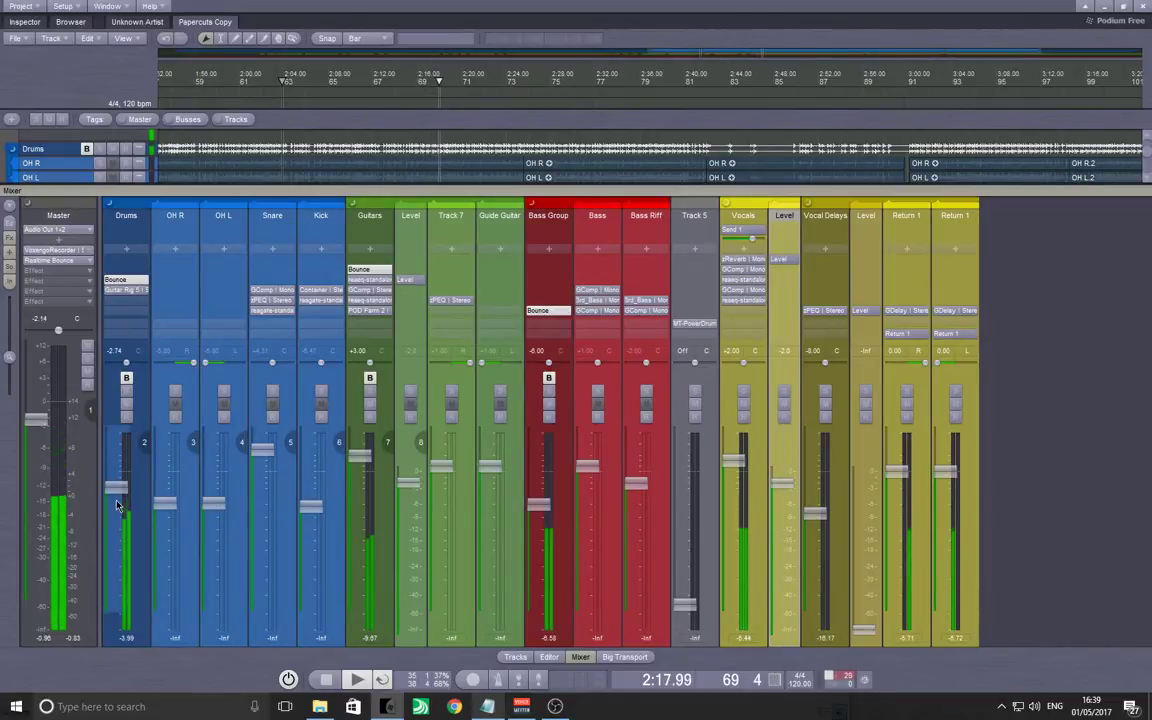
During playback, set the mixer levels to -0.74 for Drums, -4.14 for Master and -7.00 for Vocal Delays.
scroll(119, 490, "up", 1)
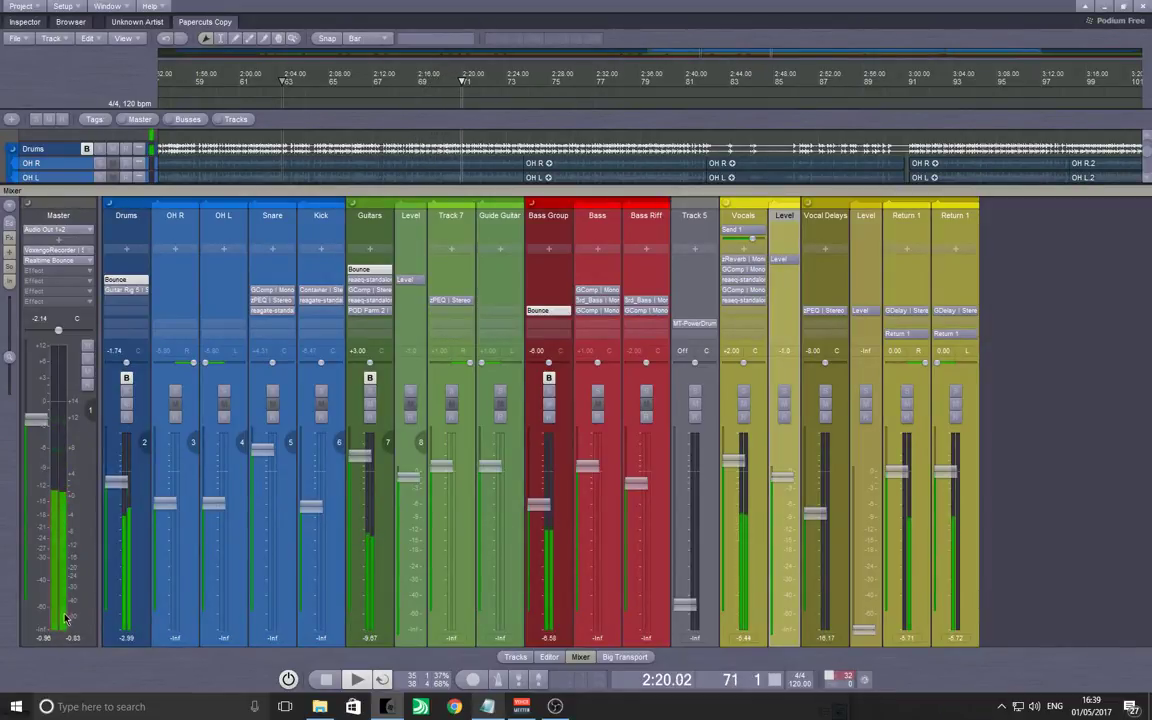
scroll(41, 430, "down", 1)
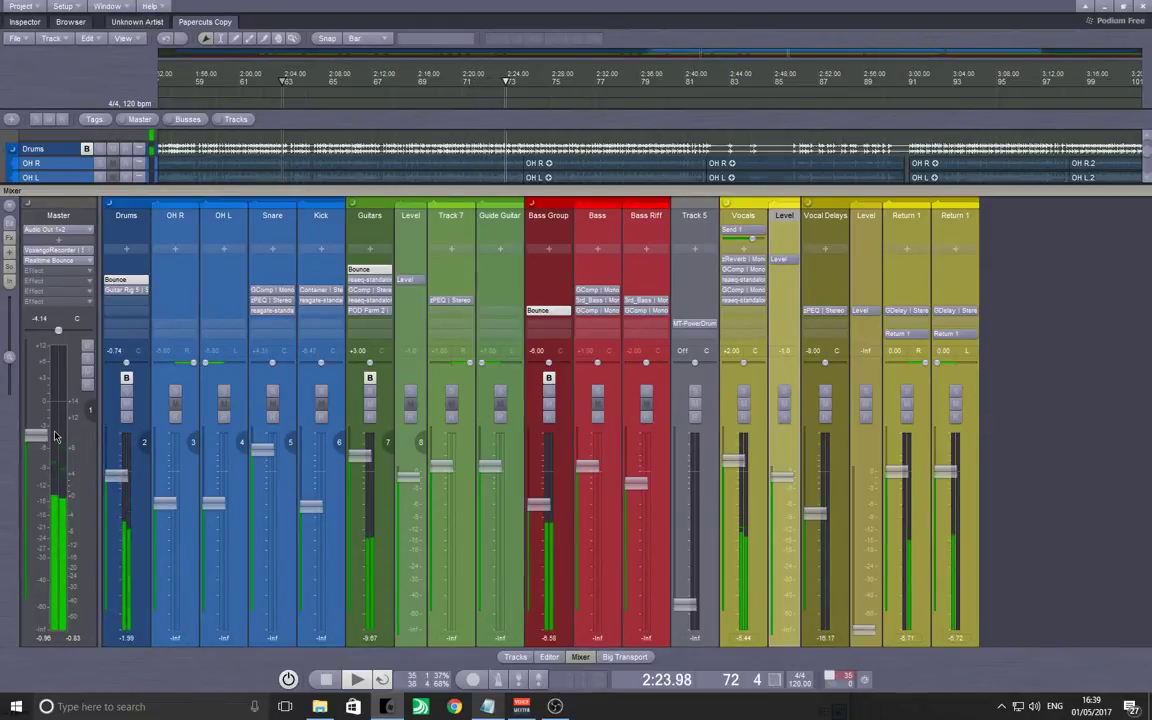
scroll(410, 472, "up", 1)
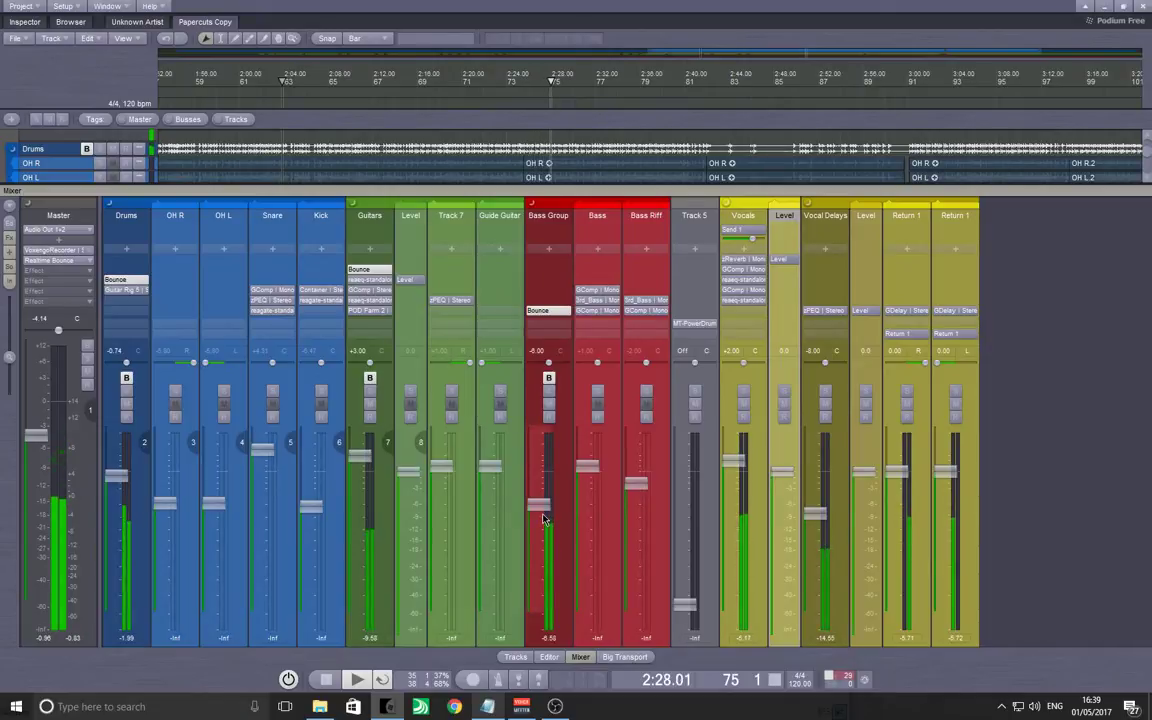
scroll(818, 513, "up", 1)
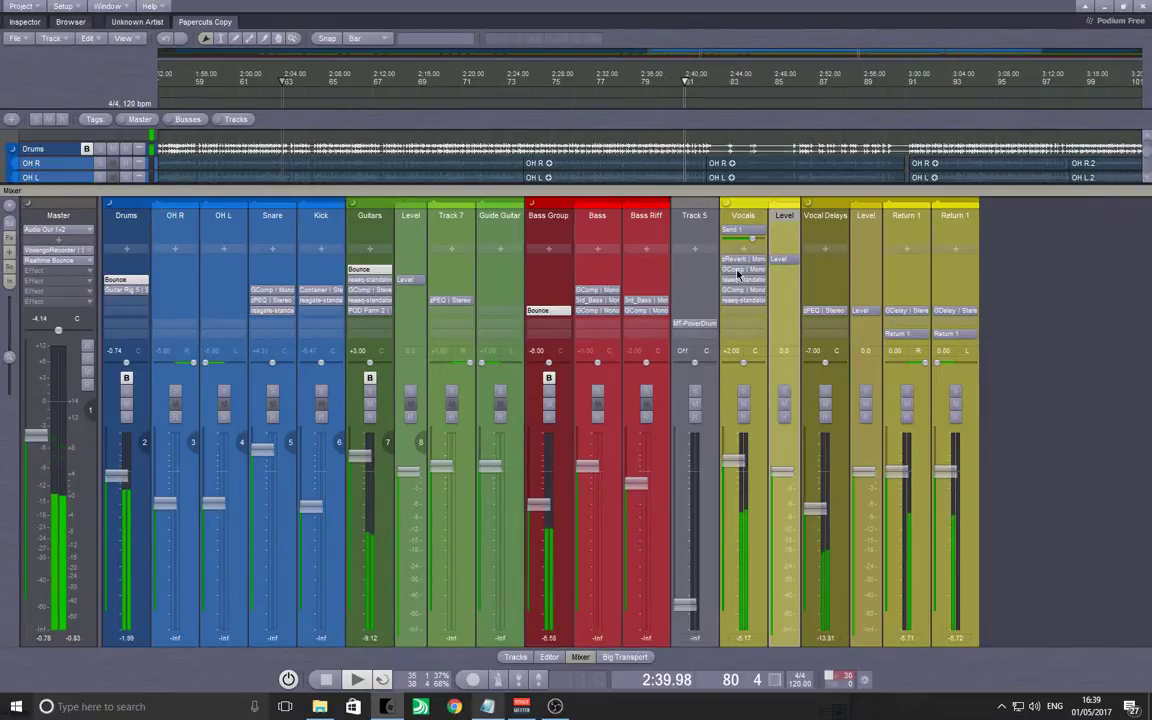
Solo the Vocals track, return to the arrangement, and play the vocals from about bar 75.
left_click(744, 392)
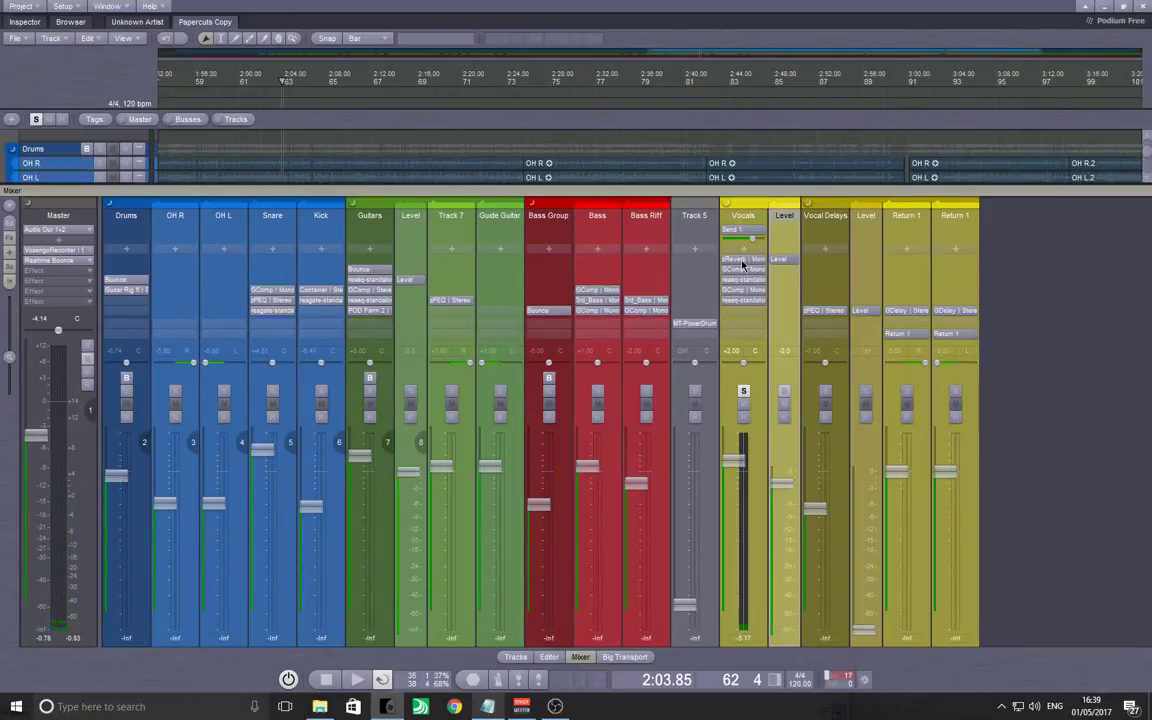
left_click(517, 196)
left_click(633, 336)
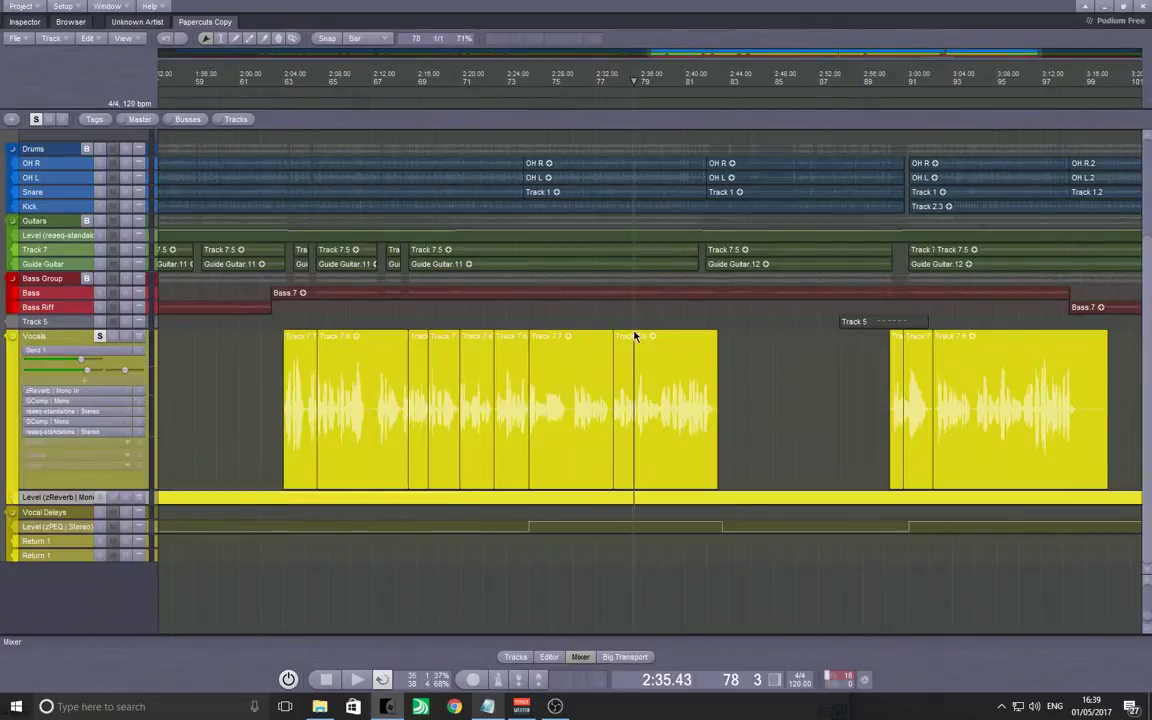
left_click(558, 336)
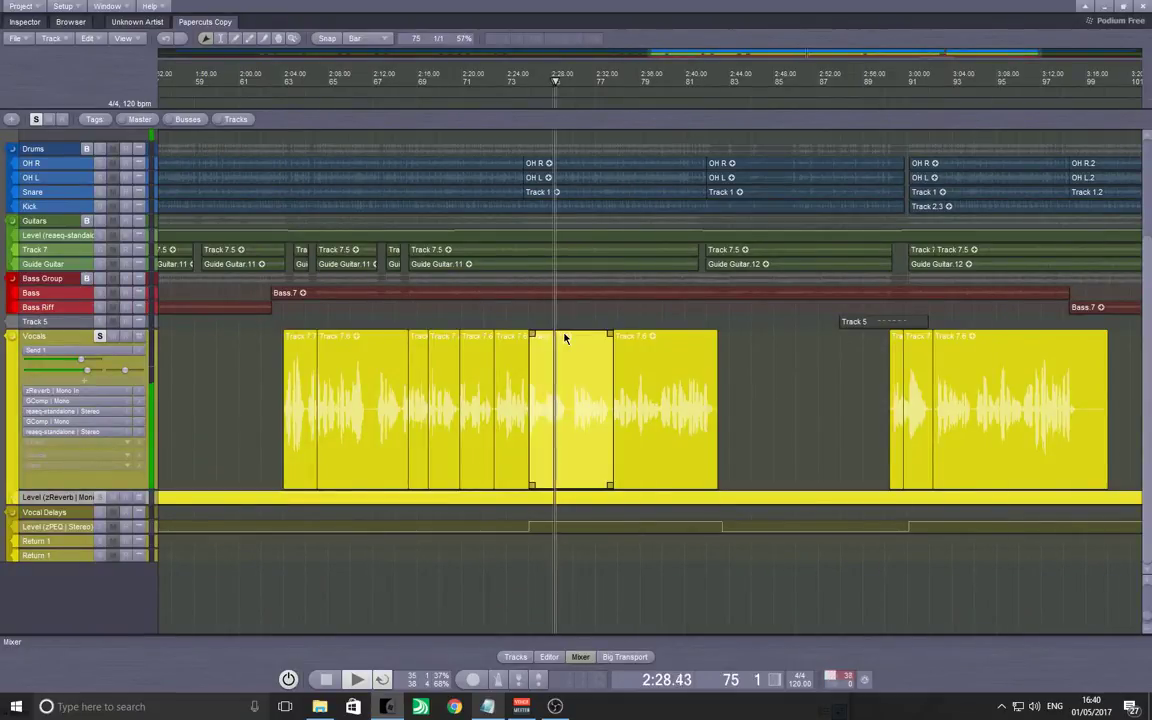
Play the soloed vocals from about bar 95, near the end of the song.
left_click(648, 440)
left_click(1039, 398)
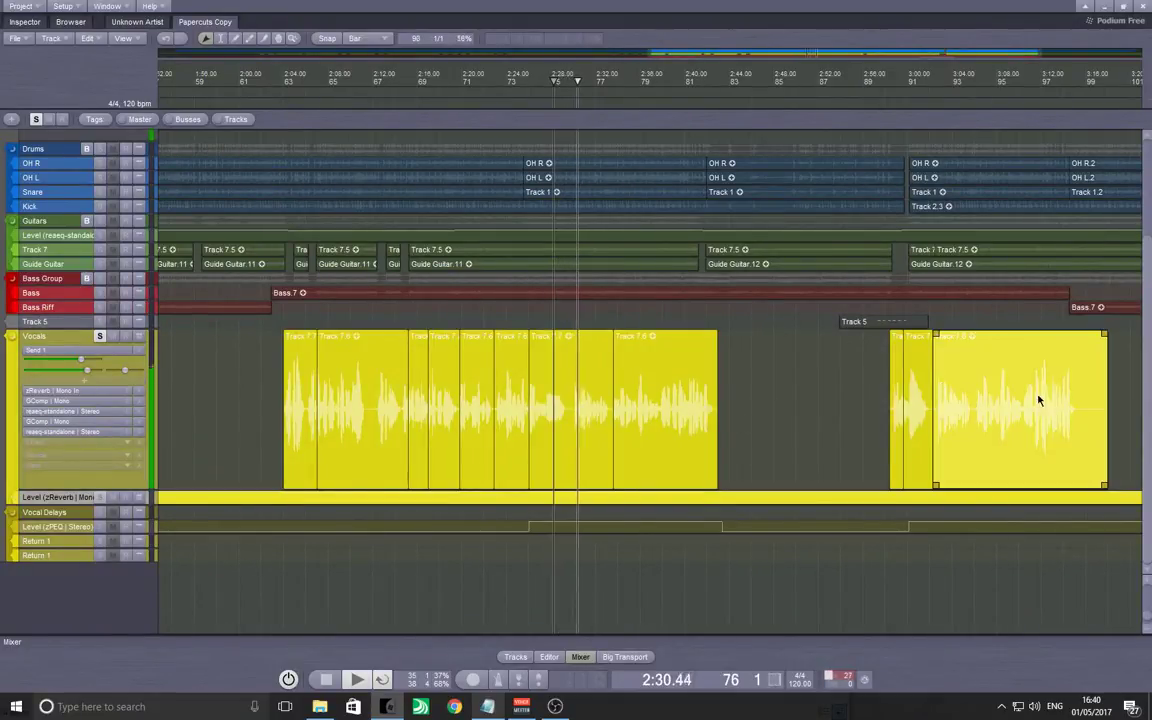
left_click(1019, 403)
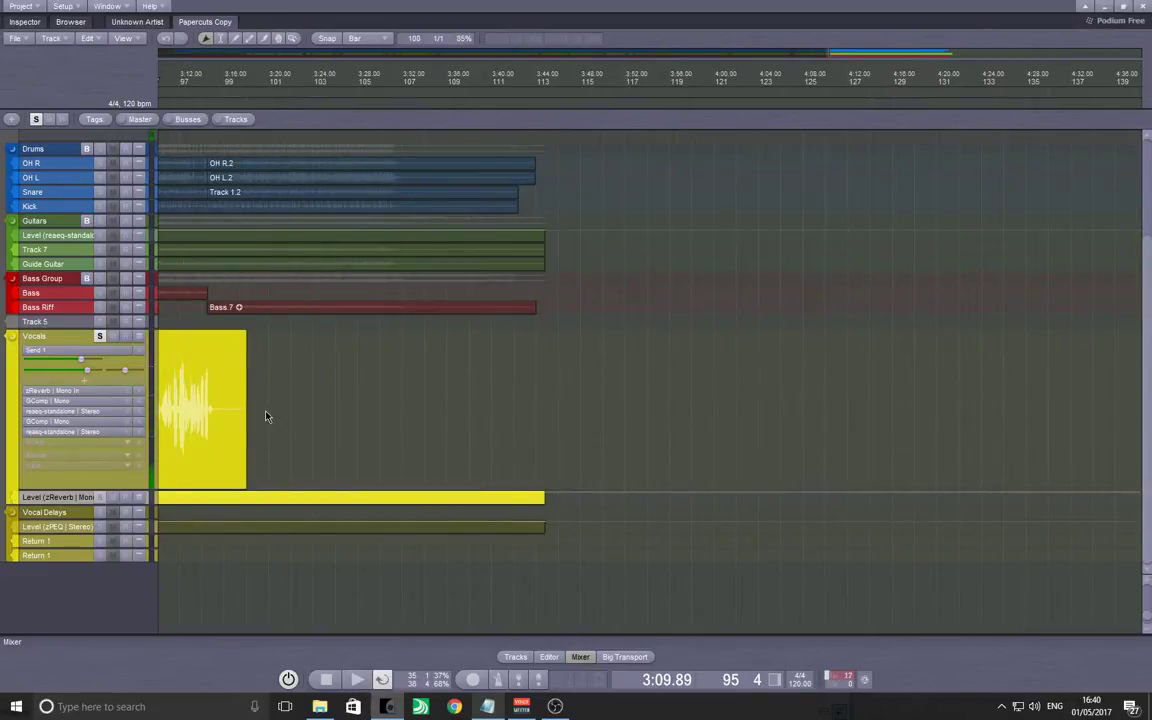
key("space")
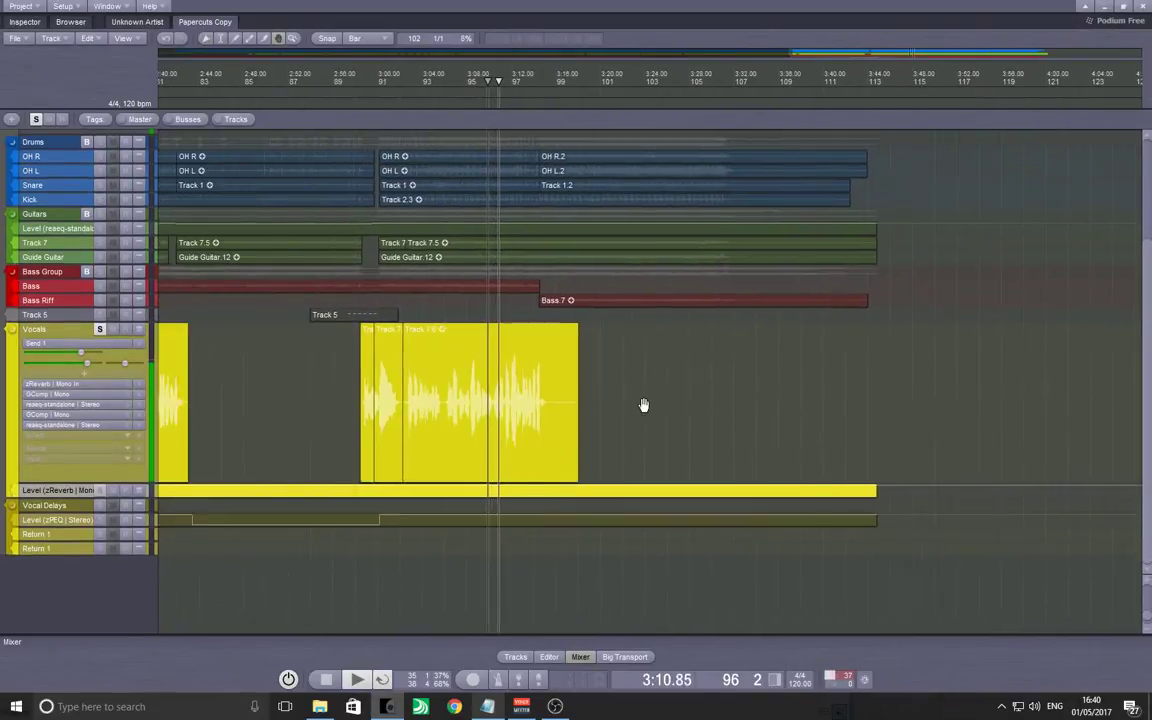
key("space")
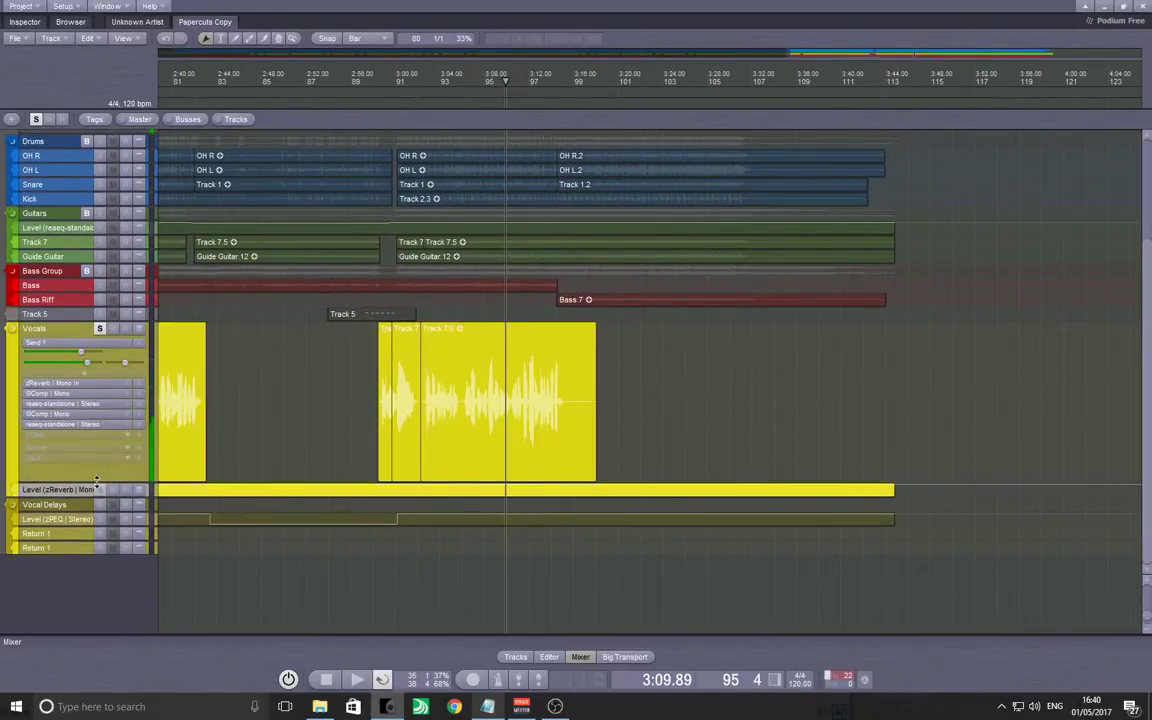
Solo Vocal Delays along with Vocals, play the passage from bar 95, and show the mixer.
left_click(101, 511)
key("space")
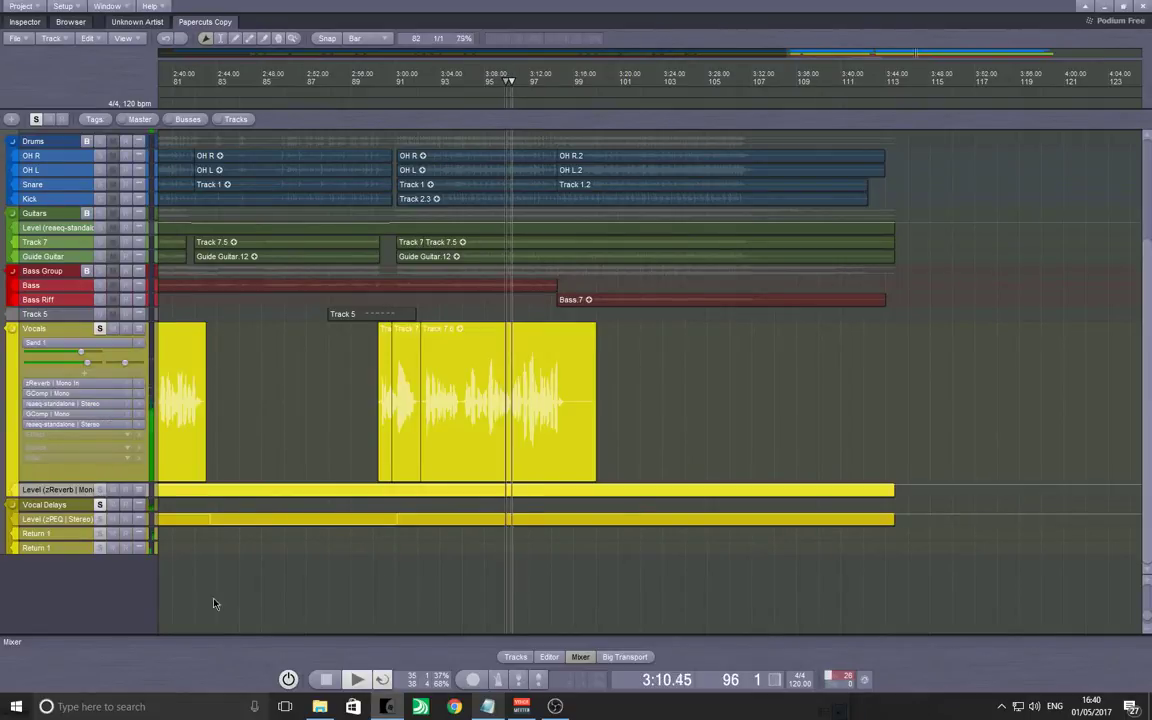
key("F3")
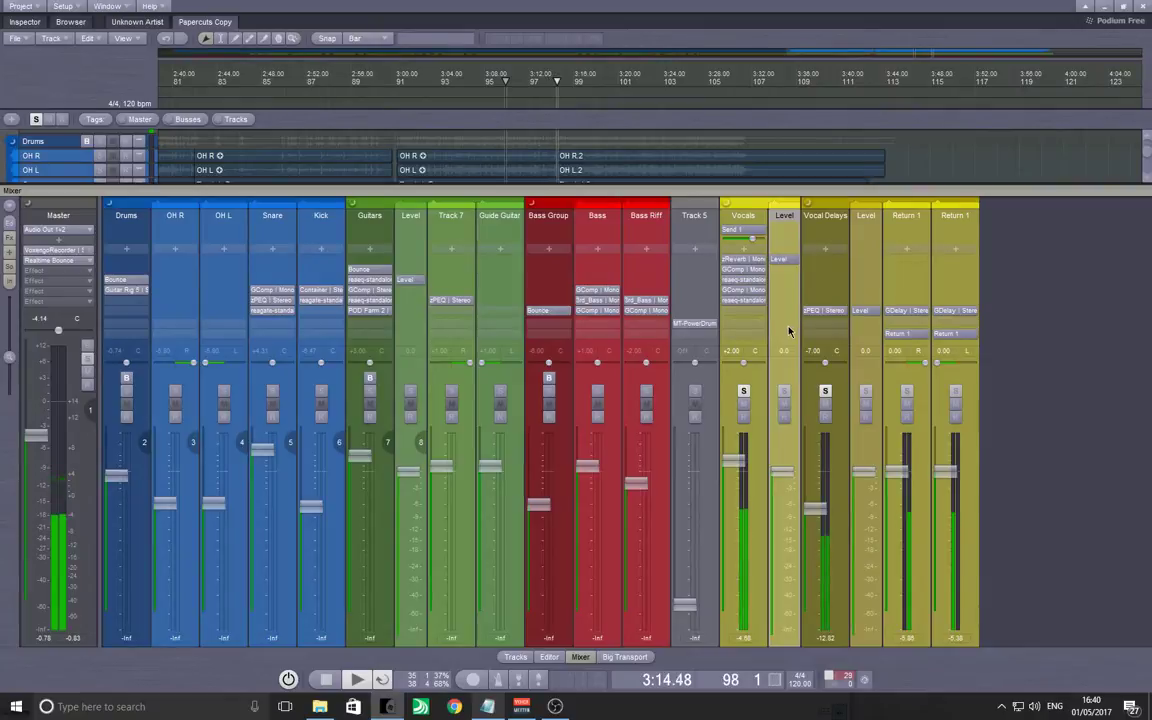
key("space")
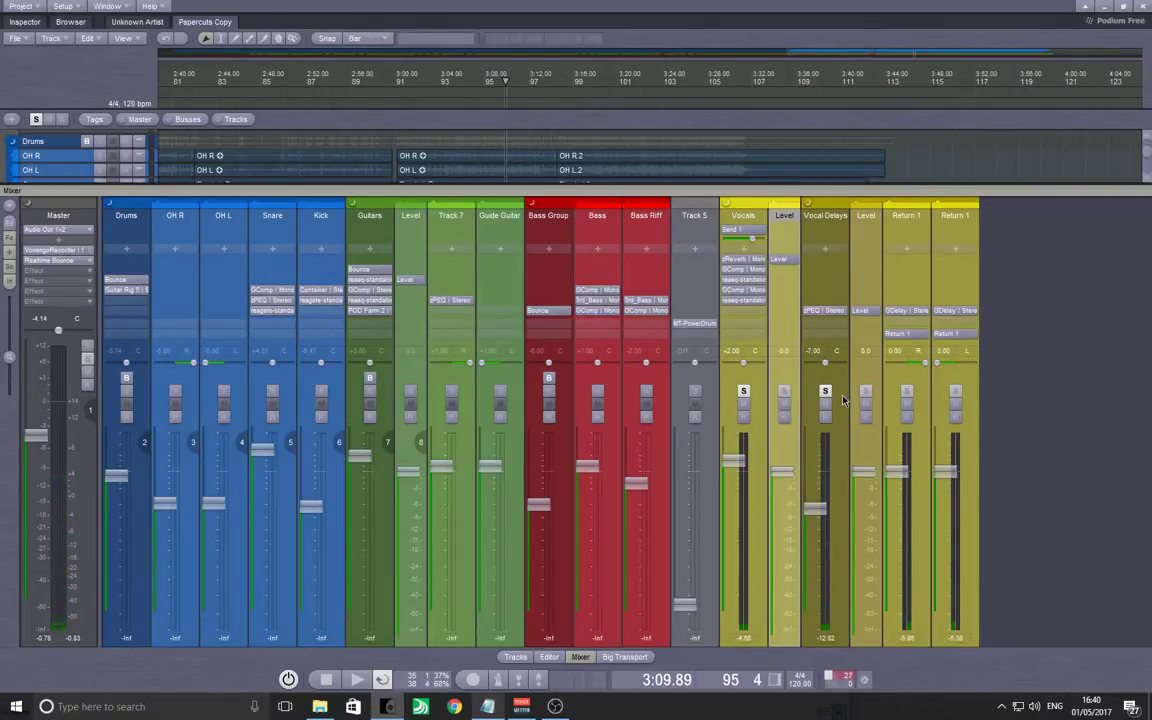
Unsolo Vocal Delays and compare the Vocals from bar 95 with all their effects bypassed and re-enabled.
left_click(826, 391)
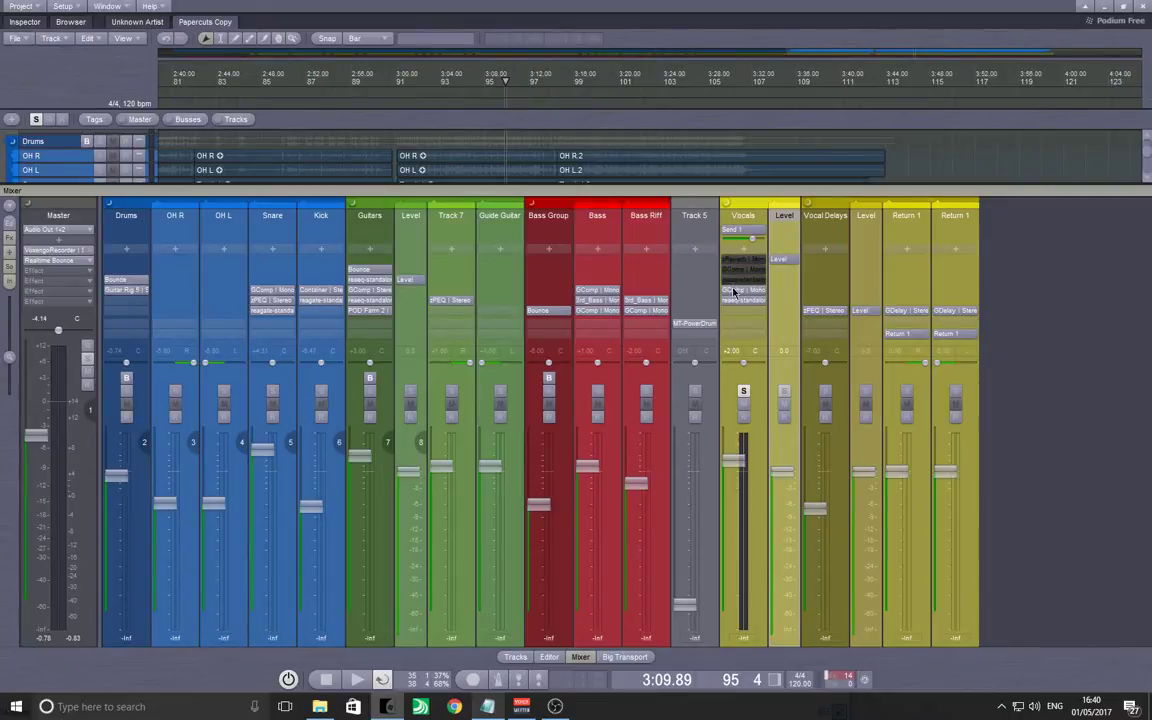
key("space")
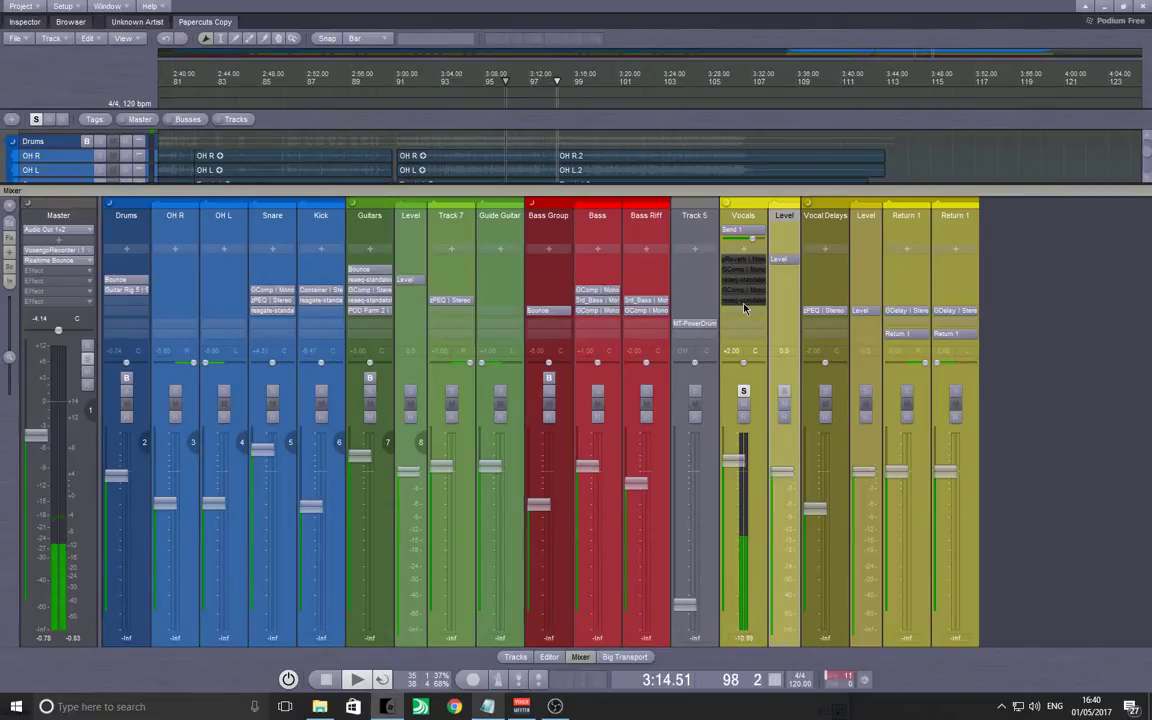
key("space")
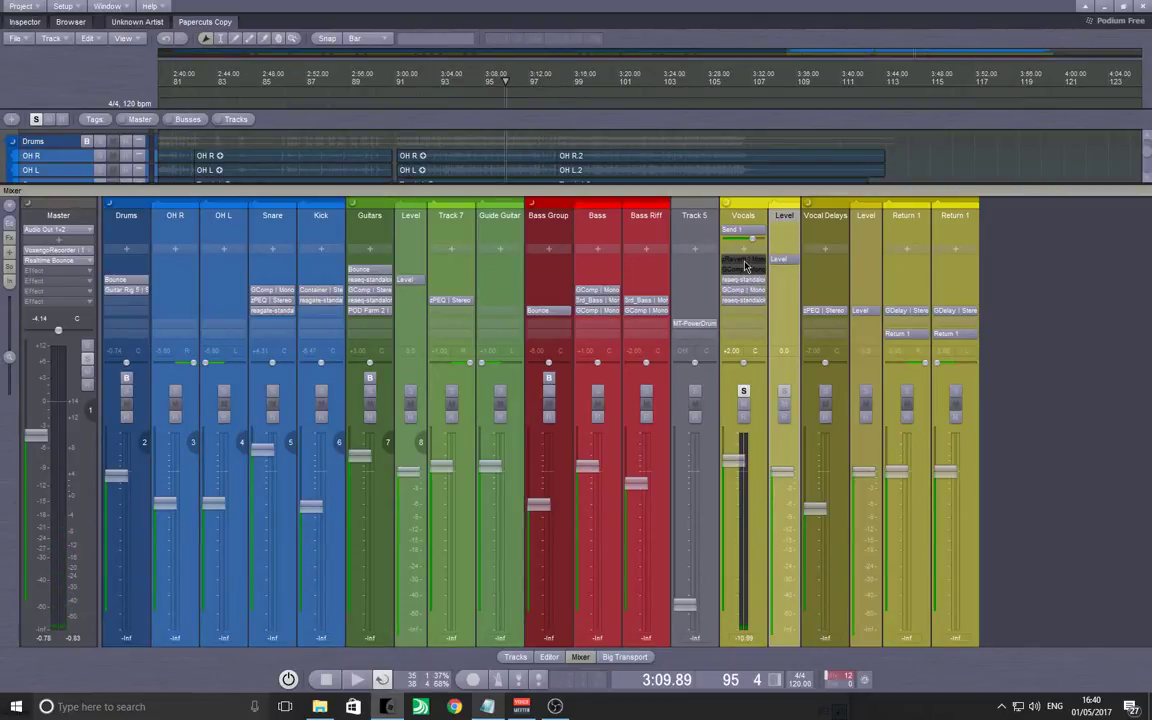
key("space")
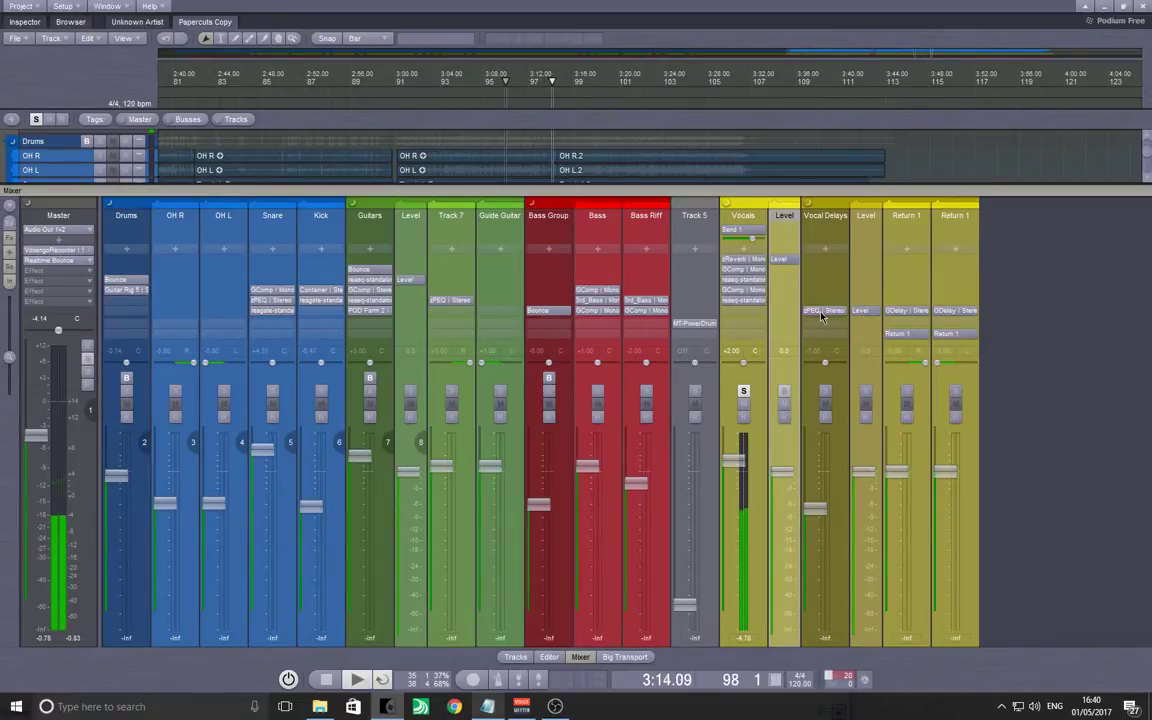
key("space")
Solo the vocal reverb's Level track and Vocal Delays alongside Vocals, and play the passage from bar 95.
left_click(784, 391)
key("space")
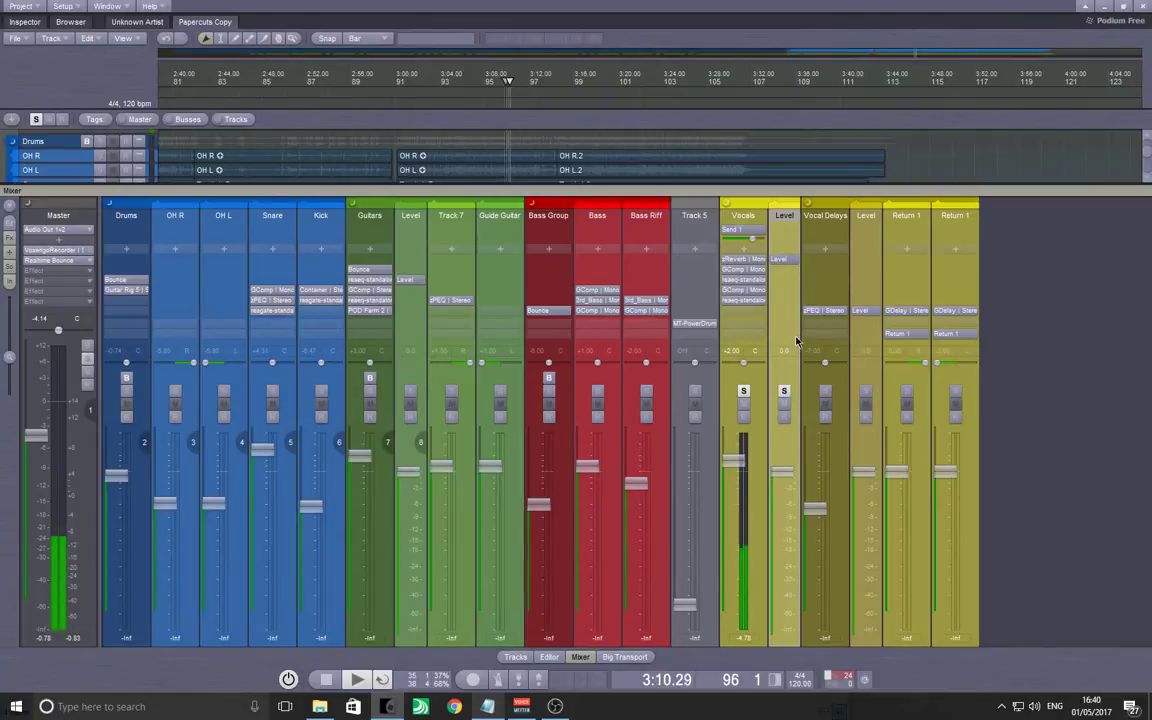
left_click(825, 391)
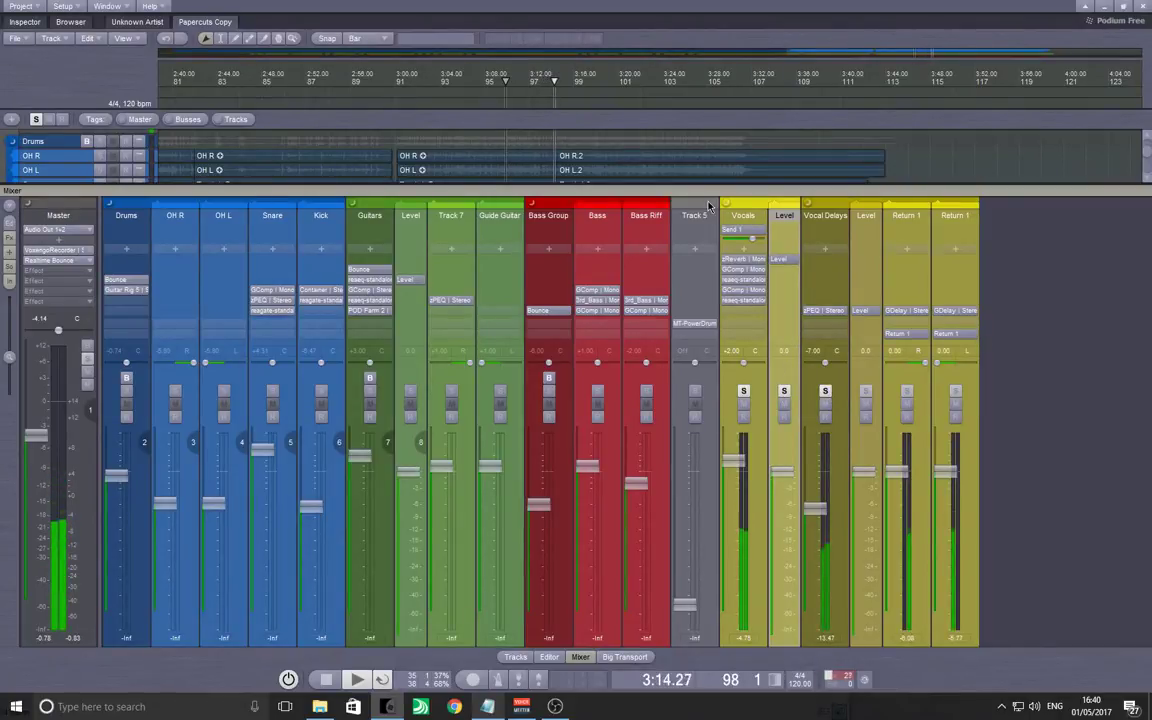
key("space")
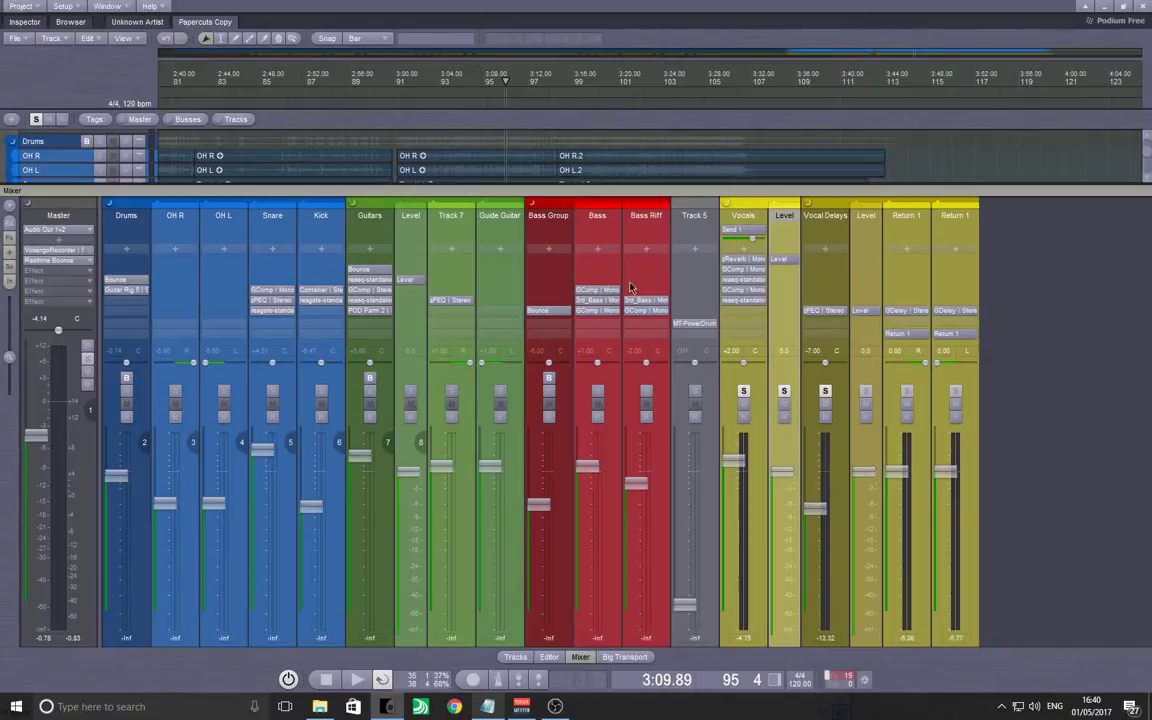
Open the first GComp compressor on Vocals and examine its response while playing the passage from bar 95.
double_click(748, 269)
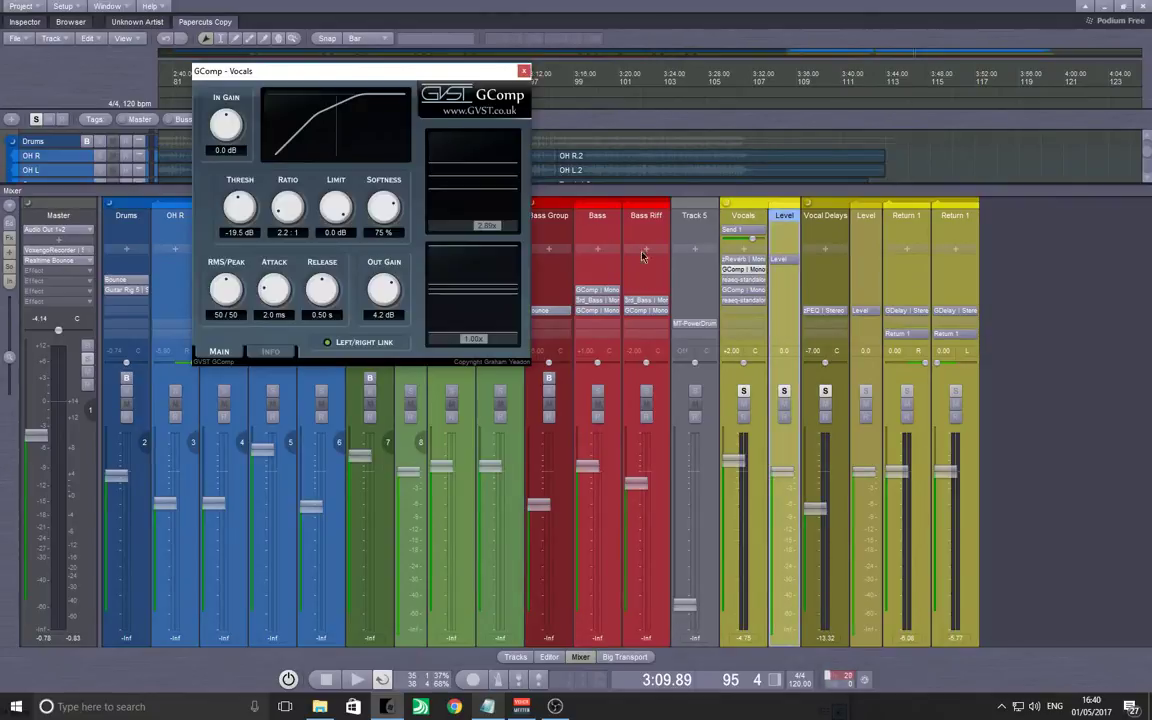
key("space")
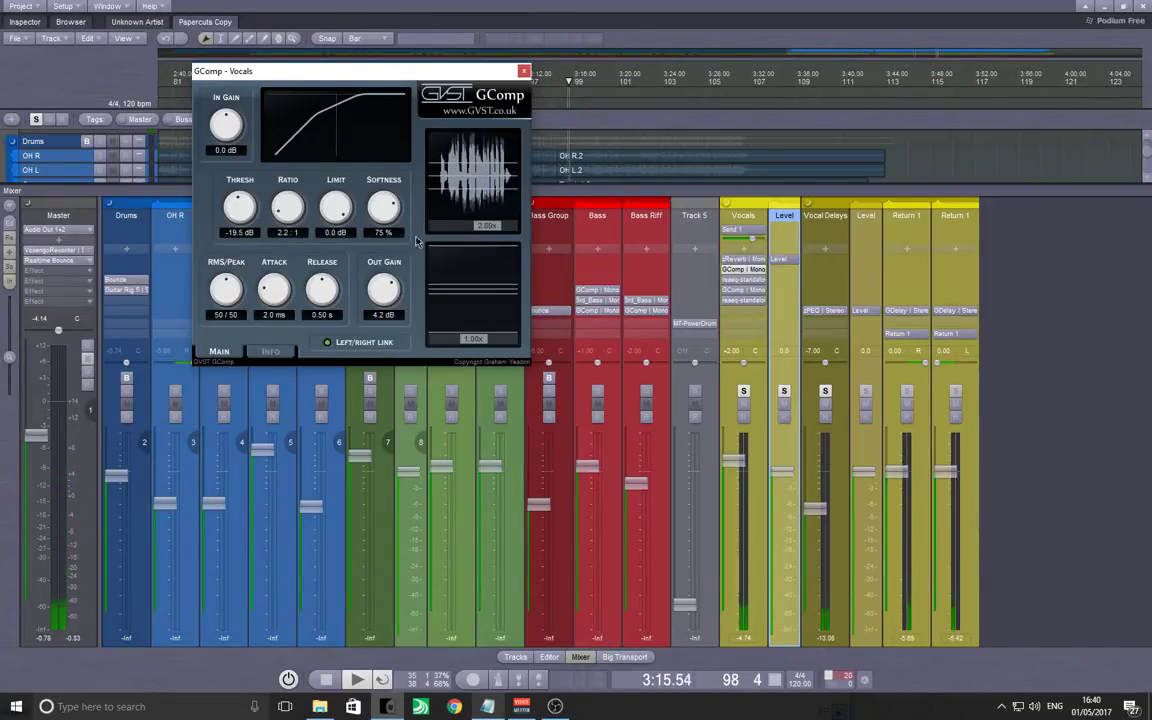
key("space")
key("space")
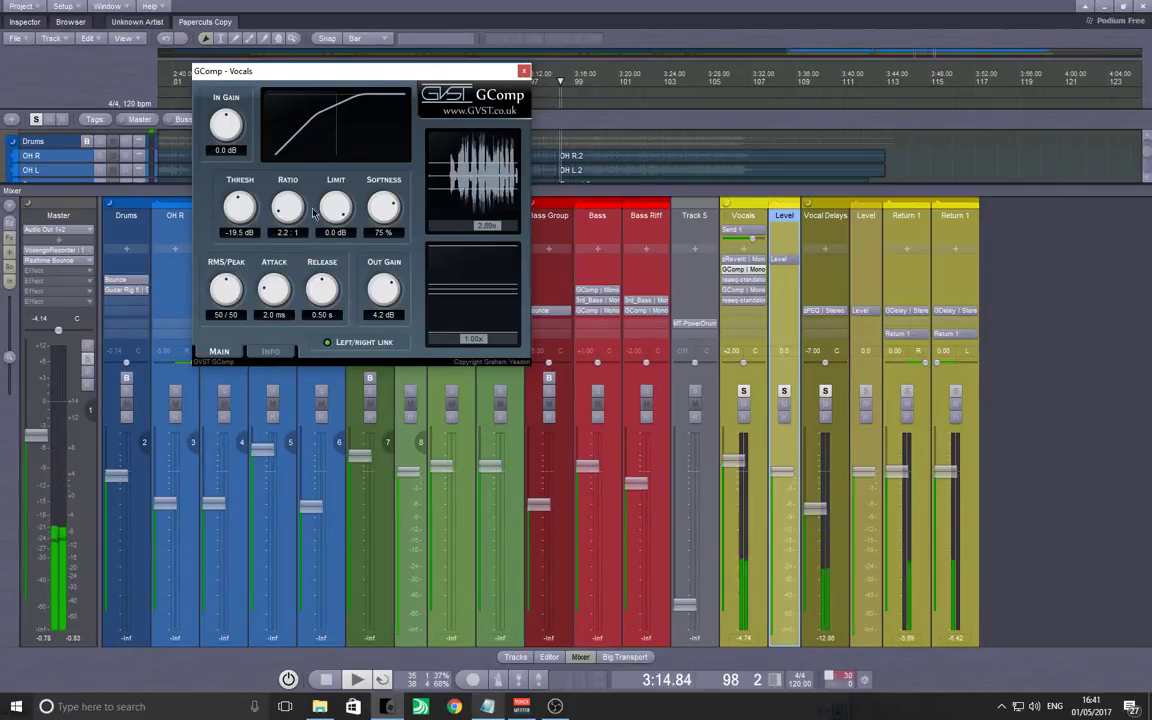
key("space")
Return to the arrangement, close the GComp editor, and play the soloed vocals briefly from about bar 72.
key("F3")
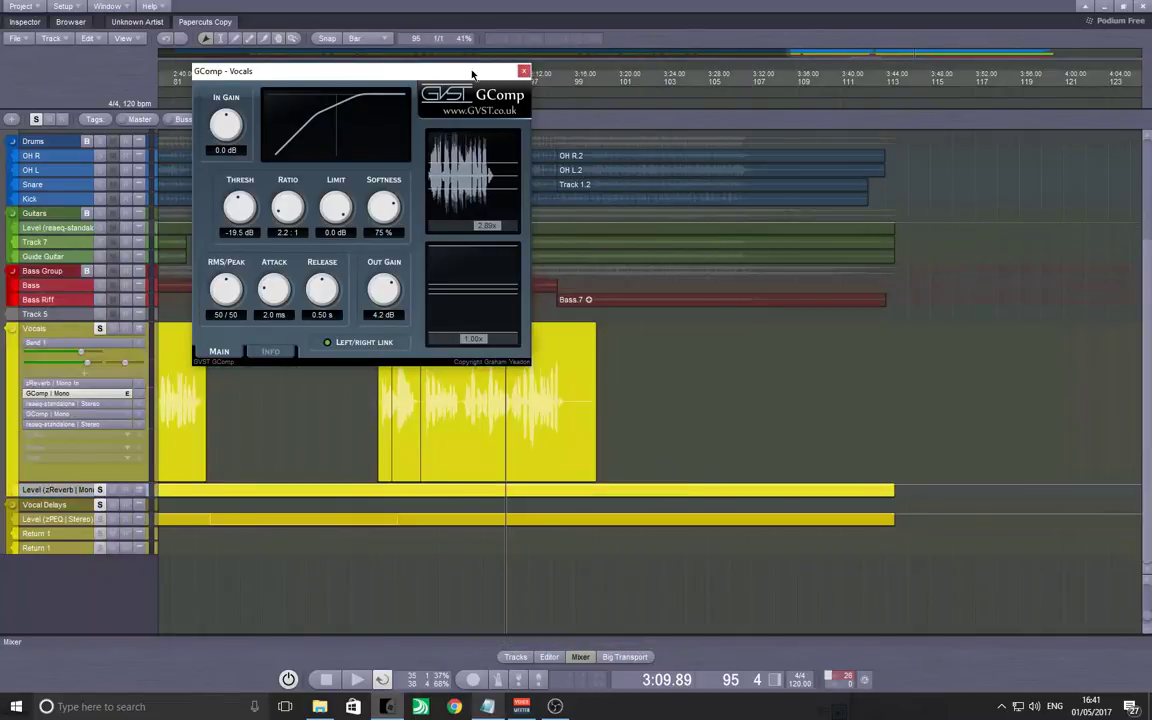
left_click(523, 71)
scroll(344, 357, "left", 3)
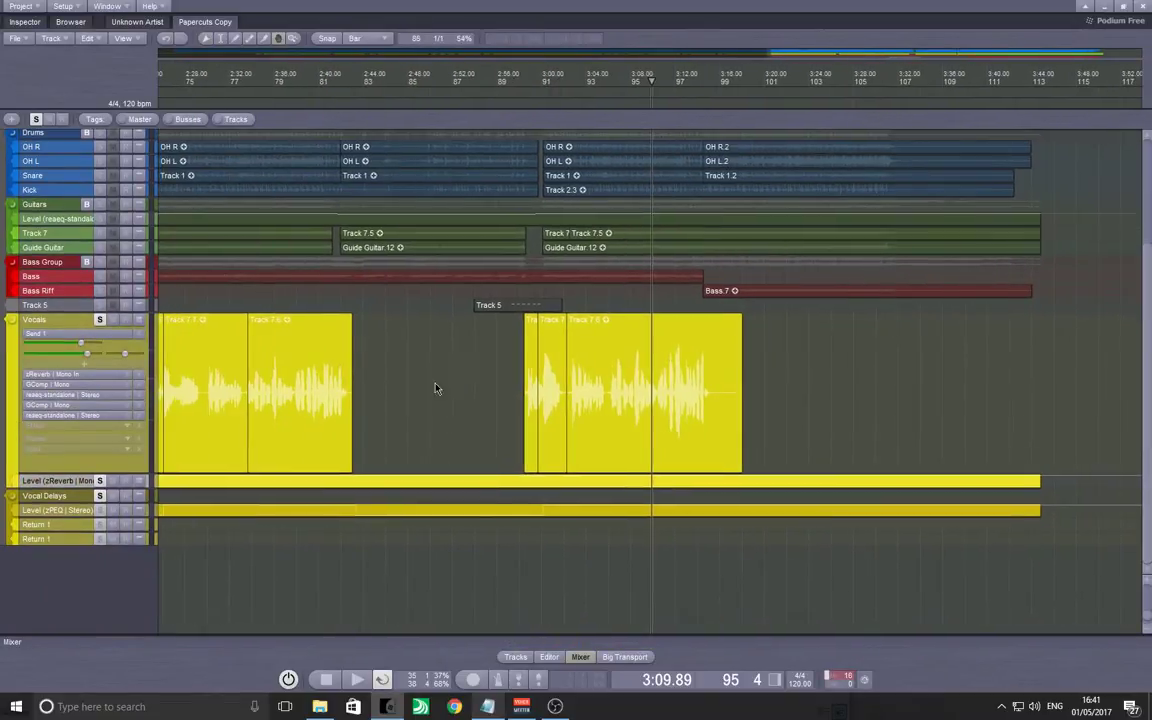
left_click(571, 442)
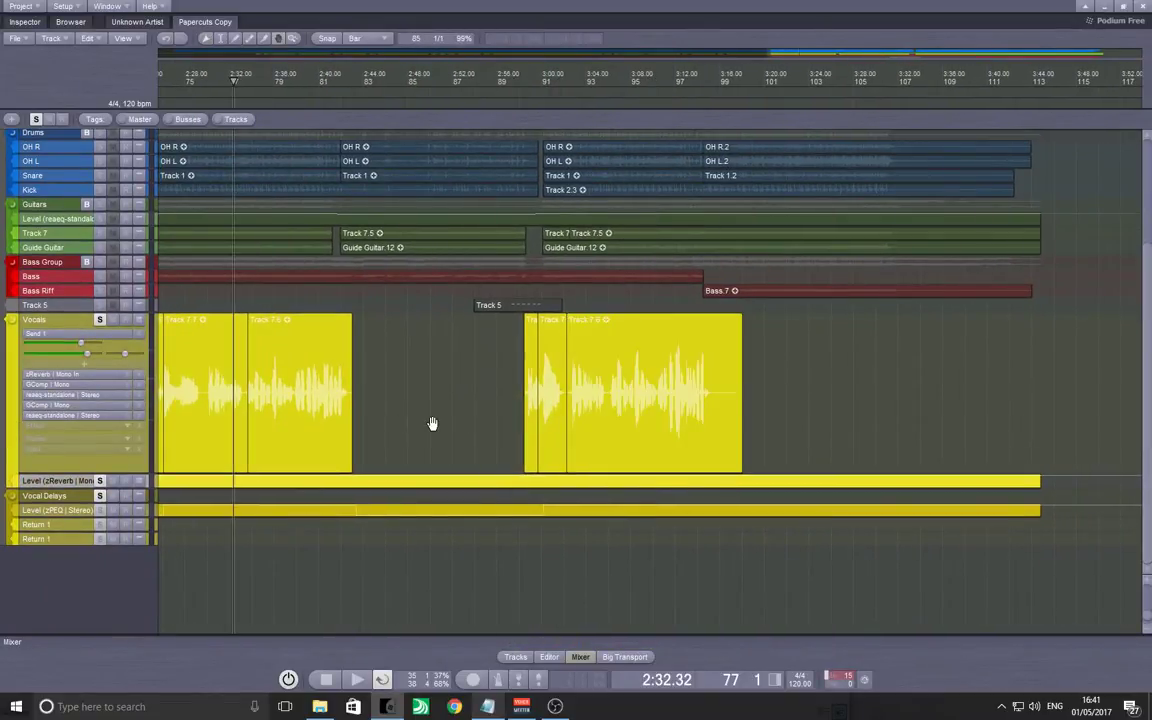
scroll(432, 424, "left", 4)
left_click(357, 421)
left_click_drag(357, 420, 292, 414)
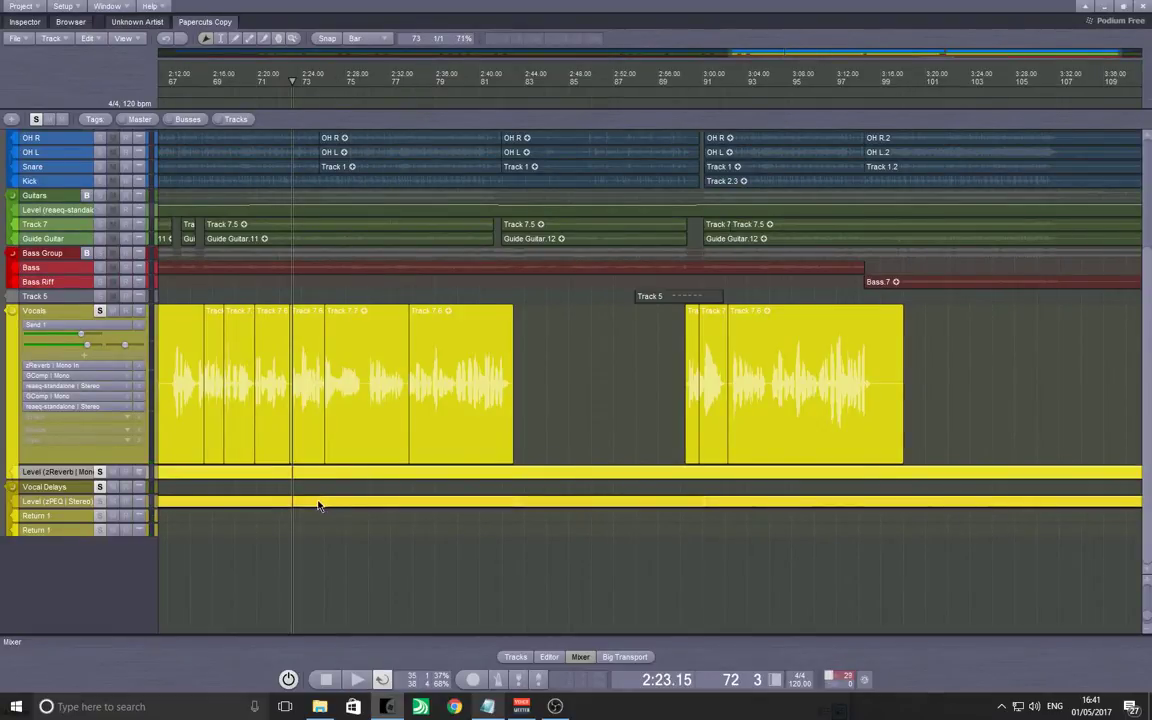
key("space")
key("space")
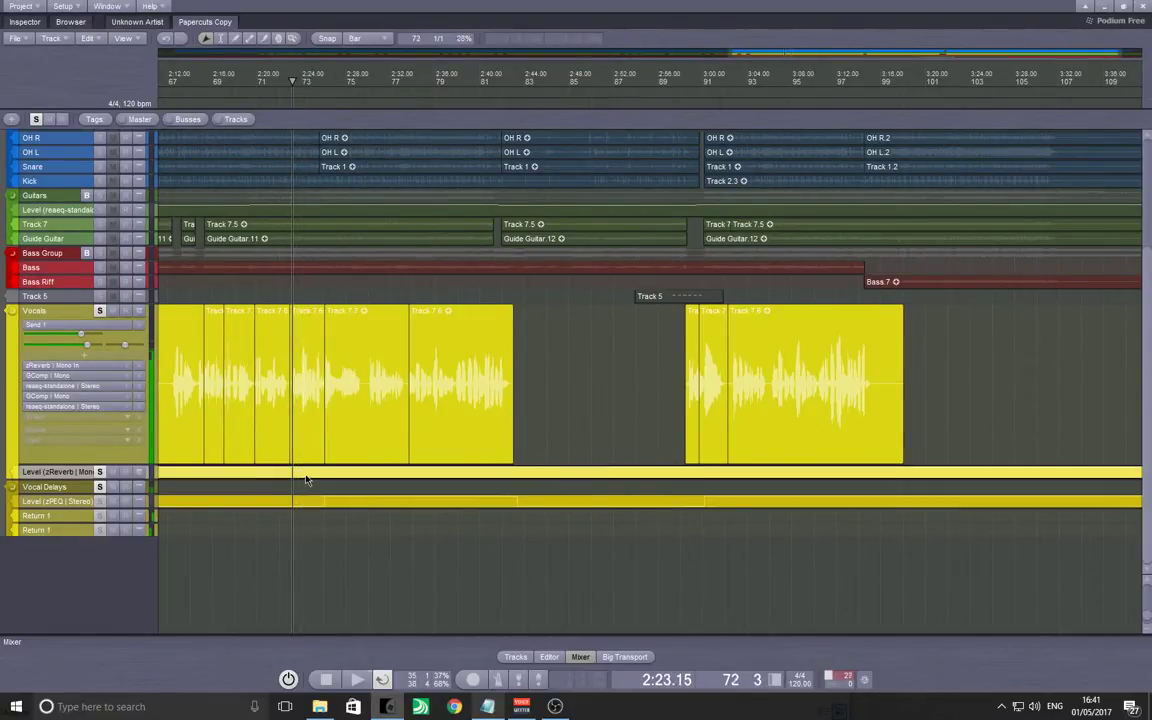
Play the soloed vocals with their reverb and delays from the start of bar 70.
left_click_drag(392, 445, 653, 455)
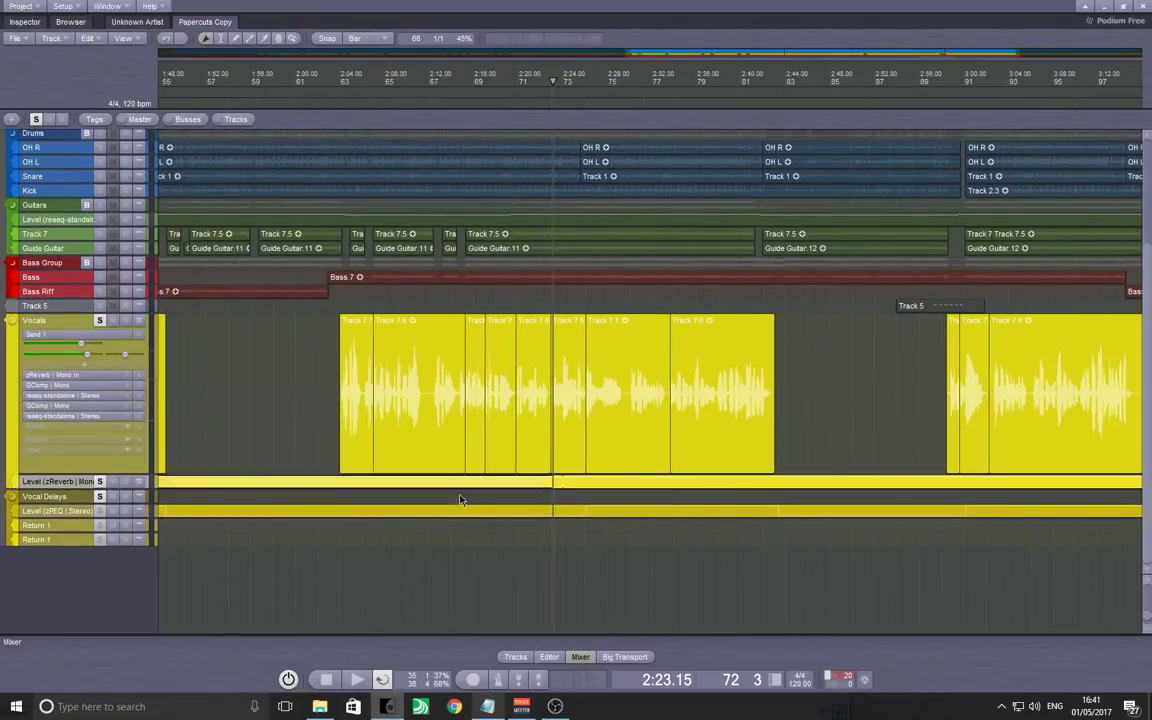
left_click(438, 484)
left_click(500, 489)
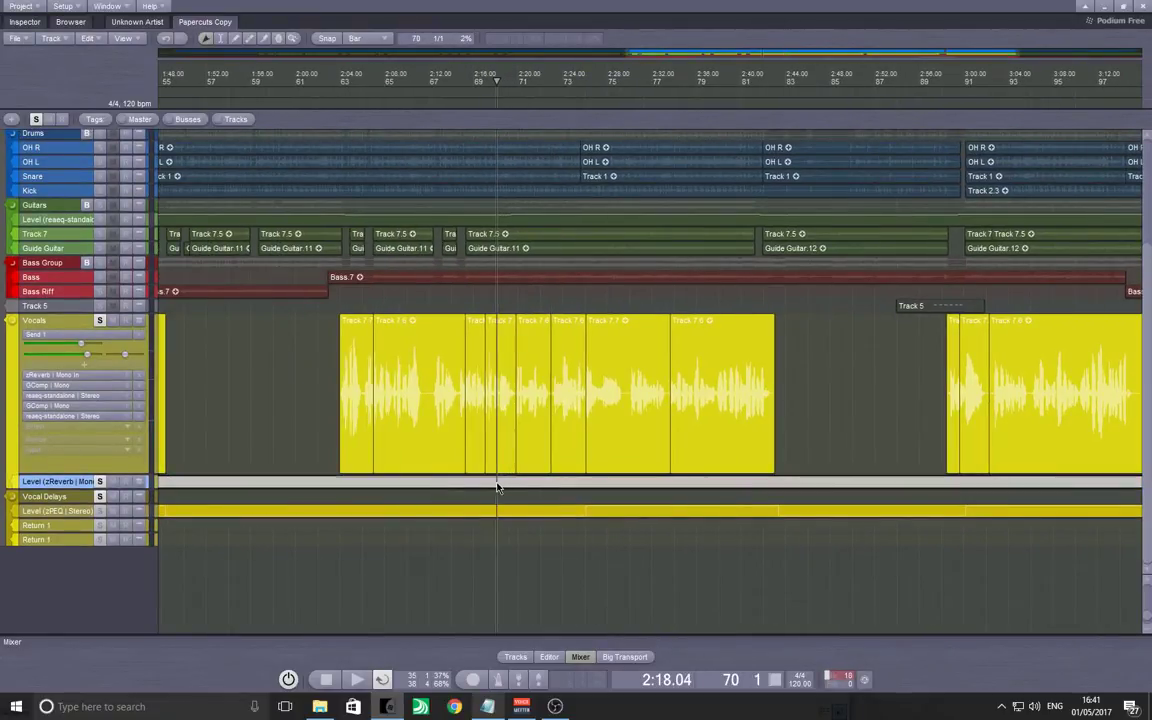
key("space")
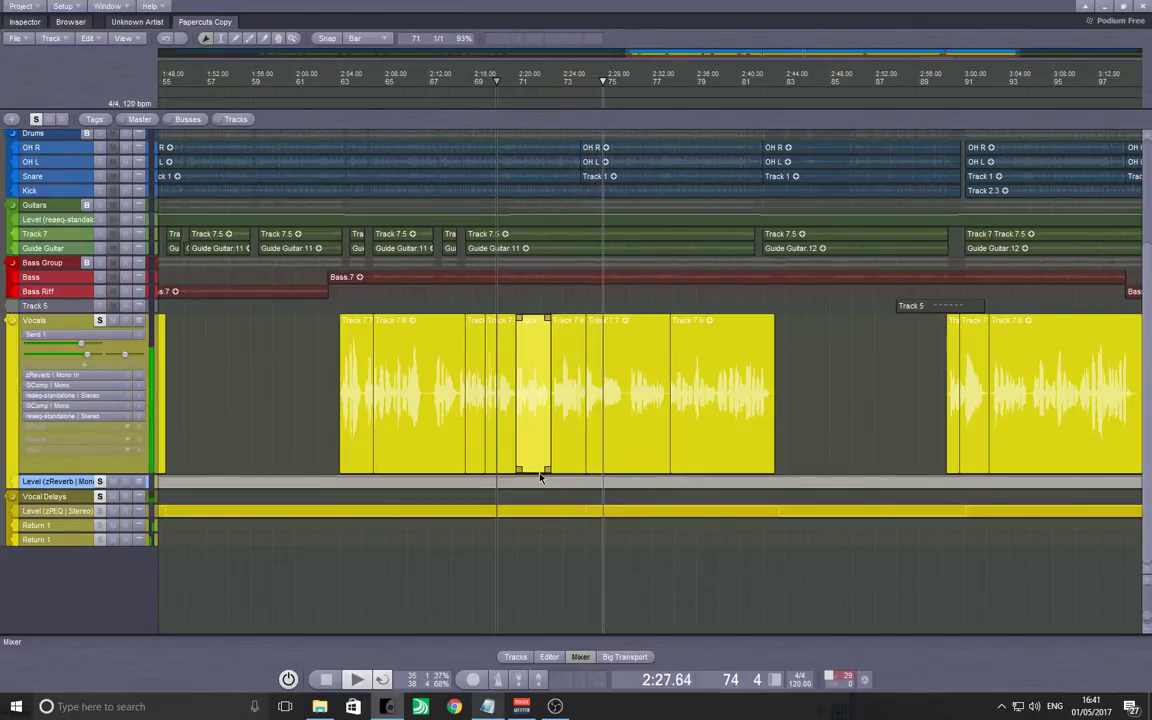
left_click(314, 465)
key("space")
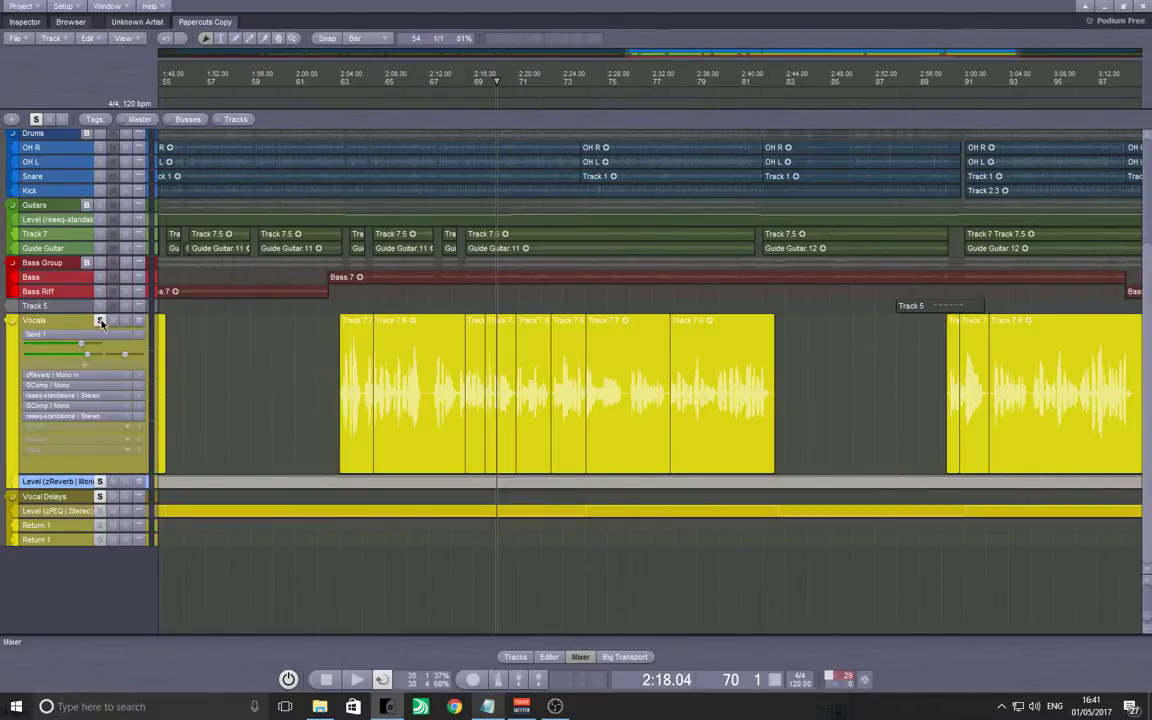
Clear the solos on Vocals, the reverb Level track and Vocal Delays, and save the project.
left_click(99, 497)
left_click(99, 499)
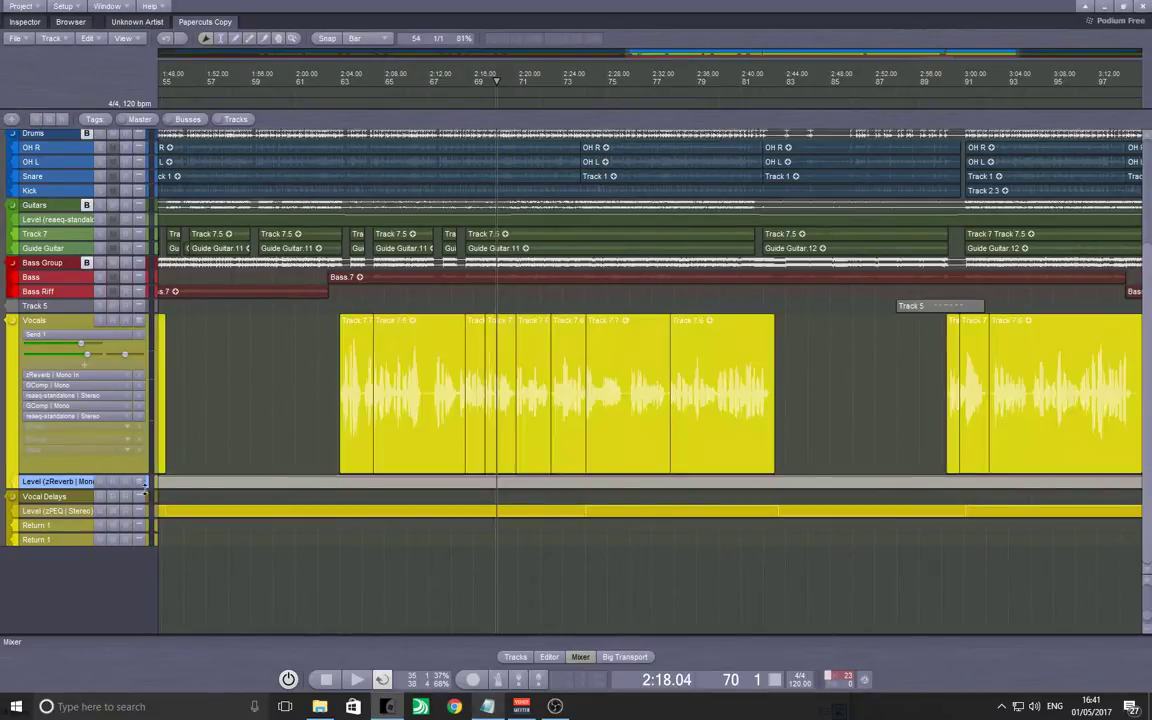
scroll(222, 426, "up", 3)
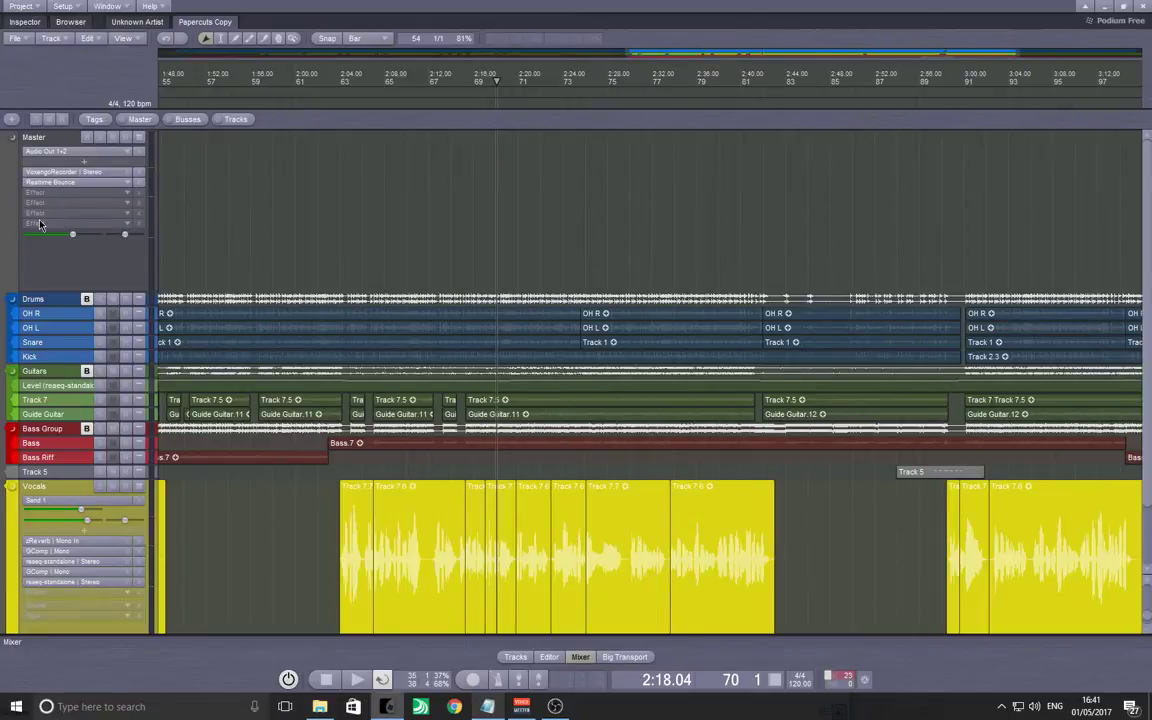
key("ctrl+s")
Insert the DUBturbo4-EQturbo stereo effect on the Master track and move it to the last effect slot.
left_click(50, 214)
left_click(50, 216)
left_click(50, 214)
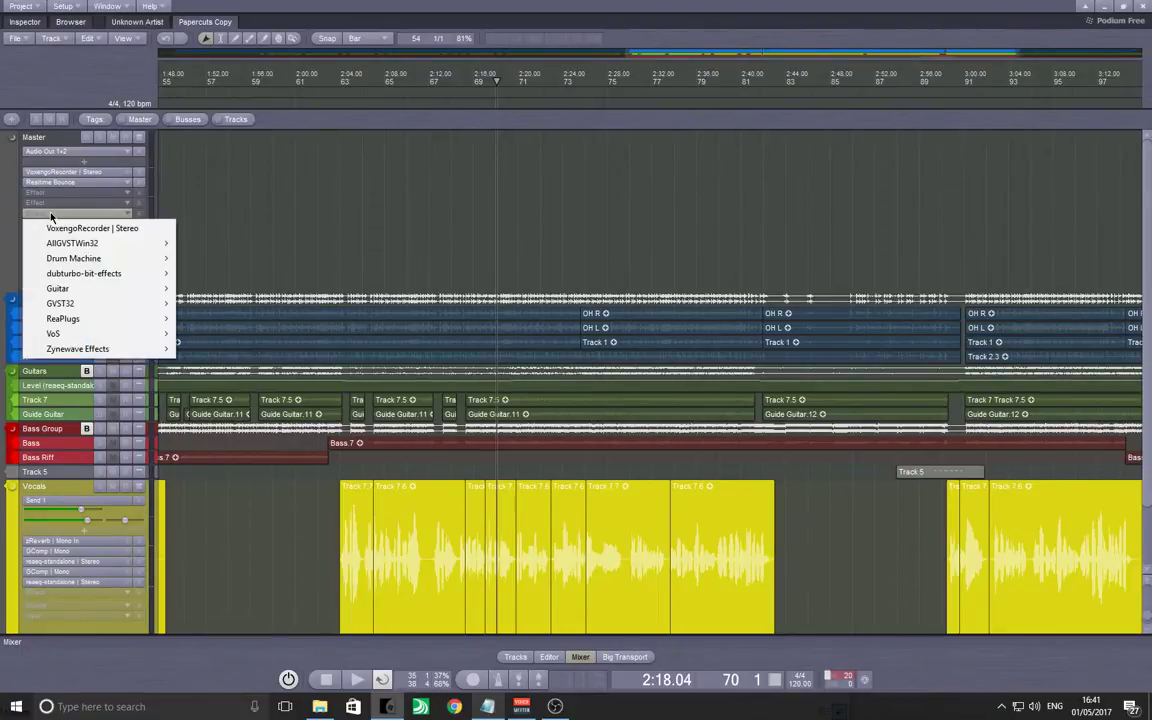
mouse_move(92, 348)
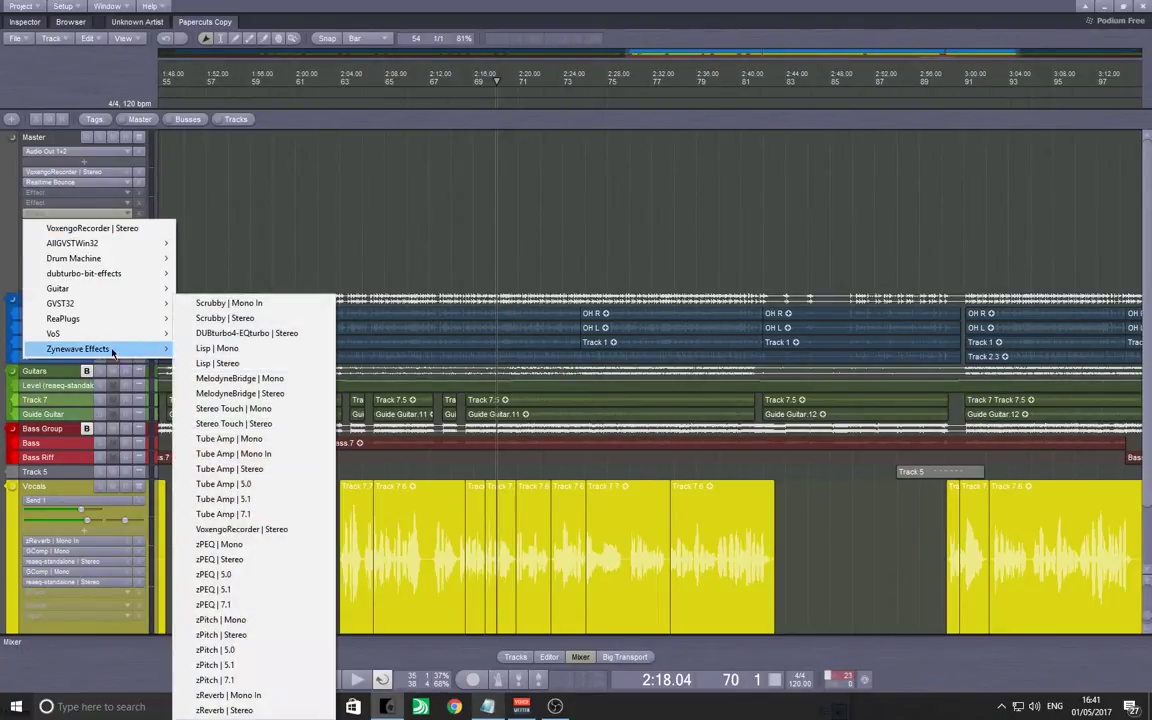
left_click(292, 326)
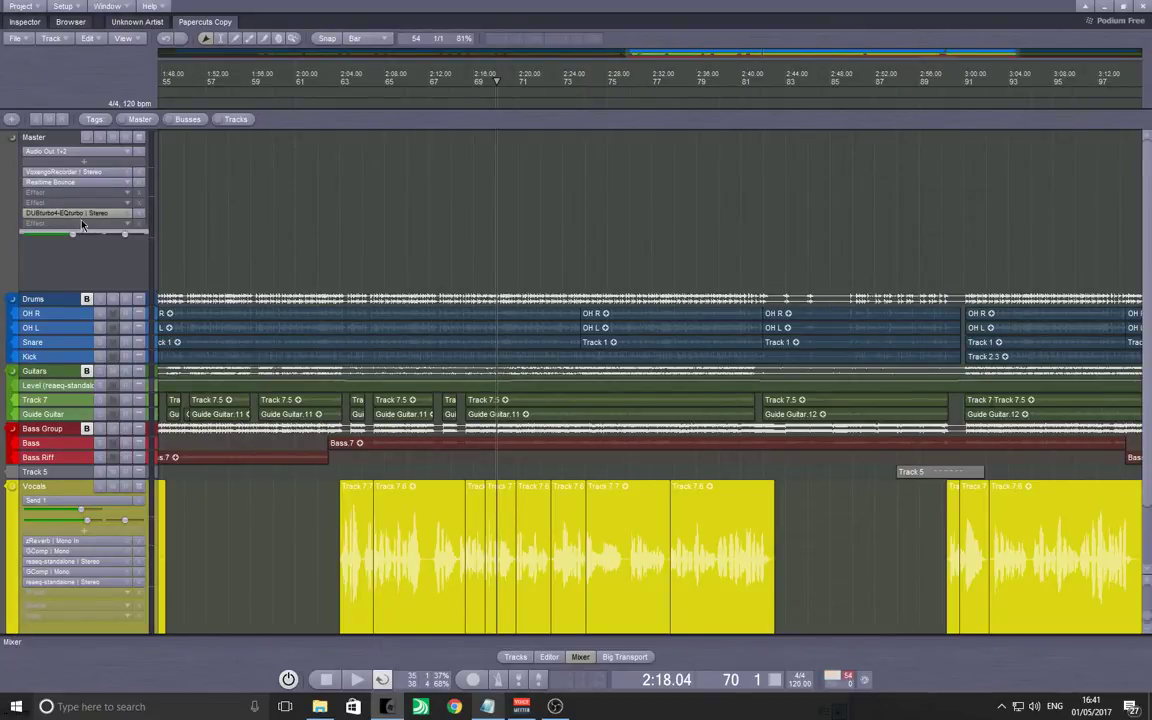
left_click_drag(80, 213, 85, 225)
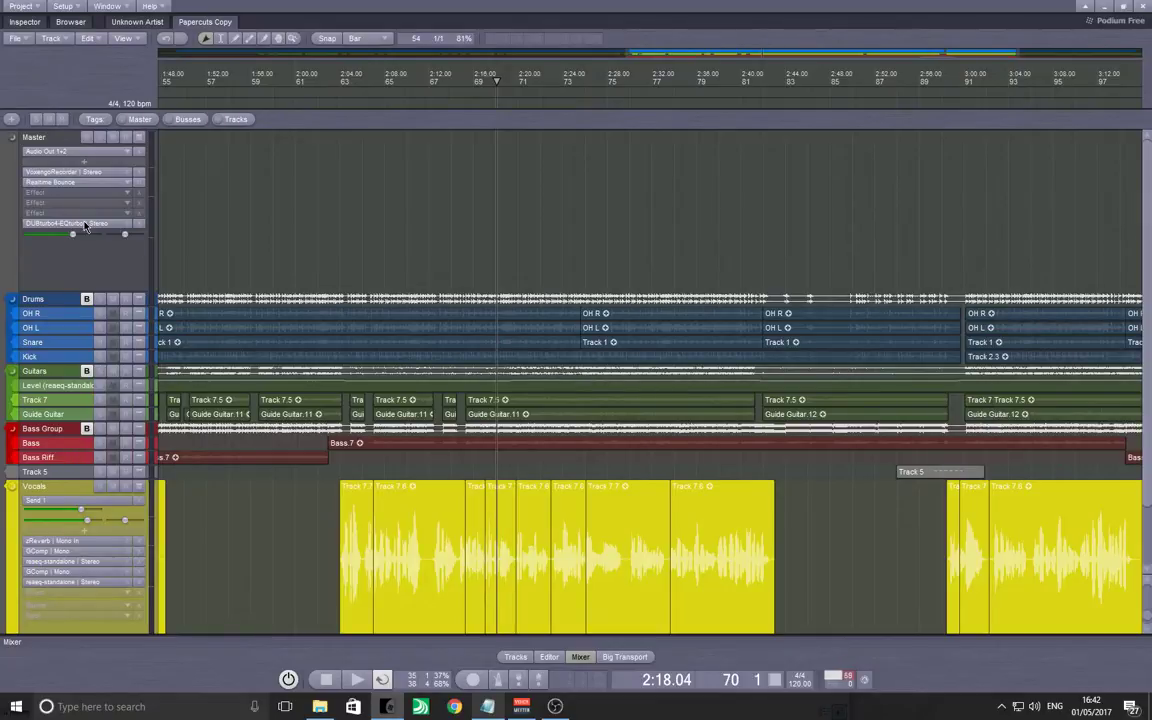
Load the Made For Anything program into the Master track's EQturbo effect and close its editor.
left_click(139, 226)
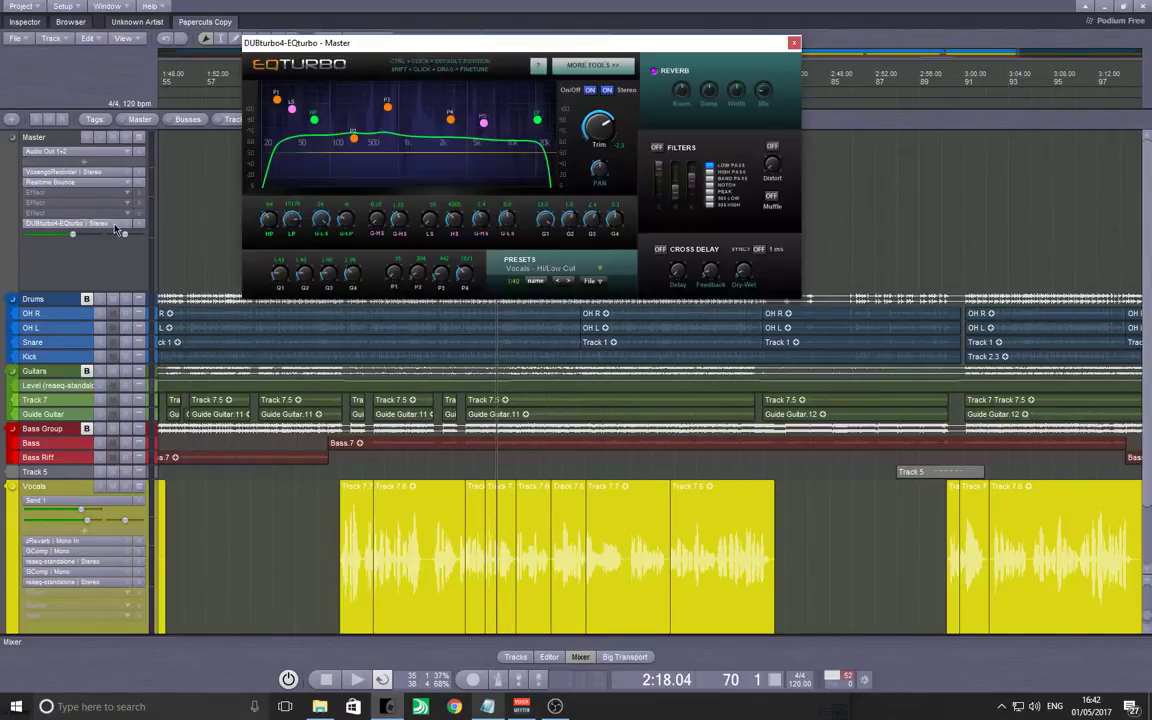
left_click(594, 281)
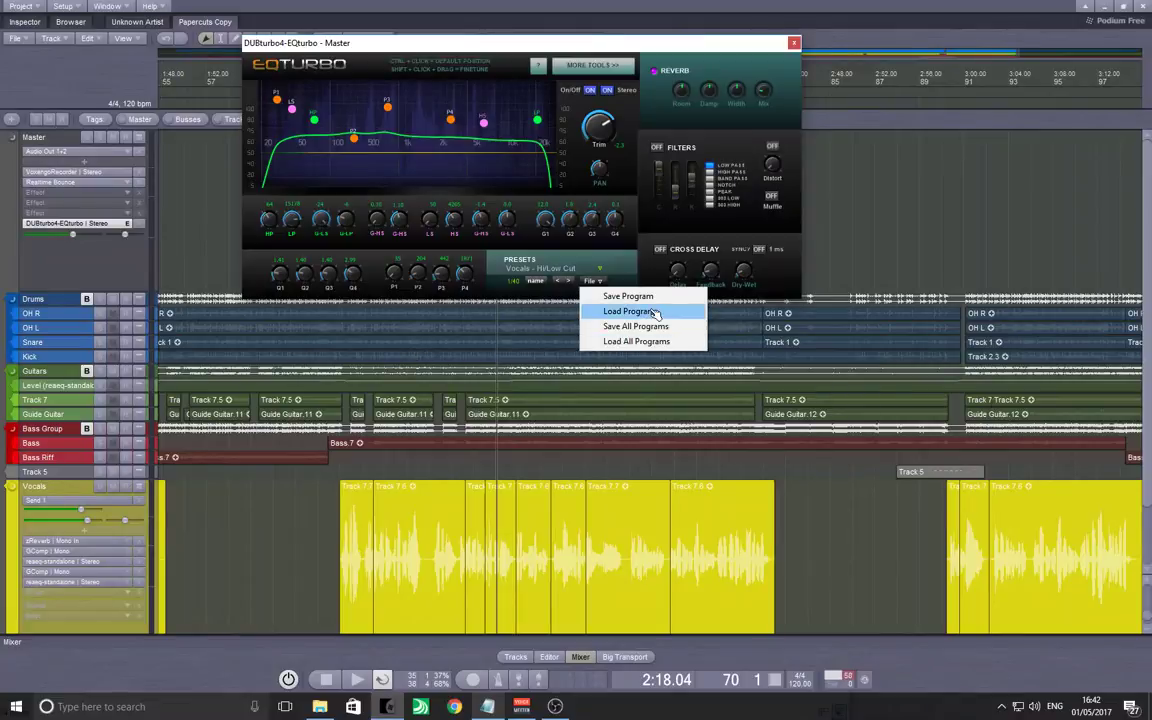
left_click(620, 311)
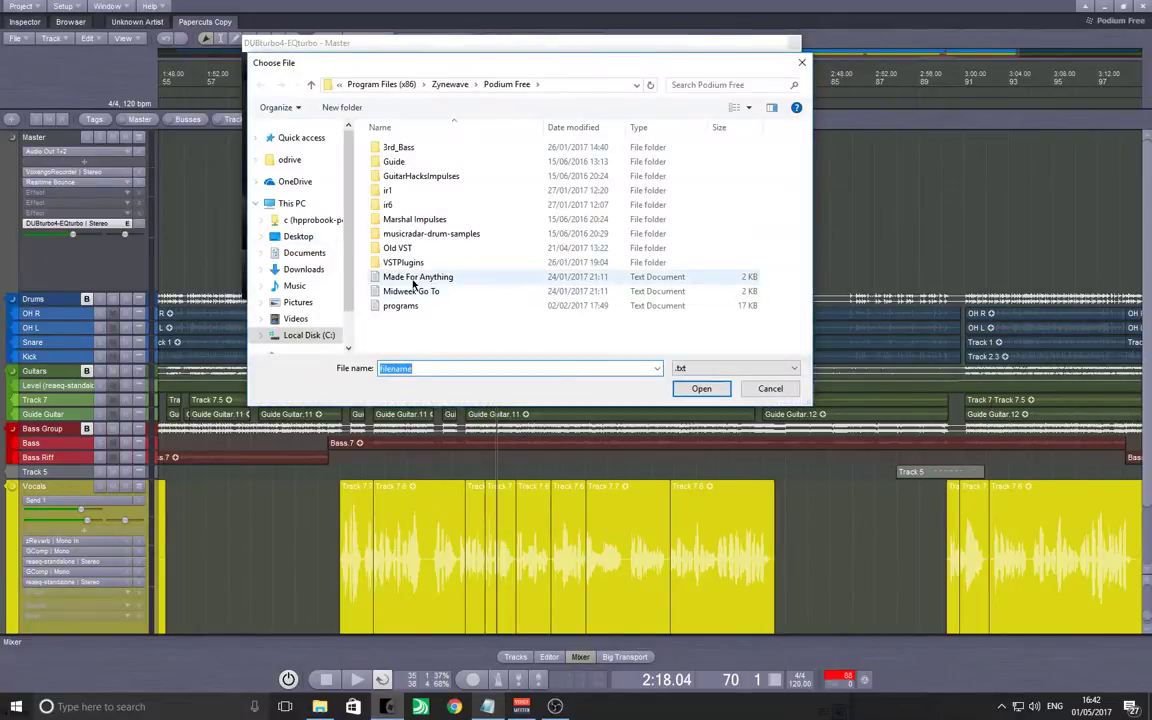
left_click(410, 292)
left_click(703, 389)
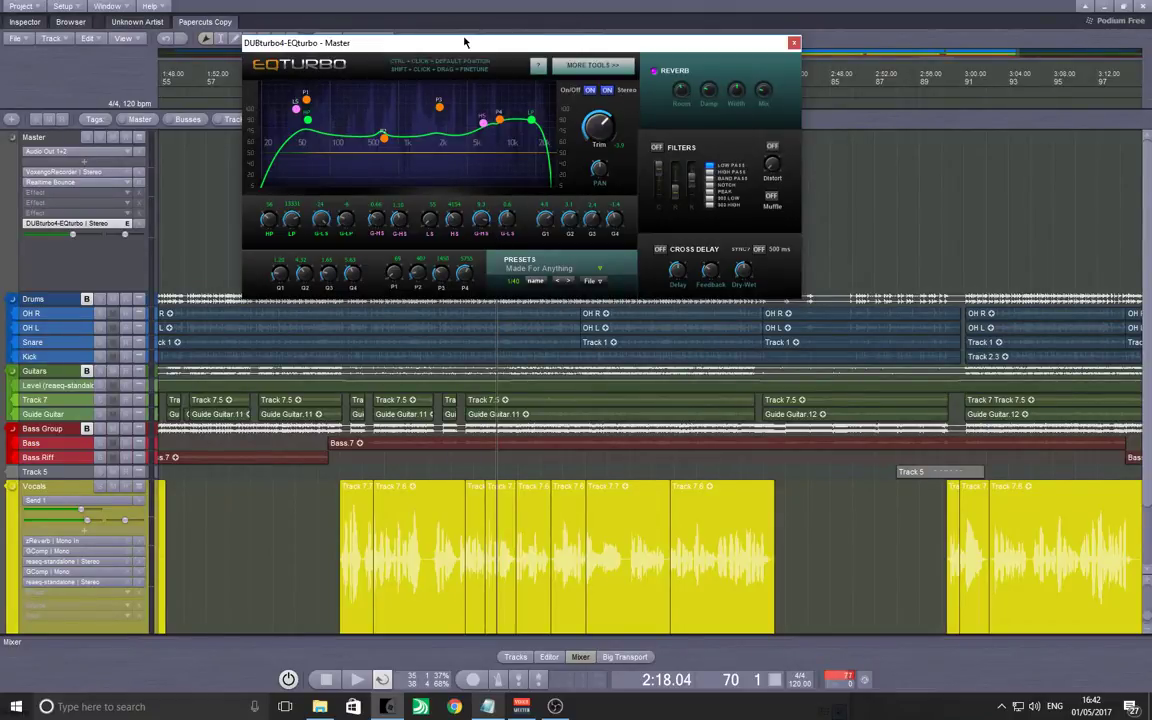
left_click_drag(470, 47, 433, 133)
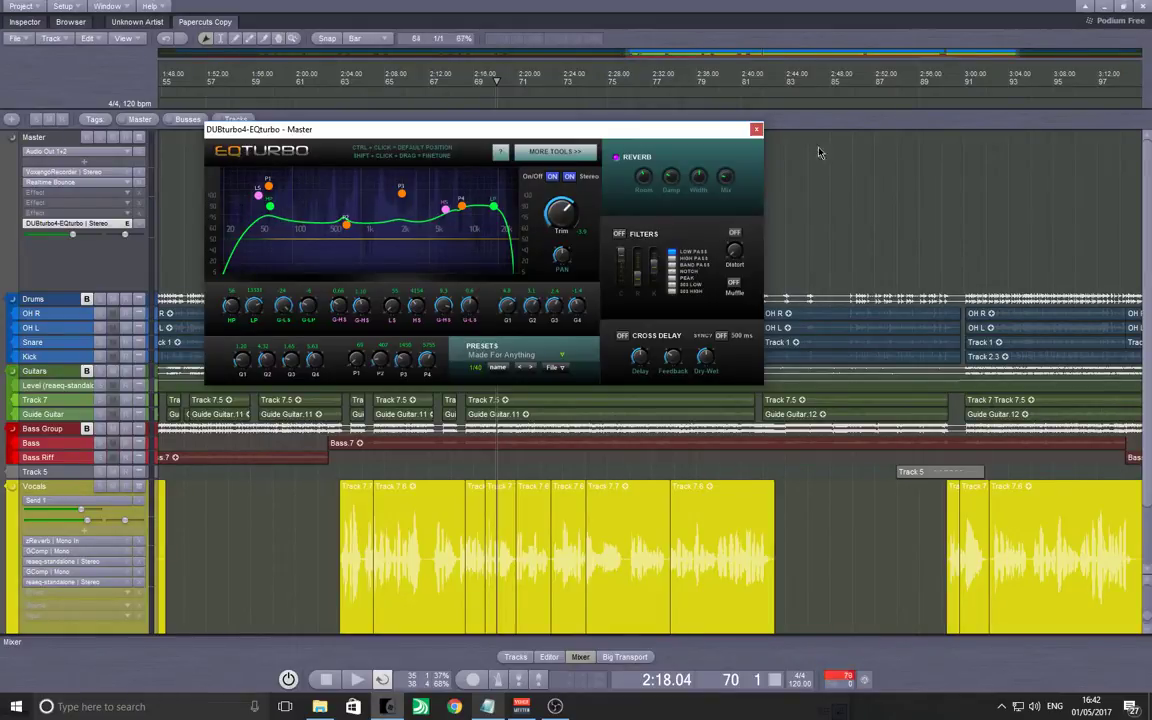
left_click(757, 130)
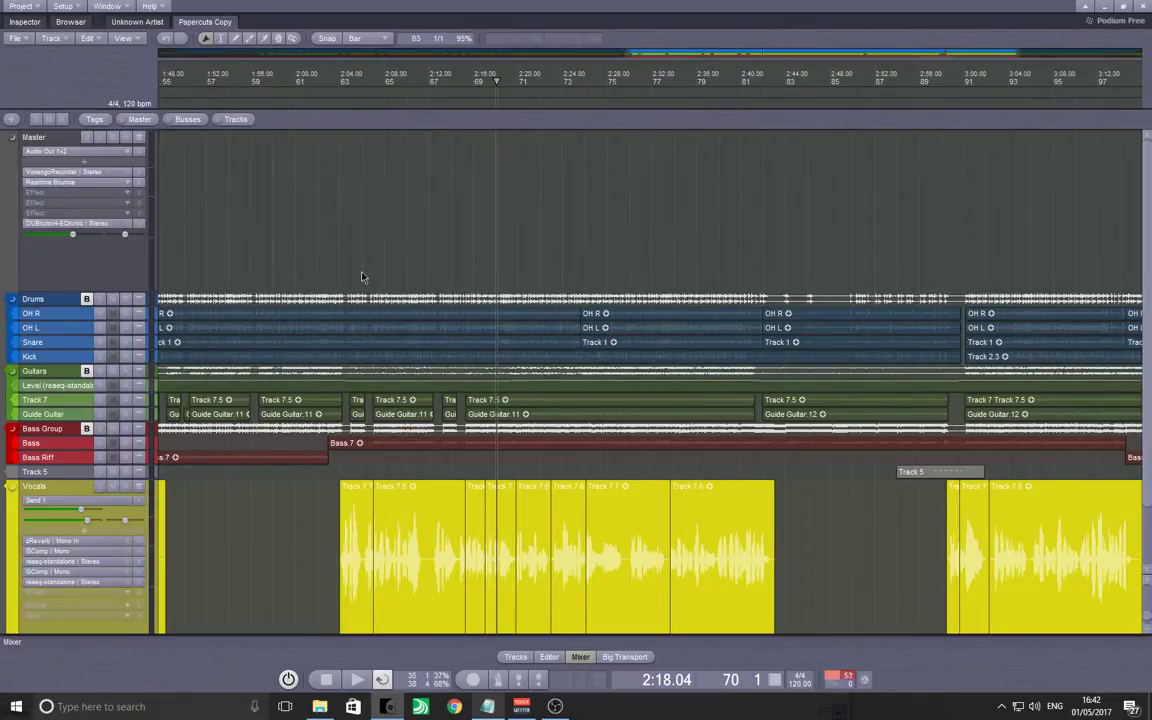
Play the mix from about bar 63 to hear the EQturbo effect's influence on the Master, then stop.
mouse_move(357, 258)
left_mouse_down()
mouse_move(373, 244)
mouse_move(346, 246)
left_mouse_up()
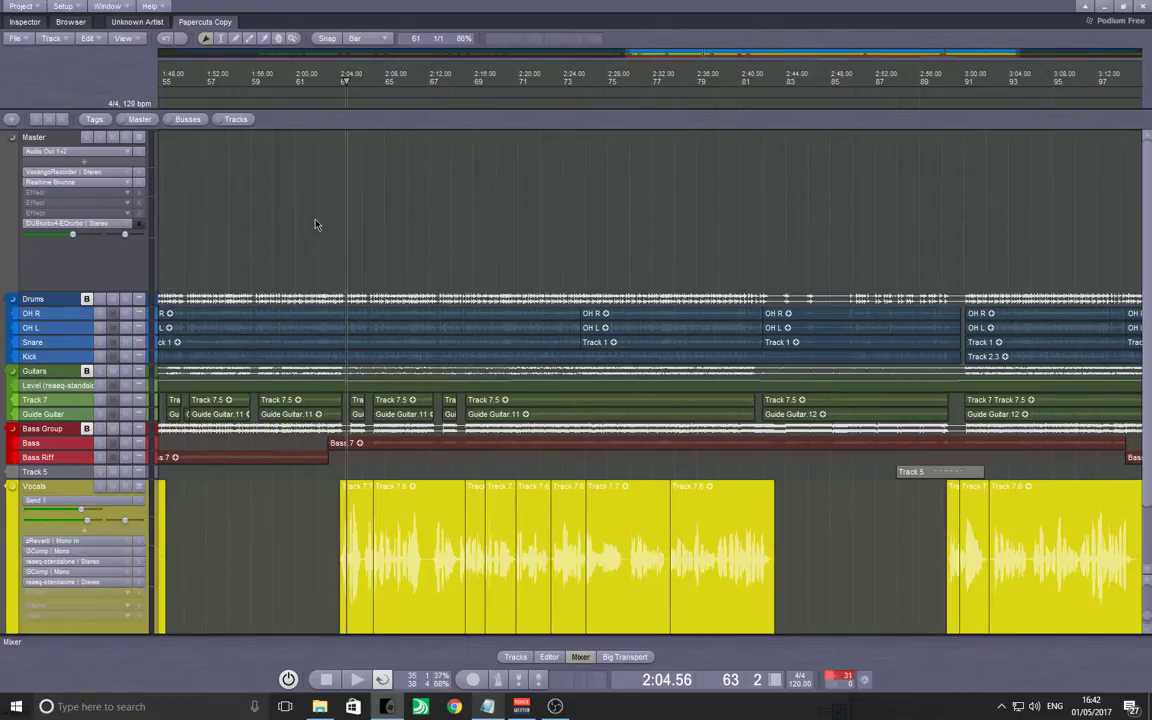
key("space")
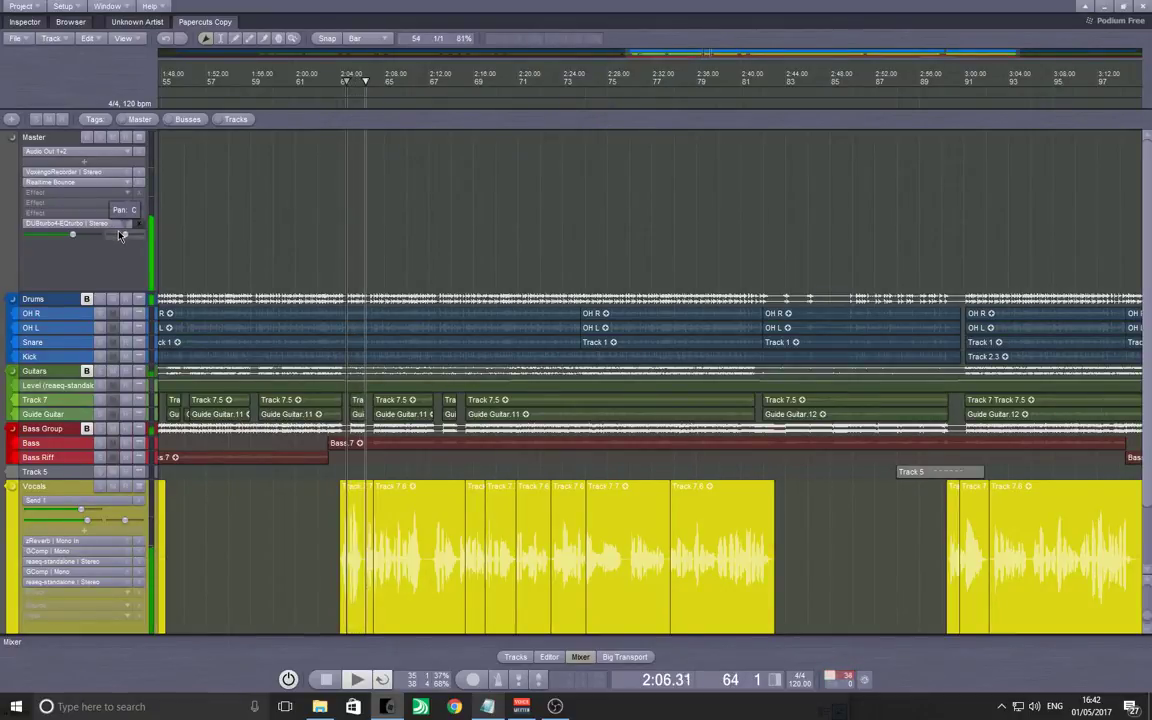
mouse_move(124, 236)
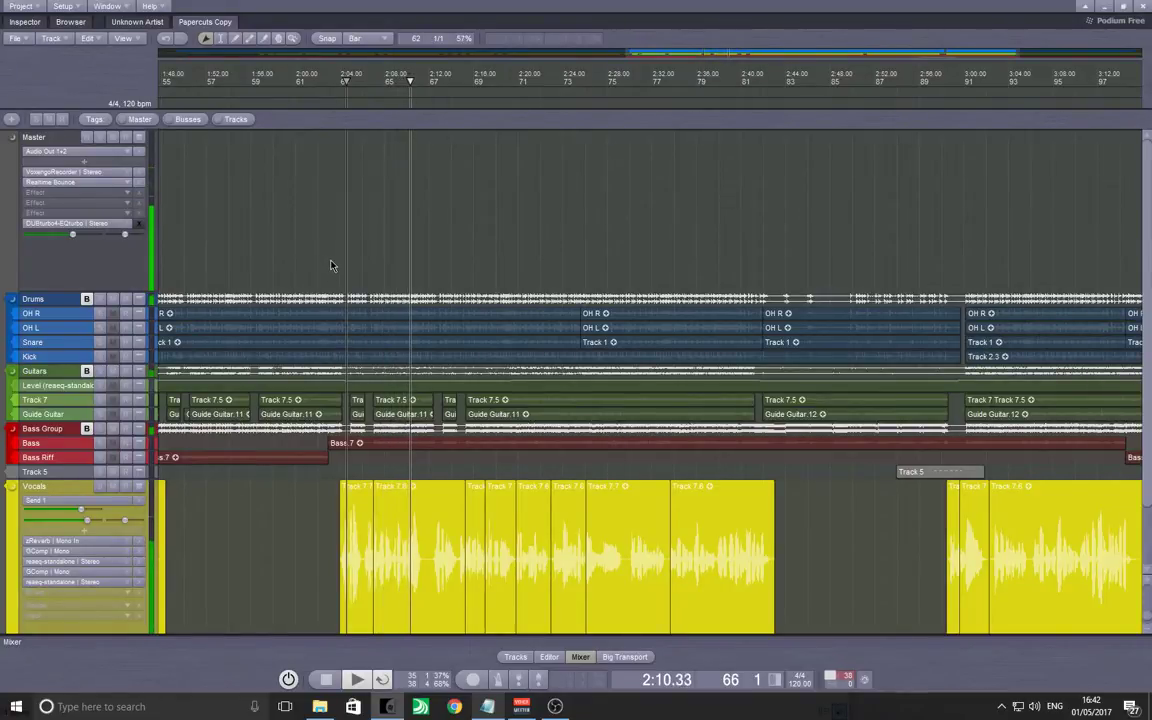
key("space")
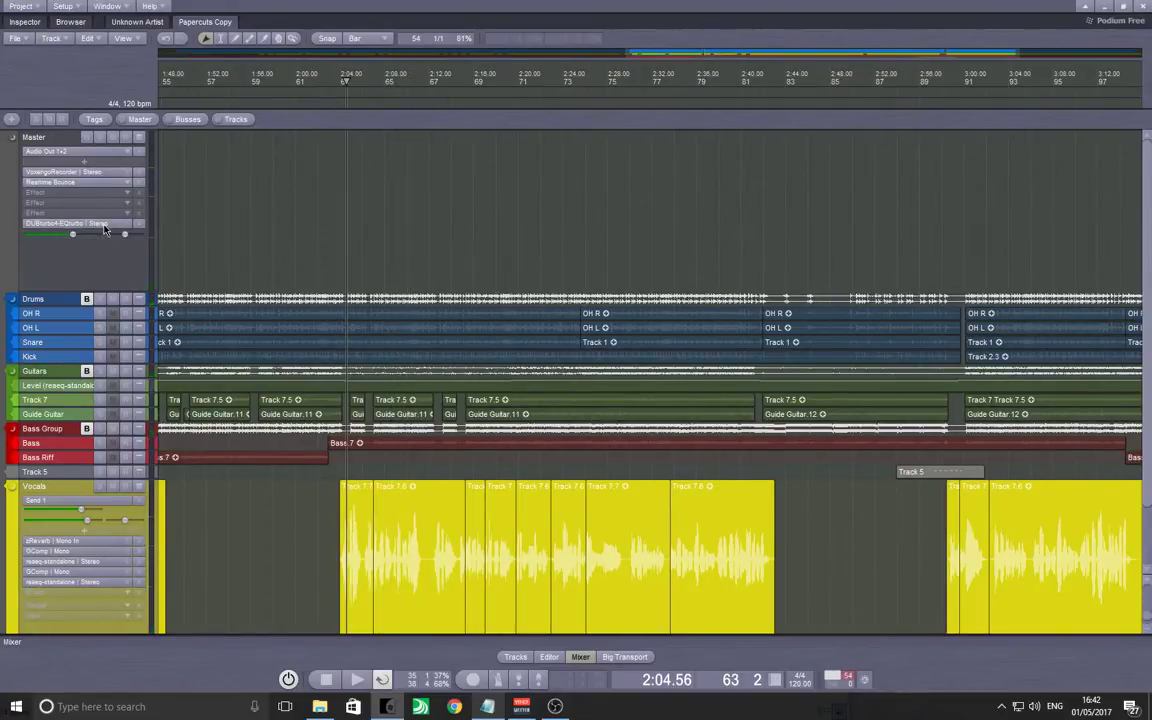
Restart playback from bar 63, show the mixer and raise the Master level to -1.14 dB.
key("space")
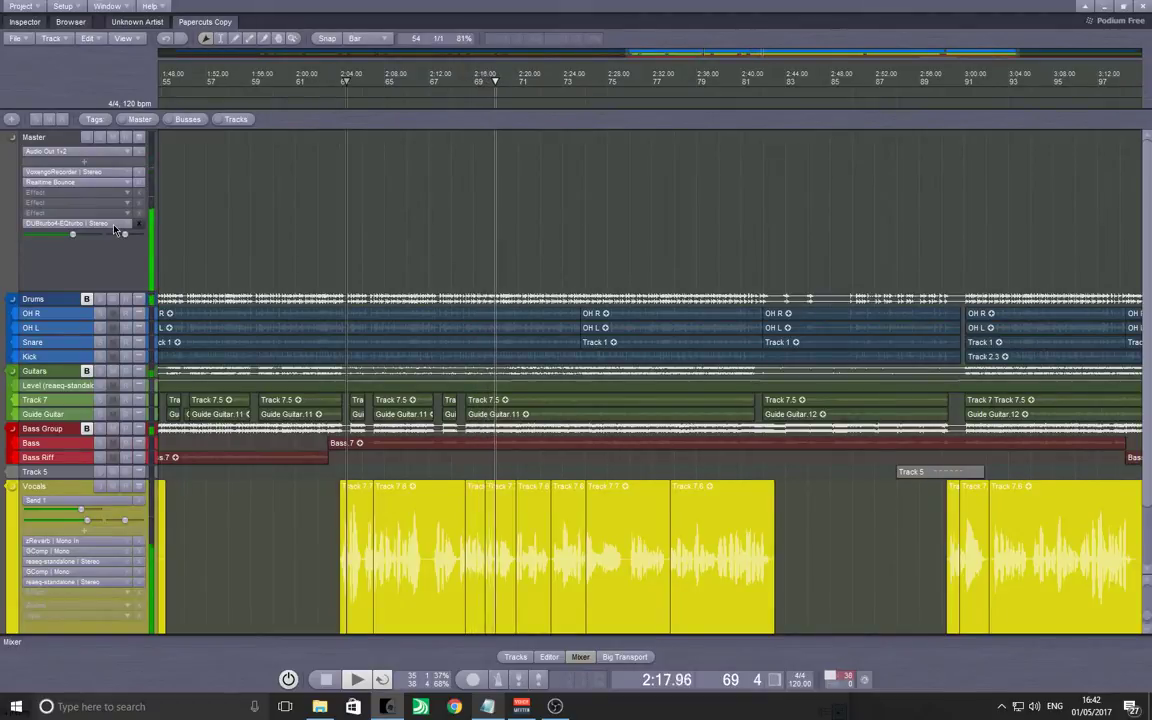
left_click(263, 647)
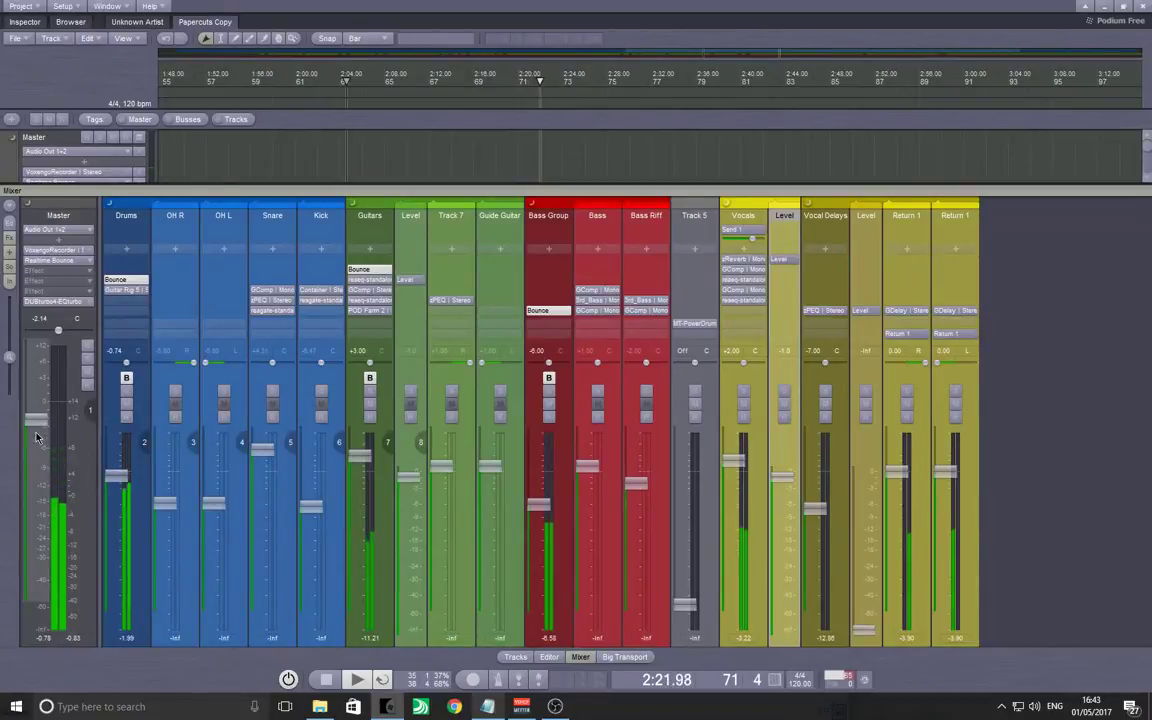
left_click_drag(37, 415, 39, 403)
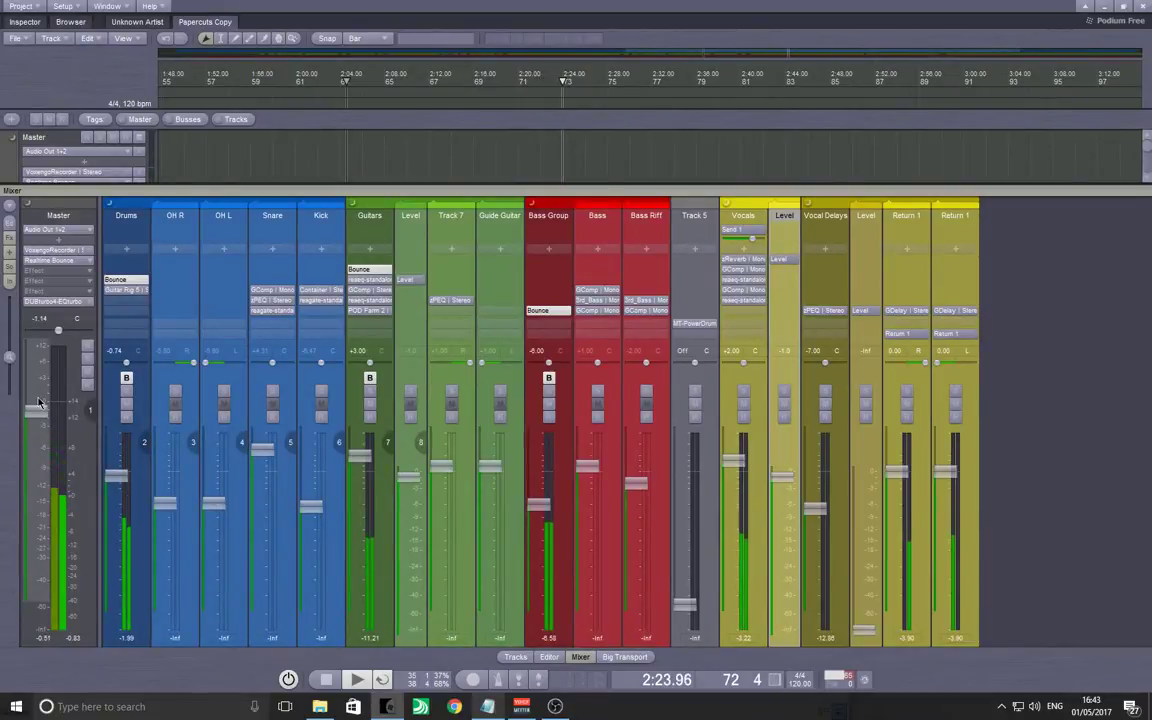
Inspect the Master's EQturbo curve during playback and after stopping, and reset the Master peak readings.
double_click(55, 301)
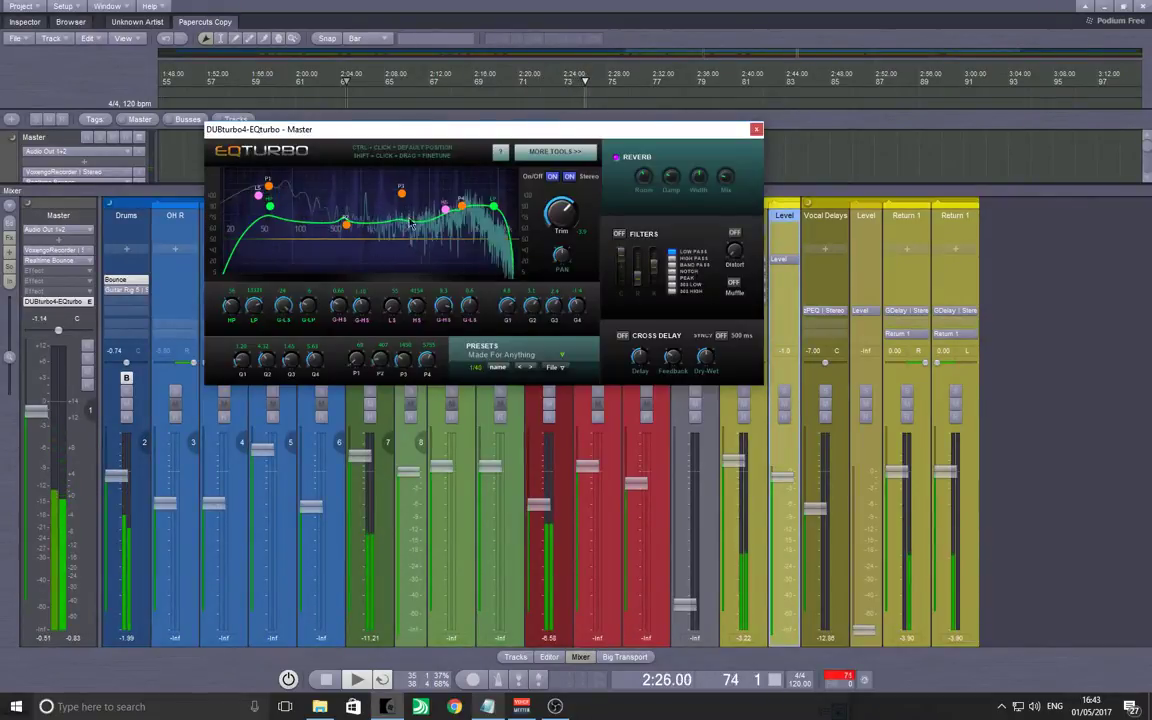
left_click(756, 130)
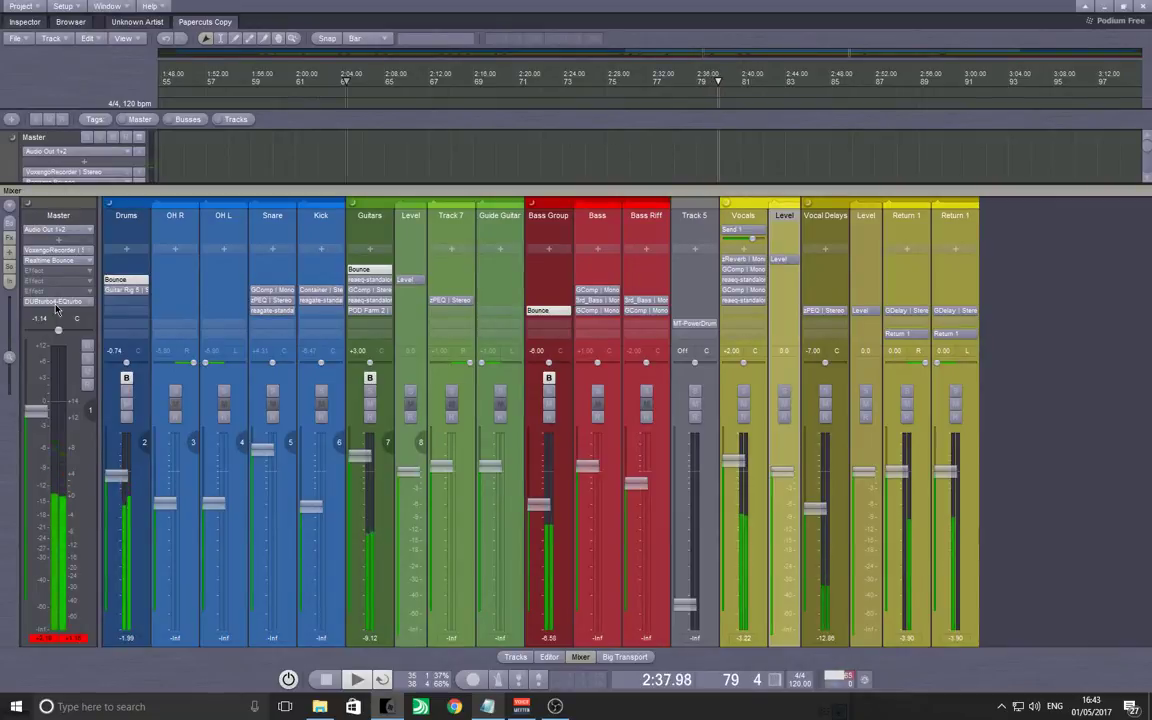
key("space")
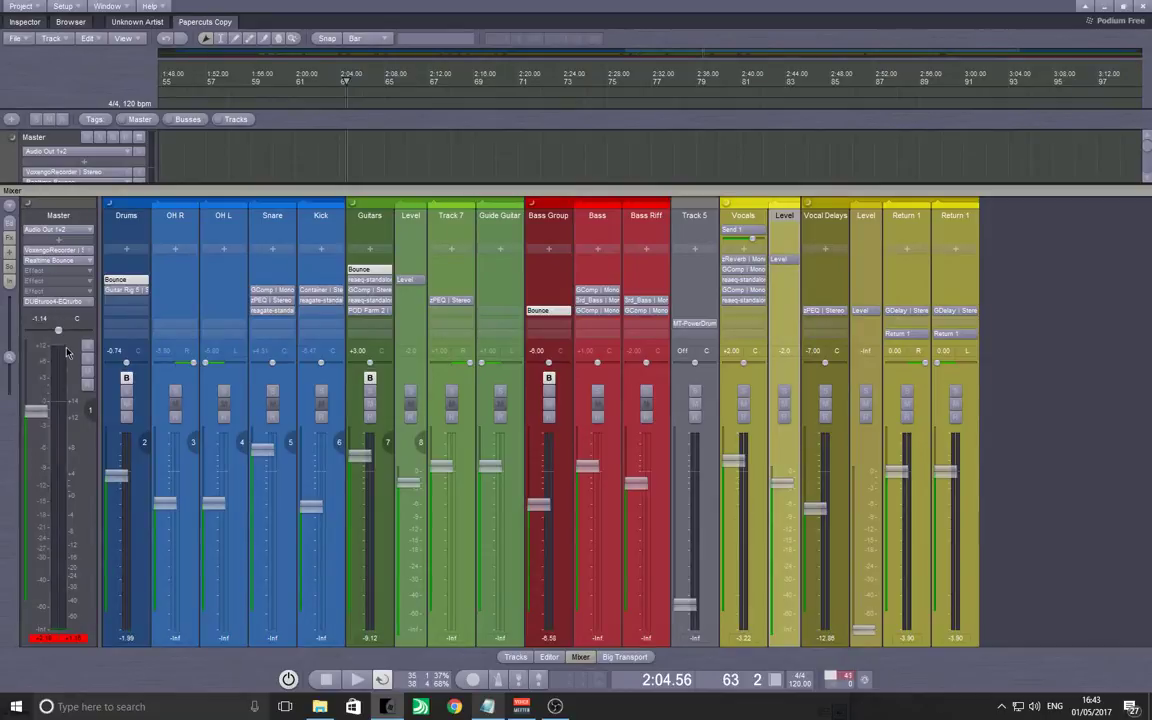
left_click(58, 638)
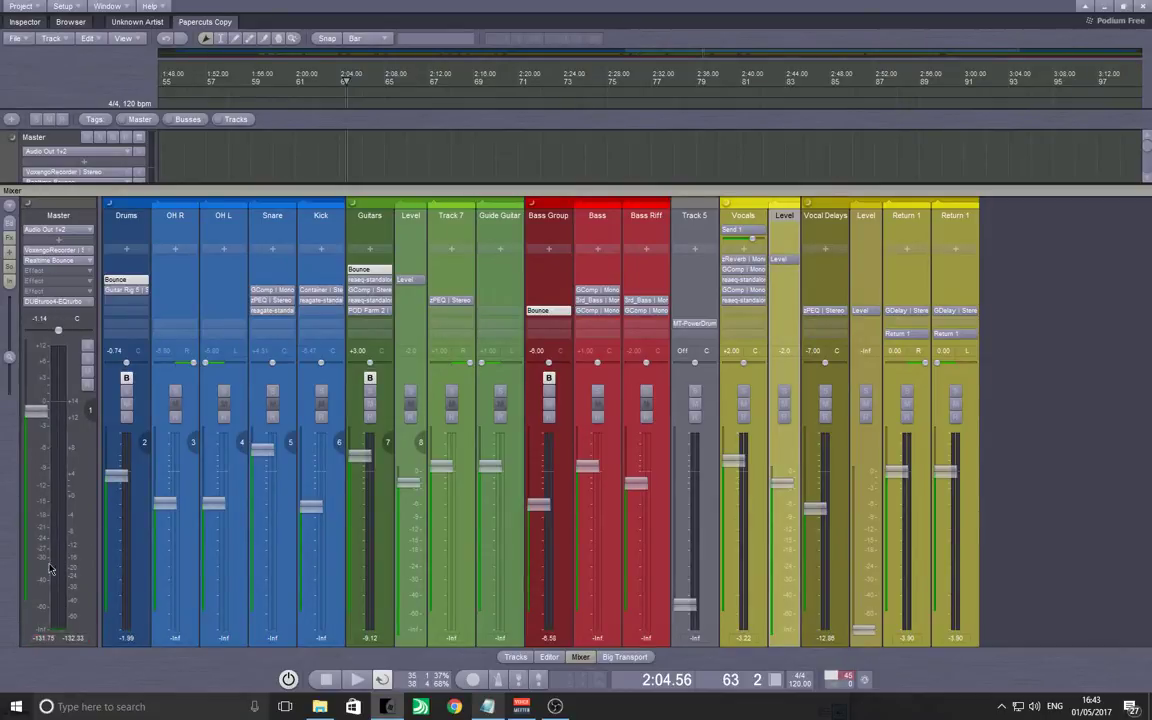
left_click(58, 302)
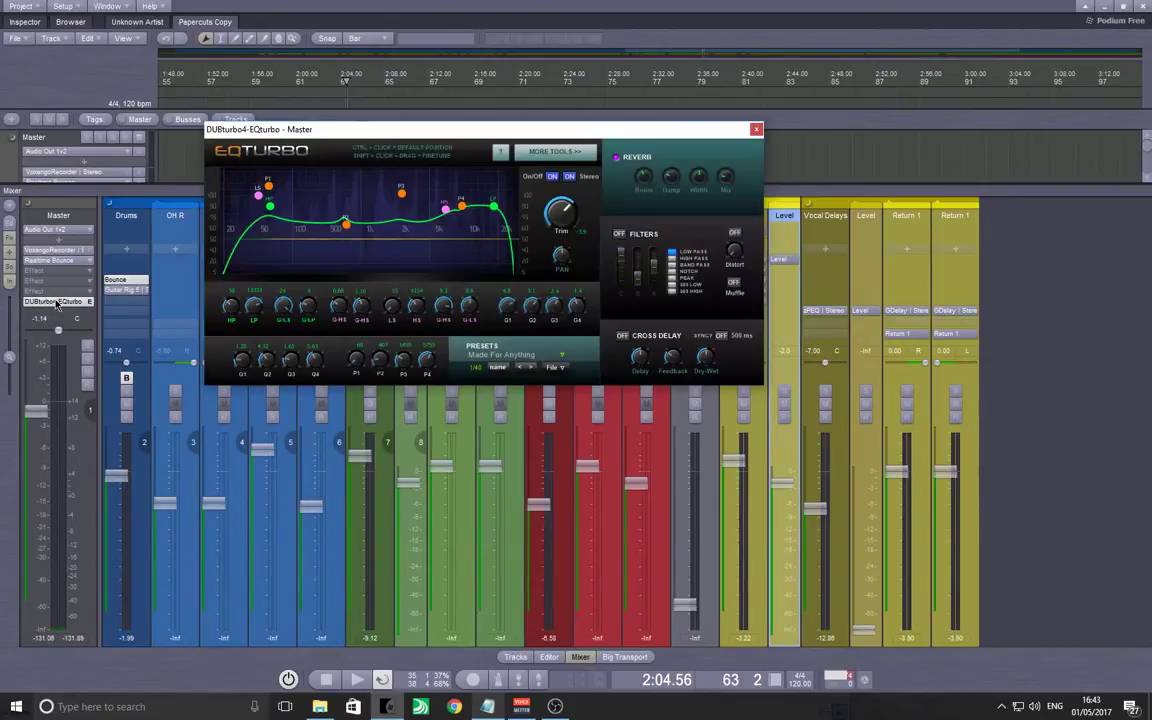
left_click(756, 128)
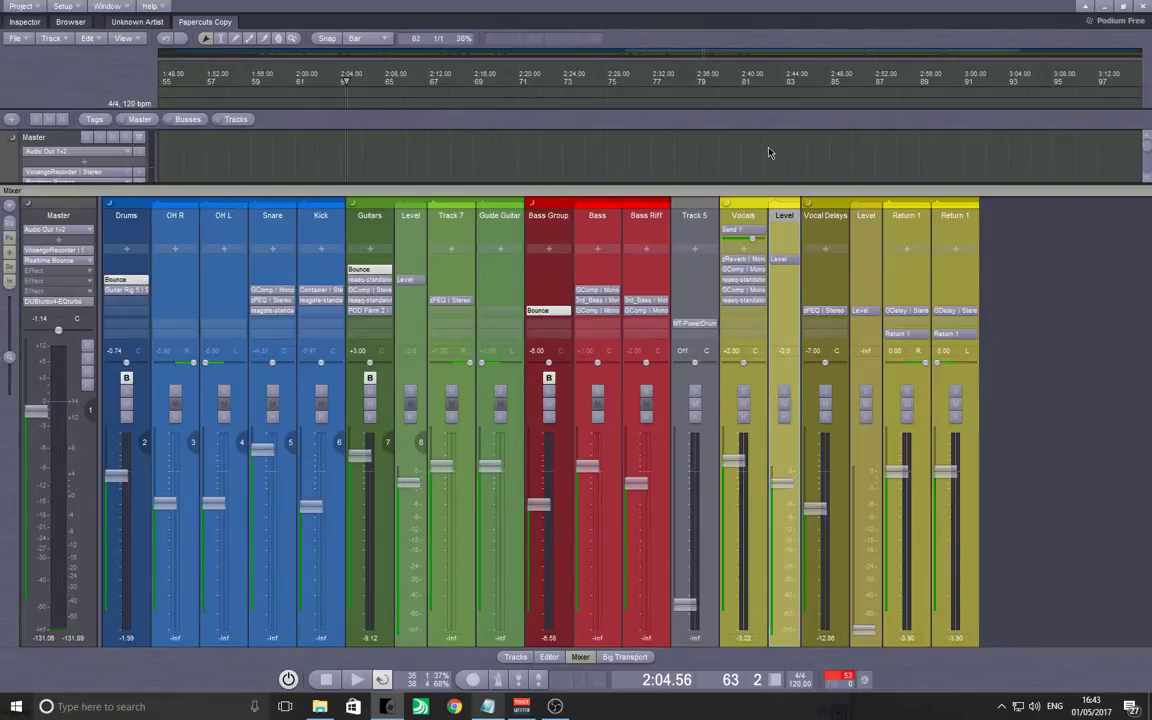
Play the mix from about bar 66, compare it with EQturbo bypassed, re-enable the effect and stop.
left_click(595, 155)
left_click(594, 155)
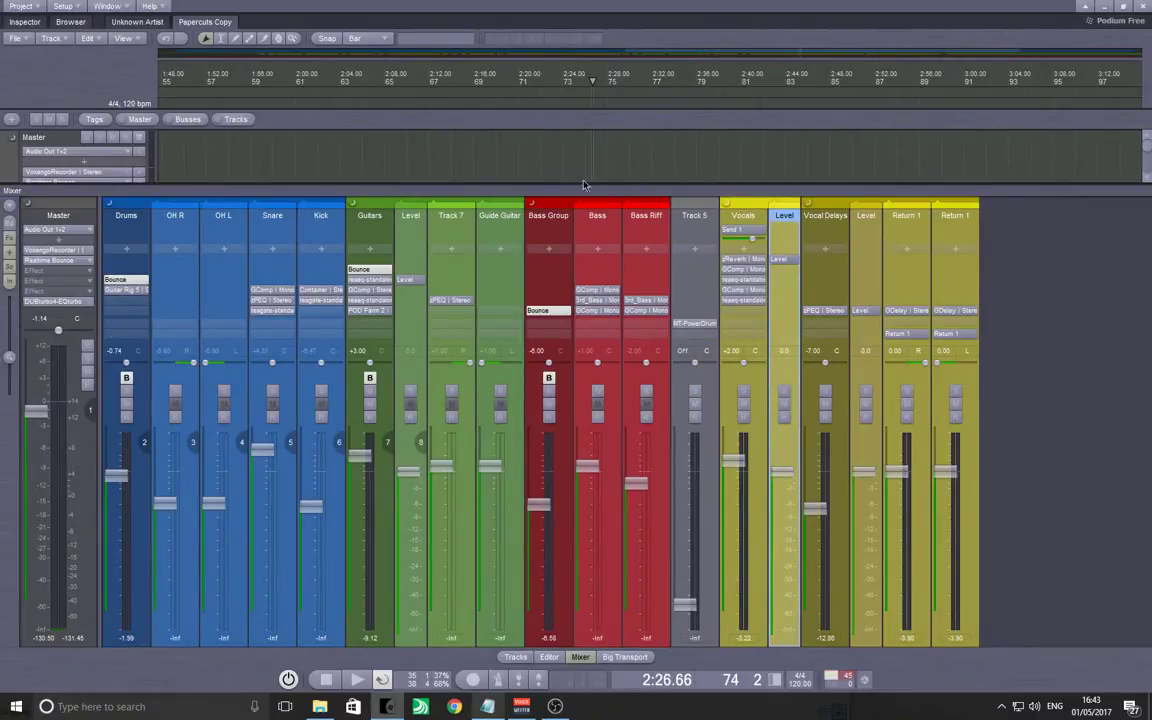
left_click(776, 150)
left_click(425, 150)
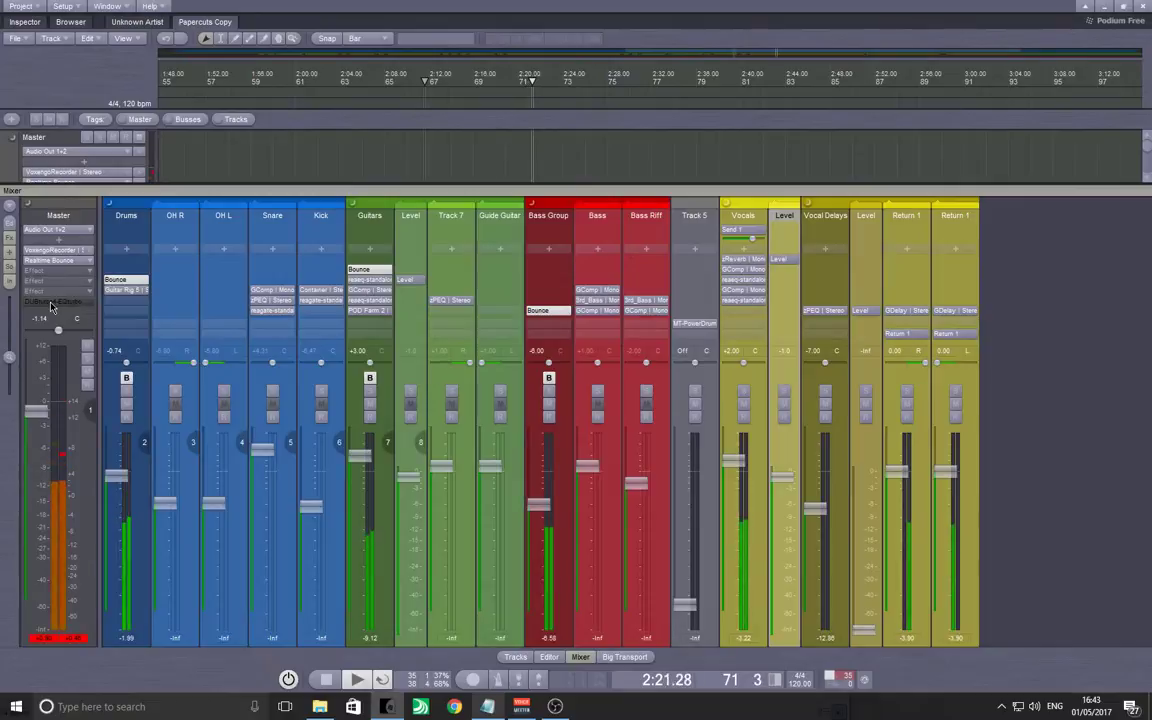
left_click(52, 302)
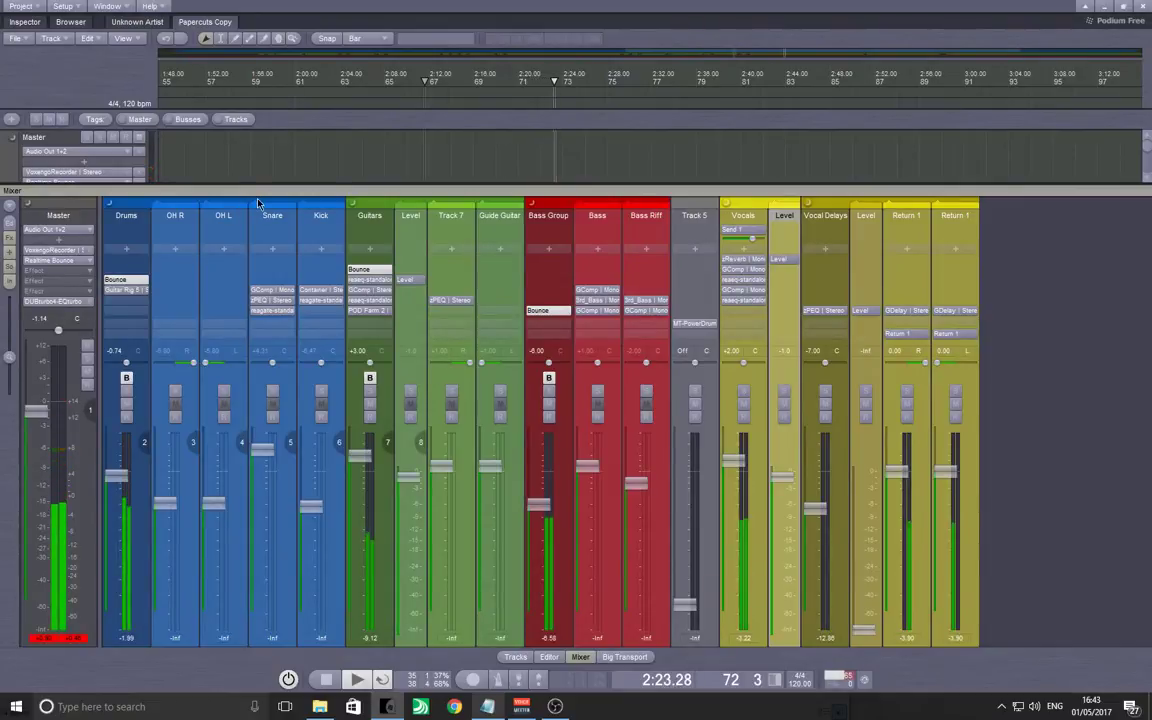
key("Return")
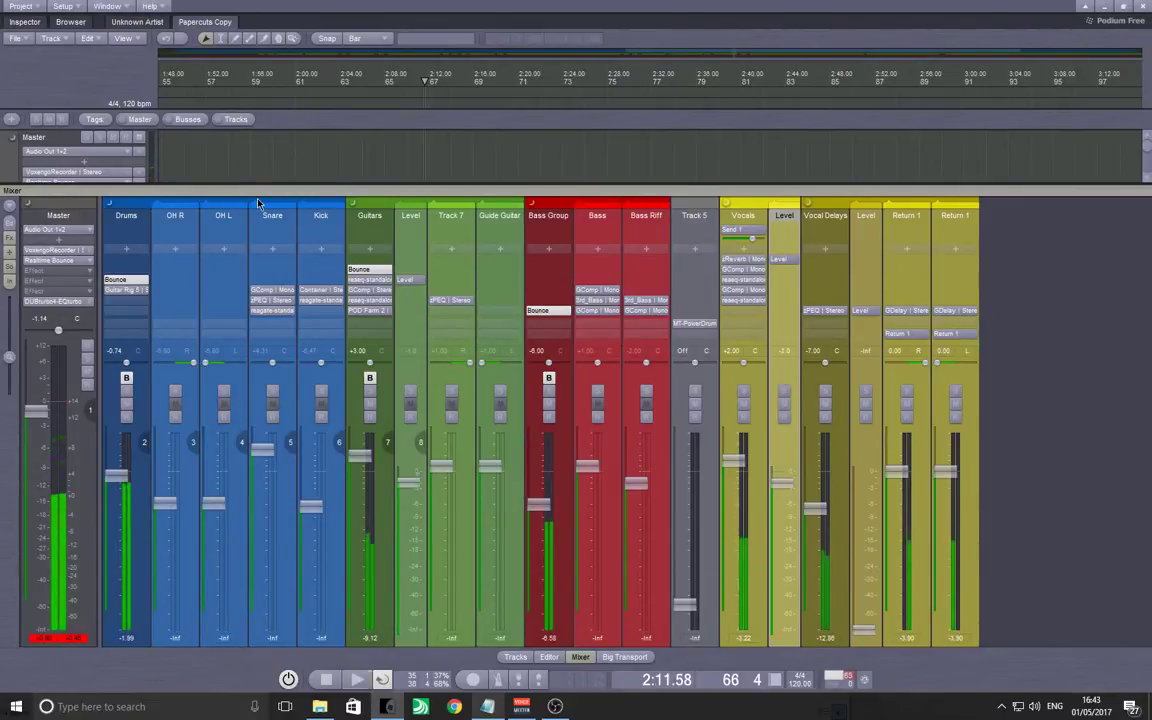
Hide the mixer and review the arrangement's tracks from the Master down to the vocal delay returns.
left_click(332, 191)
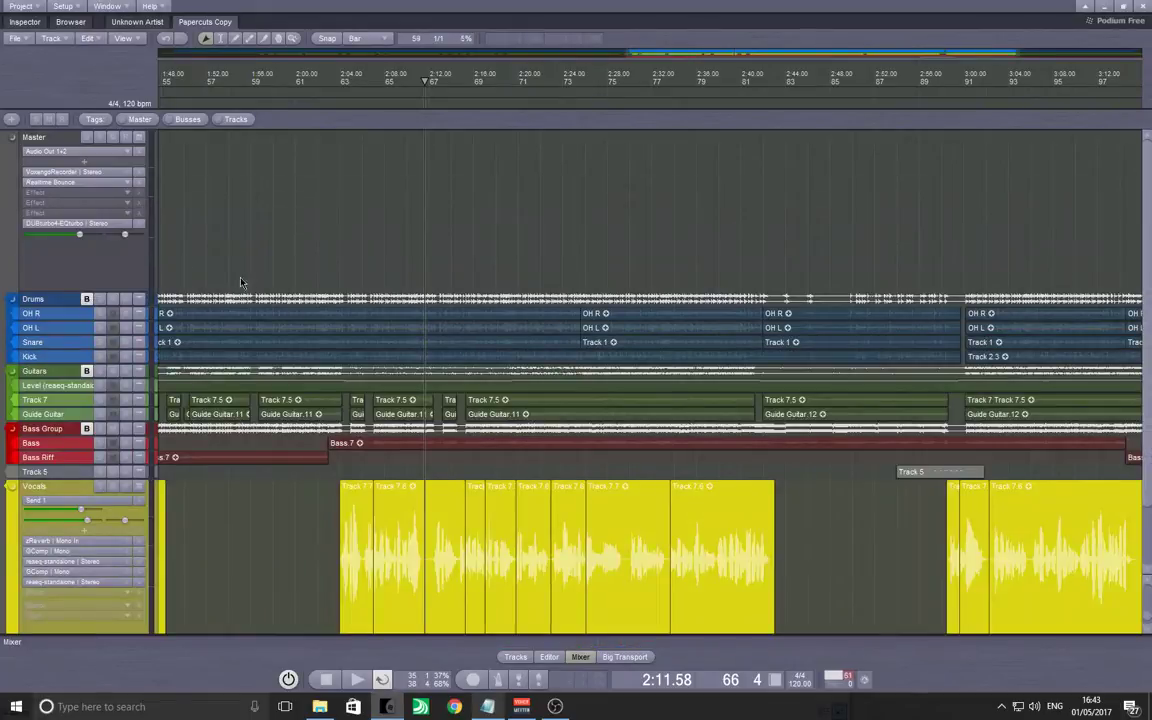
scroll(343, 315, "down", 3)
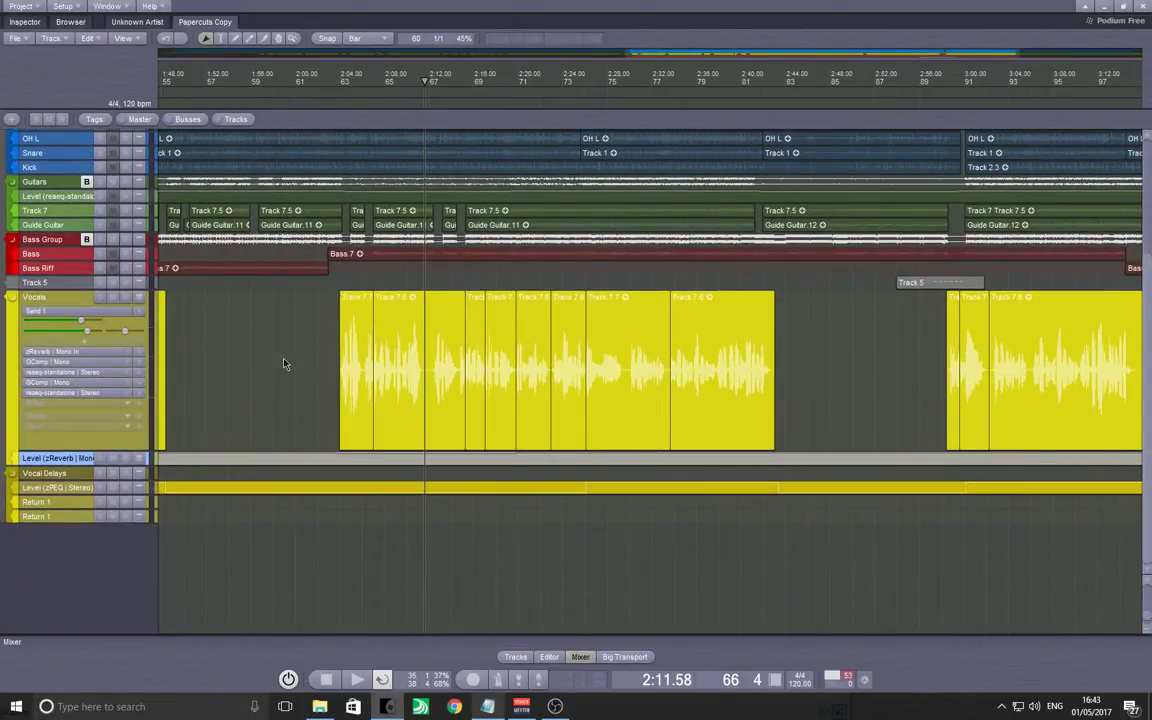
scroll(283, 363, "up", 3)
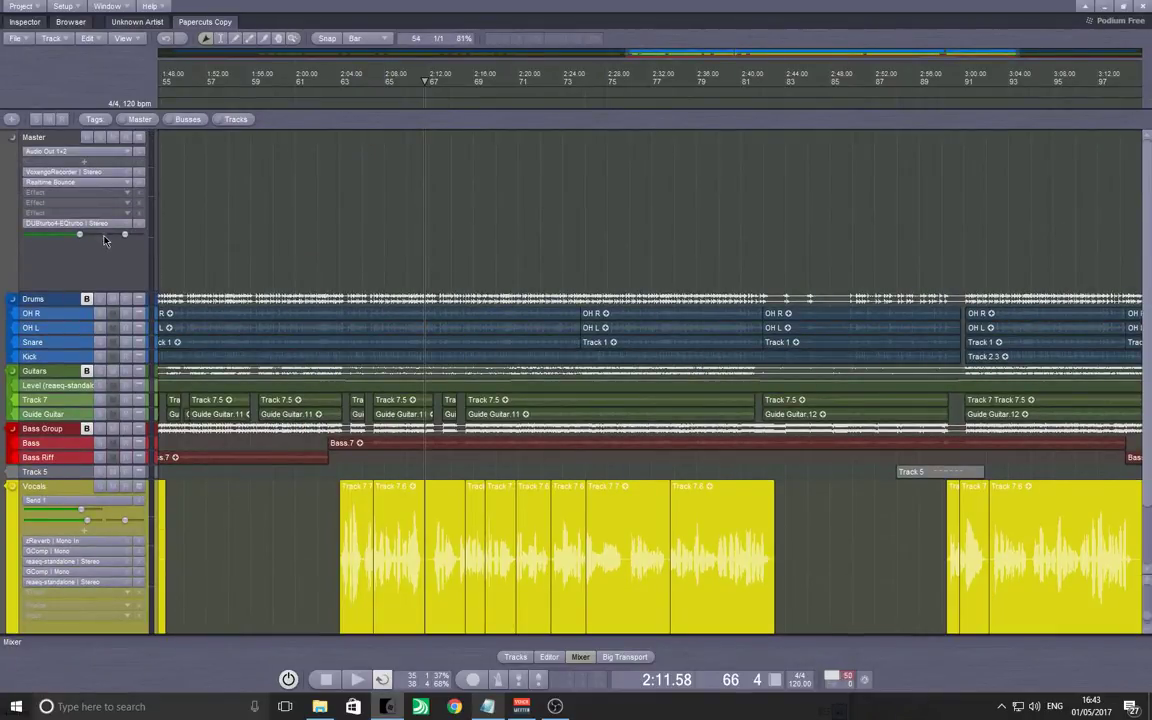
scroll(386, 437, "down", 3)
left_click(386, 437)
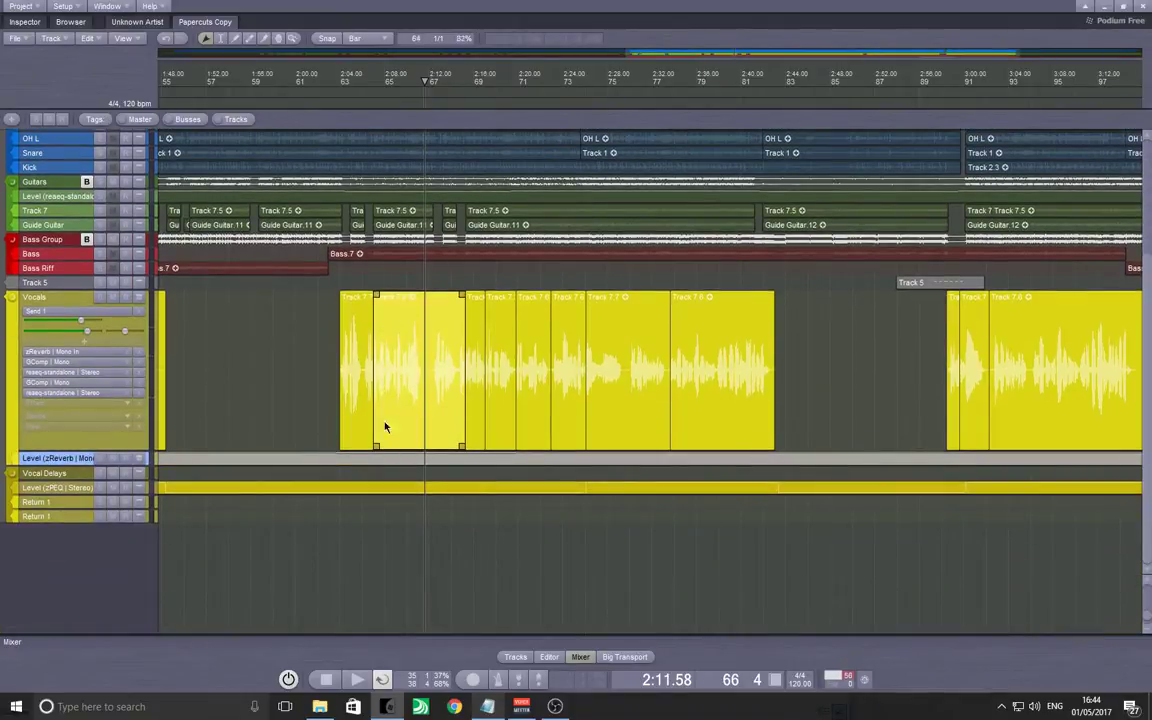
left_click(246, 371)
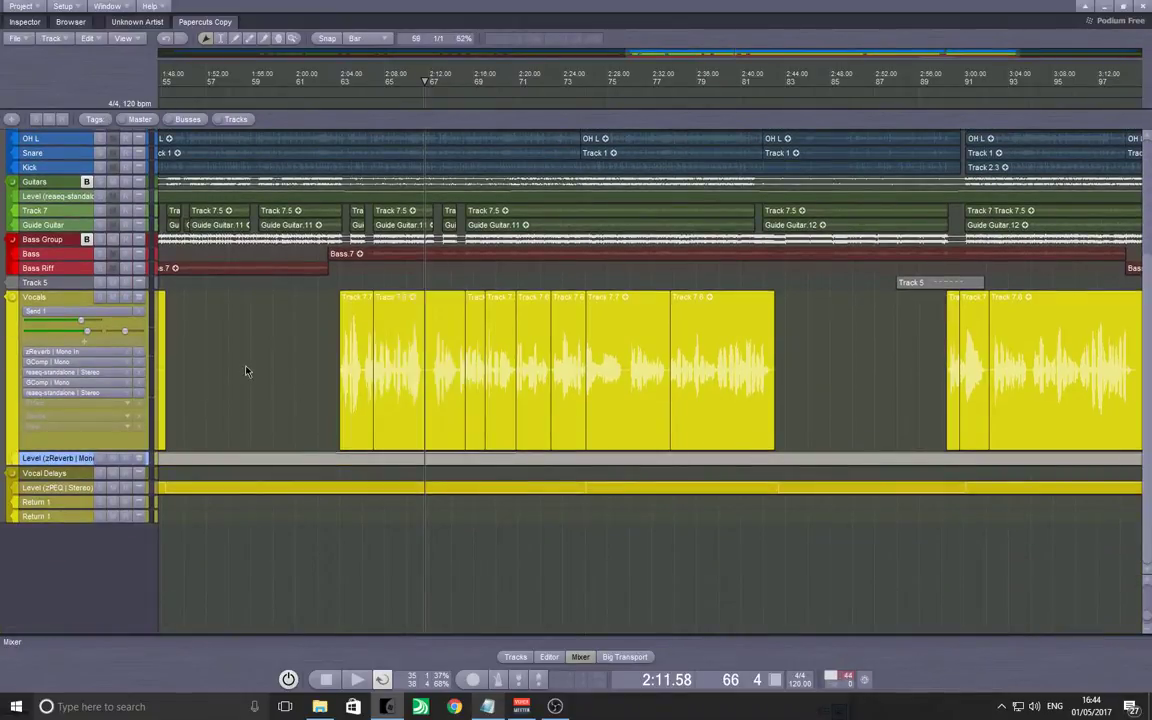
scroll(270, 380, "up", 1)
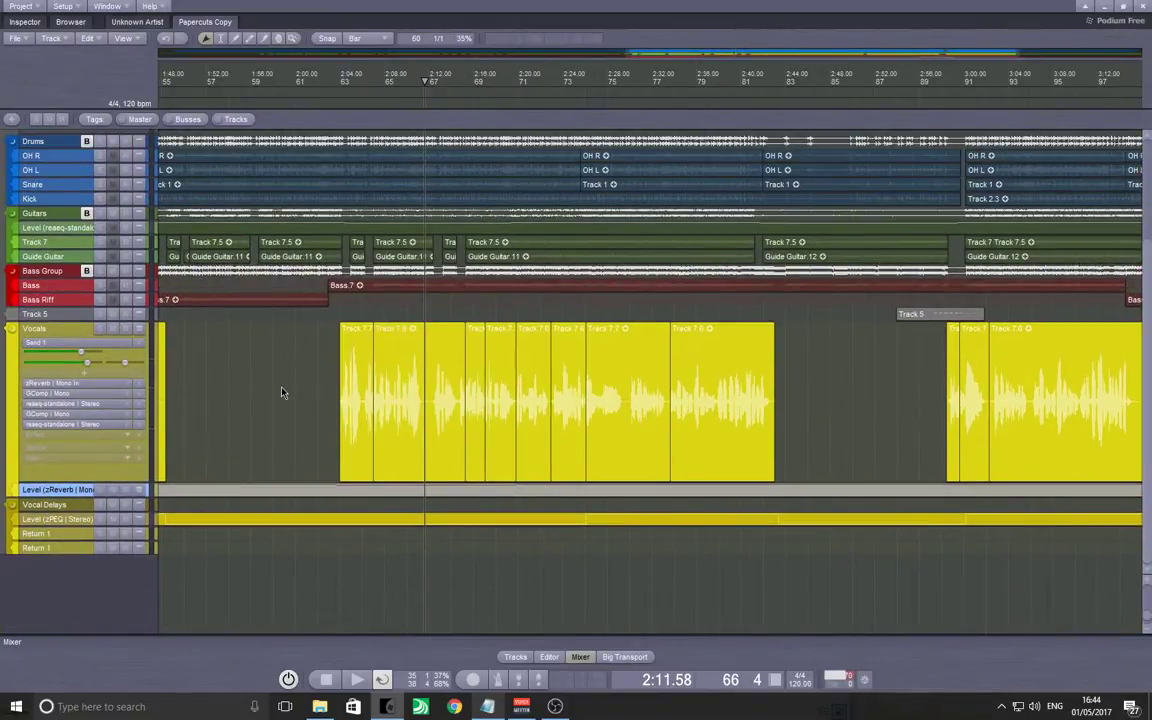
scroll(270, 380, "up", 2)
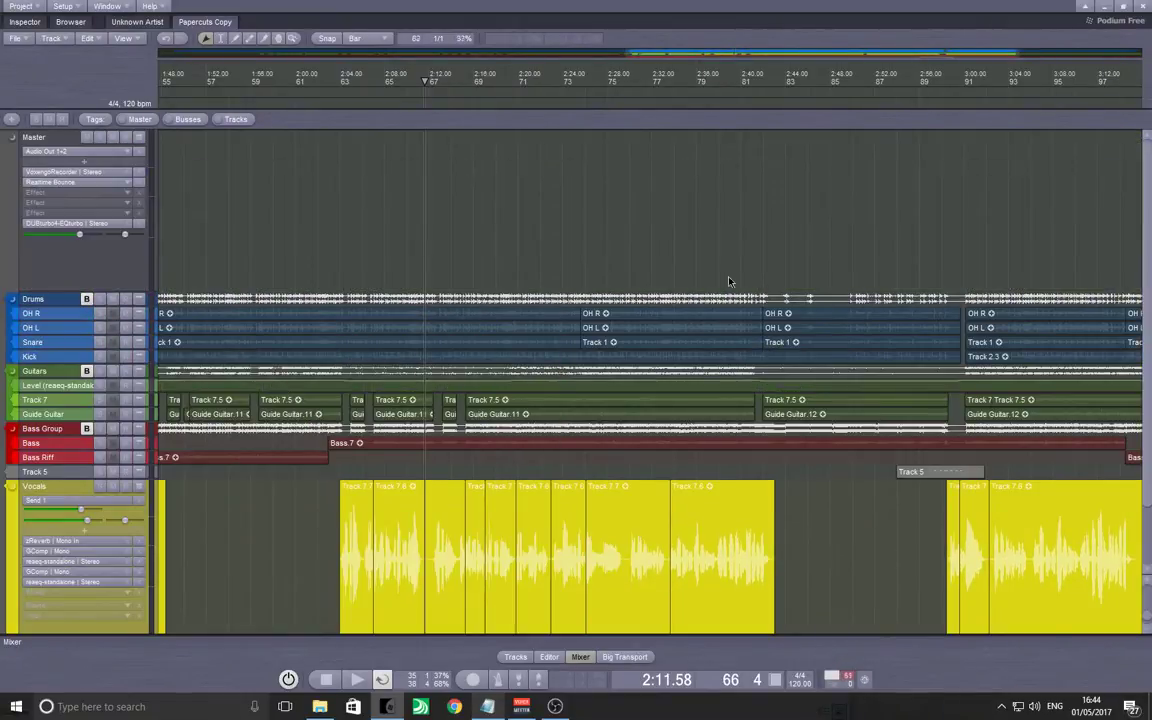
left_click(392, 707)
left_click(392, 707)
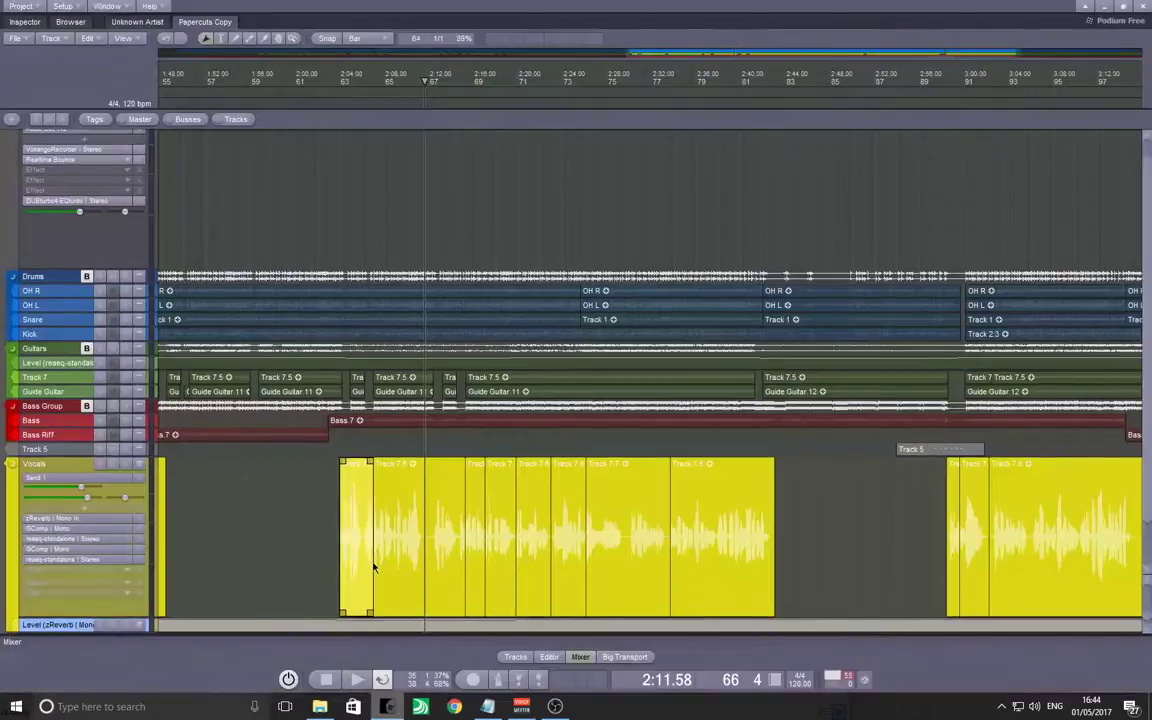